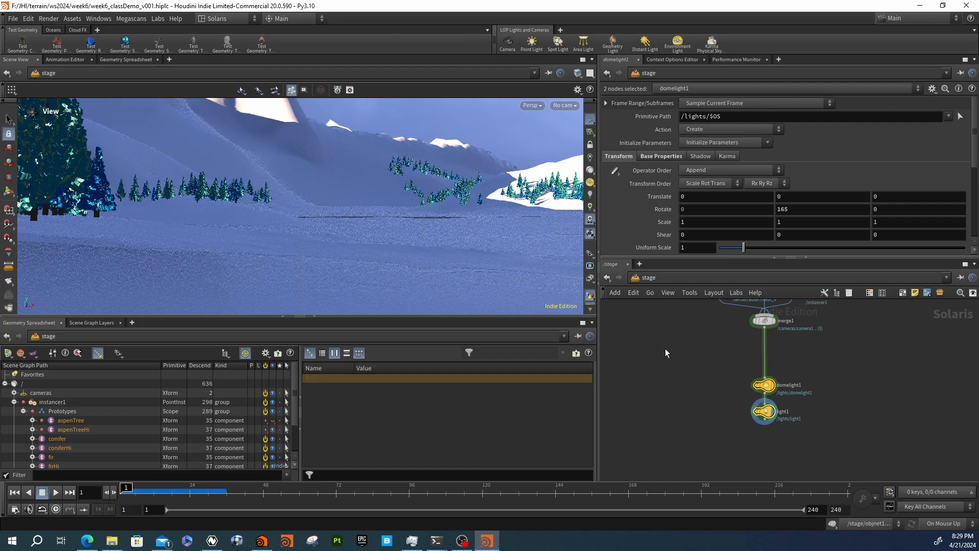
Examine the camera, merge and light nodes in the stage network.
scroll(706, 444, "down", 5)
middle_click_drag(681, 420, 664, 466)
scroll(771, 415, "up", 3)
middle_click_drag(769, 415, 775, 389)
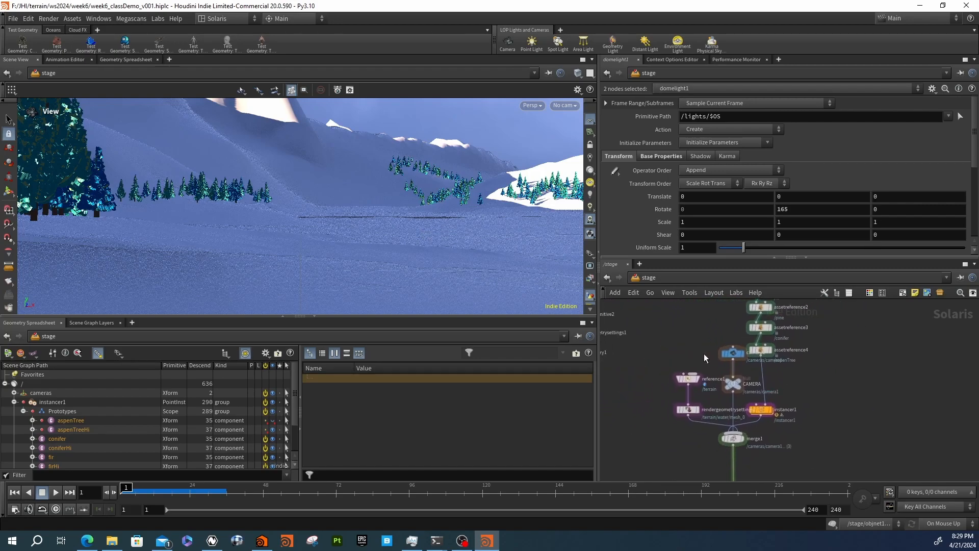
left_click_drag(739, 385, 717, 338)
scroll(715, 333, "down", 3)
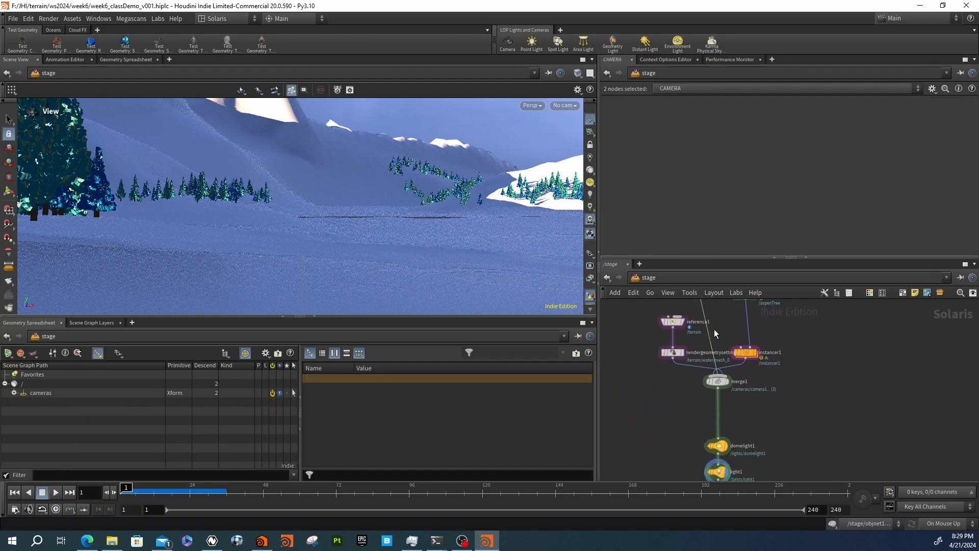
middle_click_drag(744, 424, 738, 361)
left_click_drag(708, 391, 709, 366)
left_click_drag(709, 414, 709, 395)
Examine the chain of asset reference nodes for the tree assets that feeds the instancer.
scroll(681, 452, "down", 6)
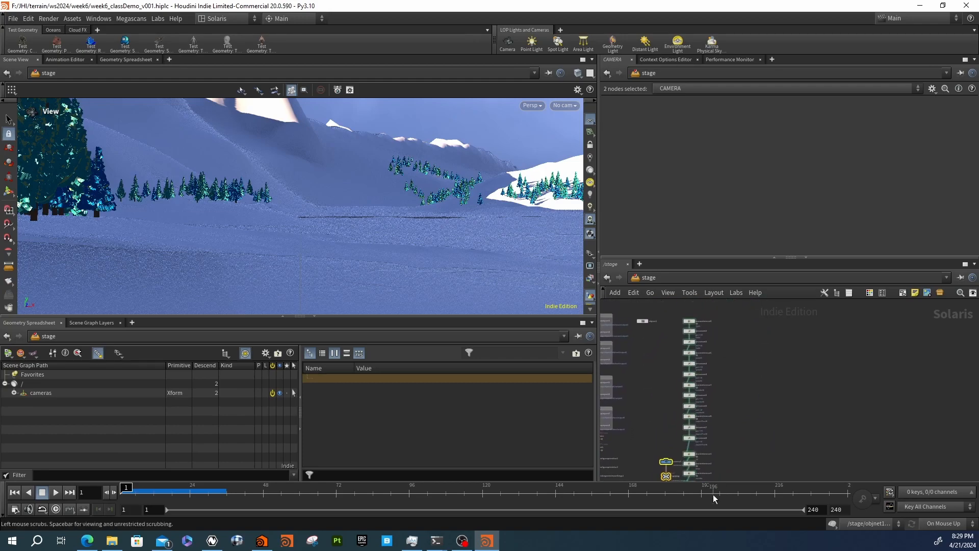
scroll(705, 312, "up", 3)
scroll(747, 353, "down", 3)
left_click_drag(757, 348, 748, 452)
scroll(744, 408, "down", 2)
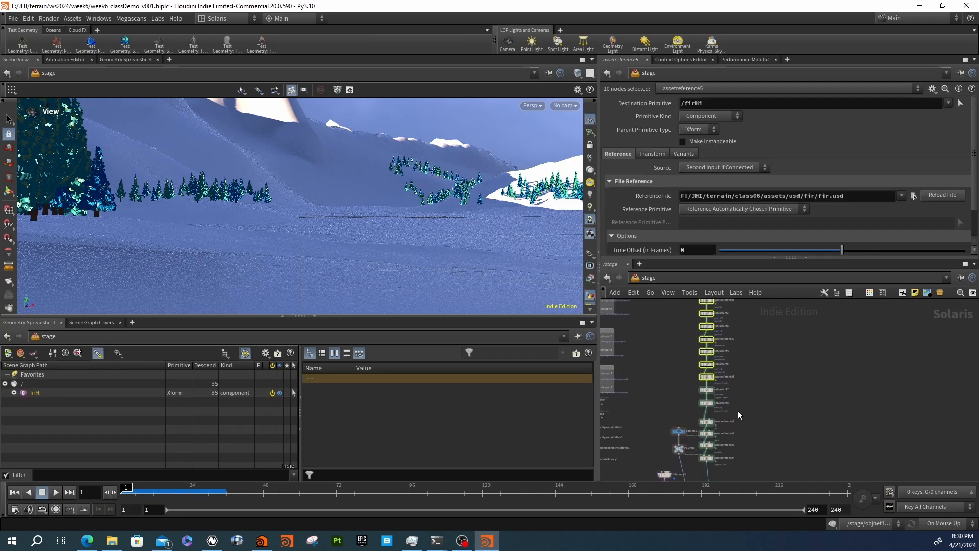
middle_click_drag(746, 426, 776, 384)
scroll(750, 428, "up", 4)
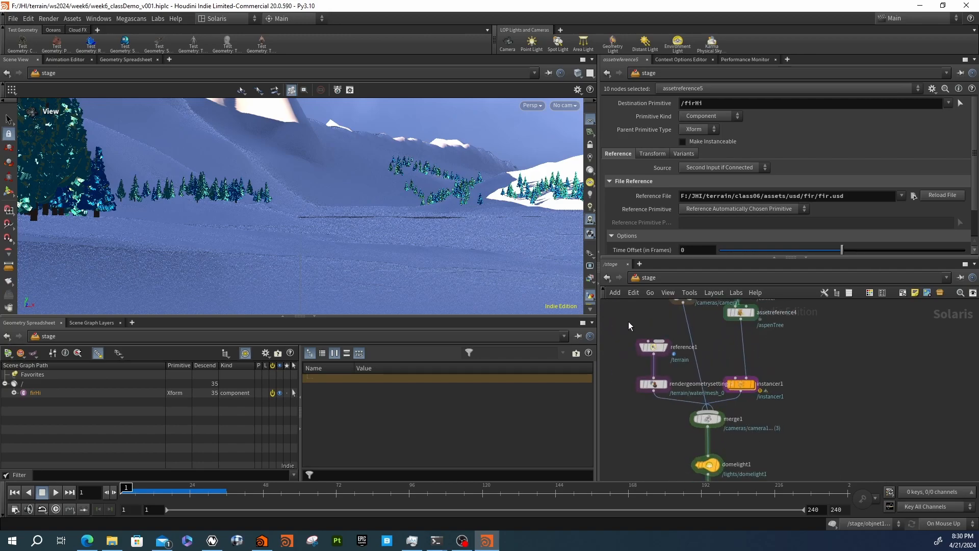
Inspect the terrain reference node and expand its terrain primitive in the scene graph.
left_click(654, 347)
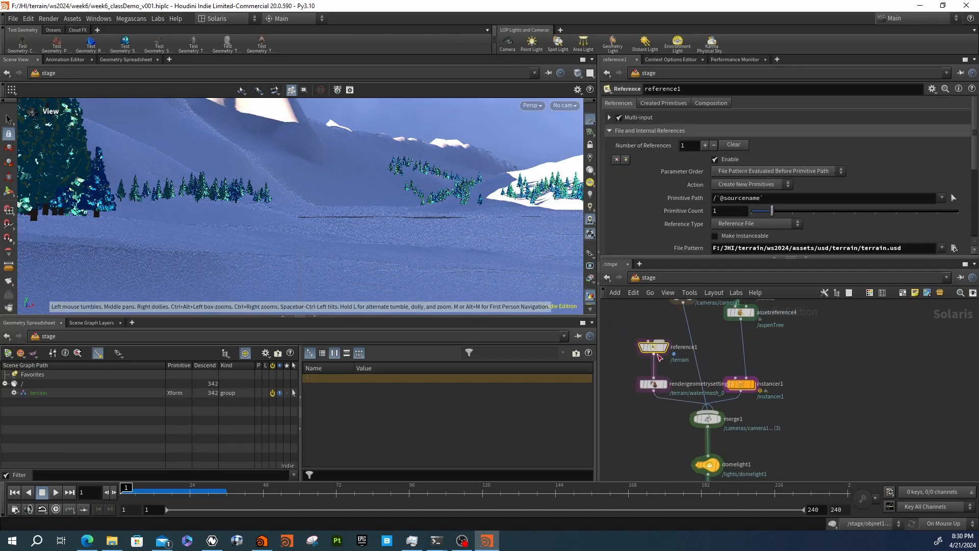
left_click(14, 392)
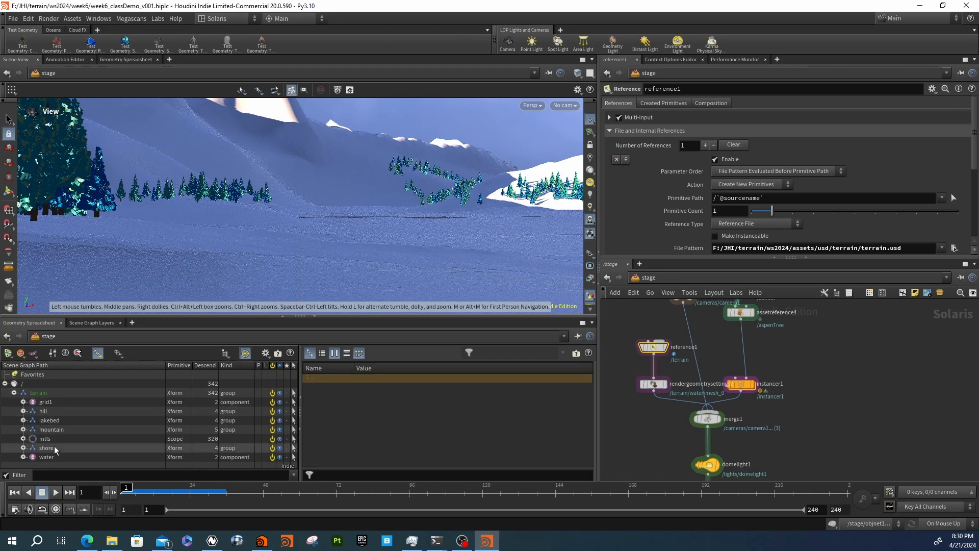
Check the output settings of the terrain USD ROP and the destination path of the graftstages1 node above it.
middle_click_drag(624, 368, 808, 392)
scroll(806, 392, "down", 2)
scroll(700, 380, "up", 2)
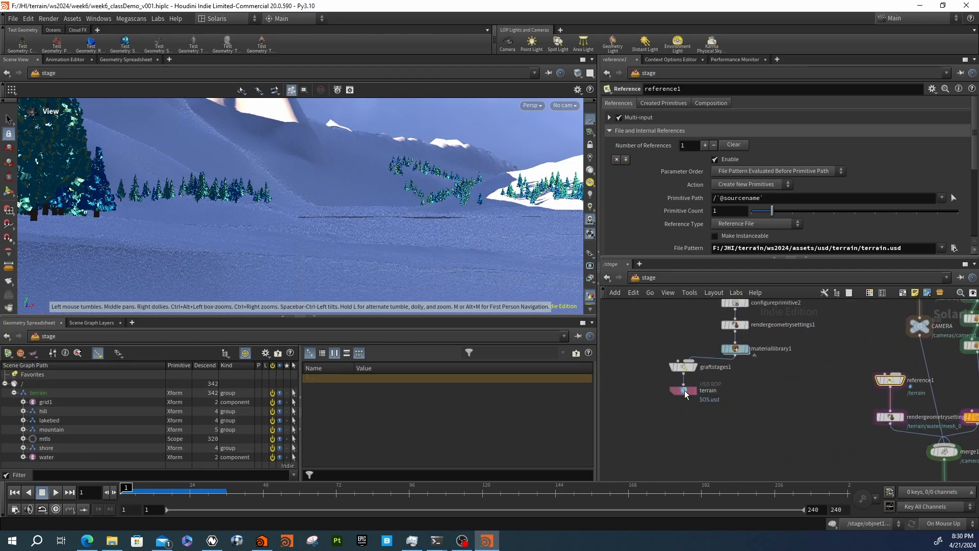
left_click(685, 391)
scroll(684, 390, "up", 3)
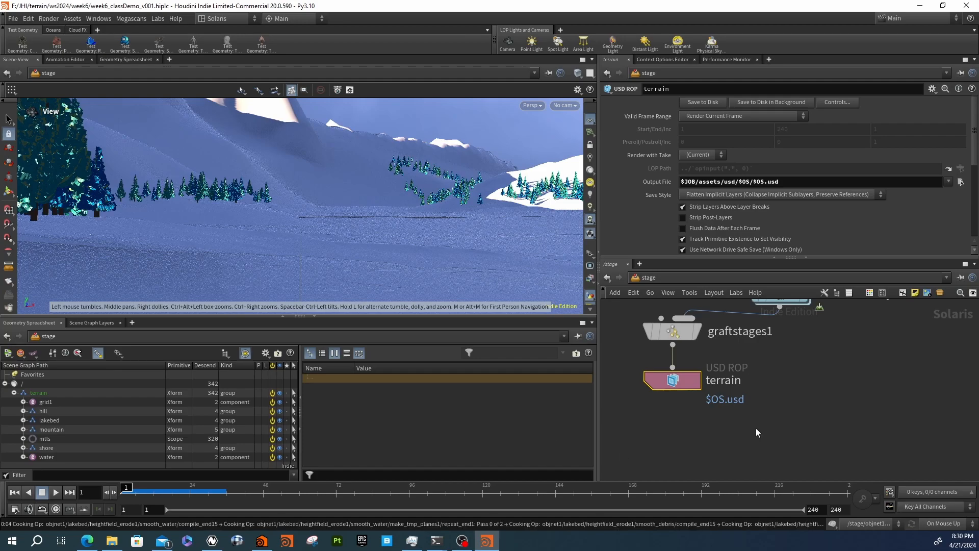
left_click(673, 330)
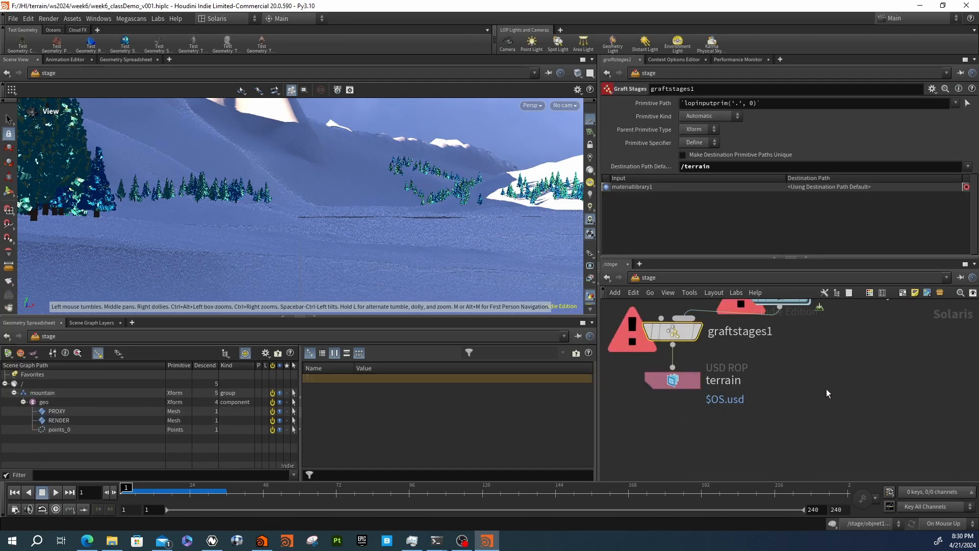
Review the reference1 node and the rendergeometrysettings2 node for the water mesh.
scroll(827, 390, "down", 4)
middle_click_drag(836, 391, 700, 358)
middle_click_drag(776, 359, 645, 344)
left_click(680, 325)
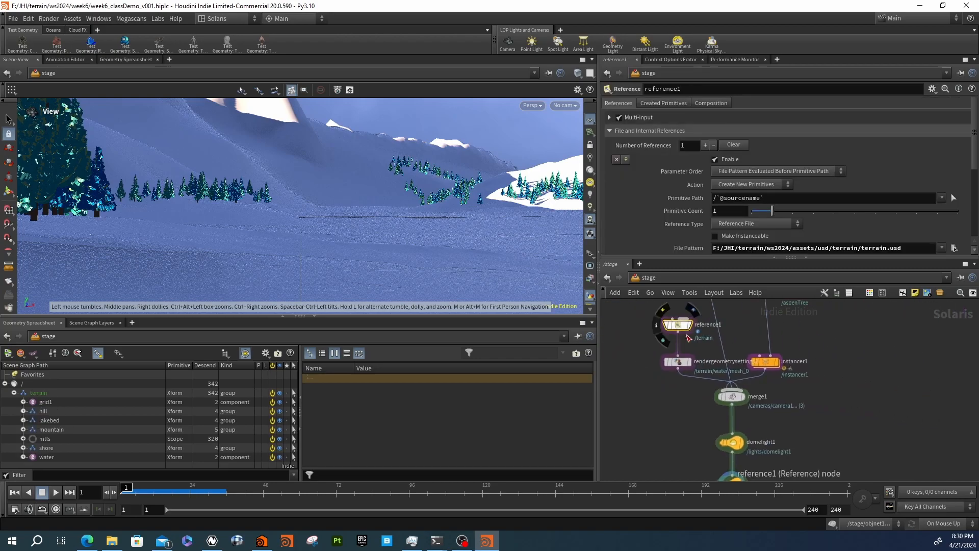
left_click(679, 362)
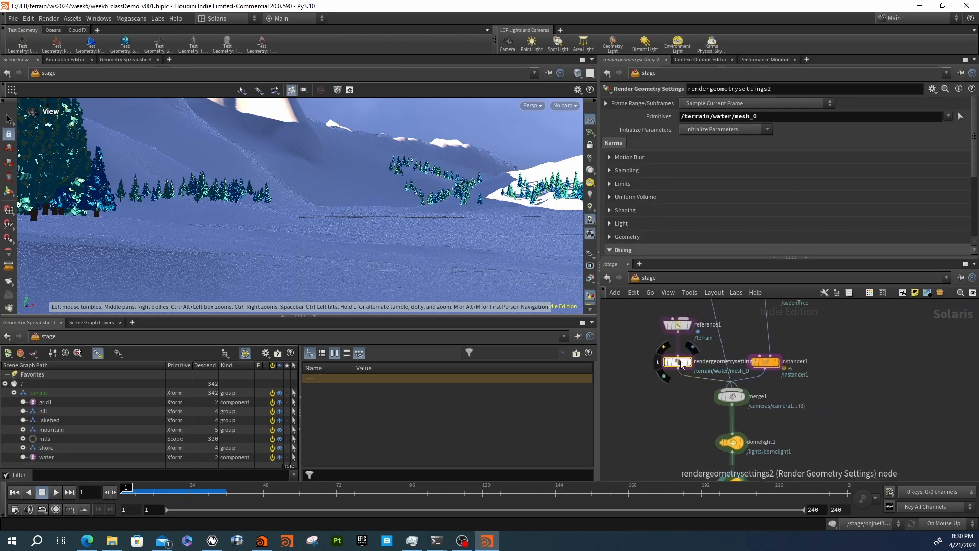
middle_click_drag(680, 360, 673, 335)
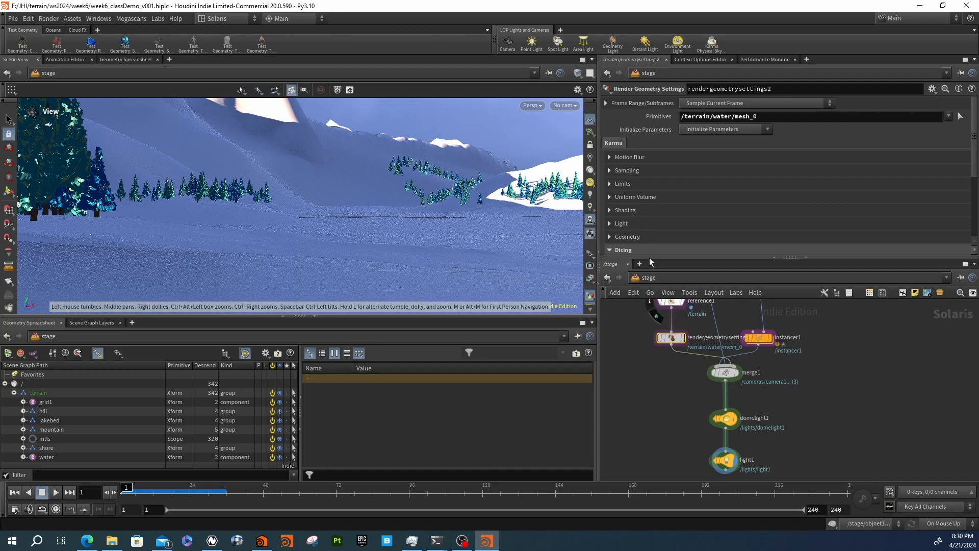
middle_click_drag(661, 383, 662, 404)
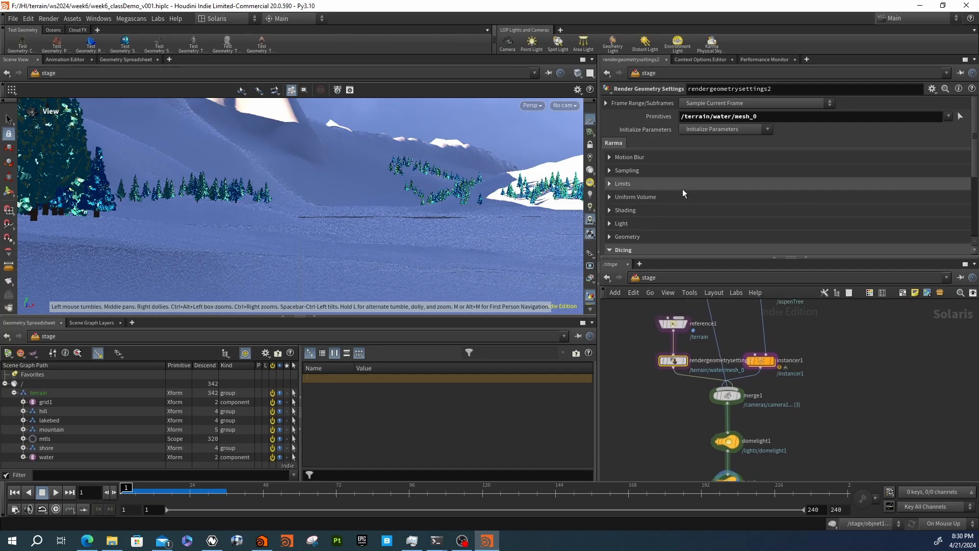
Highlight the terrain's mountain and water primitives in turn to identify them in the scene.
key("h")
middle_click_drag(788, 478, 658, 400)
scroll(724, 396, "up", 2)
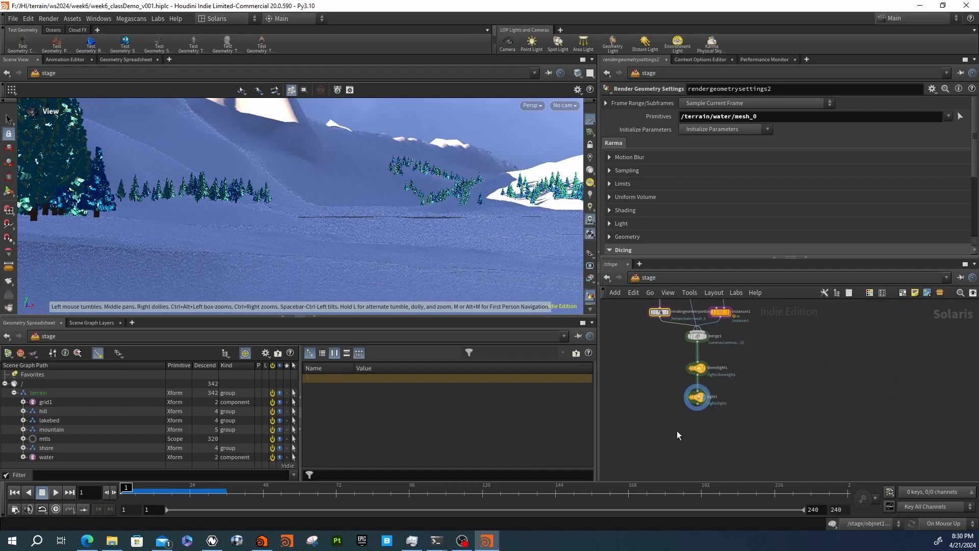
left_click(51, 419)
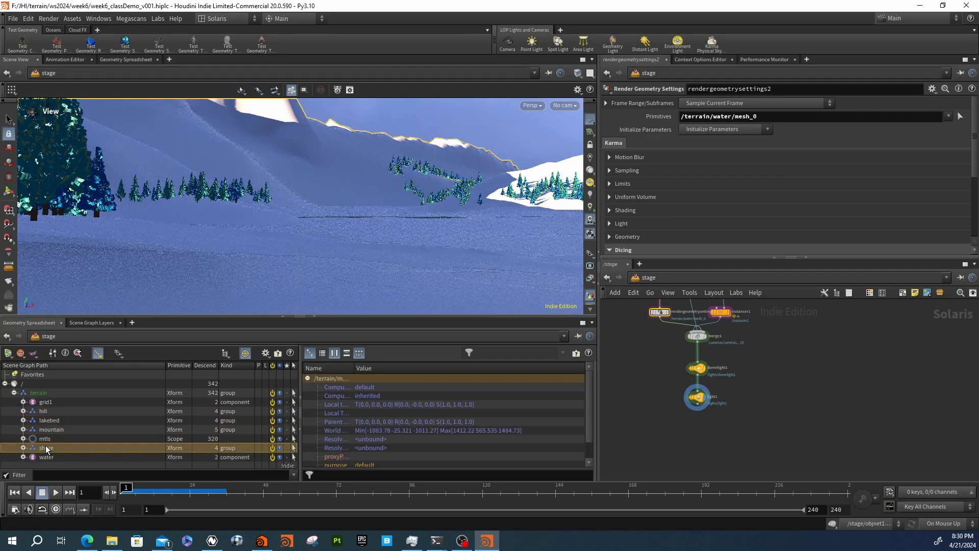
left_click(44, 459)
Add a Prune node to the stage network and connect it after light1.
middle_click_drag(693, 413, 749, 405)
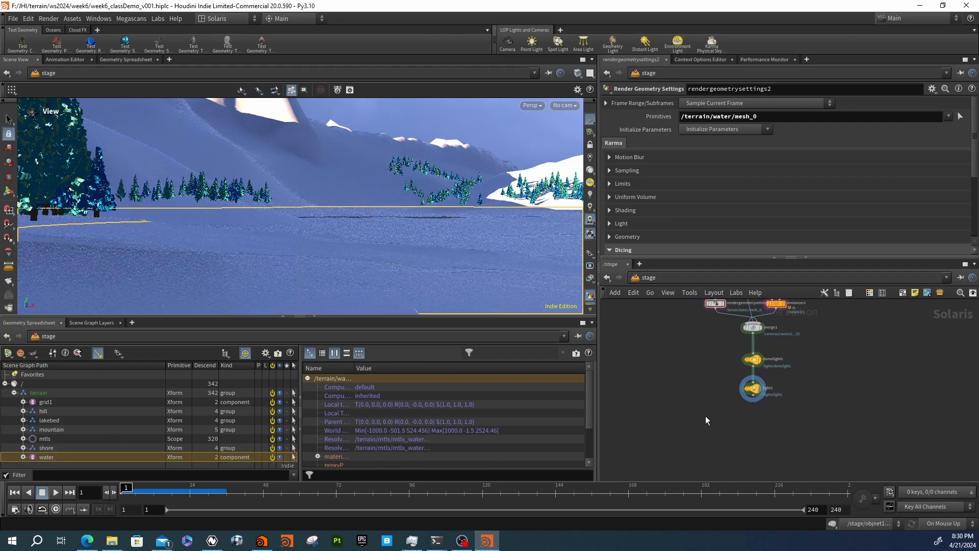
key("Tab")
type("pru")
key("Return")
left_click(705, 416)
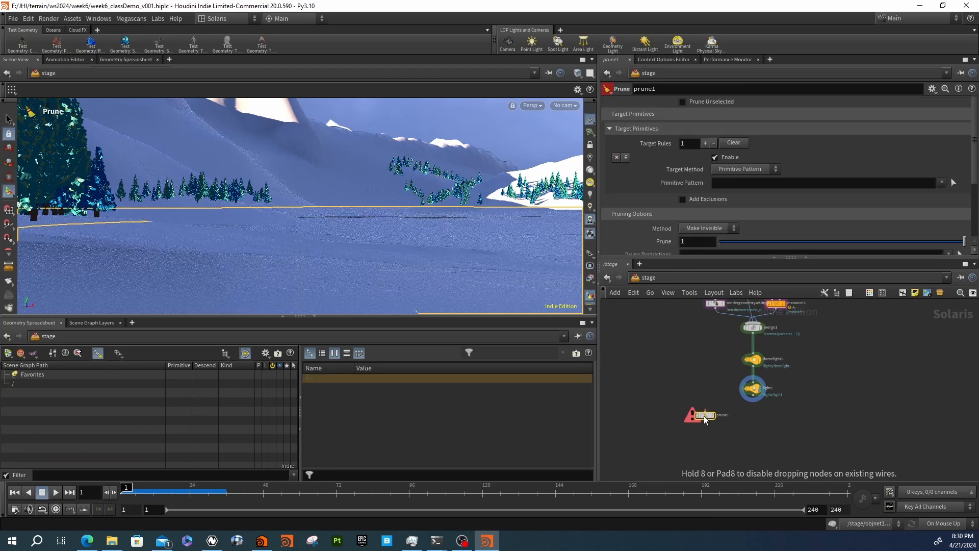
left_click_drag(703, 410, 671, 412)
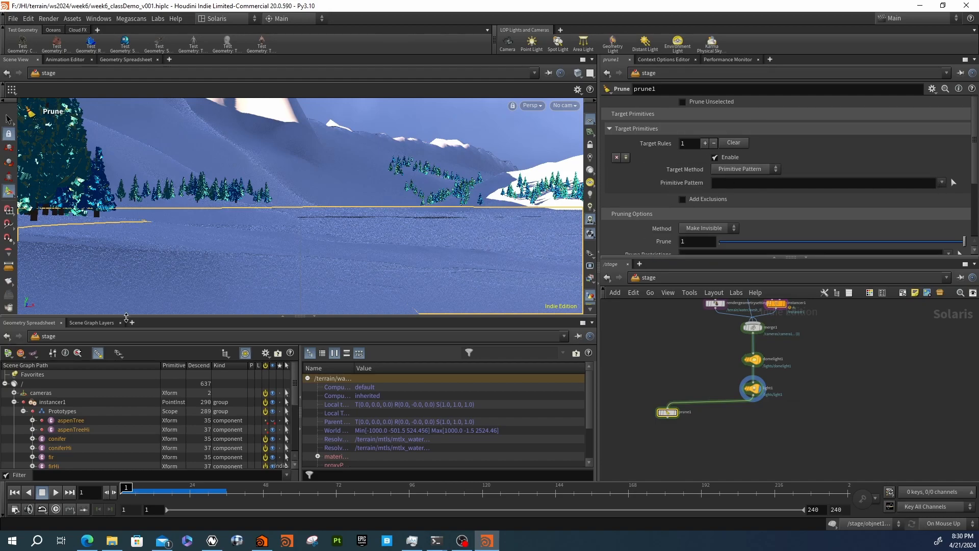
Set the Prune node's primitive pattern to /terrain/mountain using the mountain primitive from the scene graph.
left_click(15, 402)
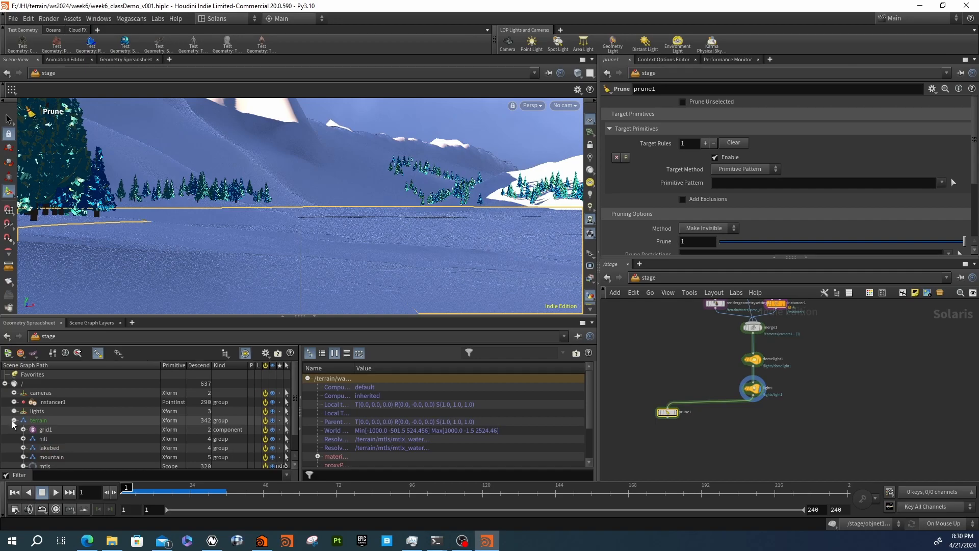
left_click(13, 420)
left_click(13, 421)
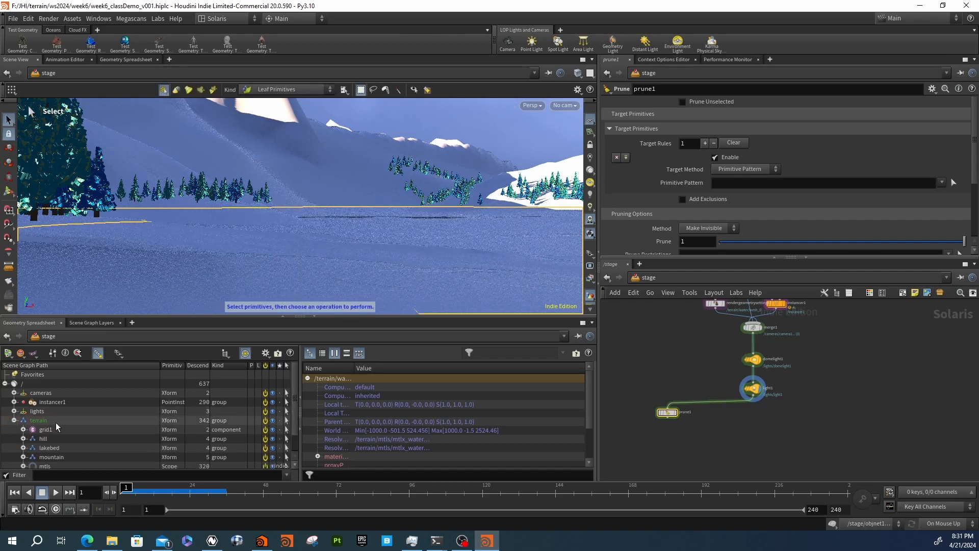
scroll(56, 423, "down", 2)
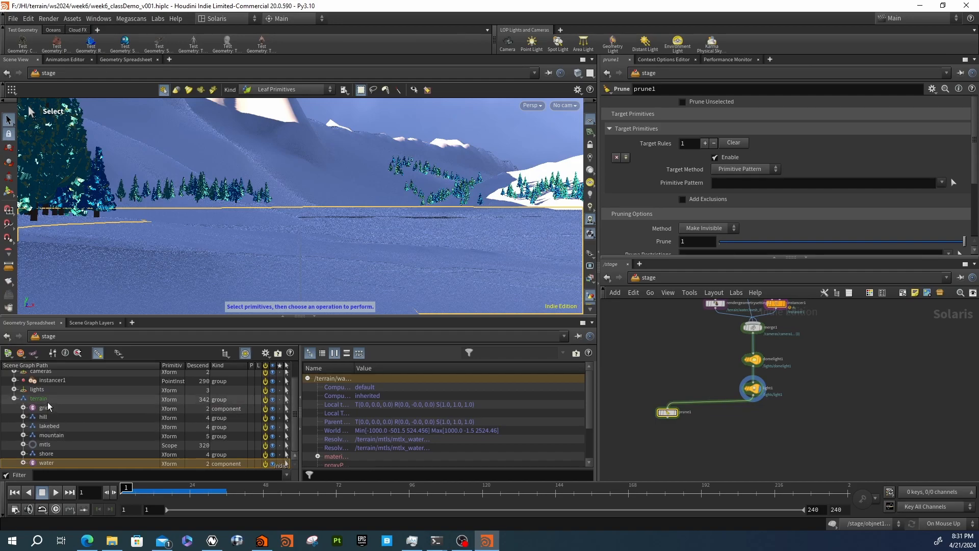
left_click(68, 436)
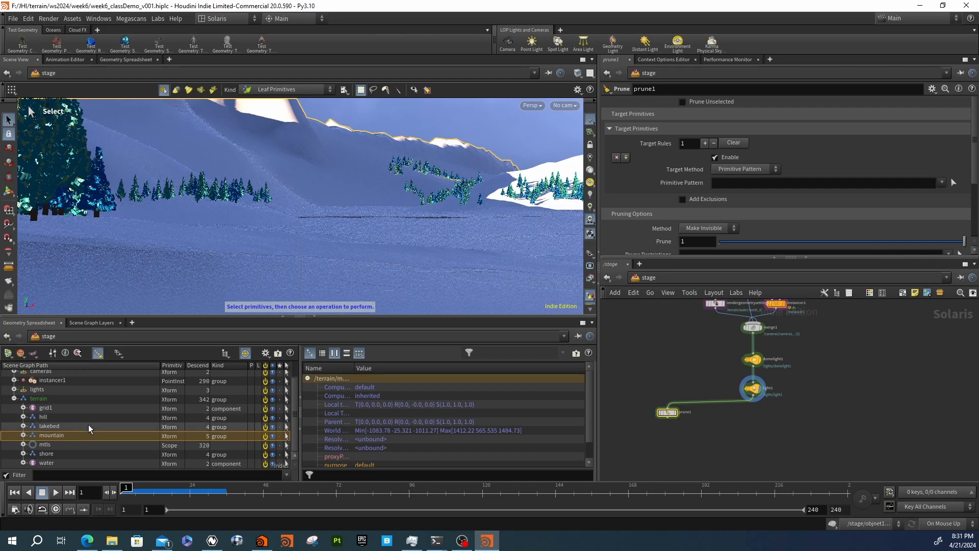
left_click_drag(732, 178, 731, 182)
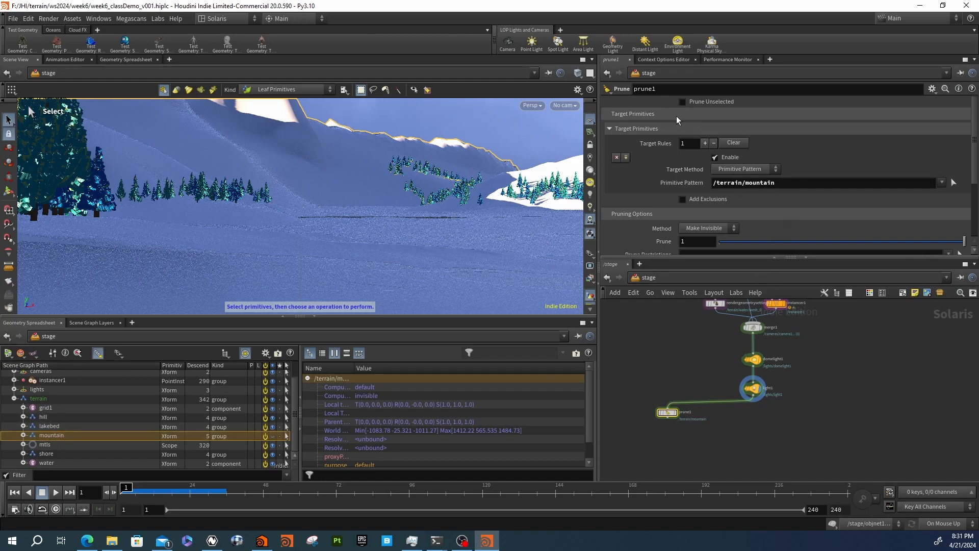
Enable Prune Unselected on the Prune node and display that node's output in the viewport.
left_click(682, 101)
mouse_move(674, 411)
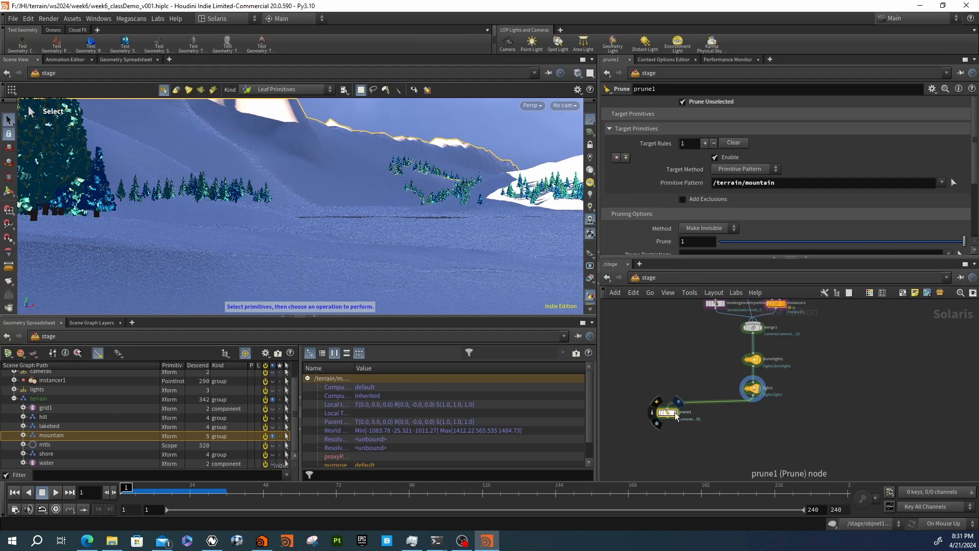
key("r")
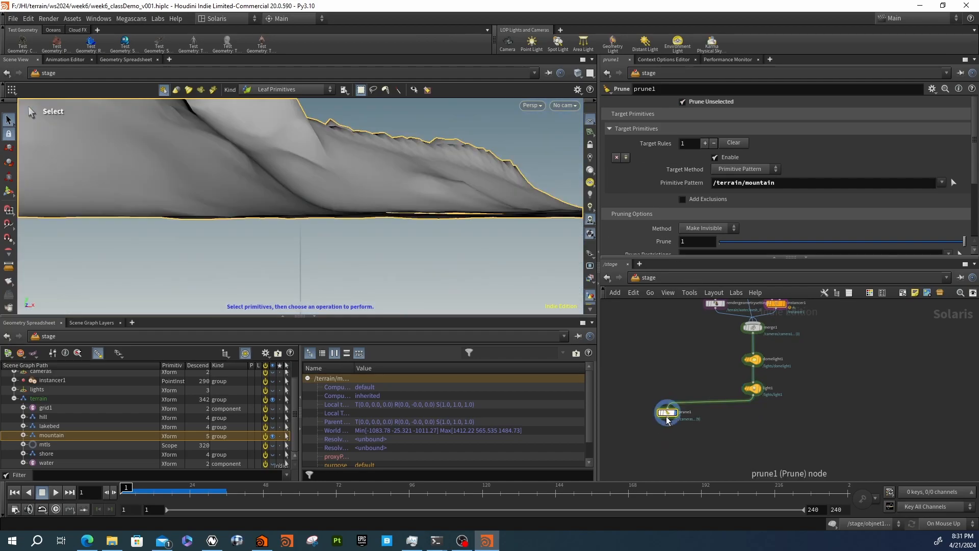
Examine the mountain's geo child primitives and the neighbouring mtls scope in the scene graph.
left_click(23, 435)
left_click(32, 443)
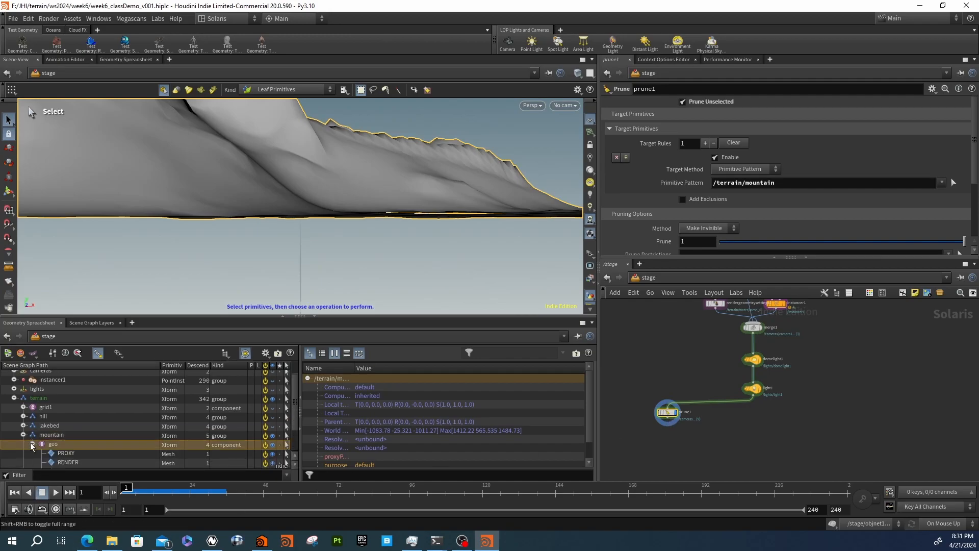
scroll(32, 446, "down", 2)
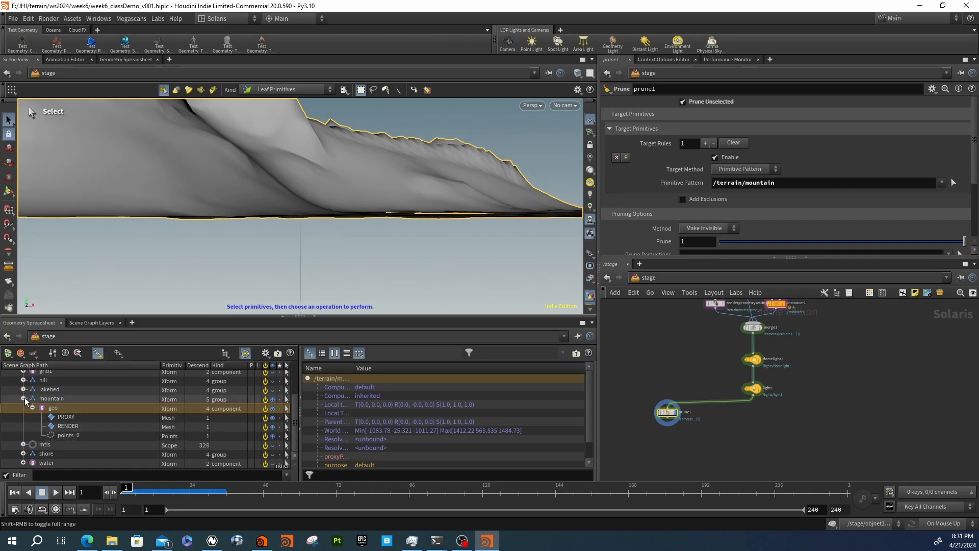
left_click(43, 445)
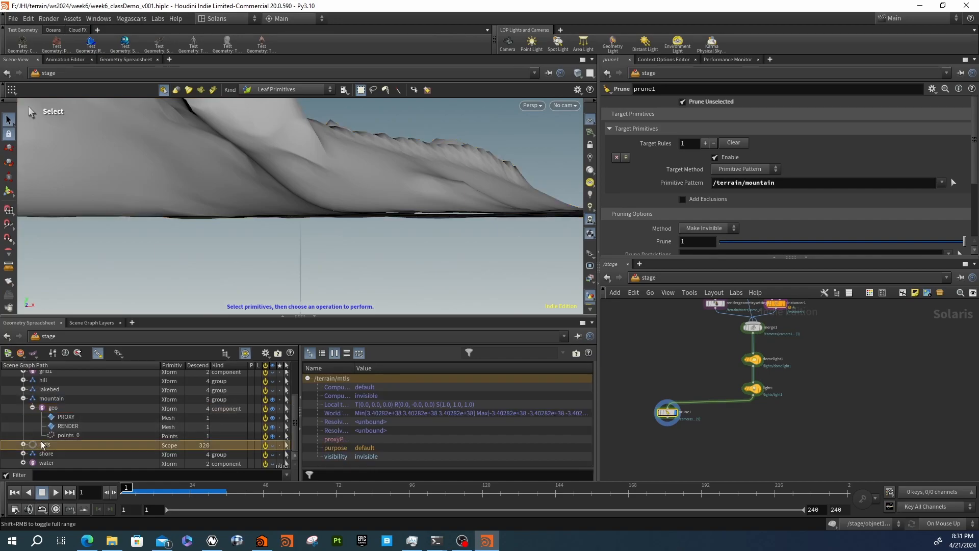
left_click(41, 399)
left_click(24, 398)
Expand the mtls scope and add a second target rule to the Prune node with the pattern /terrain/mtls.
left_click(23, 445)
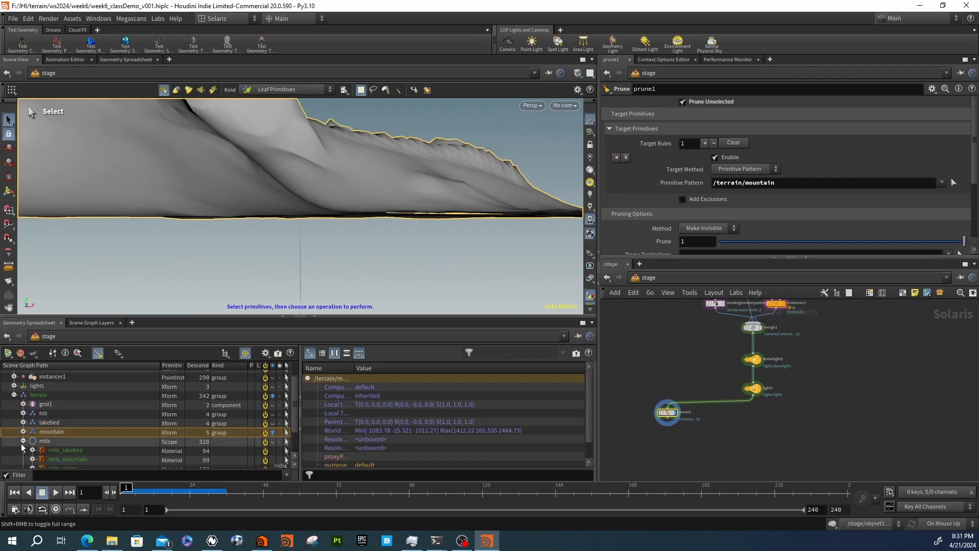
scroll(24, 445, "down", 3)
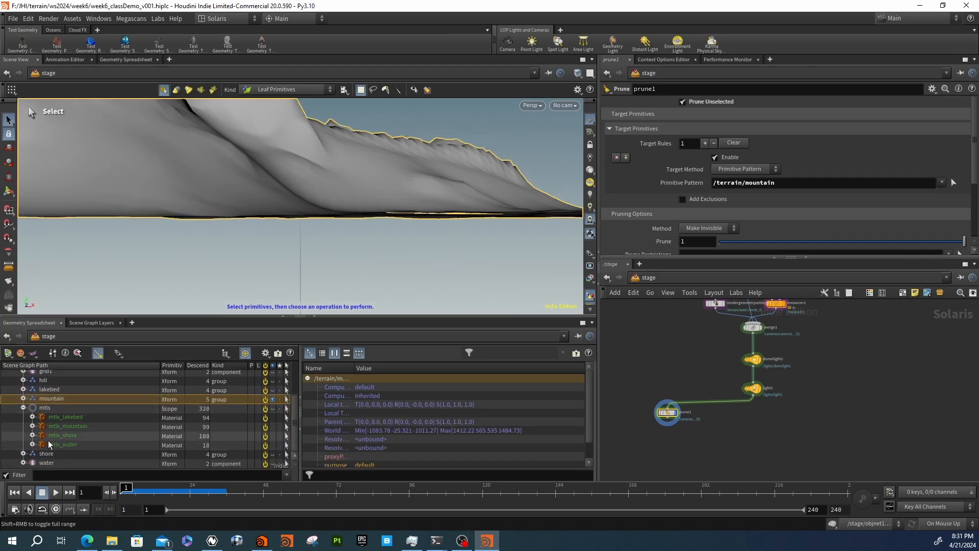
left_click(705, 143)
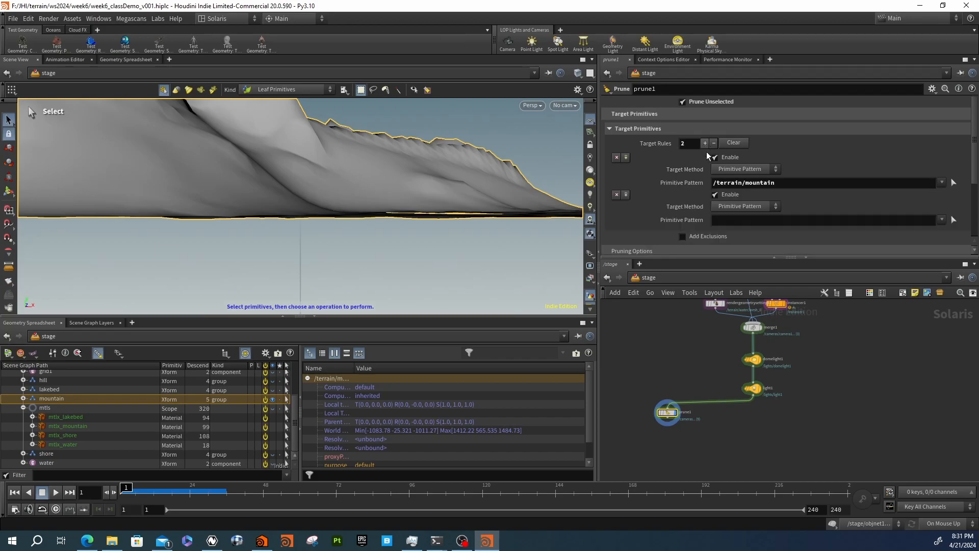
left_click_drag(43, 412, 724, 220)
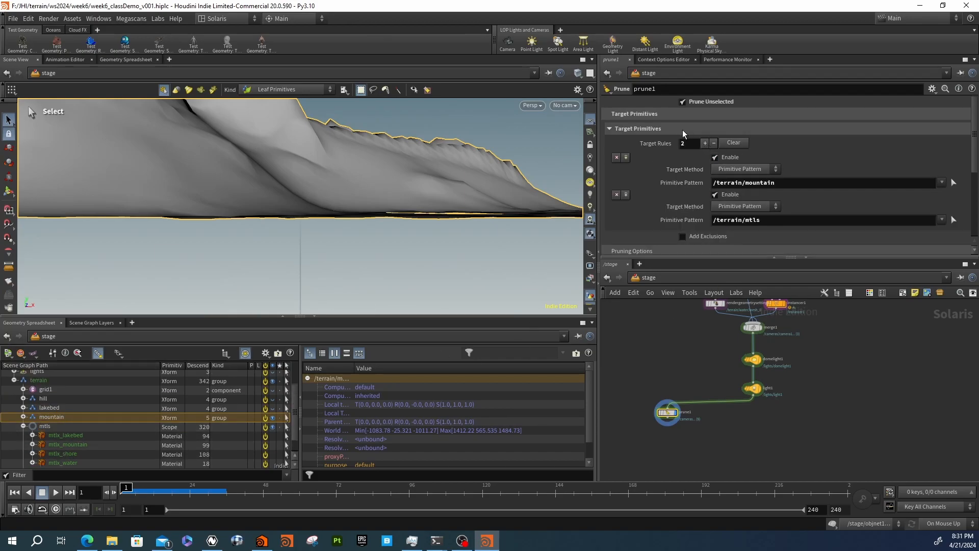
Add a third target rule to the Prune node with the primitive pattern /lights.
left_click(705, 143)
scroll(673, 210, "down", 3)
left_click(23, 425)
left_click(14, 399)
left_click_drag(29, 412, 729, 196)
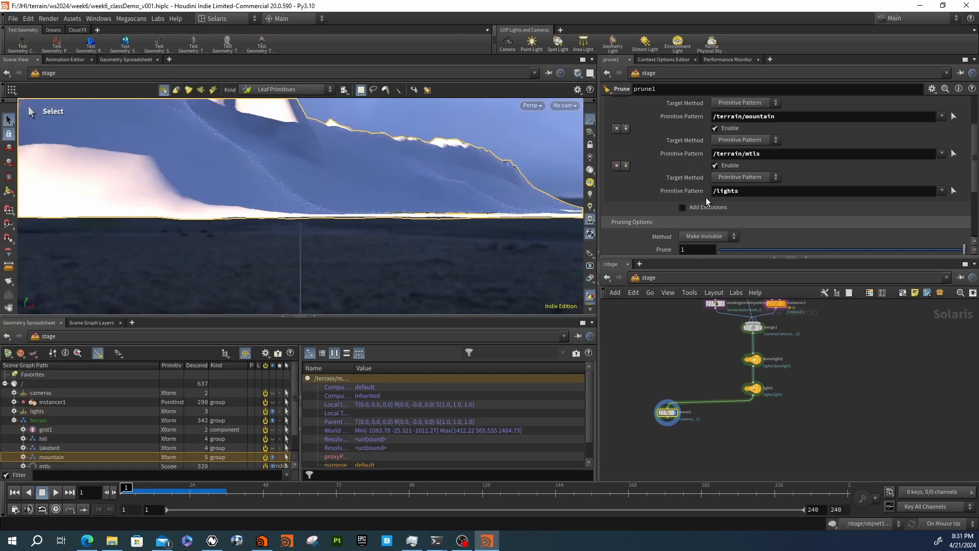
Add two more target rules to the Prune node with the primitive patterns /cameras and /instancer1.
scroll(704, 146, "up", 2)
left_click(704, 103)
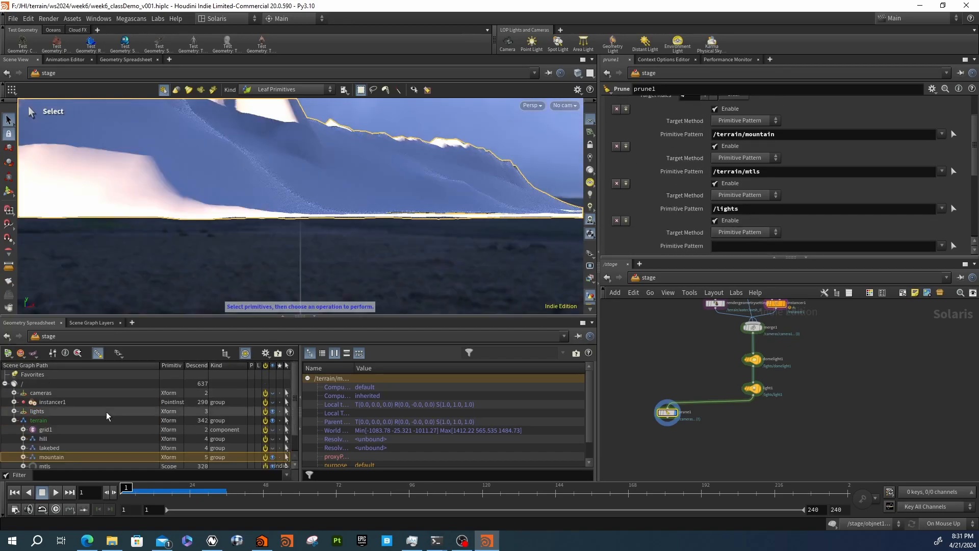
left_click_drag(38, 393, 726, 247)
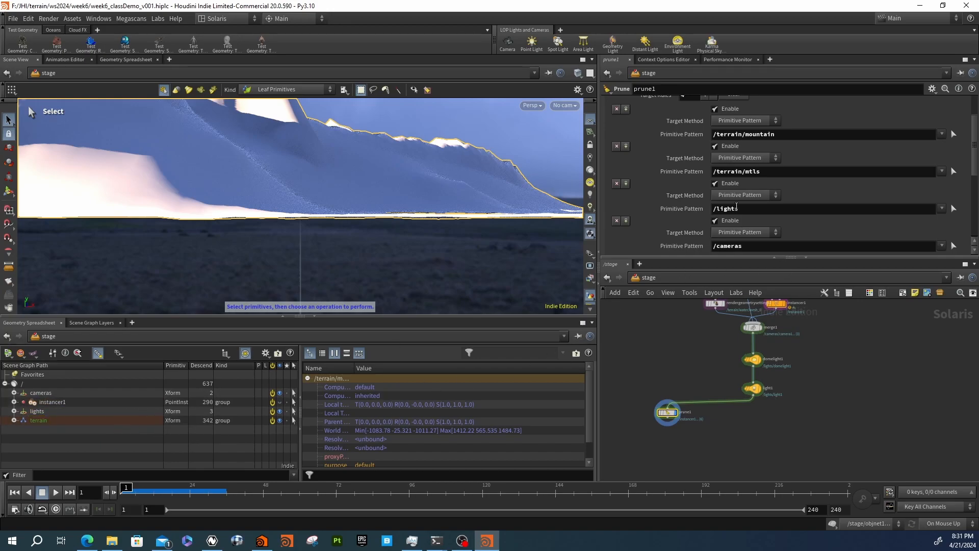
scroll(689, 224, "up", 2)
scroll(690, 208, "down", 4)
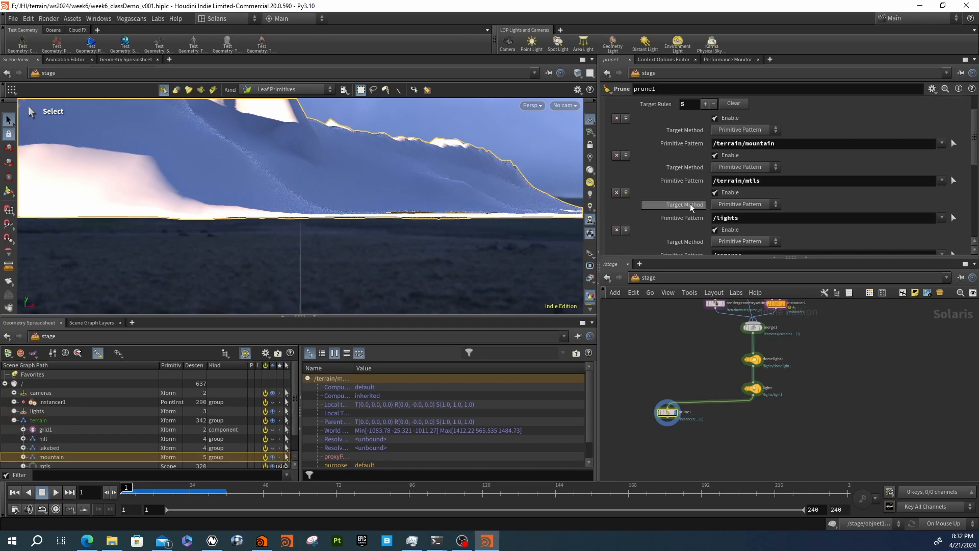
left_click_drag(43, 402, 756, 232)
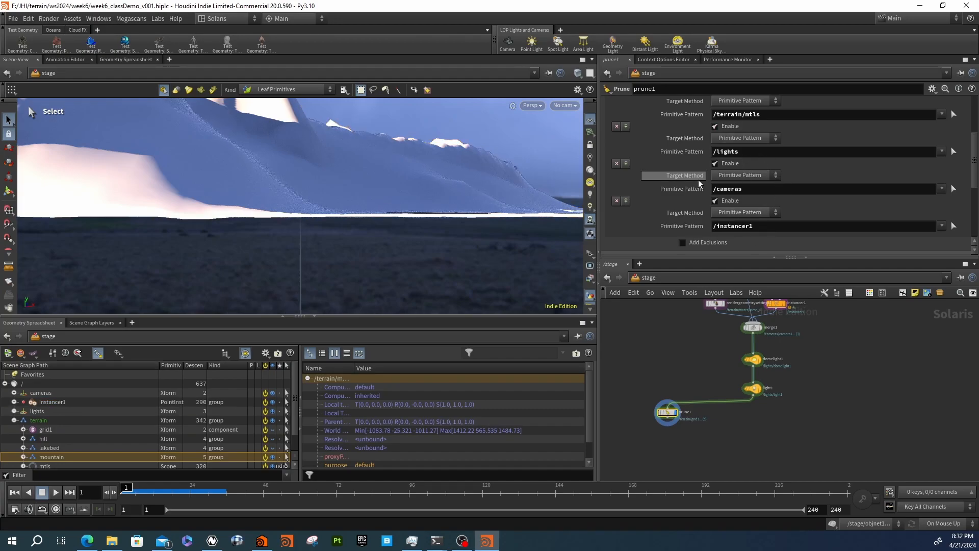
Review the Prune node's target rules and set its pruning method to Deactivate.
scroll(701, 153, "up", 2)
scroll(692, 142, "up", 2)
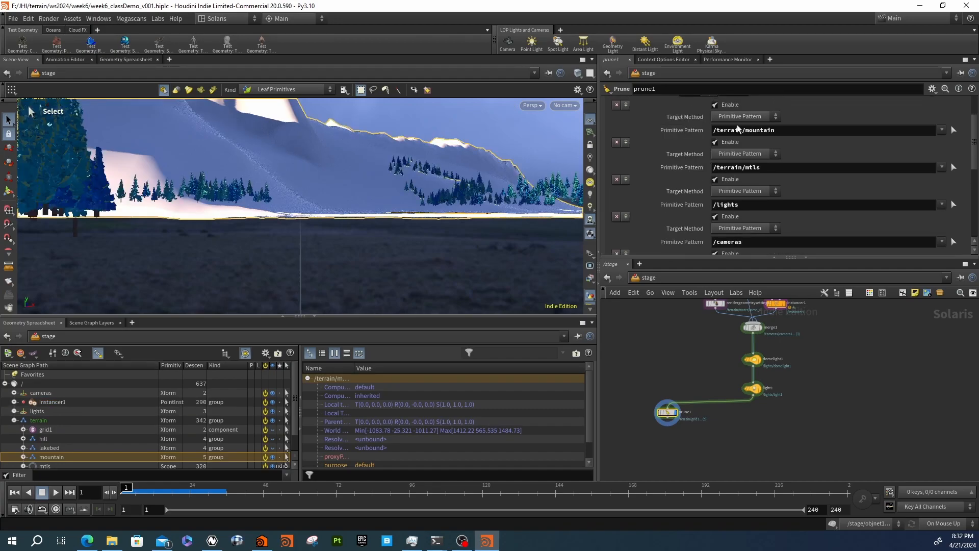
scroll(686, 238, "down", 3)
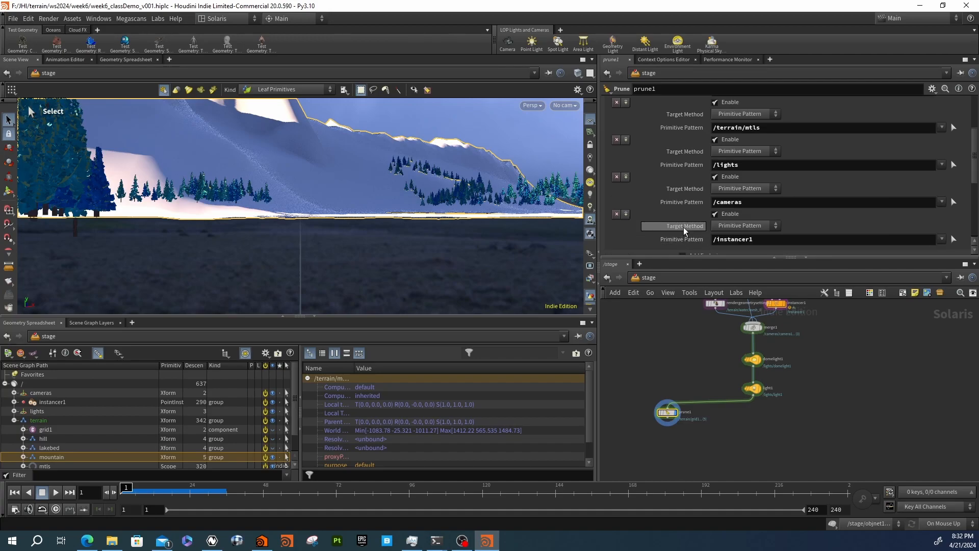
scroll(675, 227, "down", 2)
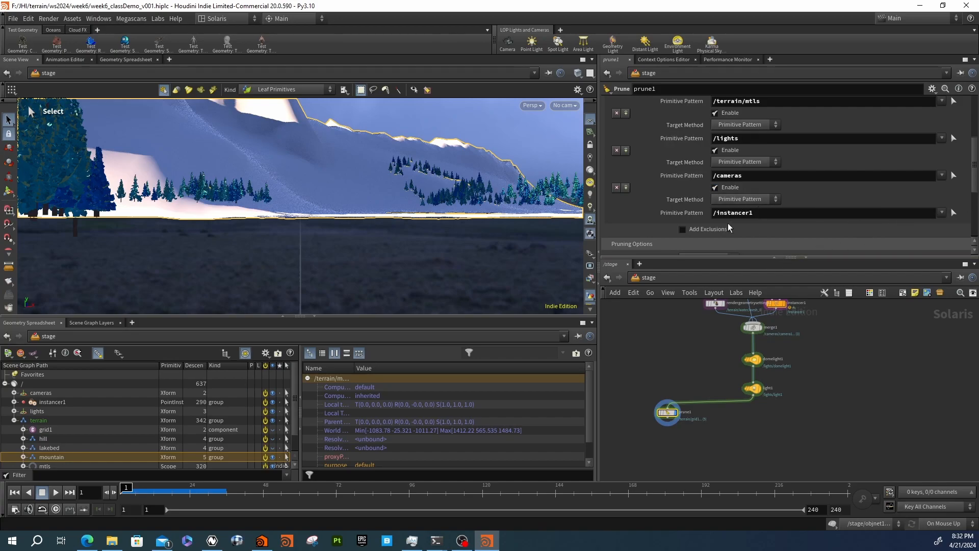
scroll(669, 180, "down", 3)
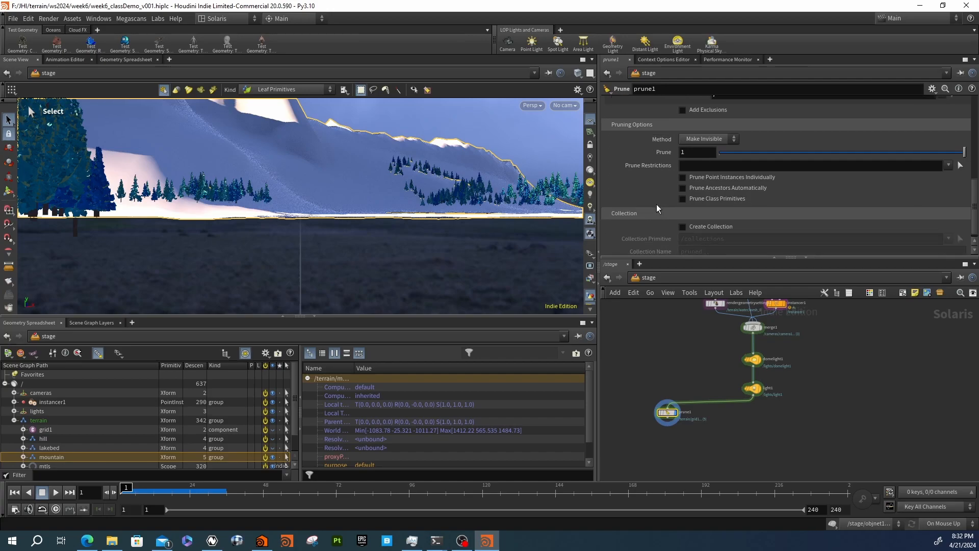
left_click(696, 140)
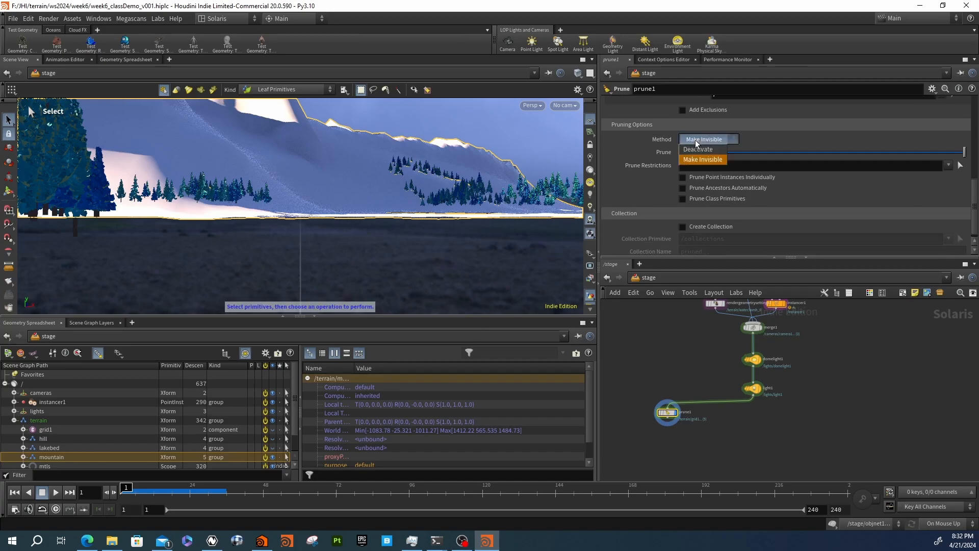
left_click(697, 149)
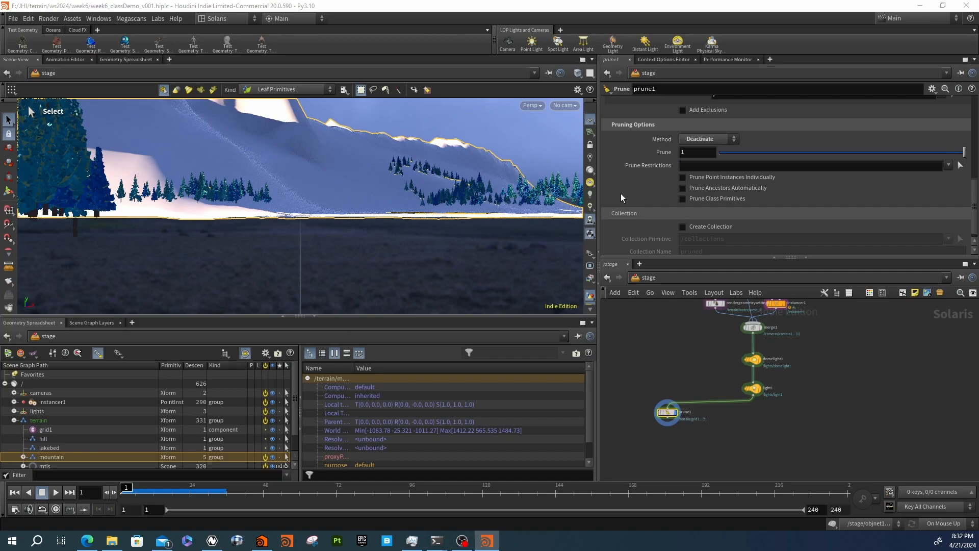
Examine the terrain's child primitives in the scene graph and the Prune node's available pruning methods.
left_click(51, 420)
left_click(15, 420)
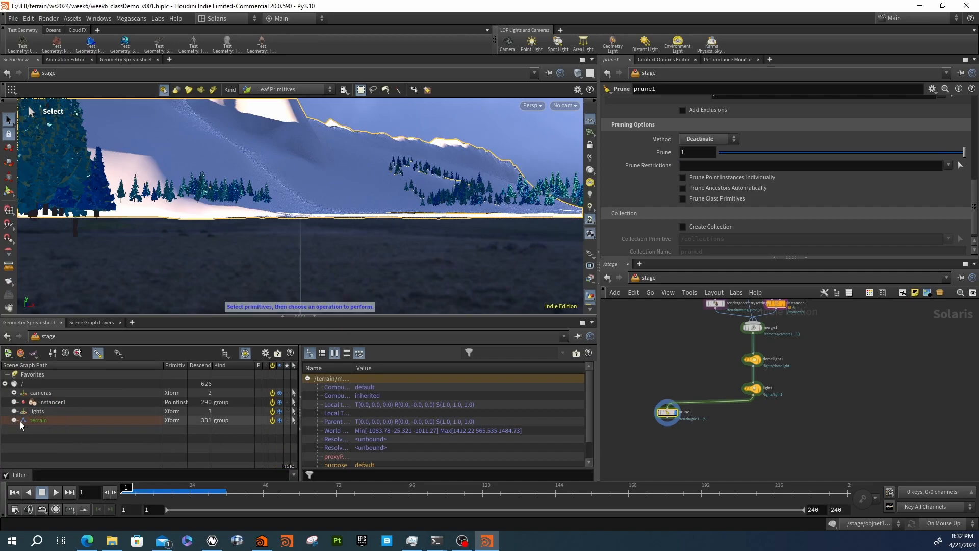
left_click(14, 421)
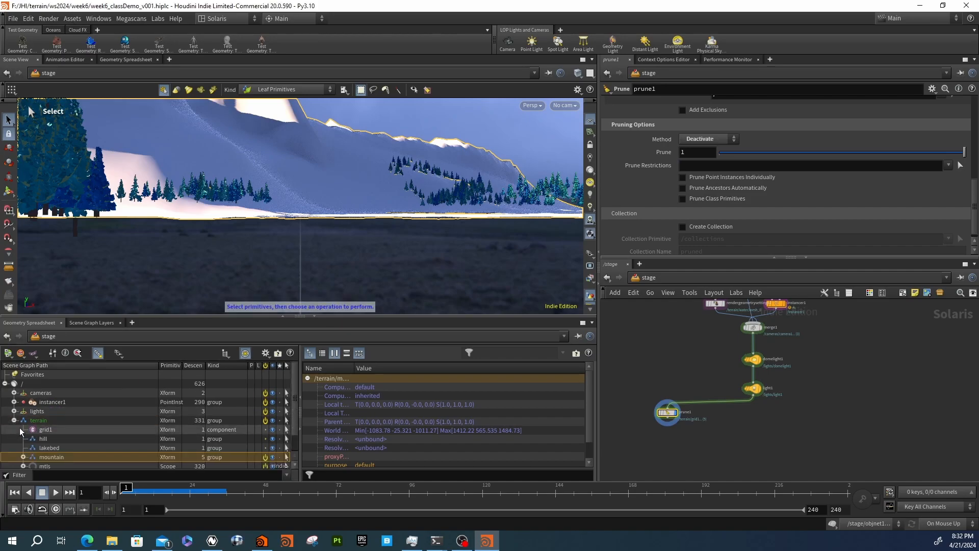
left_click(14, 421)
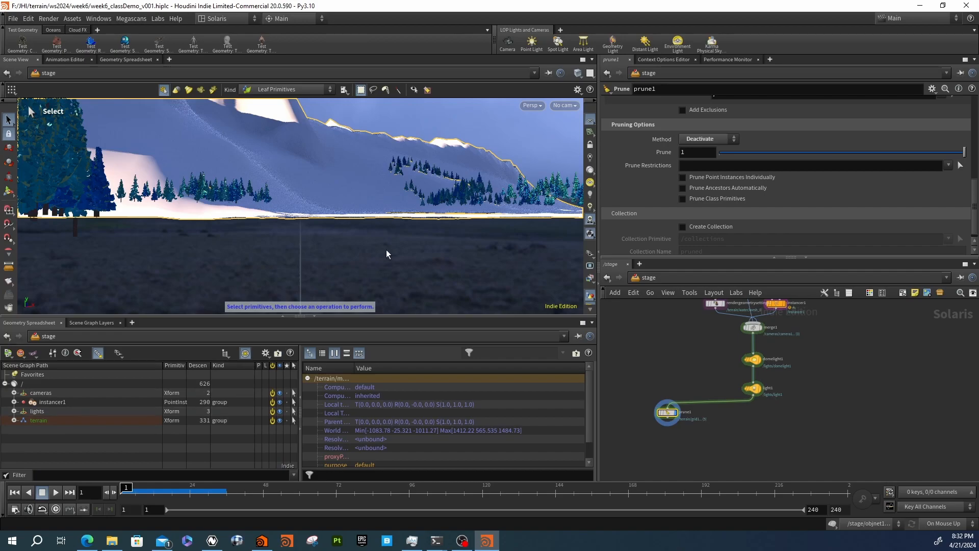
left_click(714, 138)
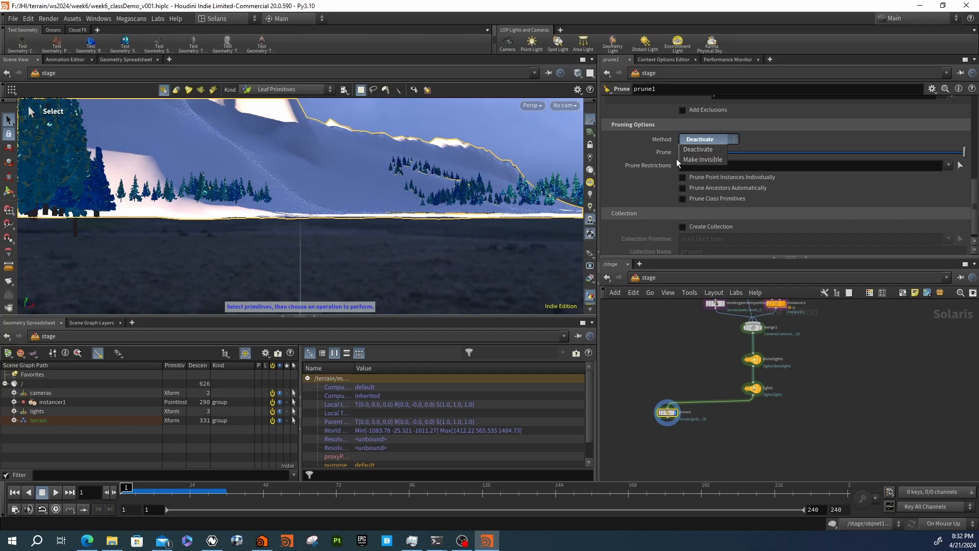
left_click(775, 143)
Add Karma Render Settings with its USD Render ROP below the Prune node, wire in the Prune output, and tidy the node layout.
middle_click_drag(712, 448, 715, 424)
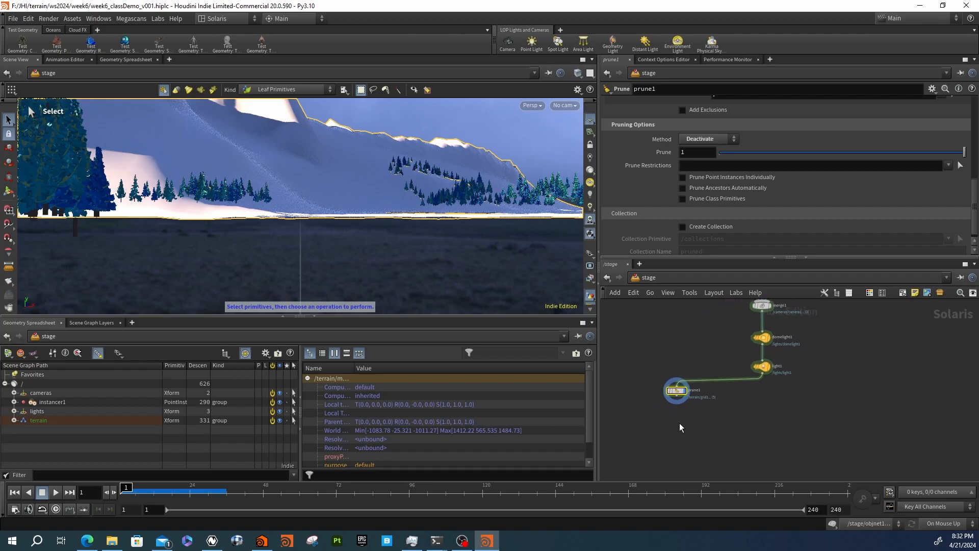
key("Tab")
type("ka")
key("Return")
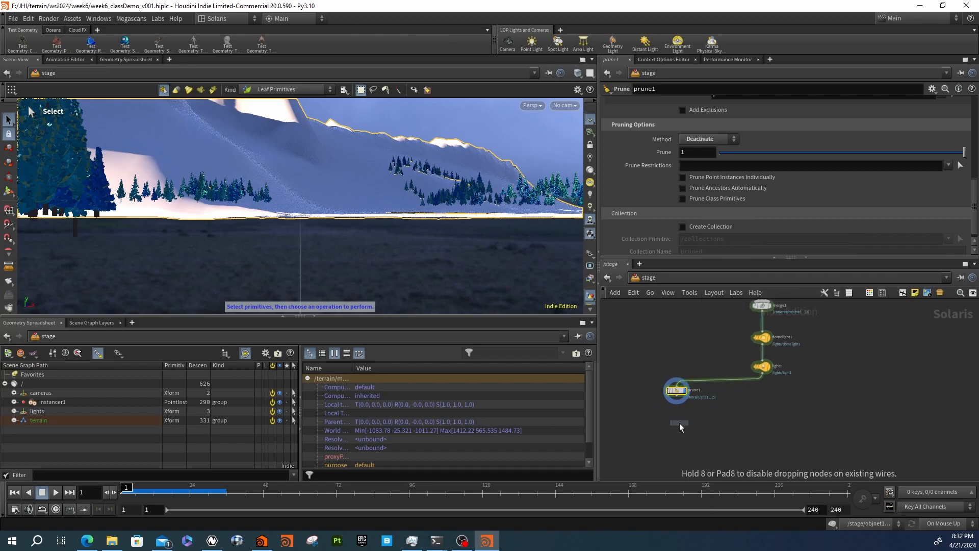
left_click(678, 419)
left_click(678, 417)
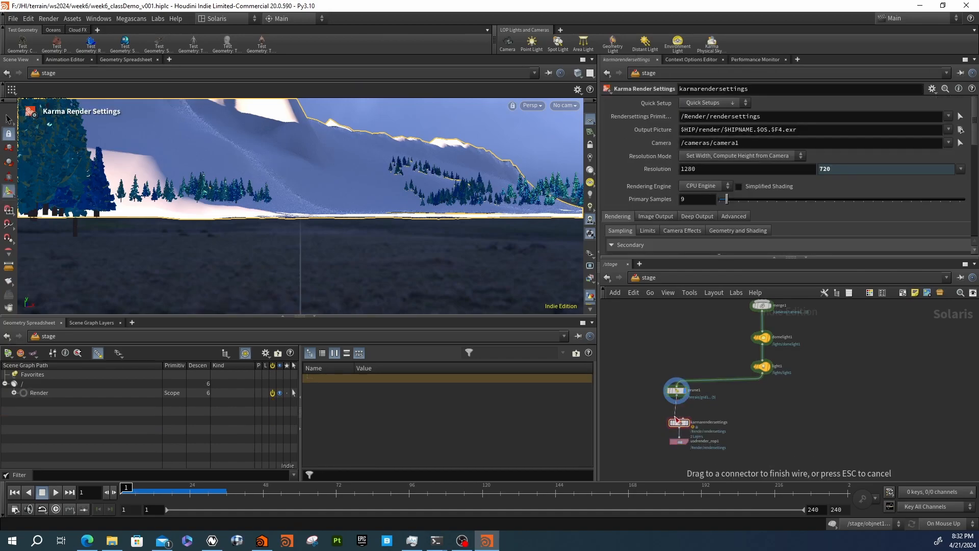
left_click(671, 405)
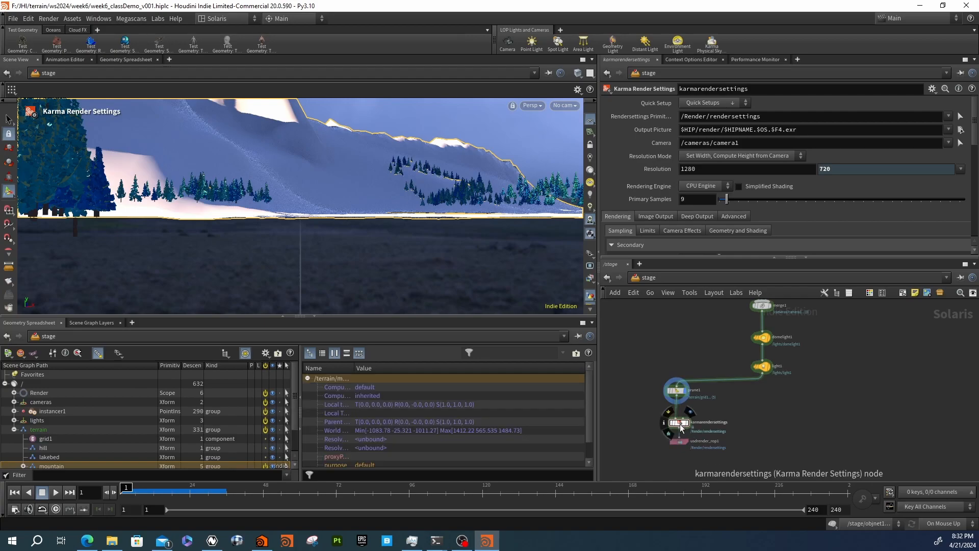
key("l")
left_click(678, 424)
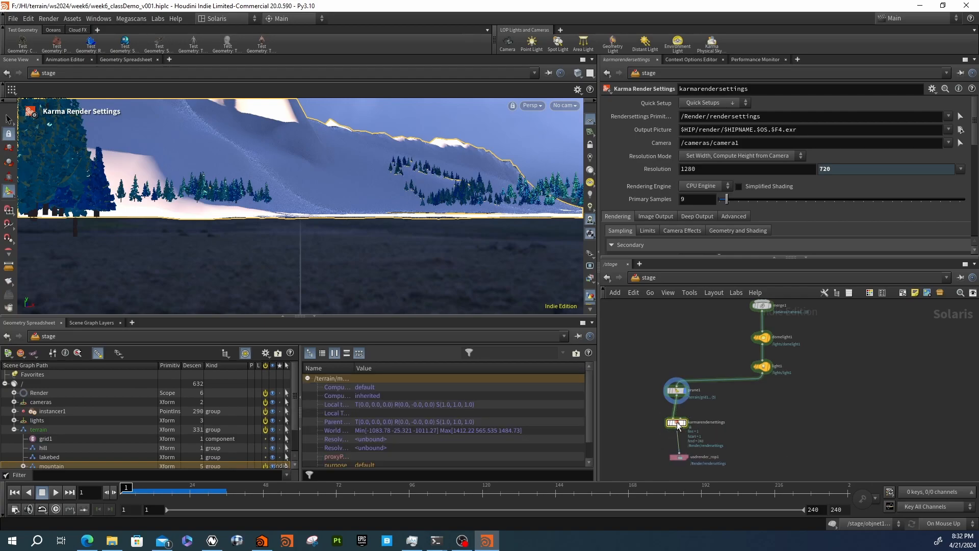
Rename the USD Render ROP node as bg_mountains.
left_click(673, 456)
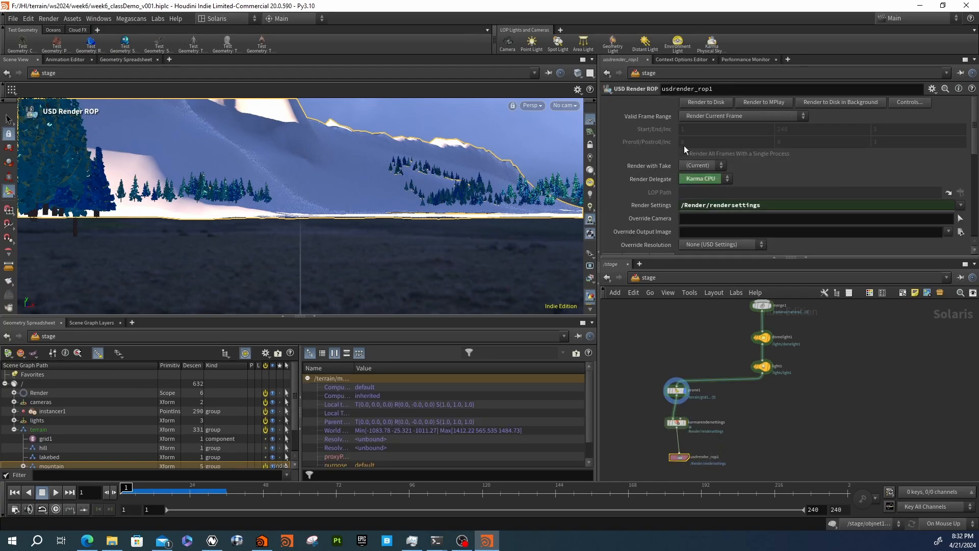
double_click(703, 89)
type("bg")
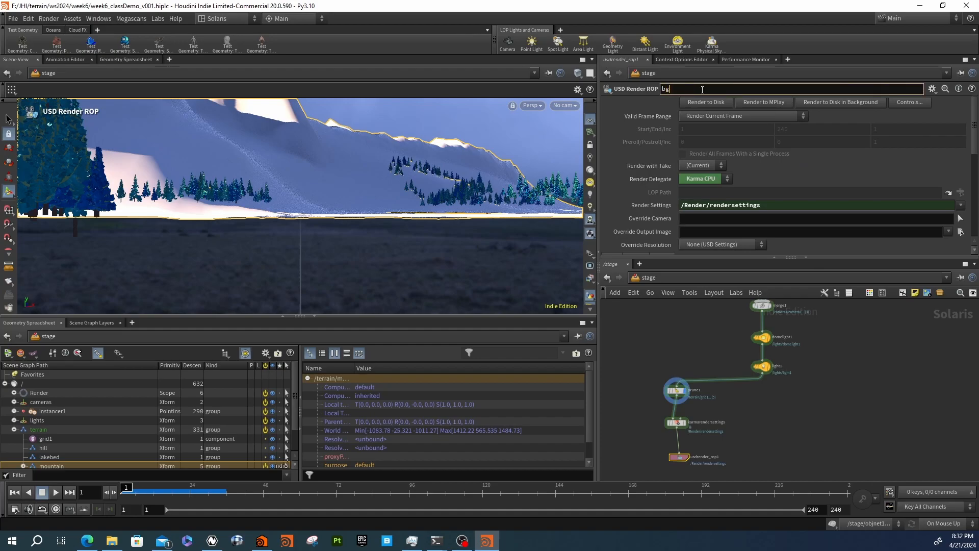
key("Return")
left_click(702, 90)
type("_m")
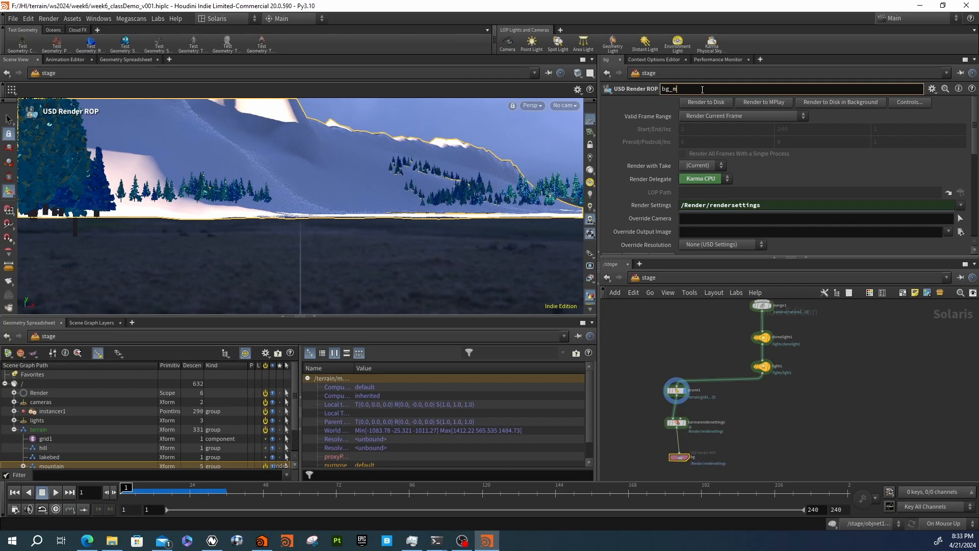
type("ountian")
key("Return")
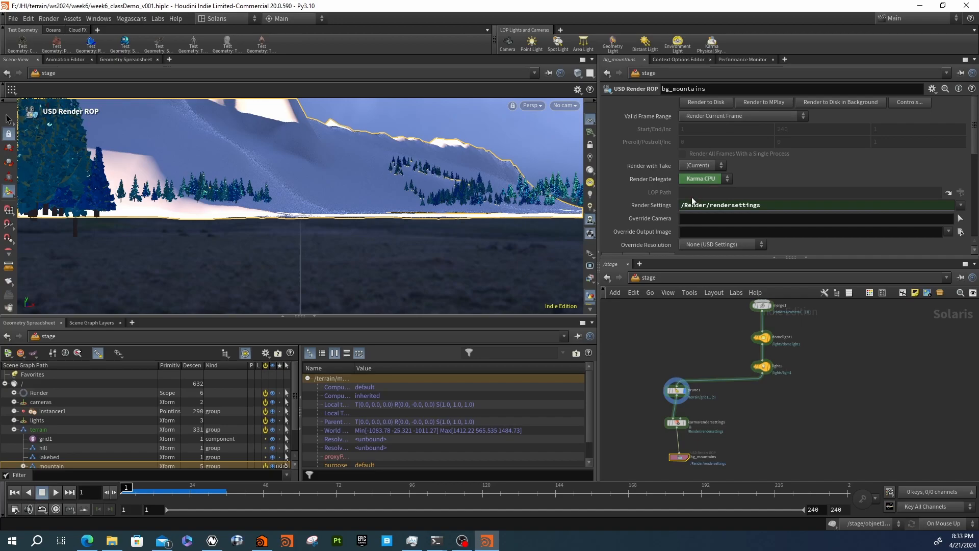
Set the Karma render settings to the XPU Engine at HDTV 1080 resolution and check the available camera under cameras.
left_click(676, 422)
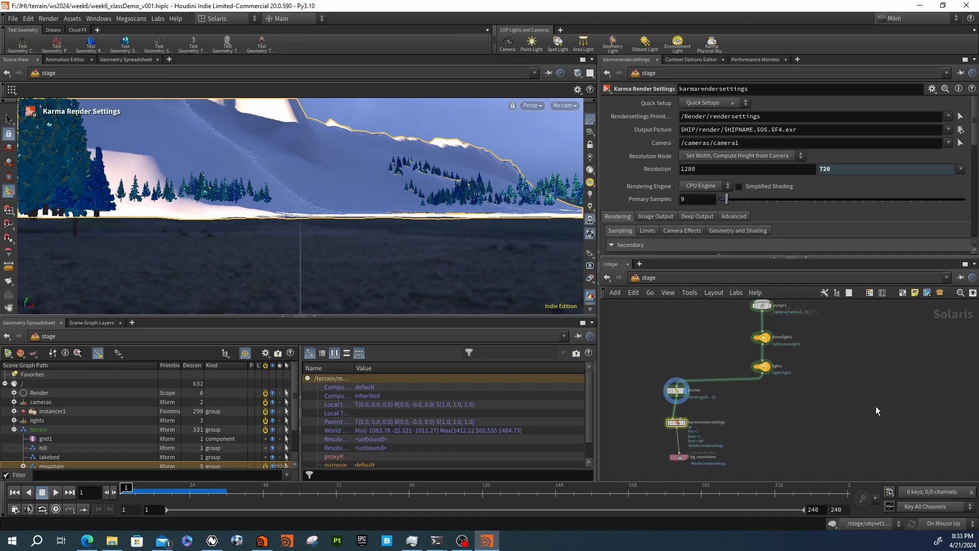
left_click(689, 187)
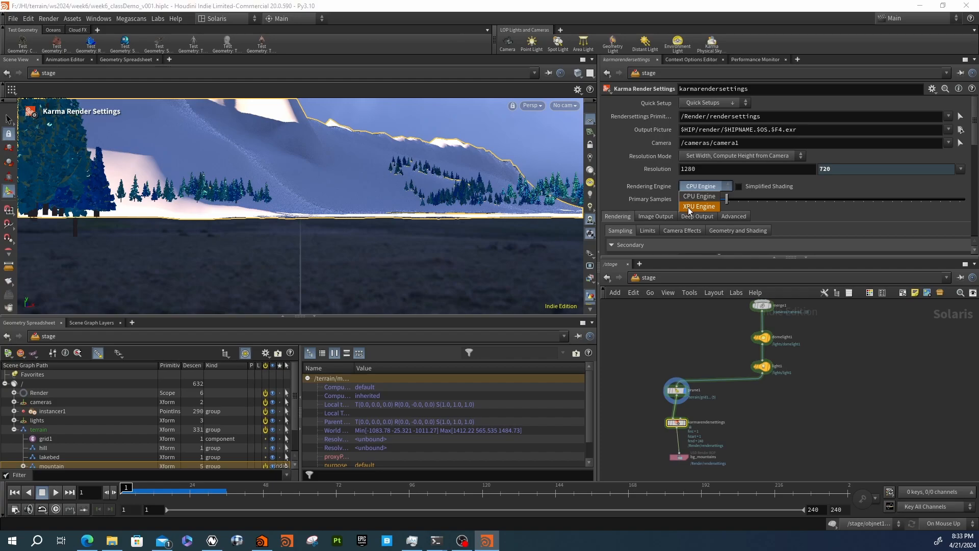
left_click(688, 198)
left_click_drag(680, 456, 678, 448)
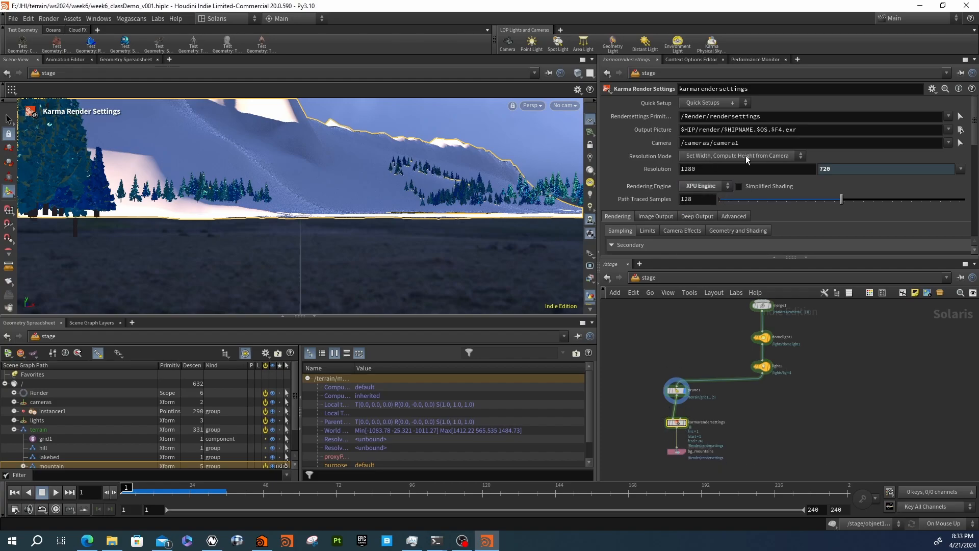
left_click(960, 170)
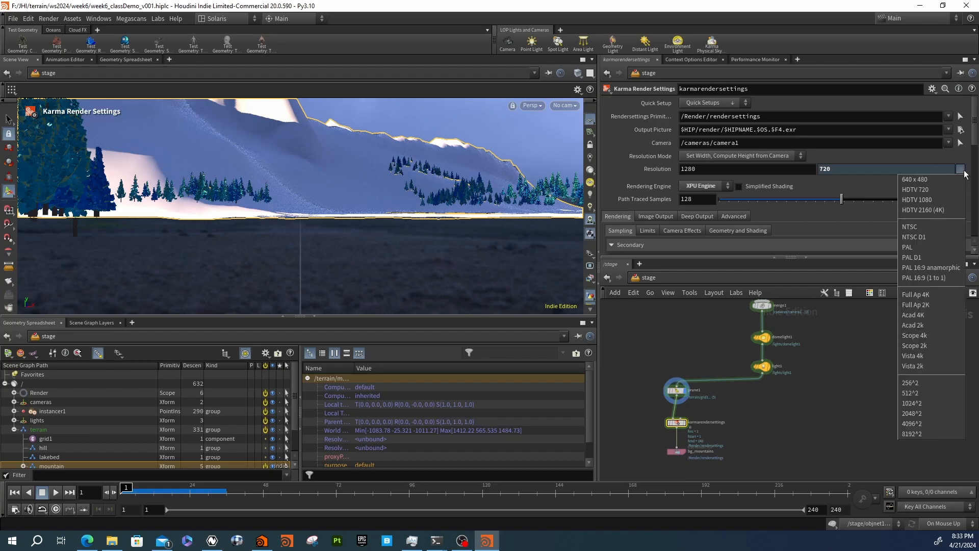
left_click(947, 199)
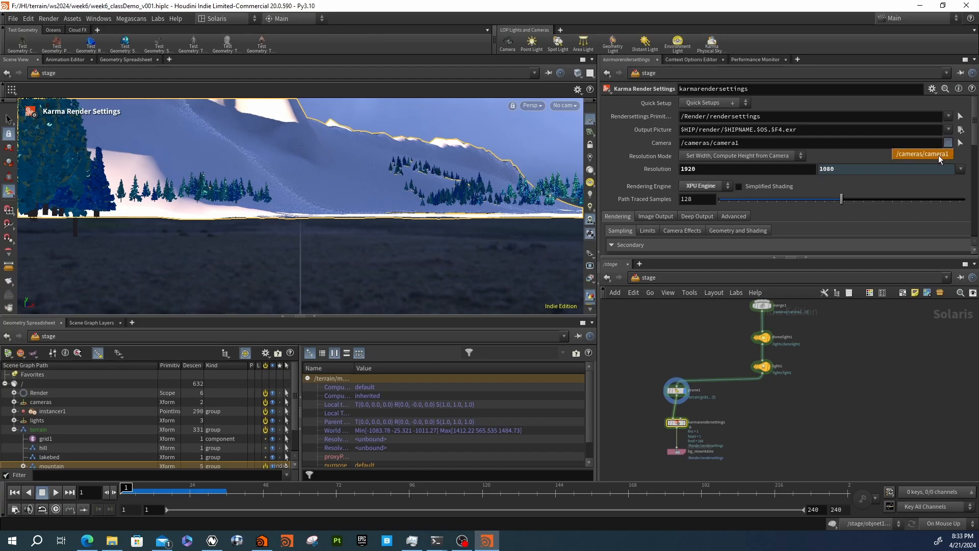
left_click(15, 402)
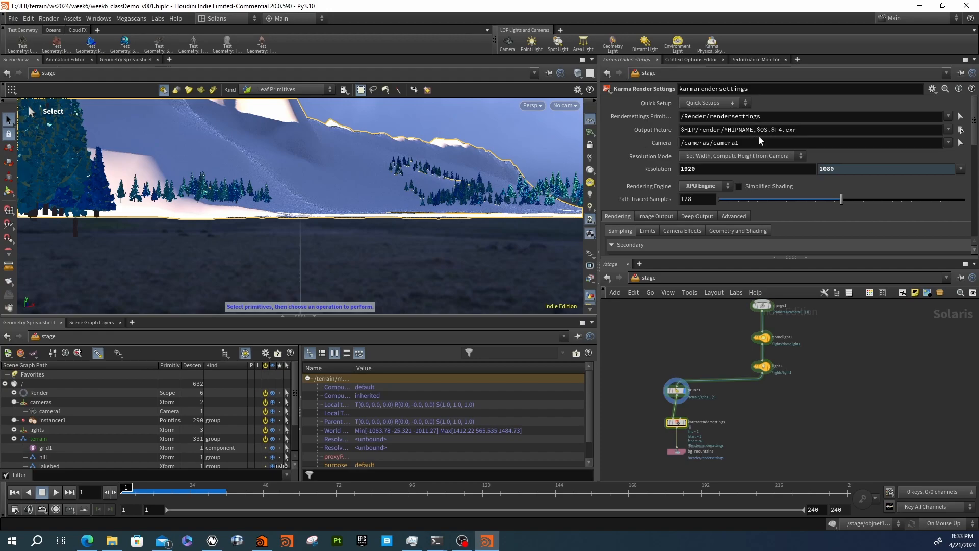
Review Karma's sampling and limits settings, and disable depth of field and motion blur in the camera effects.
scroll(662, 193, "down", 3)
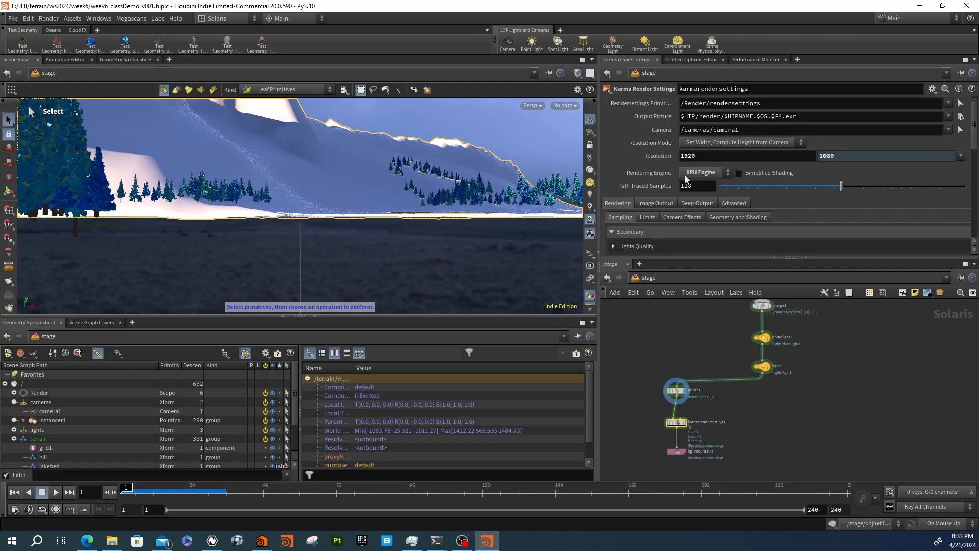
scroll(648, 198, "down", 4)
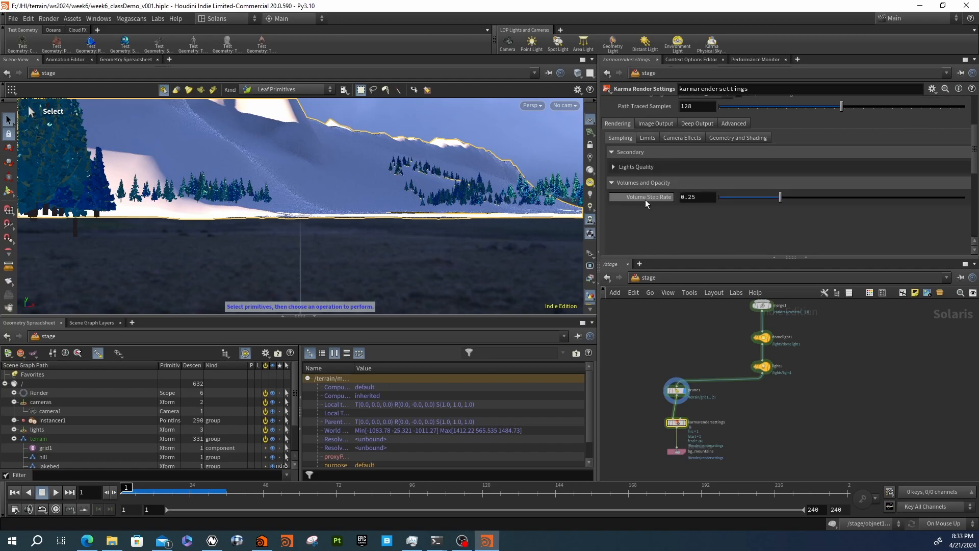
left_click(612, 182)
left_click(647, 138)
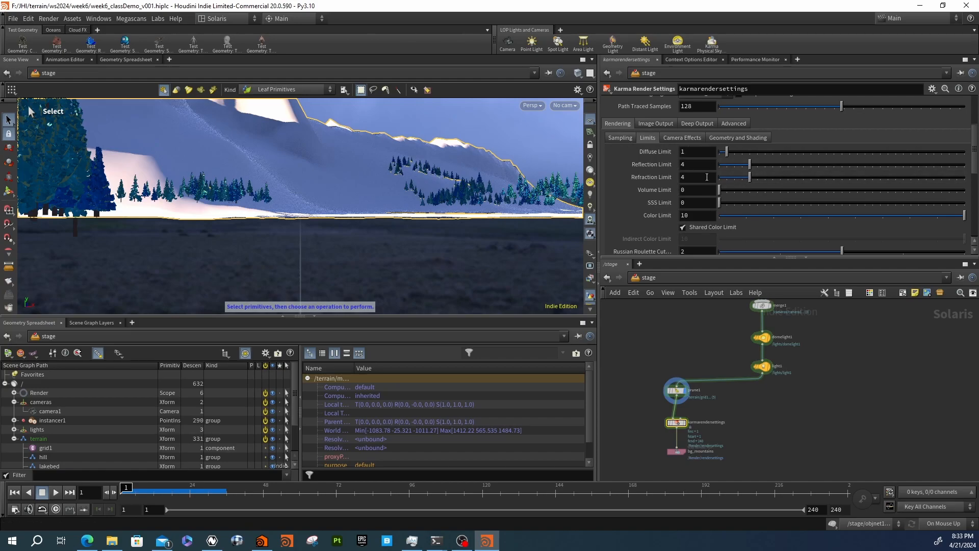
scroll(655, 183, "up", 3)
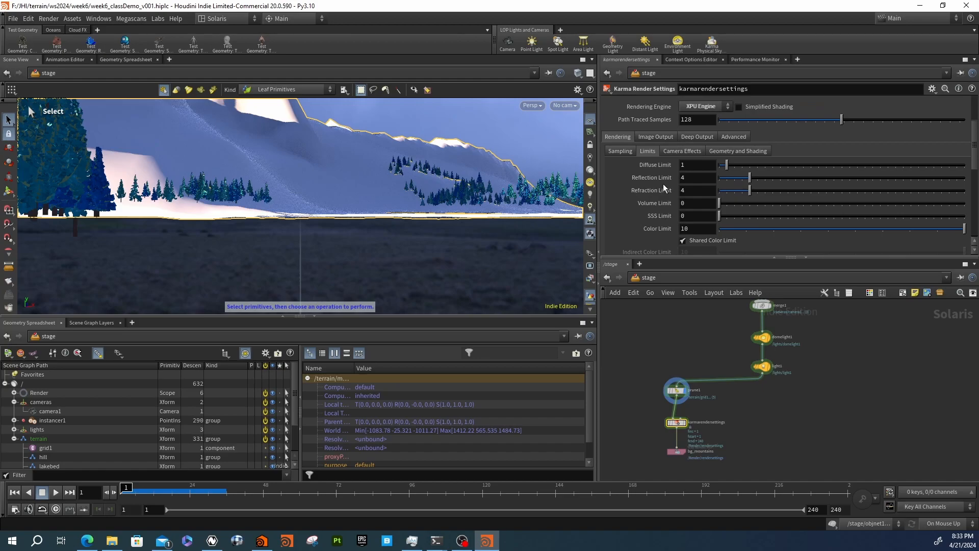
left_click(676, 178)
left_click(684, 190)
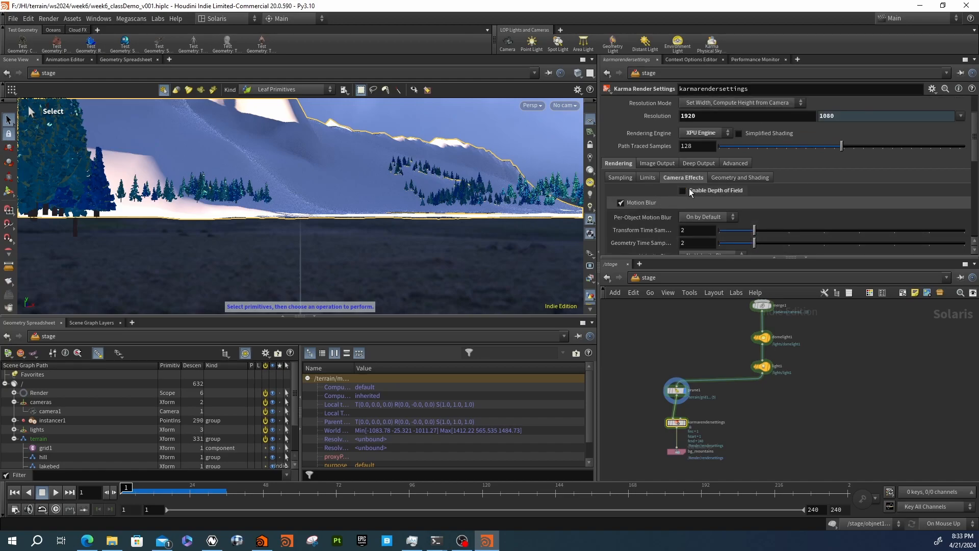
left_click(621, 203)
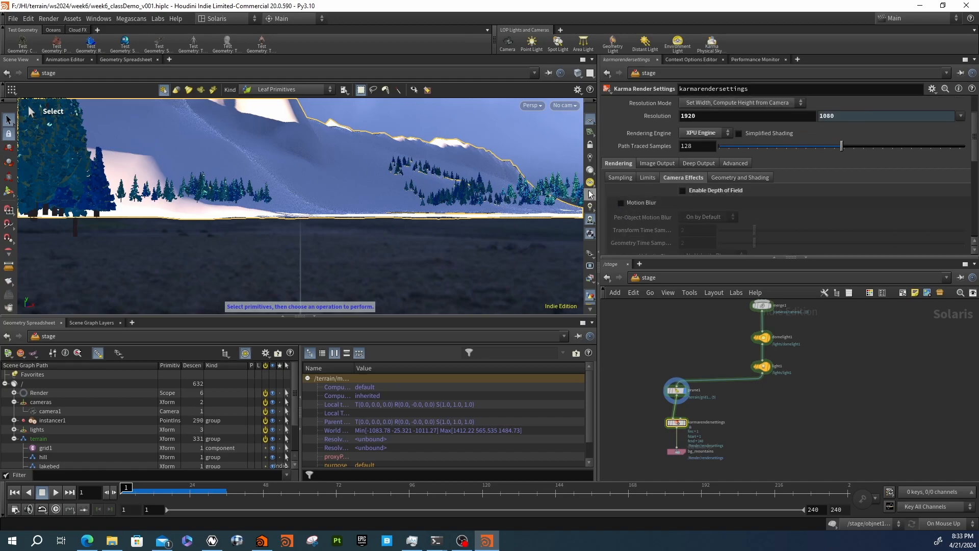
Review Karma's geometry and shading settings, the image output AOV options and the available quick setups.
left_click(760, 177)
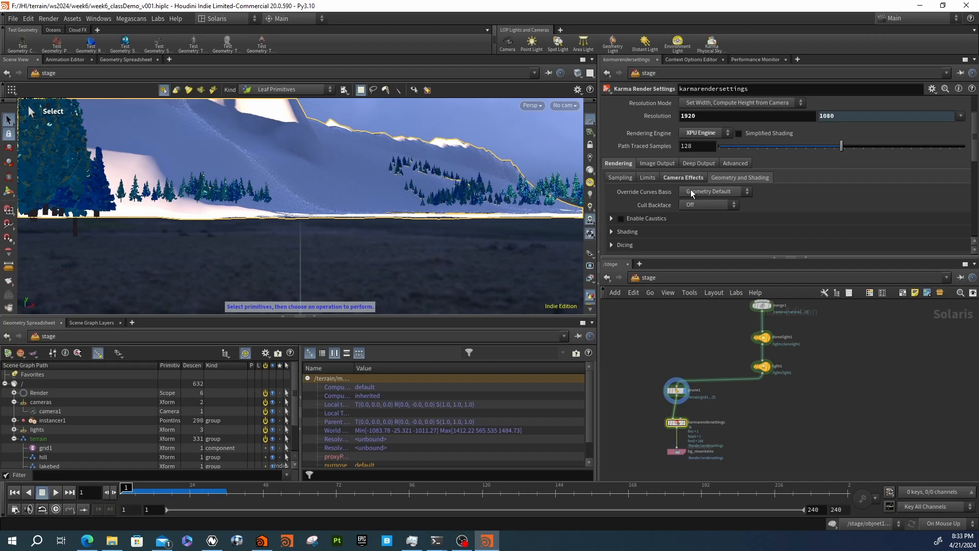
left_click(657, 163)
scroll(649, 192, "down", 2)
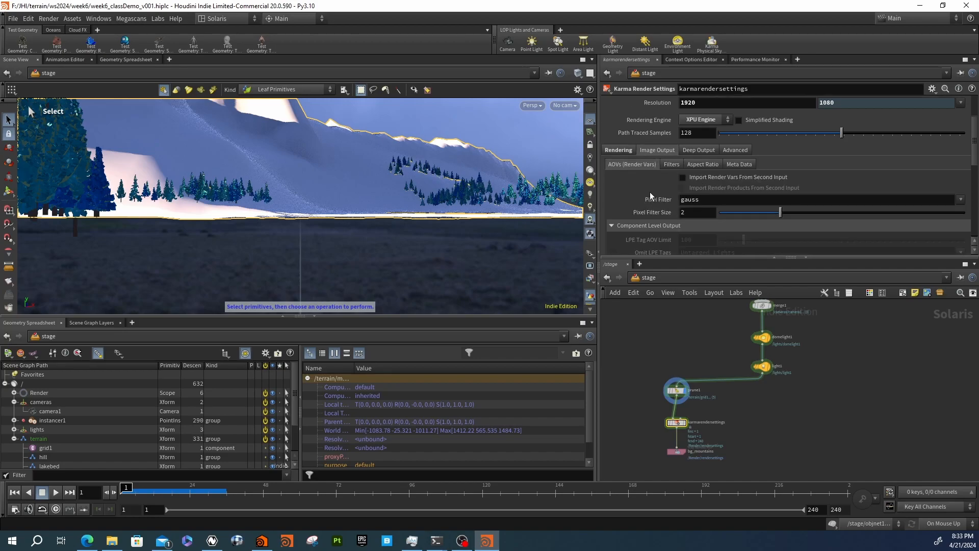
scroll(646, 176, "down", 8)
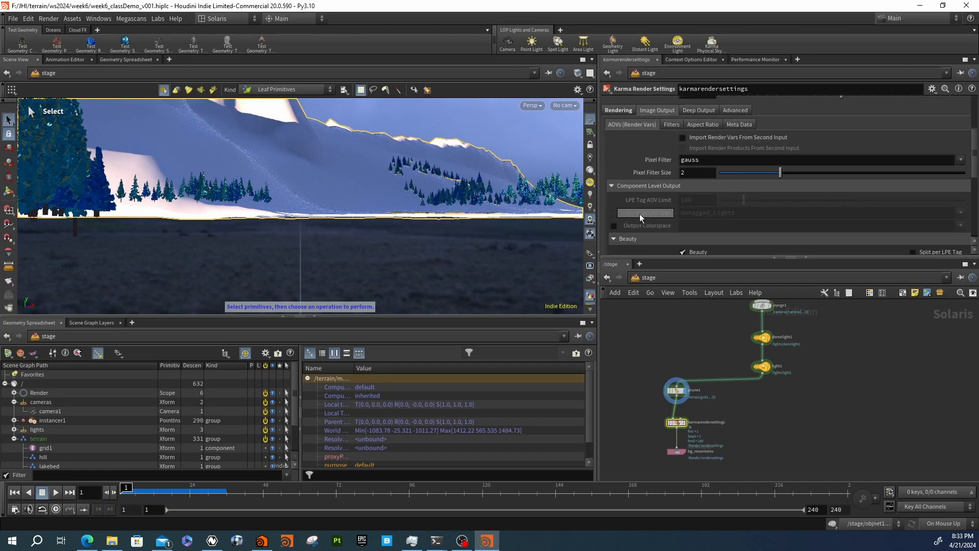
scroll(649, 216, "up", 10)
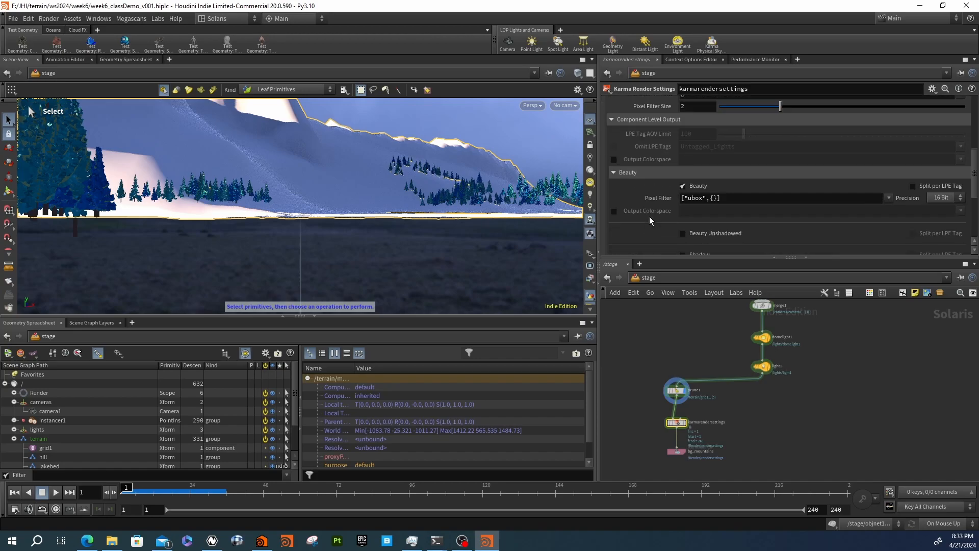
scroll(647, 194, "up", 2)
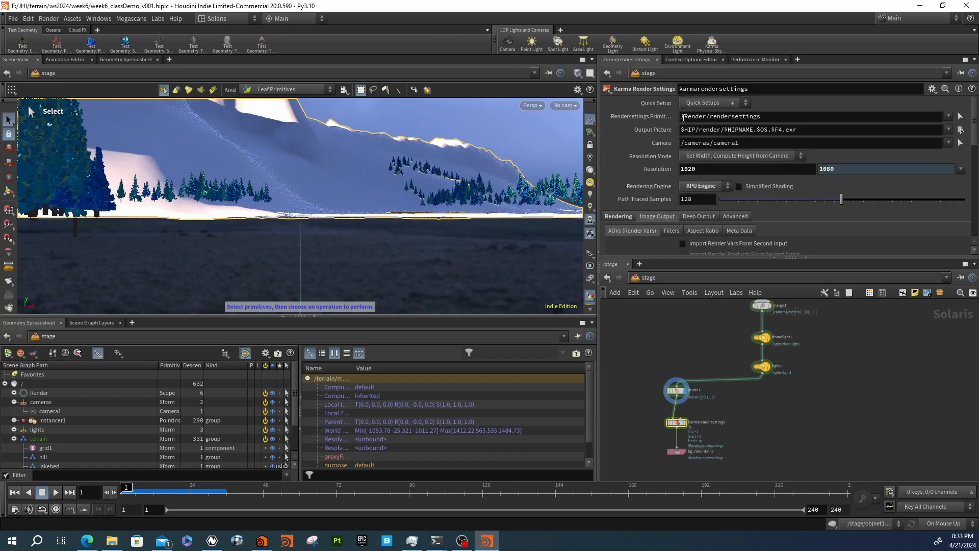
left_click(699, 104)
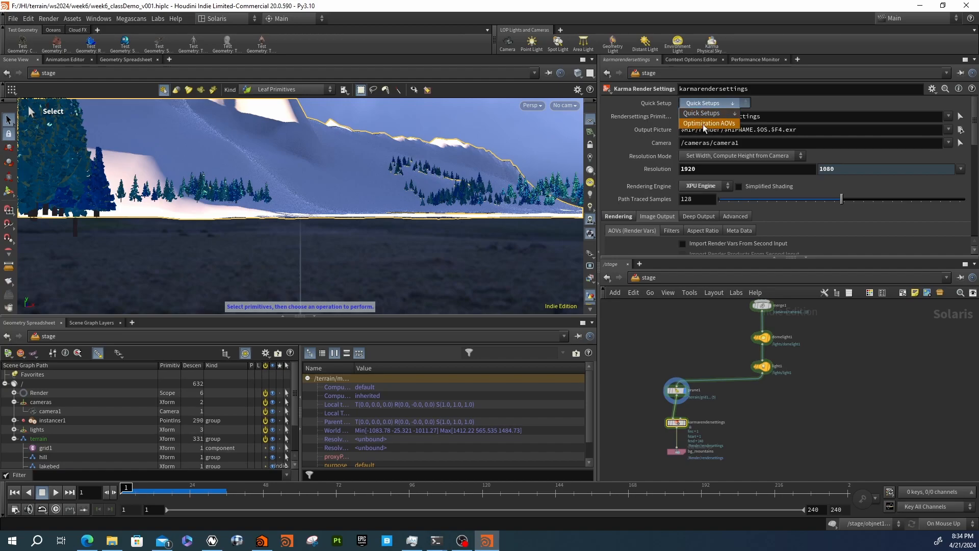
left_click(601, 193)
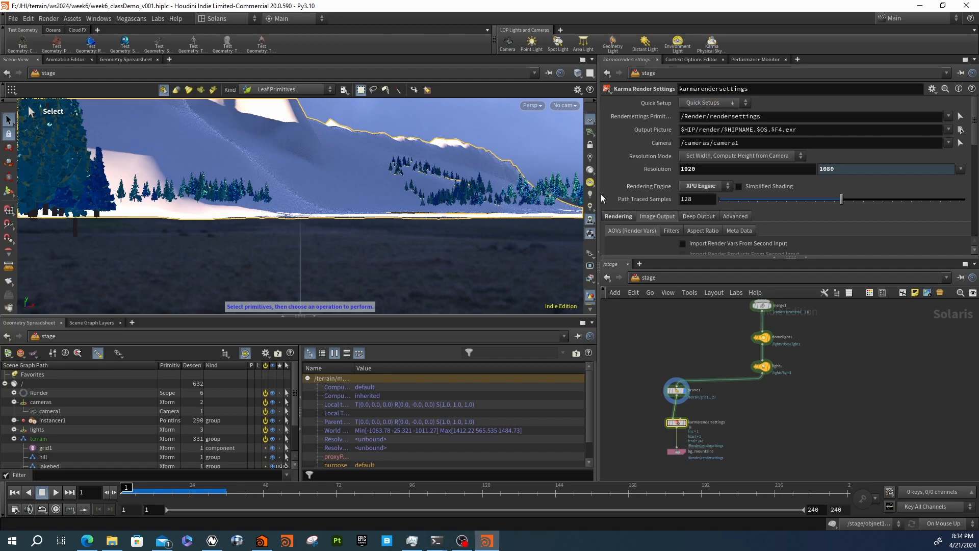
scroll(613, 182, "down", 2)
scroll(613, 182, "down", 5)
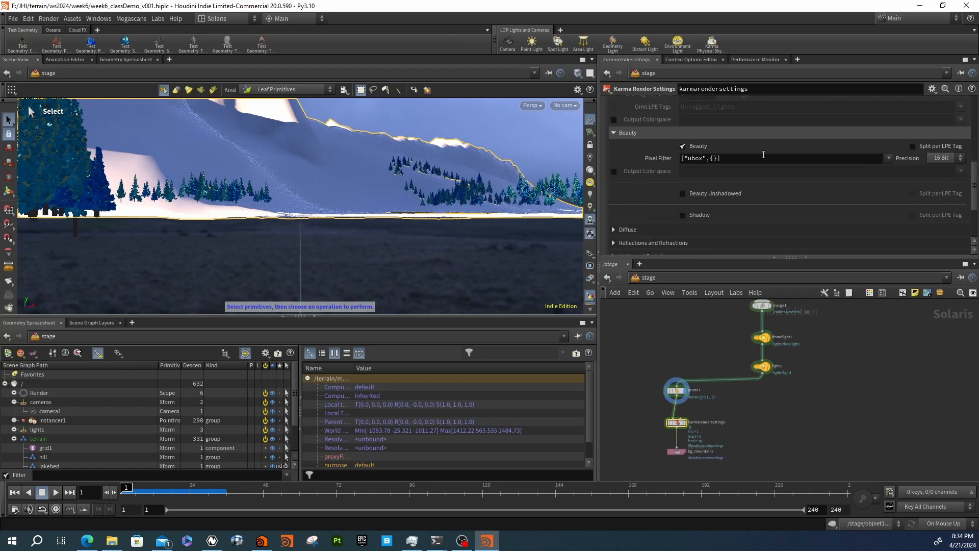
Set the Karma LPE Tag of both light nodes to $OS, using Set or Create.
left_click_drag(724, 335, 877, 406)
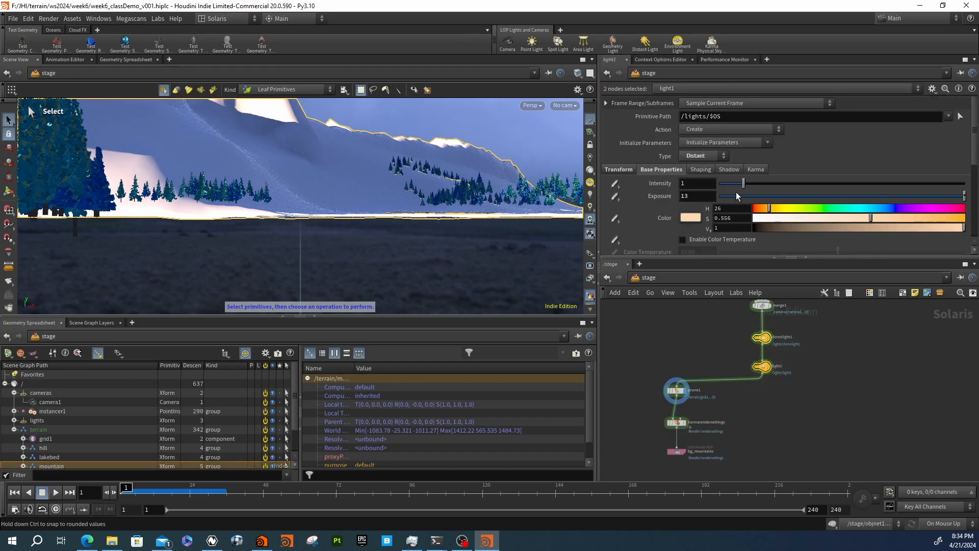
left_click(754, 169)
scroll(632, 195, "down", 5)
scroll(629, 195, "down", 4)
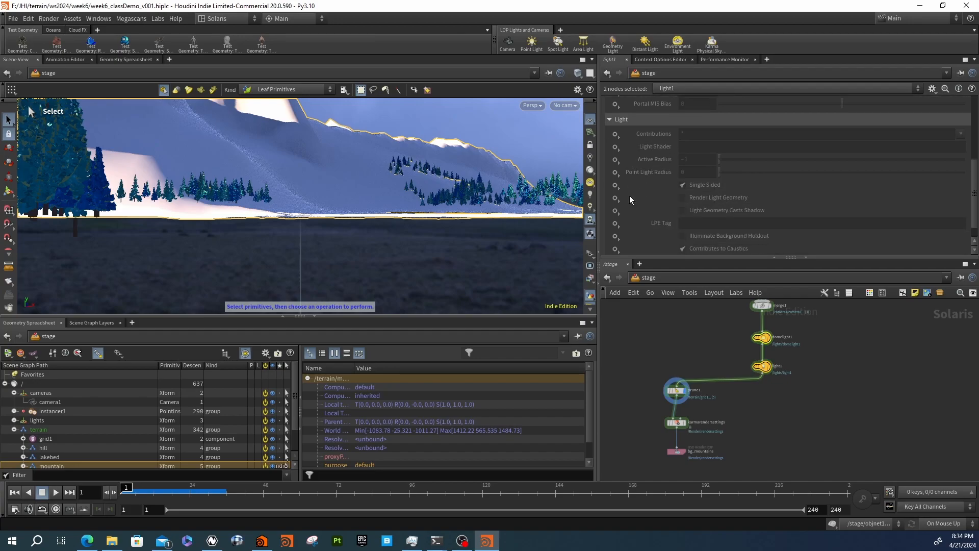
left_click(615, 205)
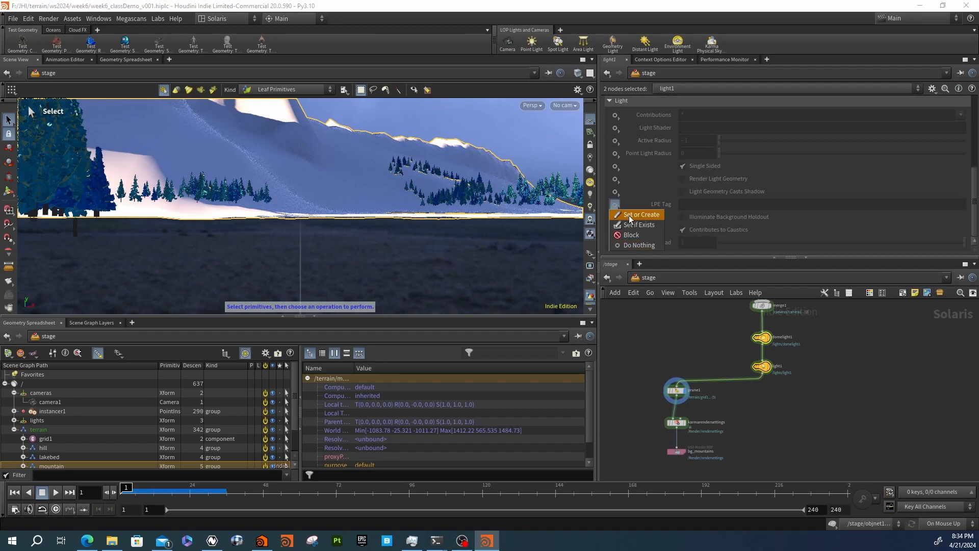
left_click(633, 210)
left_click(693, 204)
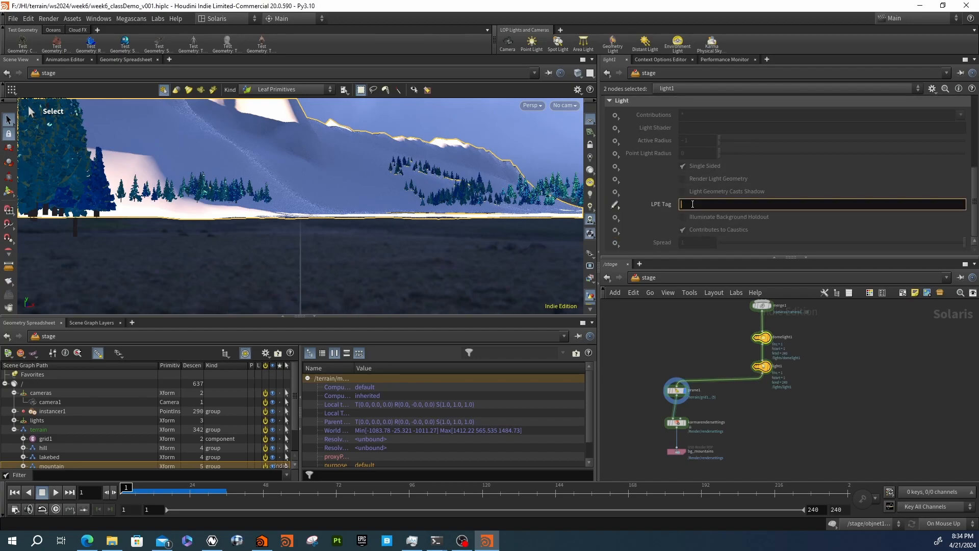
type("$OS")
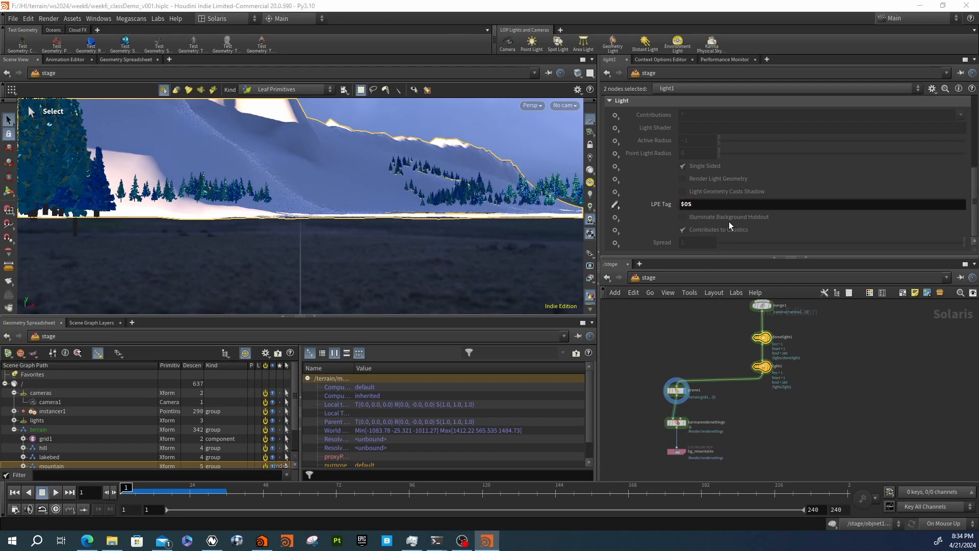
left_click(710, 350)
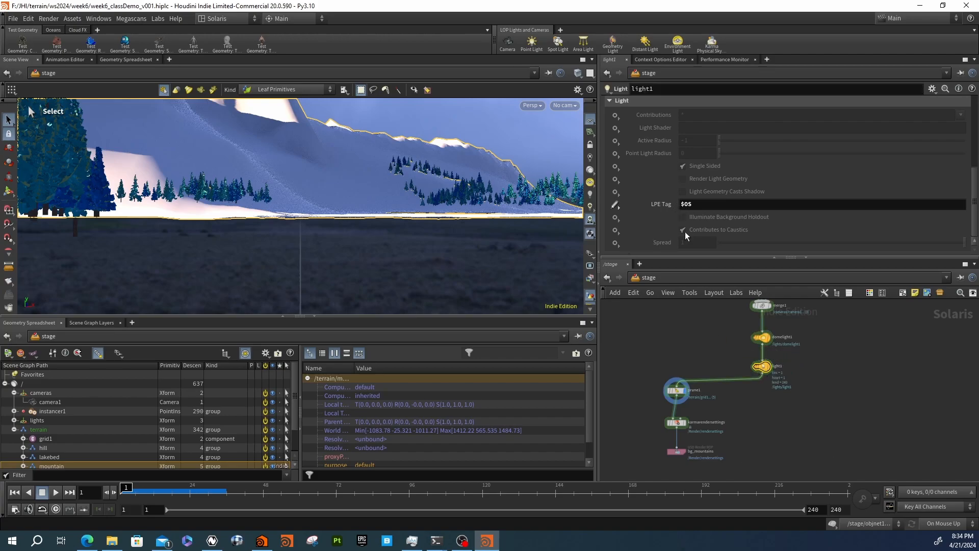
Enable the Combined Diffuse AOV in the Karma render settings and split it per LPE tag.
left_click(676, 451)
left_click(677, 422)
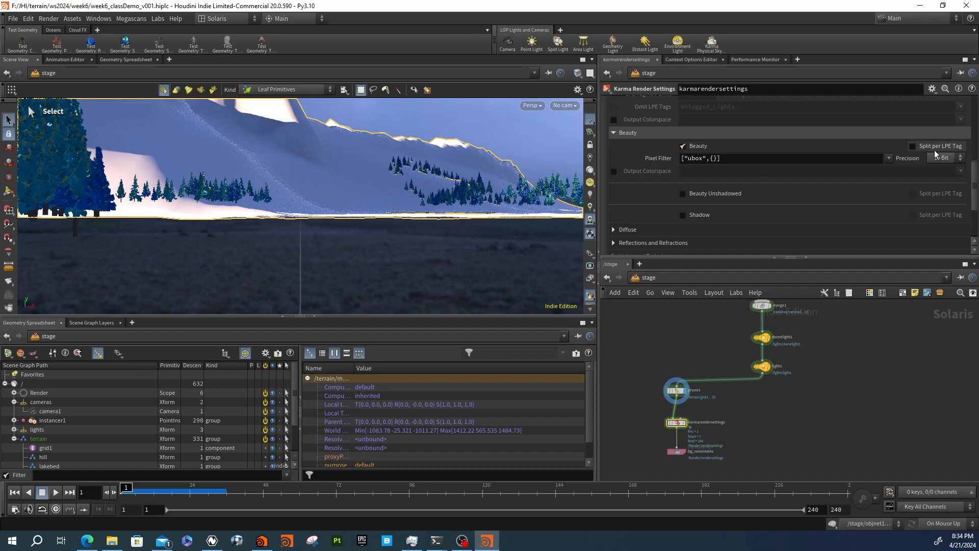
scroll(664, 192, "down", 1)
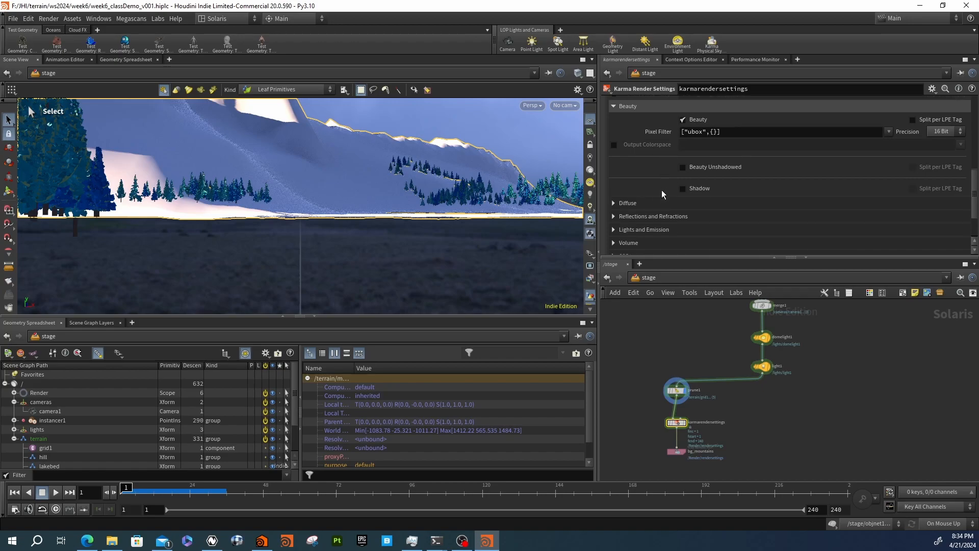
left_click(658, 203)
scroll(726, 180, "down", 1)
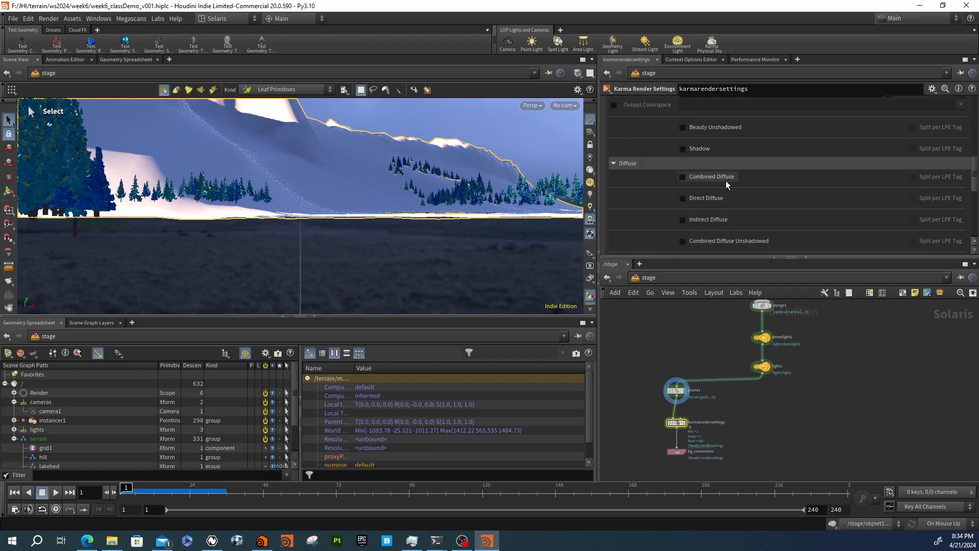
left_click(682, 177)
scroll(706, 218, "down", 2)
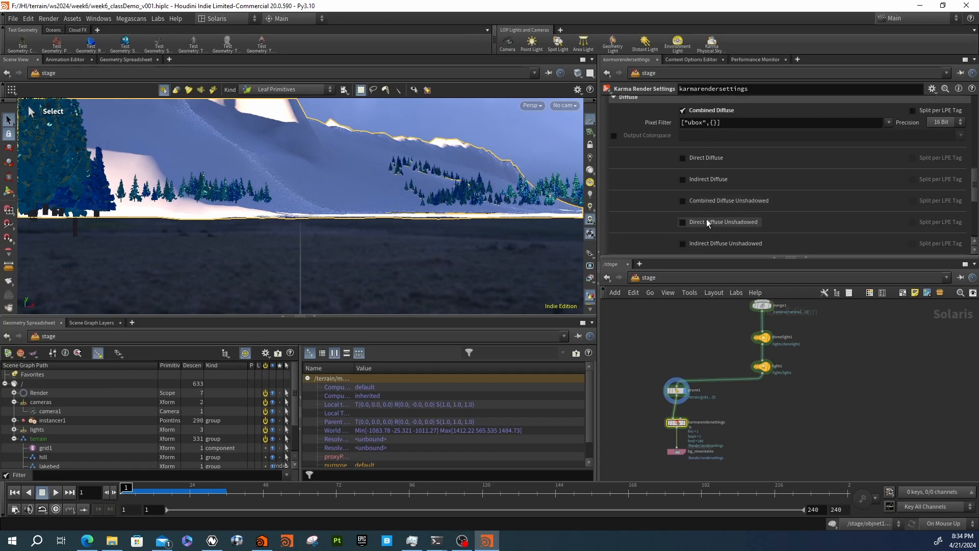
scroll(691, 182, "down", 2)
scroll(705, 238, "down", 1)
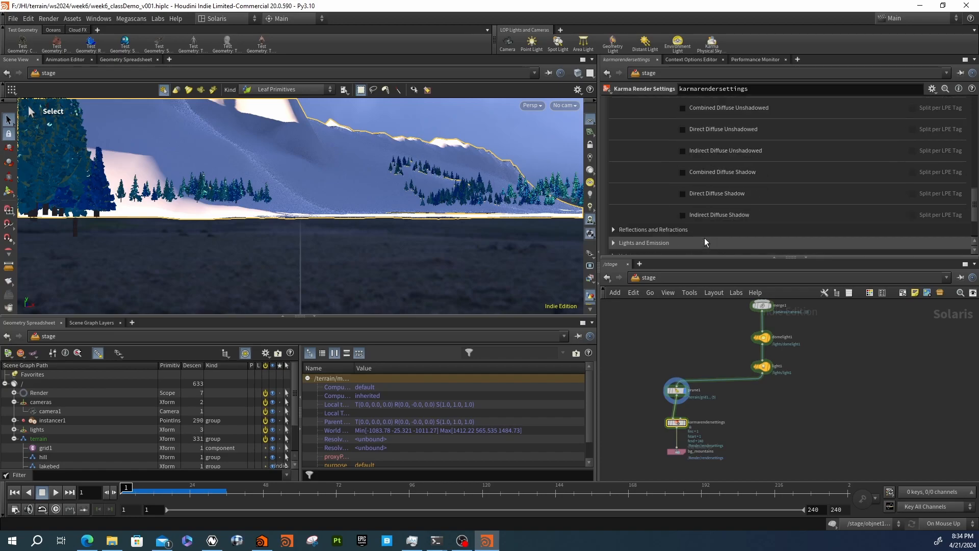
scroll(735, 171, "up", 2)
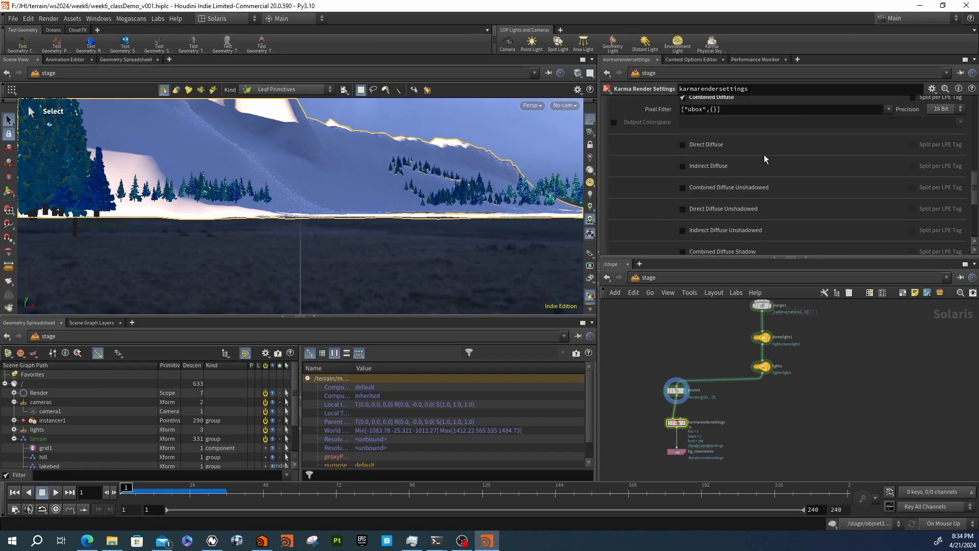
scroll(745, 156, "up", 1)
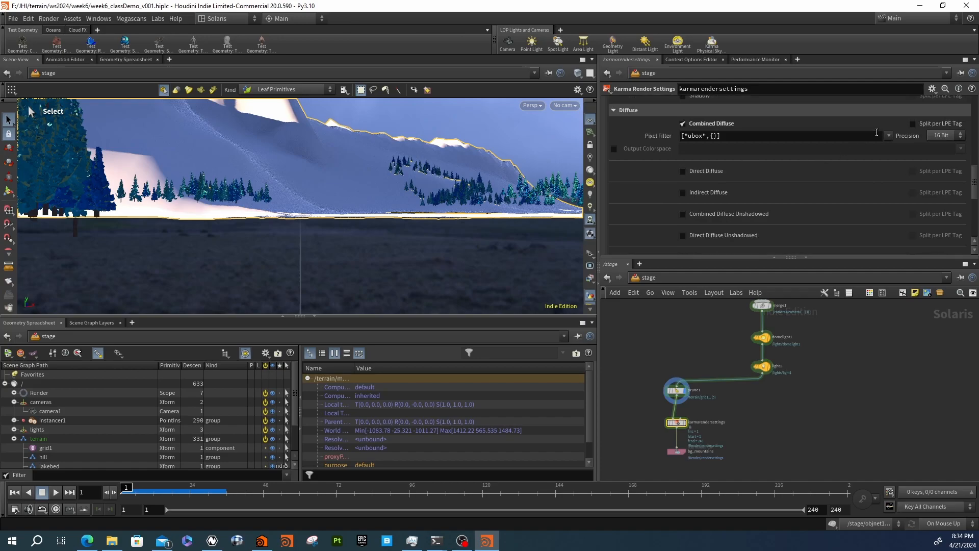
left_click(915, 125)
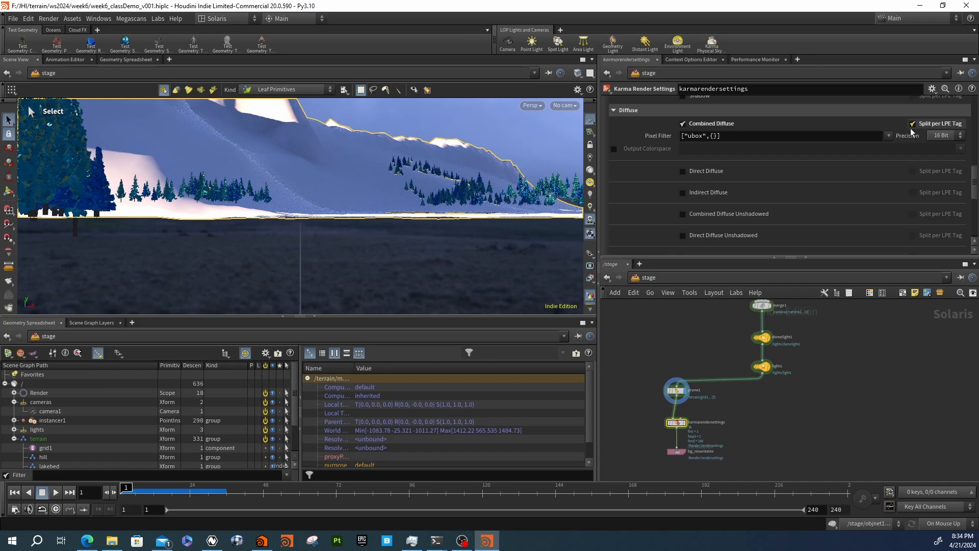
Enable the Combined Glossy Reflection and Glossy Transmission AOVs, both split per LPE tag.
left_click(613, 111)
left_click(613, 159)
left_click(678, 173)
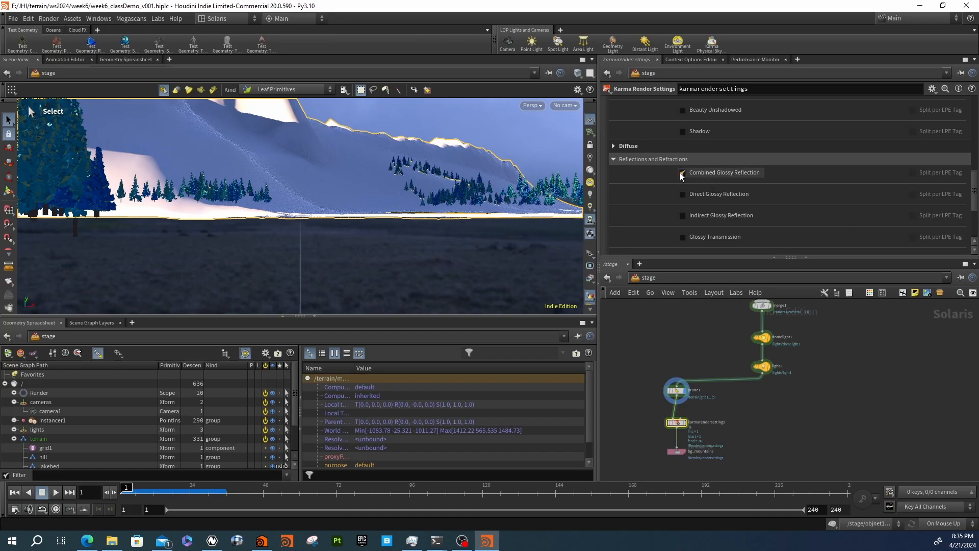
left_click(913, 172)
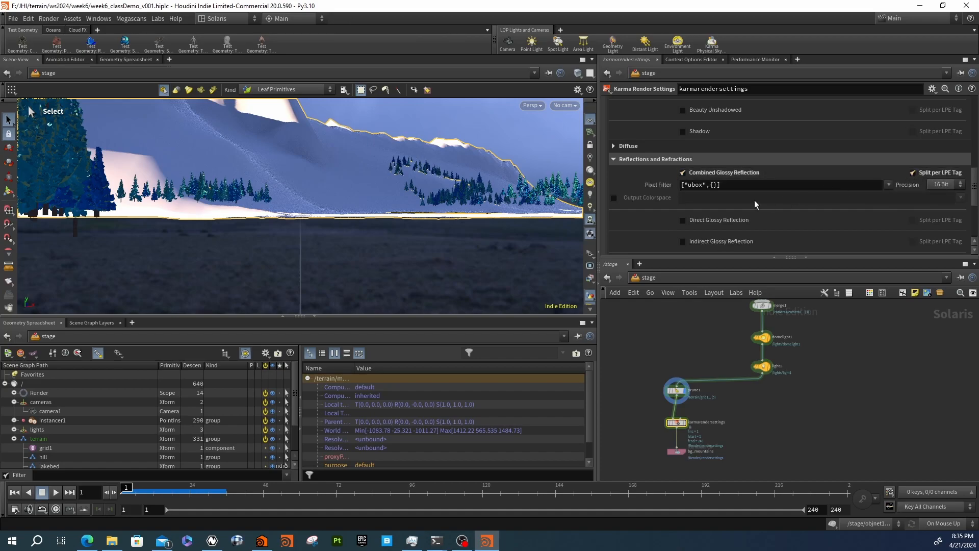
scroll(663, 220, "down", 2)
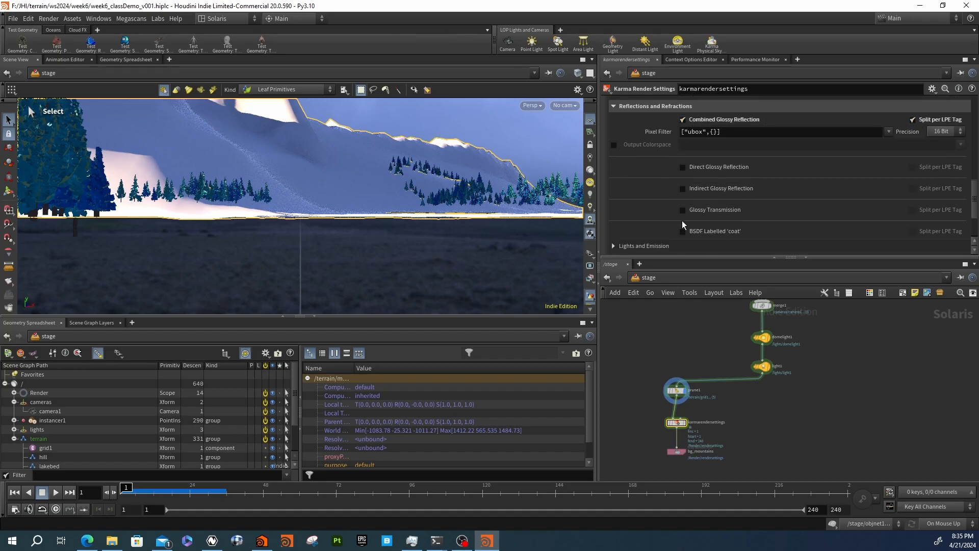
left_click(683, 209)
left_click(913, 209)
scroll(632, 181, "up", 1)
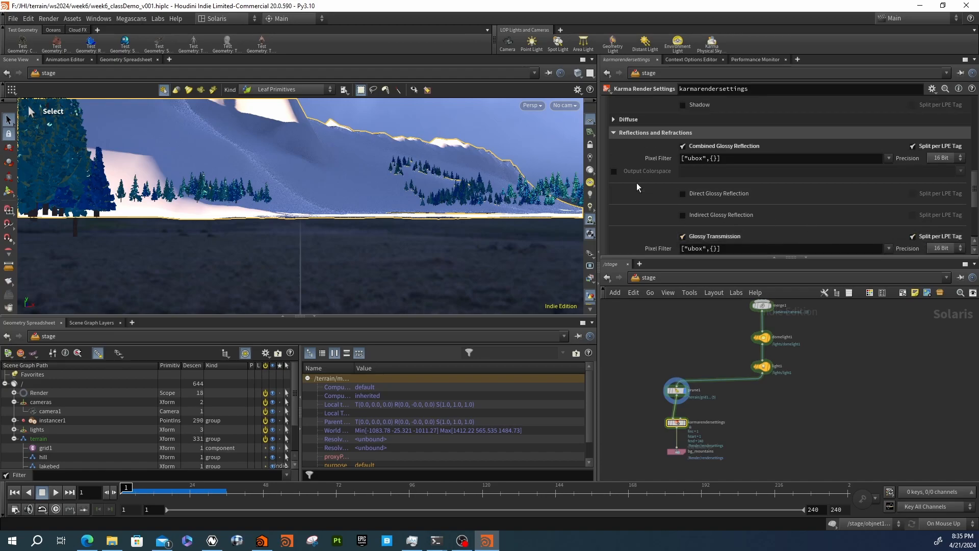
Enable the Combined Emission AOV among the lights and emission outputs.
scroll(636, 183, "down", 3)
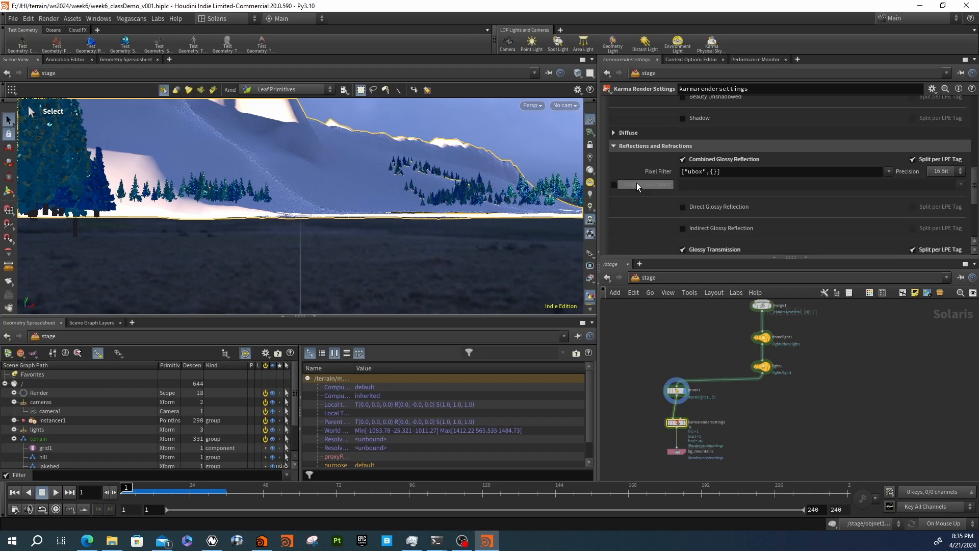
scroll(637, 183, "down", 2)
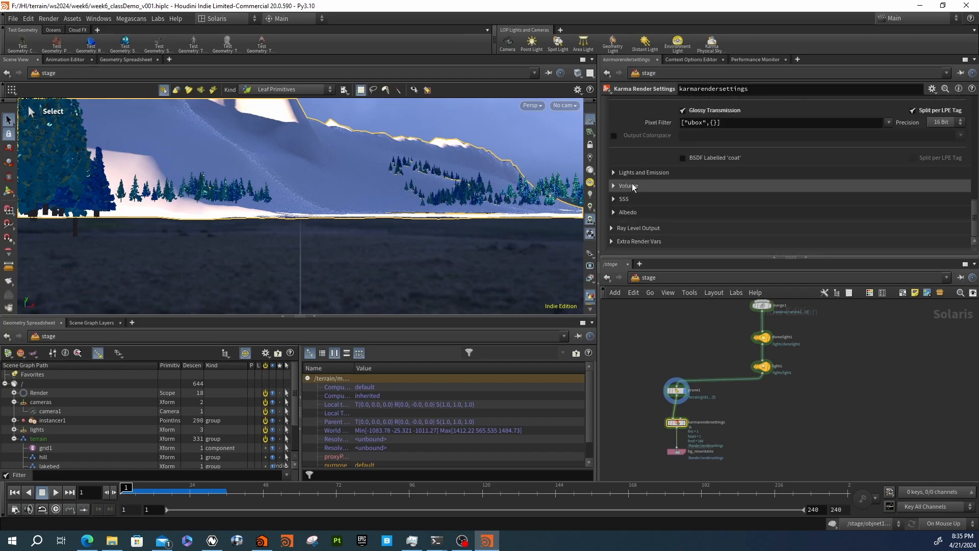
left_click(621, 174)
scroll(660, 197, "down", 2)
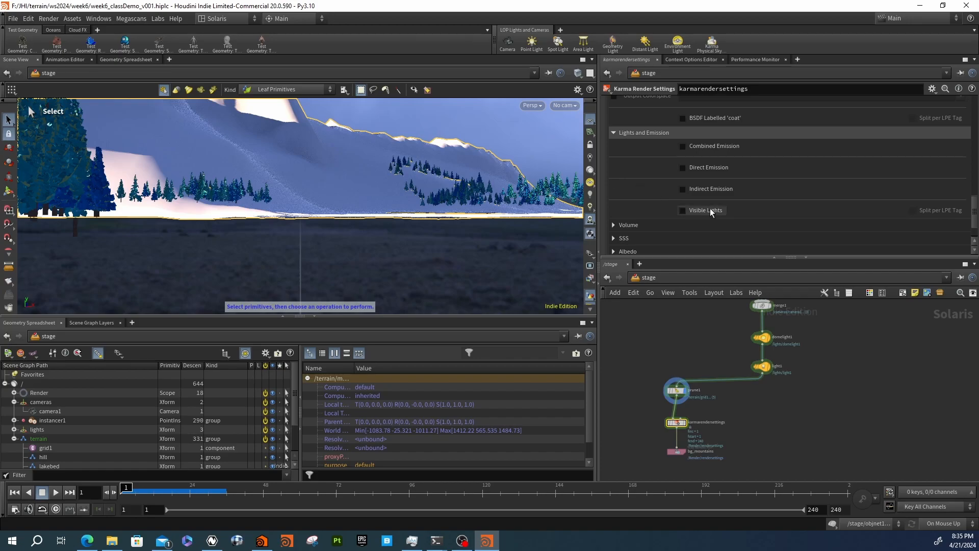
left_click(684, 147)
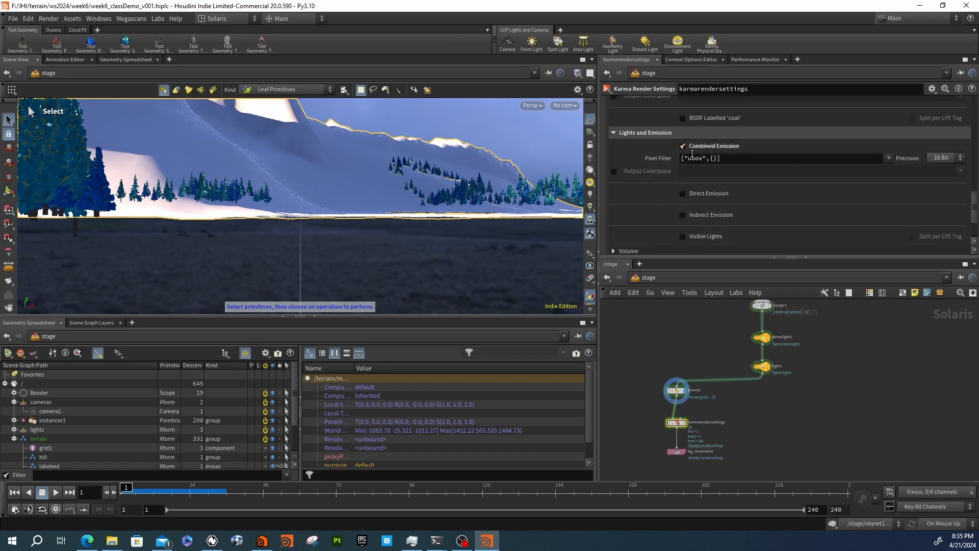
Look over the volume and SSS AOVs and enable the Albedo AOV.
scroll(622, 198, "down", 2)
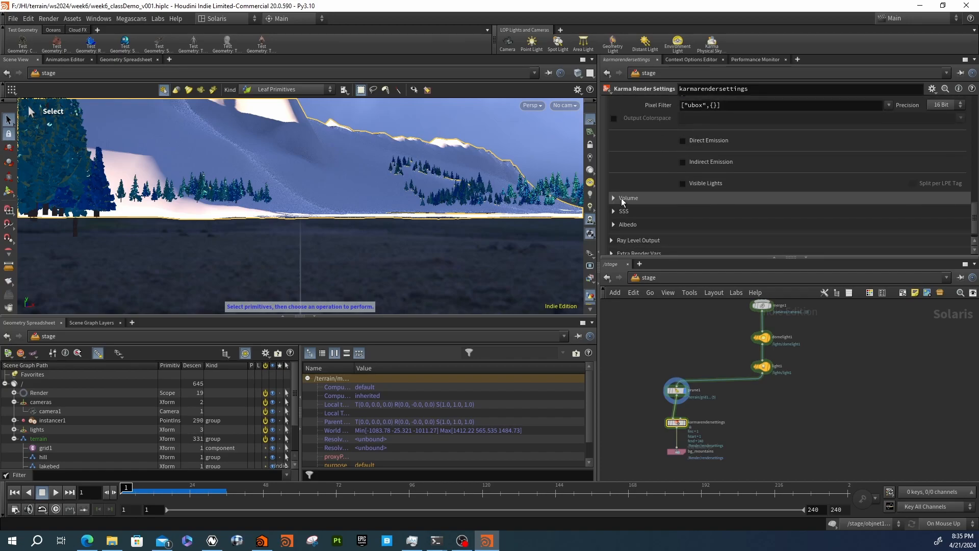
left_click(632, 200)
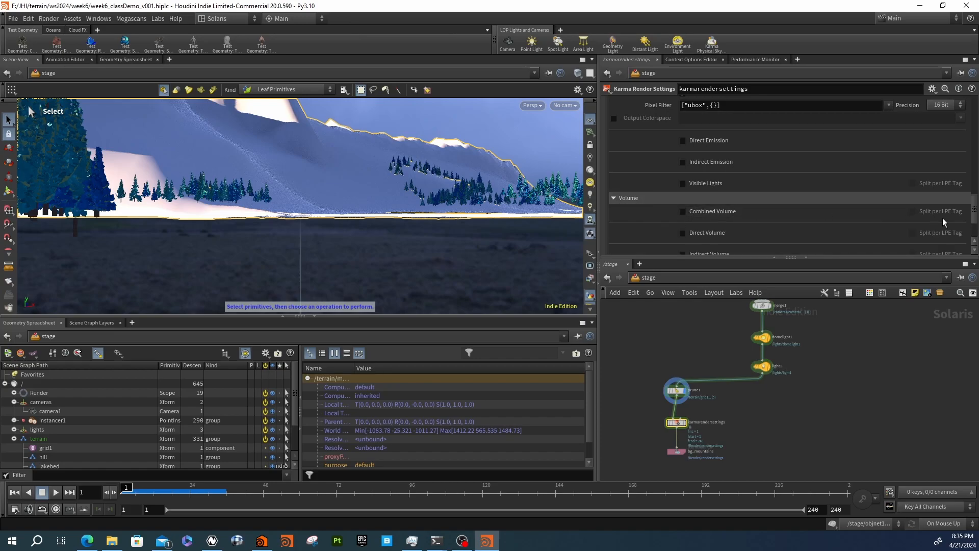
scroll(643, 201, "down", 2)
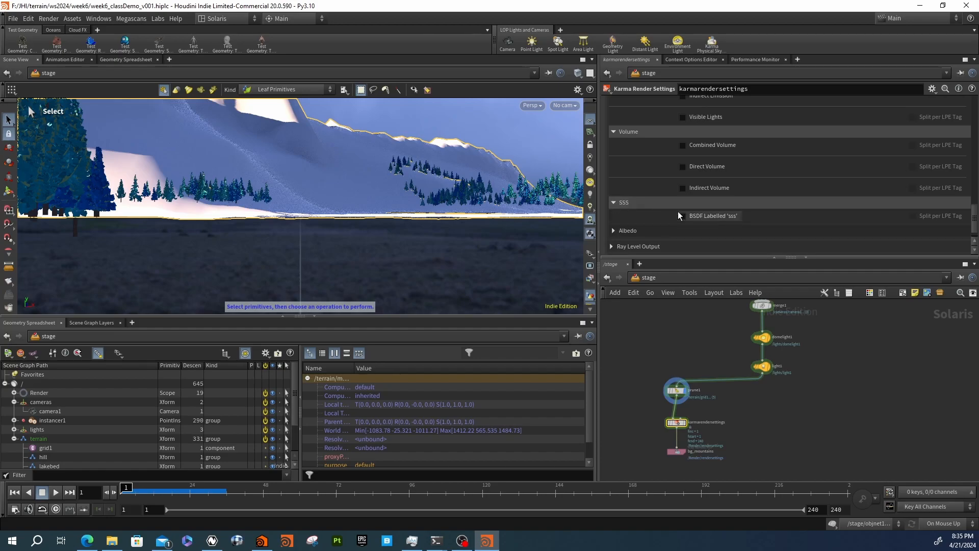
left_click(613, 203)
scroll(617, 204, "down", 1)
left_click(621, 211)
scroll(622, 206, "down", 2)
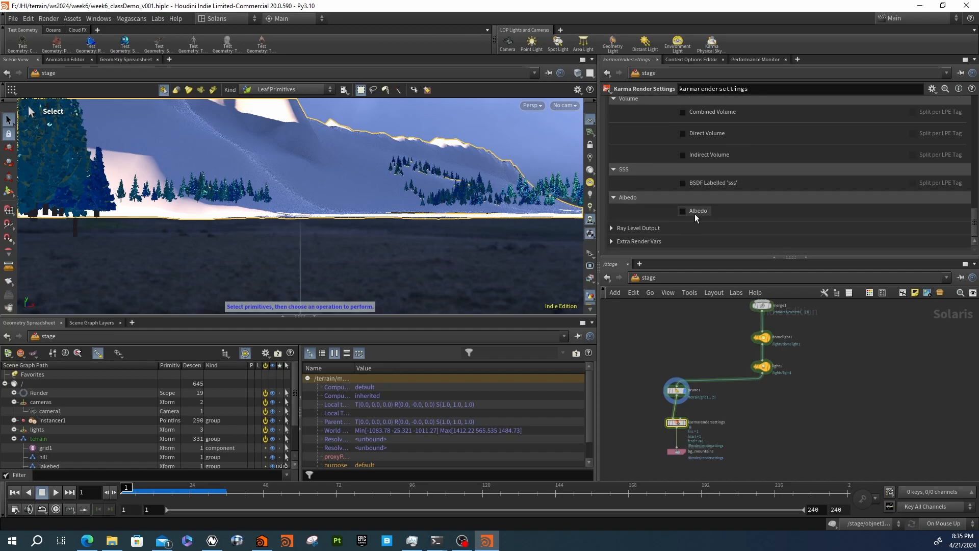
Enable the P (World Space) and Depth (Camera Space) AOVs among the ray level outputs.
left_click(634, 228)
scroll(658, 189, "down", 4)
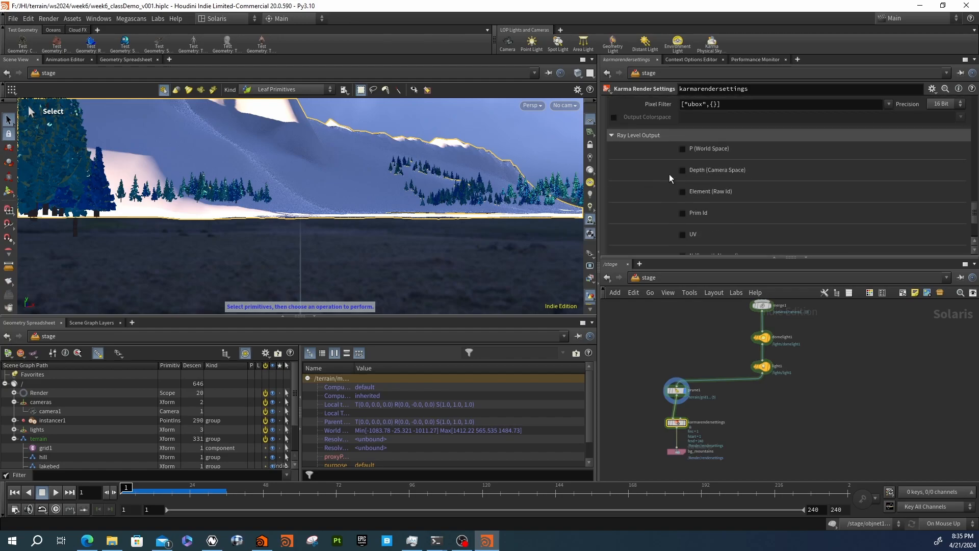
left_click(682, 149)
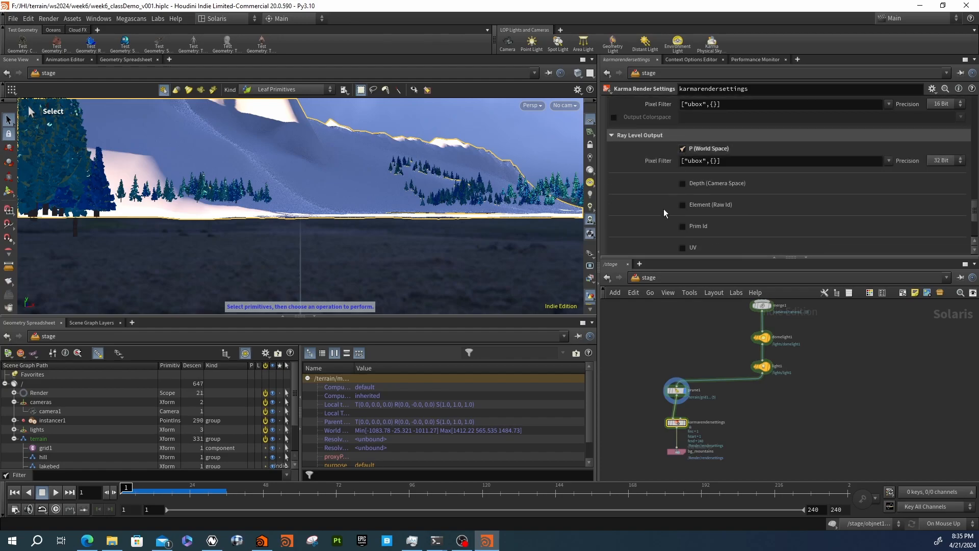
left_click(682, 182)
scroll(625, 199, "down", 3)
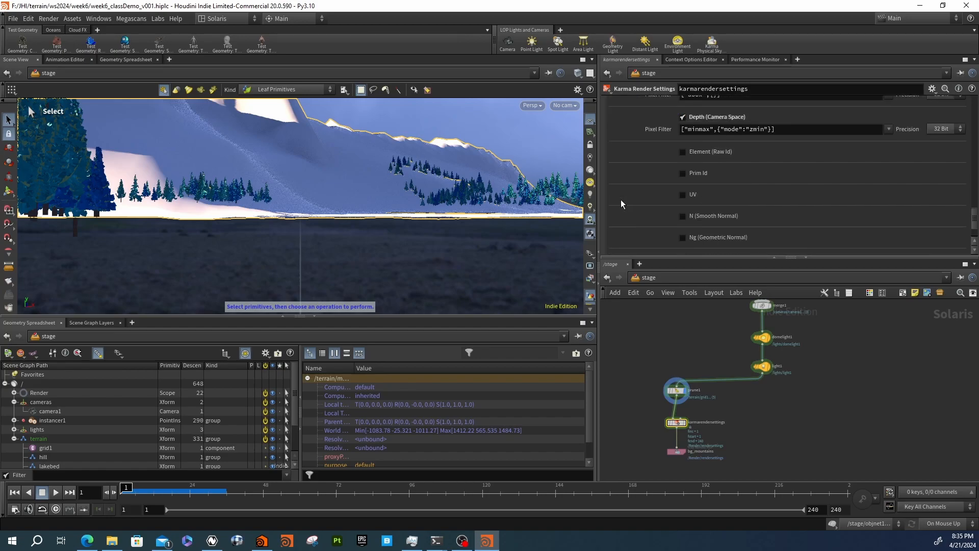
Enable the UV and N (Smooth Normal) AOVs and check over the remaining ray level outputs.
left_click(683, 195)
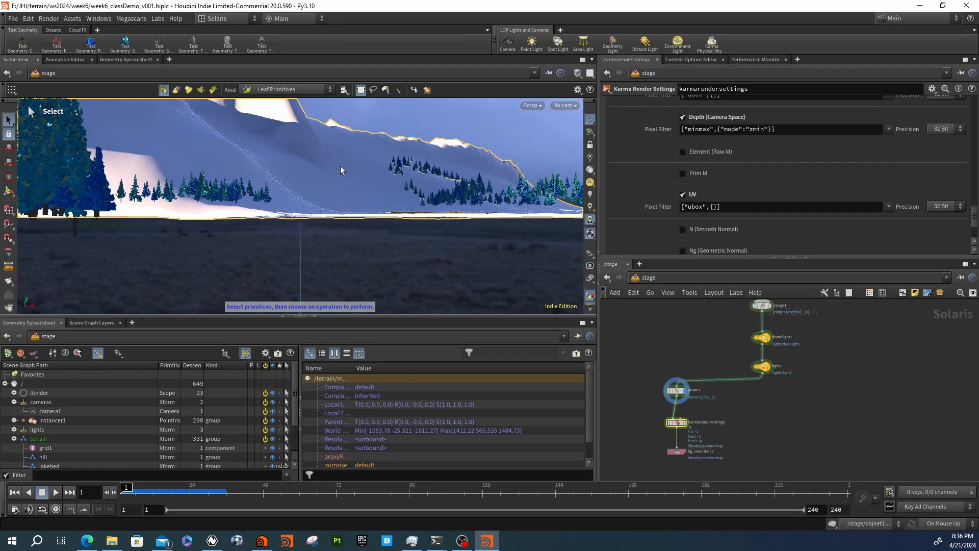
scroll(639, 212, "down", 2)
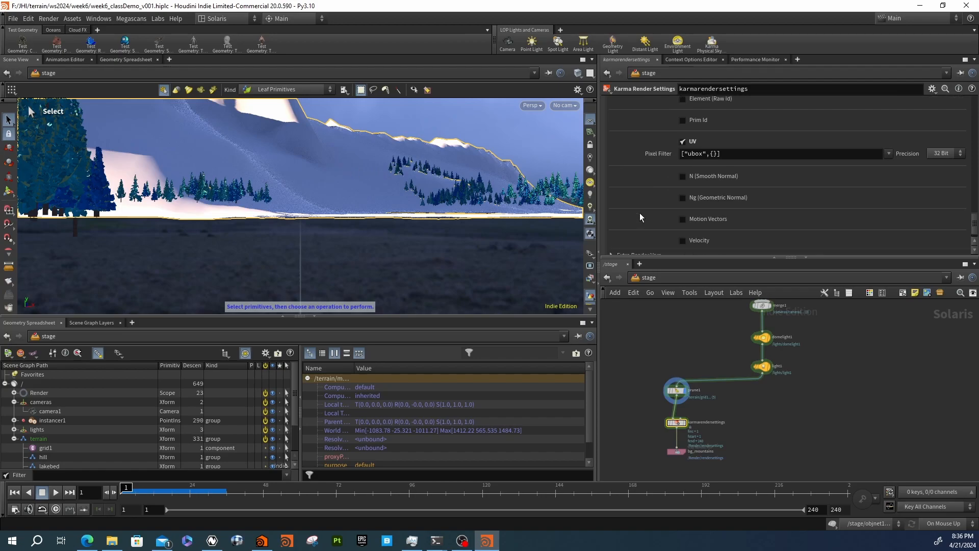
left_click(682, 177)
scroll(624, 225, "down", 1)
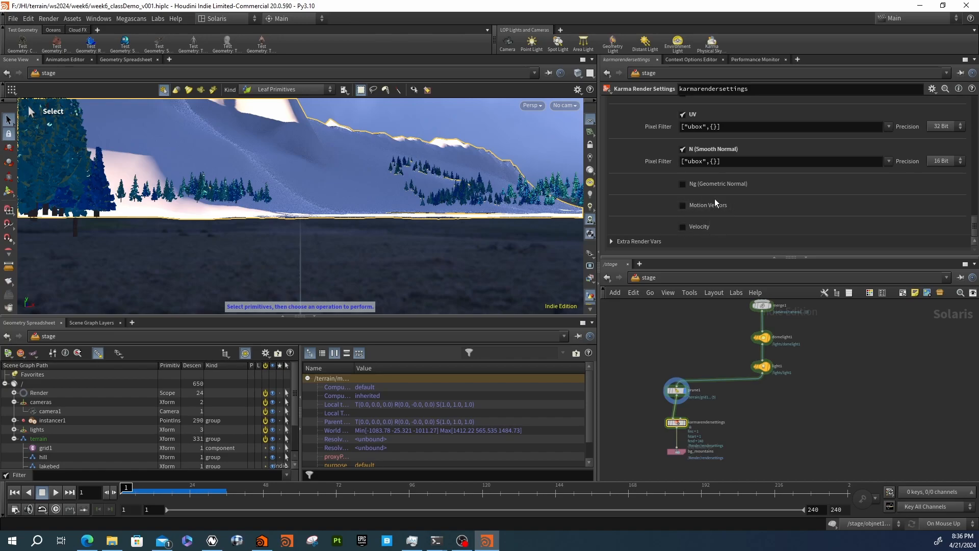
scroll(639, 205, "up", 2)
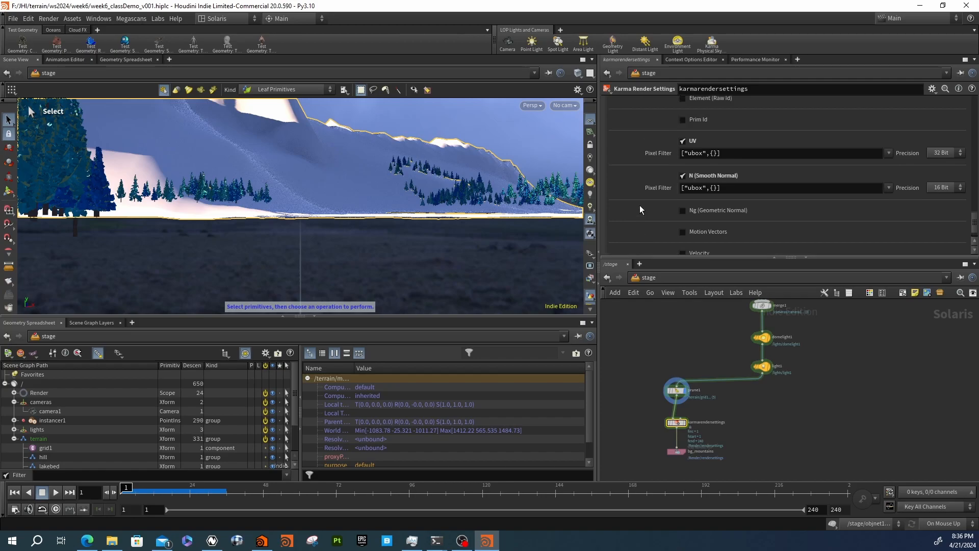
scroll(639, 205, "down", 2)
scroll(635, 212, "up", 3)
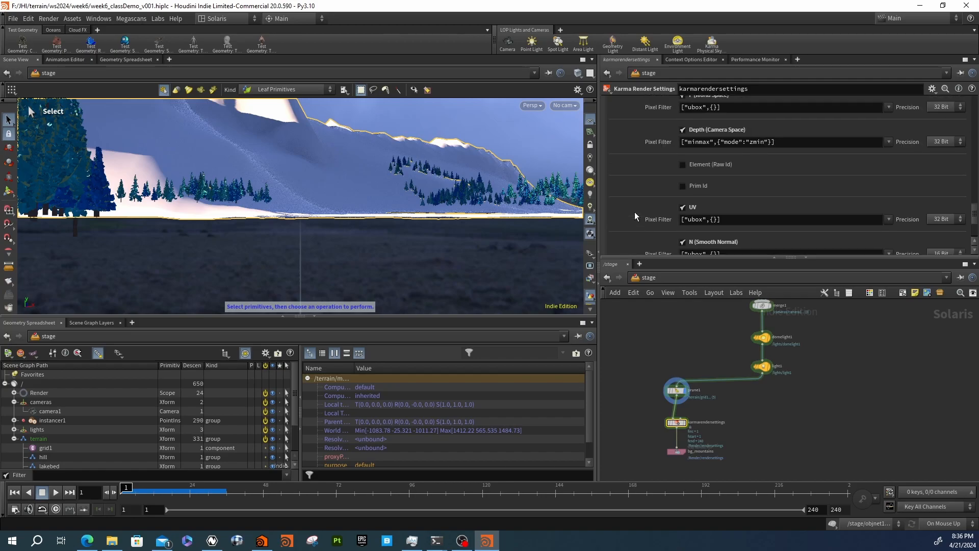
scroll(634, 212, "down", 3)
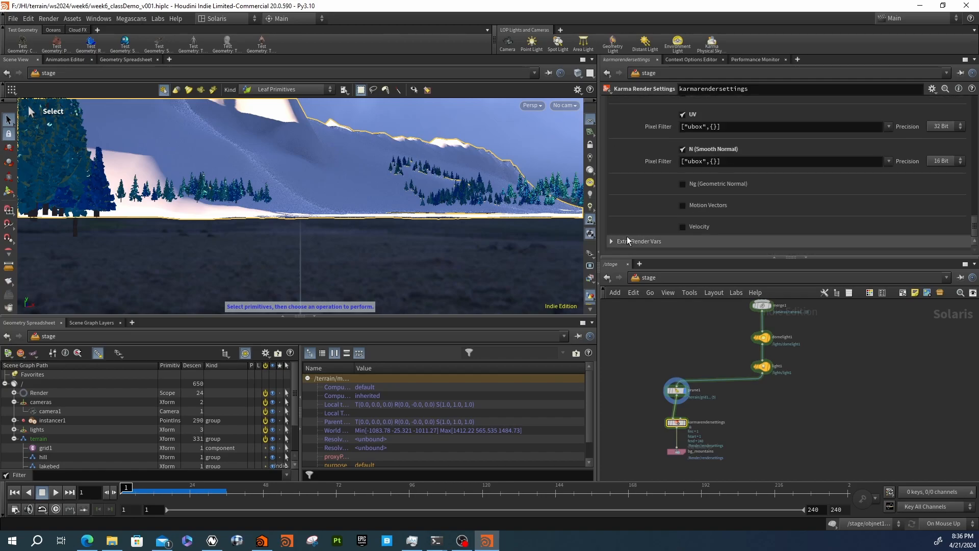
Add an extra render var and assign it the Cryptomatte Object Name preset.
left_click(626, 240)
scroll(621, 214, "down", 1)
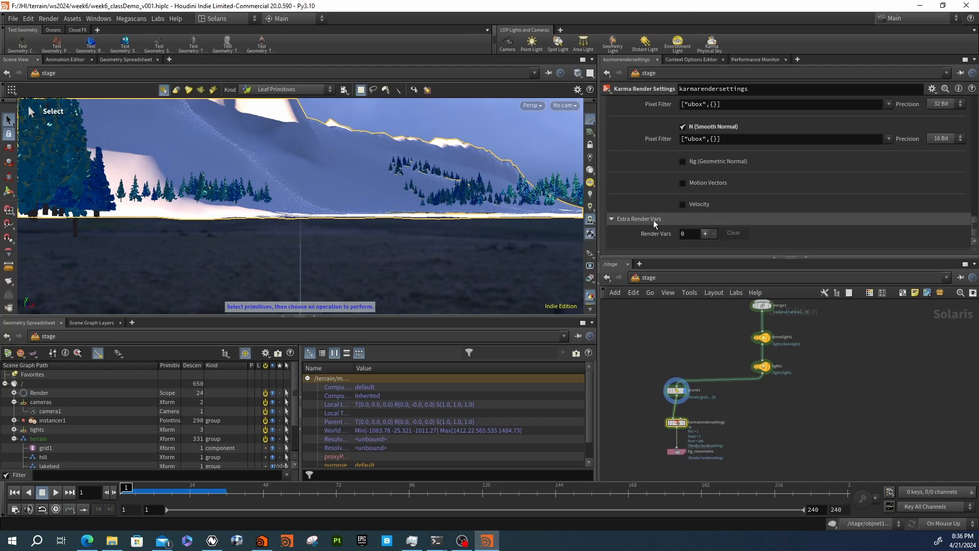
left_click(704, 233)
scroll(664, 187, "down", 5)
scroll(665, 187, "up", 3)
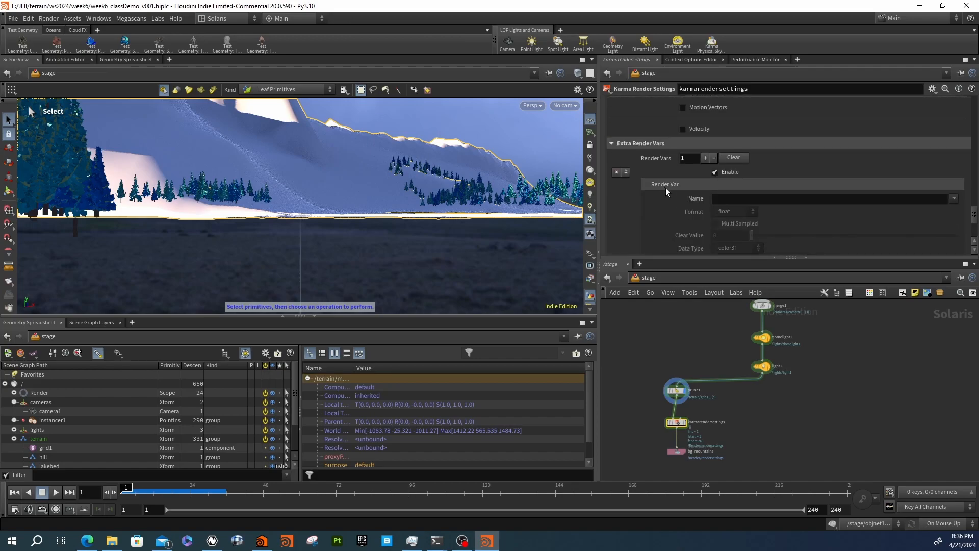
left_click(954, 198)
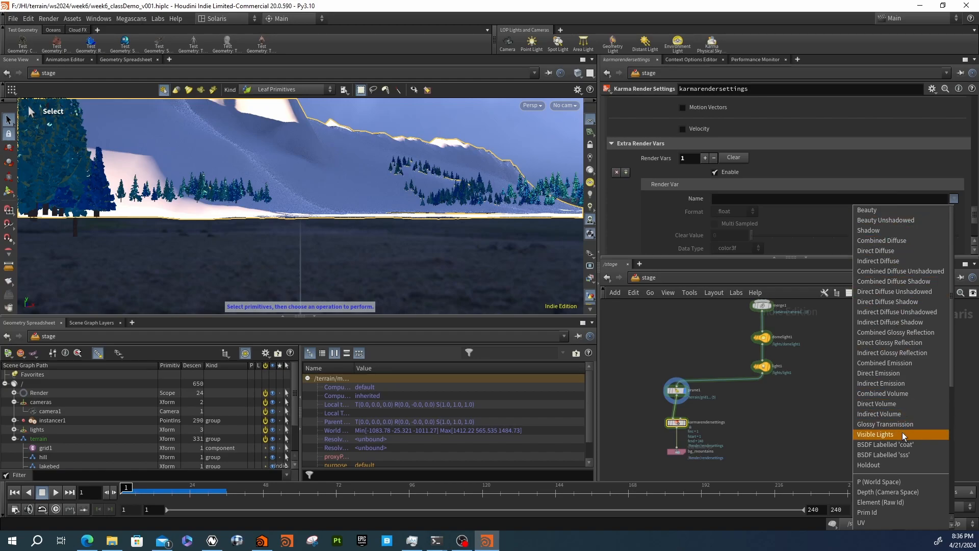
scroll(900, 418, "down", 5)
scroll(901, 452, "down", 2)
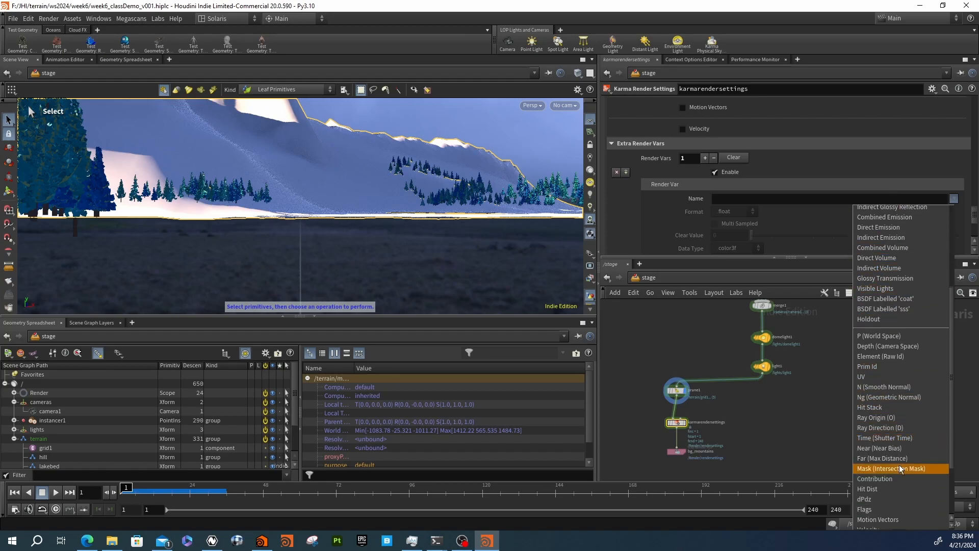
scroll(899, 447, "up", 2)
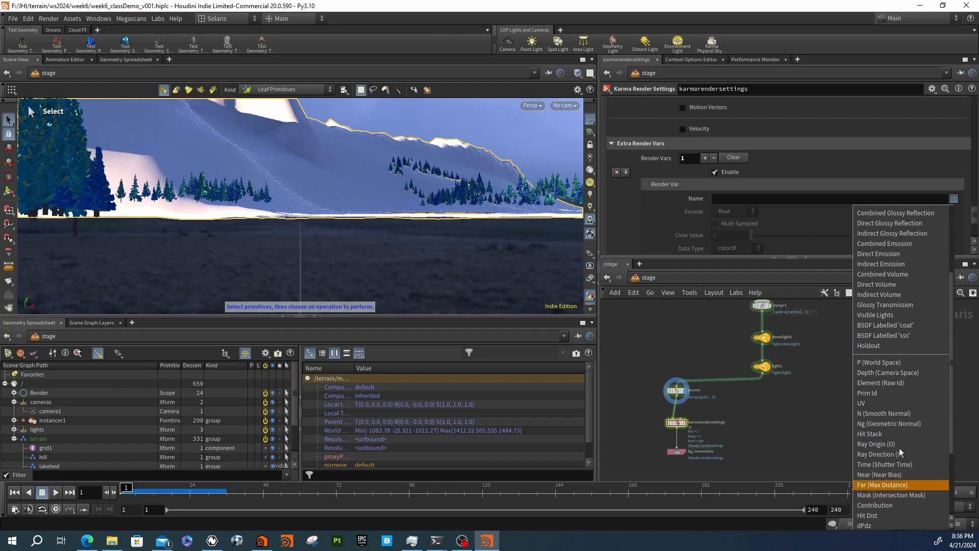
scroll(899, 448, "down", 4)
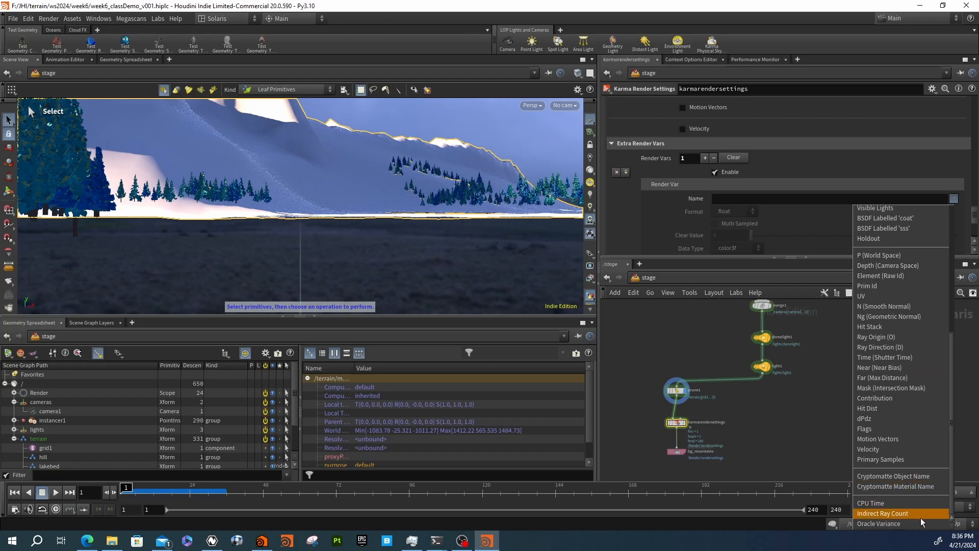
left_click(891, 476)
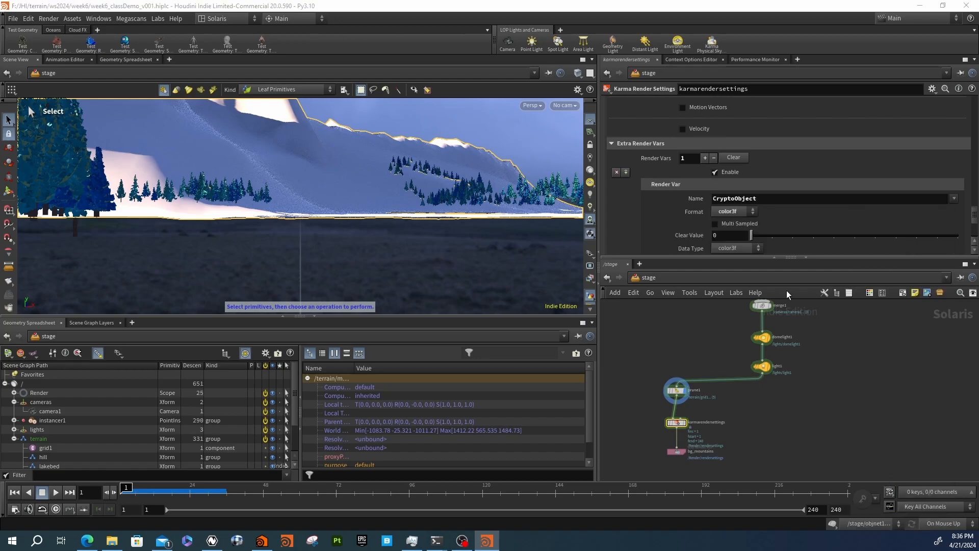
Add a second extra render var using the Cryptomatte Material Name preset.
left_click(704, 158)
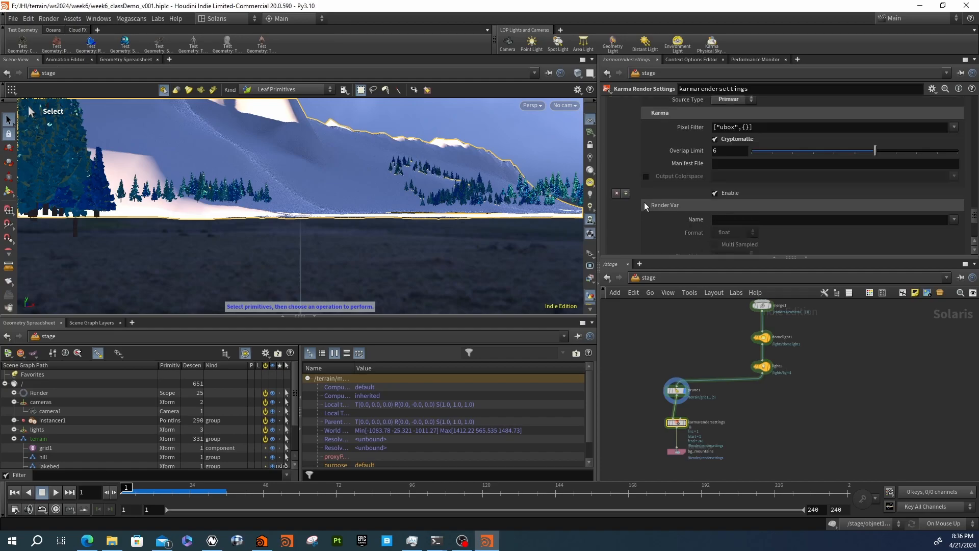
scroll(628, 224, "down", 5)
left_click(953, 153)
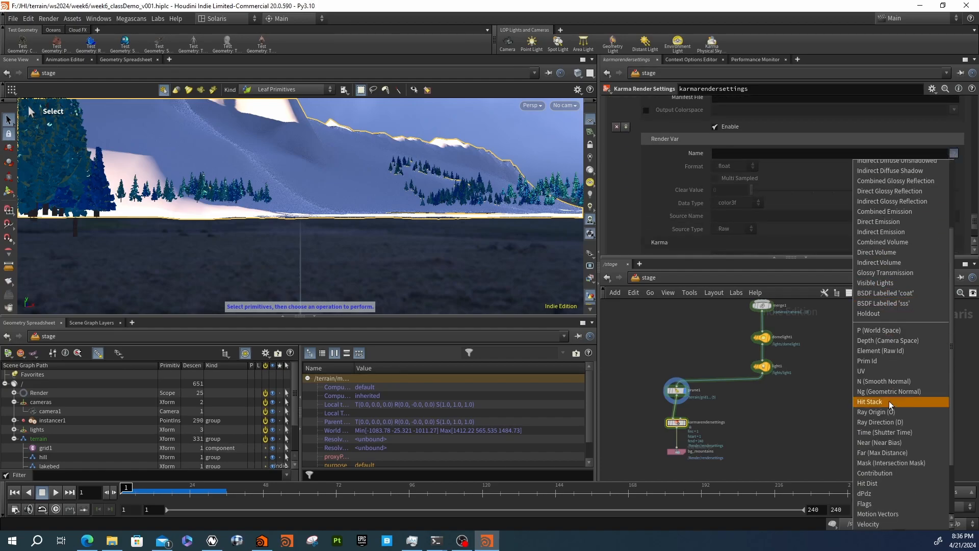
left_click(901, 487)
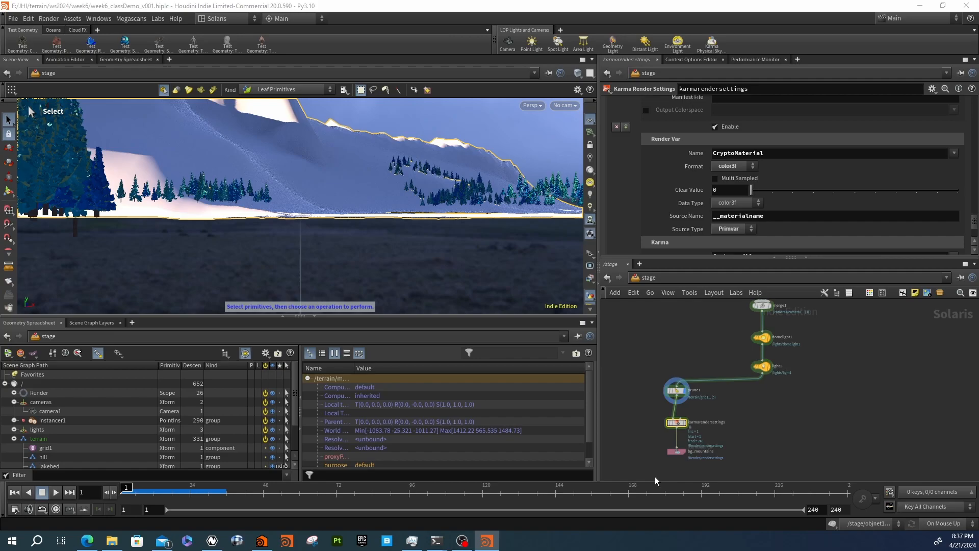
Move the karmarendersettings and bg_mountains nodes together farther below prune1 to open a gap in the network.
scroll(677, 388, "up", 3)
left_click_drag(676, 388, 675, 397)
middle_click_drag(652, 438, 680, 376)
left_click_drag(659, 362, 724, 439)
left_click_drag(699, 368, 699, 413)
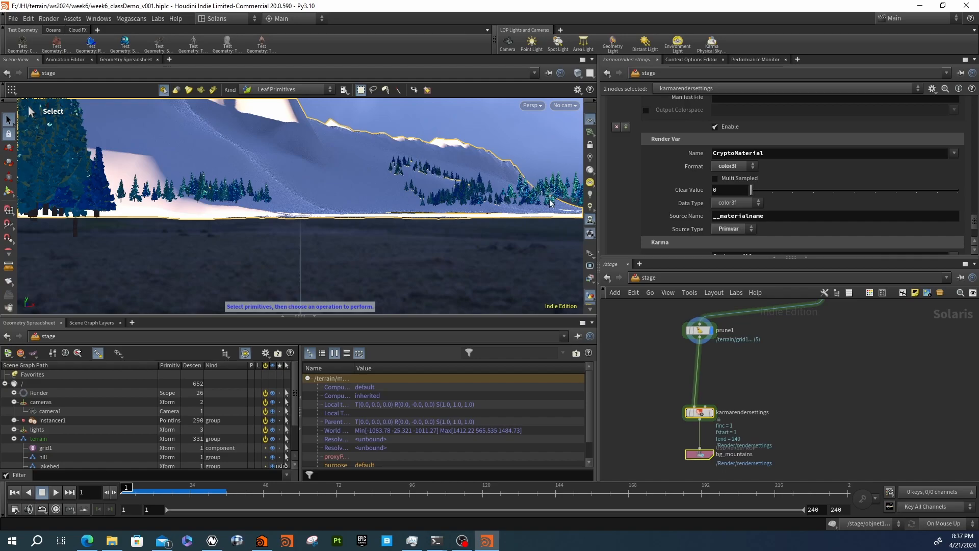
Insert a Render Geometry Settings node between prune1 and karmarendersettings and target it at the /instancer1 primitive.
left_click(714, 378)
key("Tab")
type("renderg")
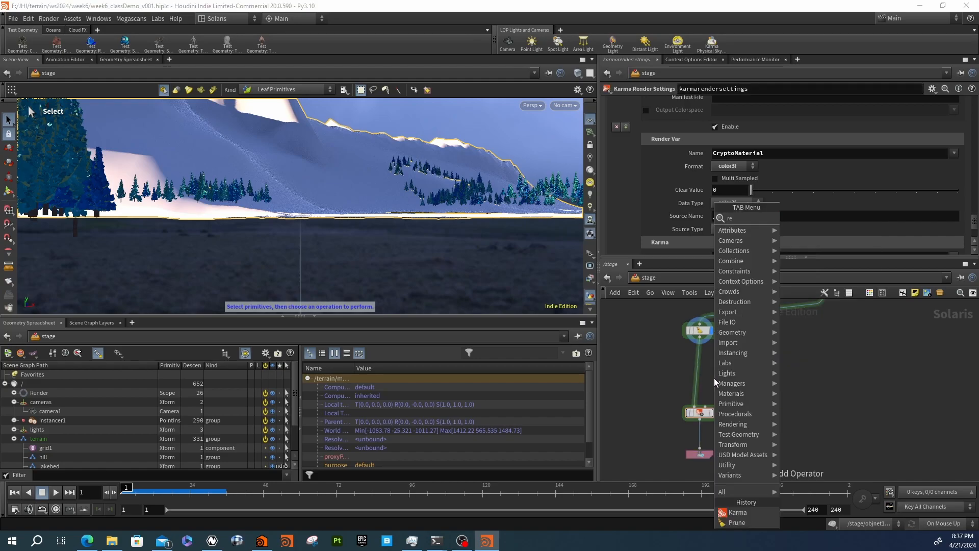
key("Return")
left_click(714, 378)
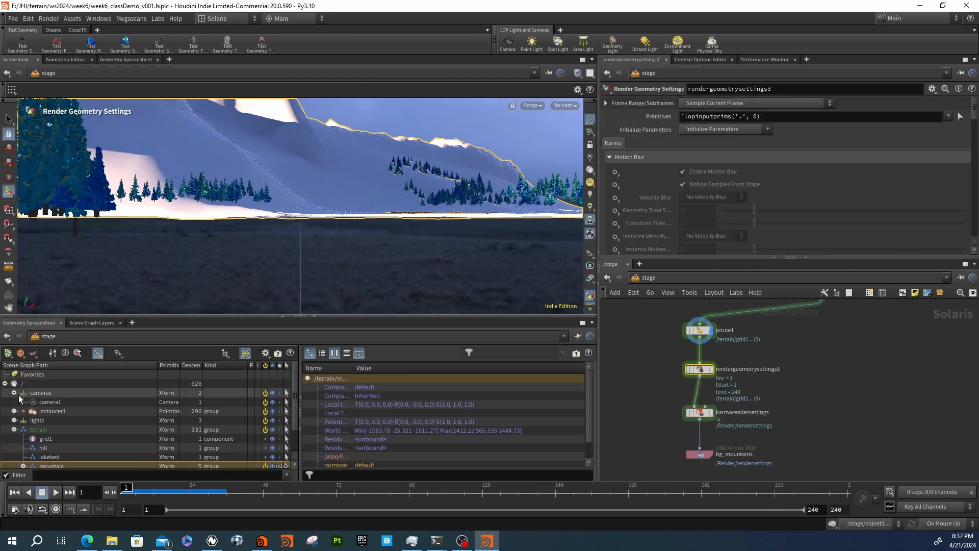
left_click(14, 430)
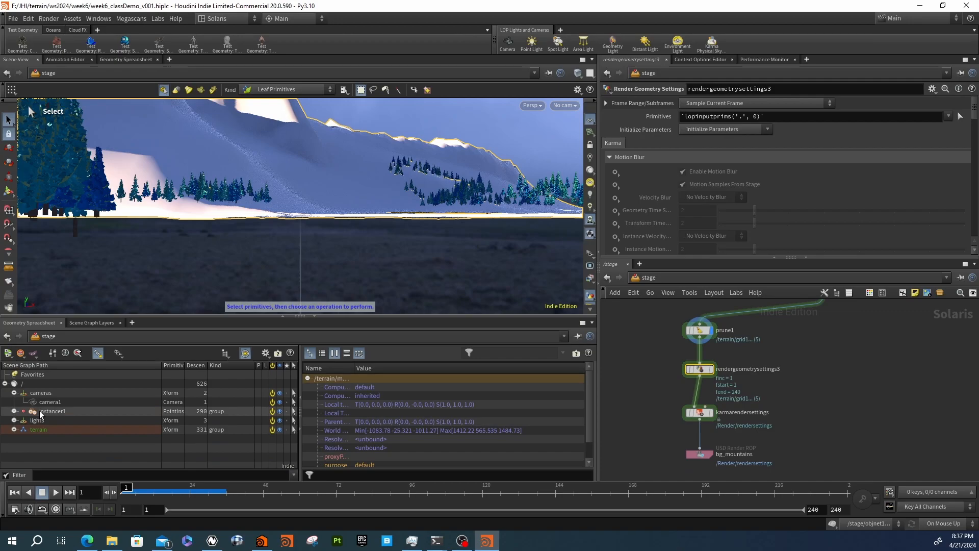
left_click_drag(788, 127, 791, 117)
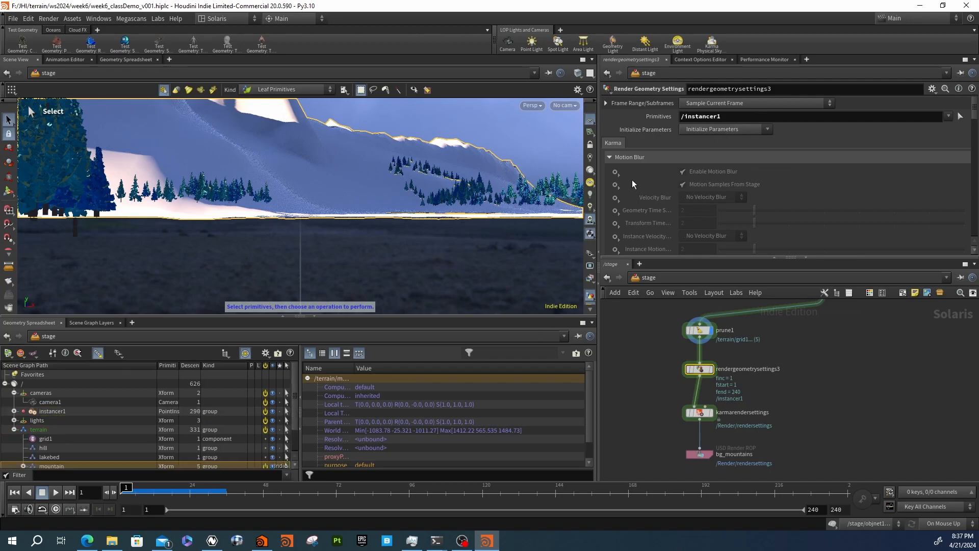
Set the instancer's shading Render Visibility to Invisible to primary rays (Phantom).
left_click(609, 157)
left_click(609, 197)
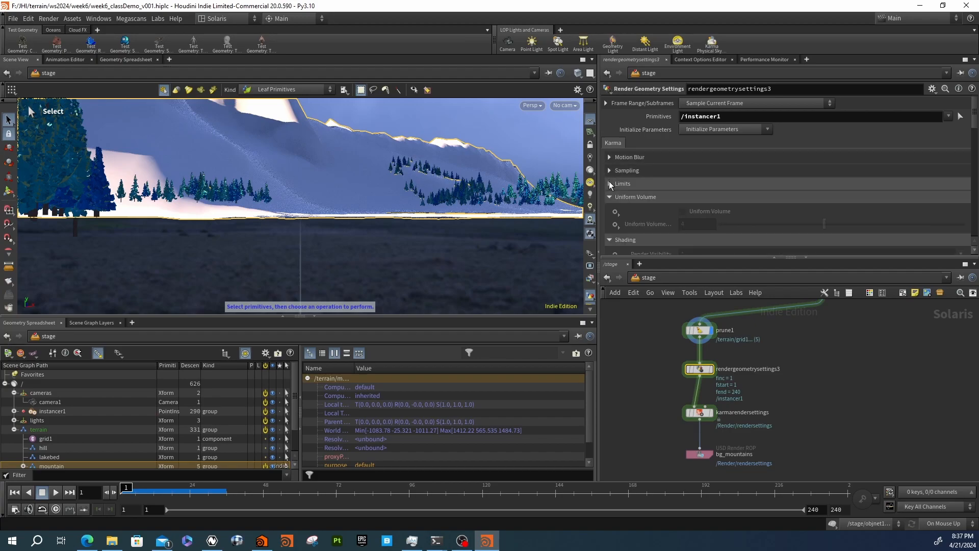
left_click(610, 197)
left_click(608, 210)
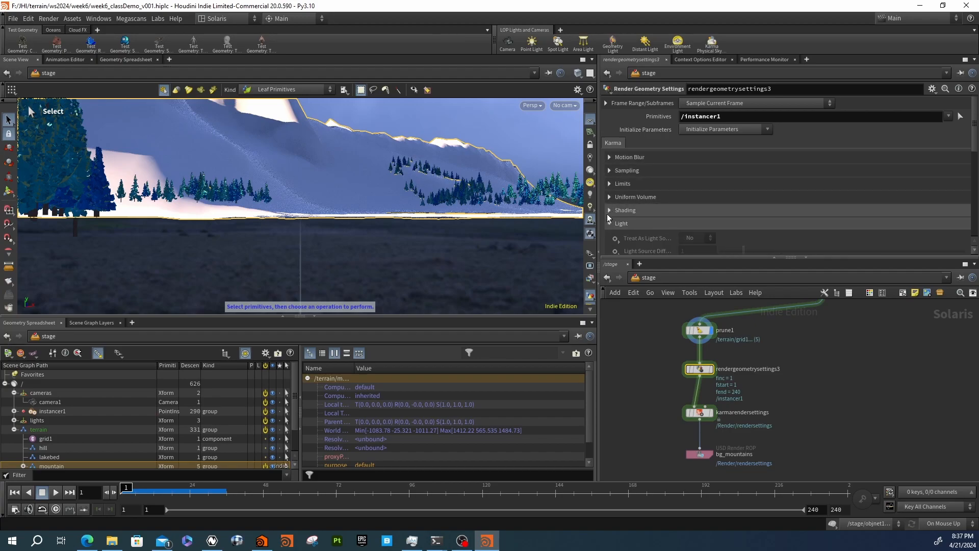
left_click(607, 223)
left_click(609, 210)
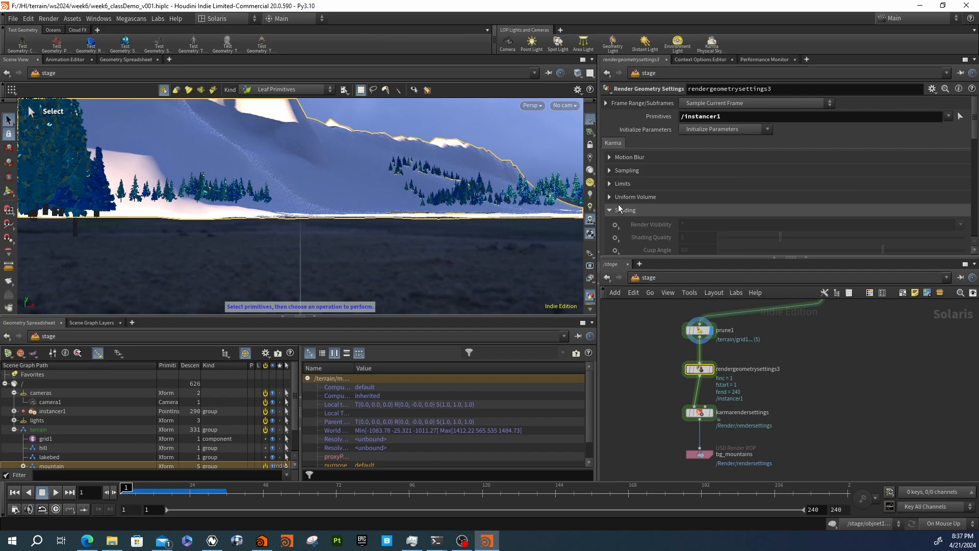
scroll(618, 204, "down", 3)
left_click(615, 185)
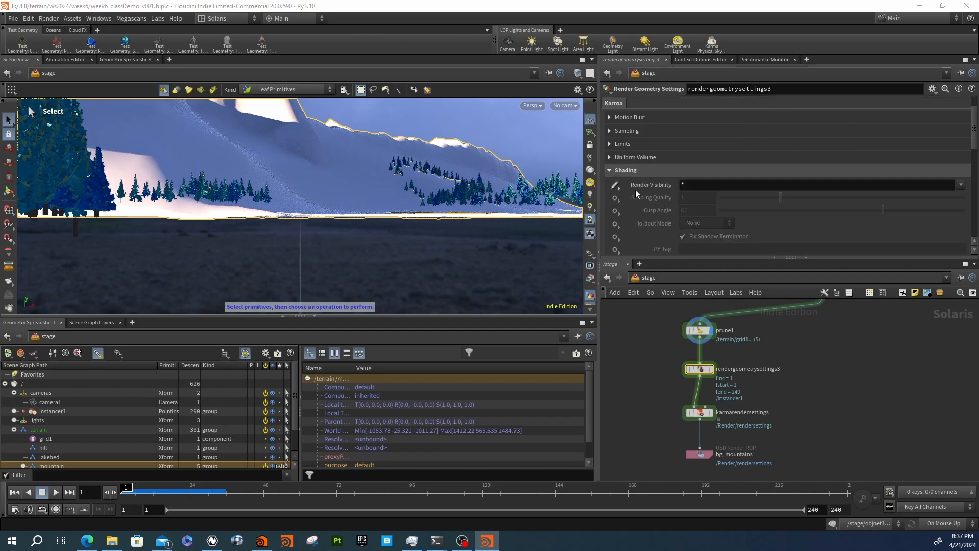
left_click(960, 185)
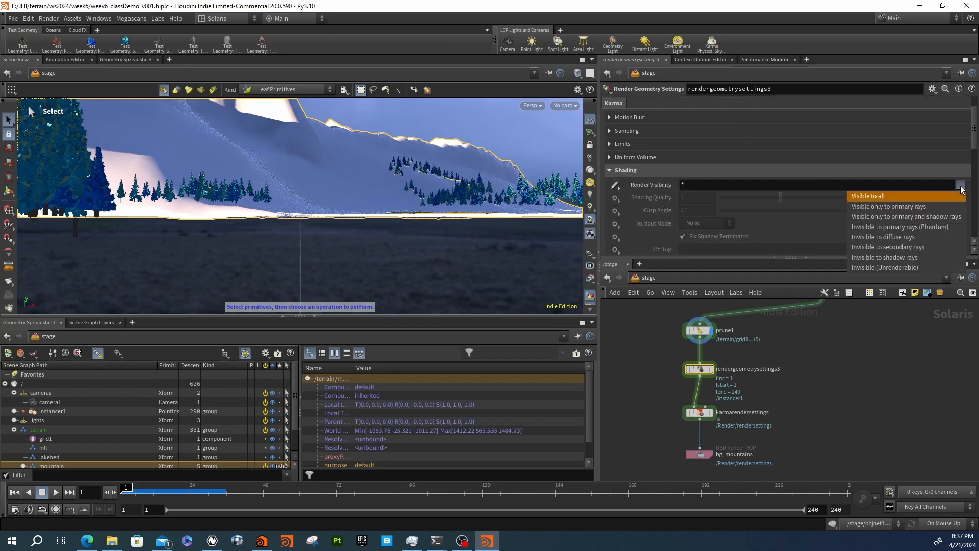
left_click(895, 227)
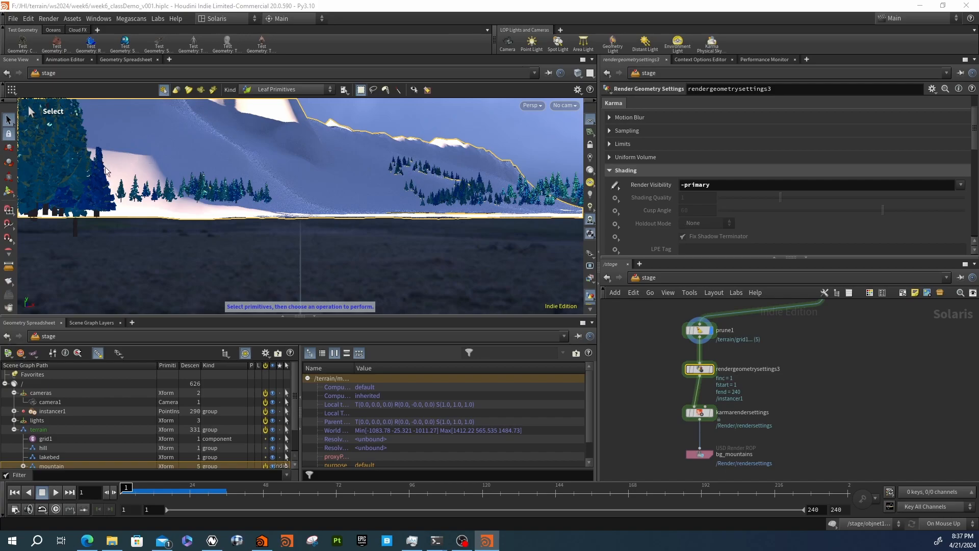
Add a sixth target rule to the prune1 node, keeping its method as Primitive Pattern.
left_click(14, 430)
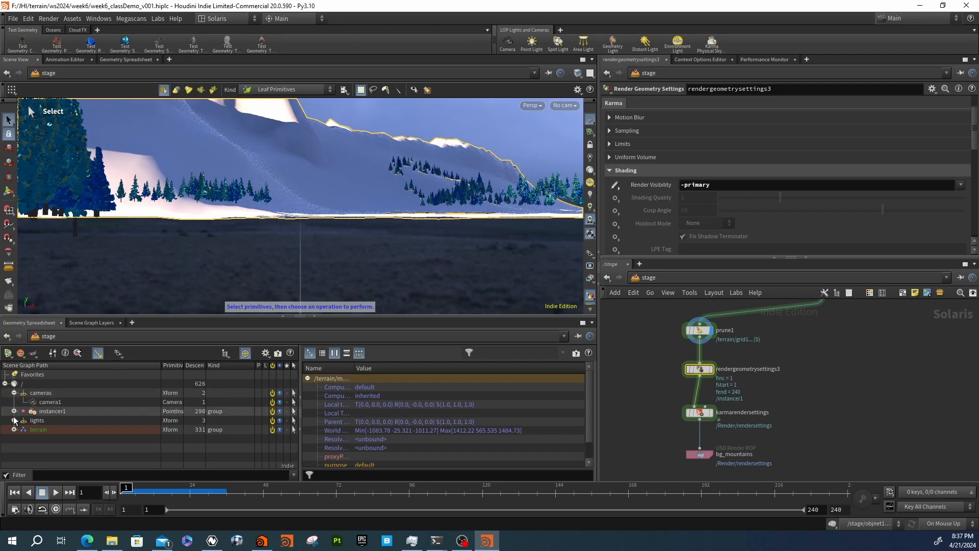
left_click(14, 429)
scroll(30, 429, "down", 1)
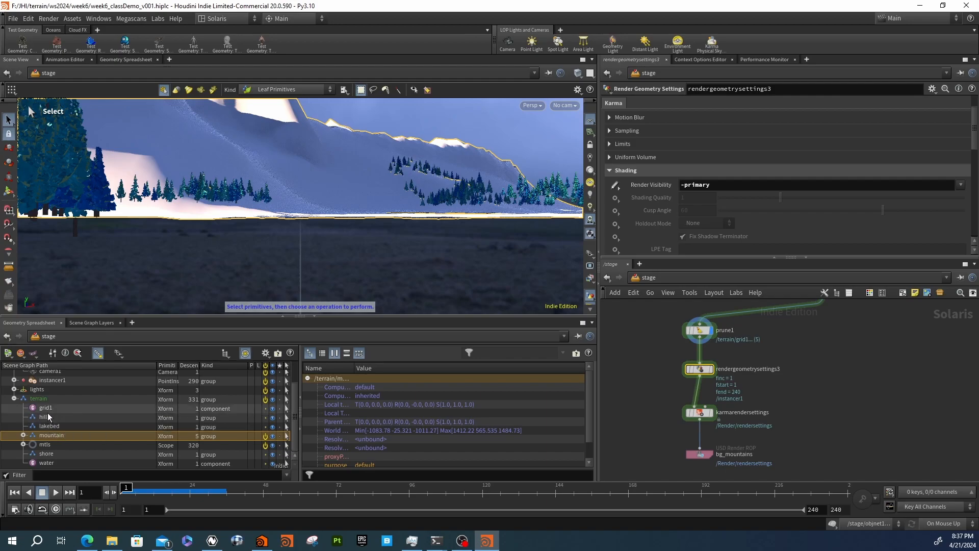
left_click(699, 330)
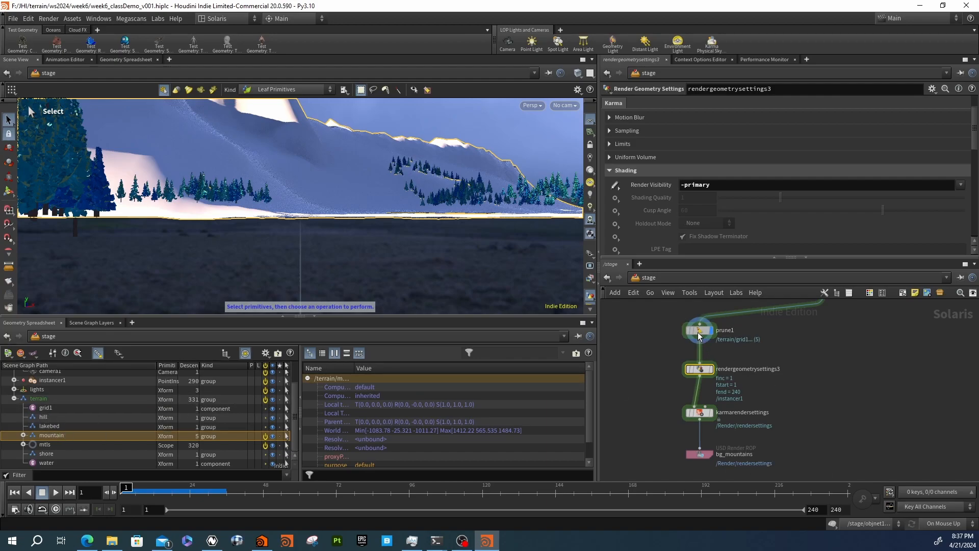
scroll(681, 194, "up", 5)
scroll(681, 161, "up", 2)
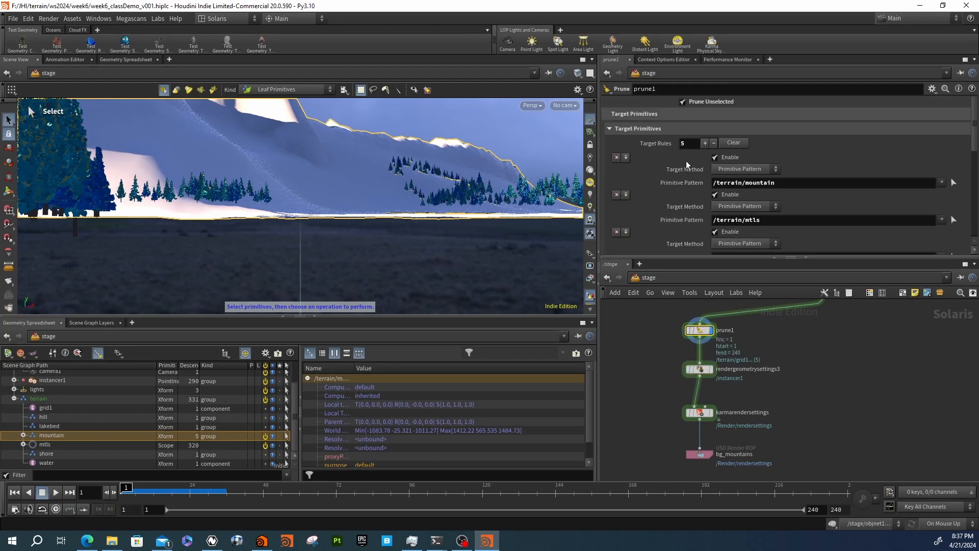
left_click(742, 169)
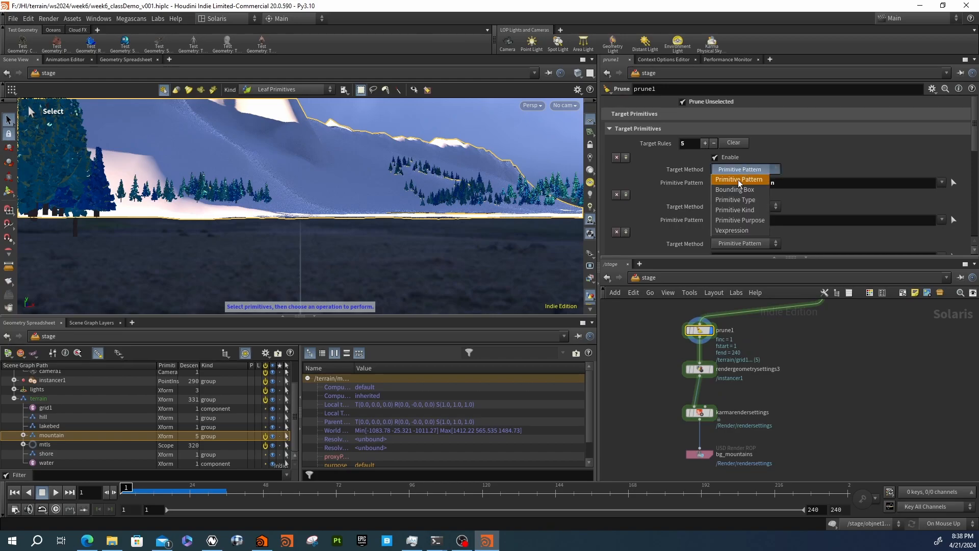
left_click(842, 143)
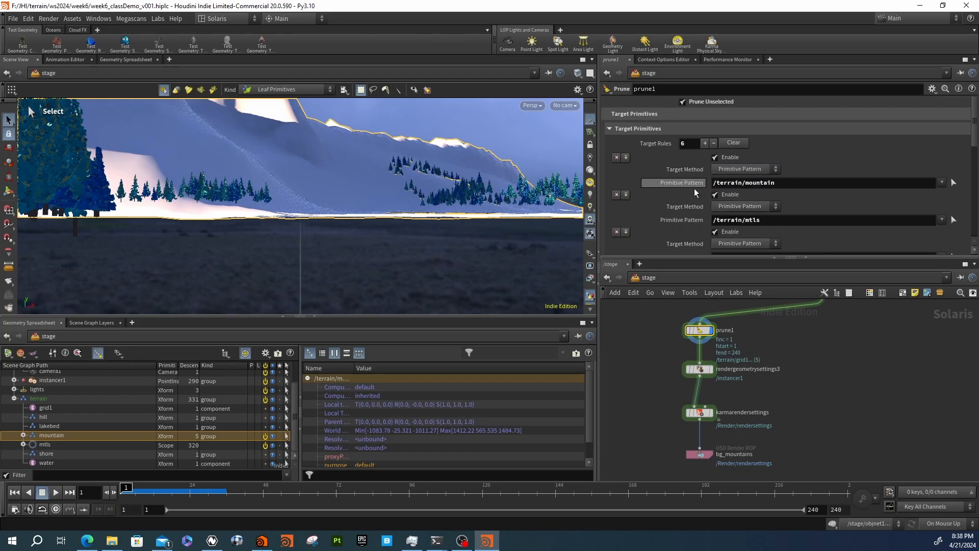
Assign the /terrain/hill primitive from the scene graph to the pattern of prune1's empty target rule.
scroll(692, 202, "down", 6)
scroll(691, 203, "up", 2)
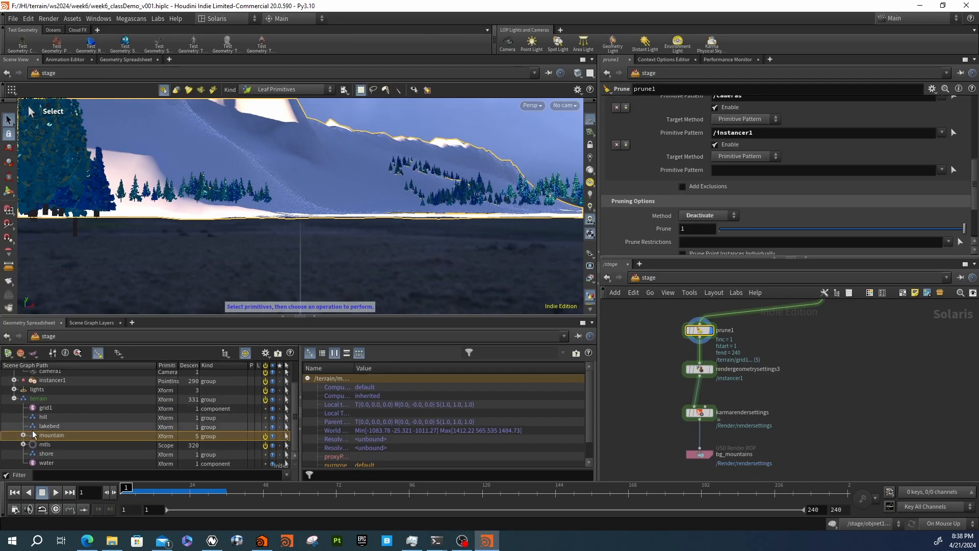
left_click(45, 419)
left_click_drag(44, 419, 762, 170)
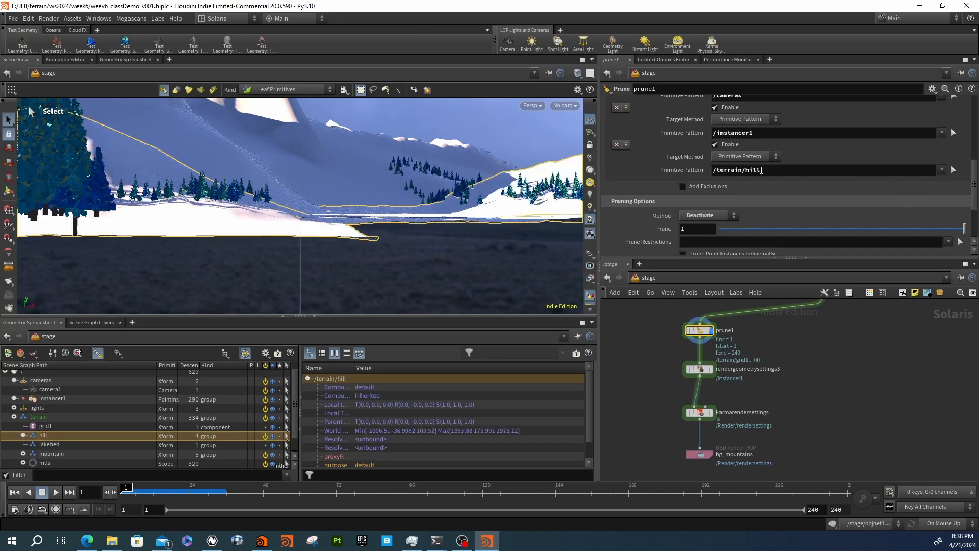
scroll(56, 449, "down", 1)
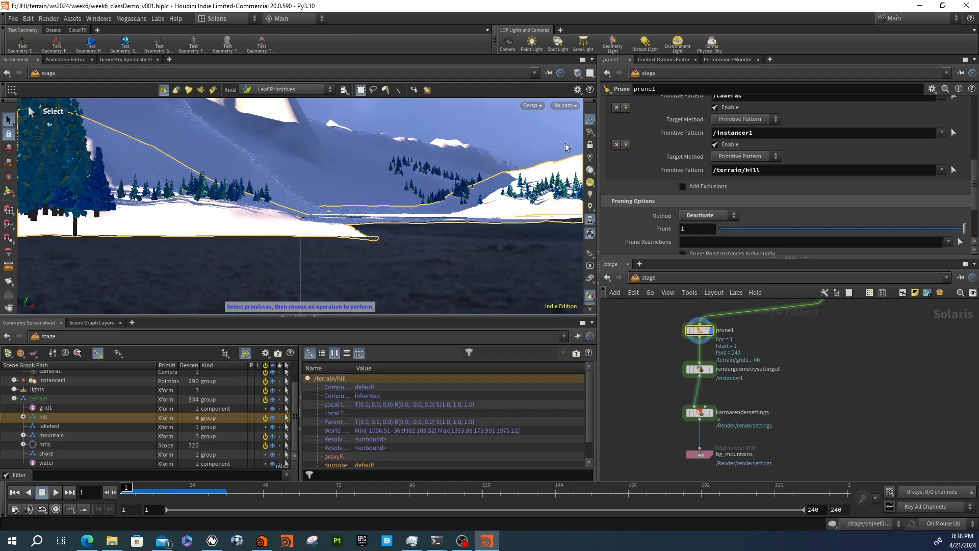
Save the scene and preview the karmarendersettings output in the viewport with Karma XPU.
left_click(709, 414)
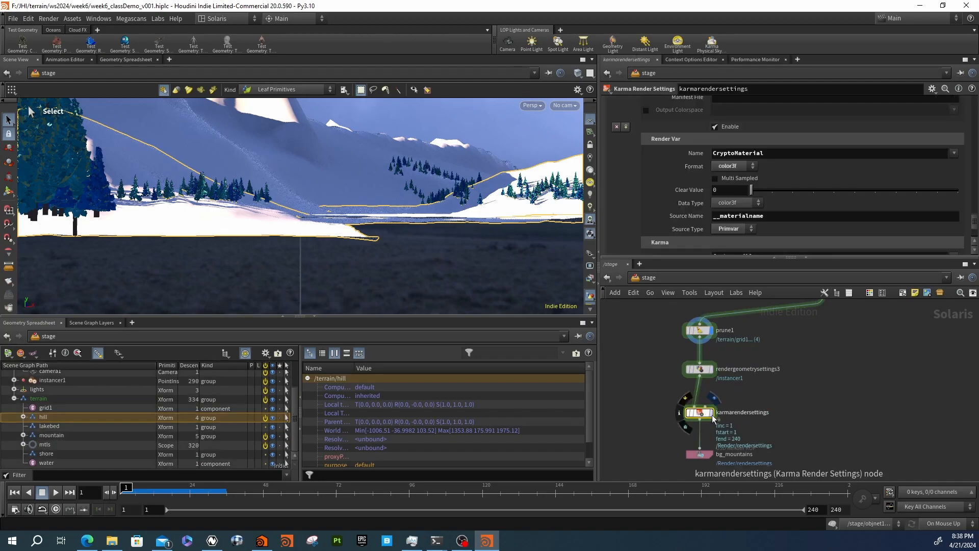
left_click(712, 415)
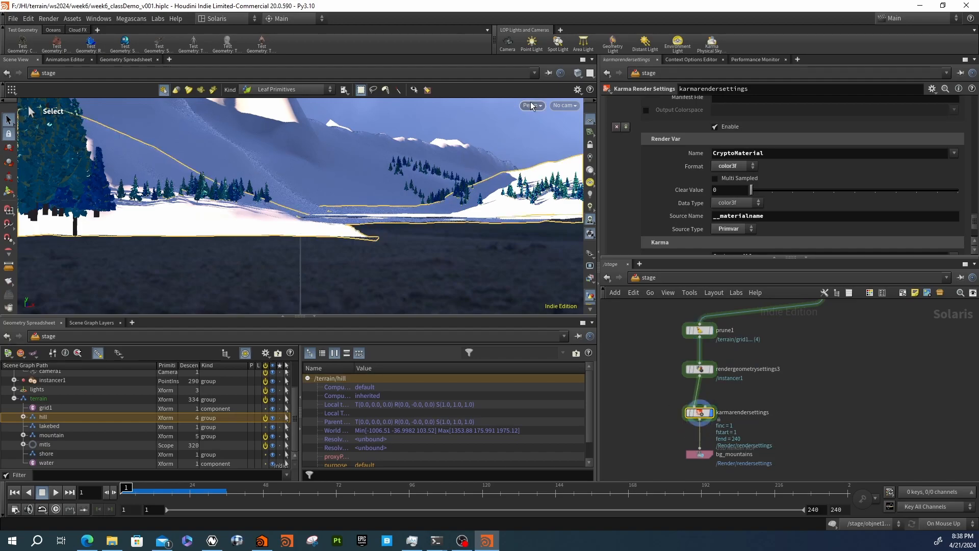
key("ctrl+s")
left_click(531, 106)
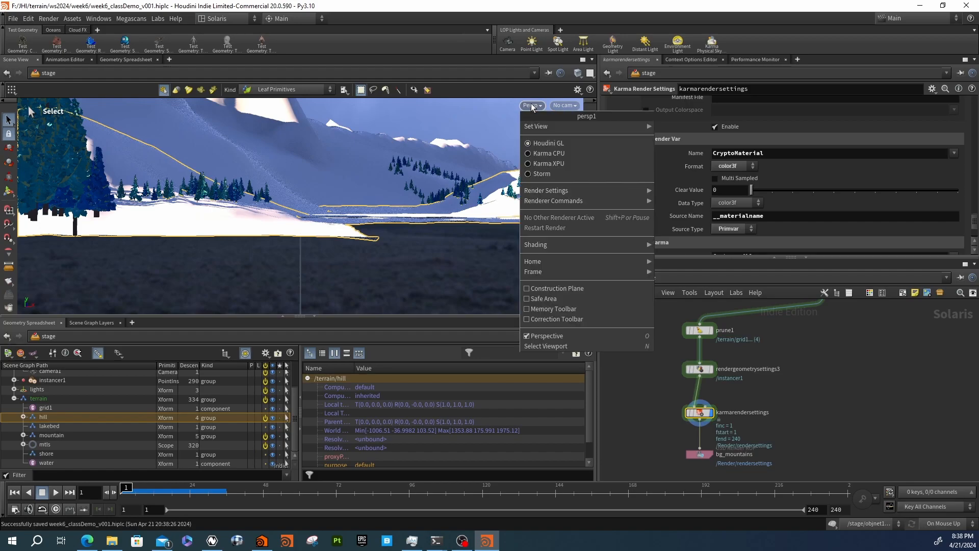
left_click(537, 162)
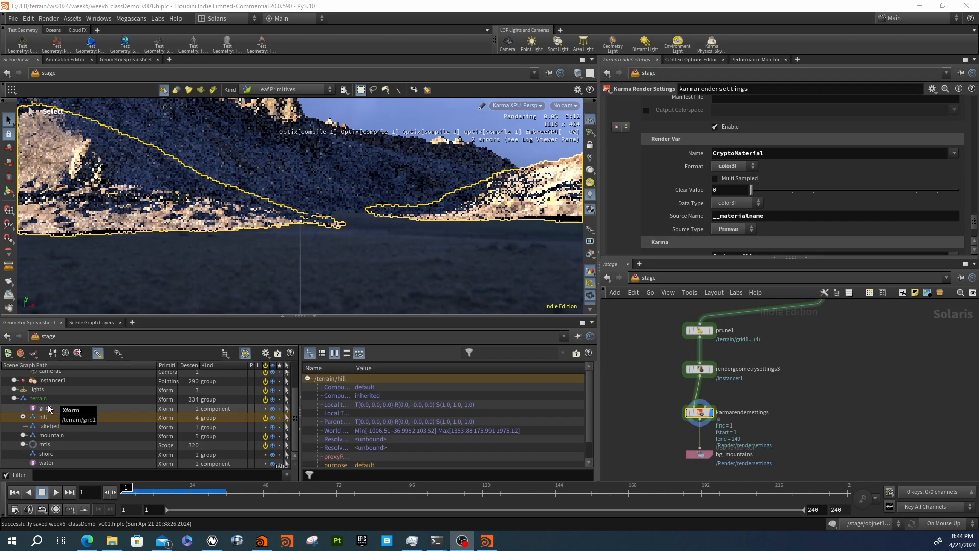
Add a seventh target rule to prune1 with the pattern /terrain/grid1 and return the viewport to Houdini GL.
left_click(699, 330)
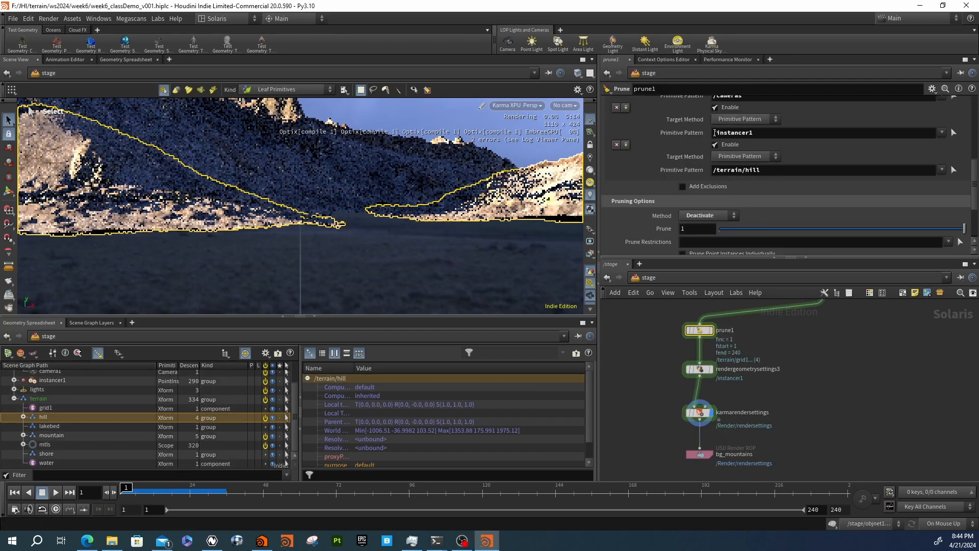
scroll(681, 195, "up", 3)
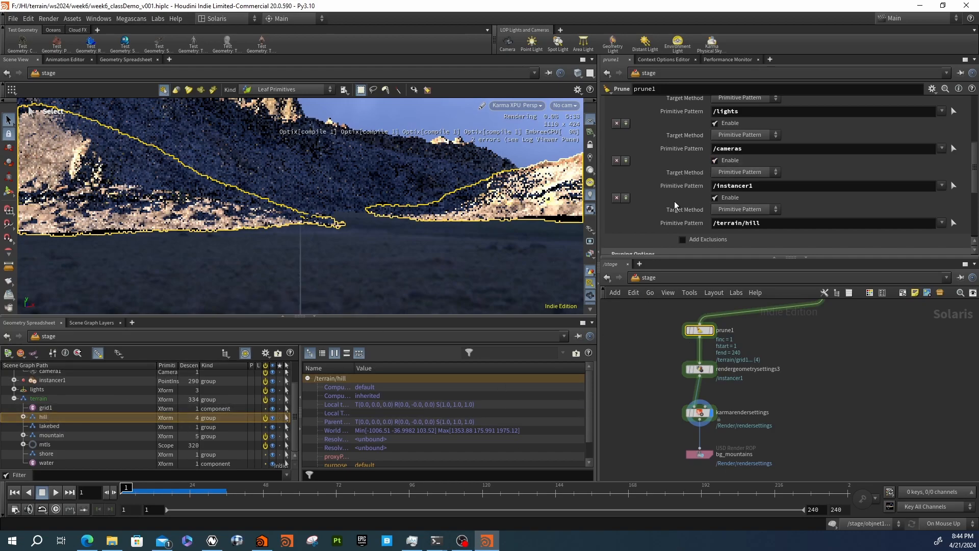
scroll(674, 205, "up", 5)
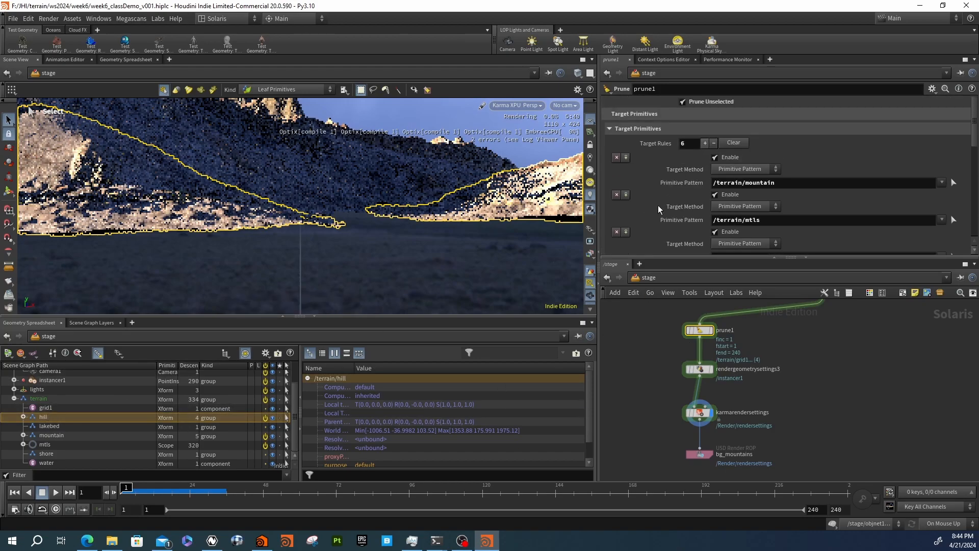
scroll(659, 207, "down", 6)
left_click(724, 165)
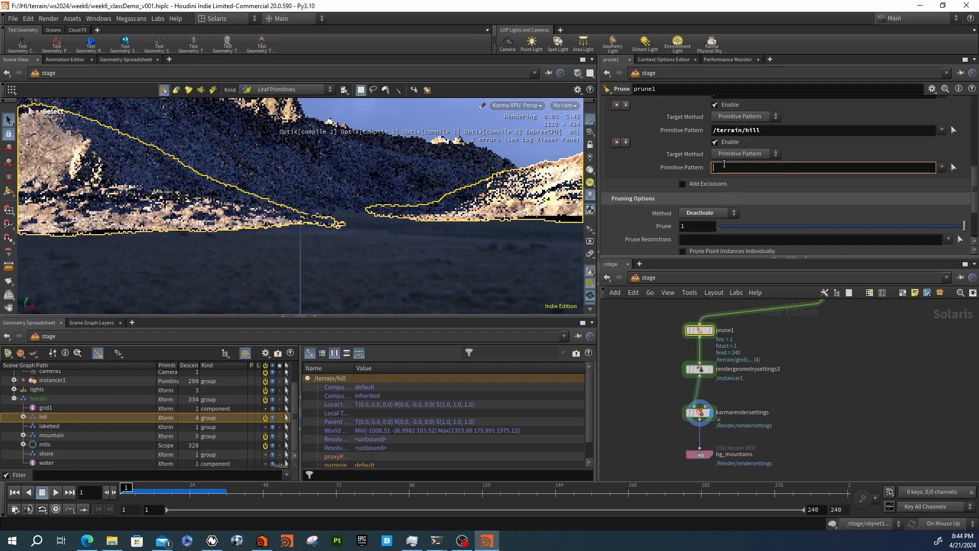
type("terrain/")
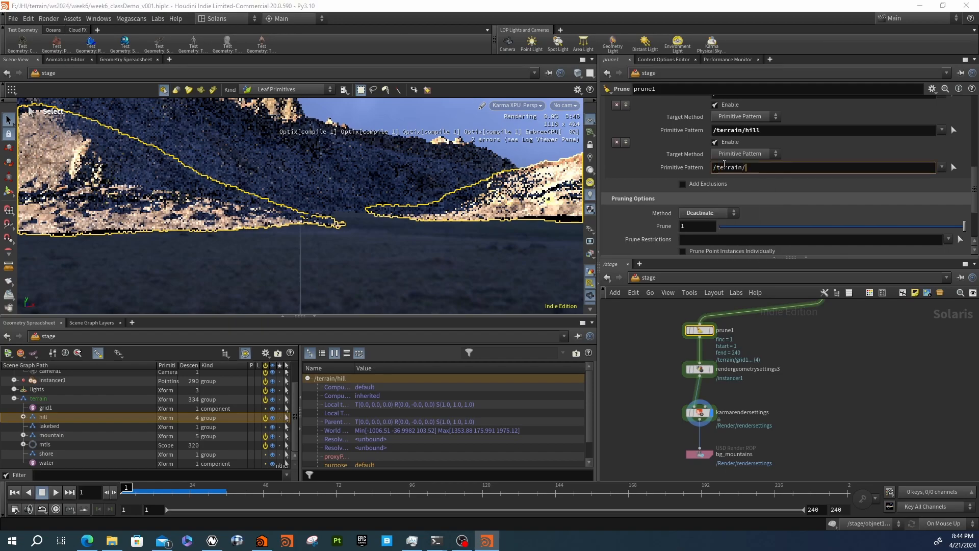
type("grid1")
key("Return")
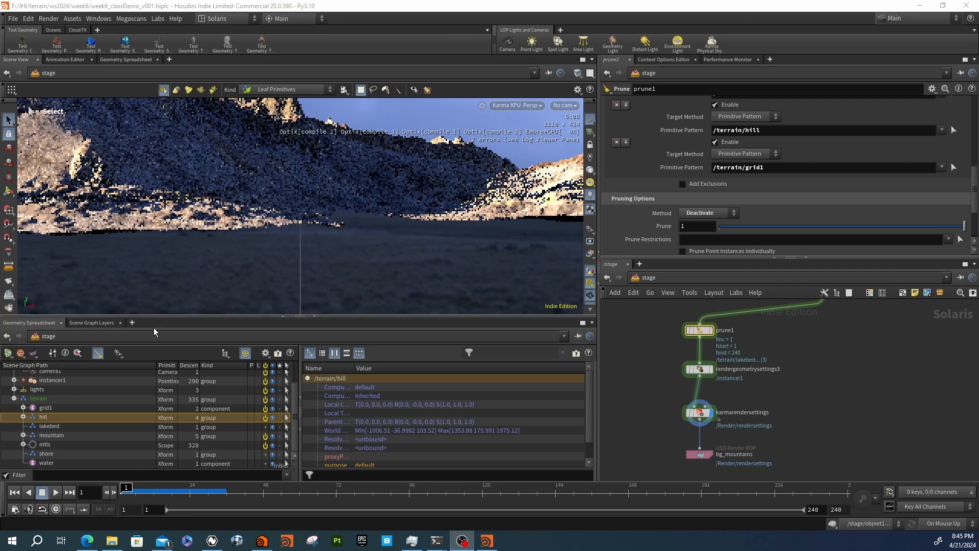
left_click(528, 106)
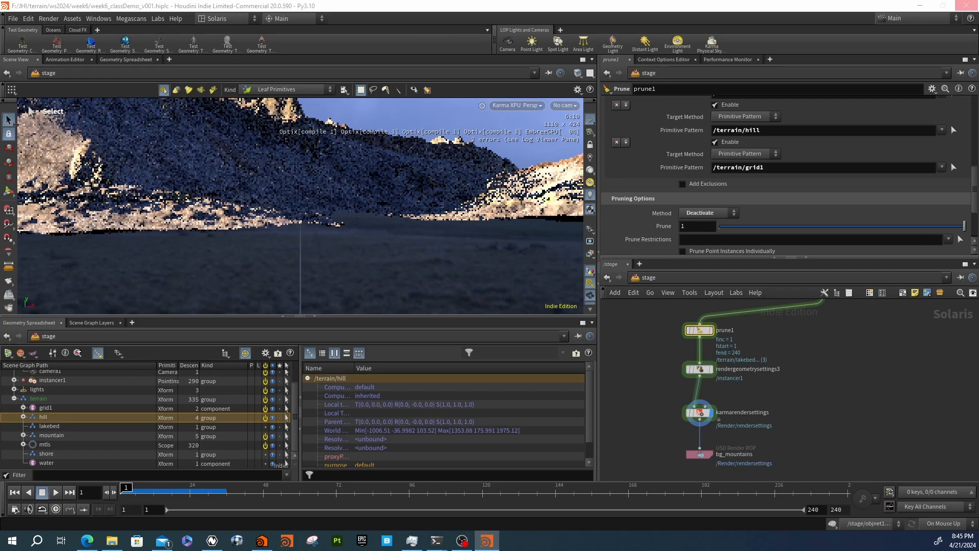
Duplicate the four-node chain from prune1 to bg_mountains as a second branch beside it, fed by the light1 node.
middle_click_drag(815, 372, 746, 385)
scroll(744, 383, "down", 2)
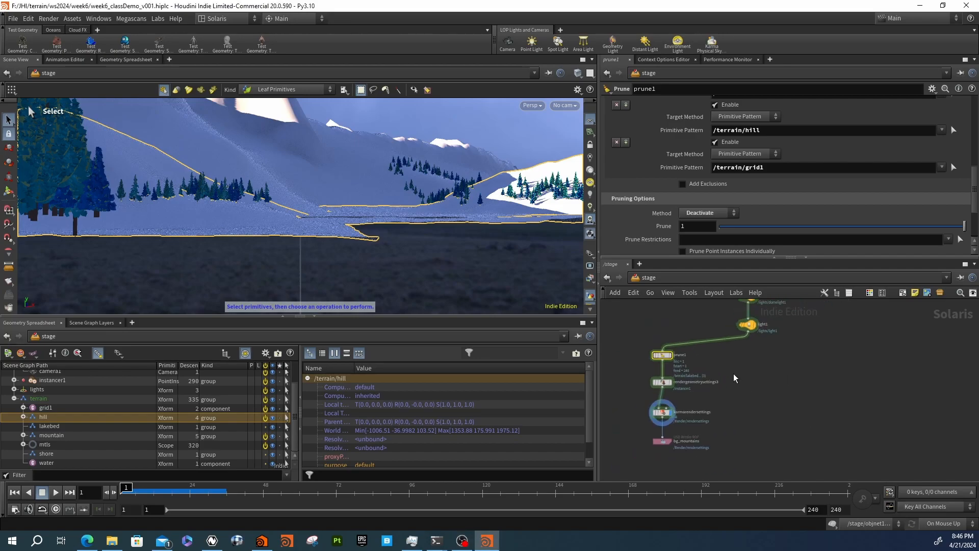
scroll(707, 442, "up", 2)
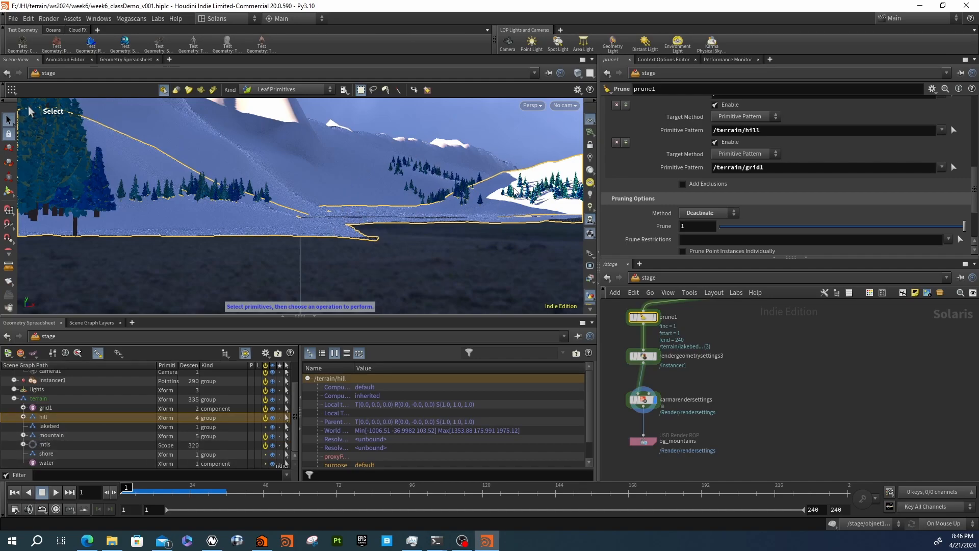
middle_click_drag(763, 356, 773, 385)
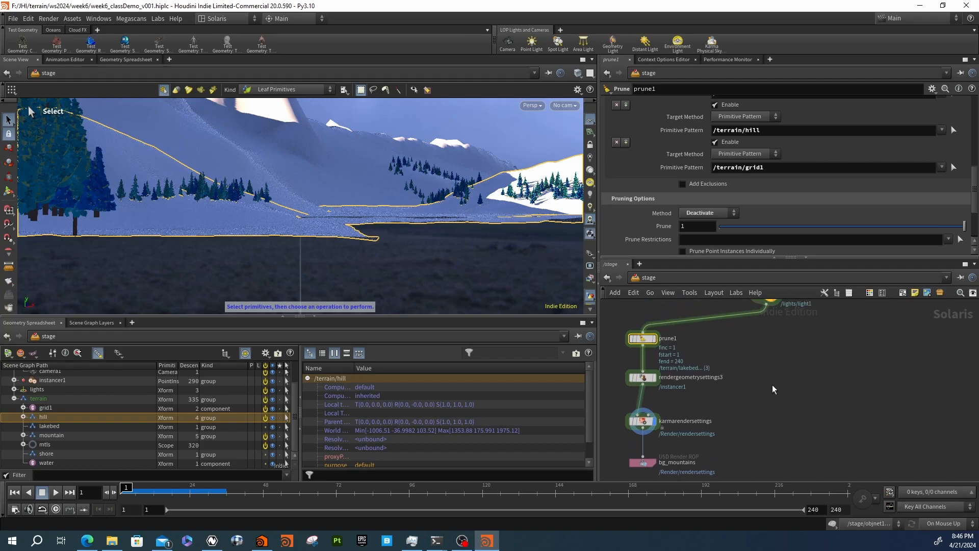
scroll(776, 373, "down", 2)
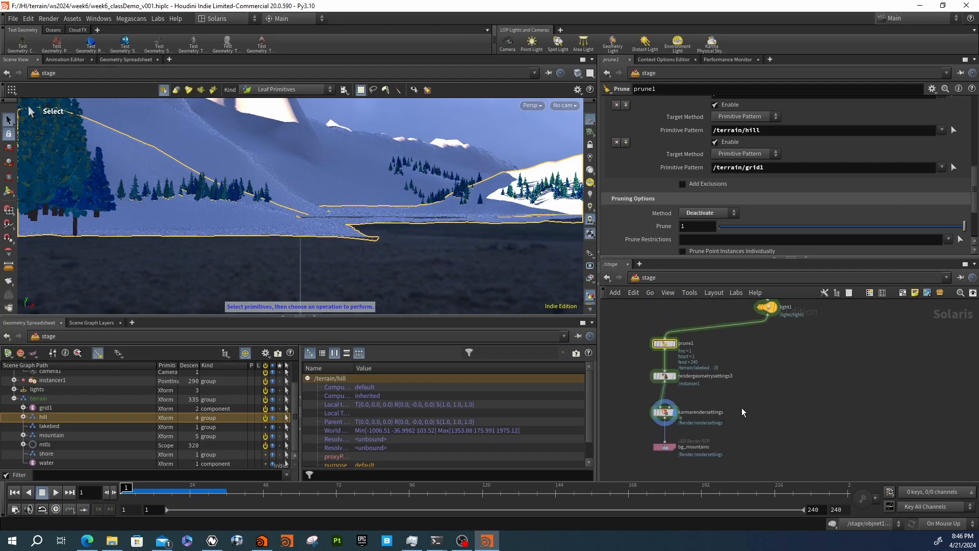
left_click_drag(625, 327, 703, 466)
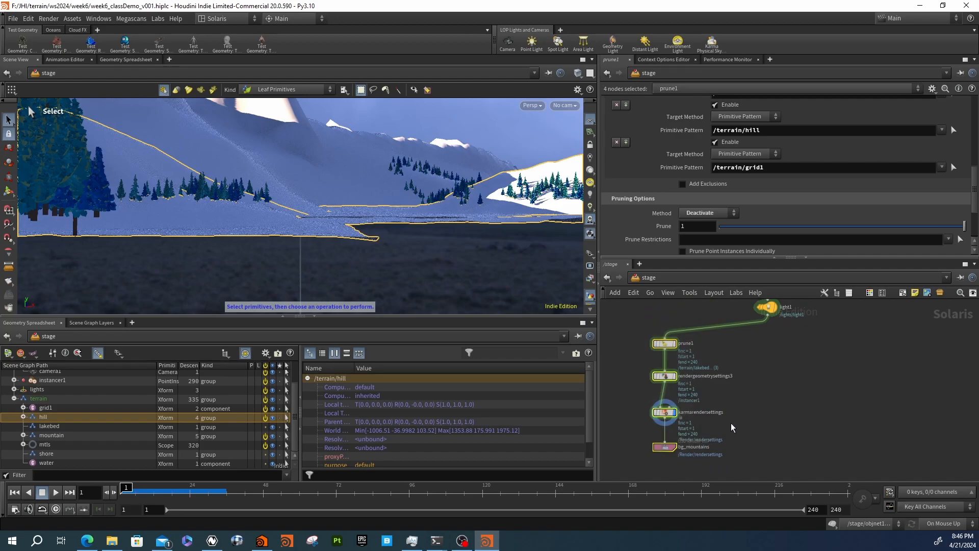
key("ctrl+c")
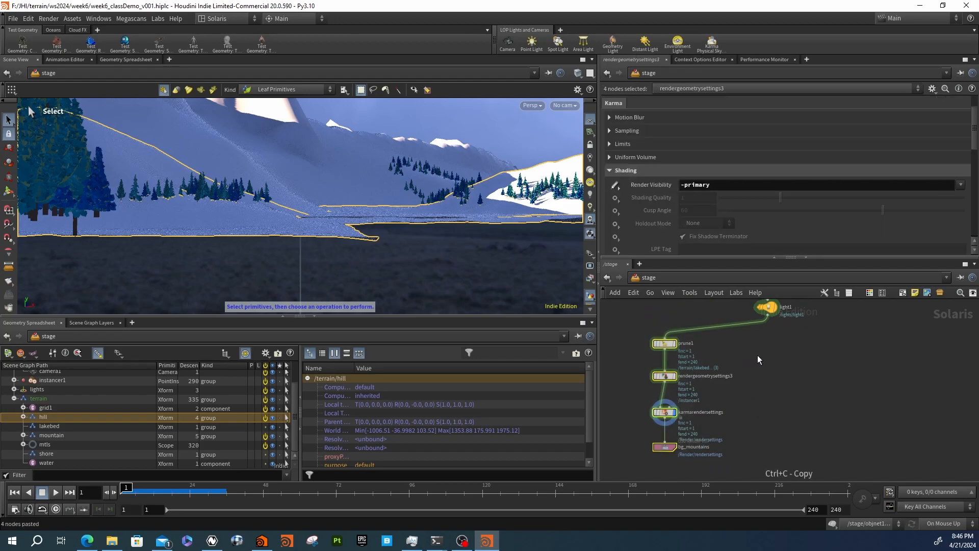
key("ctrl+v")
left_click(759, 356)
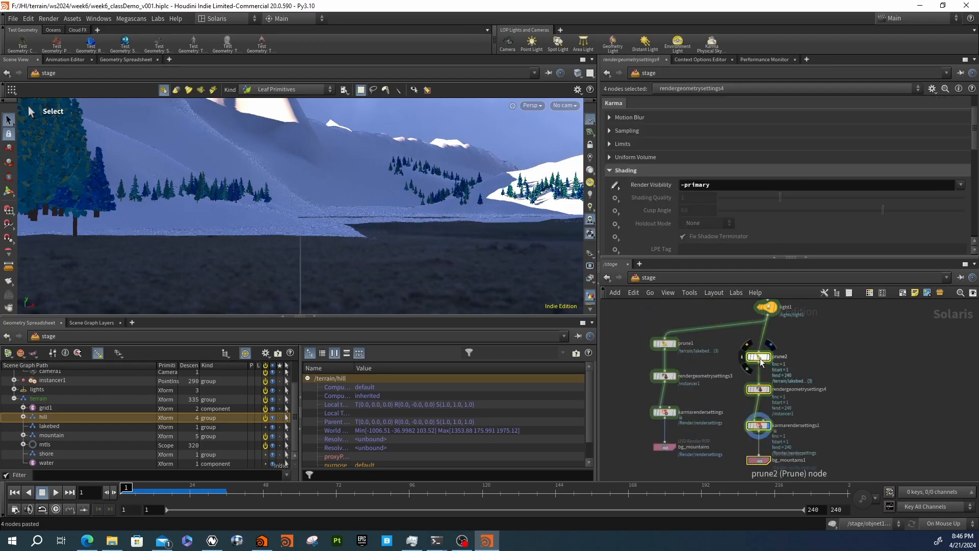
Replace the first target pattern of the copied prune2 node with /terrain/lakebed.
scroll(687, 177, "up", 4)
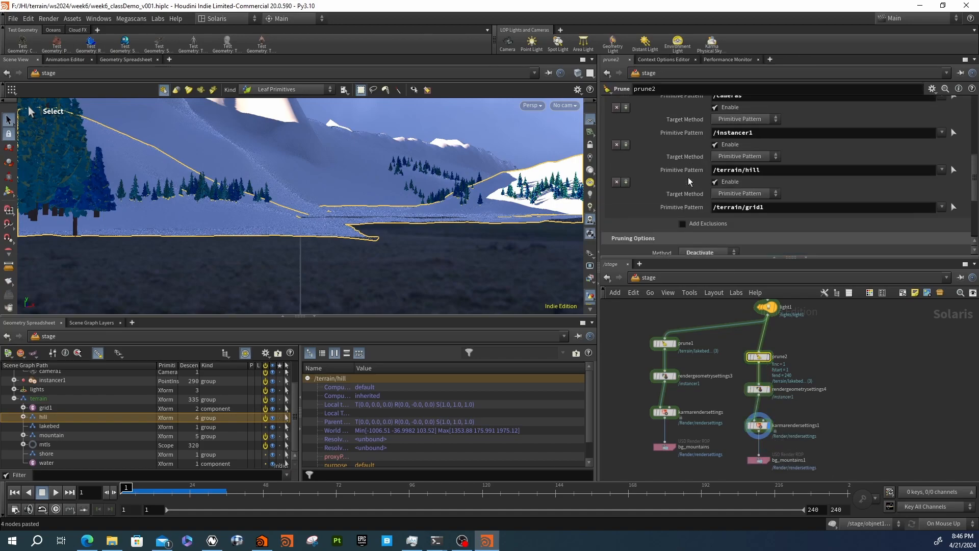
scroll(697, 215, "up", 4)
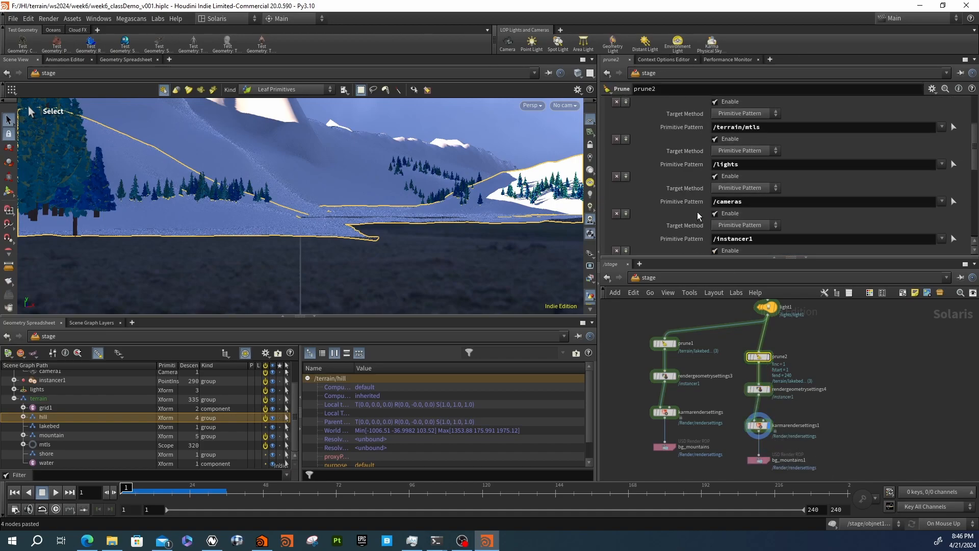
left_click_drag(771, 130, 744, 131)
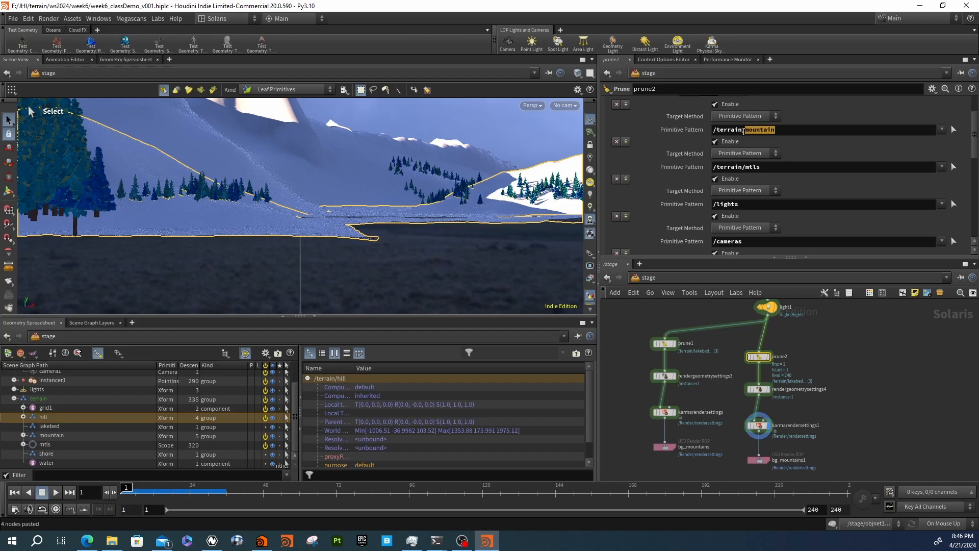
type("lak")
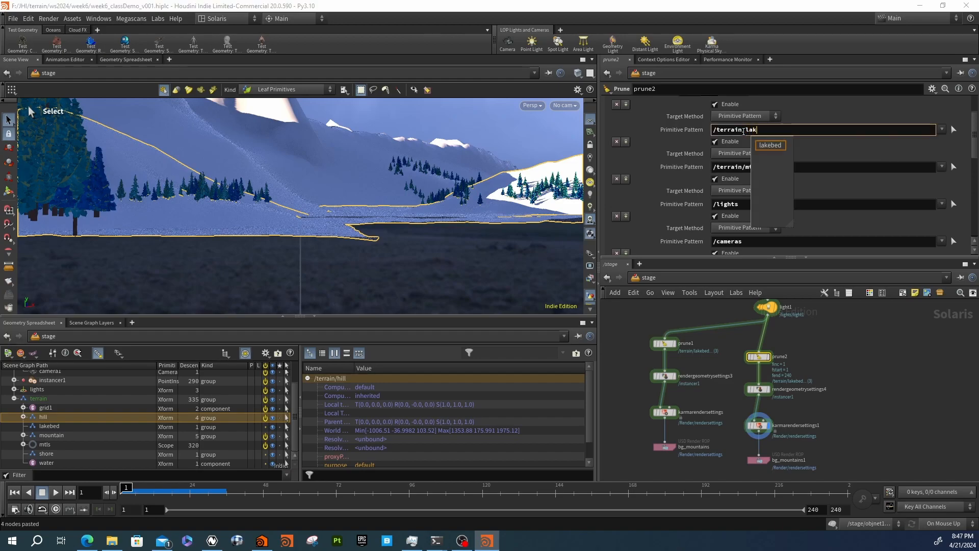
key("Down")
key("Return")
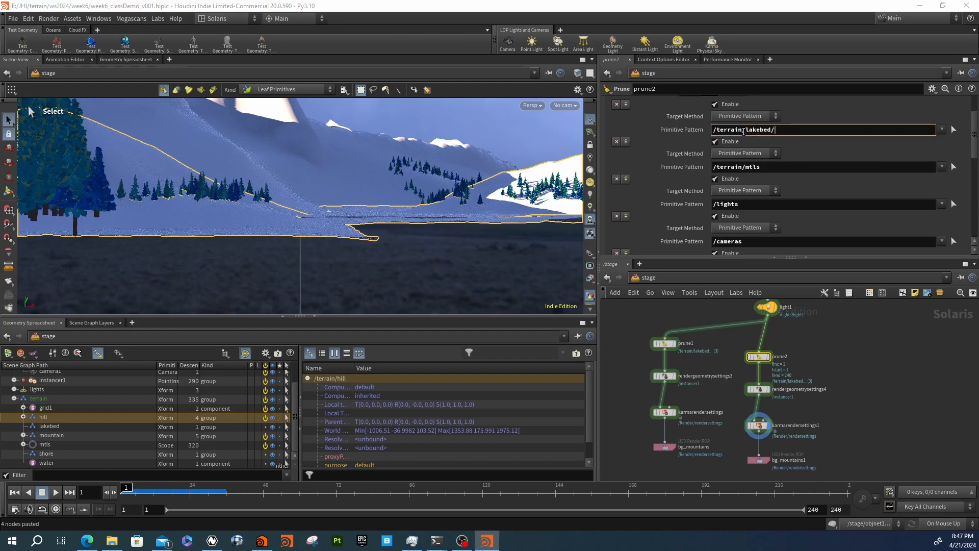
key("BackSpace")
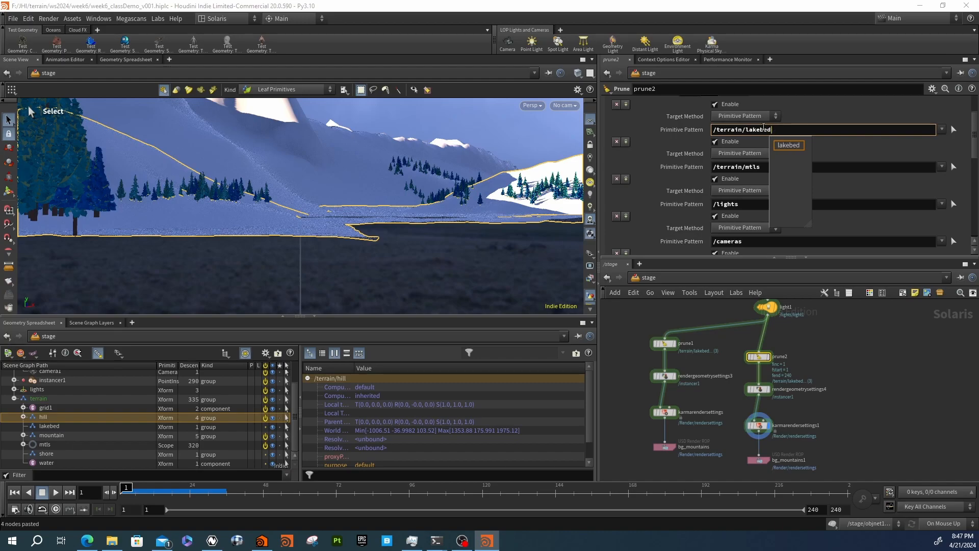
Change the first target pattern of the prune2 node to /terrain/mountain/.
left_click_drag(771, 129, 746, 131)
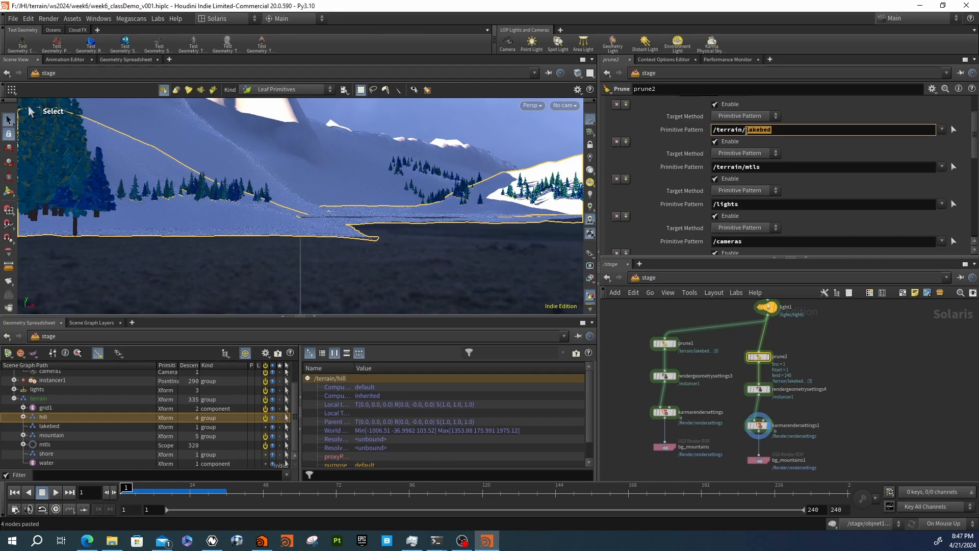
type("mo")
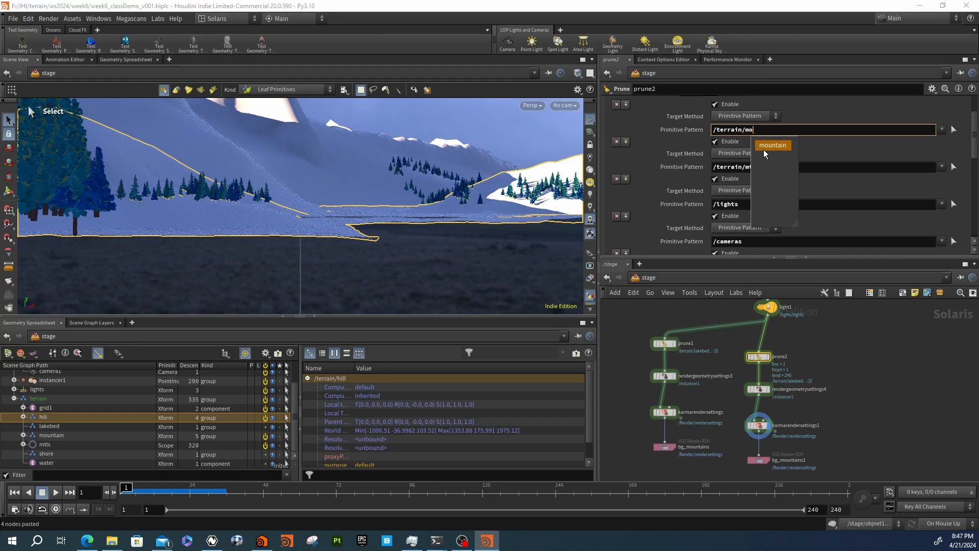
left_click(776, 146)
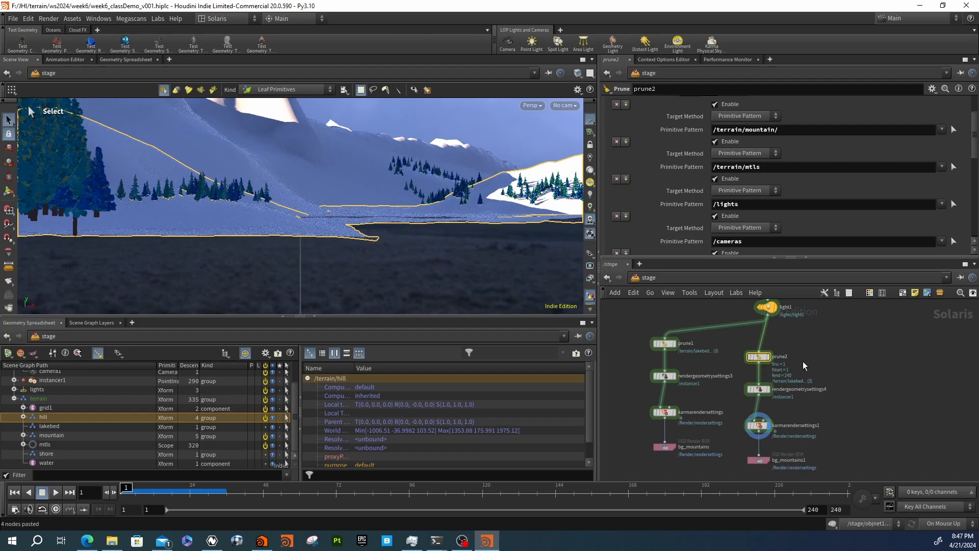
Replace the prune2 node with a new Render Geometry Settings node wired between light1 and rendergeometrysettings4.
key("Delete")
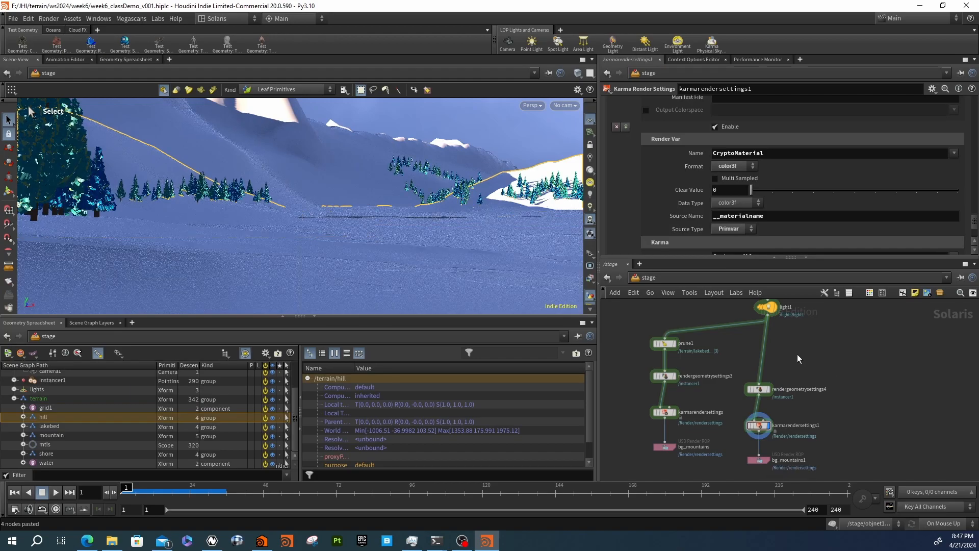
key("Tab")
type("rendg")
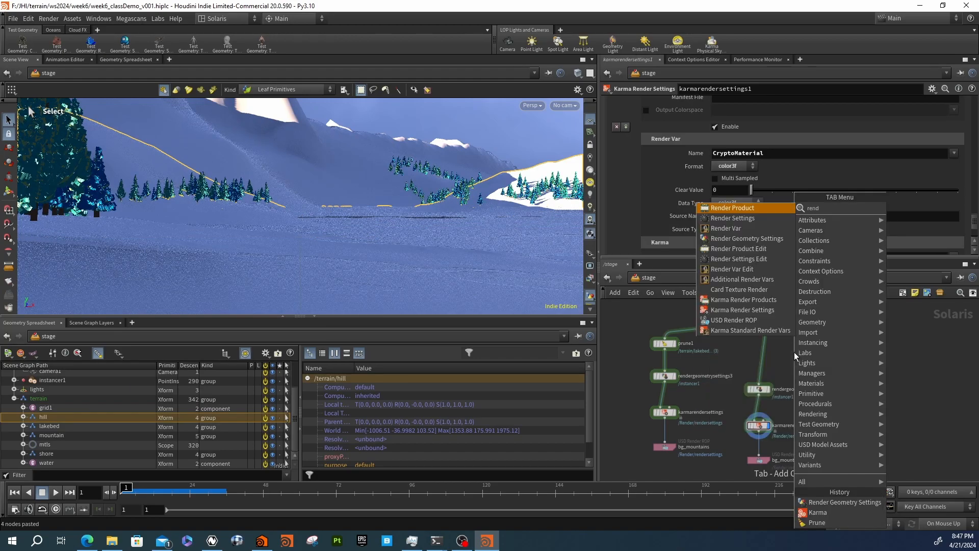
key("Return")
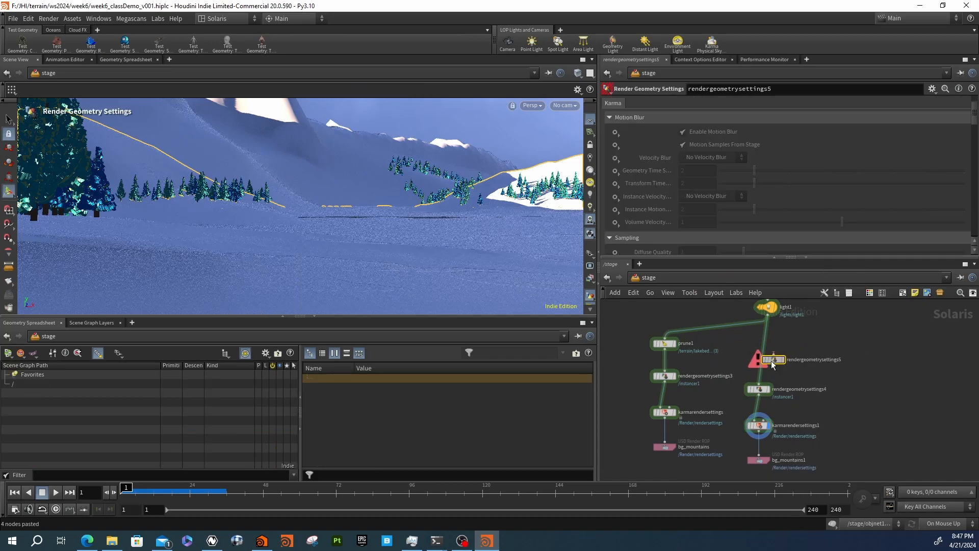
left_click(759, 366)
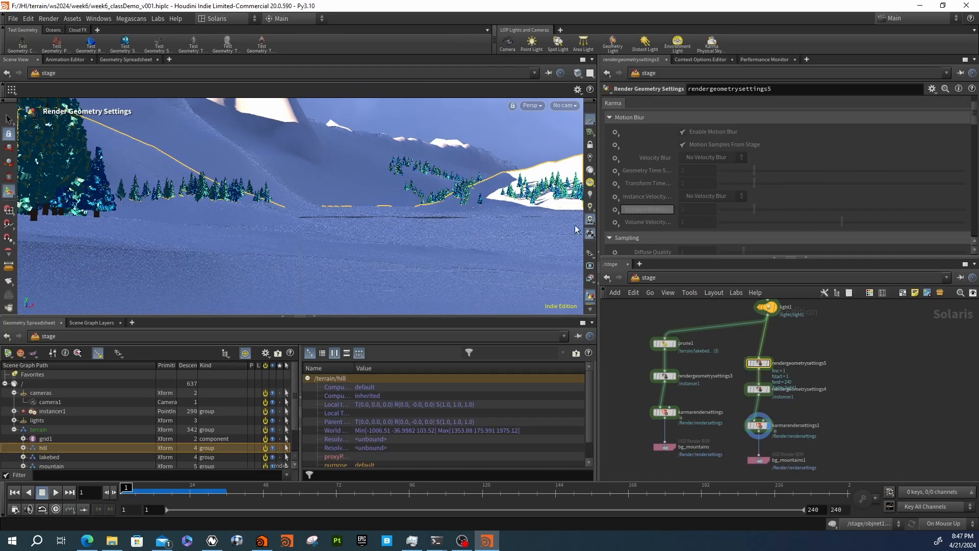
Set the primitives of rendergeometrysettings5 to /terrain/hill and /terrain/mountain from the scene graph.
scroll(50, 434, "down", 1)
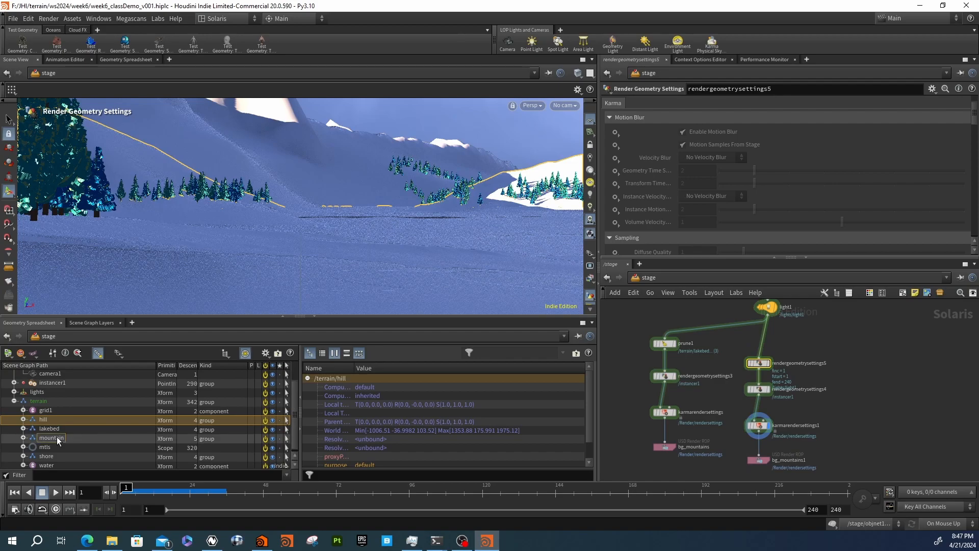
left_click(56, 438)
left_click(47, 419, "ctrl")
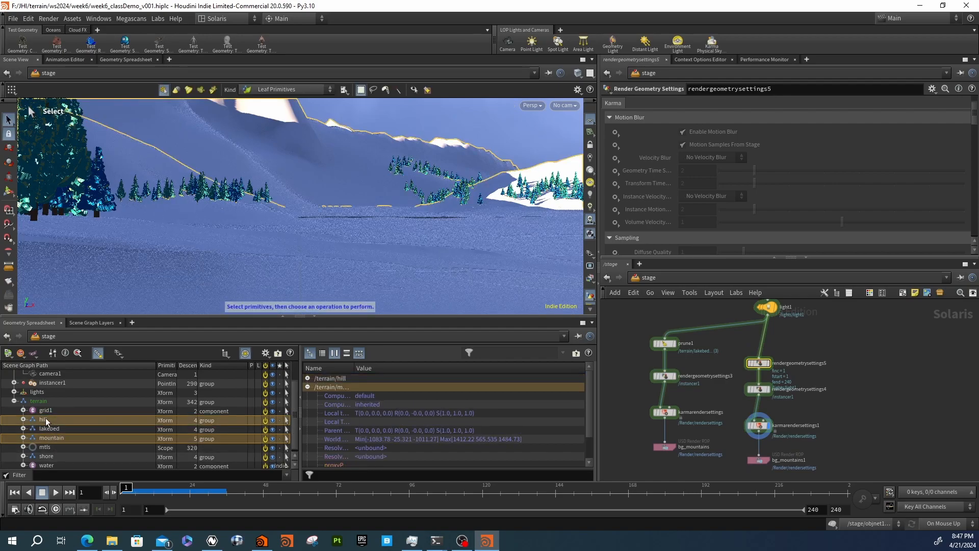
scroll(663, 194, "up", 2)
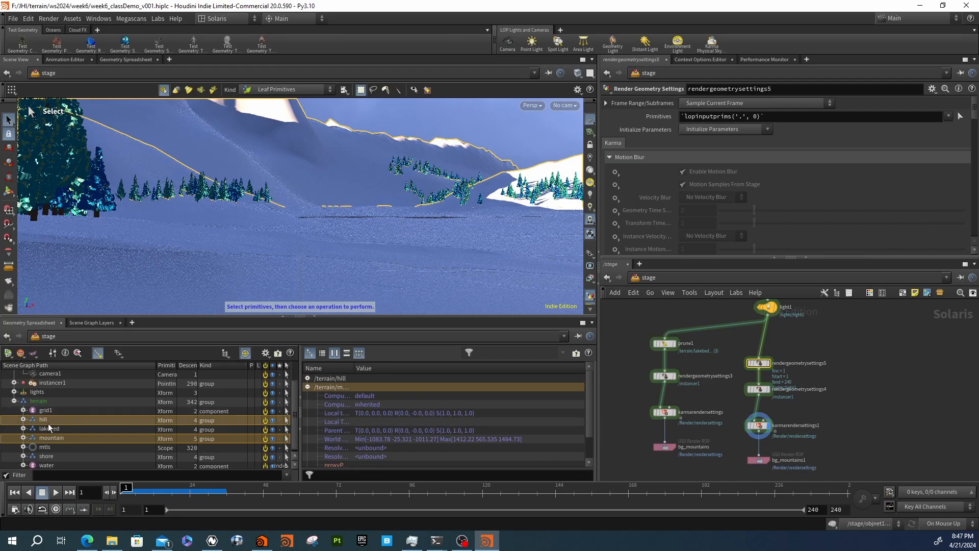
left_click_drag(843, 160, 715, 115)
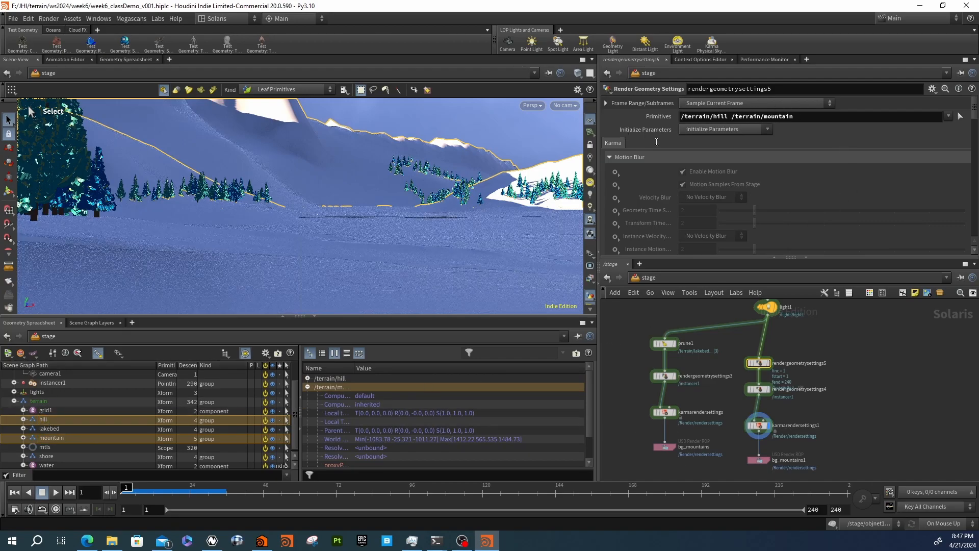
Enable the shading Holdout Mode on rendergeometrysettings5 and set it to Matte.
left_click(609, 157)
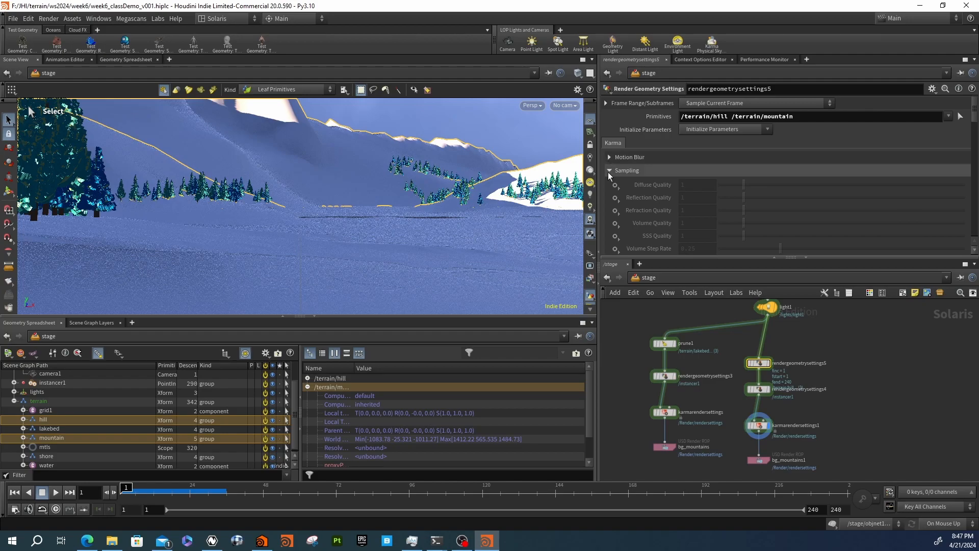
left_click(608, 172)
left_click(609, 183)
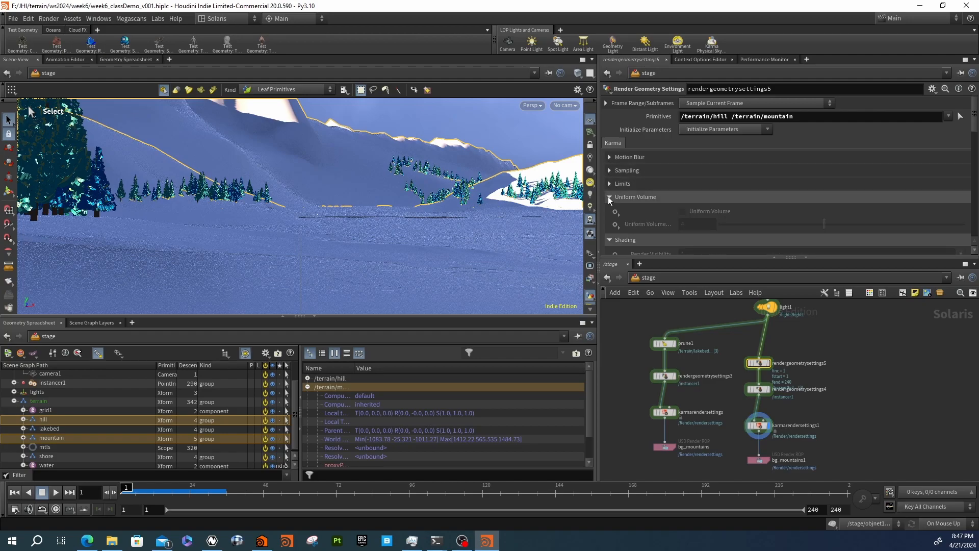
left_click(608, 197)
scroll(617, 219, "down", 6)
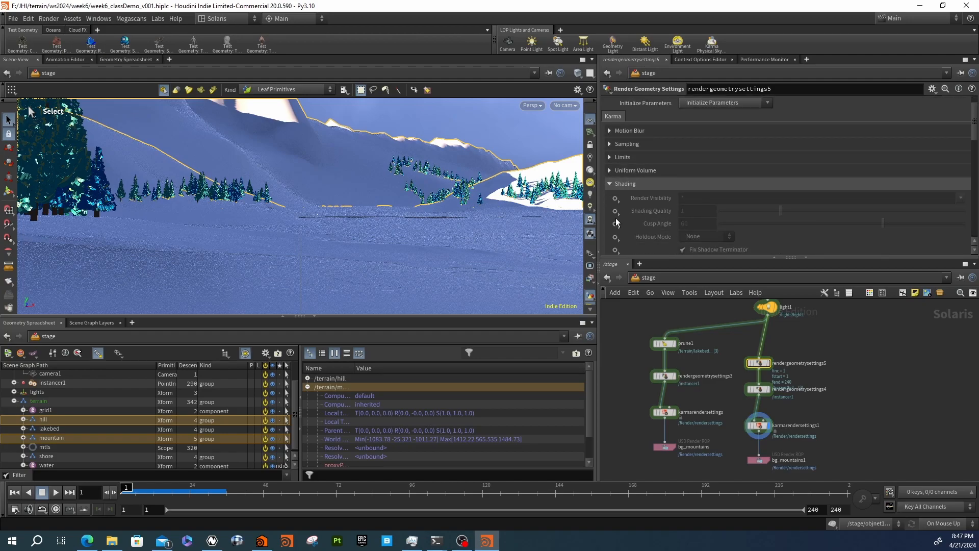
left_click(615, 184)
left_click(637, 236)
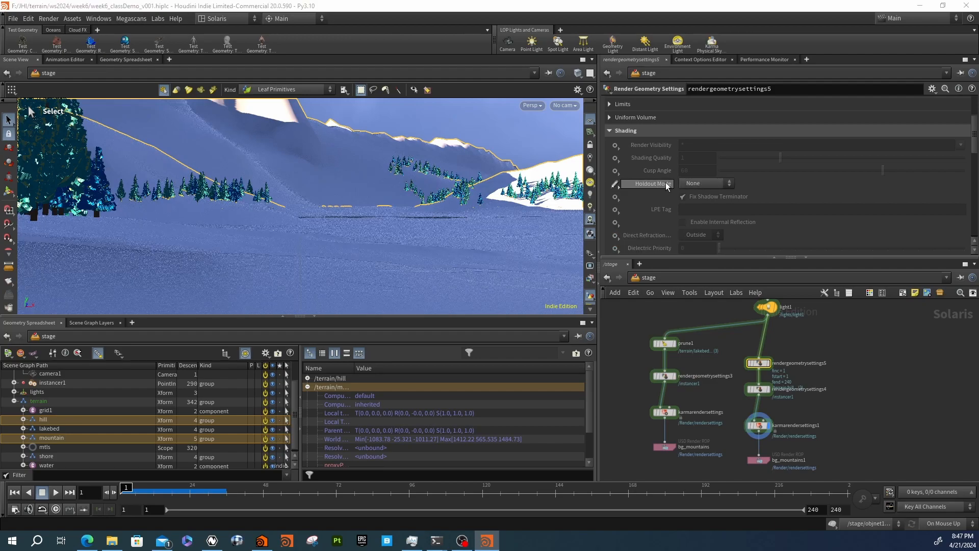
left_click(697, 184)
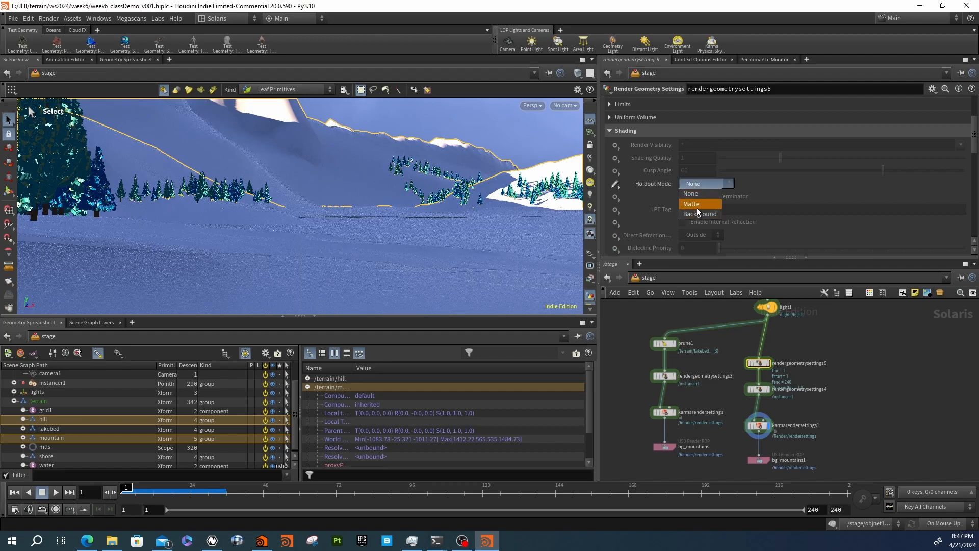
left_click(696, 206)
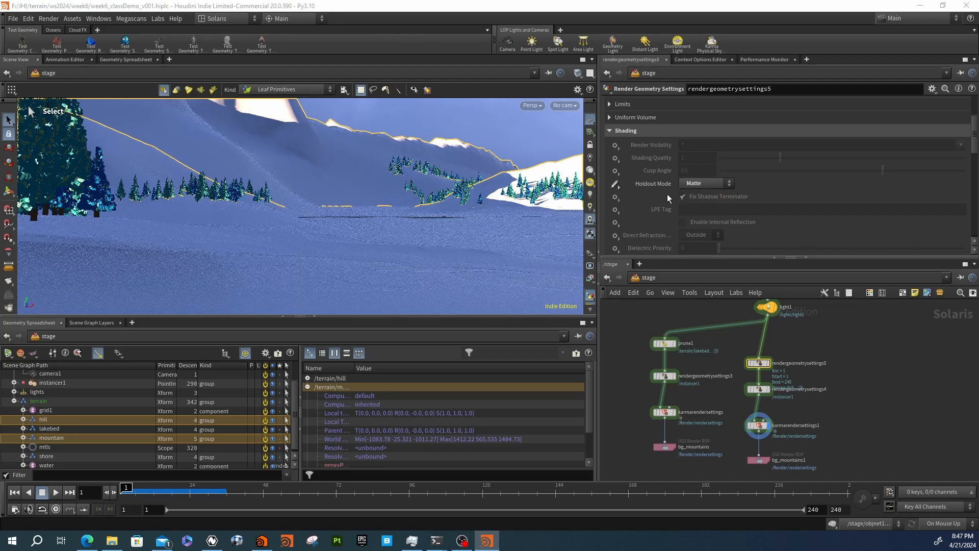
mouse_move(654, 186)
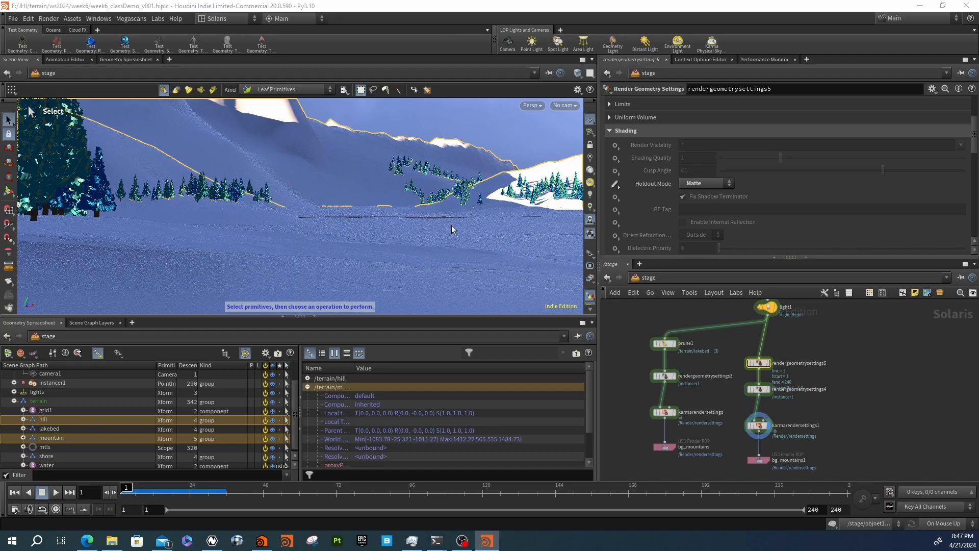
Rename the bg_mountains1 render output node to fg_lakeshore.
middle_click_drag(829, 457, 826, 415)
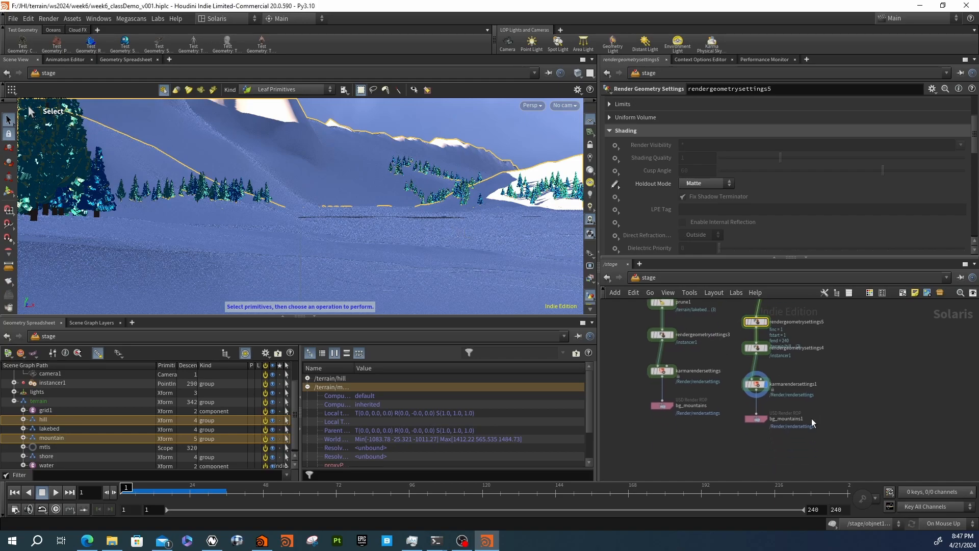
double_click(771, 420)
type("a")
key("BackSpace")
key("BackSpace")
type("bg_lay")
key("BackSpace")
type("keshore")
key("Return")
Duplicate the four-node chain from rendergeometrysettings5 to fg_lakeshore as another branch fed by light1.
scroll(699, 423, "down", 2)
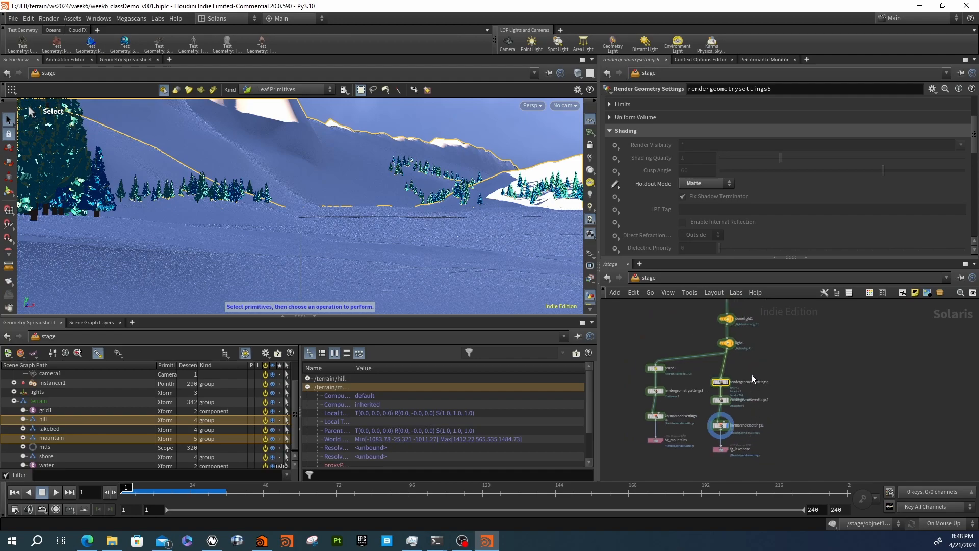
scroll(745, 381, "up", 2)
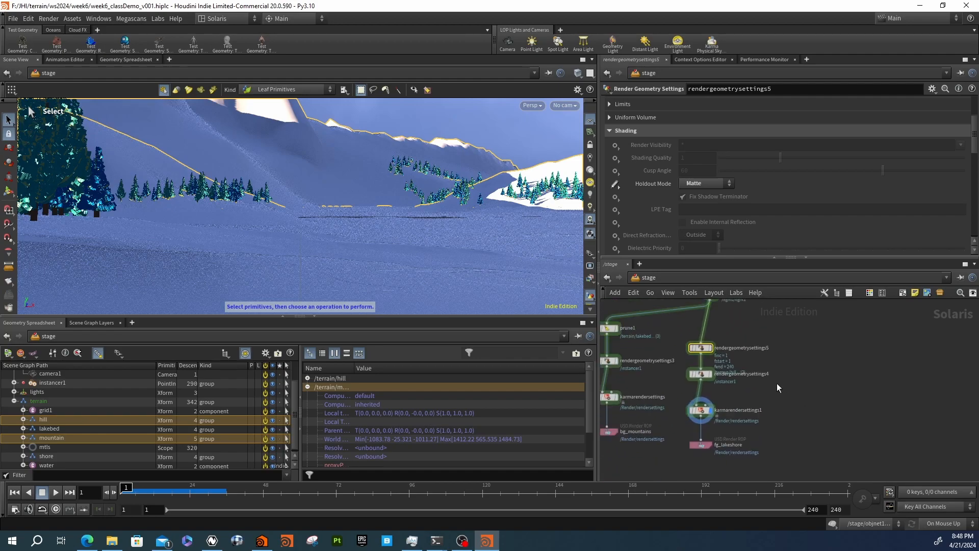
left_click_drag(758, 450, 683, 340)
key("ctrl+c")
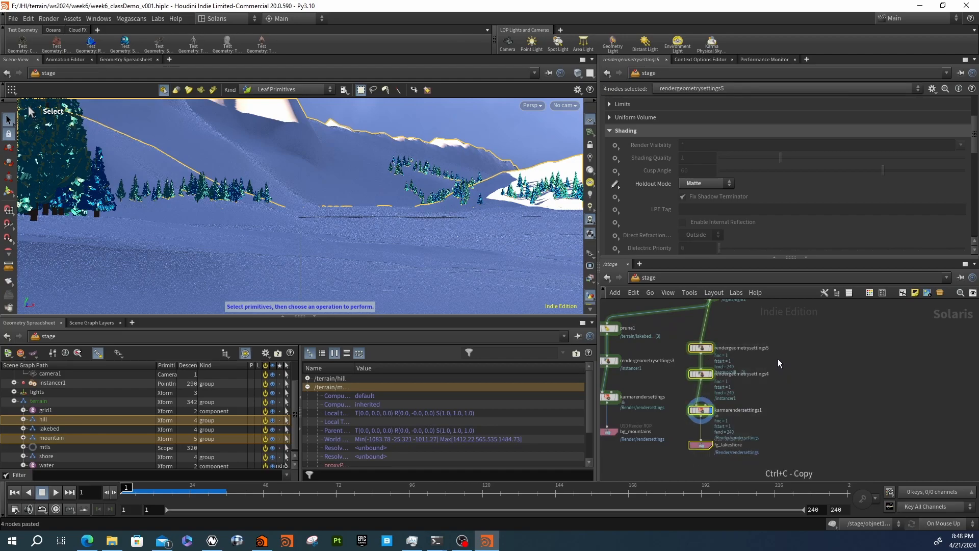
key("ctrl+v")
Rename the copied render output node to trees and place the new branch beside the fg_lakeshore branch.
double_click(789, 416)
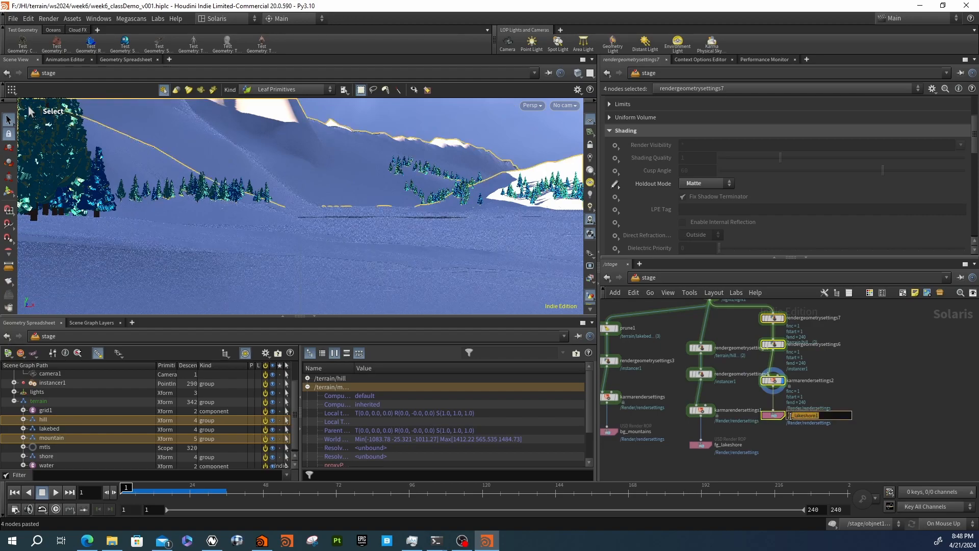
type("trees")
key("Return")
left_click_drag(773, 318, 800, 354)
Set the primitives of rendergeometrysettings7 to /terrain/hill, /terrain/lakebed, /terrain/mountain and /terrain/shore from the scene graph.
left_click_drag(846, 329, 812, 359)
scroll(812, 127, "up", 5)
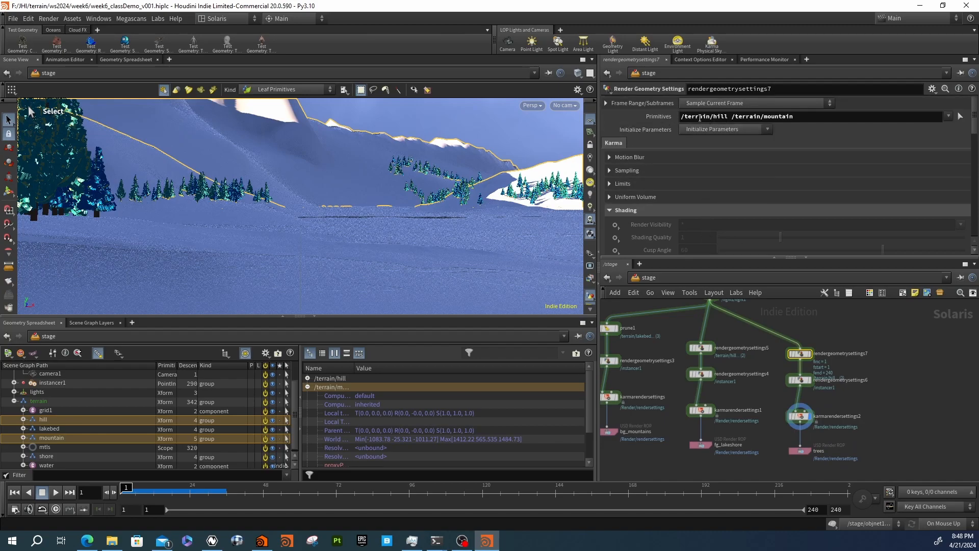
scroll(53, 418, "down", 1)
left_click(60, 424, "ctrl")
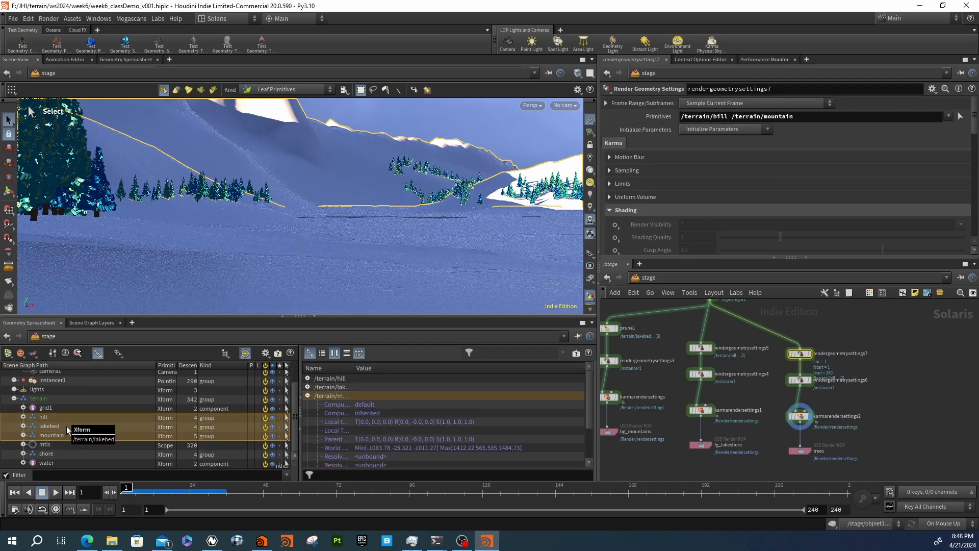
left_click(51, 454, "ctrl")
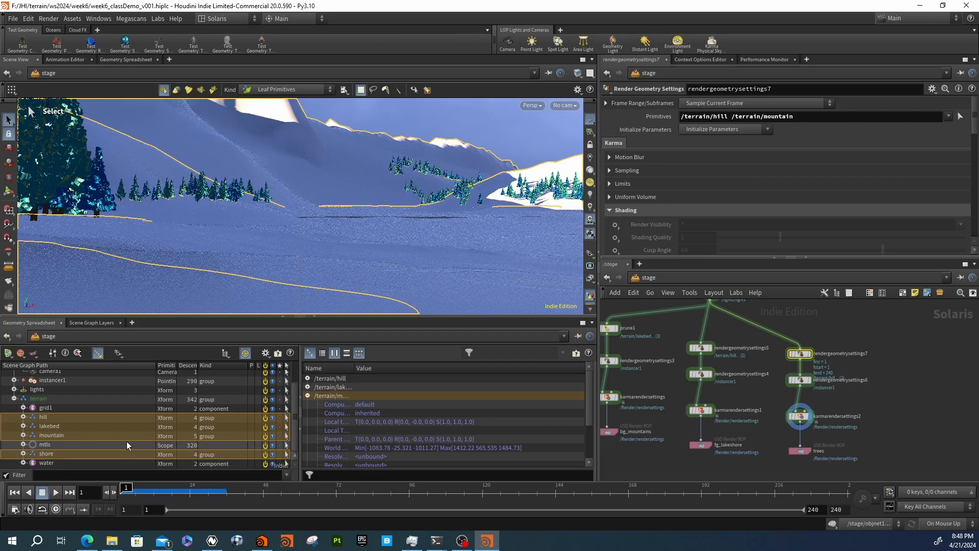
left_click_drag(793, 117, 792, 116)
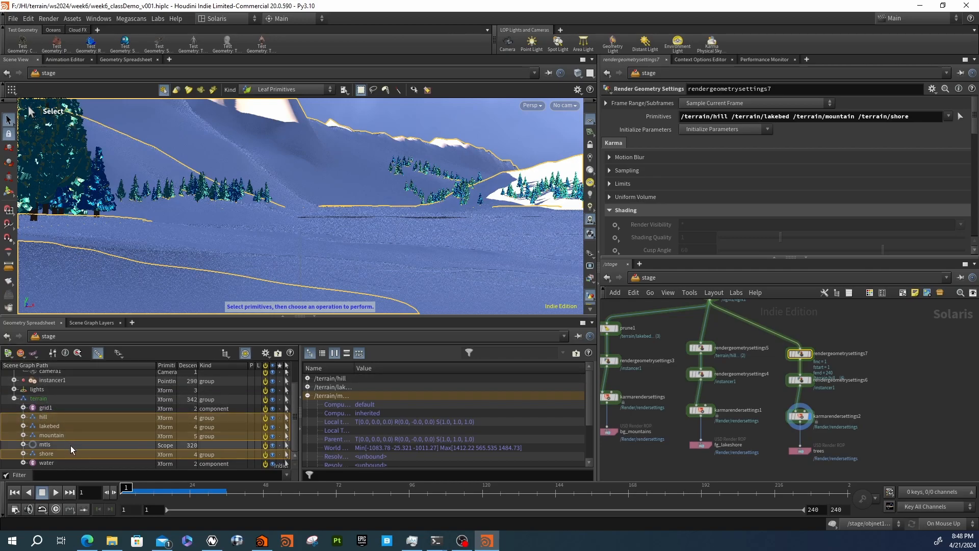
Add /terrain/water to the primitives of rendergeometrysettings7, keeping the hill, lakebed, mountain and shore primitives.
left_click(50, 463)
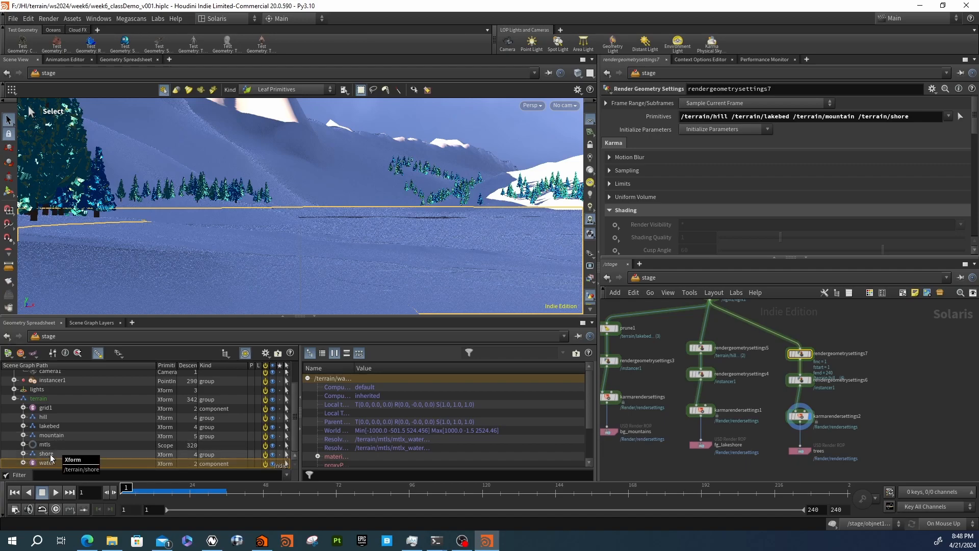
left_click(50, 452, "ctrl")
left_click(50, 435, "ctrl")
left_click(50, 426, "ctrl")
left_click(47, 417, "ctrl")
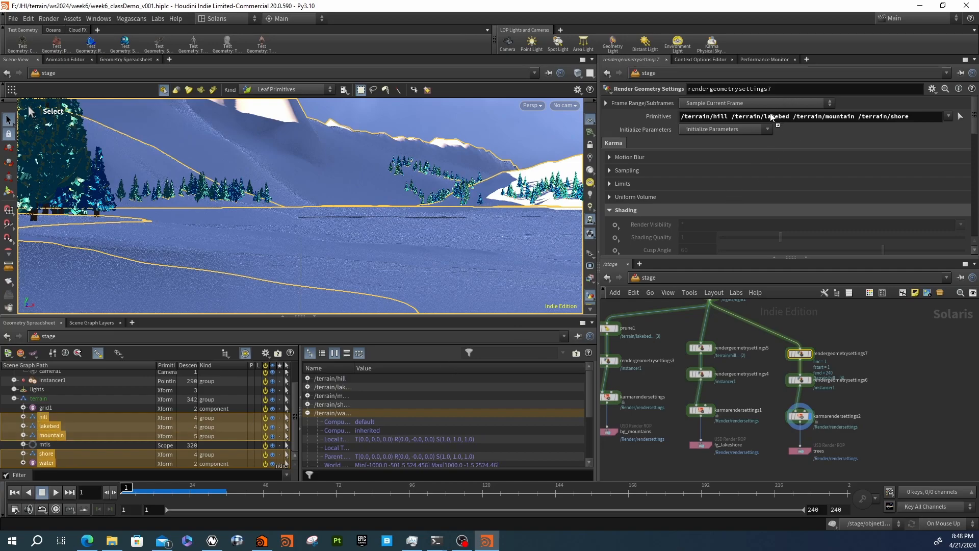
Preview the karmarendersettings2 output of the trees branch through /cameras/camera1 with Karma XPU.
middle_click_drag(765, 448, 761, 405)
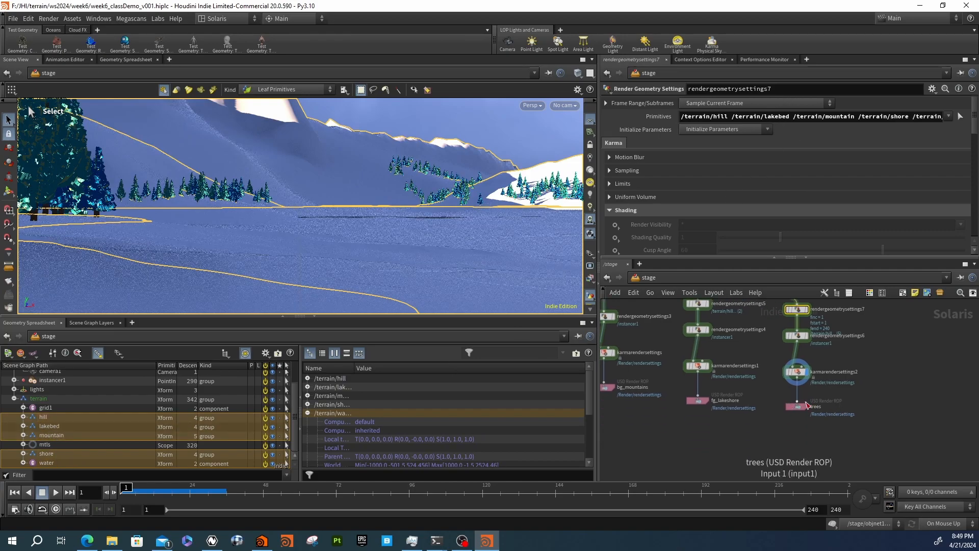
left_click(799, 408)
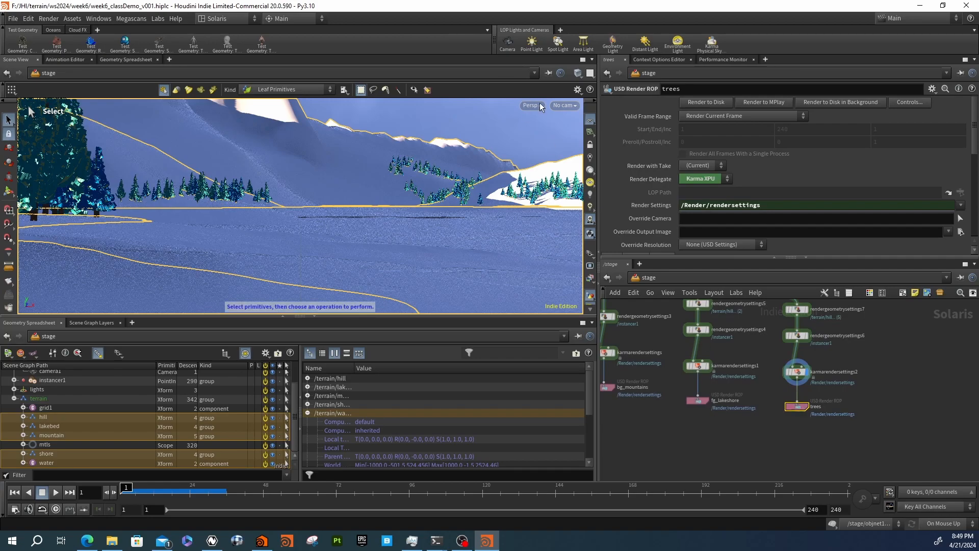
left_click(801, 374)
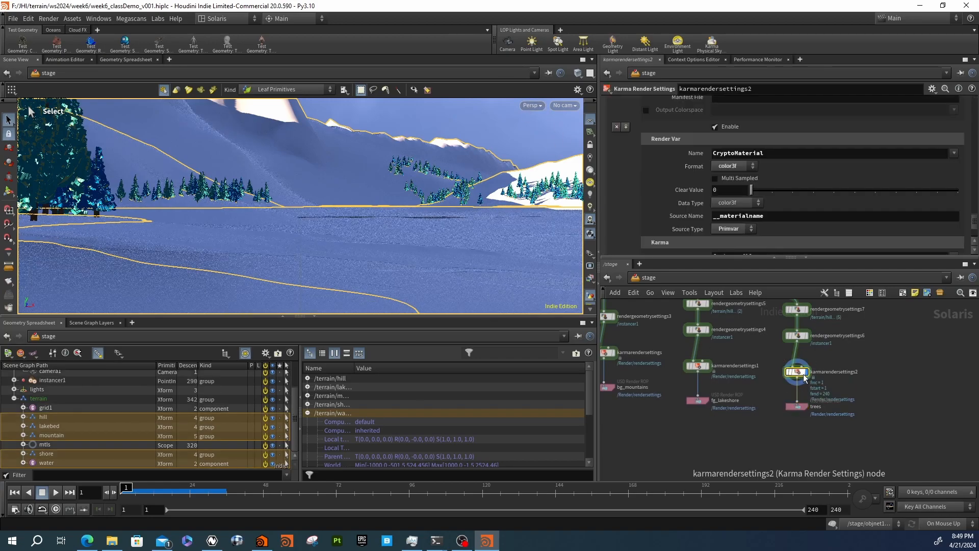
left_click(563, 105)
left_click(574, 128)
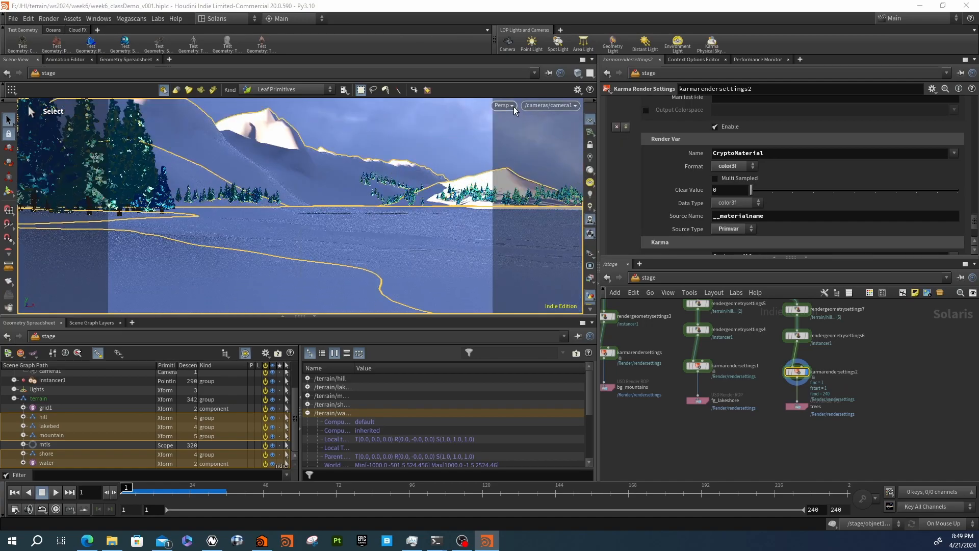
left_click(512, 106)
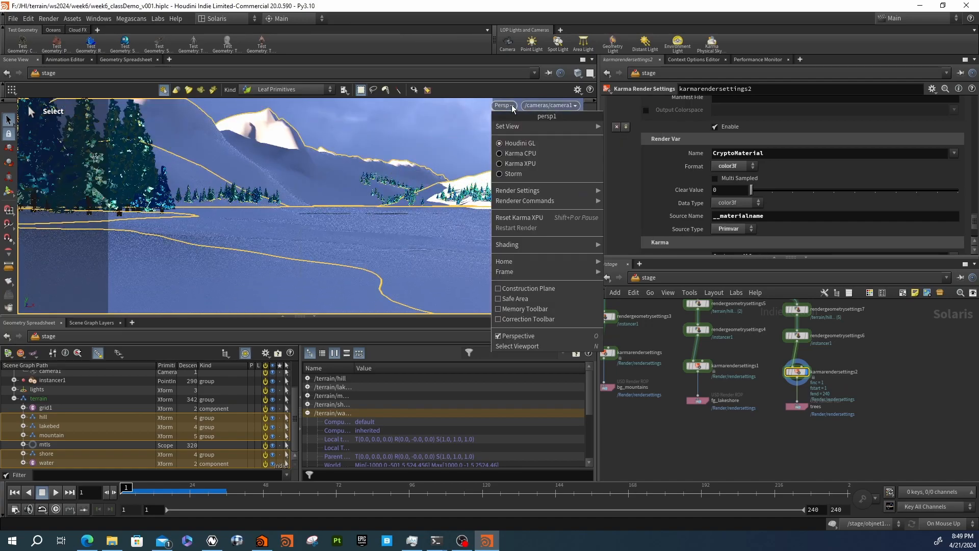
left_click(516, 164)
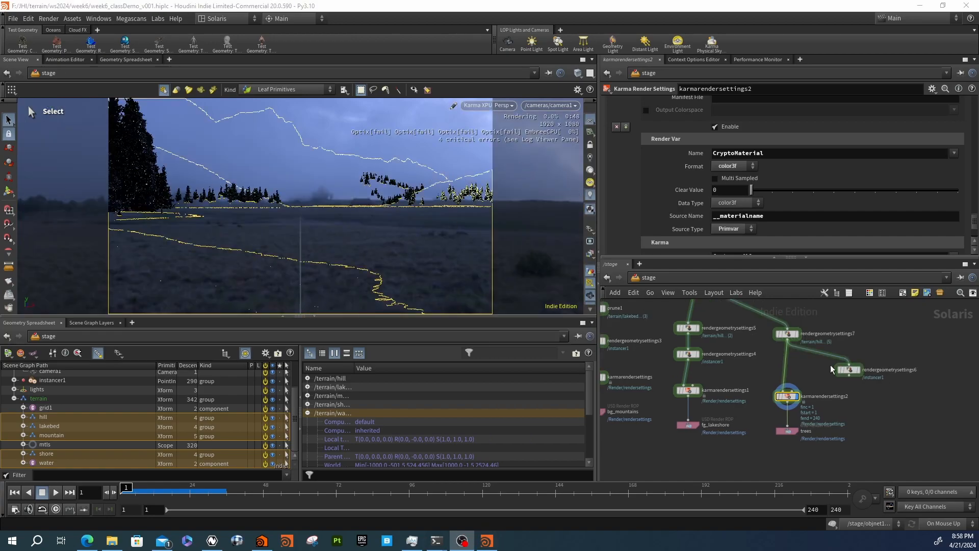
Select rendergeometrysettings6 beside the trees branch to show its settings for the /instancer1 primitives.
scroll(880, 381, "up", 3)
left_click_drag(827, 385, 849, 383)
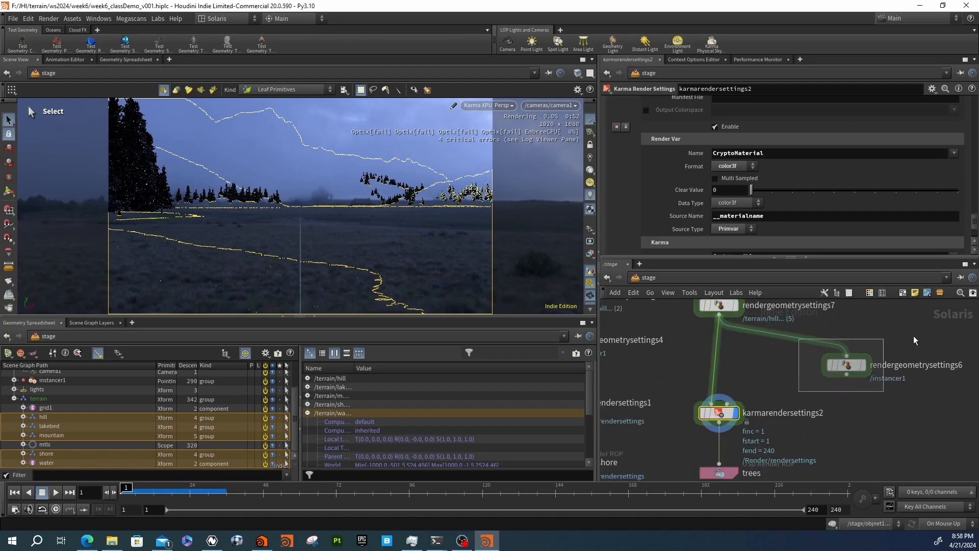
left_click_drag(909, 340, 908, 341)
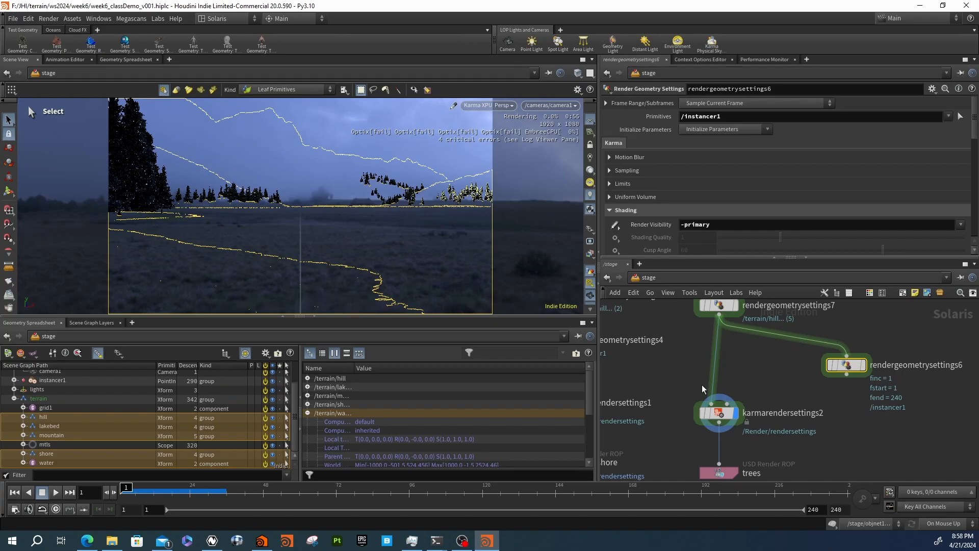
Line up the Karma render settings and render output nodes of the bg_mountains, fg_lakeshore and trees branches.
scroll(765, 398, "down", 5)
scroll(747, 411, "up", 4)
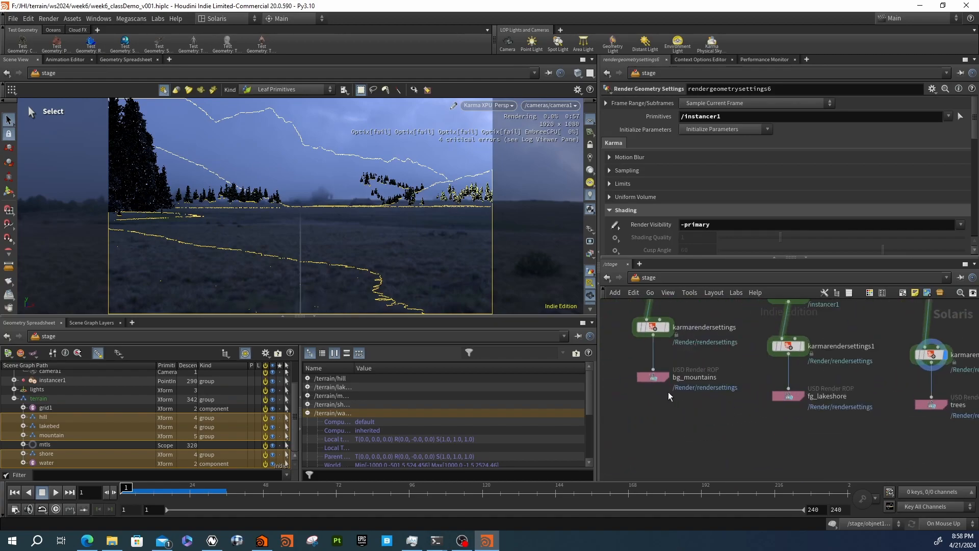
scroll(649, 373, "up", 1)
left_click_drag(649, 373, 647, 392)
left_click_drag(925, 398, 925, 392)
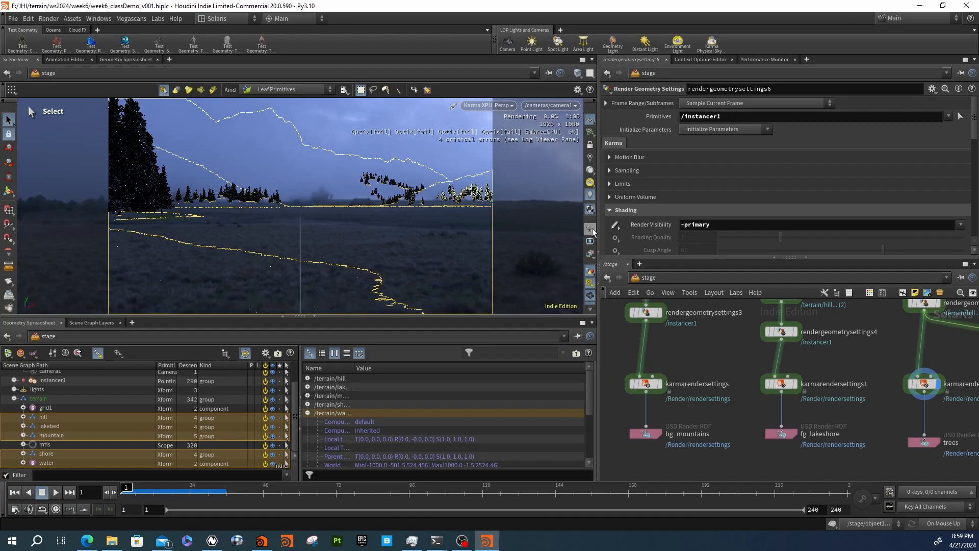
Display the combineddiffuse render output in the viewport, collapse the terrain group and clear the primitive selection.
left_click(590, 258)
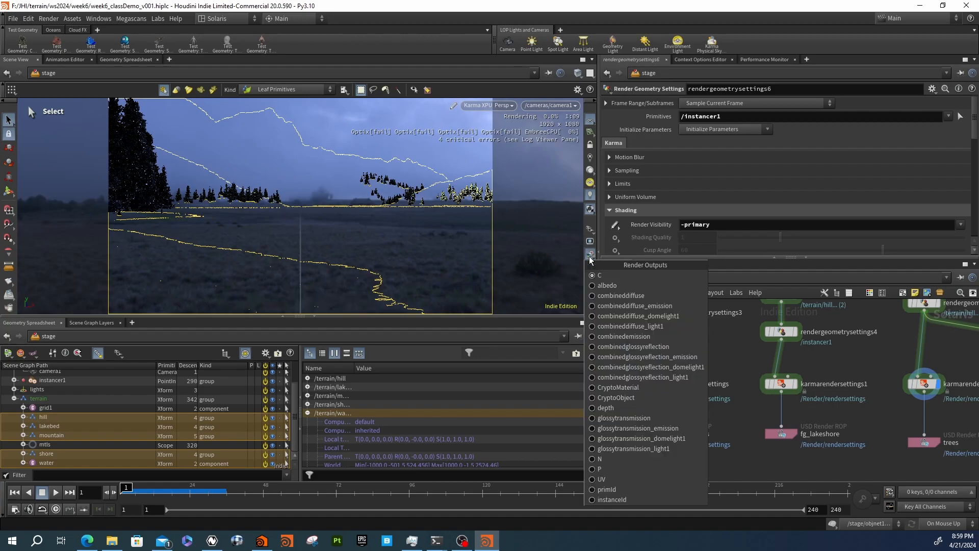
left_click(610, 296)
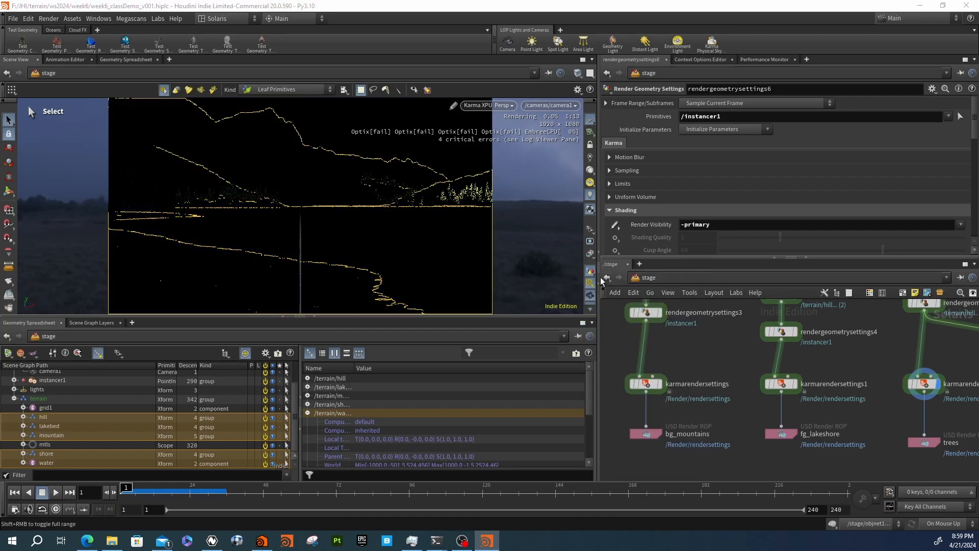
left_click(14, 398)
left_click(48, 452)
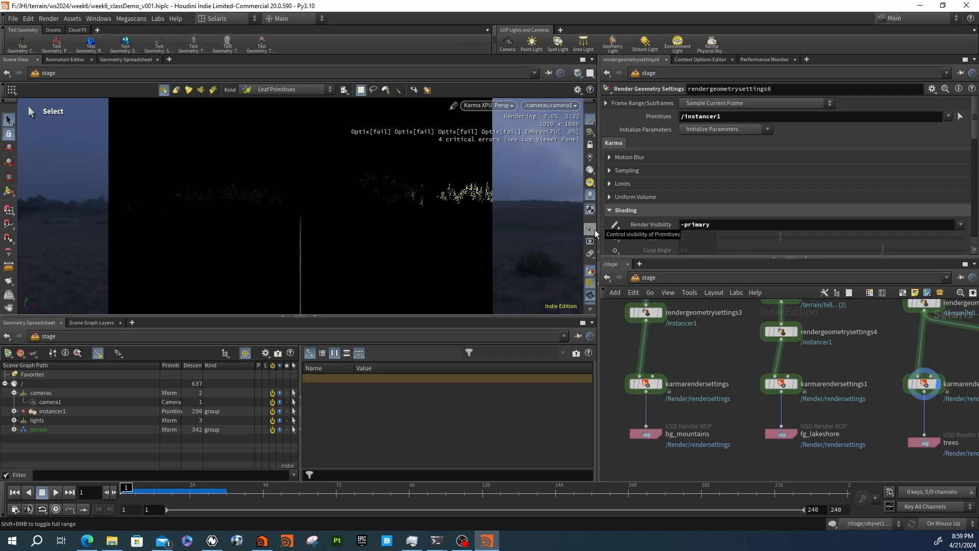
Display the albedo, depth and glossytransmission render outputs one after another in the viewport.
left_click(590, 253)
left_click(606, 276)
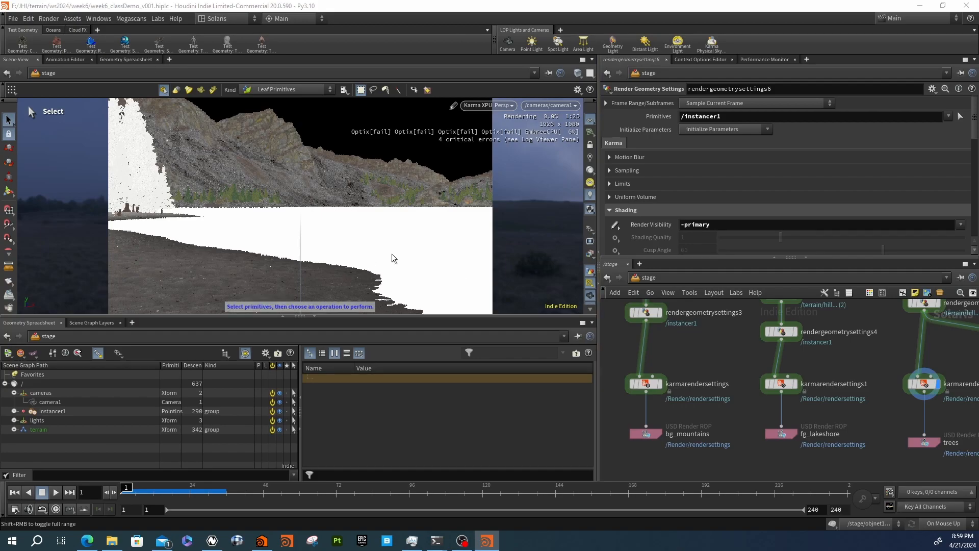
left_click(590, 253)
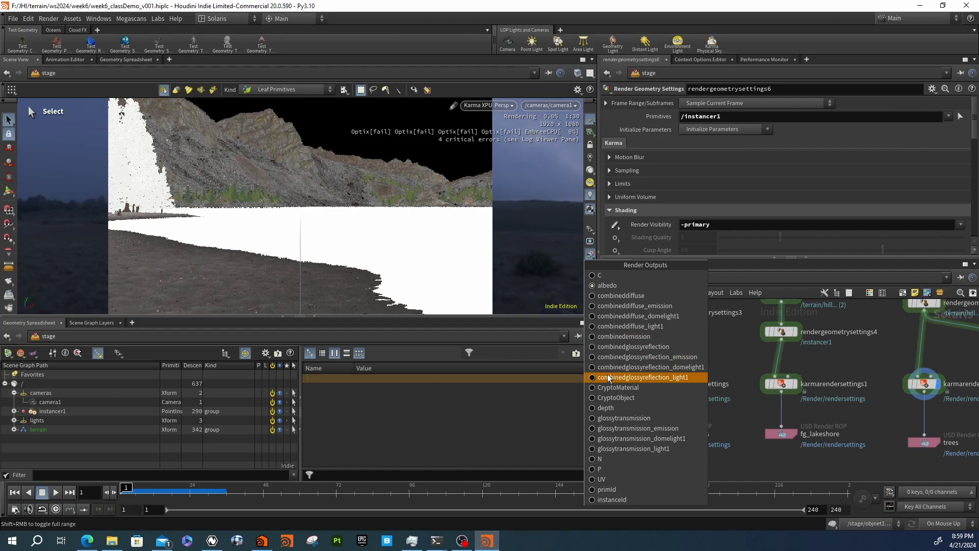
left_click(605, 408)
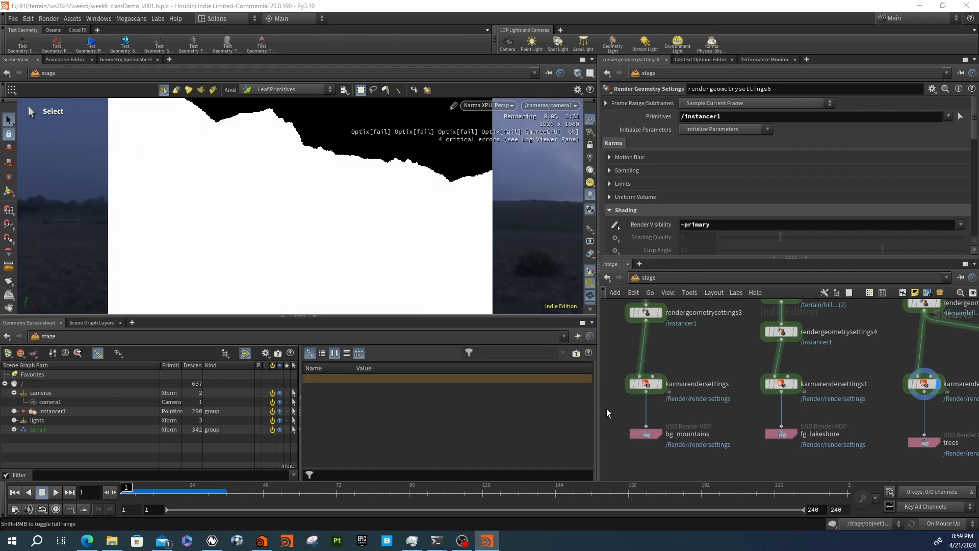
left_click(591, 254)
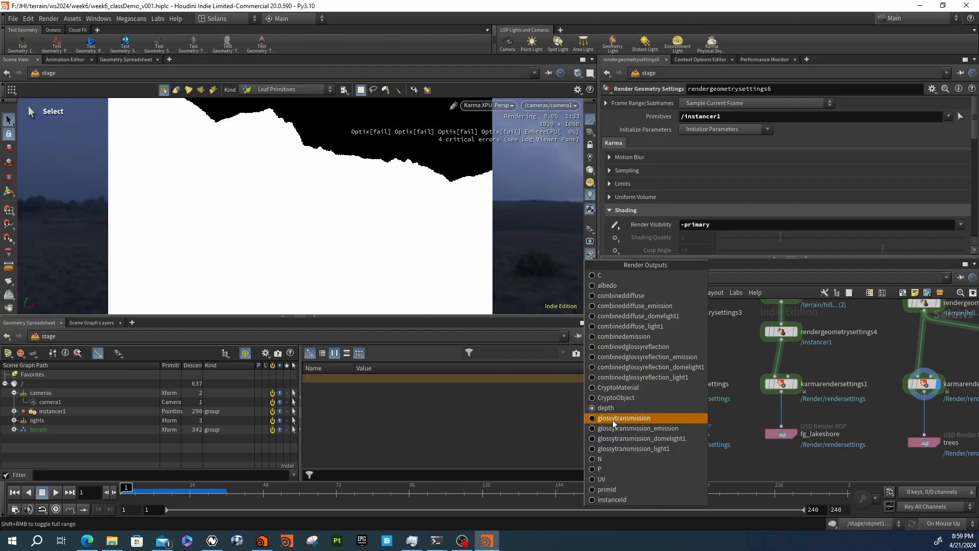
left_click(608, 428)
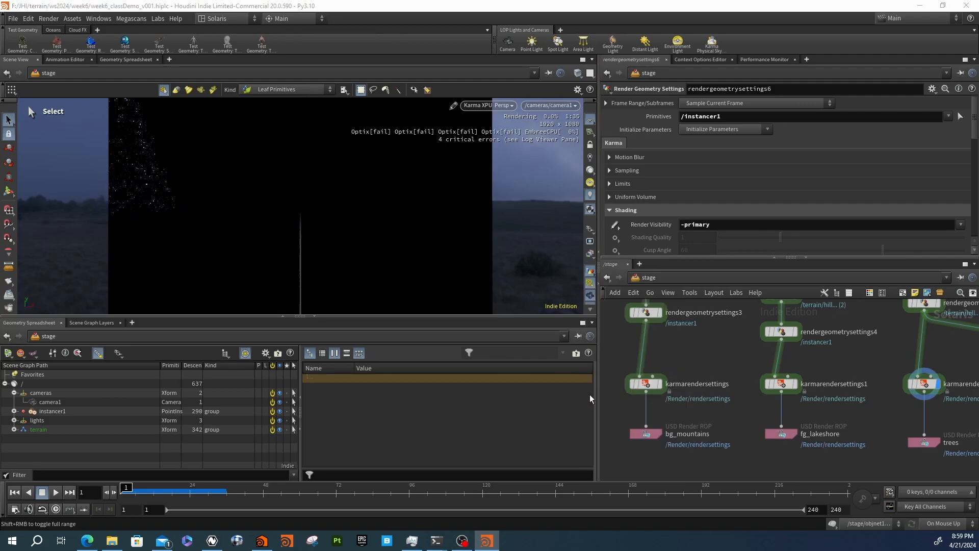
Check the per-light render outputs glossytransmission_domelight1, combineddiffuse_domelight1 and combineddiffuse_light1 in the viewport.
left_click(592, 254)
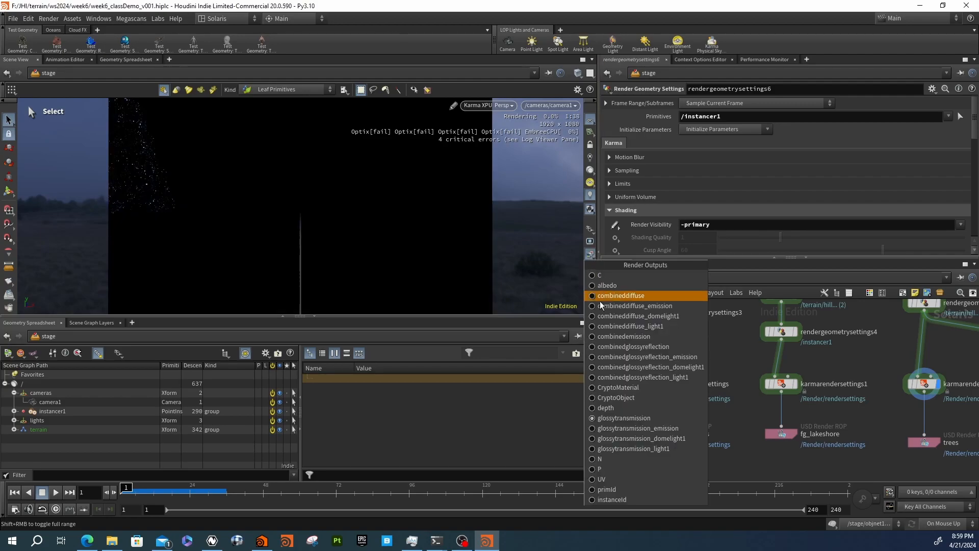
left_click(632, 439)
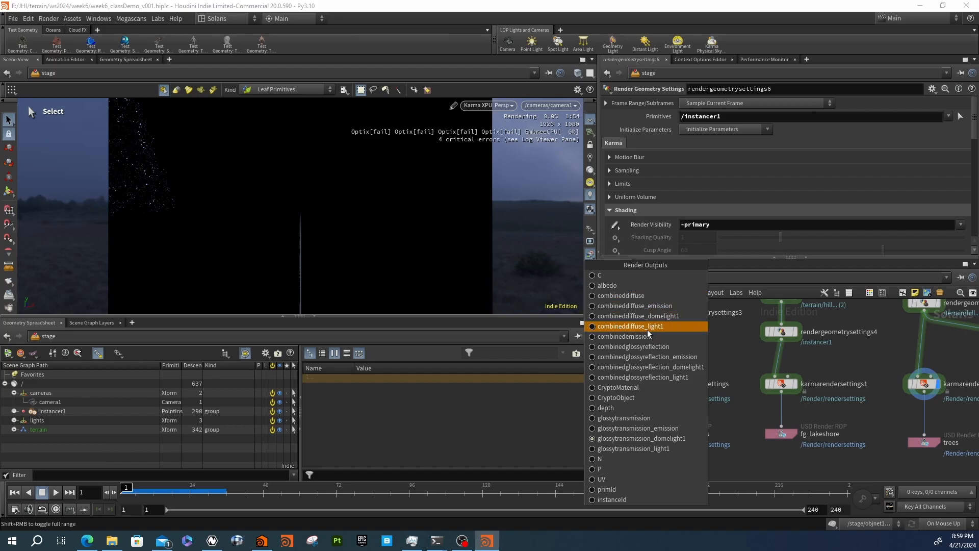
left_click(650, 317)
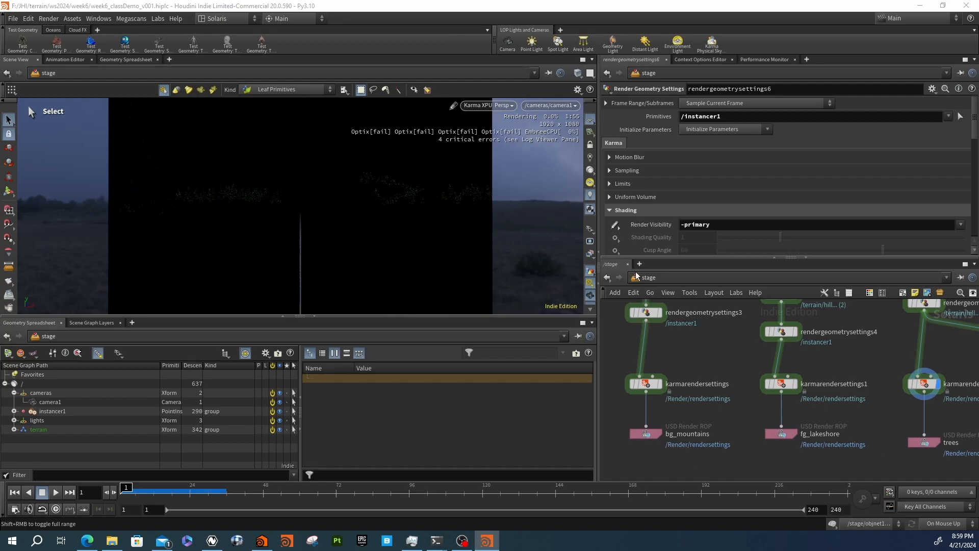
left_click(591, 255)
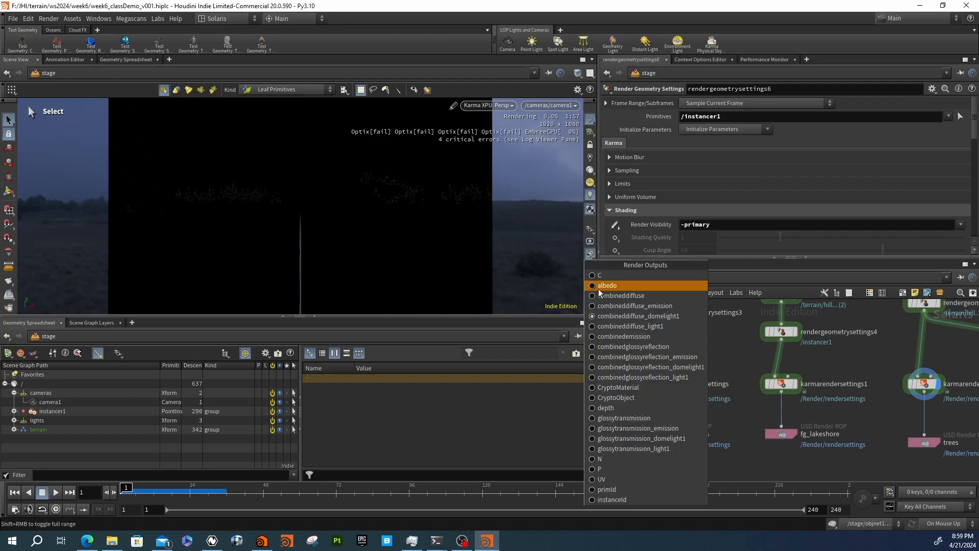
left_click(620, 329)
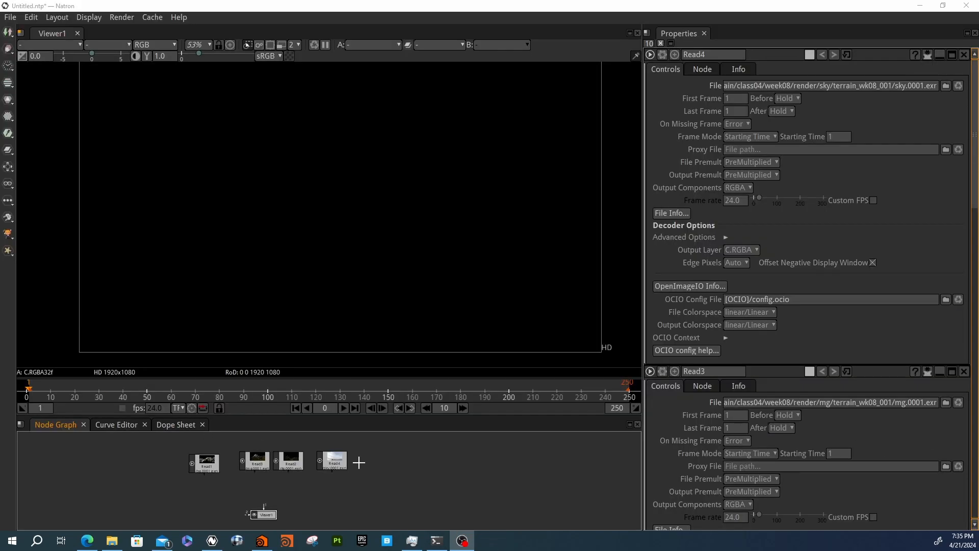
In Natron, enlarge the node graph area and arrange the bg, mg, fg and sky Read nodes in one row.
middle_click_drag(353, 476, 375, 472)
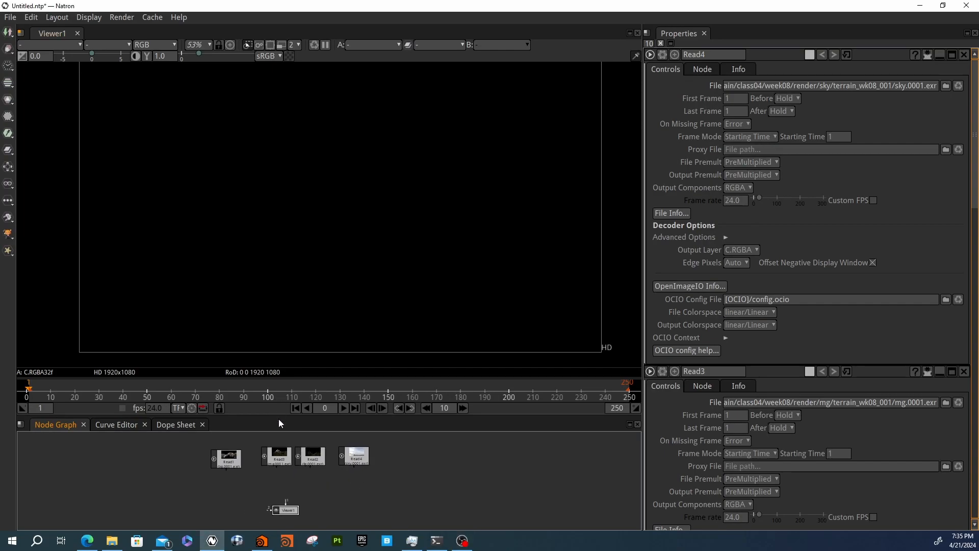
left_click_drag(277, 415, 277, 338)
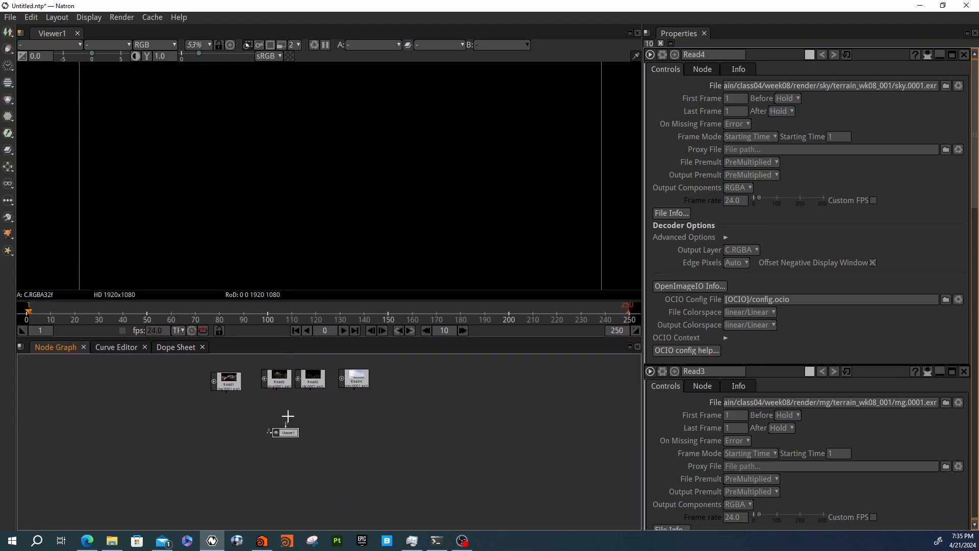
scroll(256, 397, "up", 3)
left_click_drag(300, 377, 273, 388)
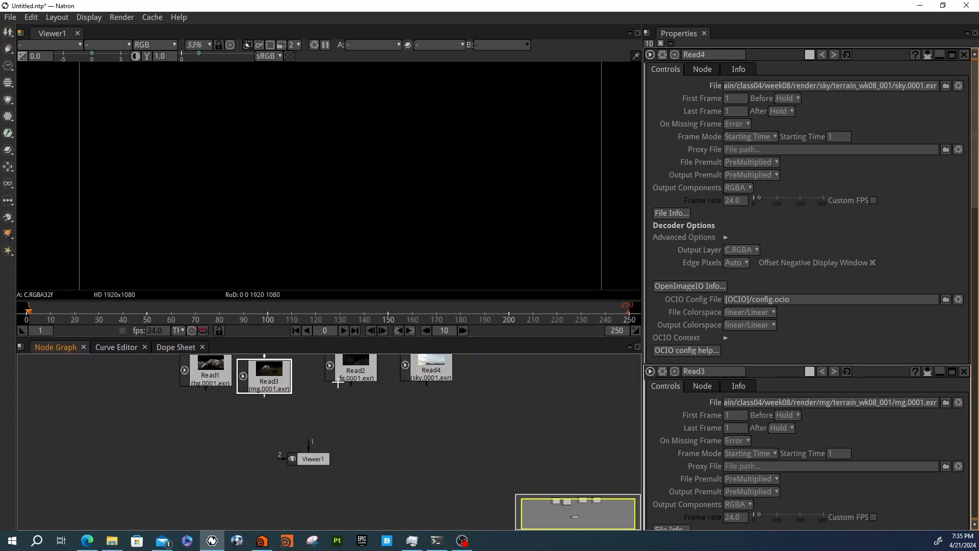
left_click_drag(343, 376, 324, 394)
left_click_drag(428, 370, 413, 383)
left_click_drag(332, 385, 349, 379)
left_click_drag(258, 373, 228, 384)
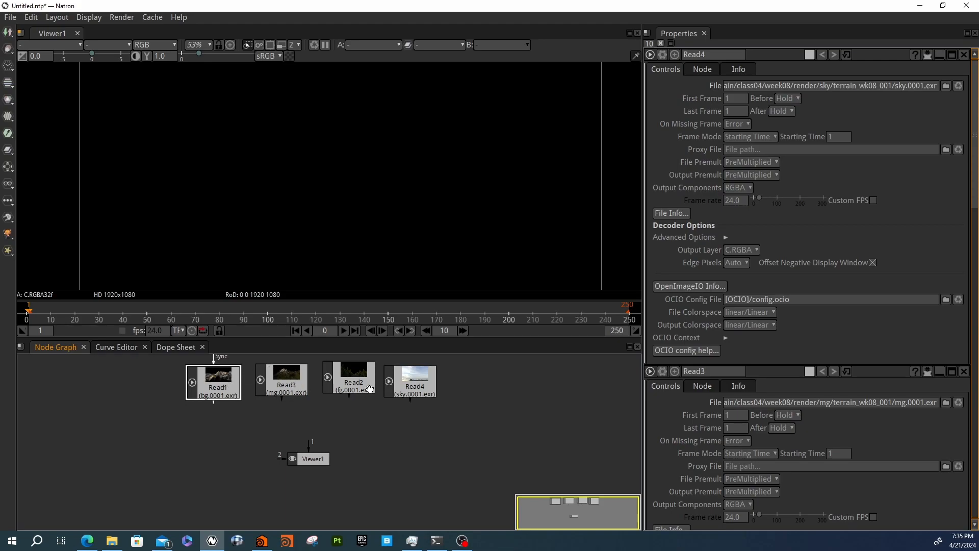
left_click_drag(417, 389, 427, 388)
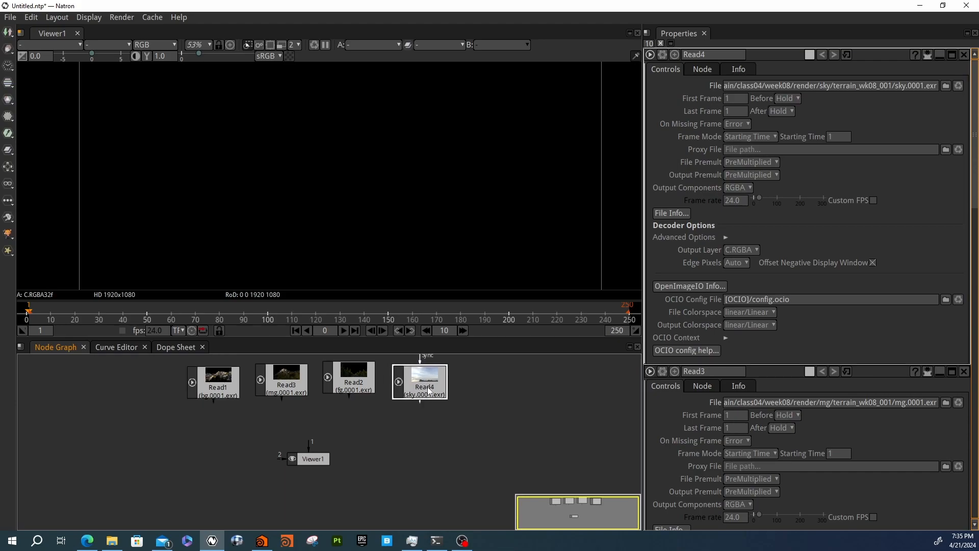
View the sky, fg, mg and bg Read nodes one after another through Viewer1.
key("1")
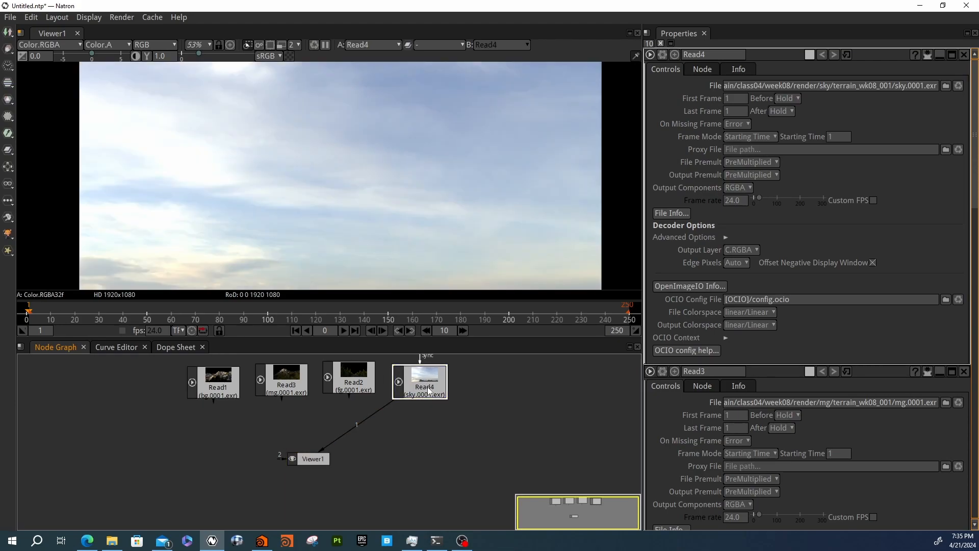
left_click(366, 386)
key("1")
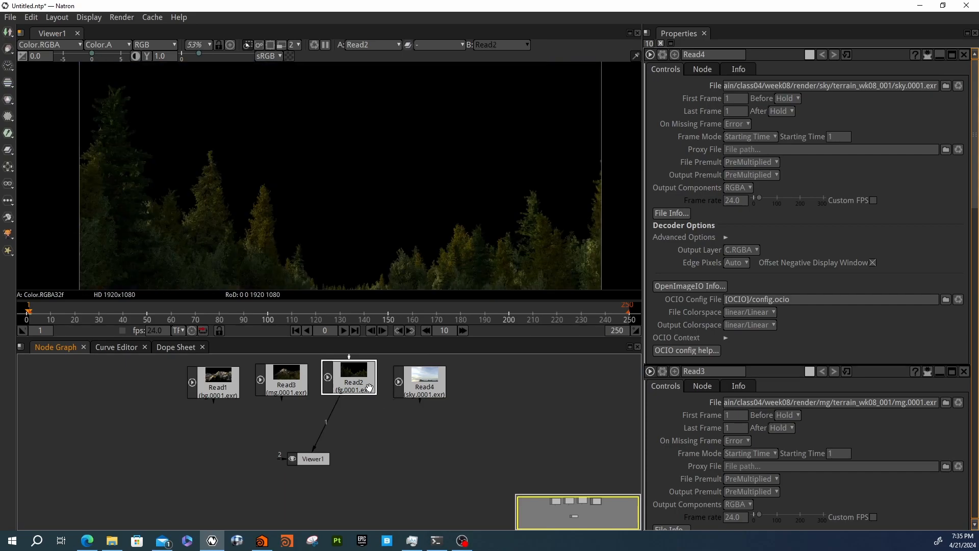
scroll(323, 245, "down", 4)
left_click(296, 388)
key("1")
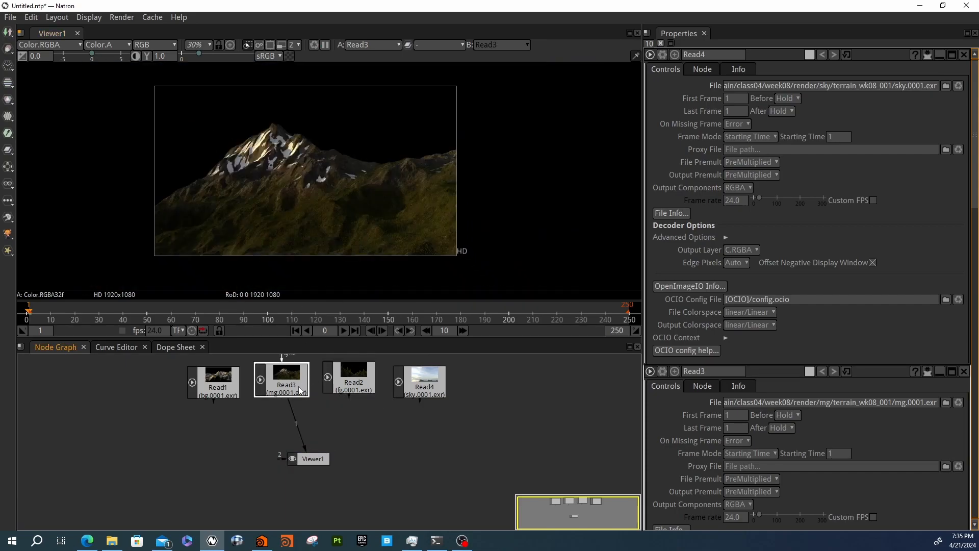
left_click(235, 378)
key("1")
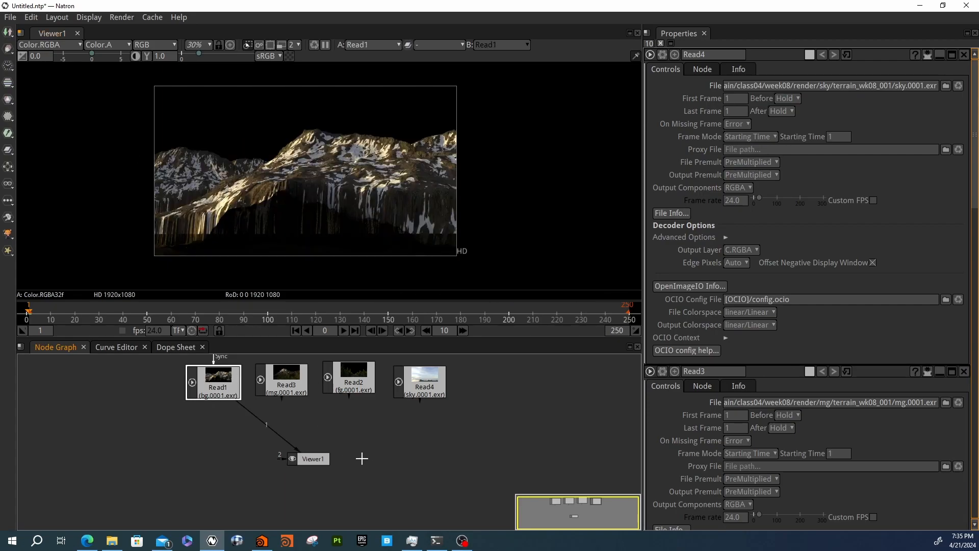
Add a Merge node below the Read nodes, connect its B input to the sky Read4 node and view it in Viewer1.
left_click_drag(301, 459, 263, 527)
left_click(381, 440)
key("m")
left_click_drag(402, 456, 372, 460)
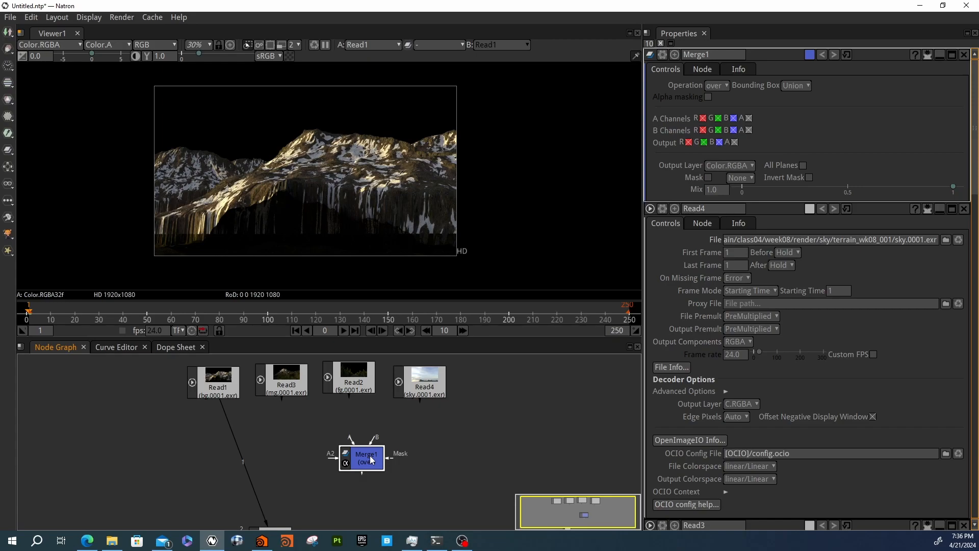
left_click_drag(372, 460, 392, 461)
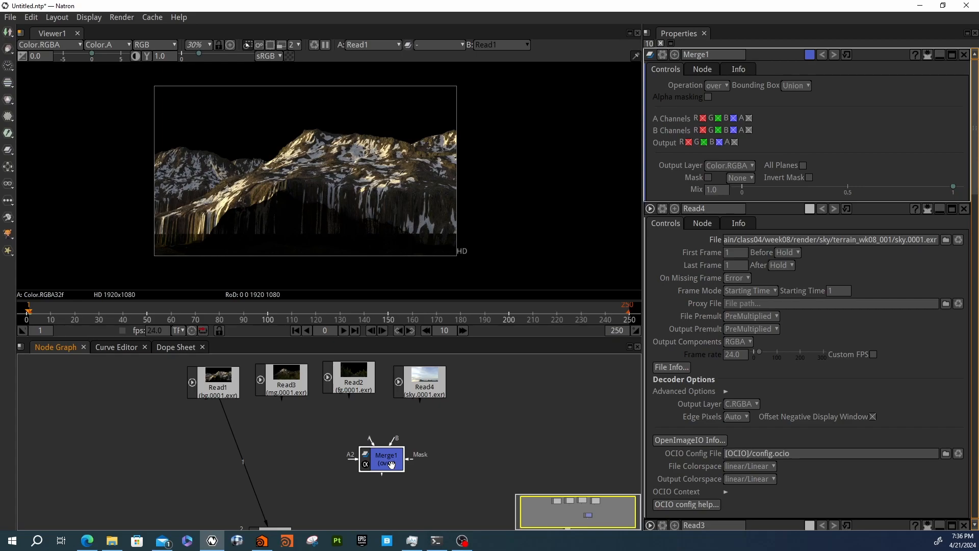
left_click_drag(392, 445, 420, 387)
left_click_drag(371, 462, 388, 461)
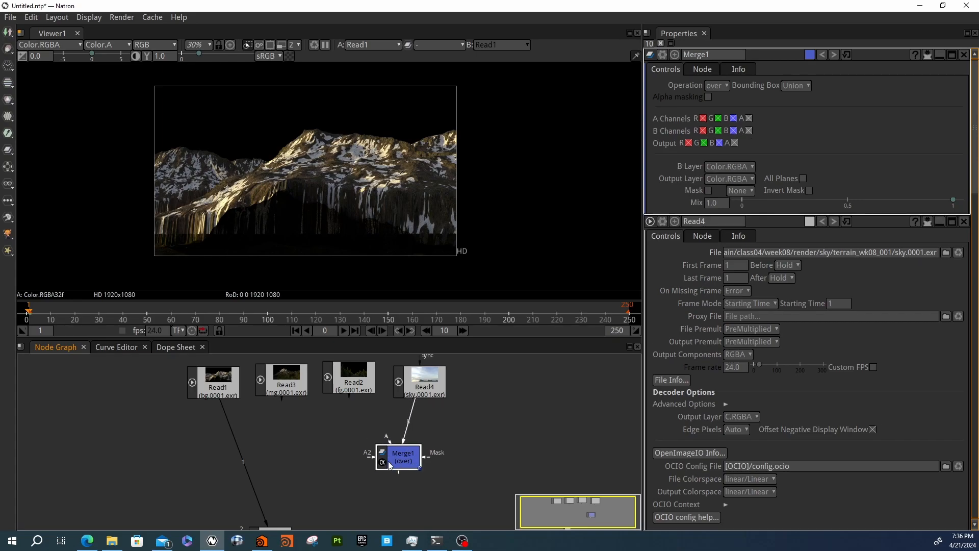
key("1")
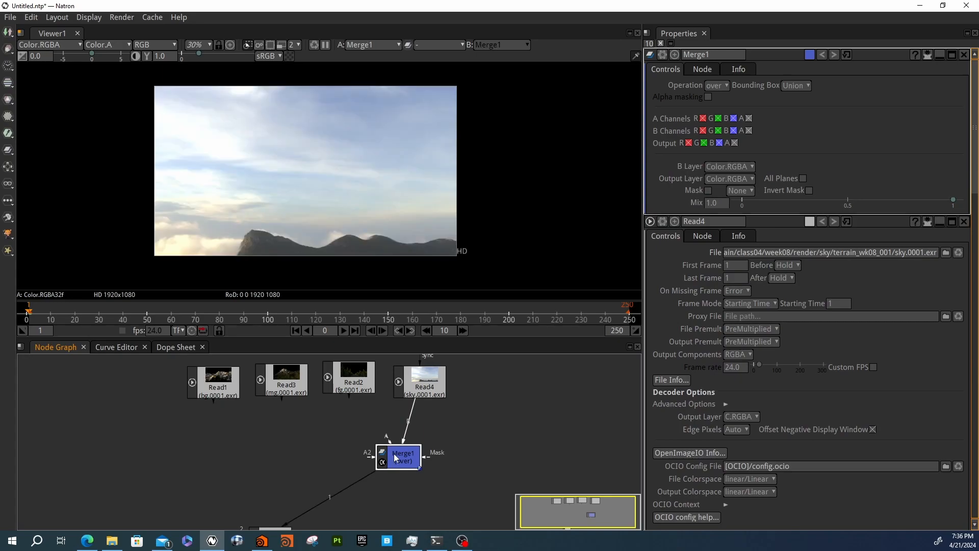
Connect the A input of Merge1 to the bg Read1 node and rearrange the Read nodes so Read1 sits beside Read4.
left_click_drag(390, 441, 214, 401)
left_click_drag(285, 381, 134, 386)
left_click_drag(324, 391, 118, 462)
left_click_drag(205, 392, 343, 393)
left_click_drag(151, 443, 293, 381)
middle_click_drag(299, 452, 307, 423)
left_click(397, 434)
left_click_drag(414, 451, 393, 481)
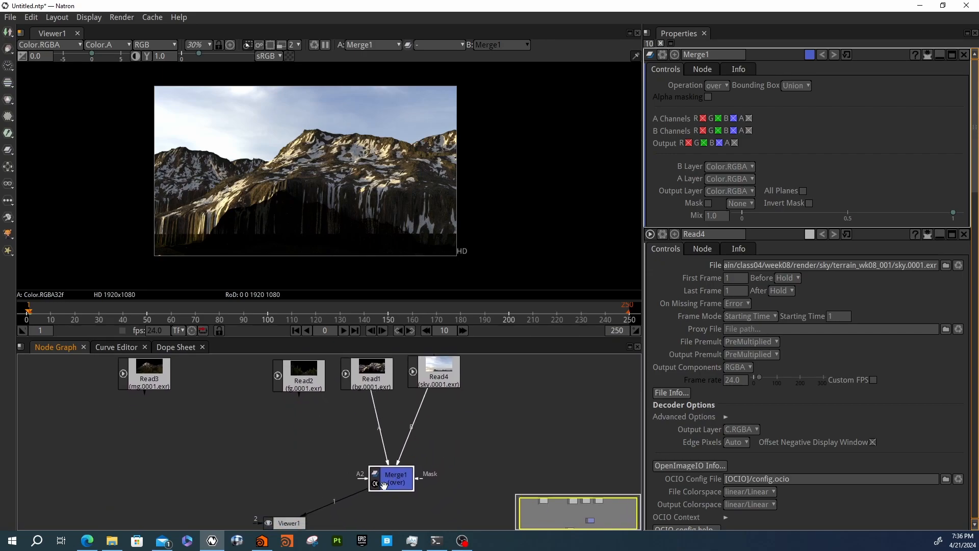
Move Viewer1 far below Merge1 to free space in the node graph.
middle_click_drag(379, 488, 383, 453)
left_click_drag(384, 454, 388, 436)
middle_click_drag(412, 452, 375, 465)
scroll(319, 482, "down", 3)
left_click_drag(264, 475, 278, 498)
middle_click_drag(342, 494, 372, 458)
left_click_drag(310, 466, 332, 514)
middle_click_drag(373, 496, 386, 448)
left_click_drag(344, 463, 353, 502)
middle_click_drag(387, 384, 374, 466)
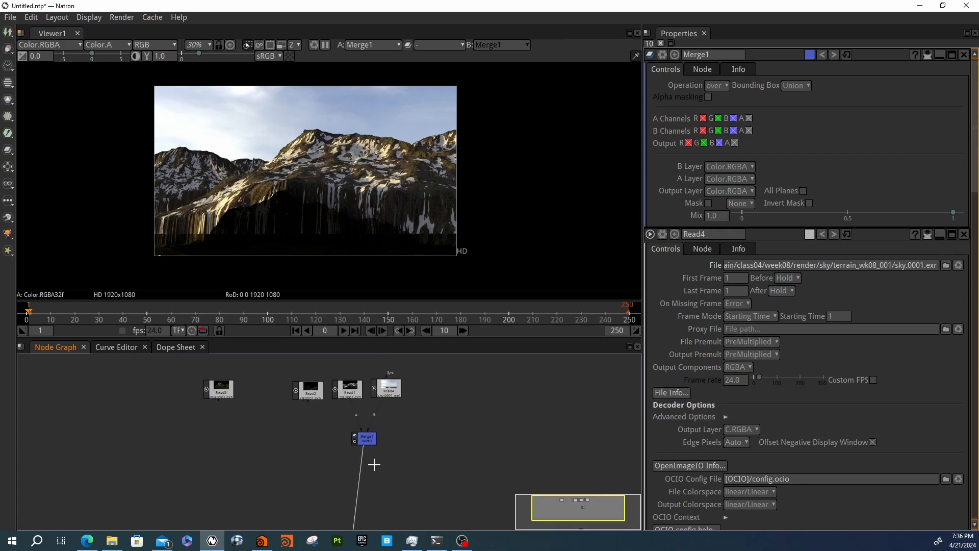
Place the mg Read3 node close to the other Read nodes and connect the A2 input of Merge1 to it.
left_click_drag(220, 391, 276, 399)
left_click(311, 394)
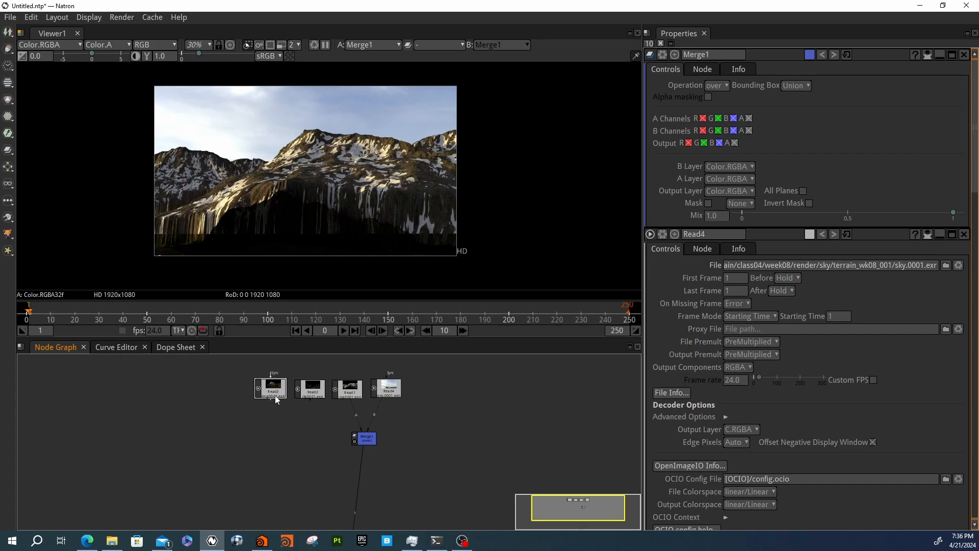
left_click(366, 441)
scroll(352, 441, "up", 3)
left_click_drag(367, 490, 236, 408)
Reorder the Read nodes as fg, mg, bg, sky and connect the A3 input of Merge1 to the fg Read2 node.
left_click_drag(307, 402, 162, 401)
left_click_drag(239, 402, 299, 405)
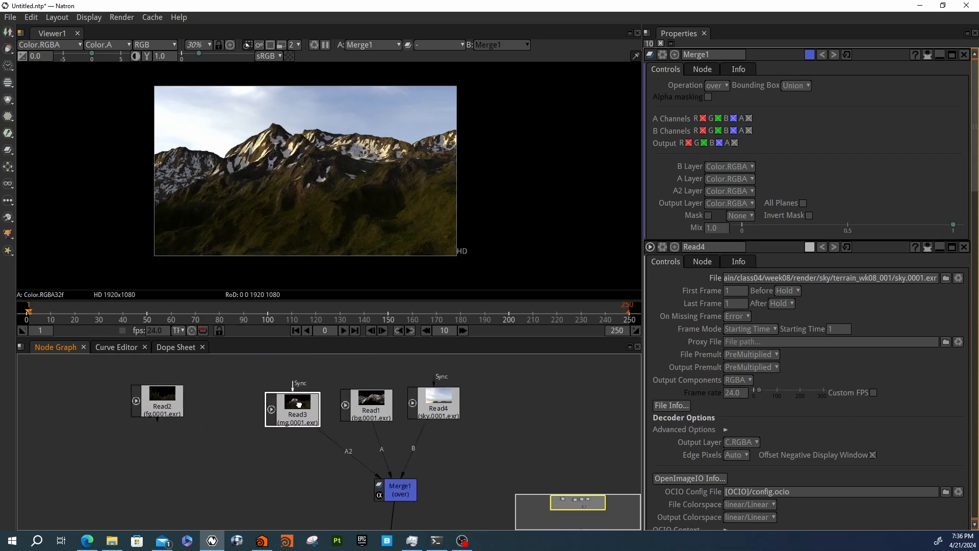
left_click_drag(173, 401, 233, 408)
left_click_drag(378, 486, 210, 419)
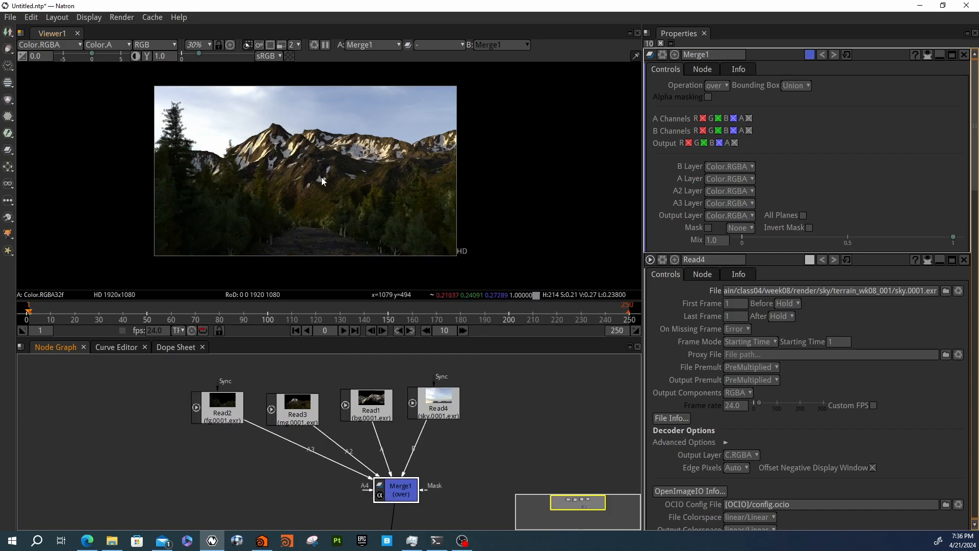
View the bg Read1, mg Read3, fg Read2 and sky Read4 layers one after another in the viewer.
left_click(373, 416)
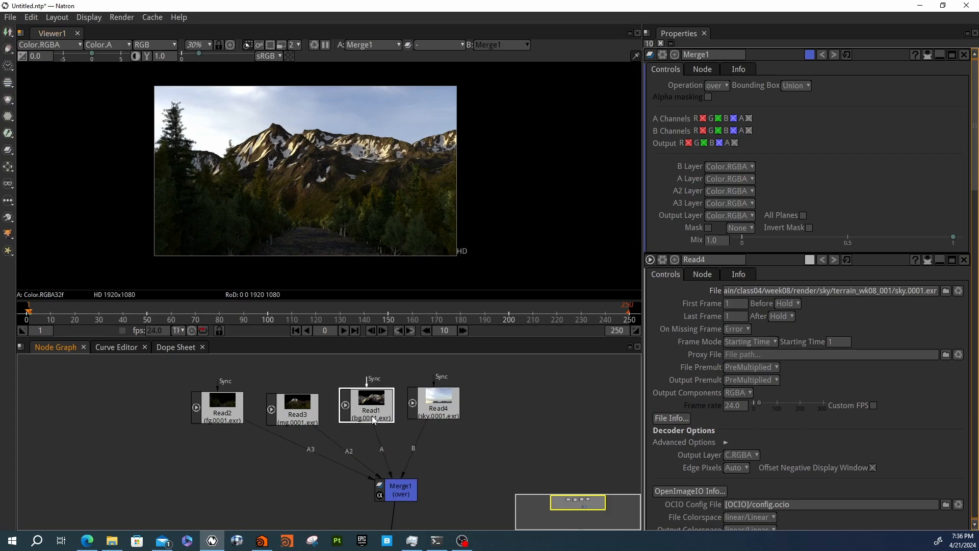
key("1")
left_click(301, 417)
key("1")
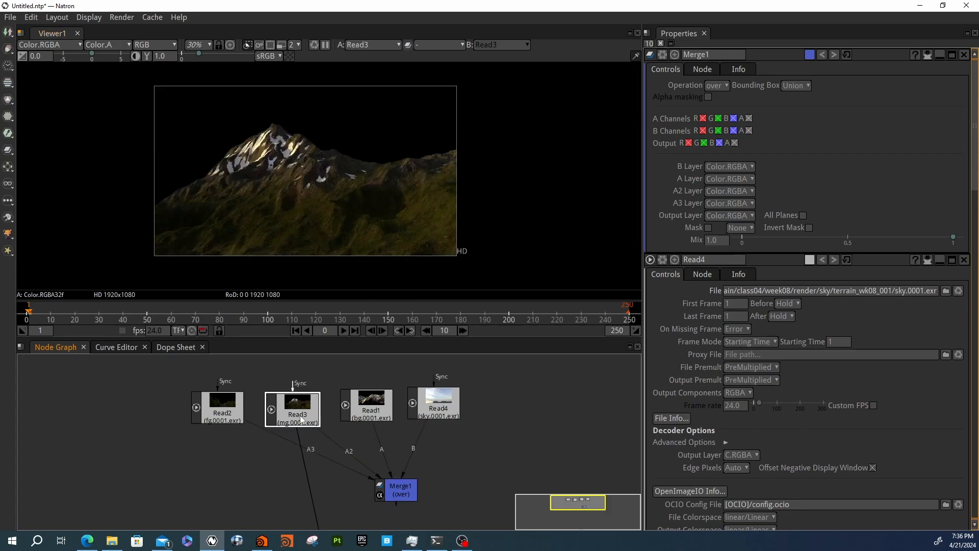
left_click(239, 411)
key("1")
left_click(456, 406)
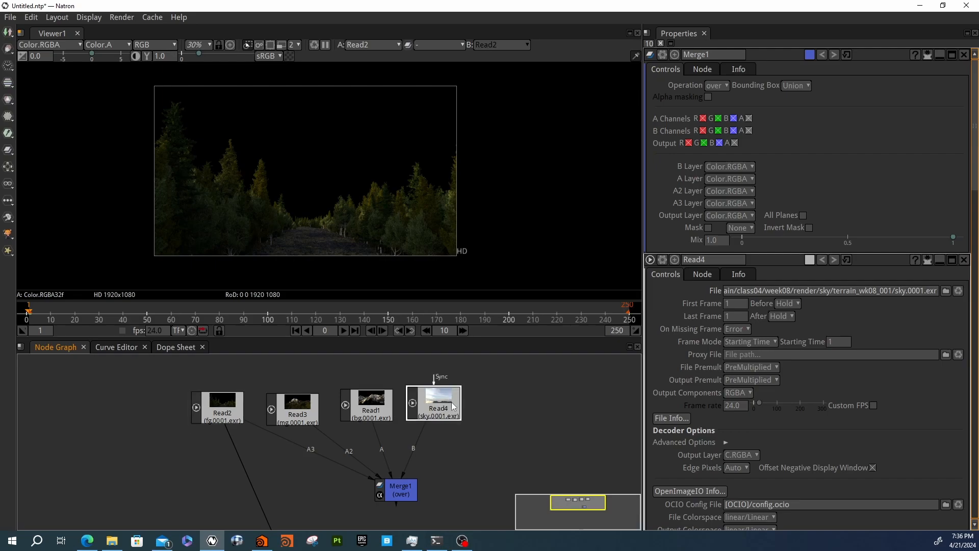
key("1")
View the Merge1 result and examine the layered mountains and trees up close.
left_click(403, 487)
key("1")
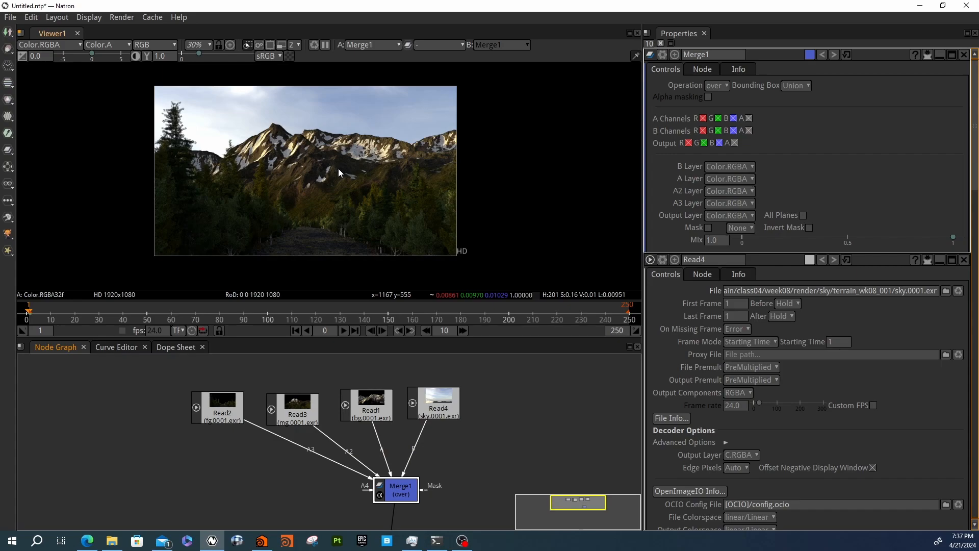
scroll(349, 225, "up", 10)
middle_click_drag(466, 217, 327, 240)
scroll(273, 219, "down", 3)
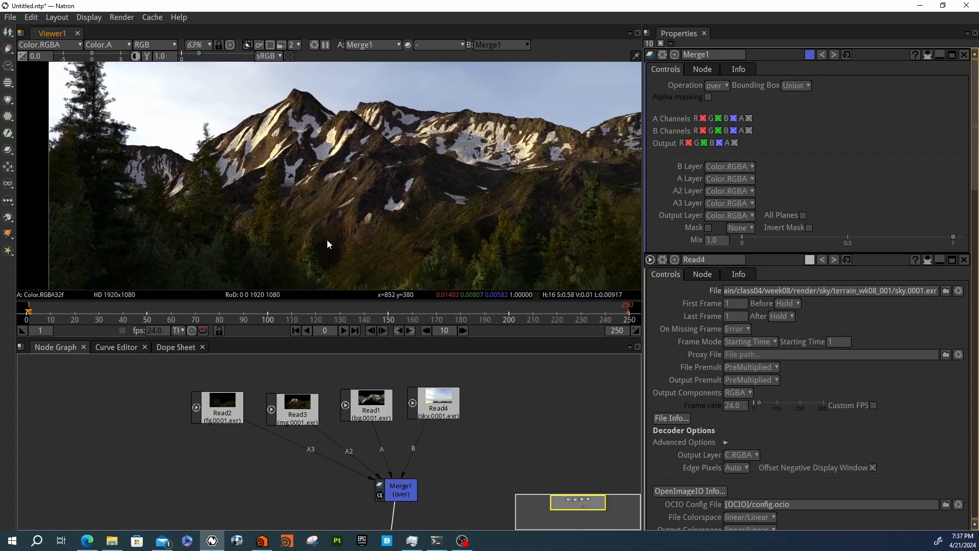
middle_click_drag(355, 204, 337, 193)
scroll(308, 200, "down", 3)
Move Merge1 far below the row of Read nodes to open up space between them.
scroll(442, 432, "down", 3)
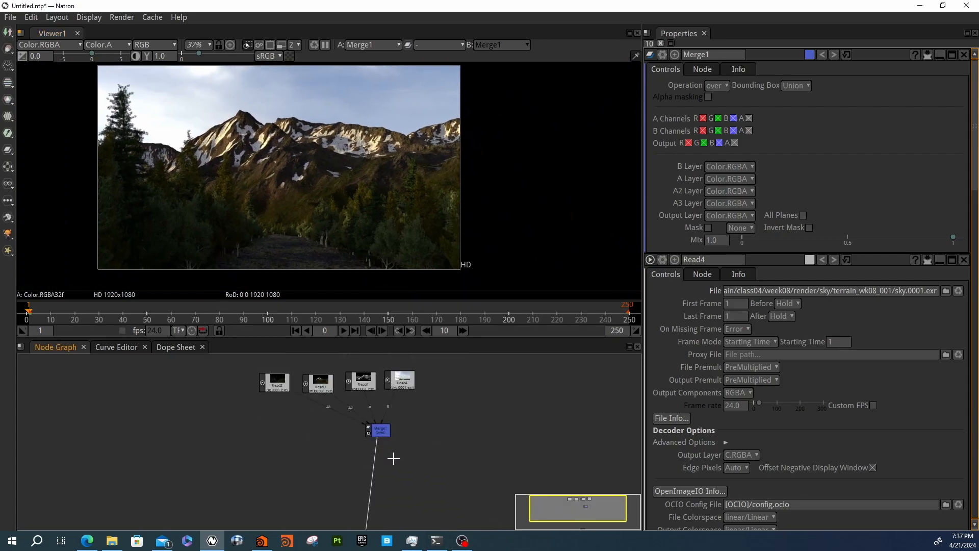
left_click_drag(379, 434, 340, 495)
middle_click_drag(383, 482, 404, 422)
left_click_drag(389, 484, 362, 490)
middle_click_drag(419, 419, 413, 484)
left_click_drag(367, 461, 368, 512)
middle_click_drag(418, 413, 430, 499)
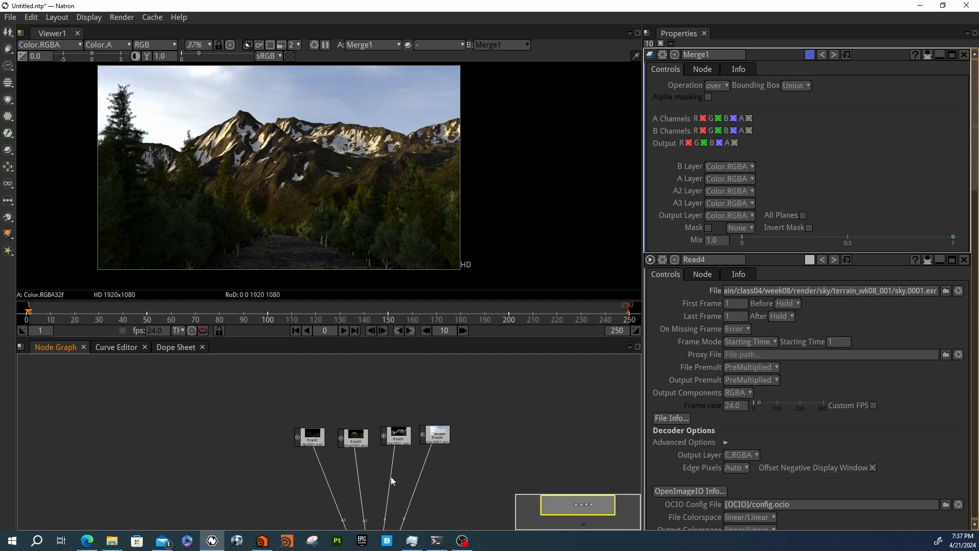
View the fg Read2 and bg Read1 layers, and inspect Read1's P.xyZ and depth.Z passes in the viewer.
left_click(308, 435)
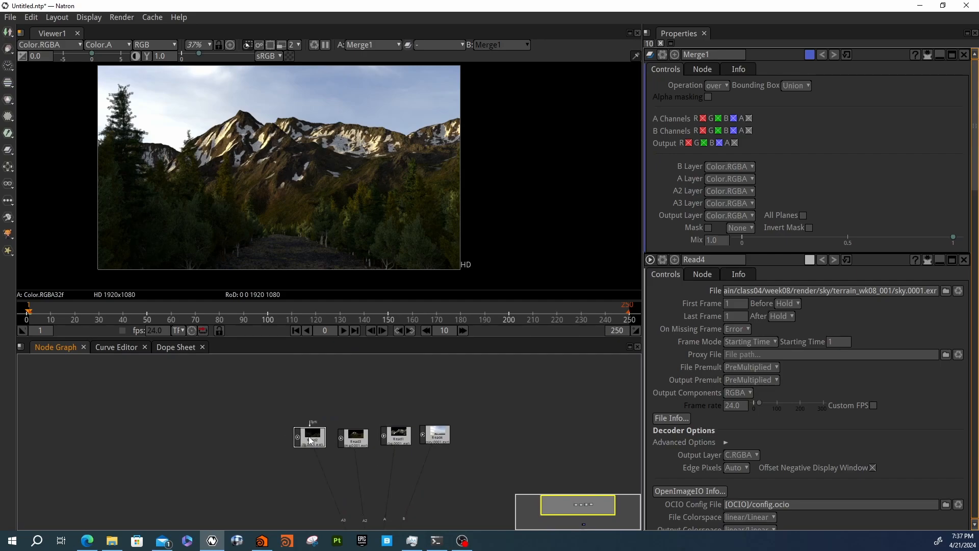
key("1")
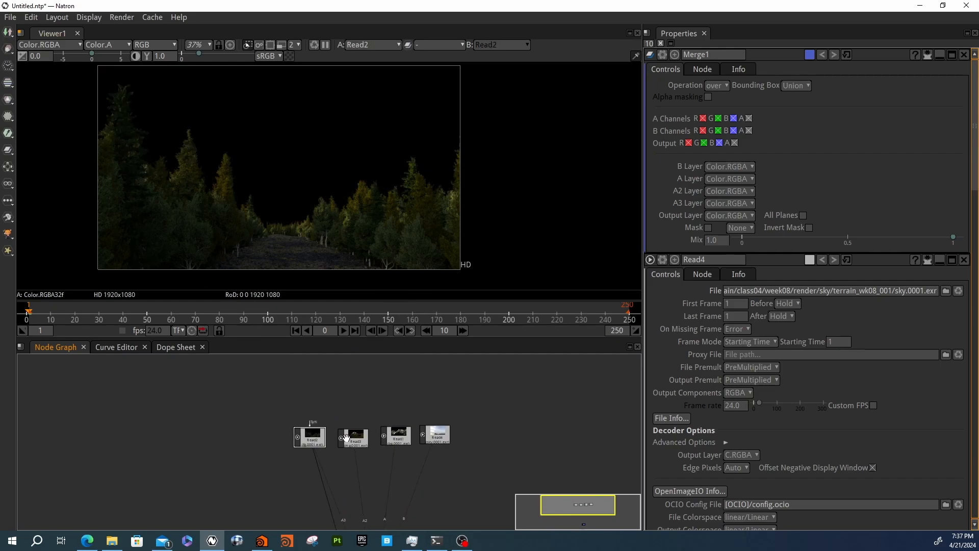
left_click(396, 437)
key("1")
left_click(41, 47)
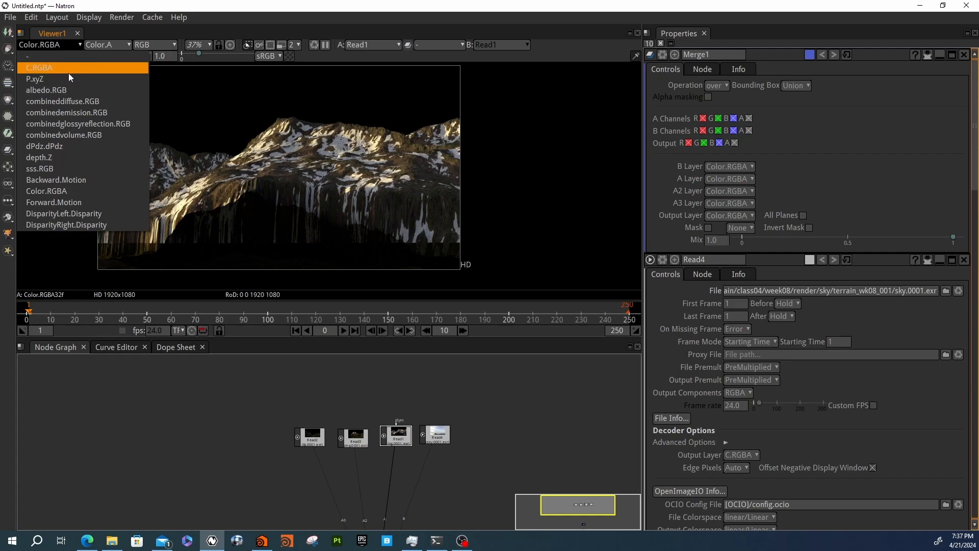
left_click(45, 79)
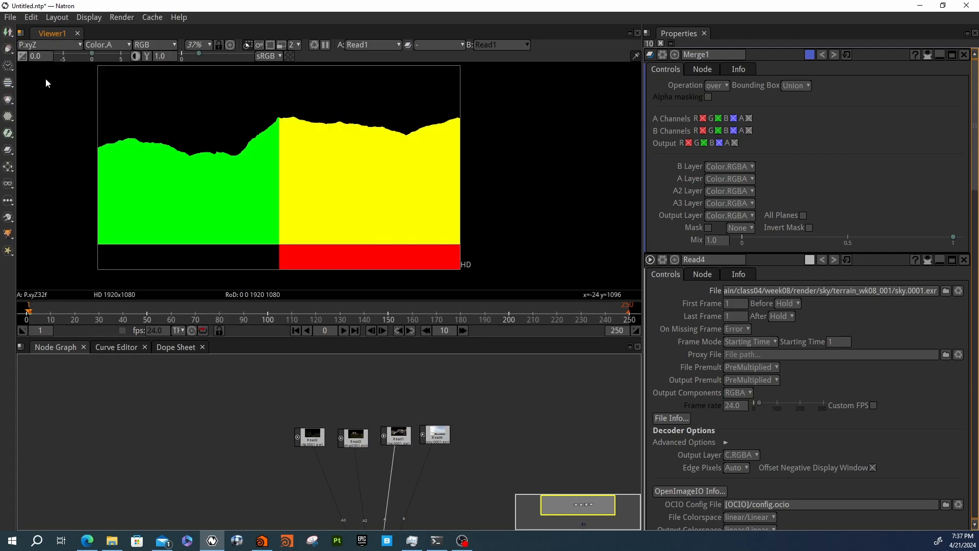
left_click(45, 45)
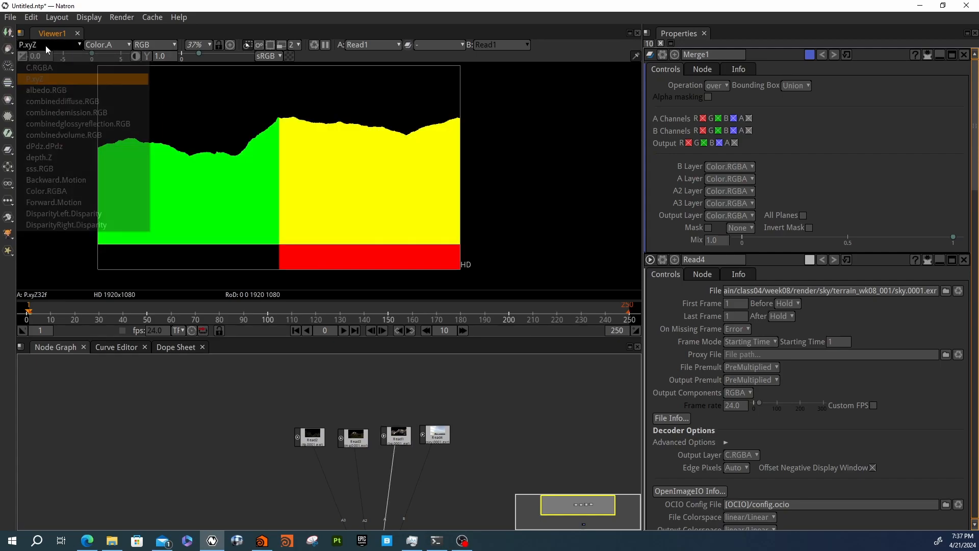
left_click(56, 158)
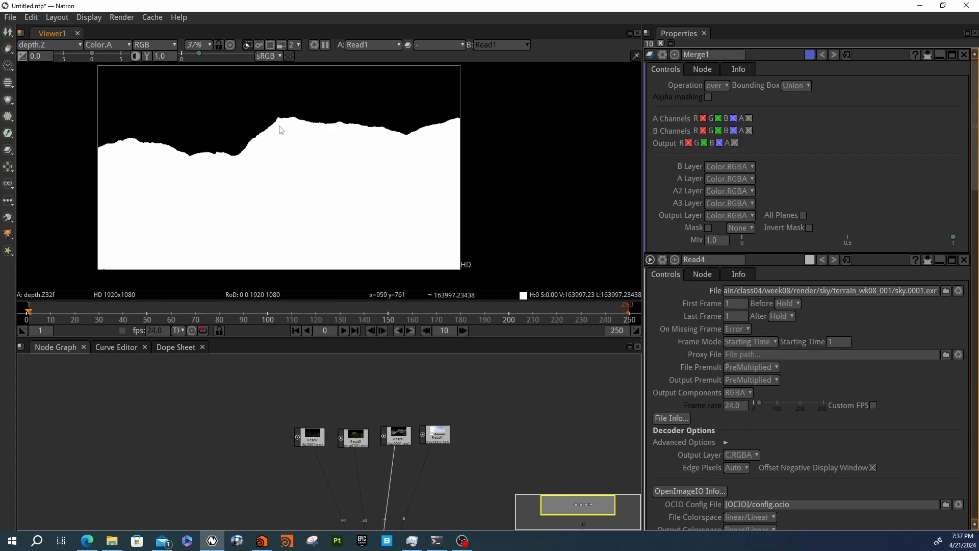
View Merge1's output, checking the P.xyZ layer and the C.RGBA layer with RGB display channels.
scroll(433, 446, "down", 4)
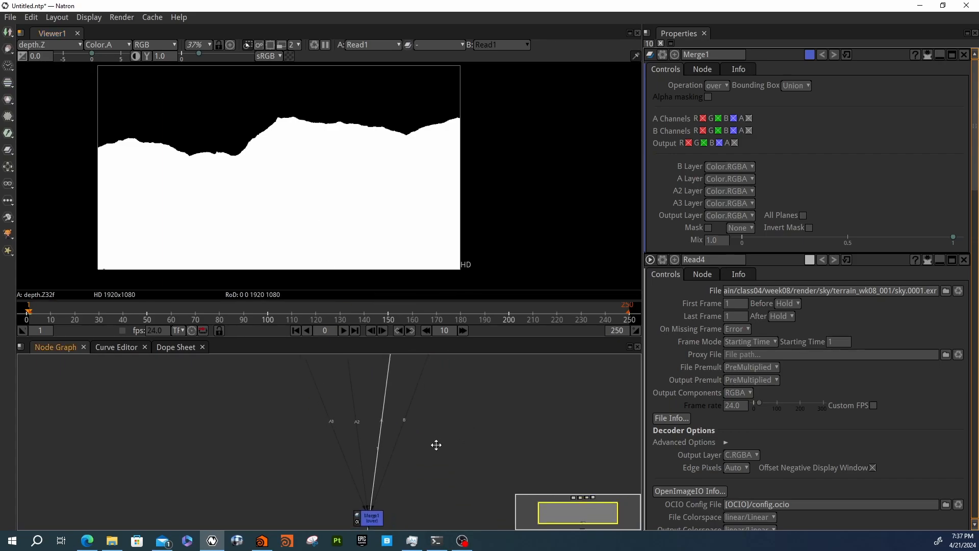
left_click(371, 516)
key("1")
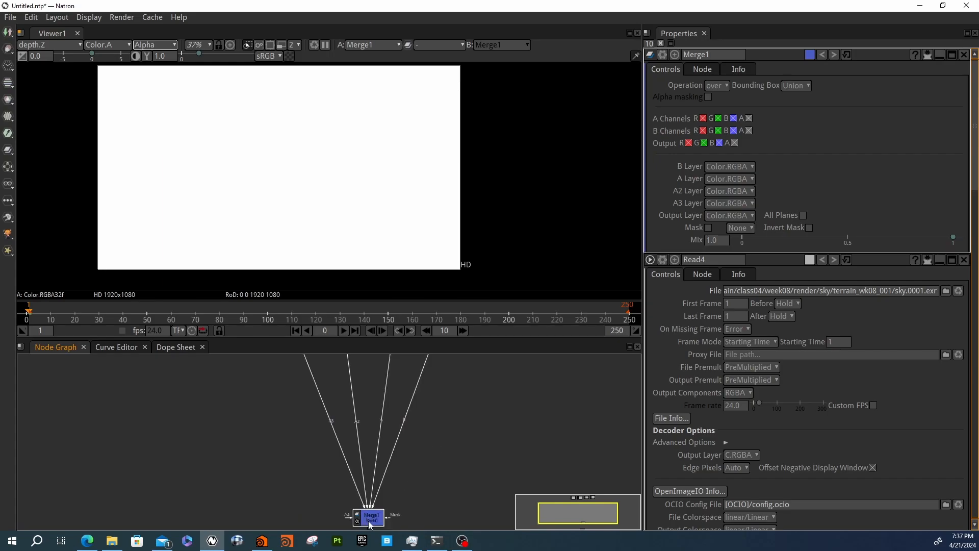
scroll(282, 153, "down", 5)
scroll(282, 154, "down", 1)
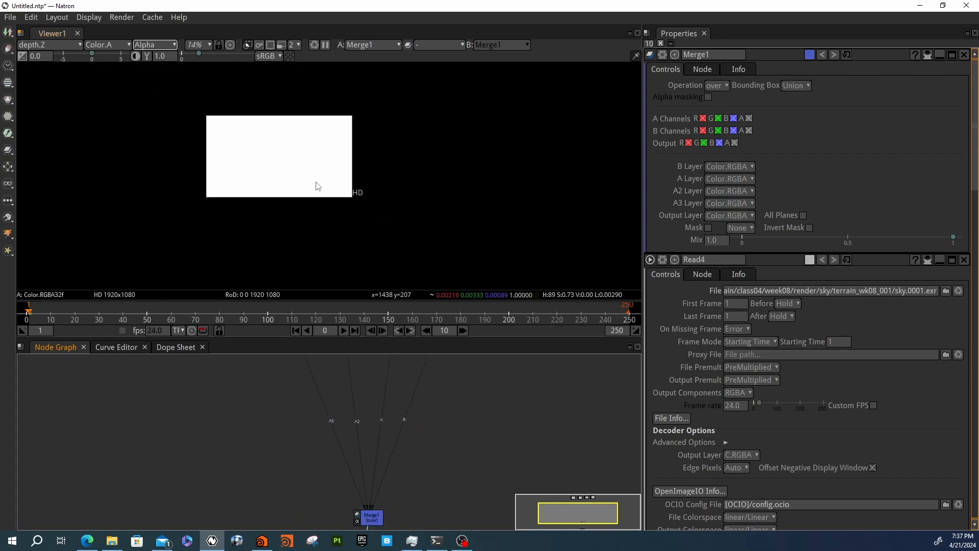
left_click(62, 42)
left_click(50, 79)
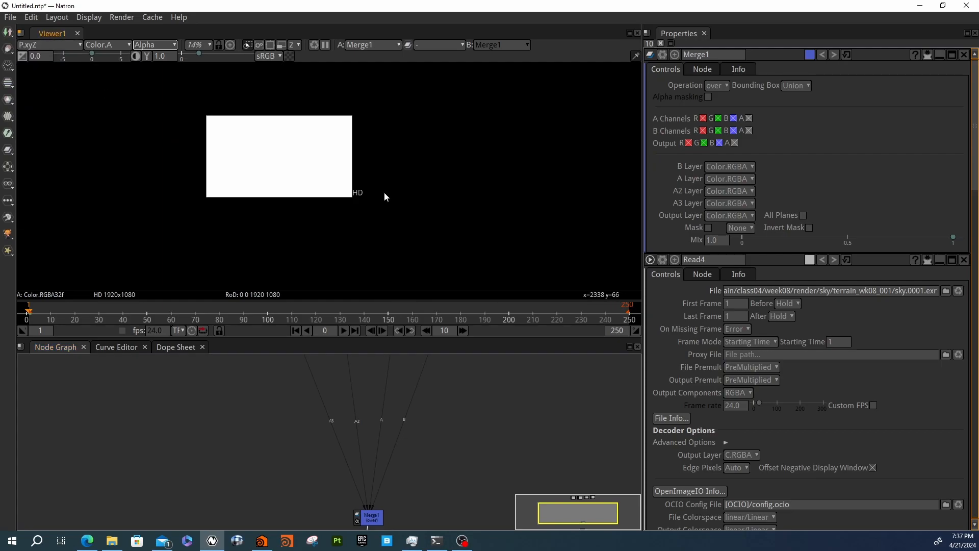
left_click(51, 44)
left_click(46, 79)
left_click(175, 53)
left_click(162, 69)
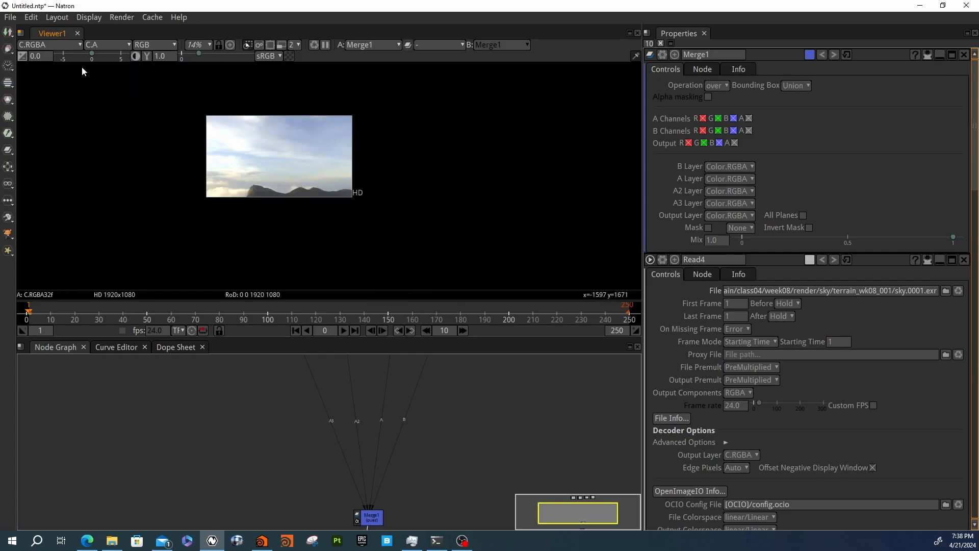
Move Merge1 back up closer to the row of Read nodes.
middle_click_drag(408, 527, 404, 465)
left_click(369, 455)
middle_click_drag(431, 406, 415, 500)
scroll(413, 471, "down", 3)
scroll(268, 414, "up", 2)
middle_click_drag(268, 414, 352, 351)
scroll(332, 521, "up", 3)
left_click_drag(339, 488, 359, 403)
middle_click_drag(392, 404, 380, 385)
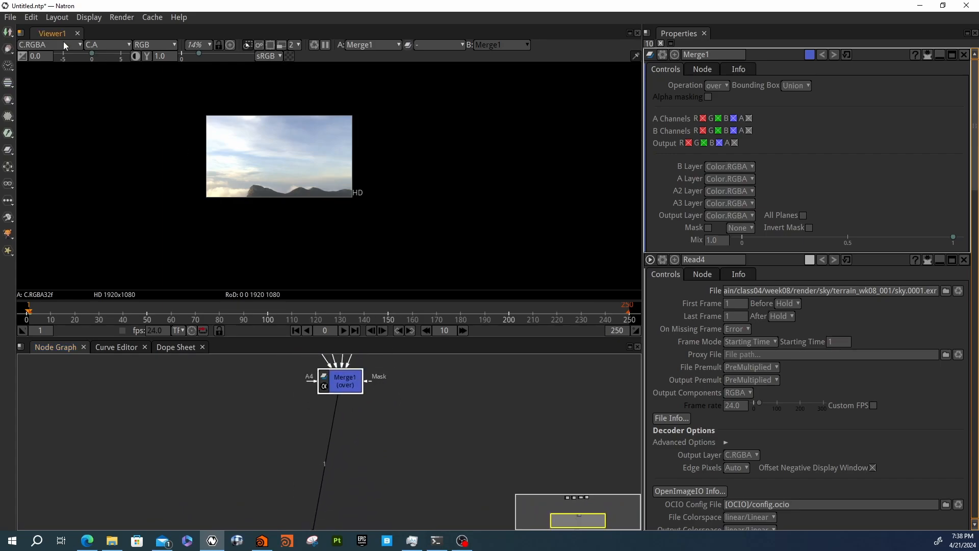
Return the viewer to the Color.RGBA layer and place Viewer1 a short distance directly below Merge1.
scroll(272, 426, "down", 3)
left_click(315, 500)
left_click_drag(308, 446, 294, 451)
left_click_drag(315, 489, 306, 431)
left_click_drag(316, 498, 311, 483)
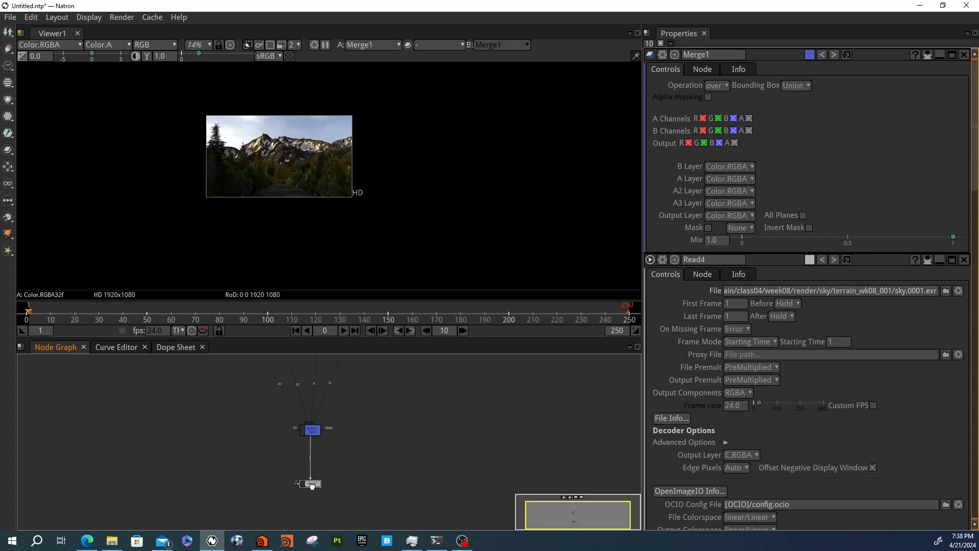
Move the sky Read4 node well away from the bg Read1 node to make room between them.
middle_click_drag(334, 433, 344, 546)
scroll(309, 477, "up", 3)
left_click_drag(410, 428, 542, 435)
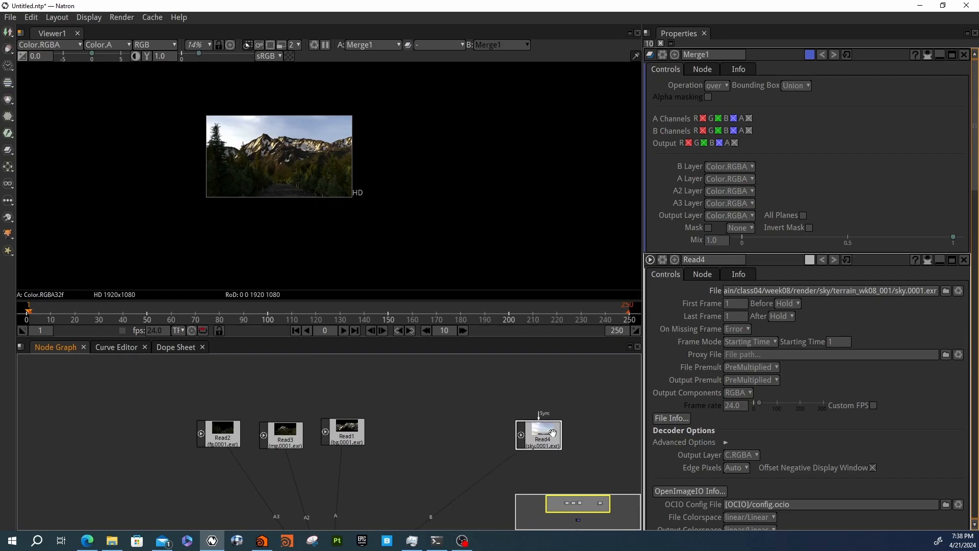
middle_click_drag(355, 436, 330, 408)
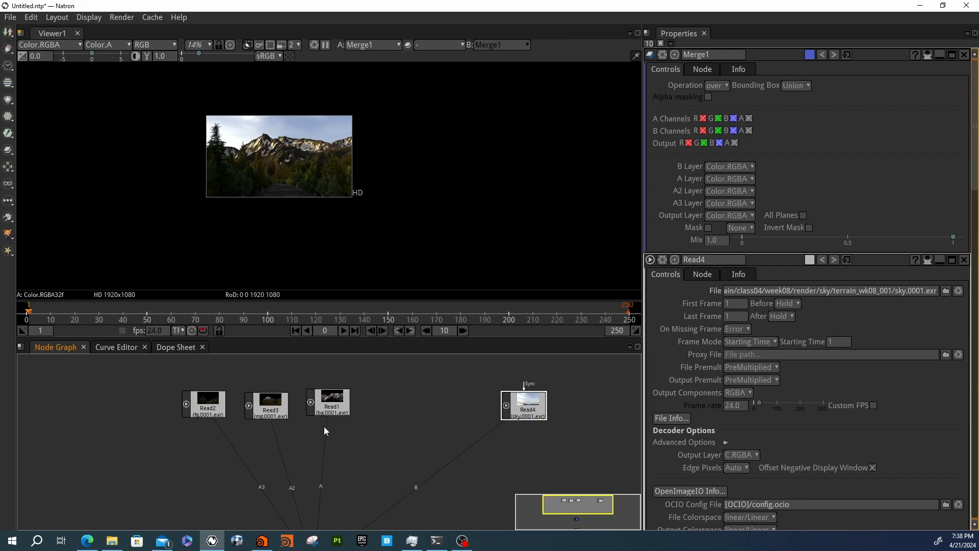
Add a Shuffle node beside the bg Read1 node, with Read1 feeding its B input.
left_click(397, 433)
key("Tab")
type("chan")
key("BackSpace")
key("BackSpace")
key("BackSpace")
key("BackSpace")
type("s")
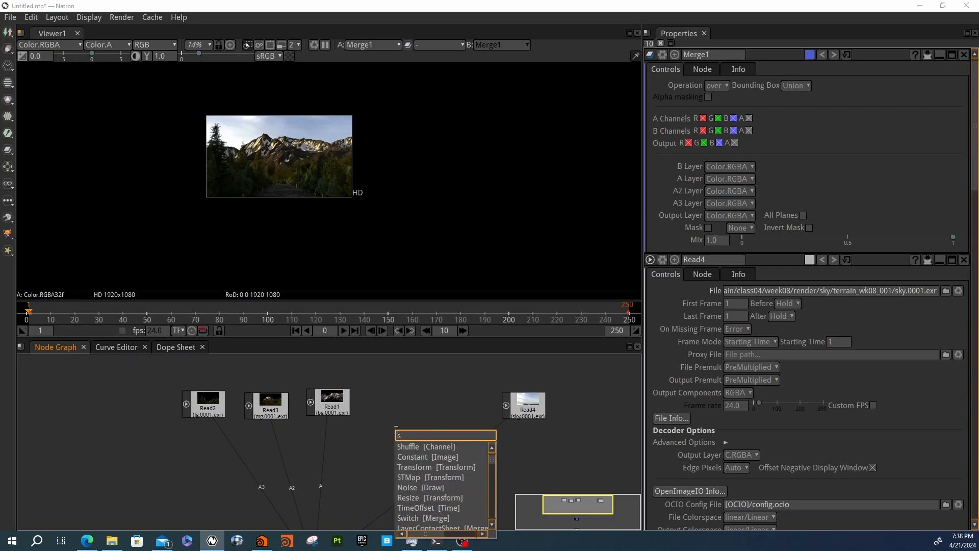
key("Return")
left_click_drag(419, 424, 390, 406)
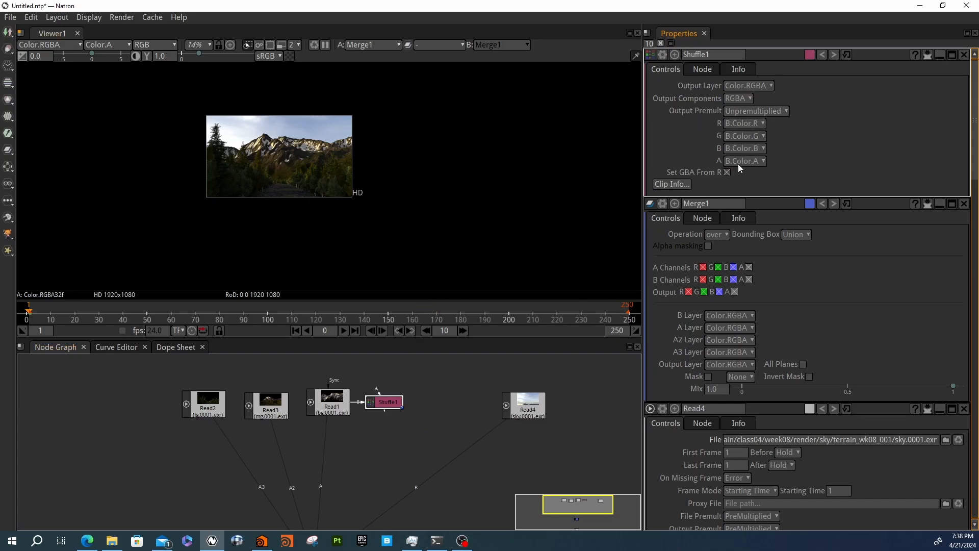
Set the R, G and B channels of Shuffle1 to B.depth.Z.
left_click(741, 124)
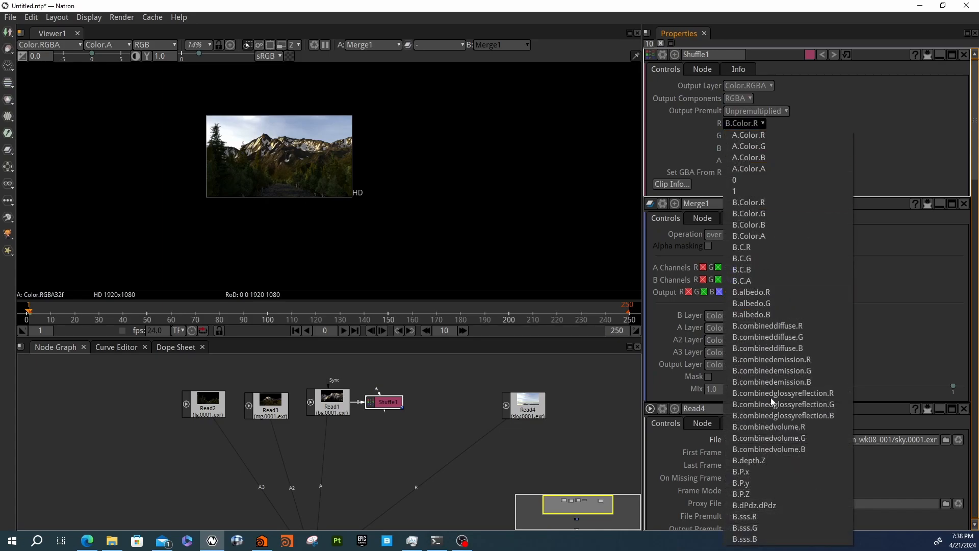
left_click(764, 460)
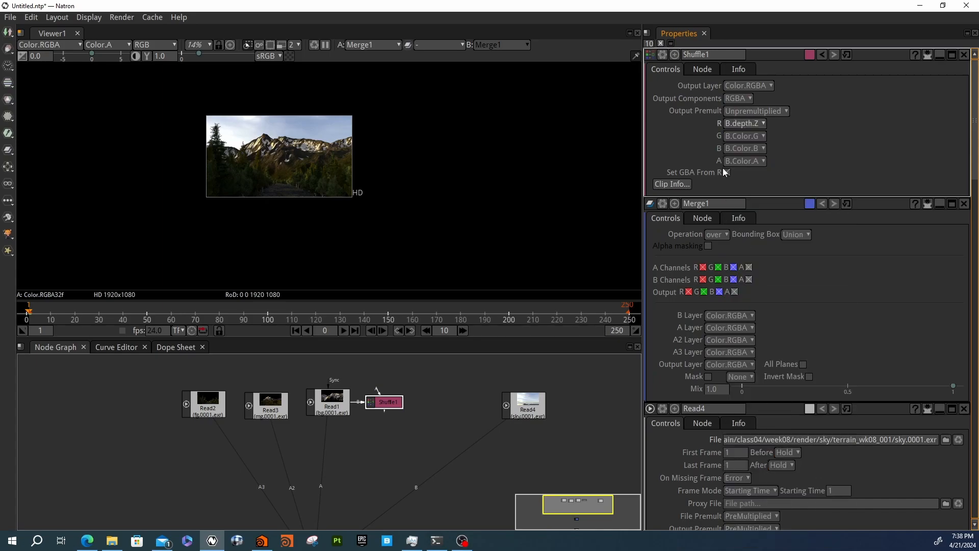
left_click(740, 136)
left_click(782, 467)
left_click(737, 147)
left_click(790, 462)
Set Shuffle1's A channel to 0, then view Shuffle1 and check its alpha.
left_click(745, 161)
left_click(747, 186)
key("1")
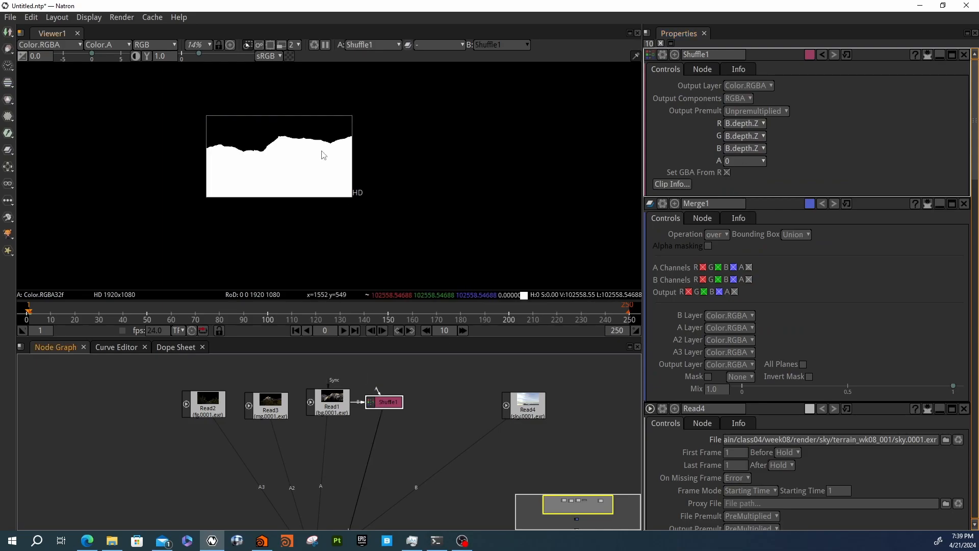
key("a")
key("a")
key("a")
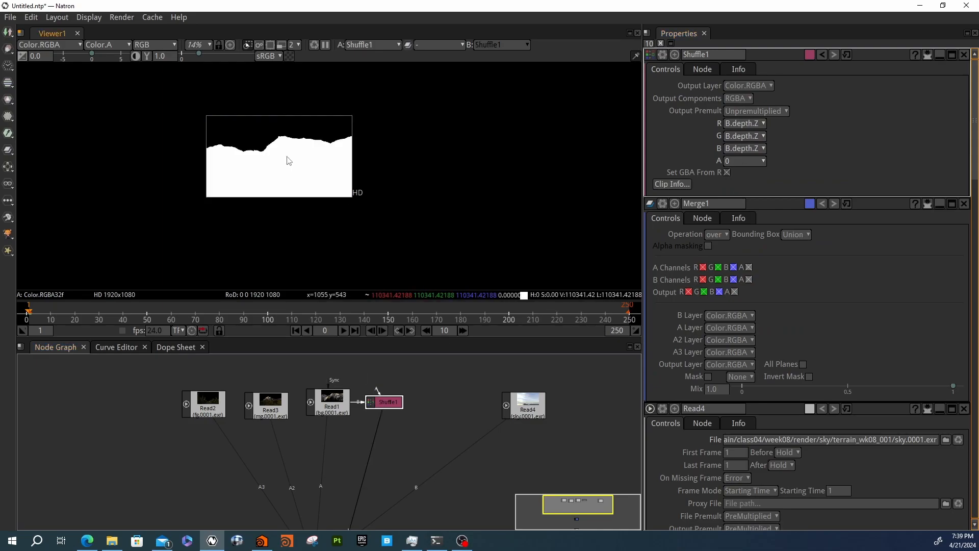
key("a")
Set Shuffle1's A channel to B.Color.A and check the alpha in the viewer.
left_click(740, 159)
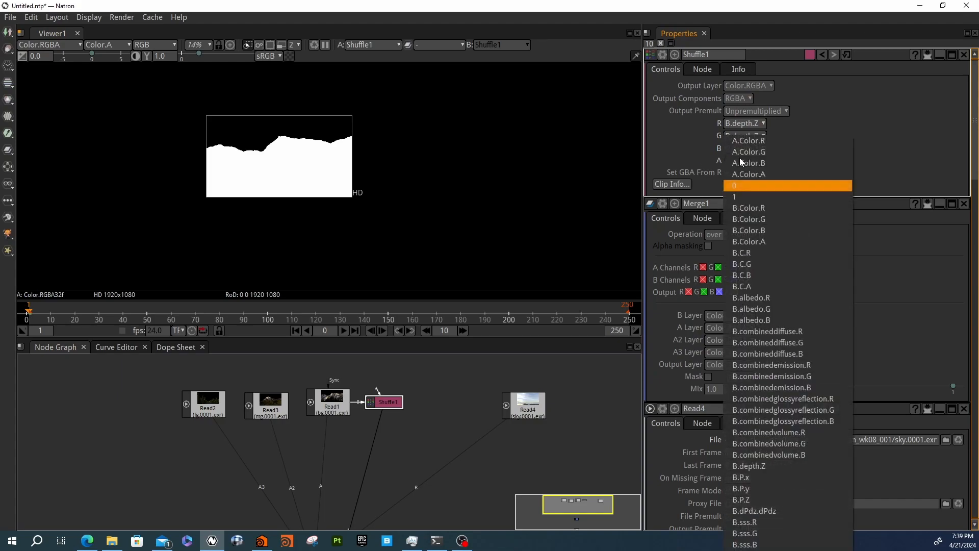
left_click(757, 242)
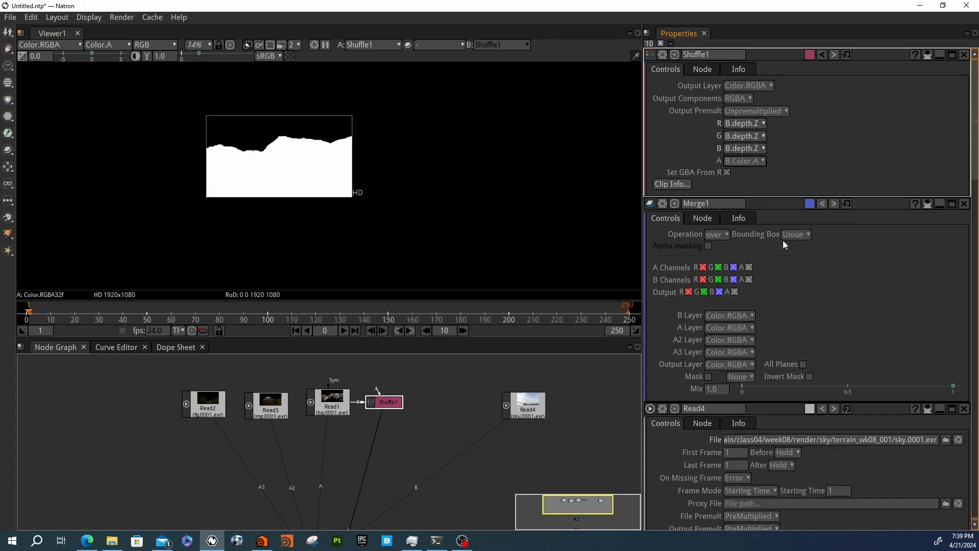
key("a")
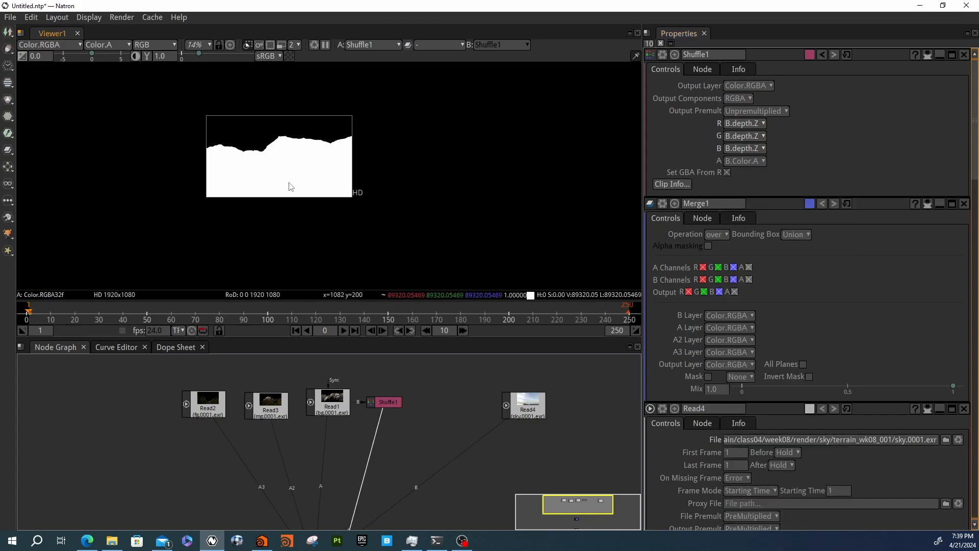
Add a Constant node beside Shuffle1 and raise its color to a very large depth value.
scroll(280, 163, "up", 6)
key("a")
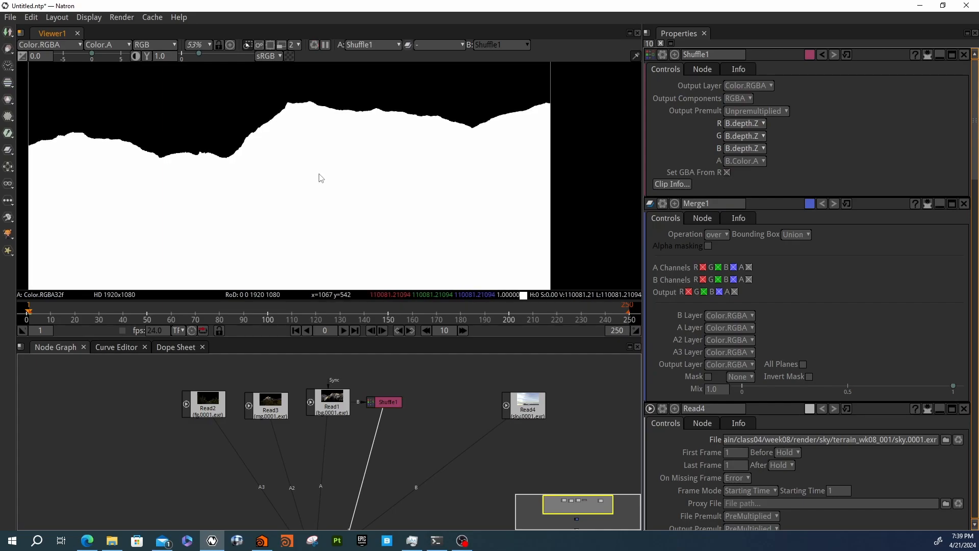
scroll(319, 175, "down", 3)
middle_click_drag(411, 442, 397, 428)
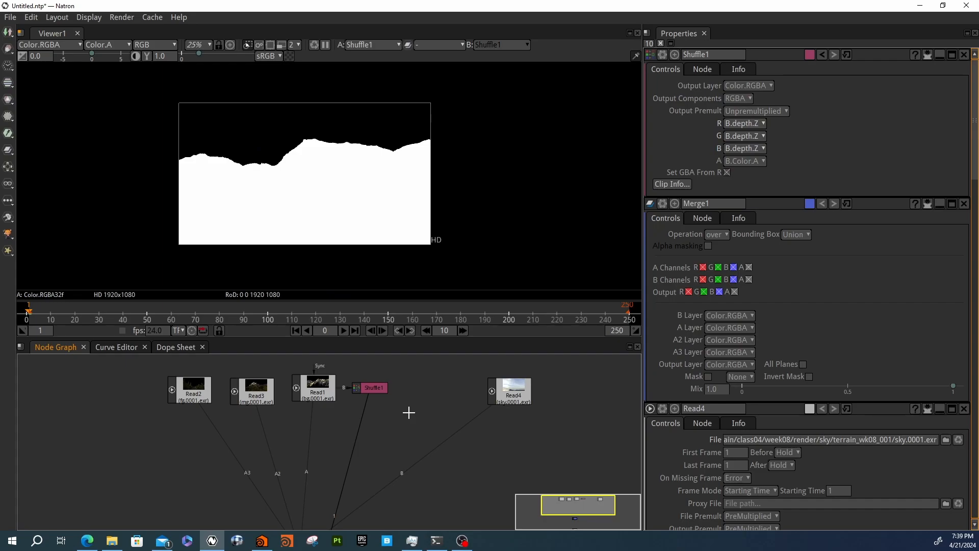
key("Tab")
type("con")
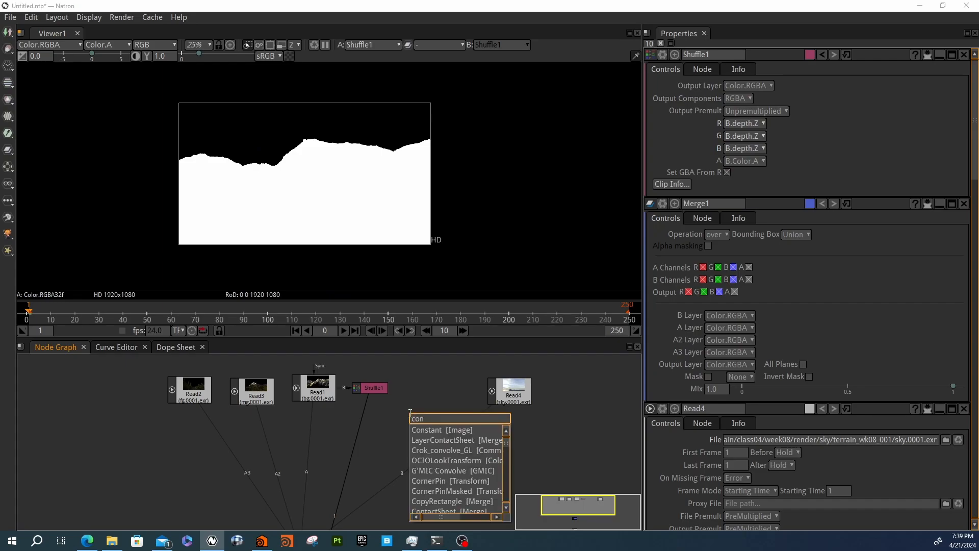
key("Return")
left_click_drag(413, 418, 410, 387)
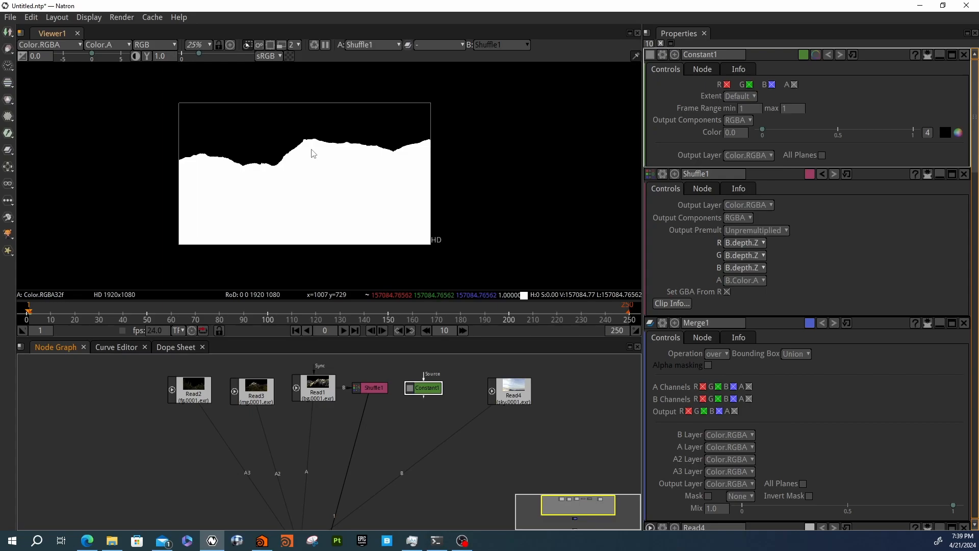
left_click(740, 132)
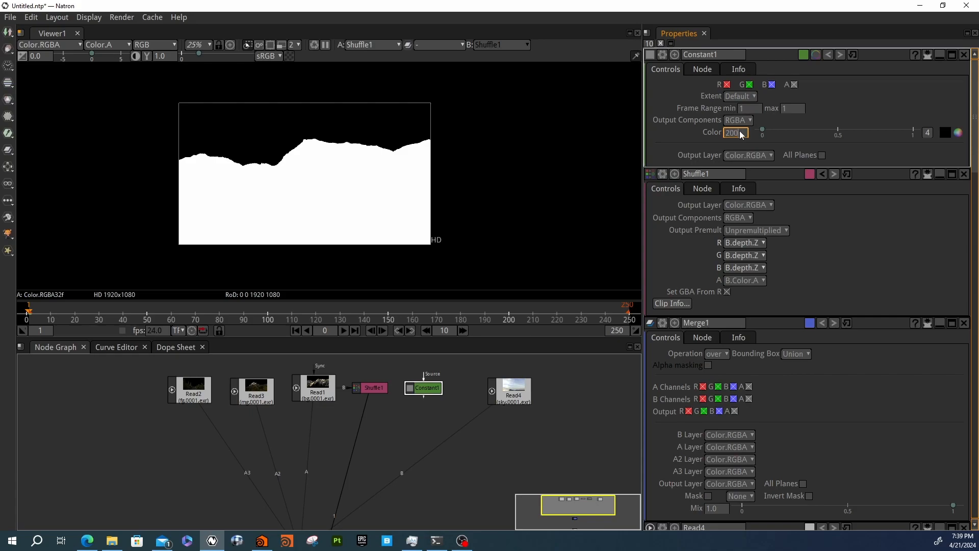
key("Return")
Add a Merge node with Shuffle1 on input A and Constant1 on input B, and show its output in the viewer.
left_click(392, 419)
key("m")
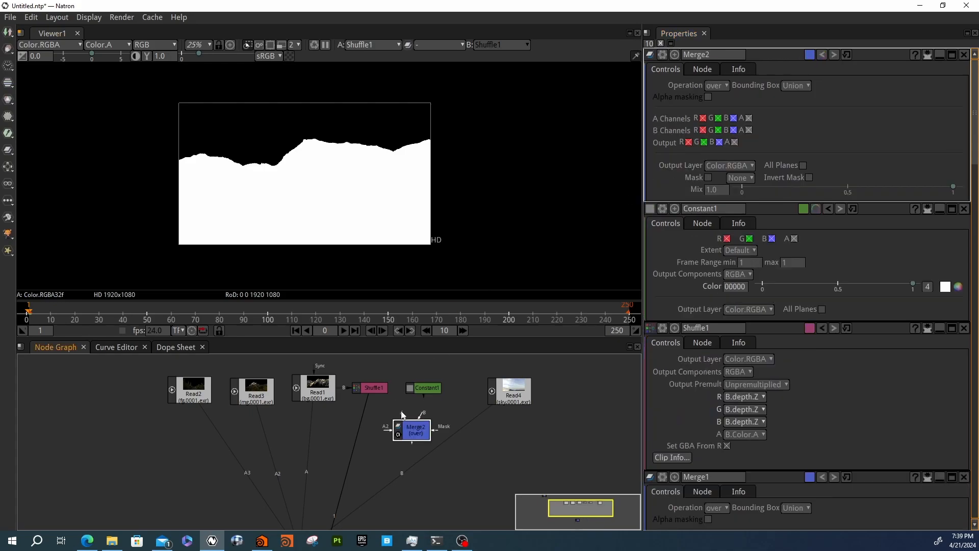
left_click_drag(377, 391, 378, 390)
left_click_drag(421, 415, 423, 389)
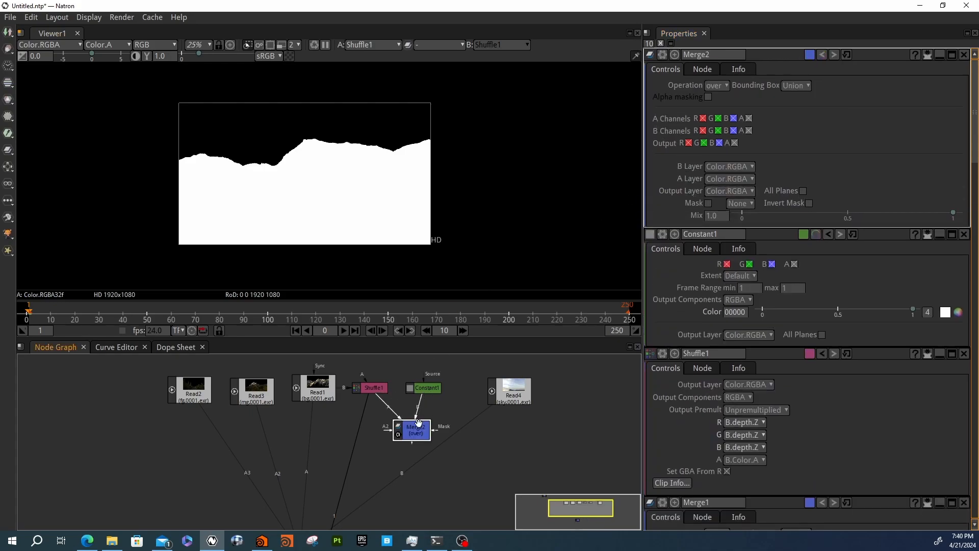
left_click_drag(416, 436, 403, 426)
key("1")
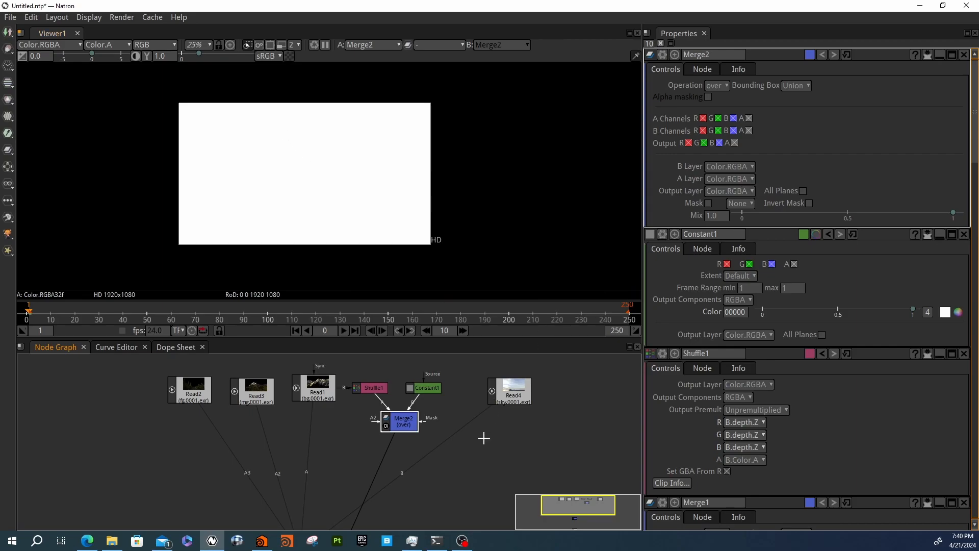
View Read1, then add a ColorCorrect node fed by Read1 and masked by Merge2.
scroll(346, 421, "down", 2)
middle_click_drag(389, 411, 403, 422)
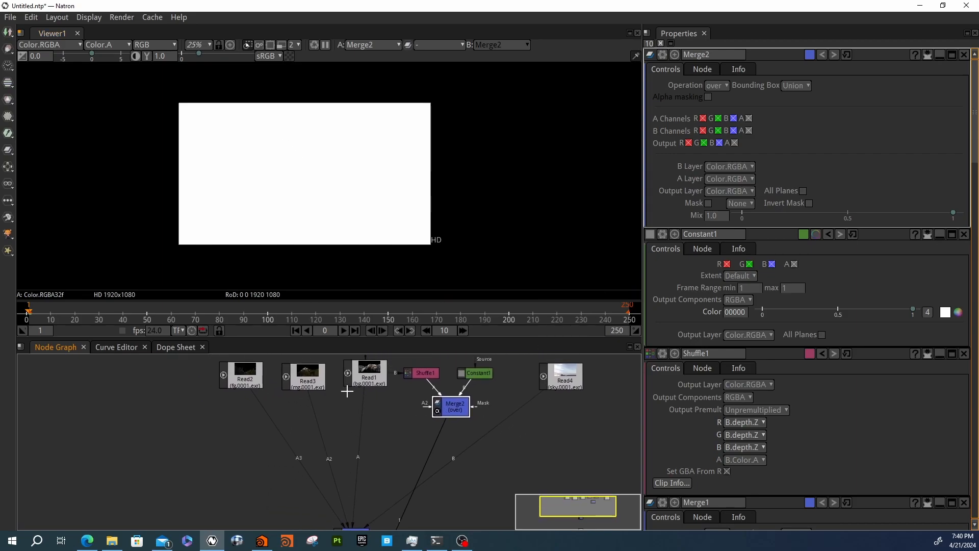
left_click(373, 380)
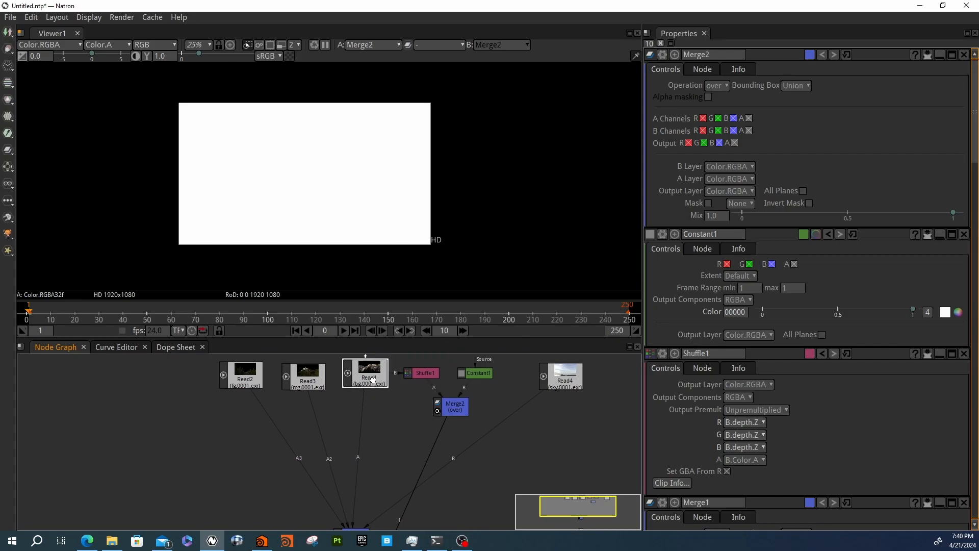
key("1")
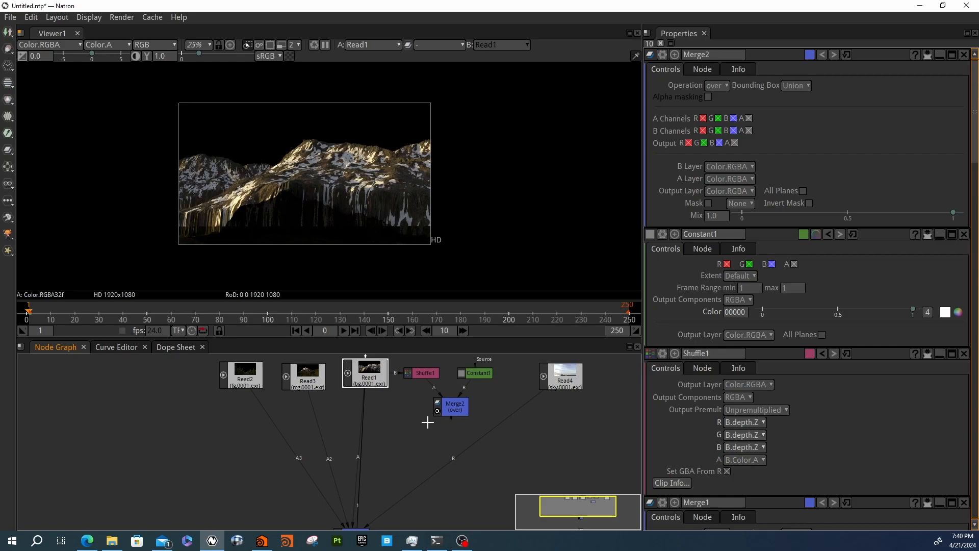
left_click(387, 441)
key("c")
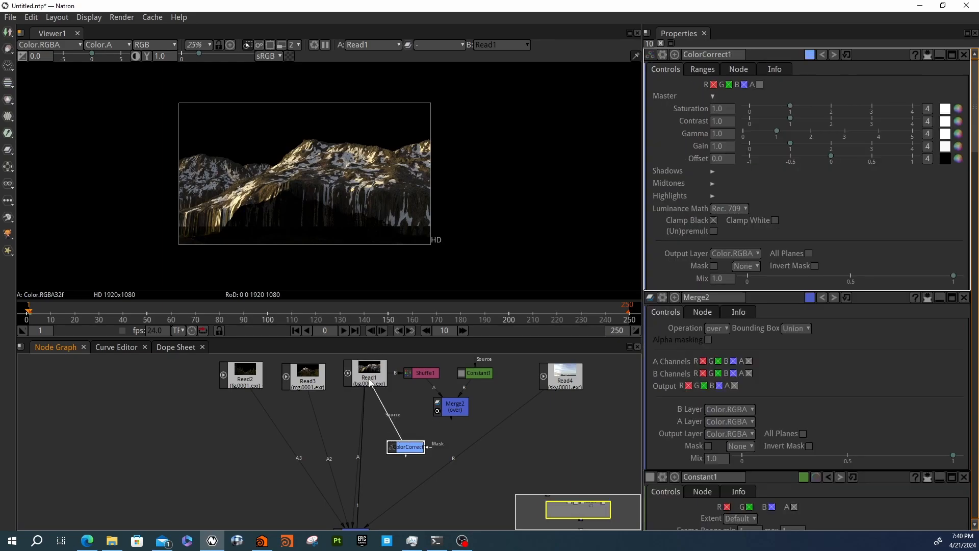
left_click_drag(405, 448, 381, 440)
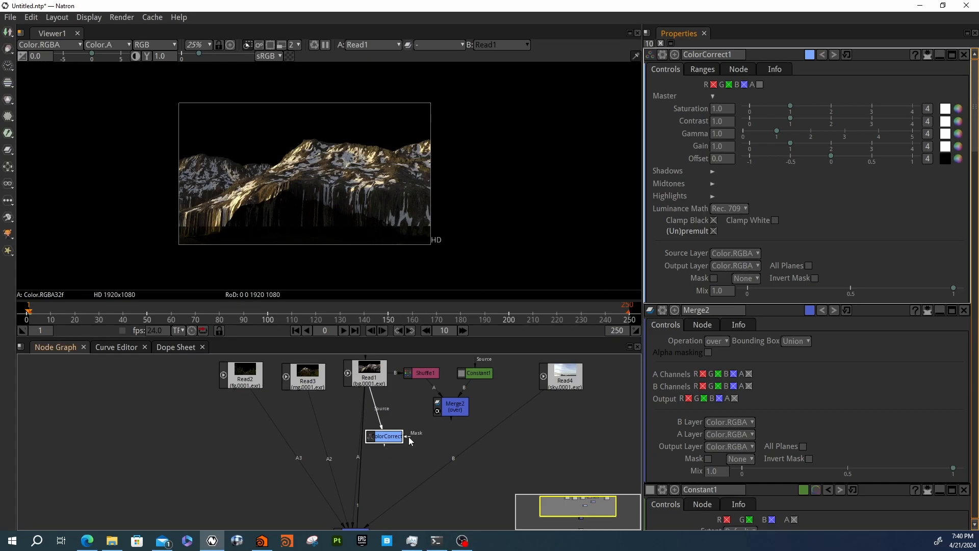
left_click_drag(412, 441, 393, 449)
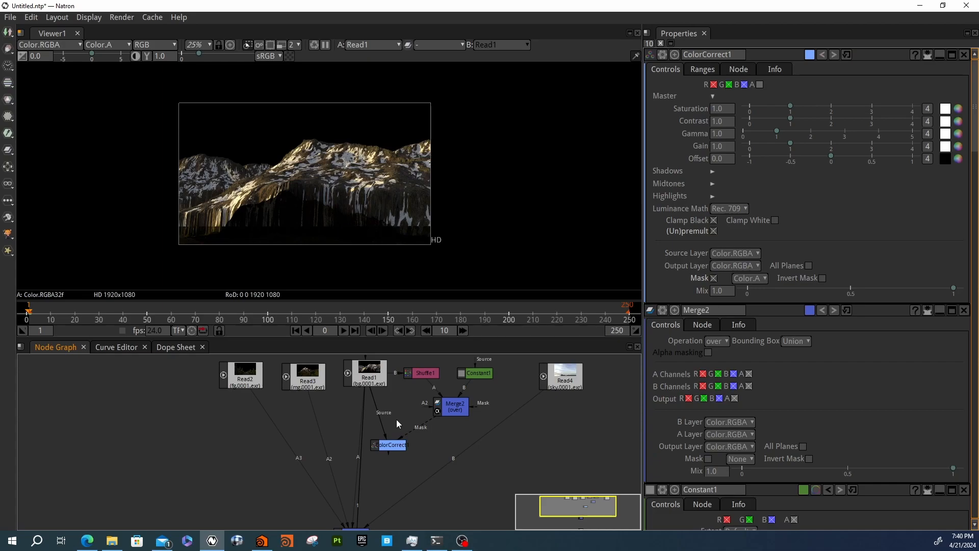
Insert an Unpremult node between Read1 and ColorCorrect1, and align both nodes below Read1.
key("Tab")
type("unp")
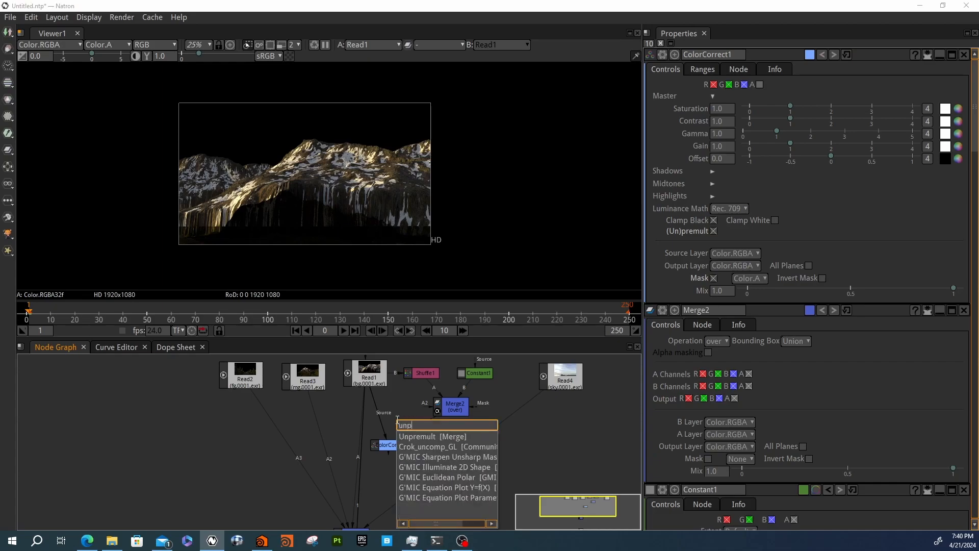
key("Return")
left_click_drag(398, 424, 393, 402)
left_click_drag(390, 444, 401, 400)
Add a Shuffle node with ColorCorrect1 on B and Read1 on A, and take its alpha channel from A.Color.A.
left_click(392, 458)
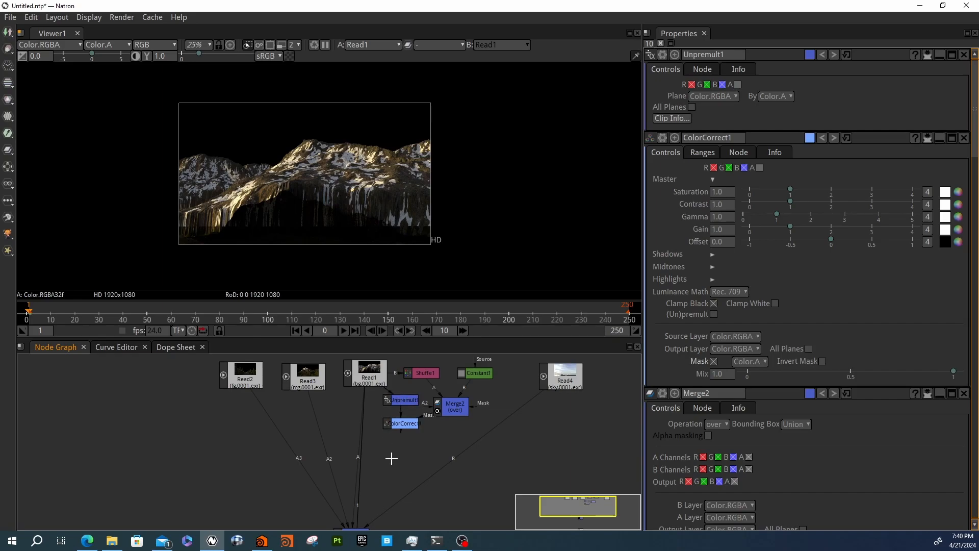
key("Tab")
type("shub")
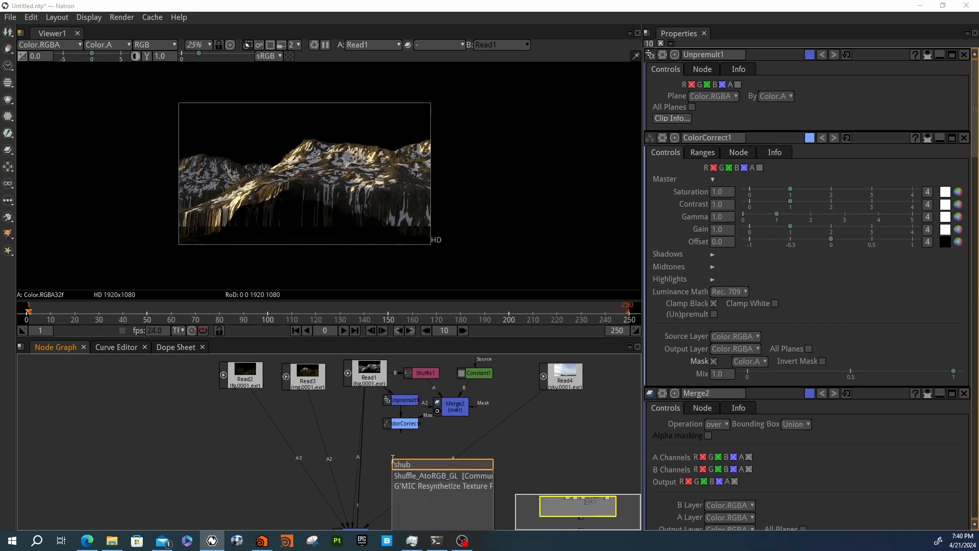
key("BackSpace")
key("Return")
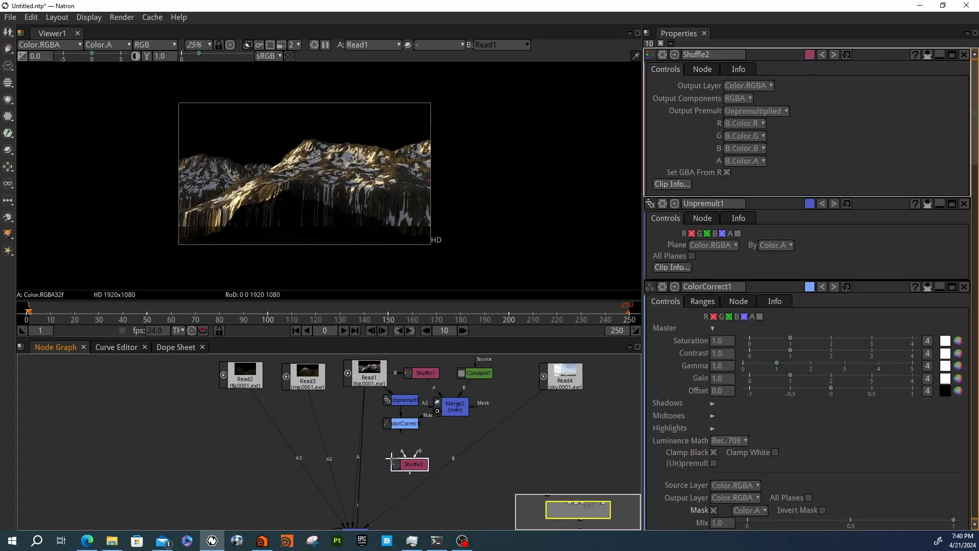
left_click_drag(417, 455, 371, 383)
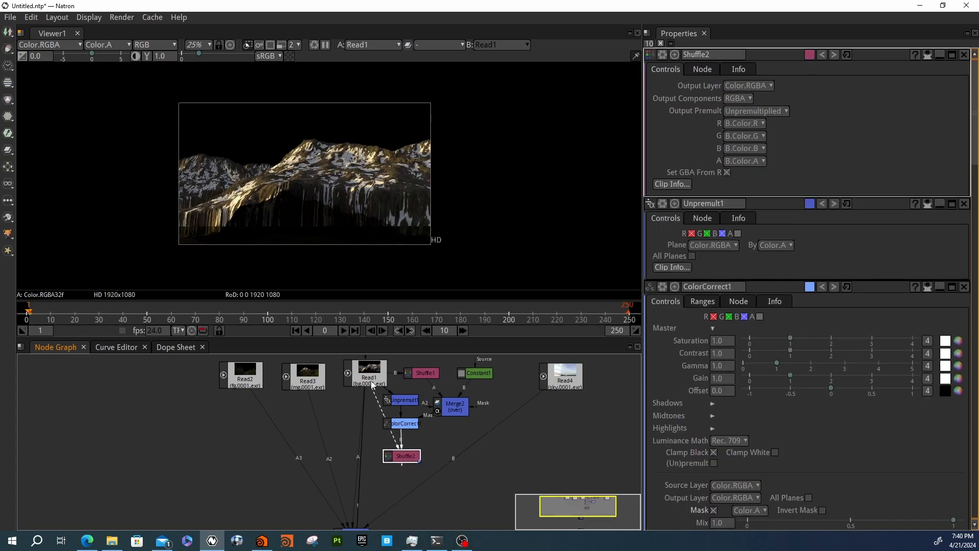
left_click(737, 160)
left_click(748, 40)
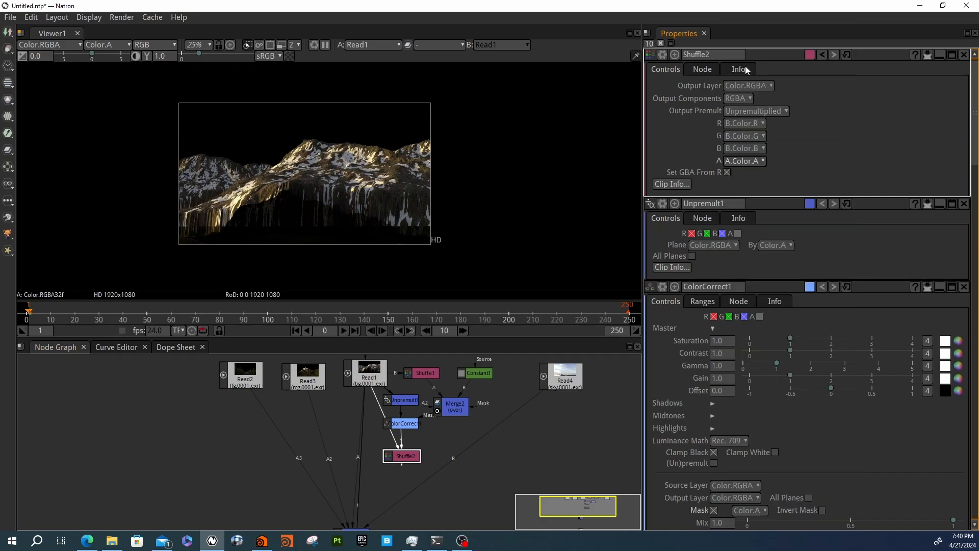
left_click_drag(410, 458, 408, 454)
Add a Premult node and connect it beneath Shuffle2.
left_click(391, 475)
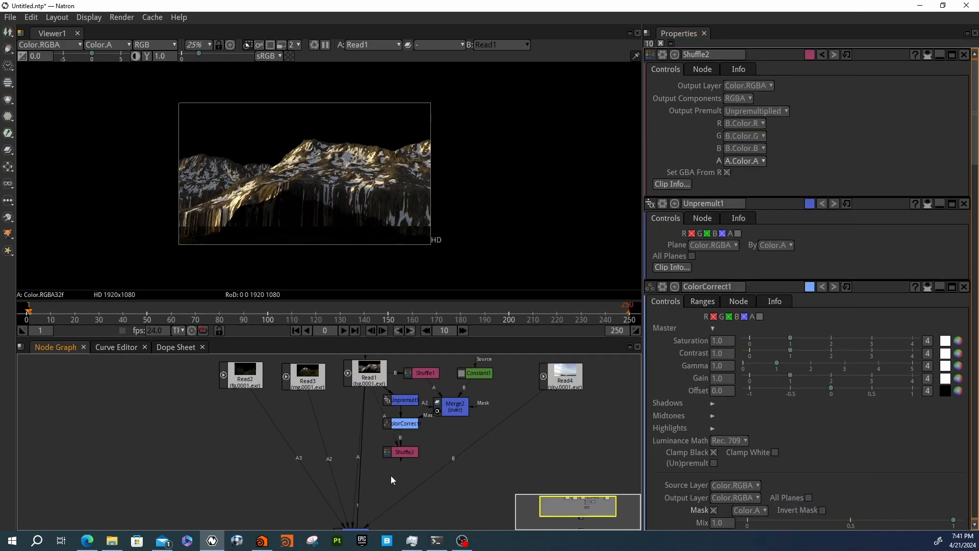
key("Tab")
type("prem")
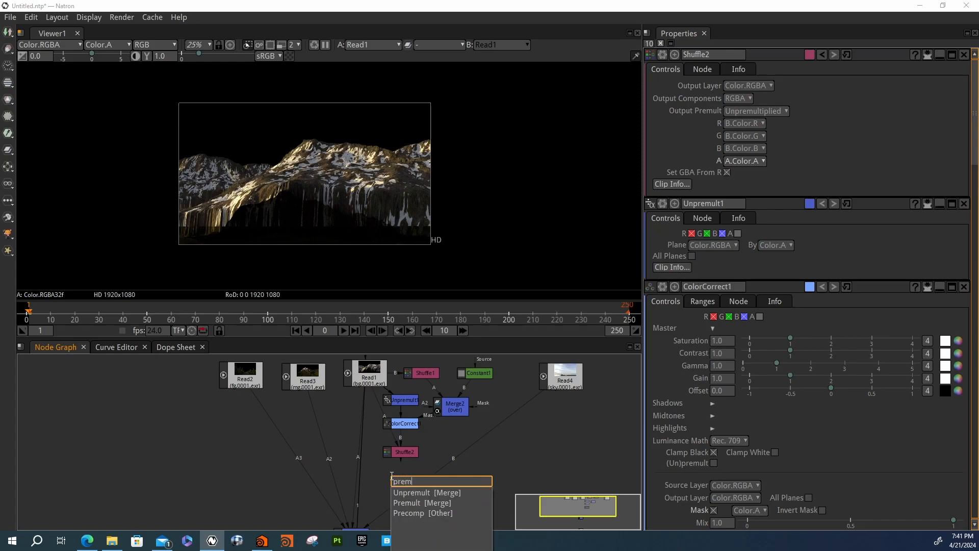
key("Down")
key("Return")
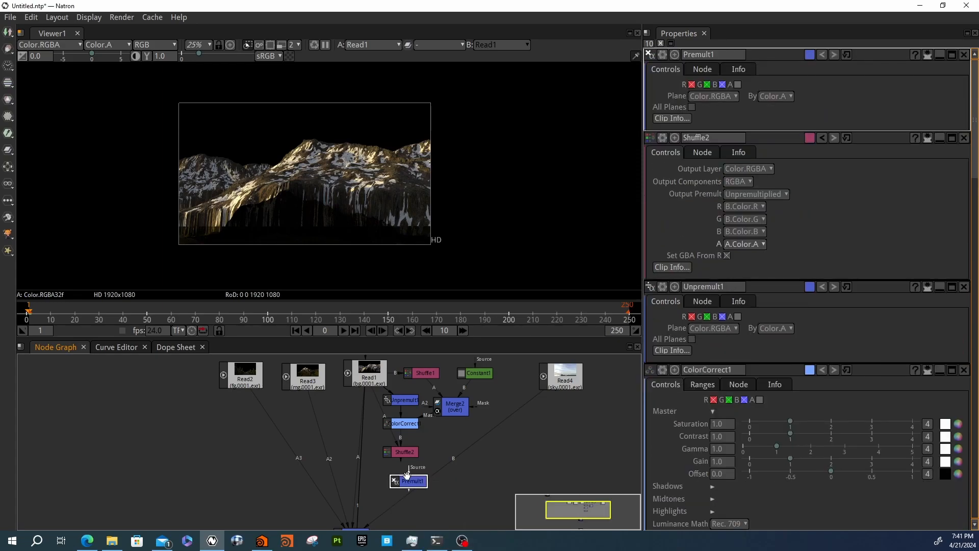
mouse_move(410, 468)
left_mouse_down()
mouse_move(401, 453)
mouse_move(406, 483)
left_mouse_up()
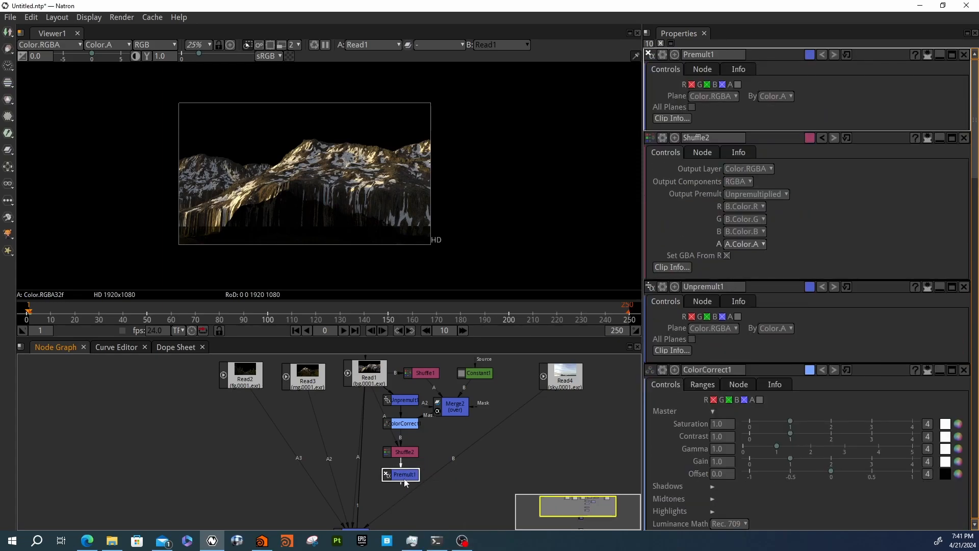
Compare the outputs of Premult1 and ColorCorrect1 in the viewer, looking closely at the mountain ridge edges.
key("1")
key("f")
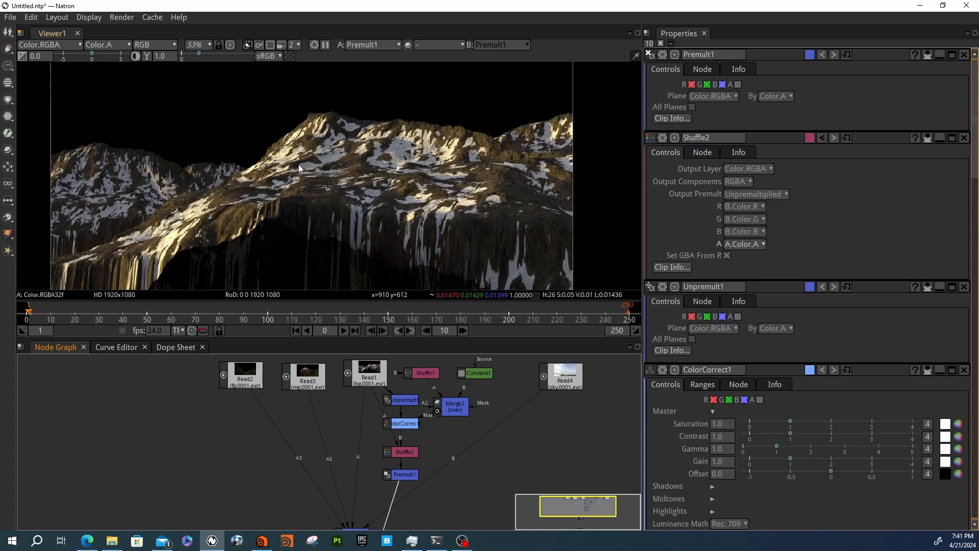
left_click(404, 424)
key("1")
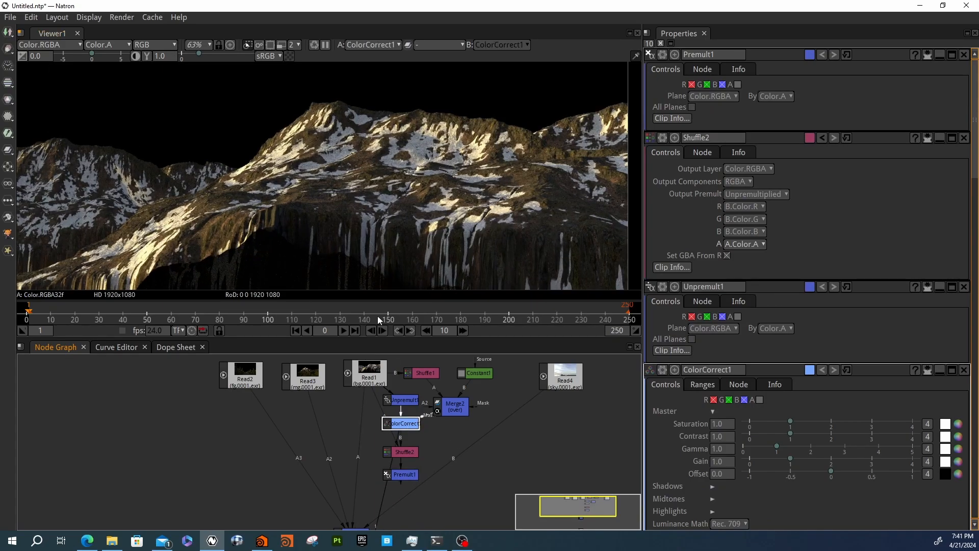
scroll(340, 109, "up", 8)
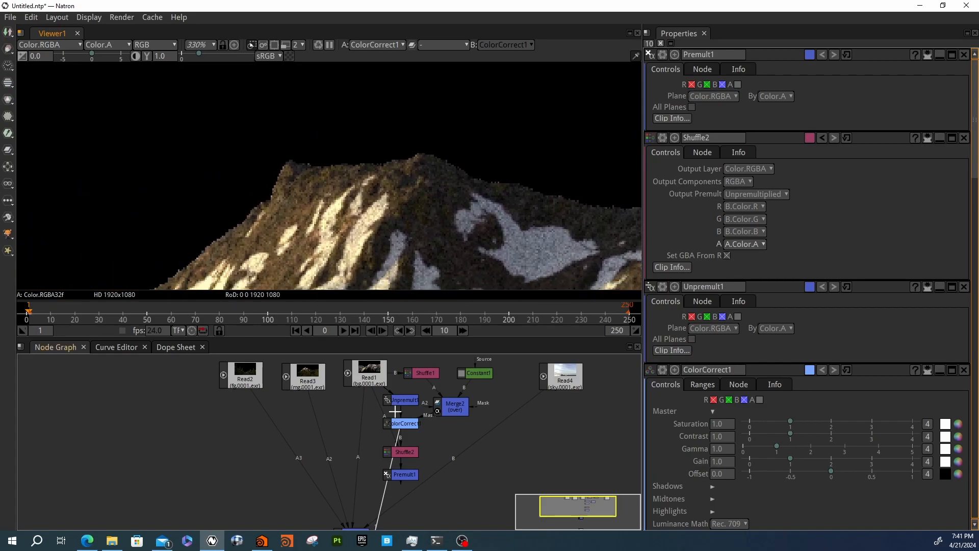
left_click(386, 396)
left_click(405, 475)
key("1")
left_click(403, 424)
key("1")
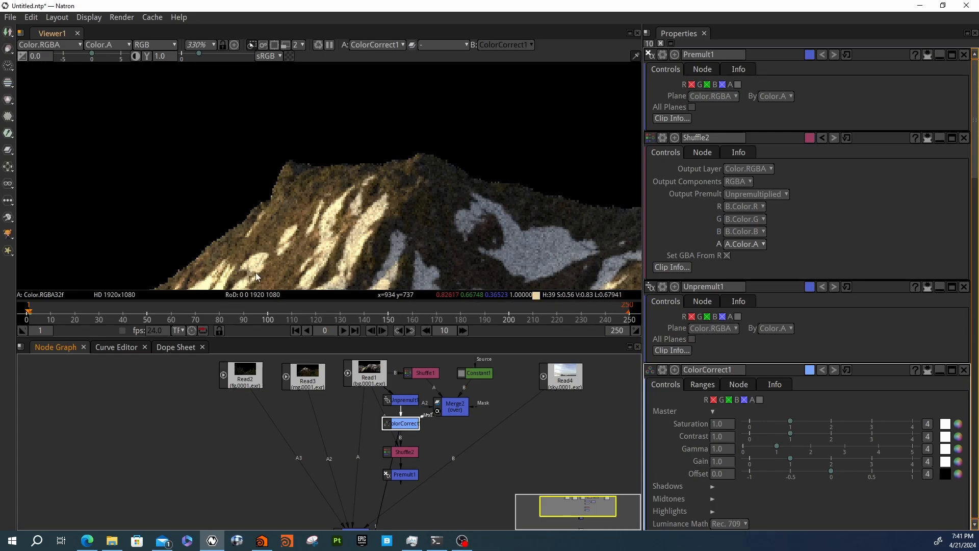
Rearrange Shuffle1, Constant1 and Merge2 into a separate group above and between Read1 and Read4.
scroll(256, 273, "down", 7)
middle_click_drag(295, 259, 283, 135)
middle_click_drag(446, 459, 482, 426)
scroll(482, 425, "down", 1)
mouse_move(492, 388)
left_mouse_down()
mouse_move(498, 401)
mouse_move(508, 381)
left_mouse_up()
middle_click_drag(495, 395, 445, 438)
left_click_drag(464, 395, 484, 365)
left_click_drag(420, 390, 487, 361)
left_click_drag(465, 412, 442, 359)
left_click(442, 365)
Add a Grade node with Clamp White enabled below Merge2 and reroute ColorCorrect1's mask input to it.
left_click(454, 400)
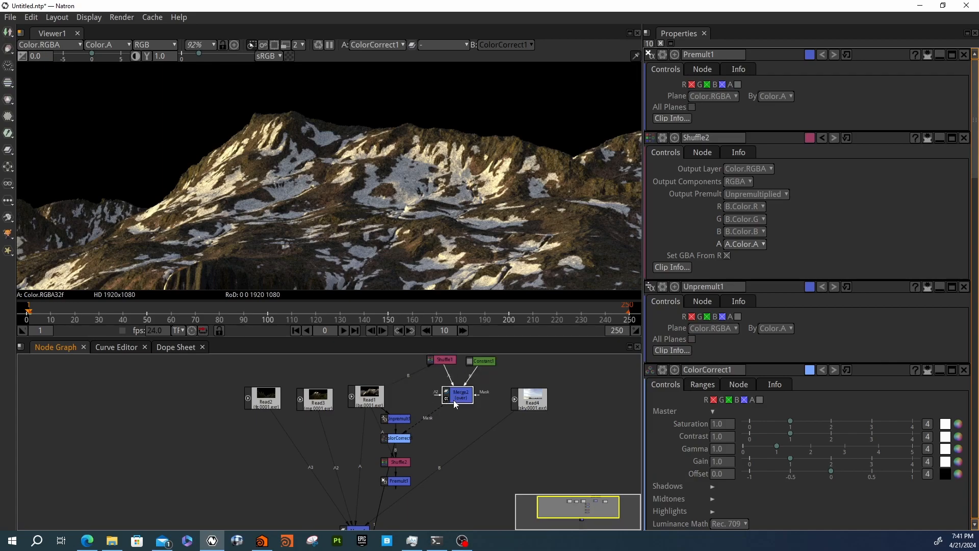
key("1")
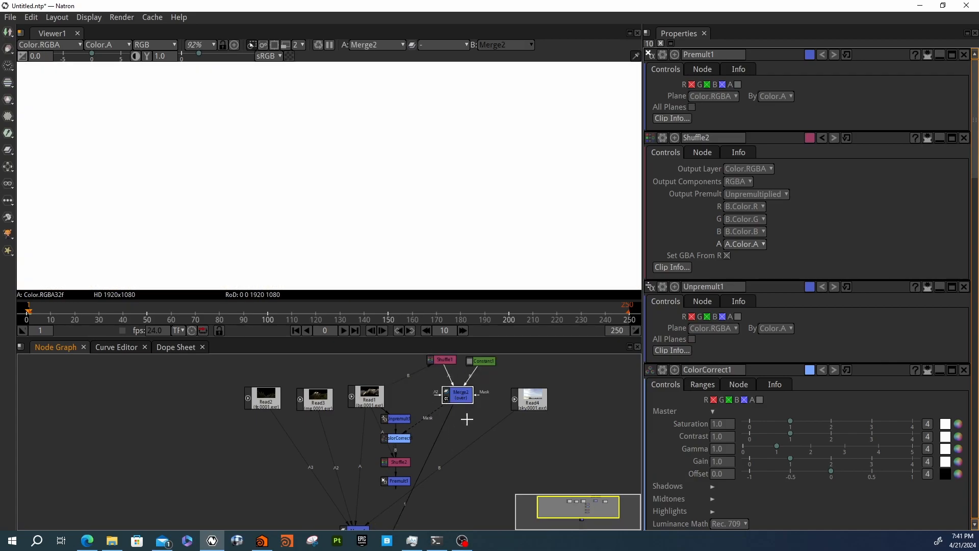
key("g")
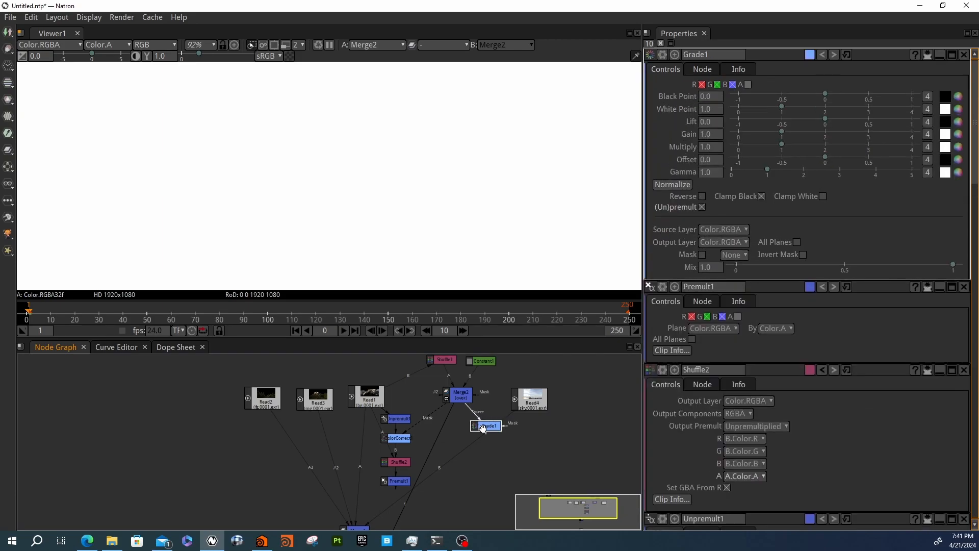
left_click_drag(483, 429, 454, 420)
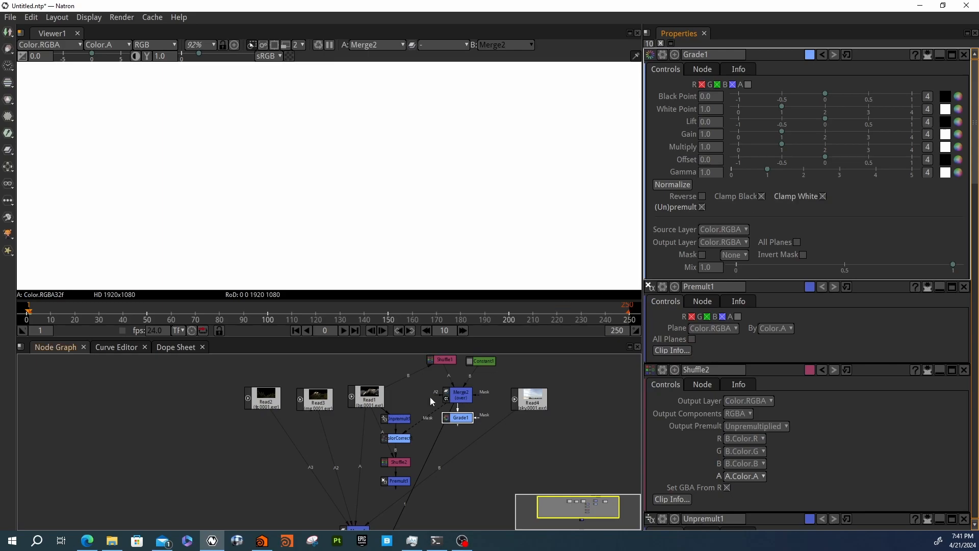
left_click_drag(441, 433, 458, 418)
Raise Grade1's White Point to fit the scene's depth range and check the resulting greyscale depth matte.
left_click(716, 110)
left_click(716, 109)
key("Return")
scroll(357, 200, "down", 10)
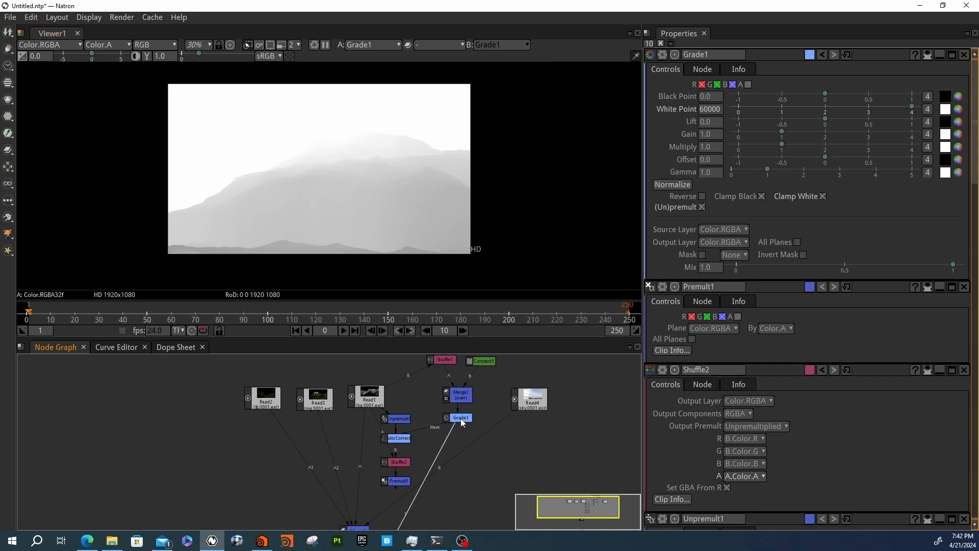
Set ColorCorrect1's mask channel to Color.R and display Premult1's output in the viewer.
left_click_drag(461, 421, 402, 425)
left_click(400, 437)
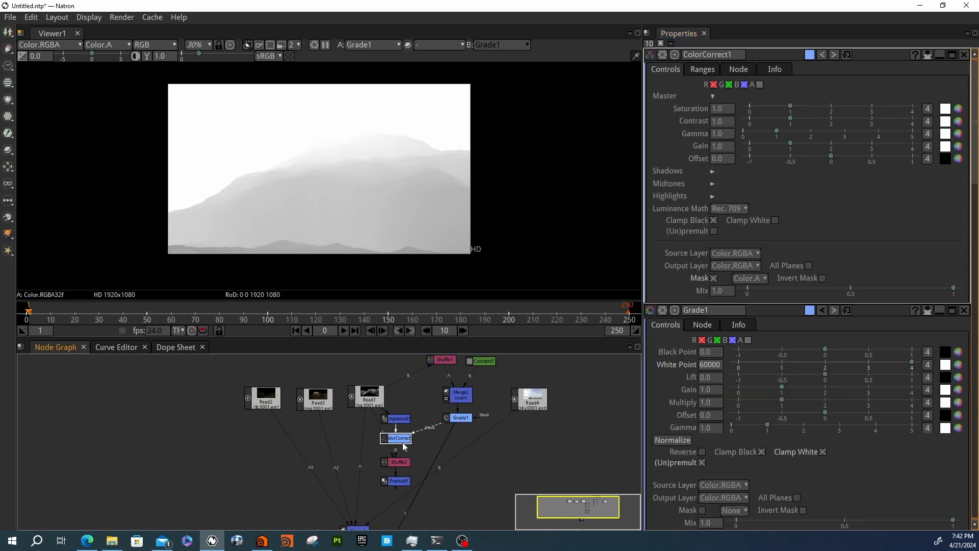
left_click(750, 276)
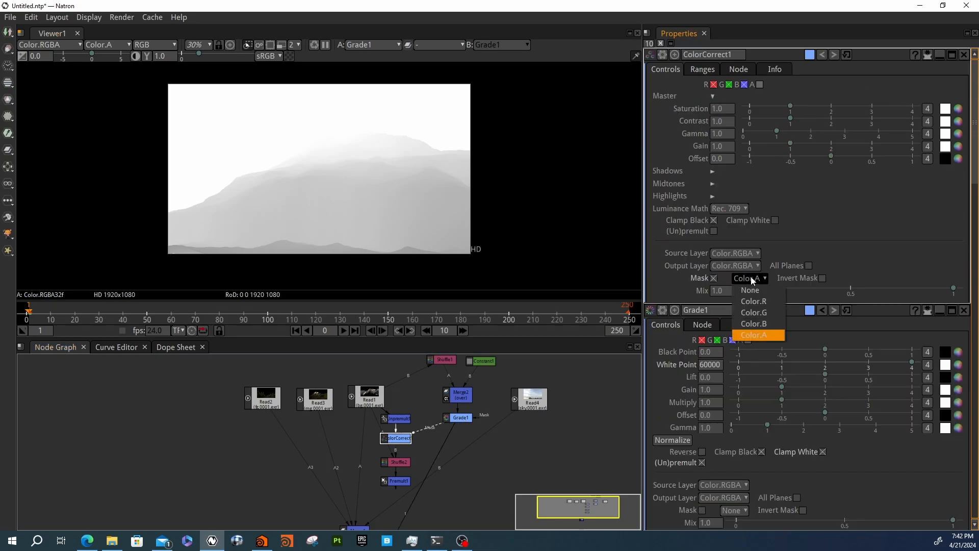
left_click(752, 299)
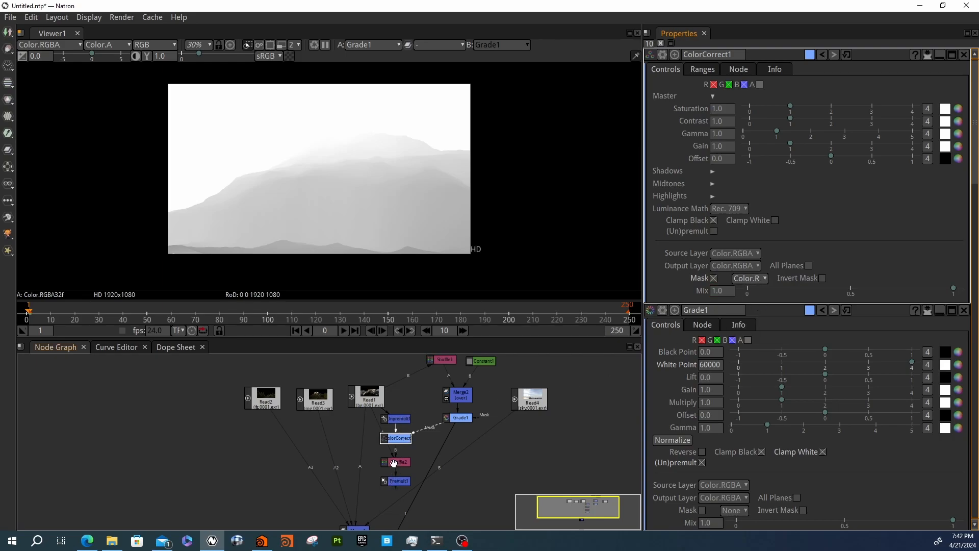
key("a")
key("a")
left_click(397, 480)
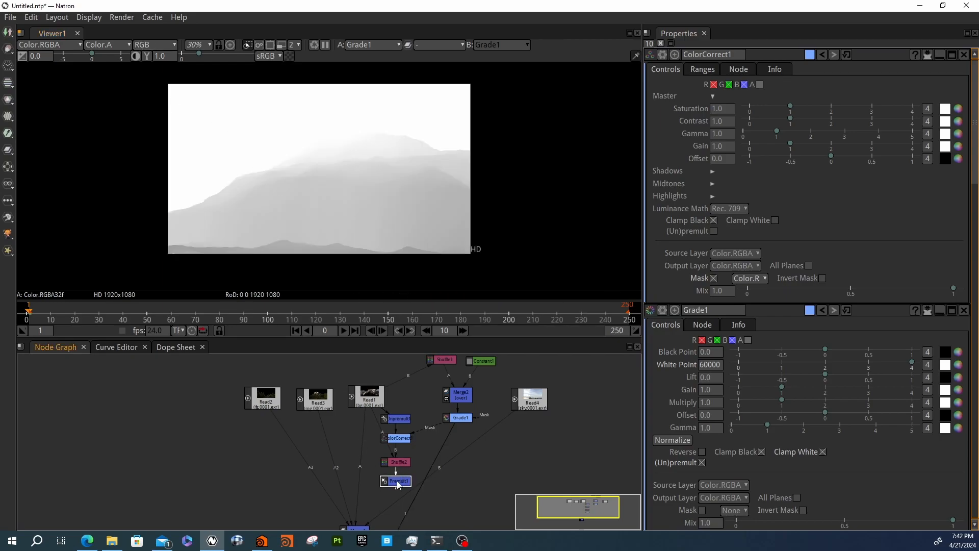
key("1")
Insert a Grade node after Unpremult1 with its mask fed by Grade1, and take ColorCorrect1 out of the main chain.
left_click(397, 438)
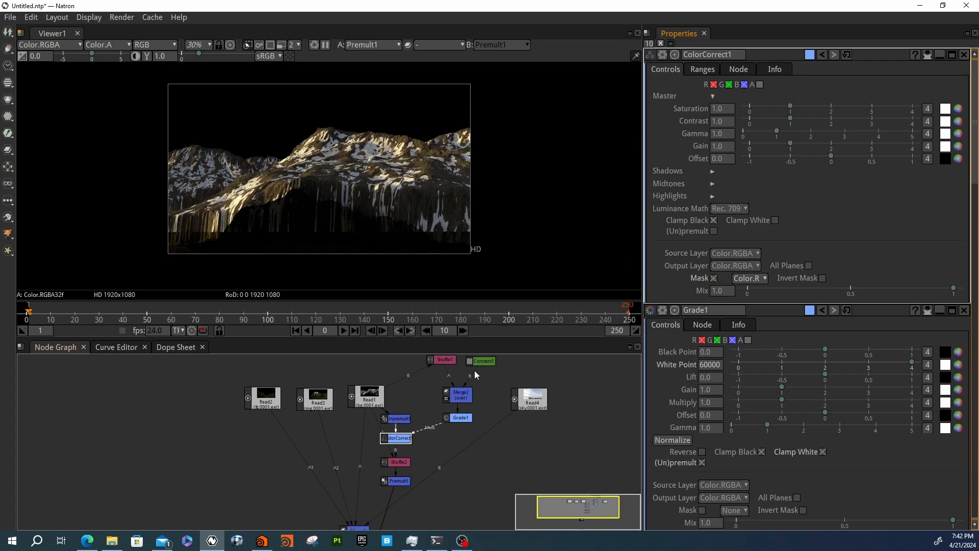
left_click(400, 417)
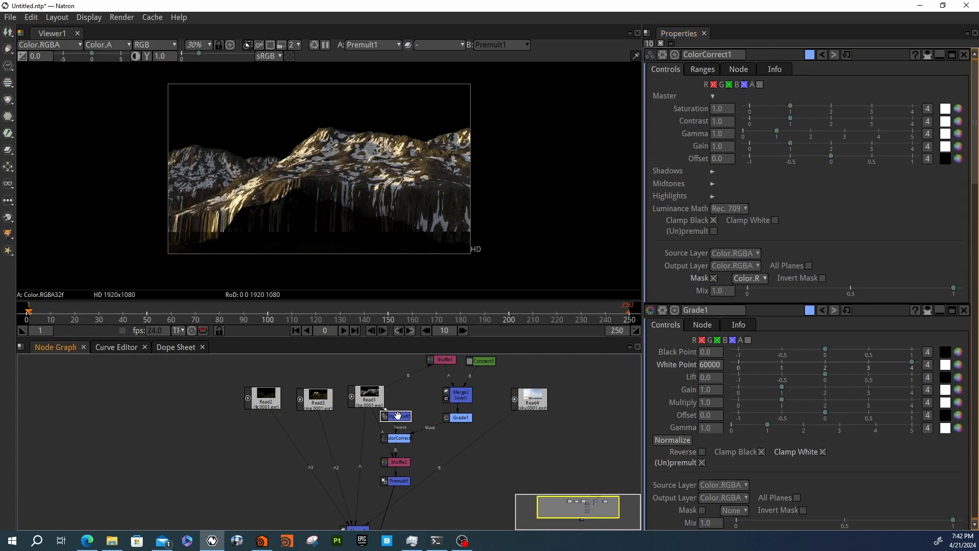
key("g")
left_click_drag(463, 422, 461, 420)
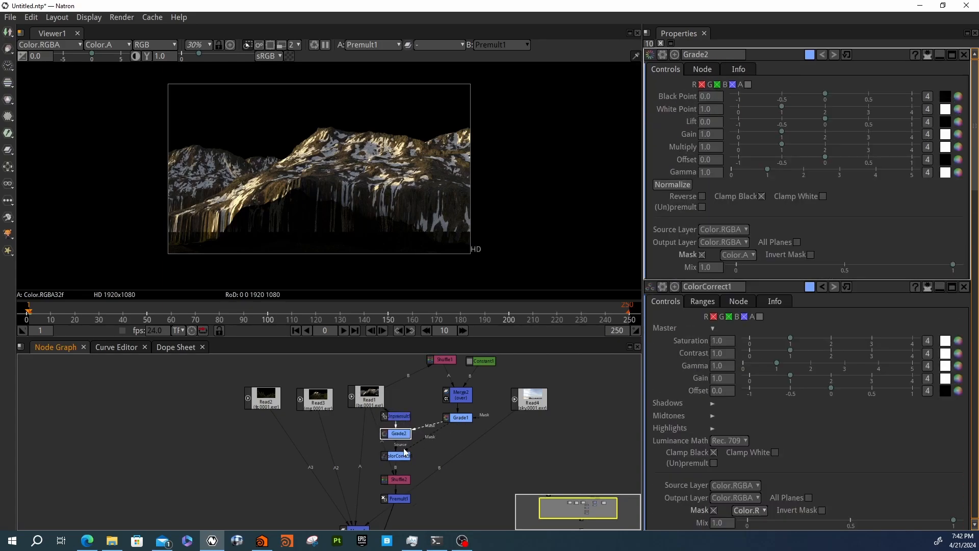
left_click_drag(397, 453, 430, 452)
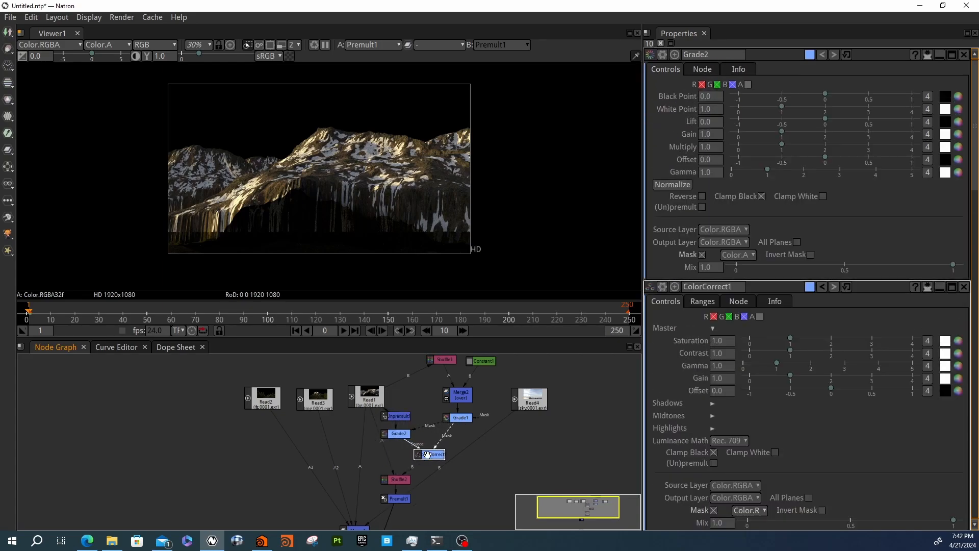
Set Grade2's mask channel to Color.R and raise its Lift to about 0.059, checking the haze on the mountains.
left_click(401, 433)
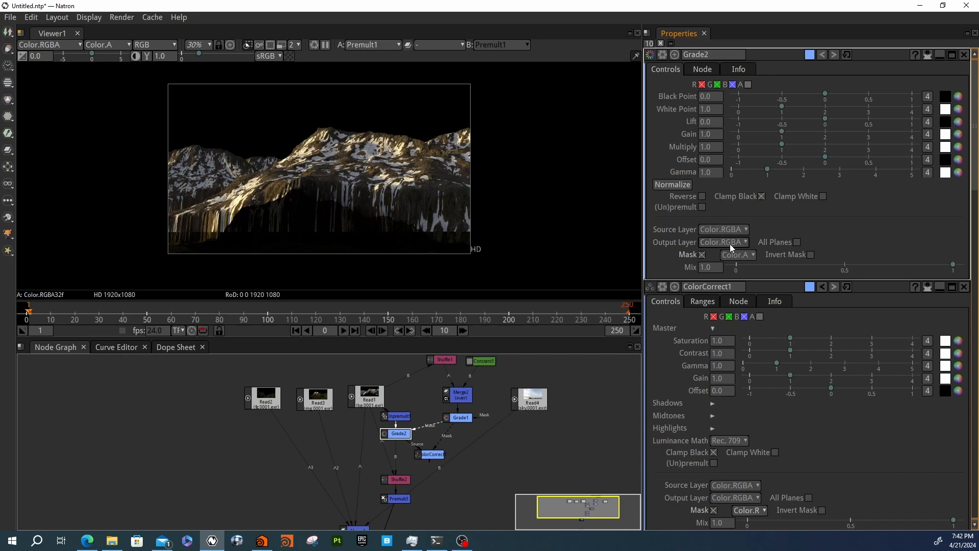
left_click(738, 257)
left_click(745, 280)
left_click_drag(826, 120, 831, 120)
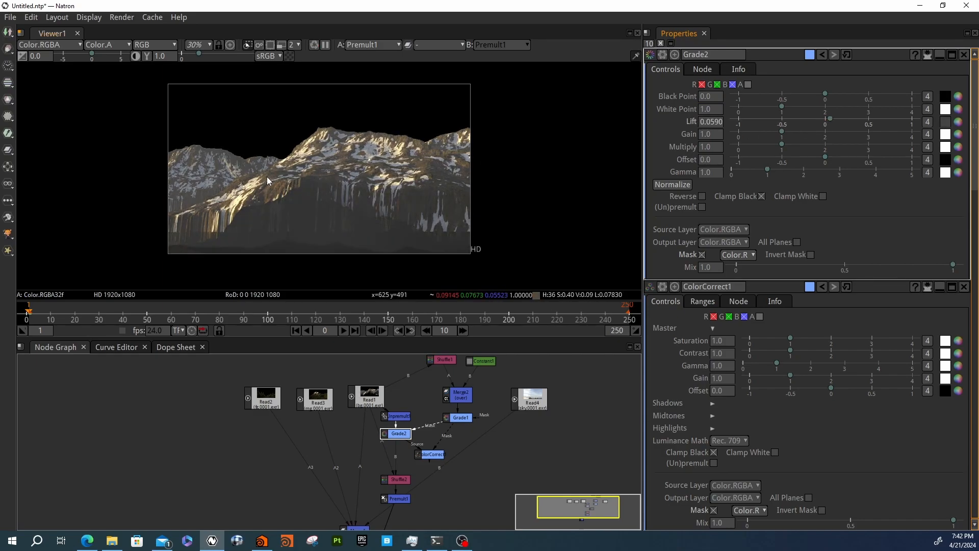
scroll(281, 172, "up", 5)
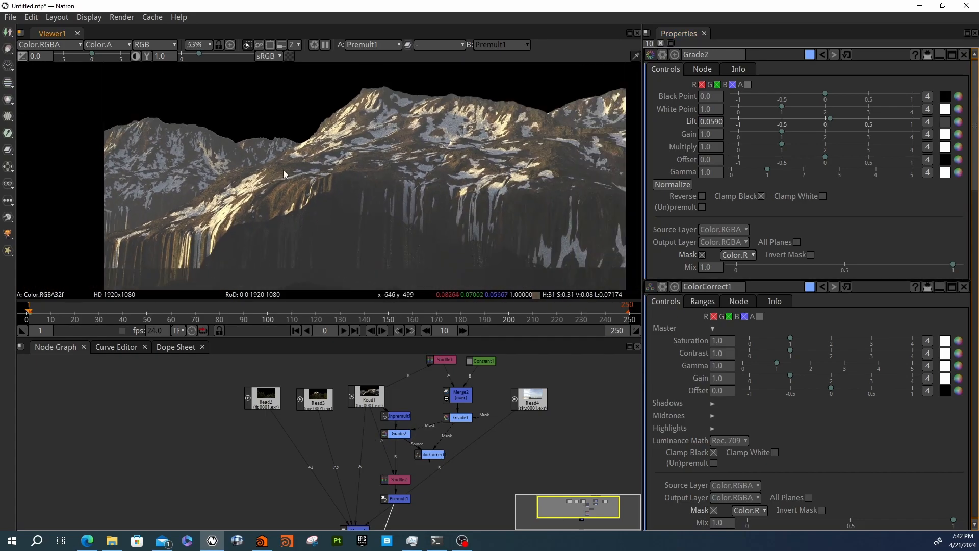
scroll(275, 172, "down", 2)
Try a Black Point of 100000 and a White Point of 1000 on Grade1, and return the White Point to 160000.
double_click(461, 417)
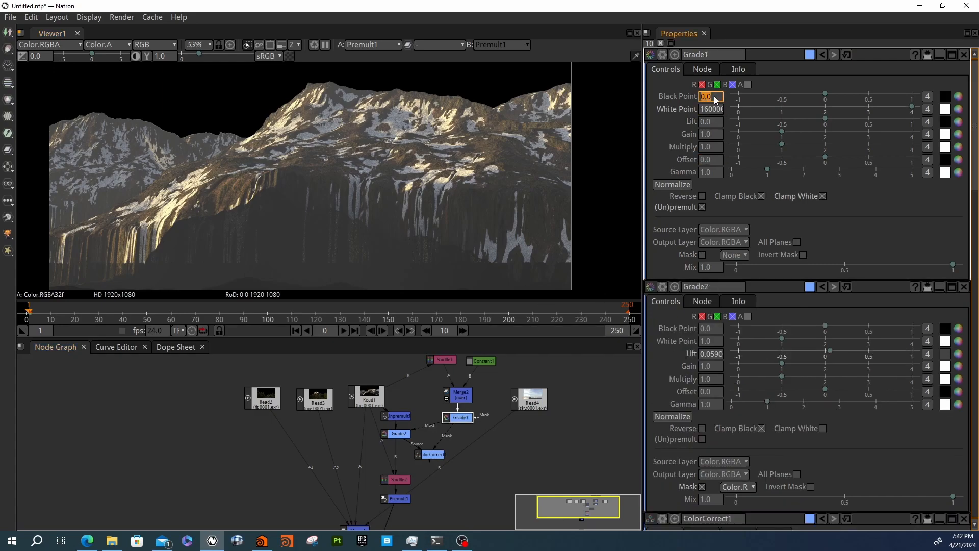
type("10000")
key("Return")
type("0")
key("Return")
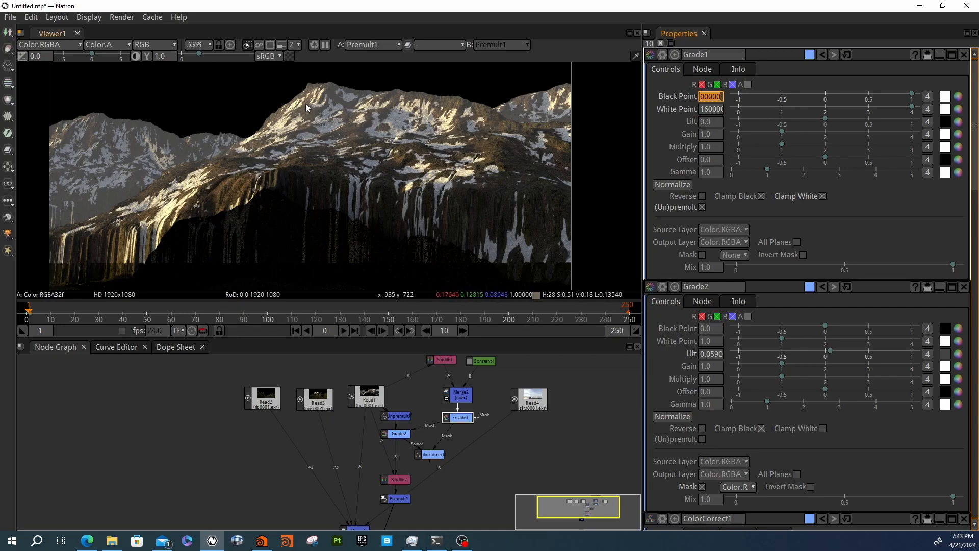
middle_click_drag(459, 461, 427, 401)
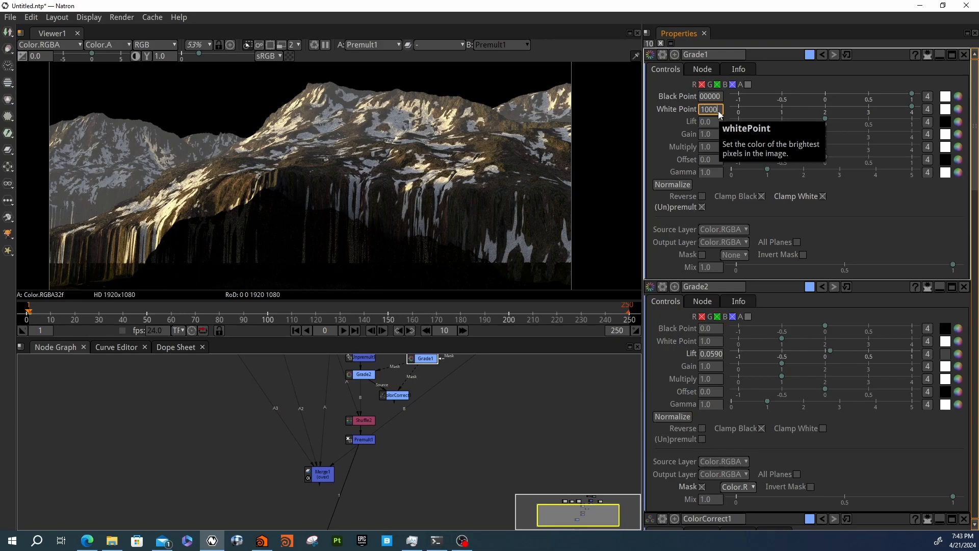
key("Return")
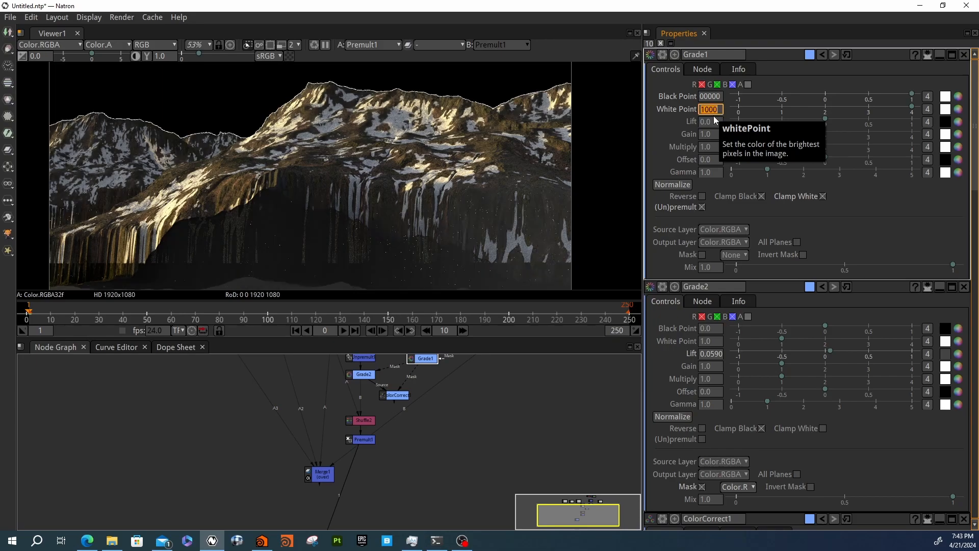
type("60000")
key("Return")
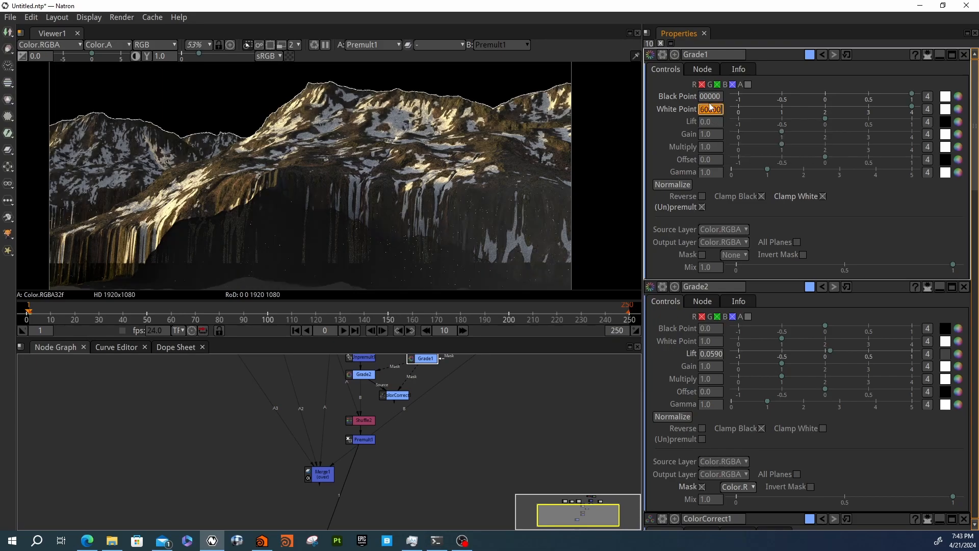
Set Grade1's Black Point to 10000.
left_click(711, 97)
key("BackSpace")
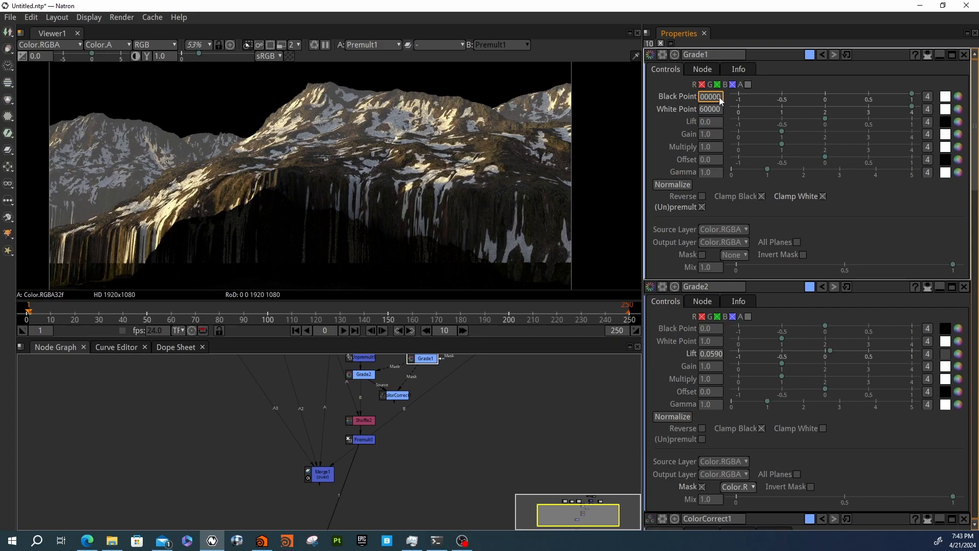
key("Return")
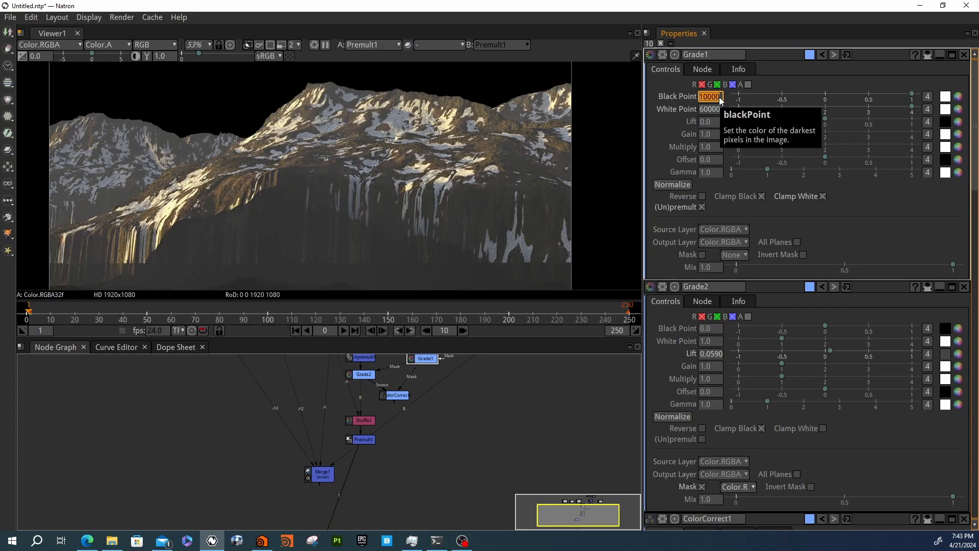
Split Grade2's Lift into separate channels and set its blue value to 0.07.
scroll(535, 413, "down", 2)
scroll(535, 413, "down", 1)
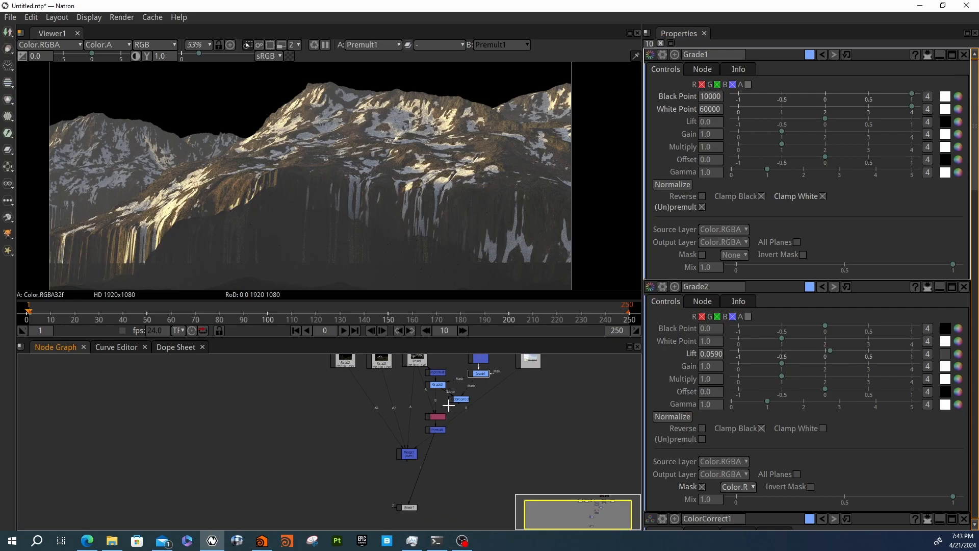
double_click(461, 400)
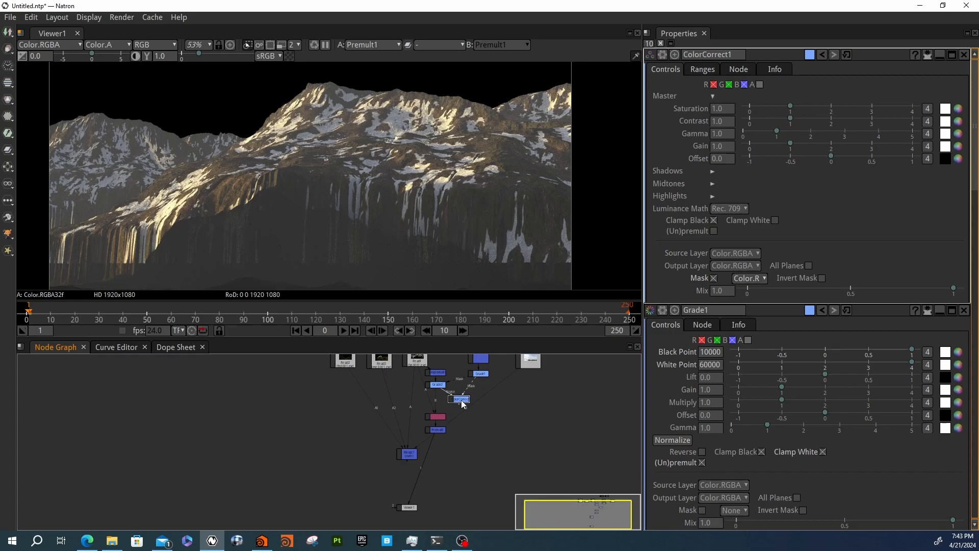
scroll(437, 388, "up", 3)
left_click(438, 387)
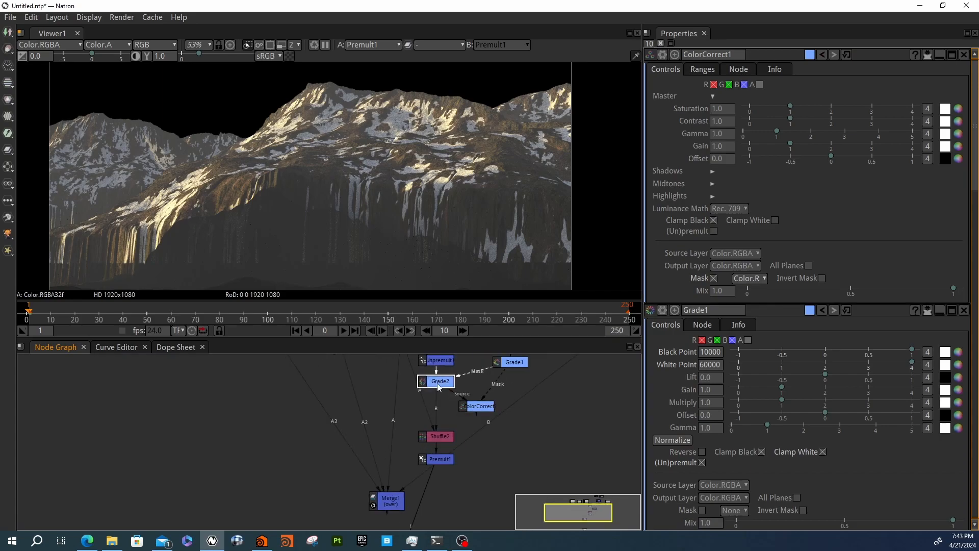
double_click(437, 386)
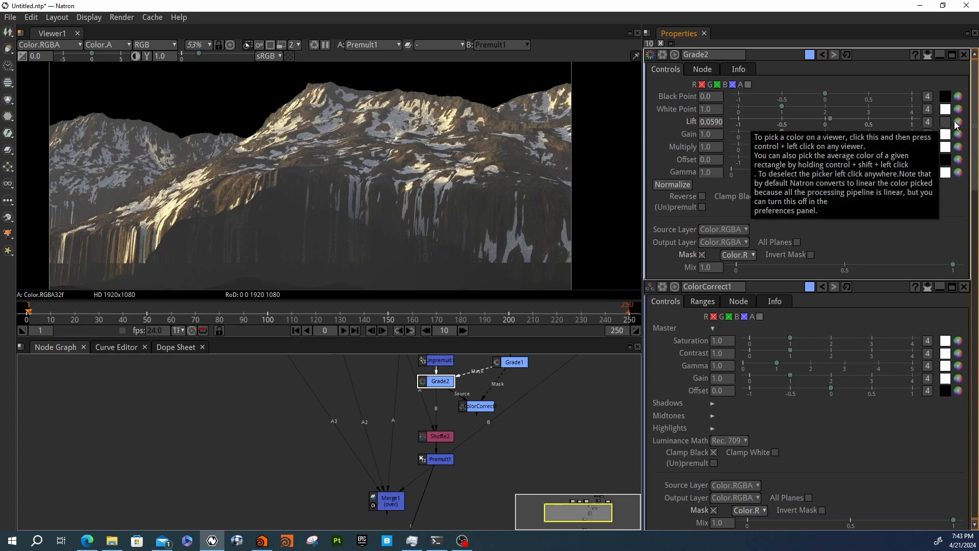
left_click(928, 121)
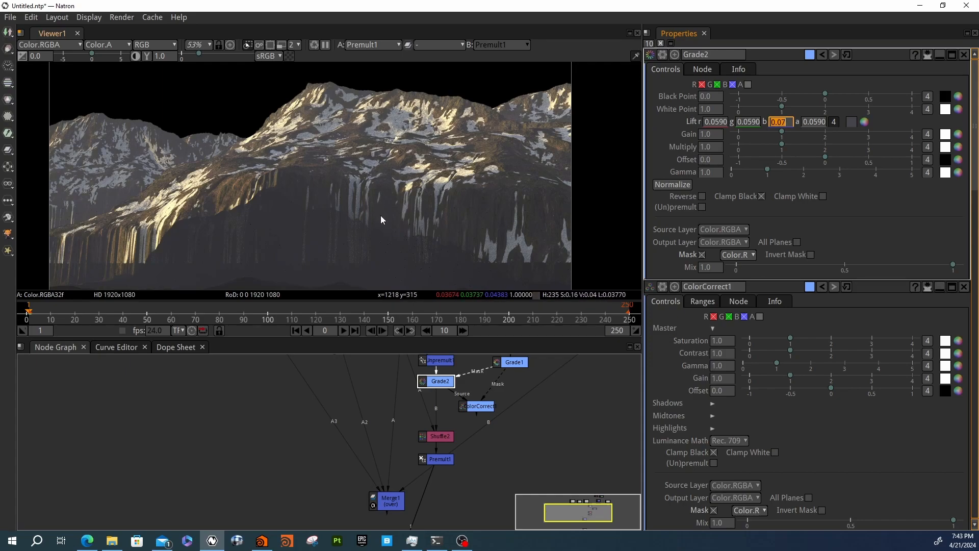
Move Merge1 lower in the node graph and display its output in the viewer.
scroll(520, 405, "down", 5)
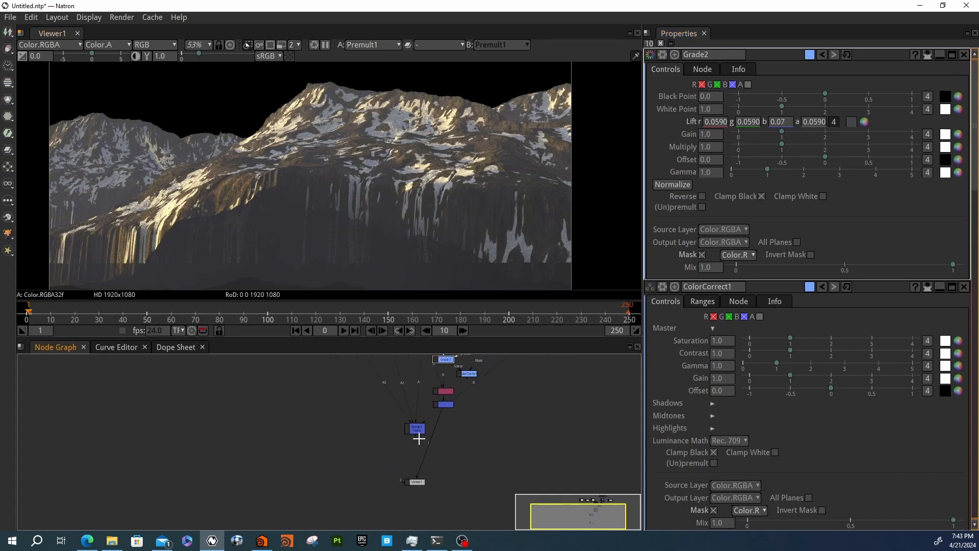
left_click_drag(413, 431, 400, 459)
middle_click_drag(439, 442, 447, 479)
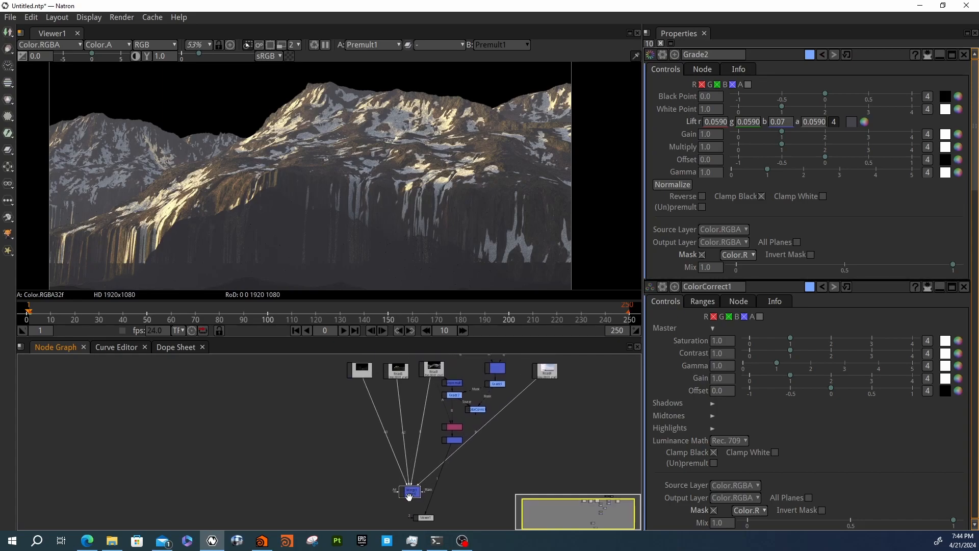
key("1")
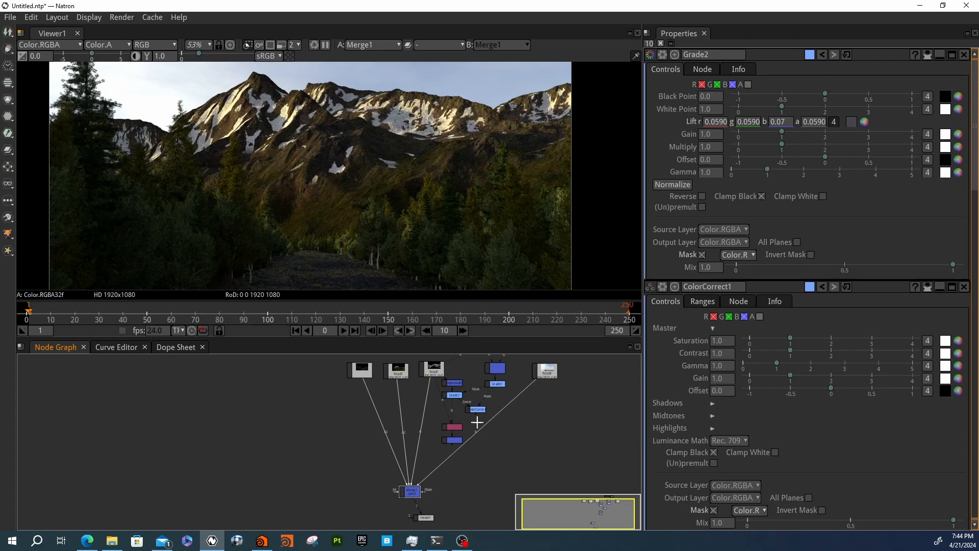
Reconnect Merge1's A input from Read1 to Premult1 and check the distant mountains in the composite.
left_click_drag(427, 381, 456, 443)
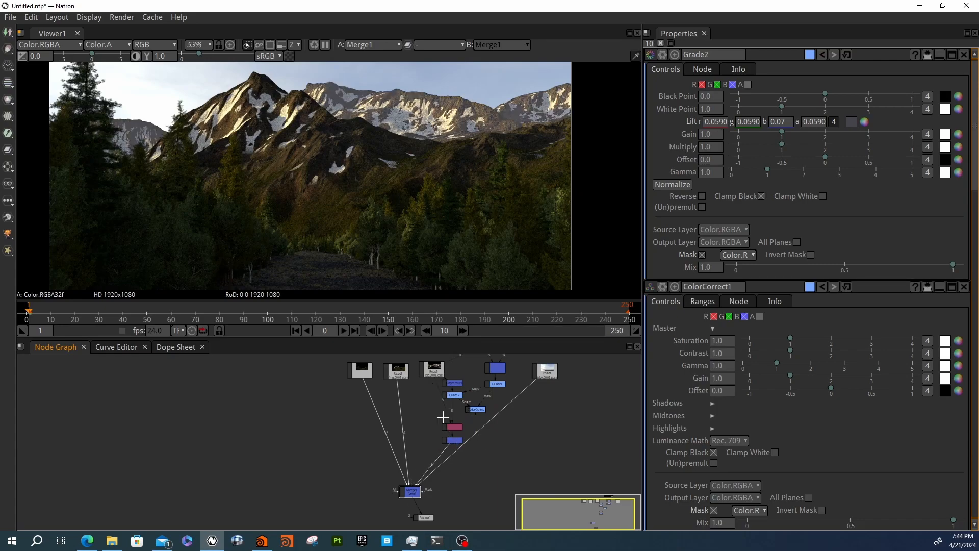
scroll(405, 221, "up", 3)
scroll(403, 230, "down", 8)
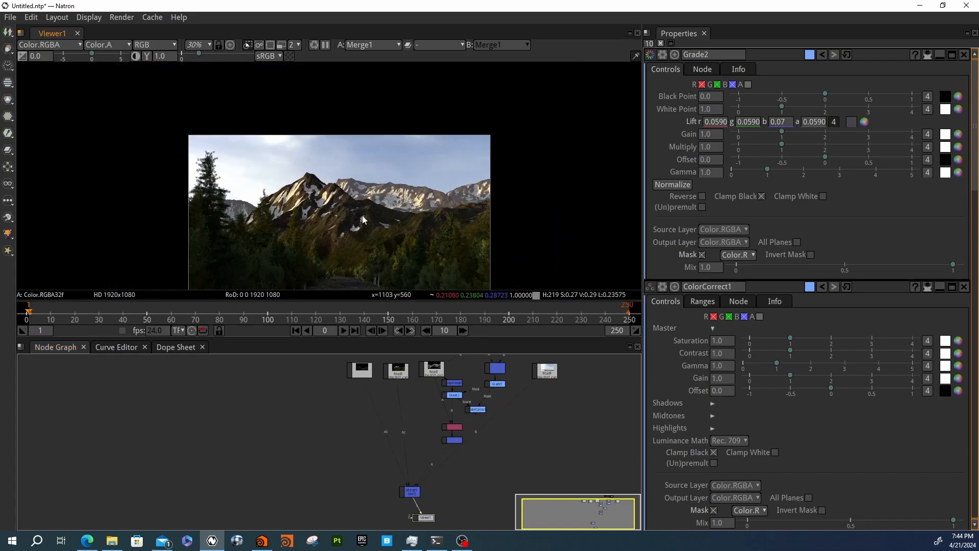
scroll(363, 222, "up", 7)
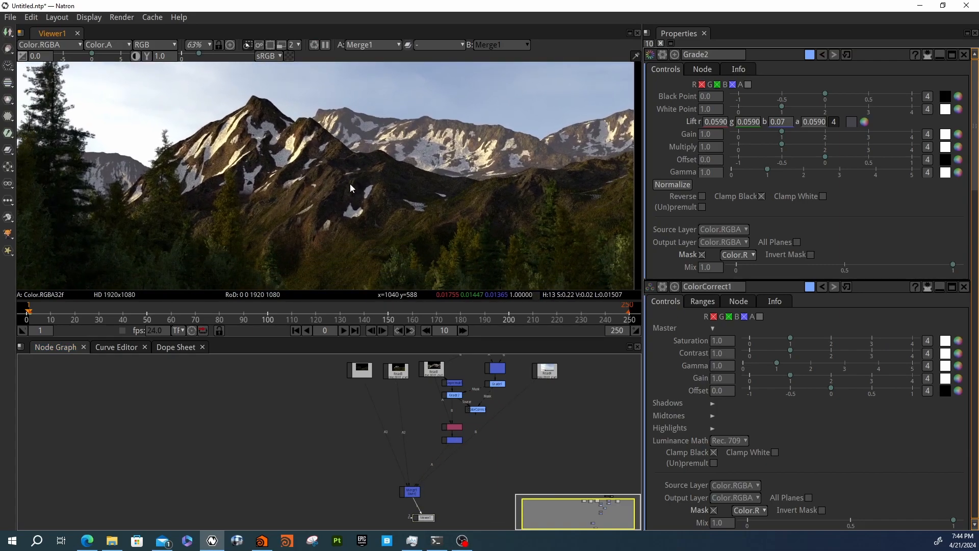
middle_click_drag(368, 209, 365, 162)
scroll(365, 162, "down", 2)
Move Read1 above Unpremult1 and add a Dot on its output where the Shuffle1 branch splits off.
middle_click_drag(434, 372, 442, 400)
left_click_drag(442, 399, 466, 390)
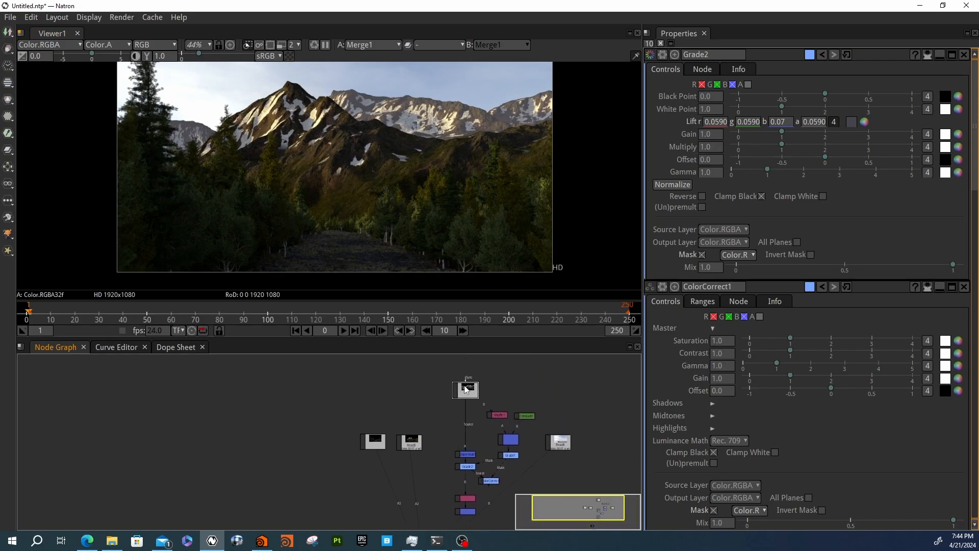
scroll(464, 399, "up", 3)
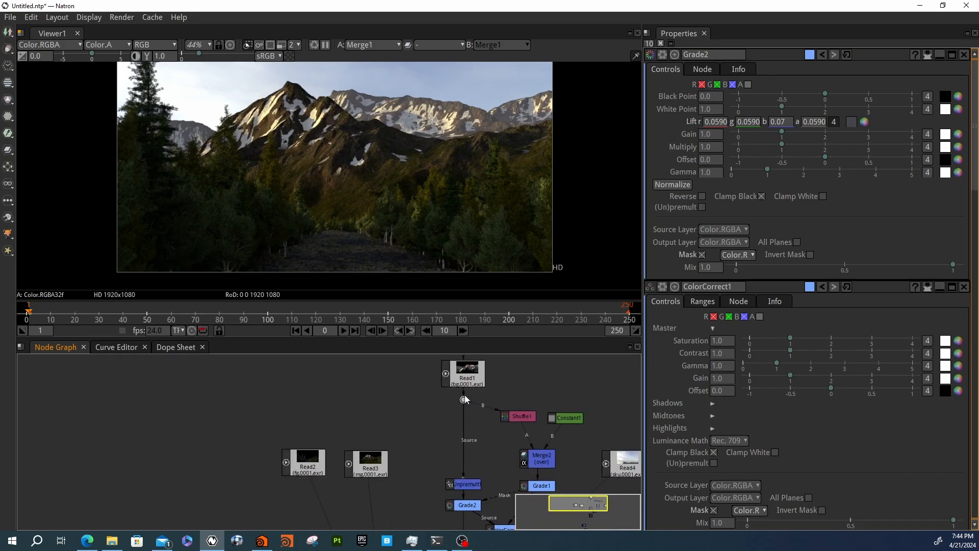
scroll(430, 398, "down", 3)
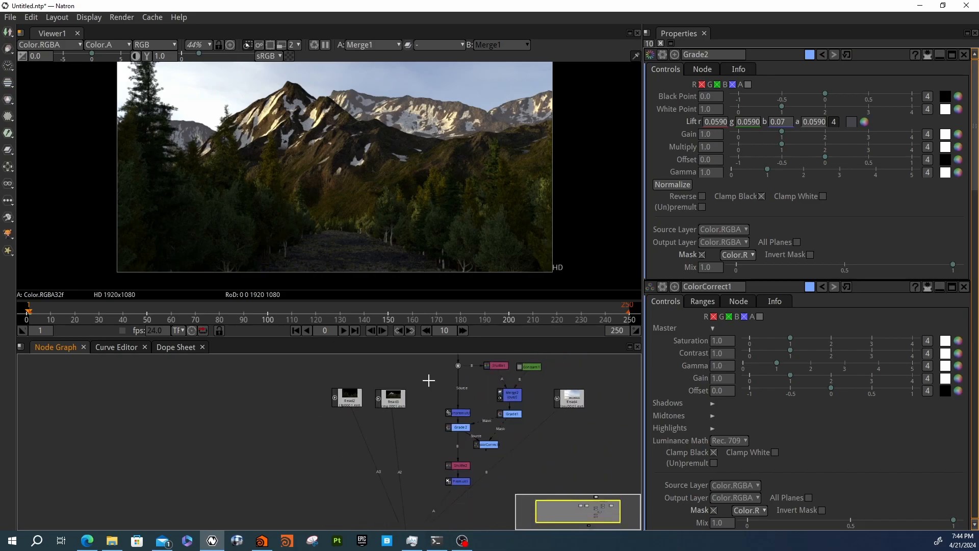
Duplicate Read1's depth-haze node chain beside the original and attach the copy to Read3's output.
left_click_drag(429, 379, 544, 517)
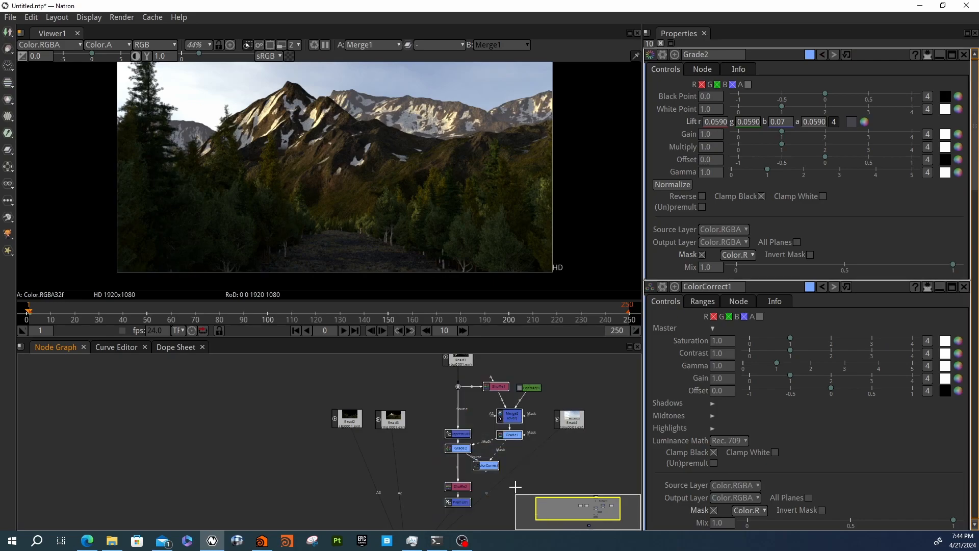
middle_click_drag(311, 424, 371, 393)
left_click_drag(407, 389, 315, 395)
middle_click_drag(443, 417, 432, 472)
left_click_drag(451, 440, 455, 477)
key("ctrl+v")
left_click(424, 388)
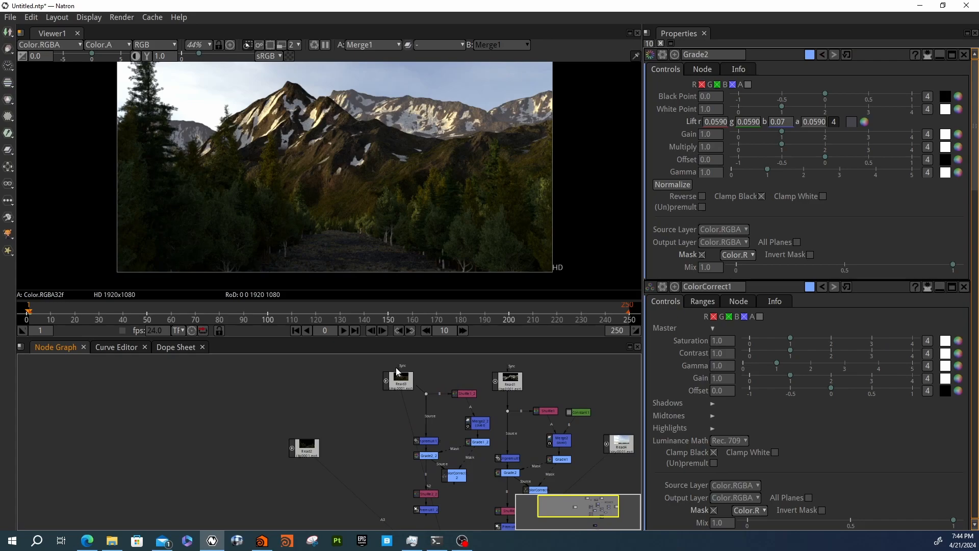
Route the Read3 haze chain's Premult output into Merge1 and select that chain for copying.
scroll(403, 401, "down", 8)
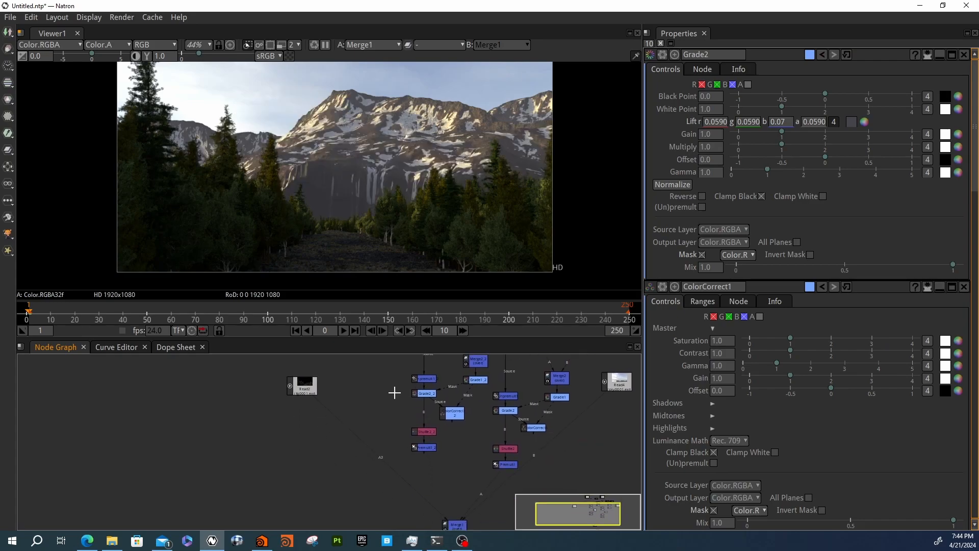
scroll(313, 407, "up", 3)
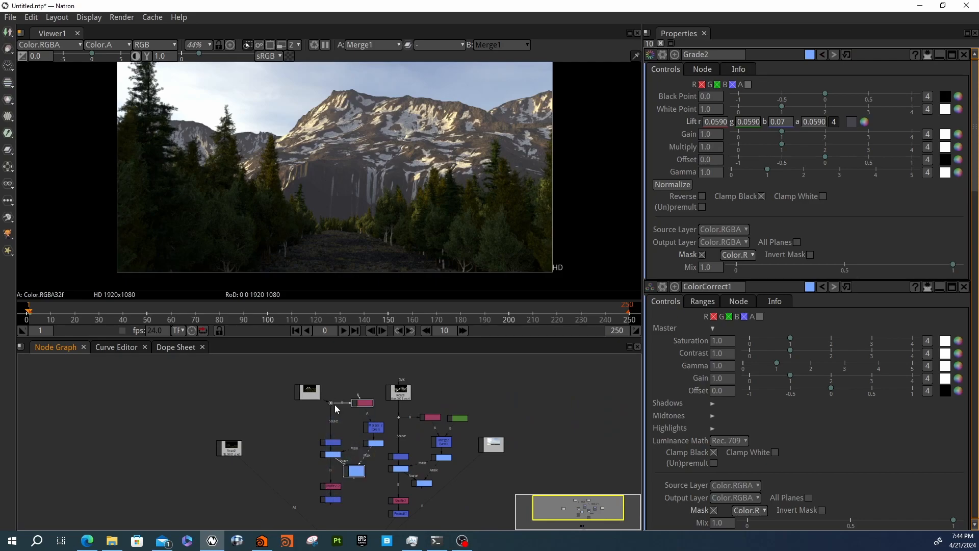
left_click_drag(373, 514, 314, 395)
key("ctrl+z")
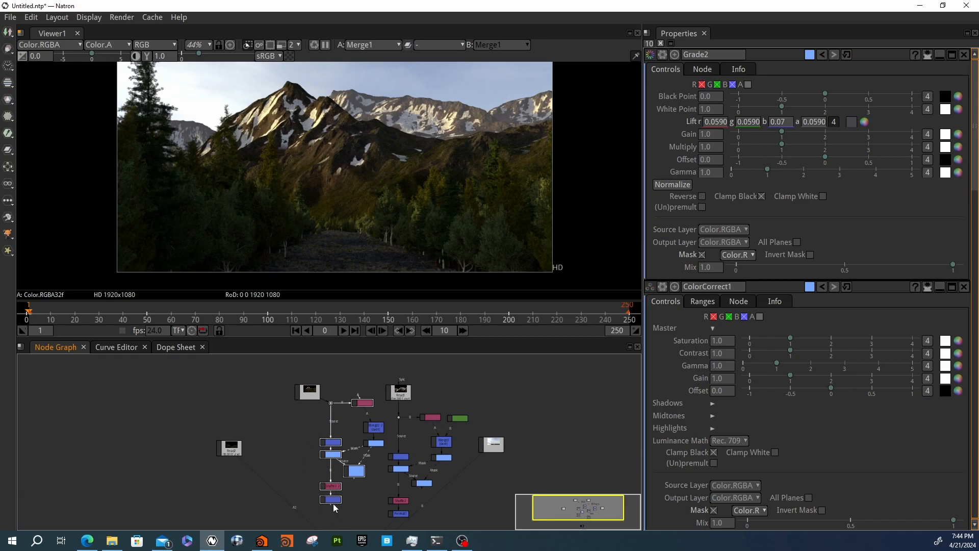
middle_click_drag(288, 437, 264, 399)
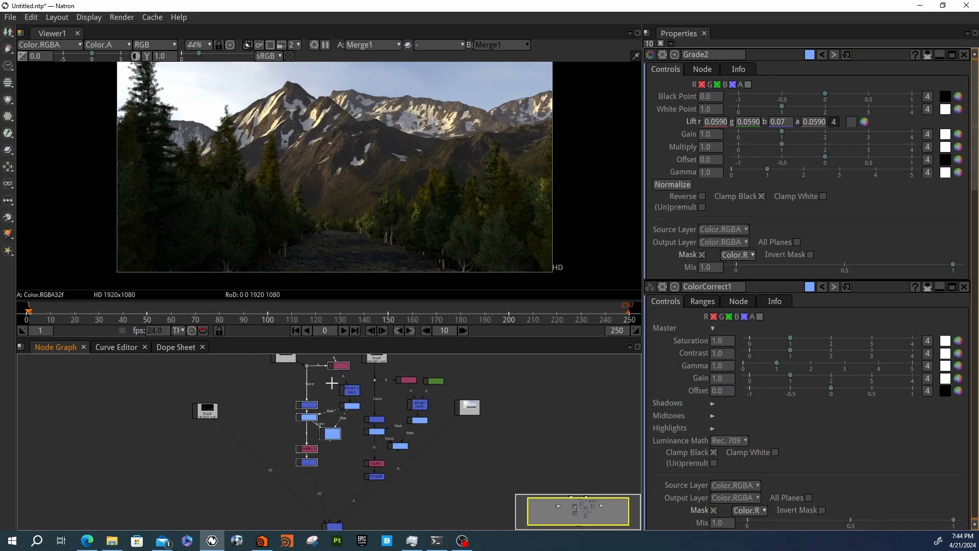
Paste another copy of the haze chain below Read2 and link it between Read2 and Merge1.
middle_click_drag(274, 398, 352, 446)
left_click_drag(282, 463, 275, 432)
key("ctrl+v")
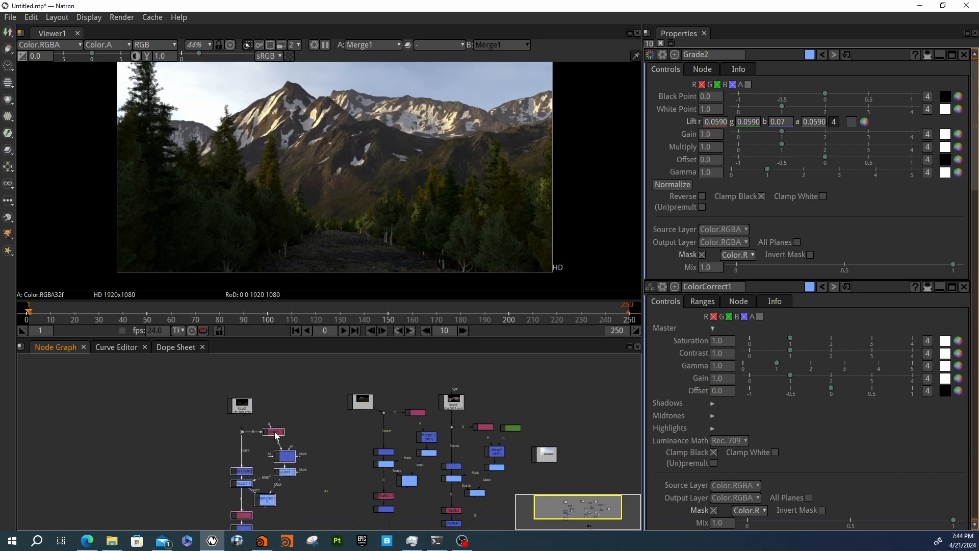
middle_click_drag(250, 438, 266, 362)
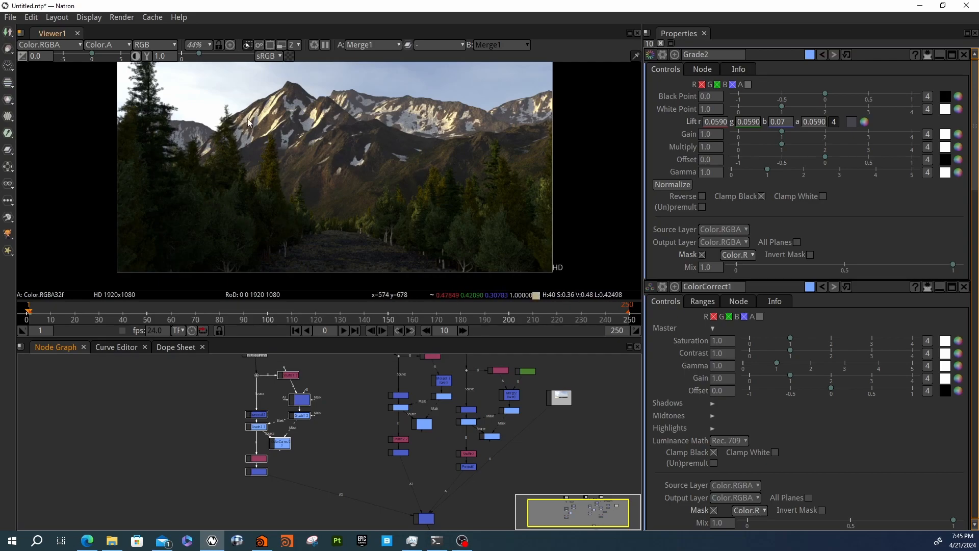
scroll(306, 192, "down", 3)
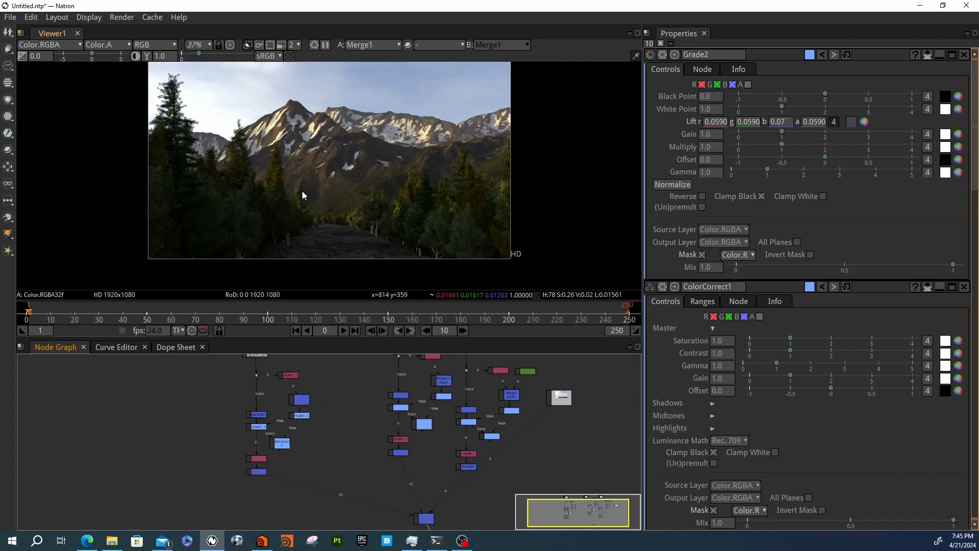
Reposition Merge1 slightly below the three haze chains and inspect the foreground trees in the composite.
middle_click_drag(298, 459, 298, 409)
left_click_drag(424, 470, 414, 477)
middle_click_drag(404, 494, 411, 460)
mouse_move(444, 465)
left_mouse_down()
mouse_move(417, 491)
mouse_move(409, 482)
left_mouse_up()
middle_click_drag(303, 407, 329, 475)
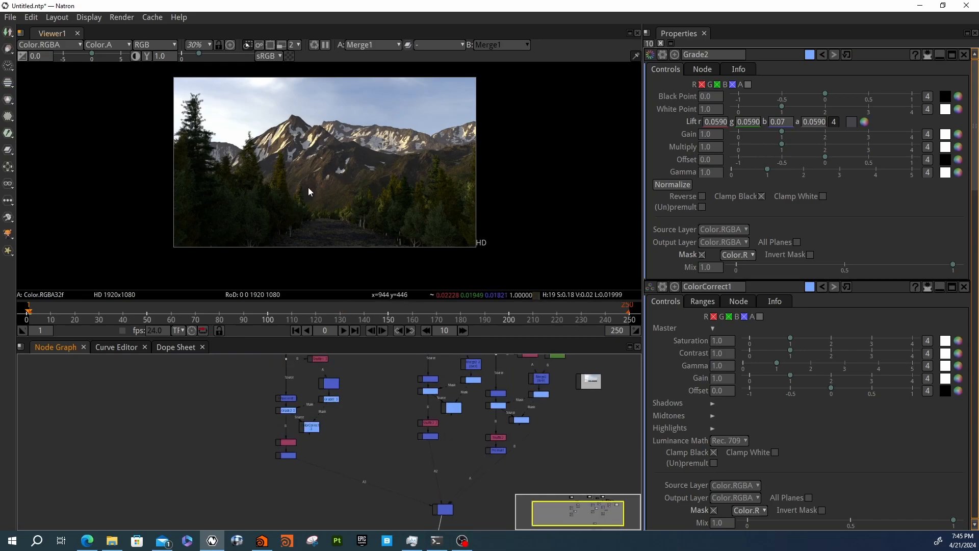
scroll(360, 222, "up", 3)
scroll(360, 222, "up", 1)
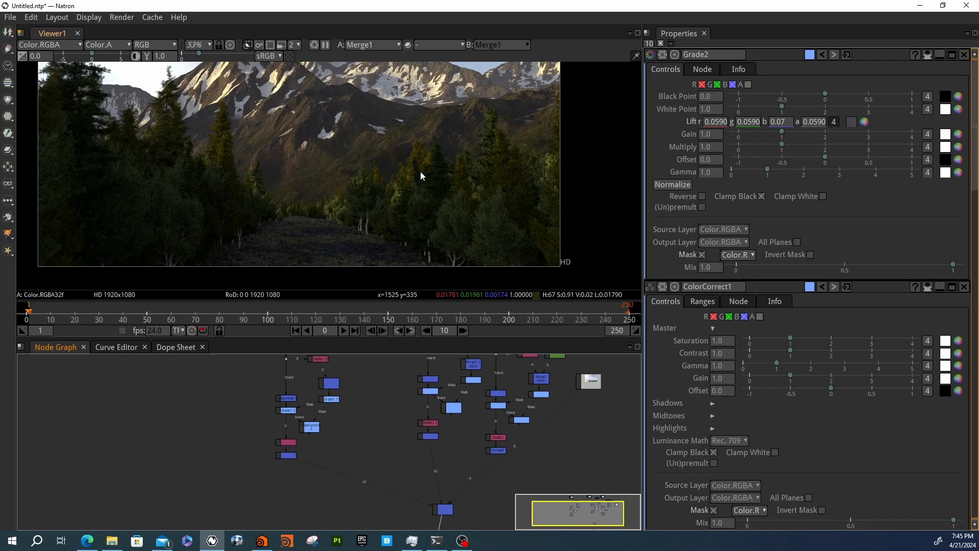
Set Grade1_3's Black Point to 0 and White Point to 160 for the foreground depth mask.
scroll(369, 401, "down", 2)
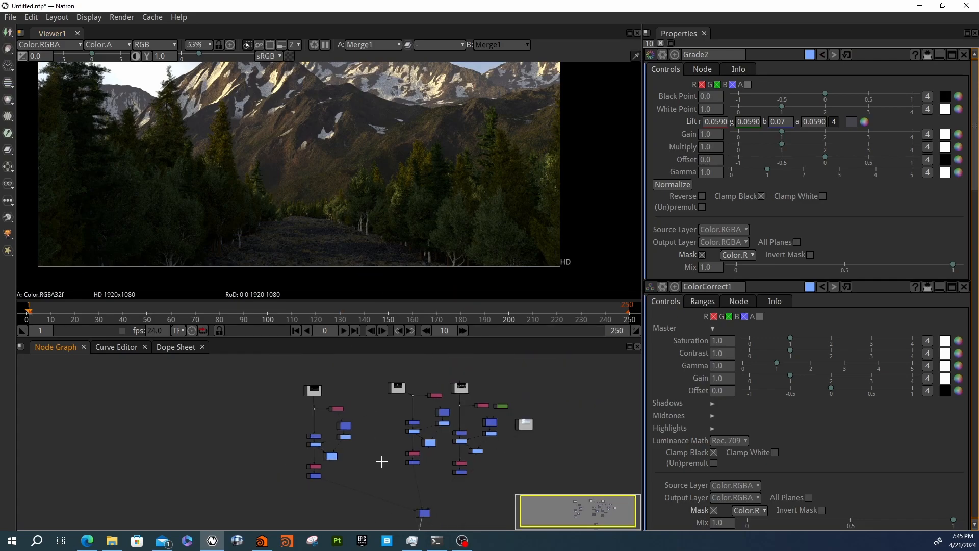
scroll(323, 471, "up", 2)
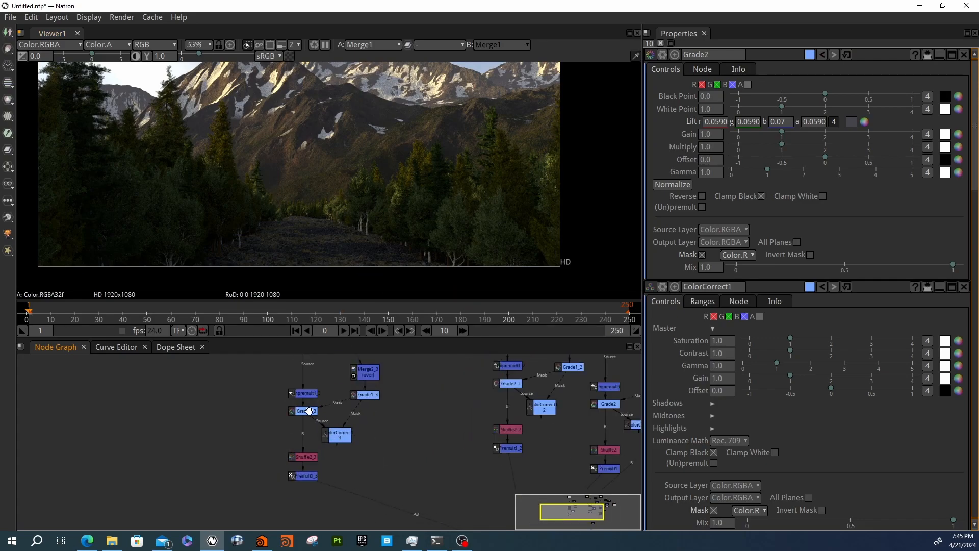
double_click(365, 394)
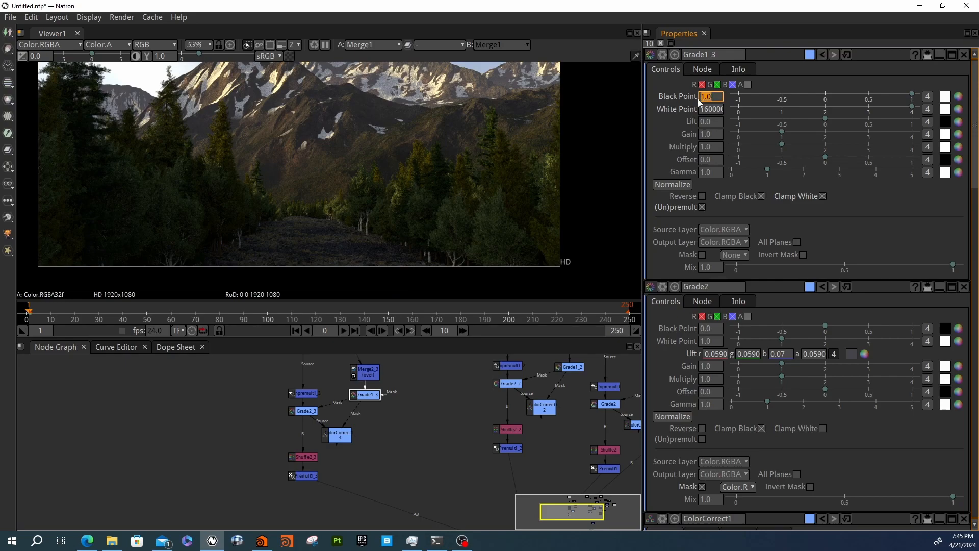
type("0")
key("BackSpace")
key("Return")
key("BackSpace")
key("Return")
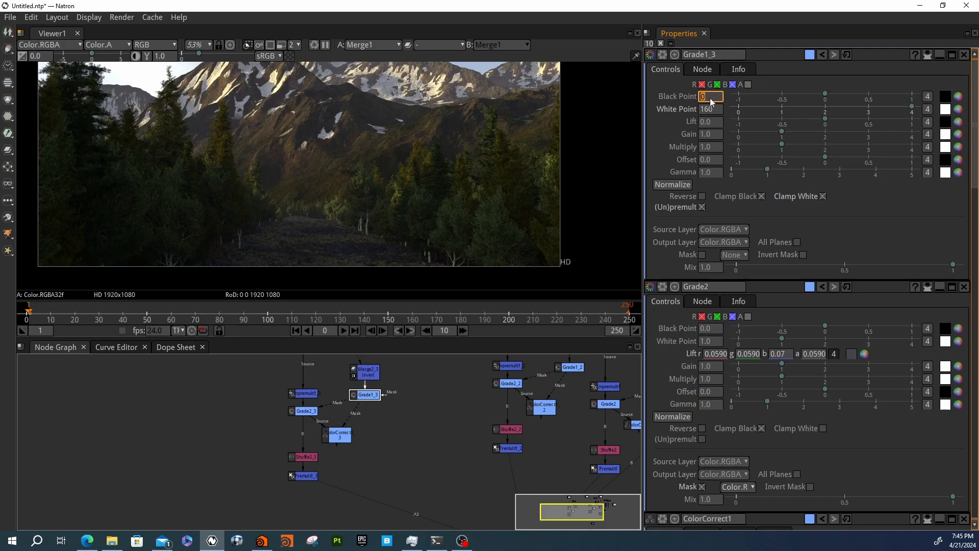
Try Black Point values of 40 and 10 on Grade1_3.
type("40")
key("Return")
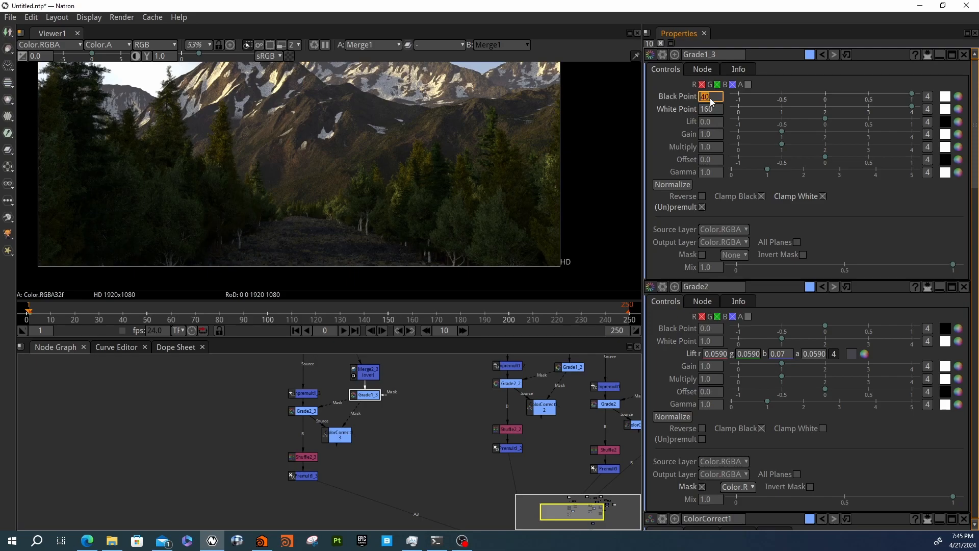
type("10")
key("Return")
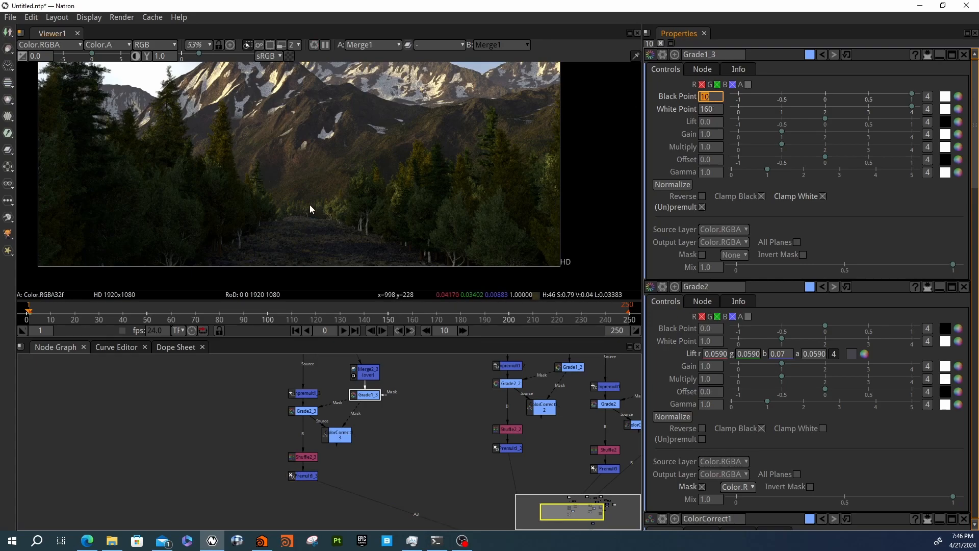
Set Grade1_3's Black Point to 5 and examine the haze on the foreground trees and path.
middle_click_drag(371, 217, 337, 214)
scroll(303, 207, "down", 2)
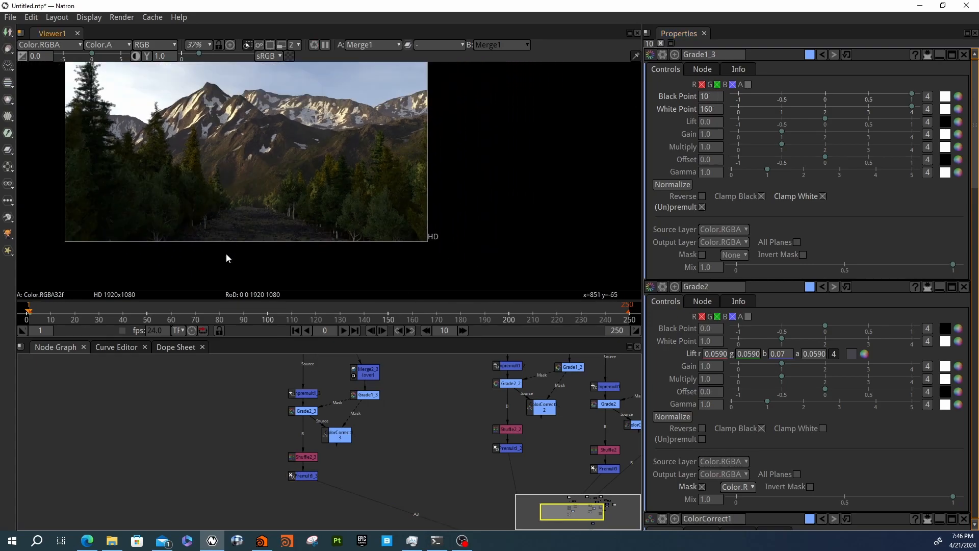
scroll(254, 228, "up", 5)
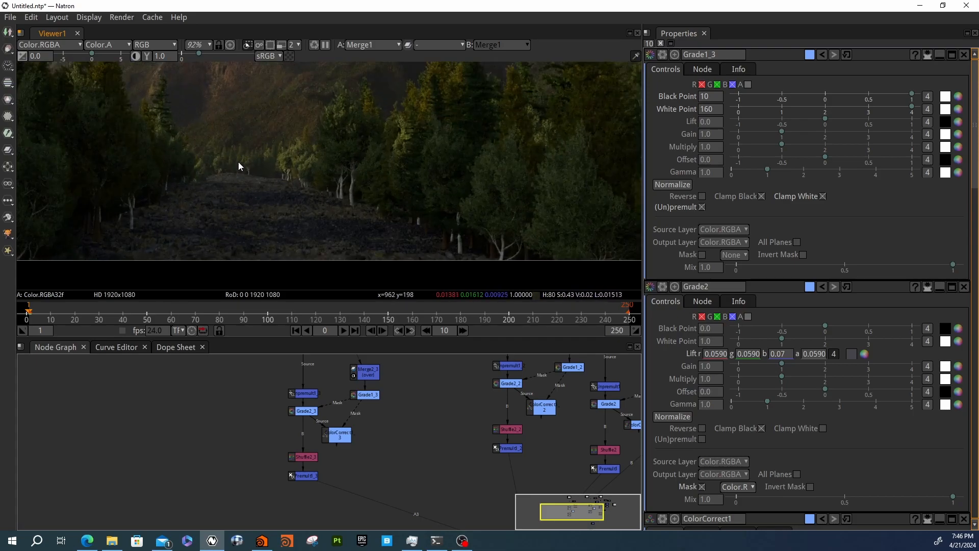
scroll(260, 174, "down", 5)
middle_click_drag(266, 182, 287, 186)
left_click(710, 109)
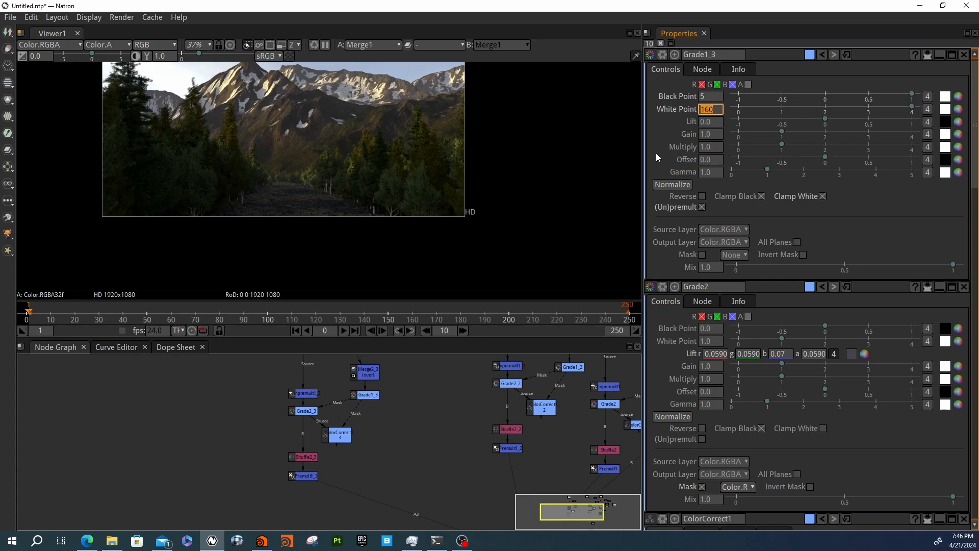
scroll(509, 213, "down", 1)
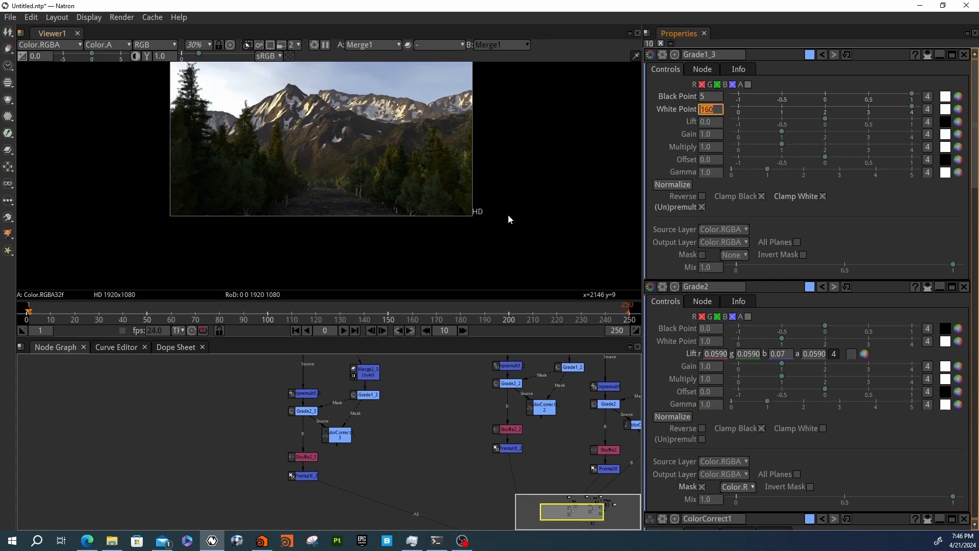
Move the Read2 branch farther left of the Read3 branch, and align Read3 and Shuffle1_2 above the nodes below them.
scroll(391, 400, "down", 3)
middle_click_drag(393, 402, 416, 461)
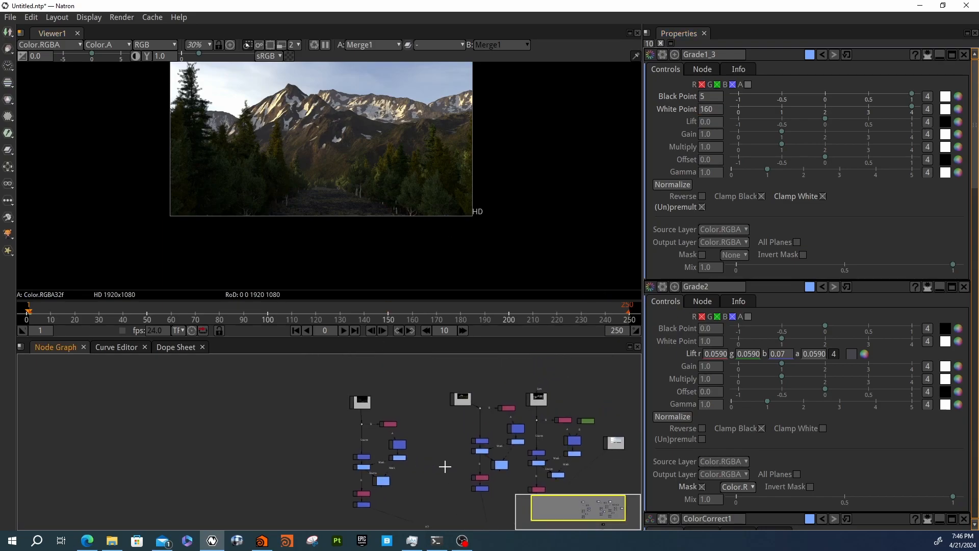
scroll(432, 402, "up", 3)
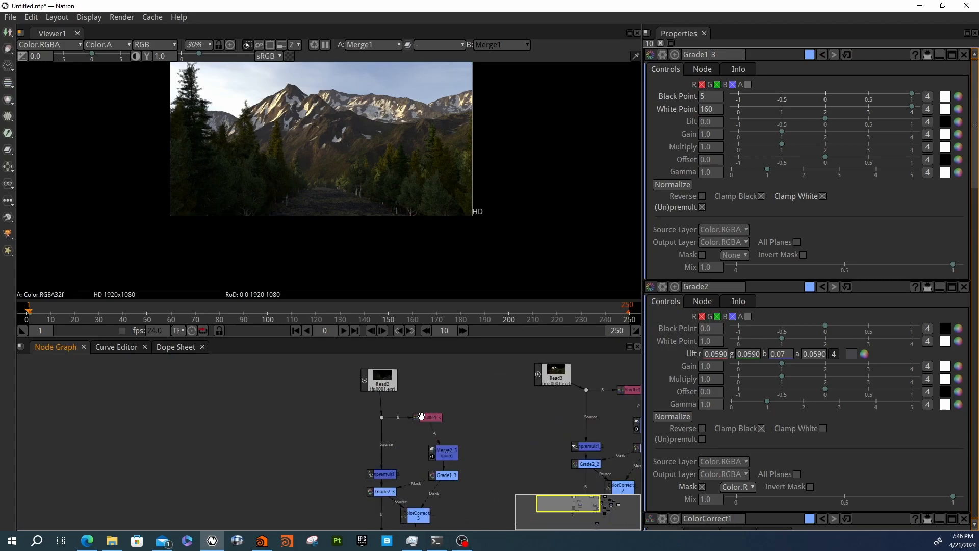
scroll(389, 409, "down", 5)
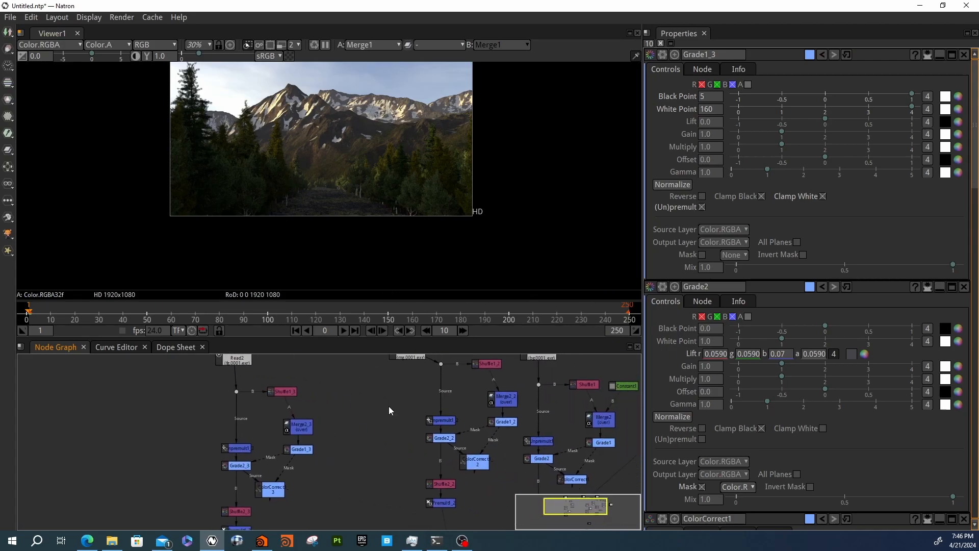
left_click_drag(286, 386, 418, 512)
left_click_drag(380, 467, 289, 470)
scroll(450, 426, "up", 4)
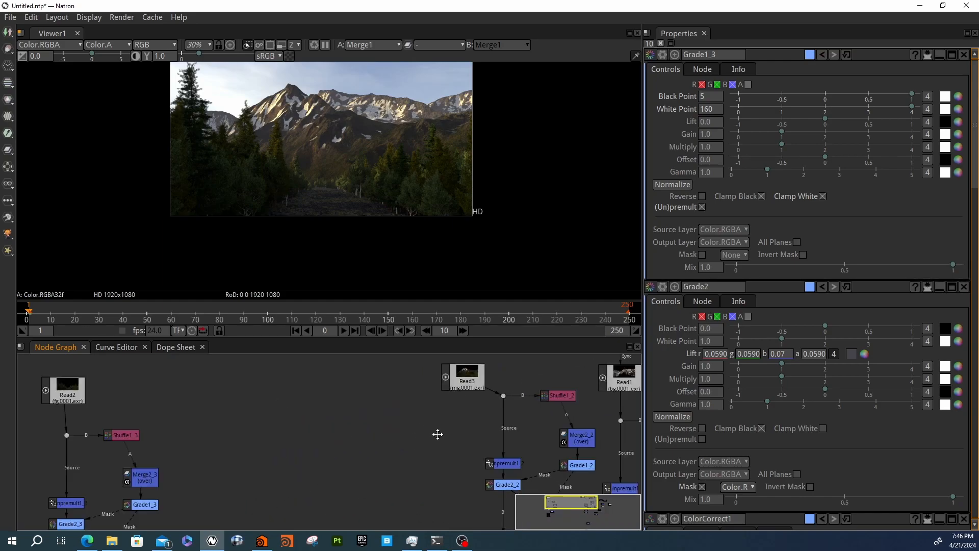
left_click_drag(416, 389, 455, 378)
middle_click_drag(384, 411, 403, 403)
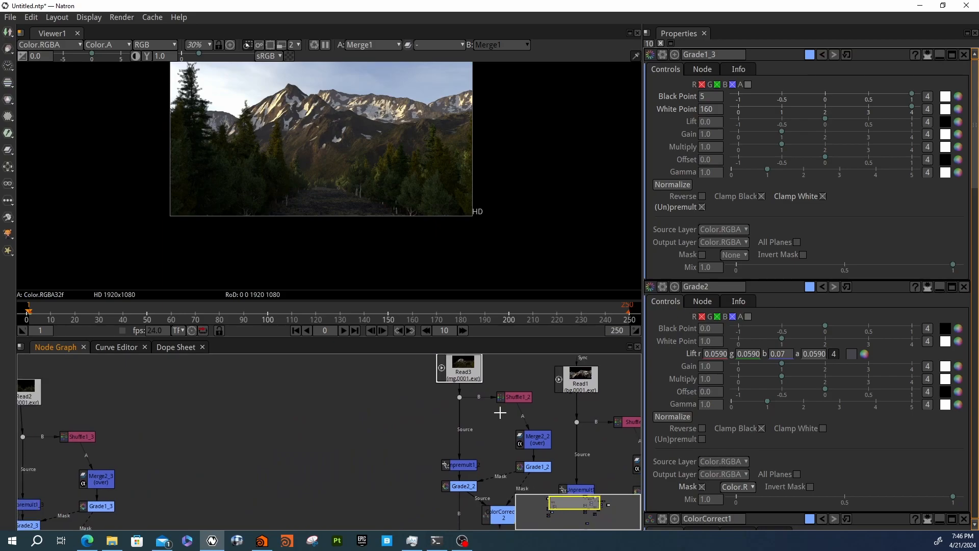
left_click_drag(514, 399, 529, 400)
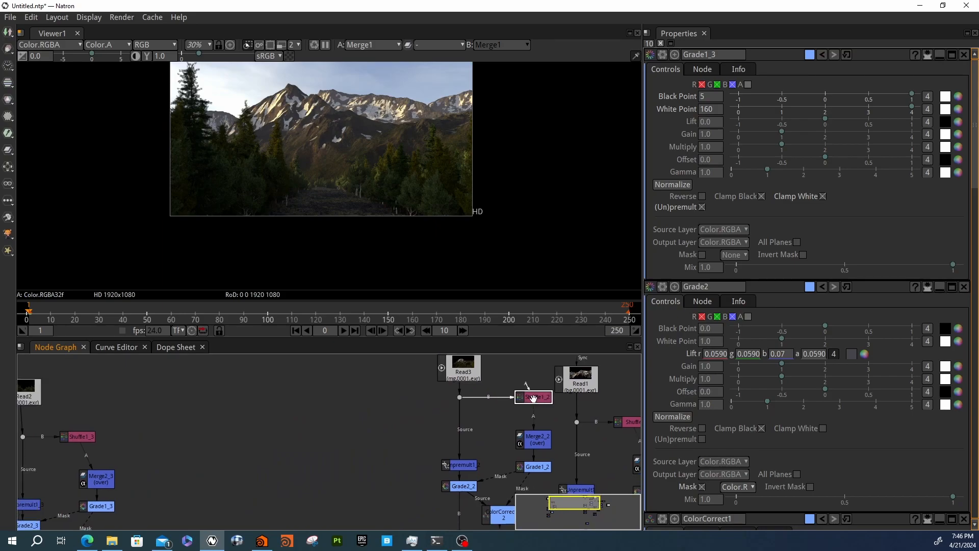
Duplicate Shuffle1_2 to the left of the Read3 branch and connect the copy's B input to the Dot below Read3.
key("ctrl+c")
key("ctrl+v")
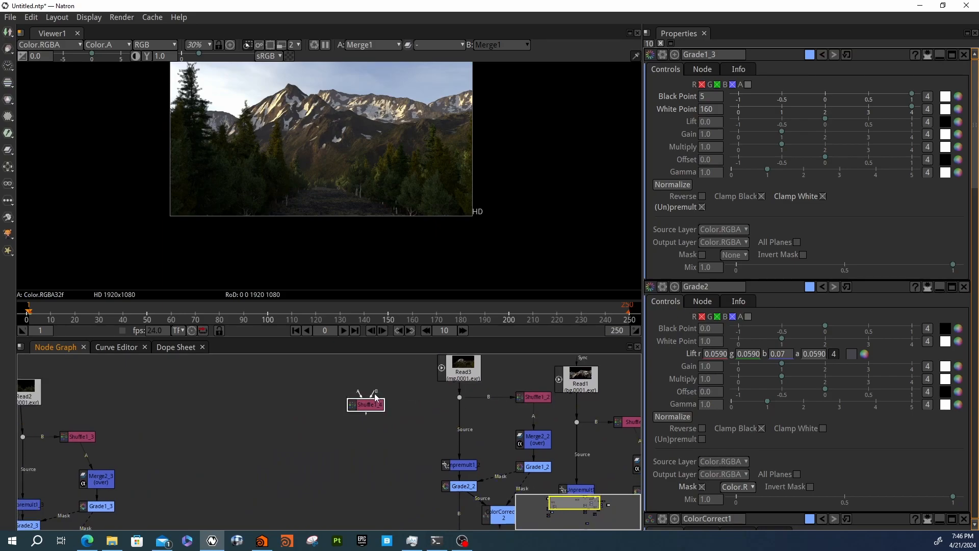
left_click_drag(372, 394, 468, 401)
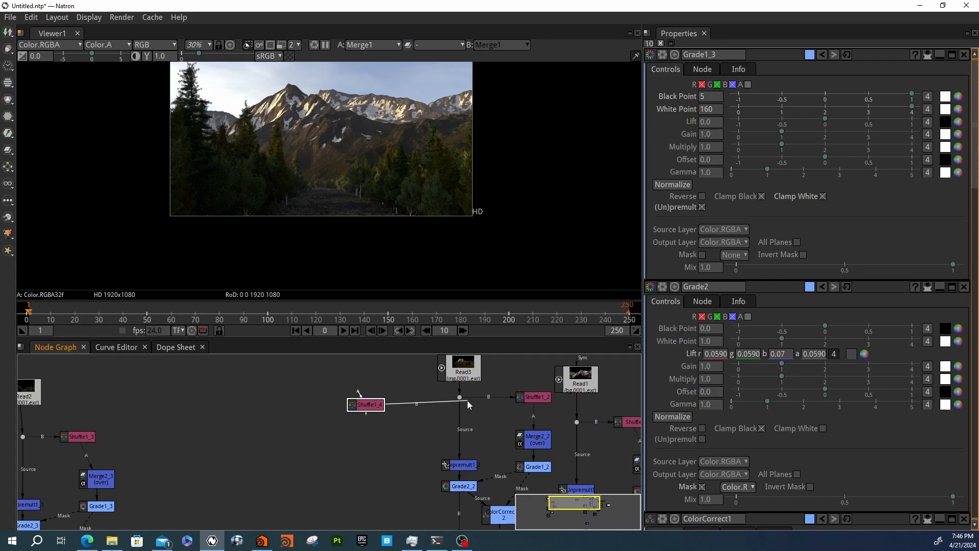
left_click_drag(365, 407, 352, 399)
Set Shuffle1_4's R, G and B channels to B.P.x, B.P.y and B.P.Z and display its output in the viewer.
double_click(354, 398)
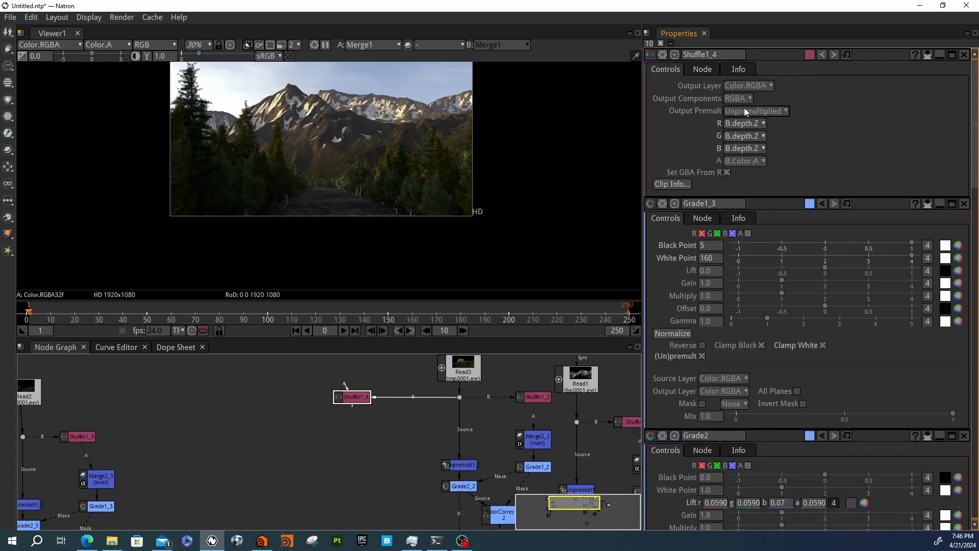
left_click(742, 124)
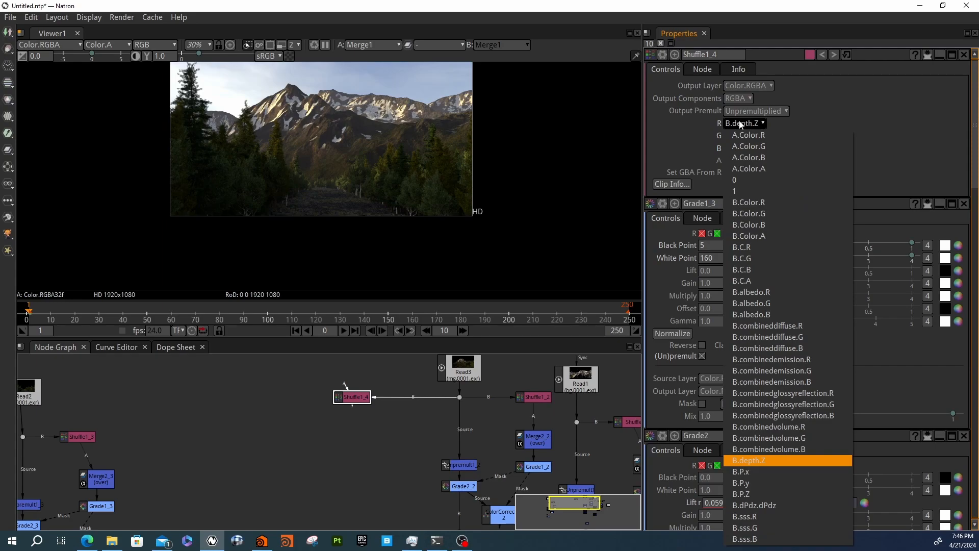
left_click(753, 474)
left_click(745, 136)
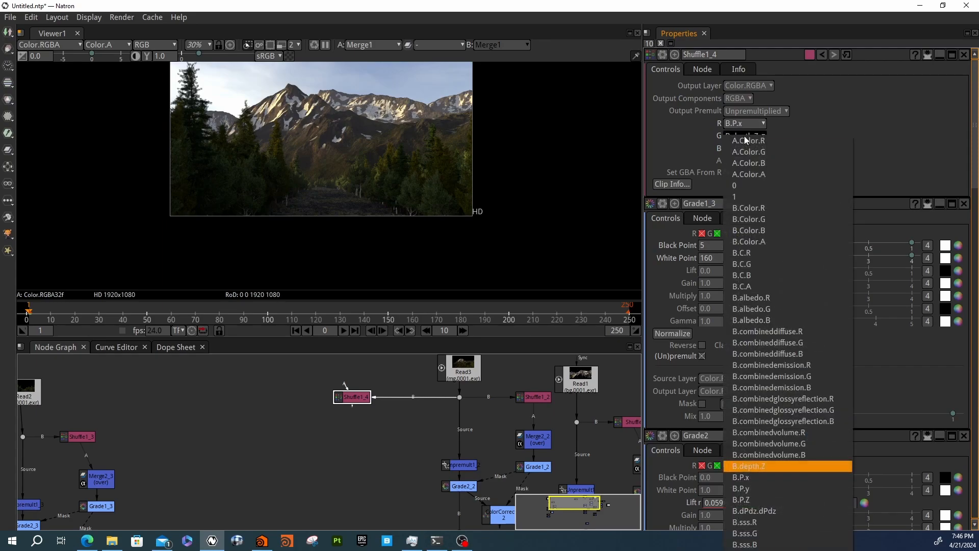
left_click(760, 487)
left_click(753, 151)
left_click(751, 499)
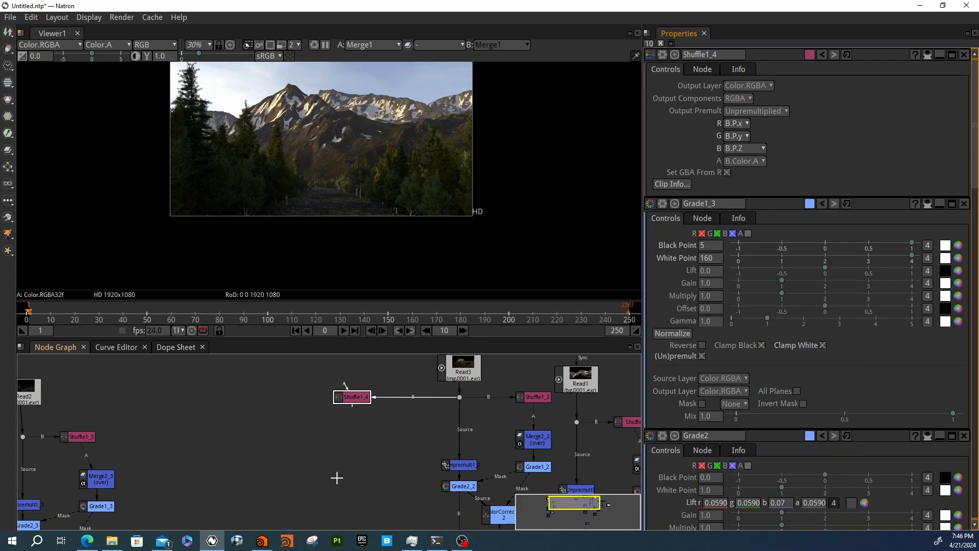
key("1")
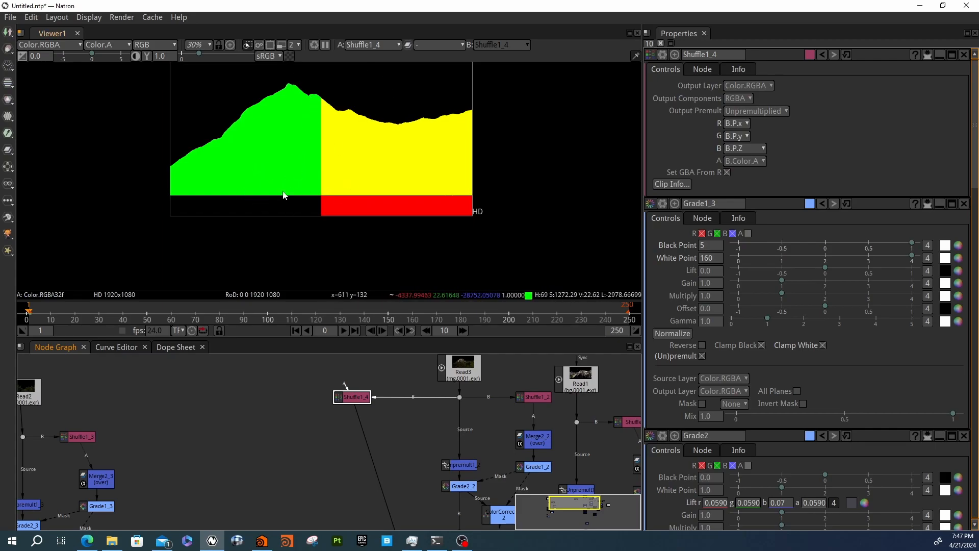
middle_click_drag(343, 432, 349, 417)
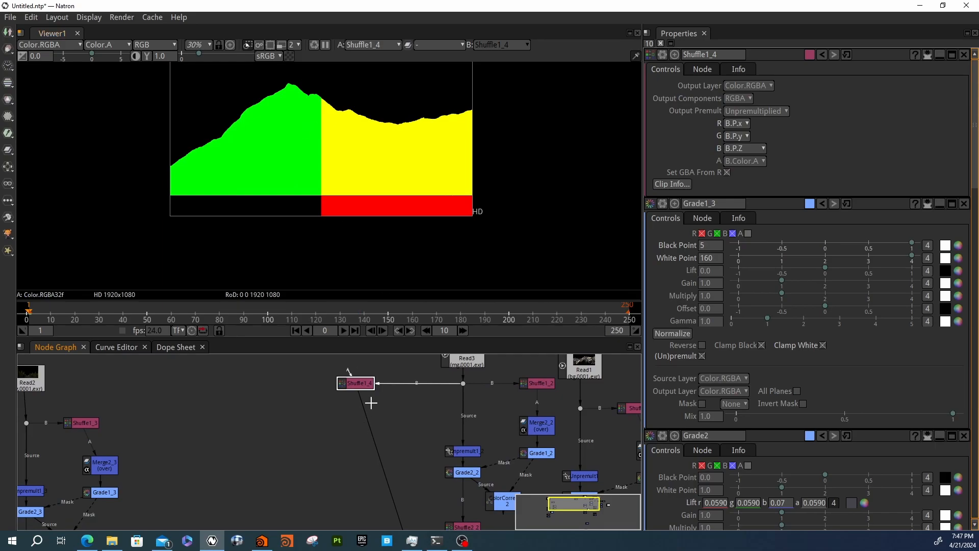
Add a Grade node below Shuffle1_4 and display its green channel in the viewer.
key("g")
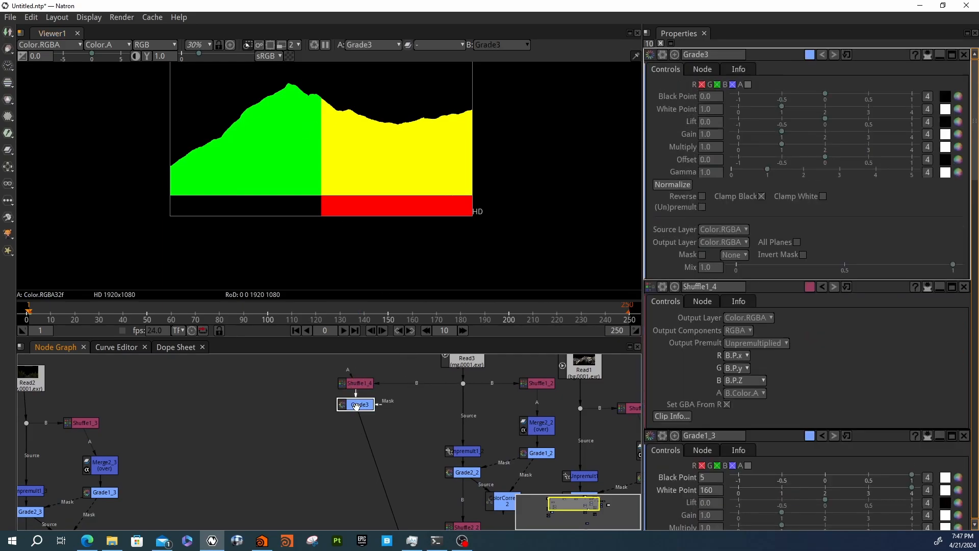
left_click_drag(357, 408, 361, 425)
scroll(232, 111, "up", 10)
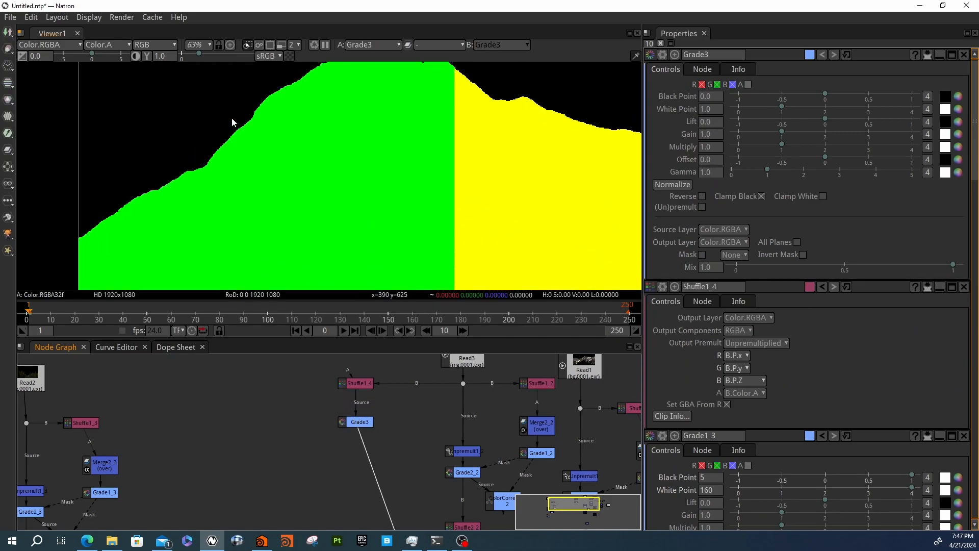
scroll(273, 106, "down", 12)
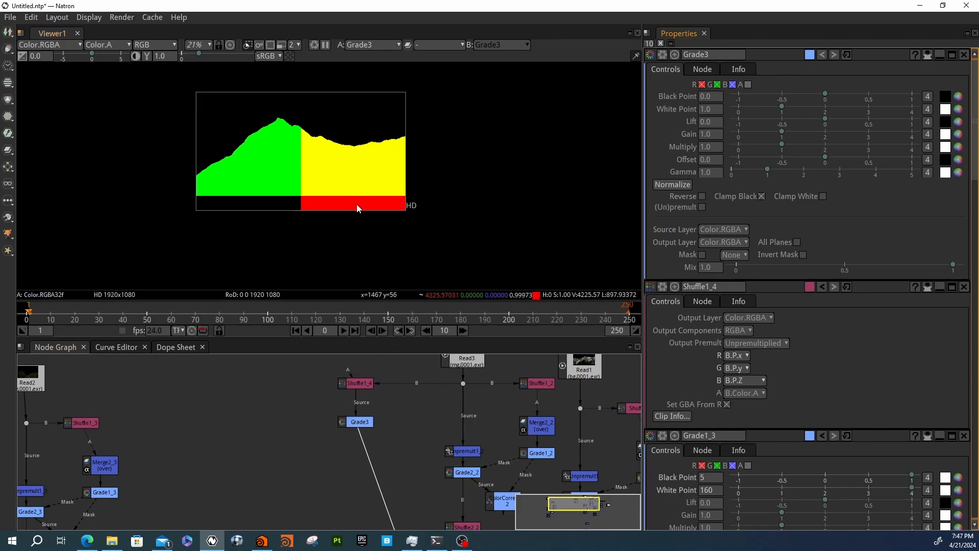
key("g")
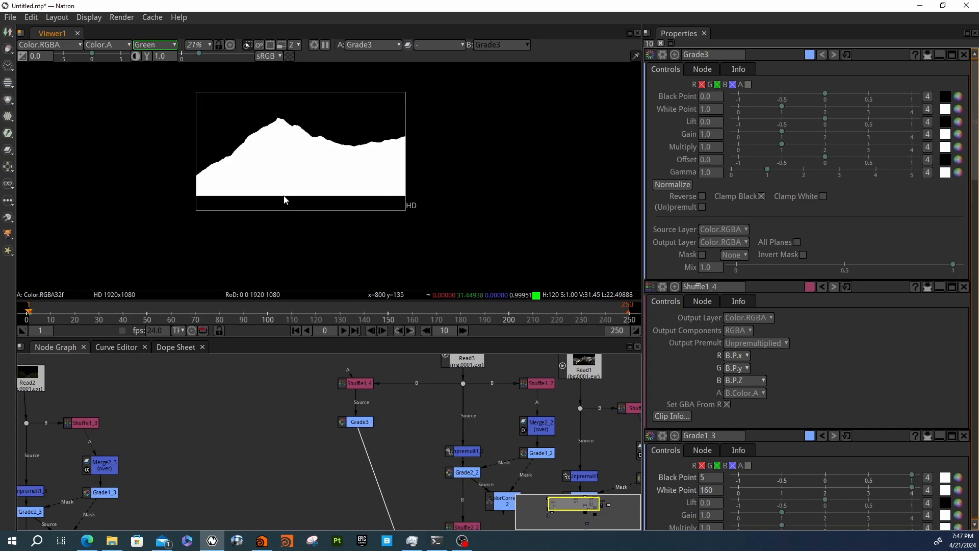
Set Grade3's White Point to 0 and Black Point to 5000, and examine the height mask across the mountains.
left_click(719, 110)
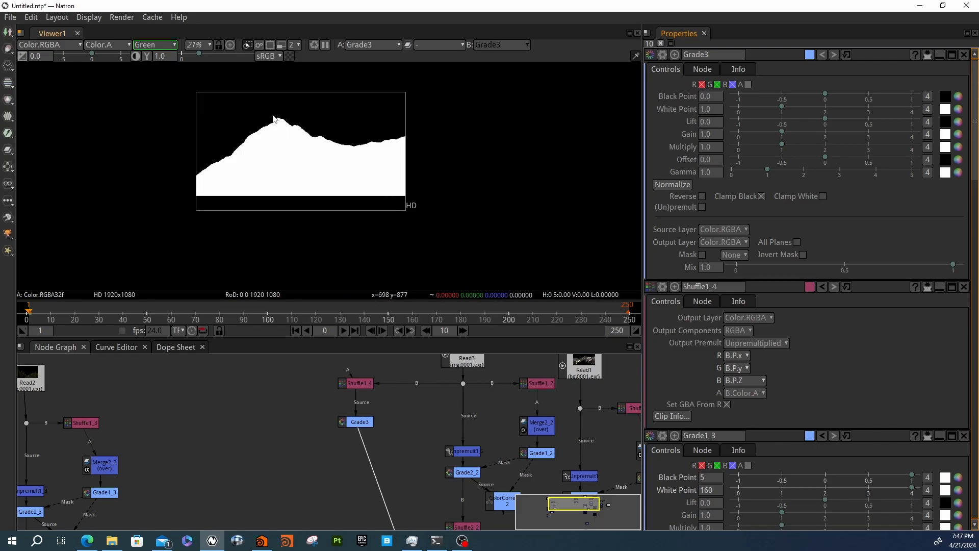
middle_click_drag(392, 411, 372, 434)
scroll(371, 434, "down", 2)
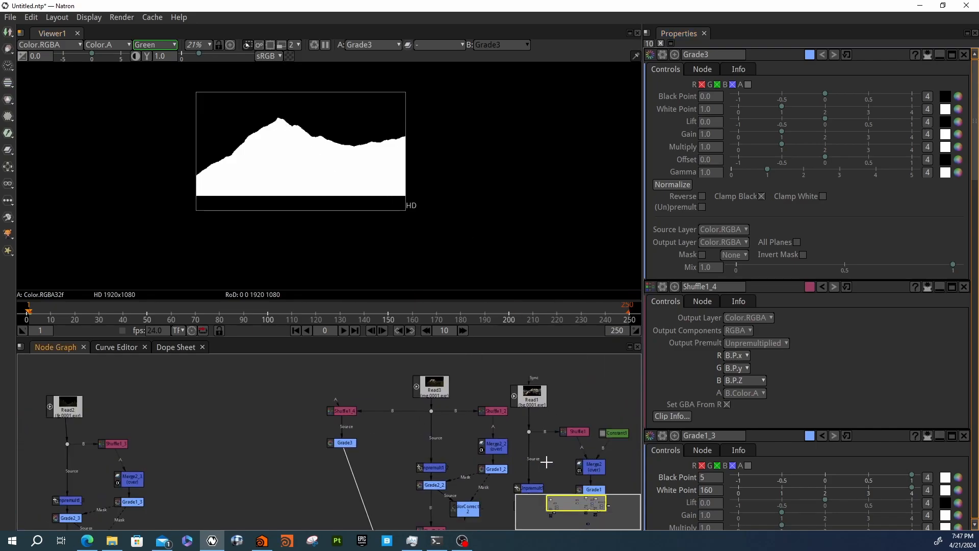
middle_click_drag(581, 429, 545, 431)
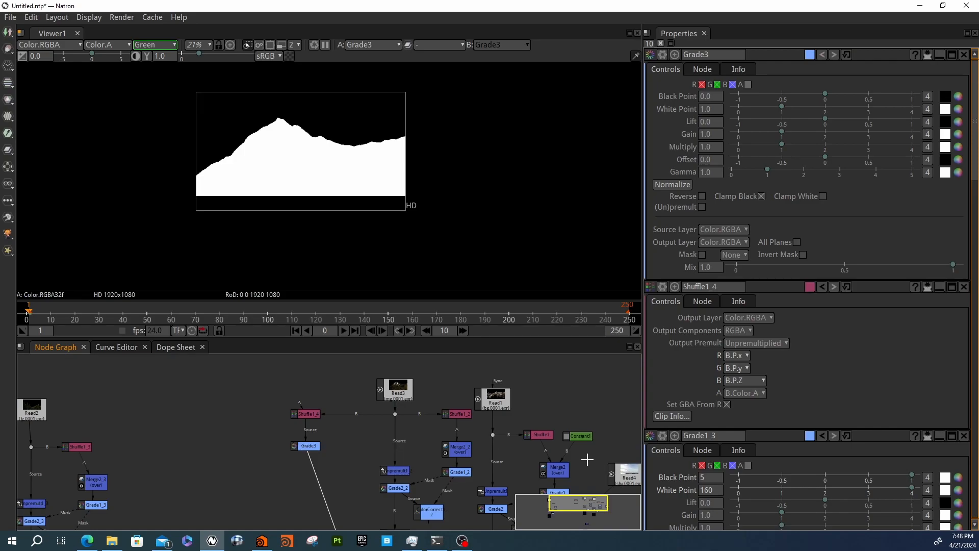
left_click(305, 445)
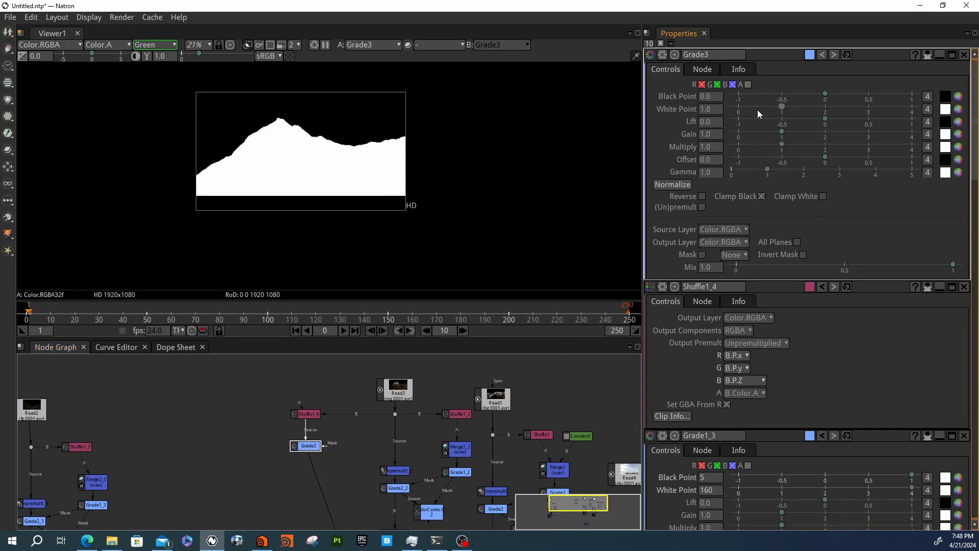
left_click(711, 109)
type("0")
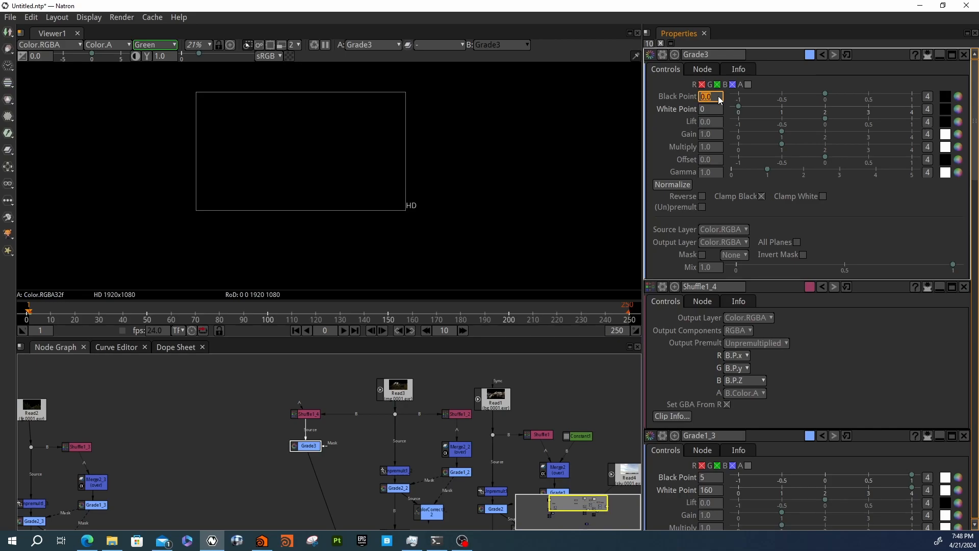
left_click(718, 96)
type("5000")
key("Return")
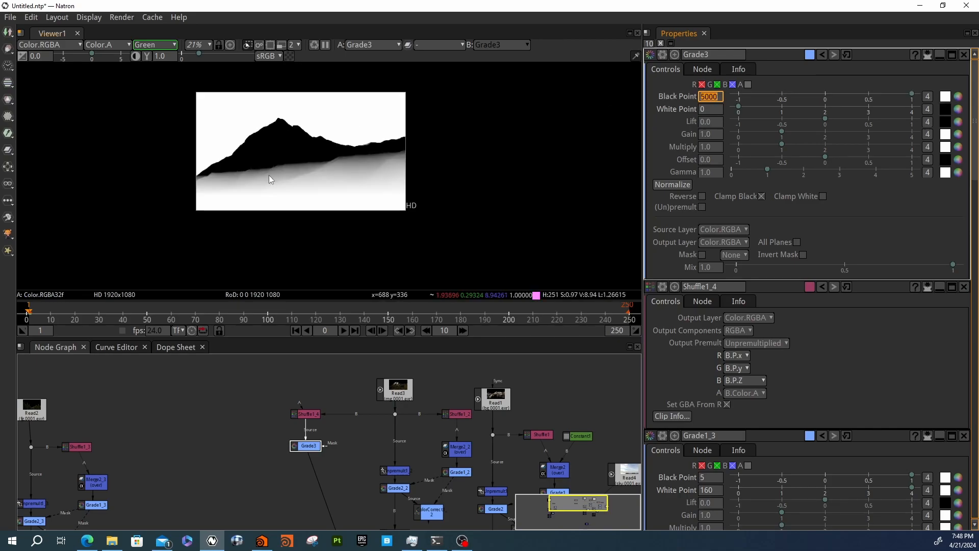
scroll(265, 175, "up", 5)
scroll(323, 148, "down", 2)
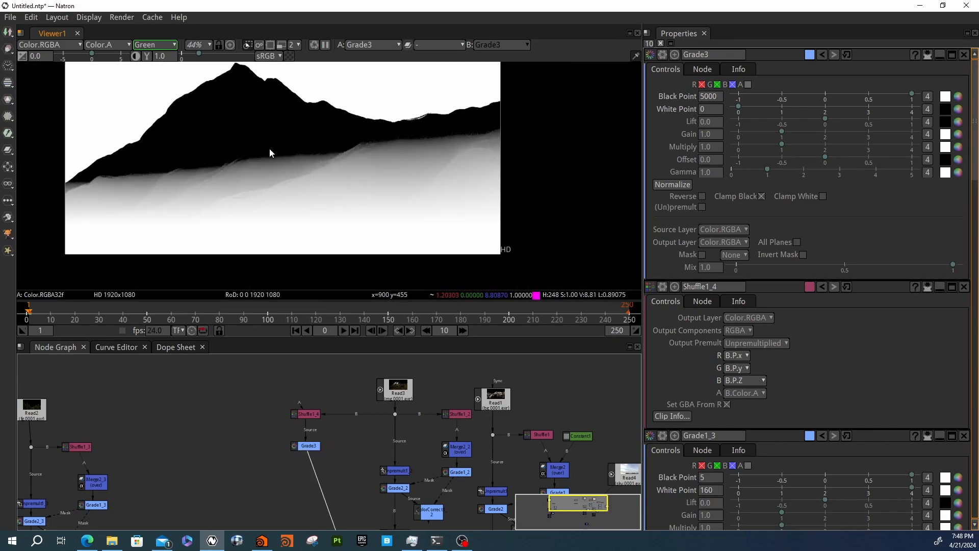
scroll(271, 134, "down", 2)
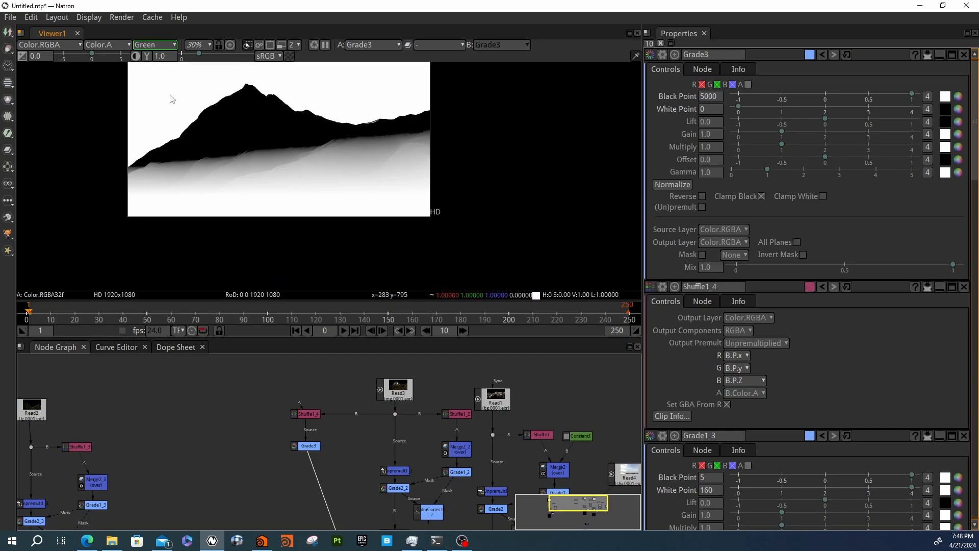
middle_click_drag(343, 90, 349, 112)
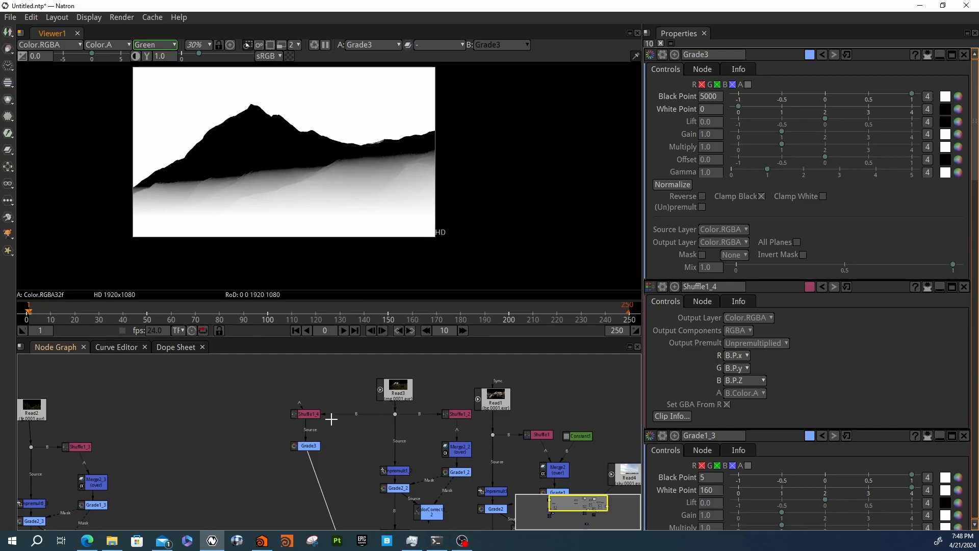
Duplicate Merge2 with Constant1, and insert the merge copy between Shuffle1_4 and Grade3 with the constant copy feeding its B input.
left_click(555, 470)
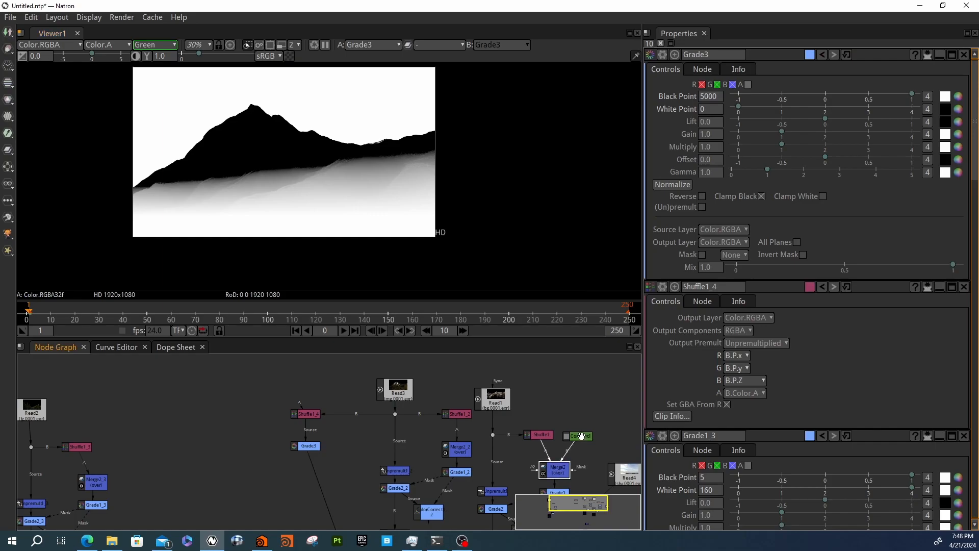
key("ctrl+c")
key("ctrl+v")
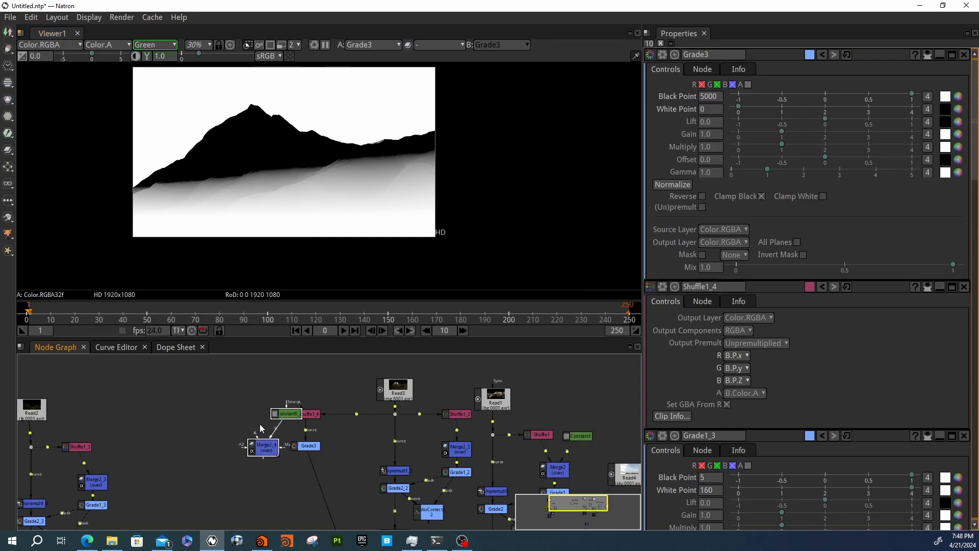
left_click_drag(274, 443, 294, 466)
left_click_drag(284, 430, 296, 441)
View the alpha channel of Shuffle1_4 and of Merge2_4, and inspect Merge2_4's alpha at pixel level.
left_click(304, 414)
double_click(306, 414)
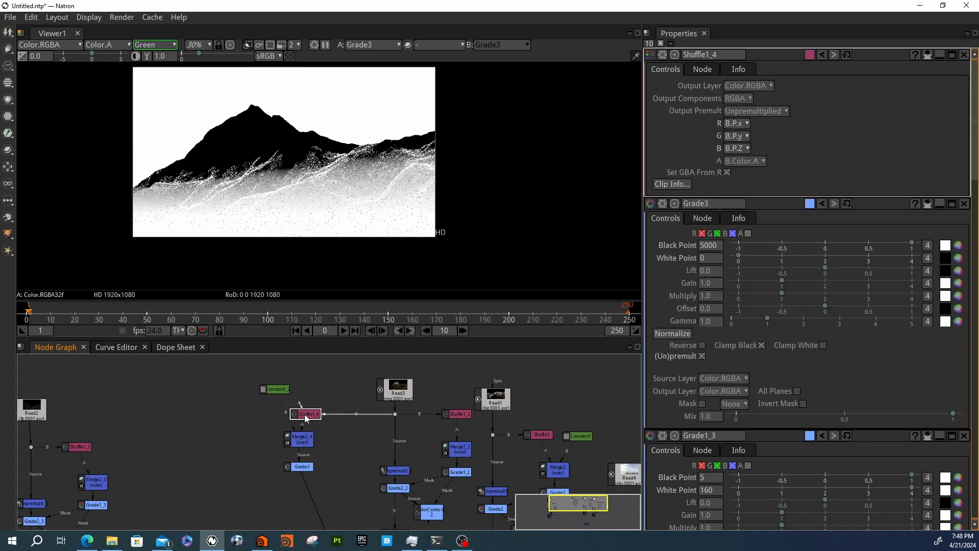
key("1")
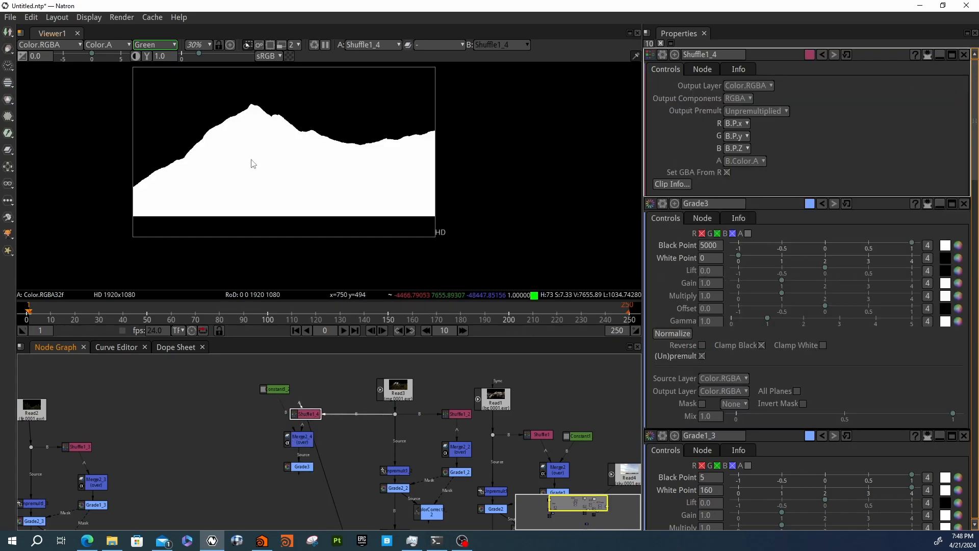
key("a")
left_click(300, 439)
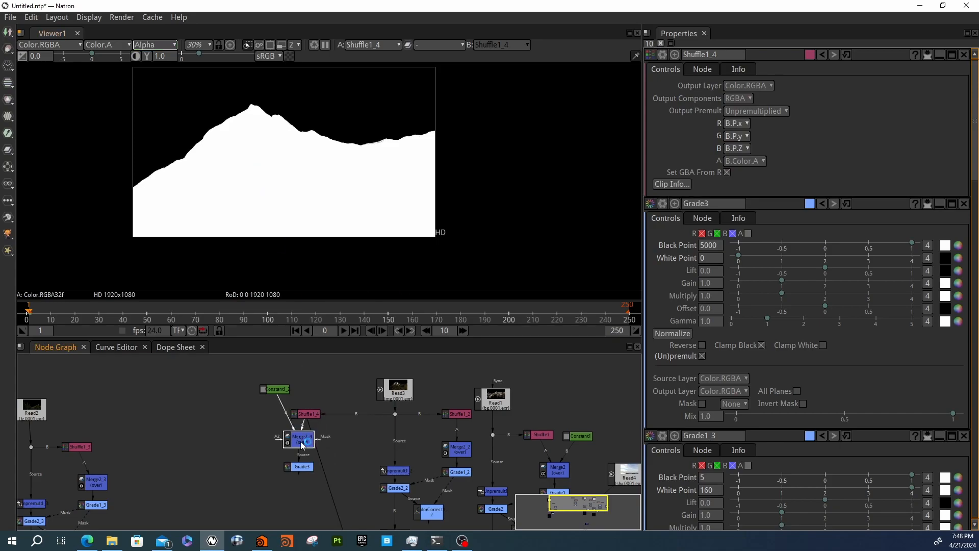
key("1")
scroll(306, 195, "up", 5)
scroll(306, 195, "up", 2)
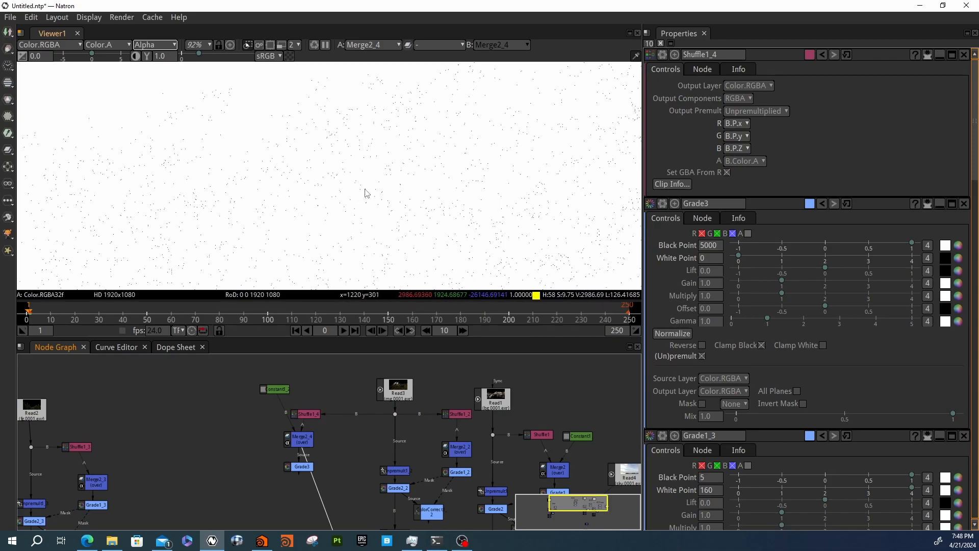
scroll(383, 198, "up", 10)
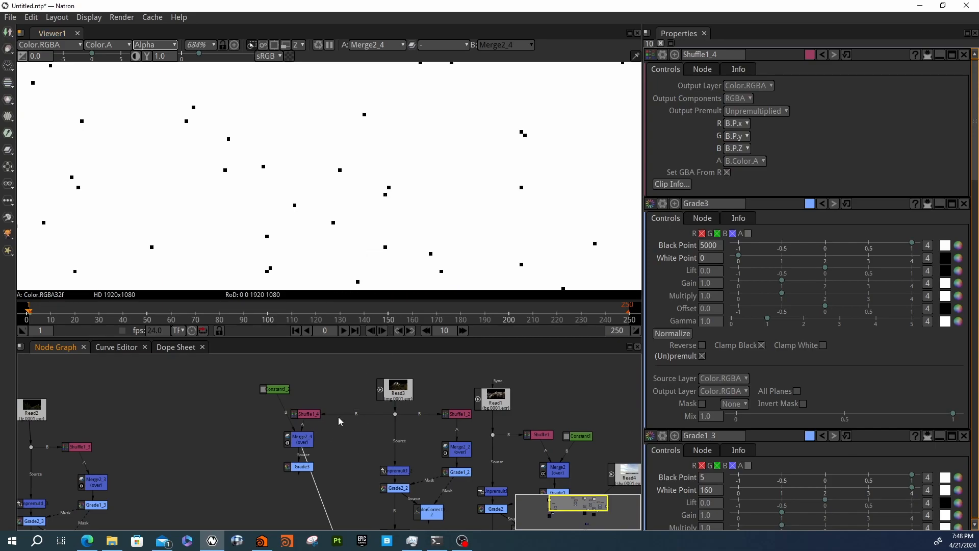
Compare the alpha pixel values of Shuffle1_4 with those of Merge2_4 in the same close-up area.
left_click(303, 413)
key("1")
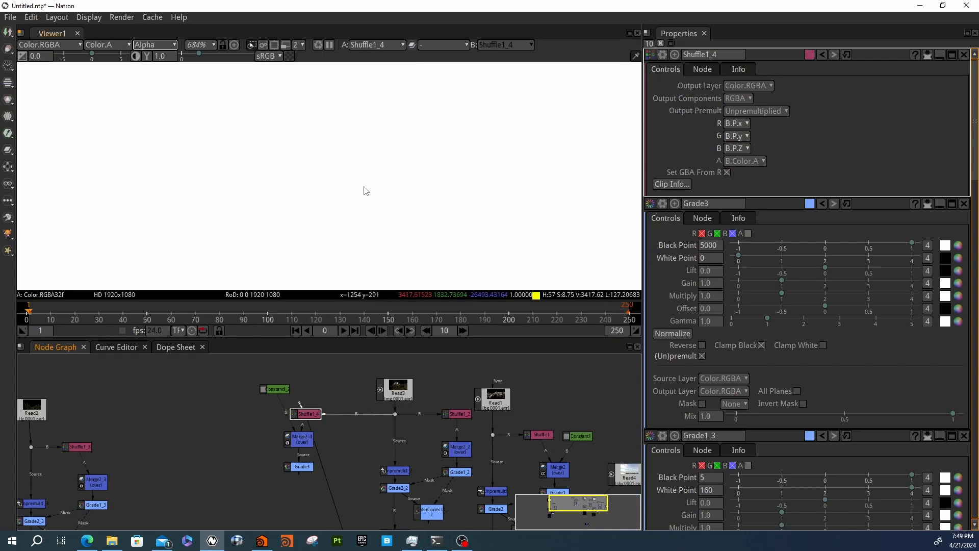
left_click(365, 230)
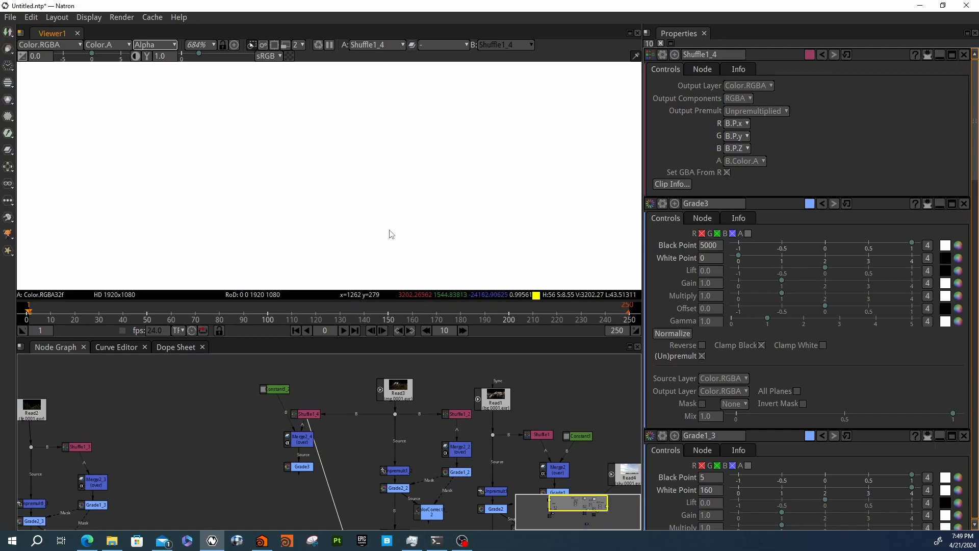
left_click(299, 439)
key("1")
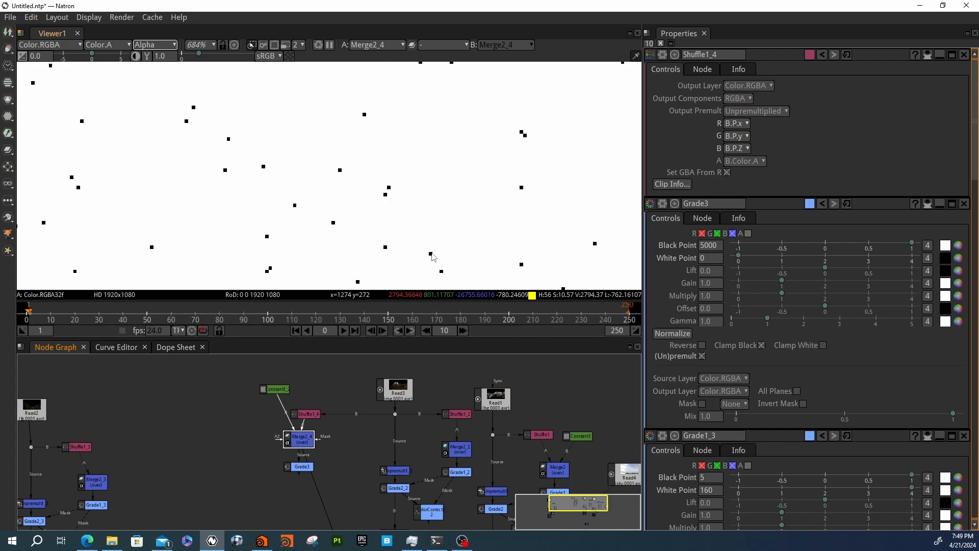
Open Constant1_2's properties and examine Merge2_4's alpha over the whole frame.
left_click(279, 392)
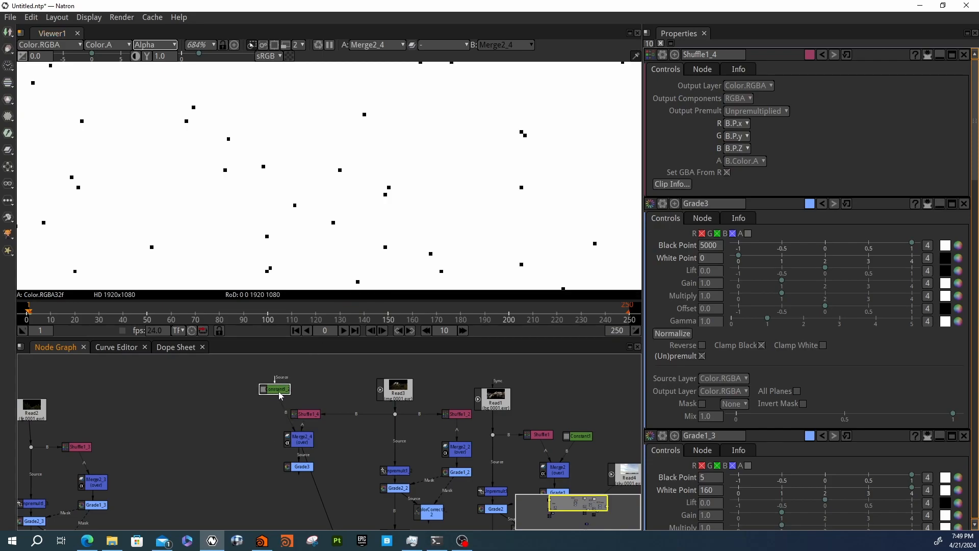
left_click(307, 443)
left_click_drag(304, 438, 297, 435)
scroll(308, 222, "down", 15)
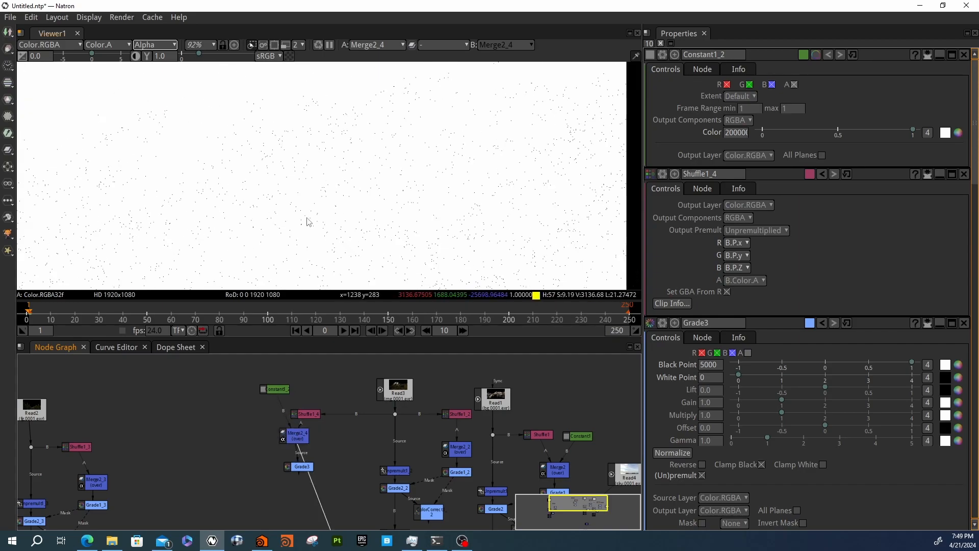
scroll(308, 222, "down", 6)
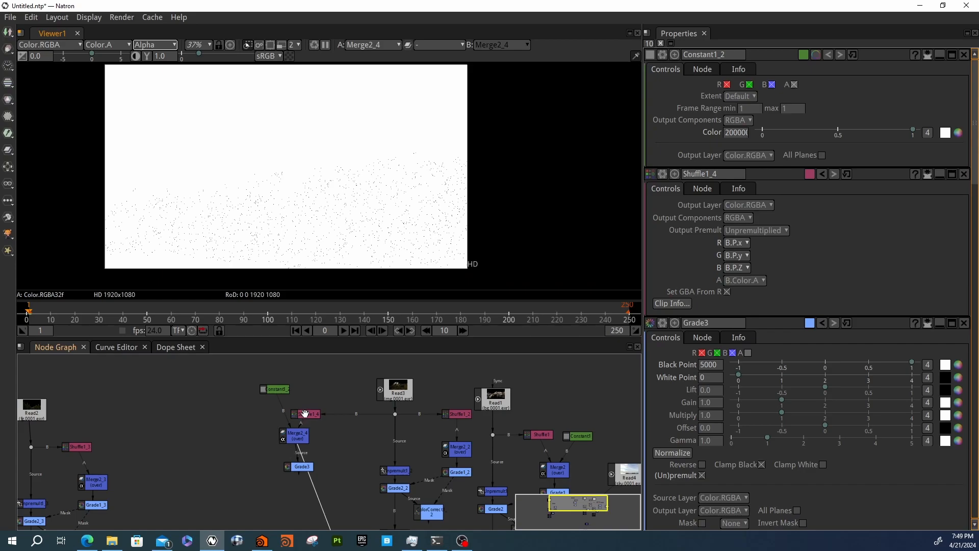
Move Grade3 and Merge2_4 down, and insert a Grade below Shuffle1_4 with the A channel and Clamp White enabled.
left_click_drag(300, 469, 291, 506)
left_click_drag(294, 429, 287, 454)
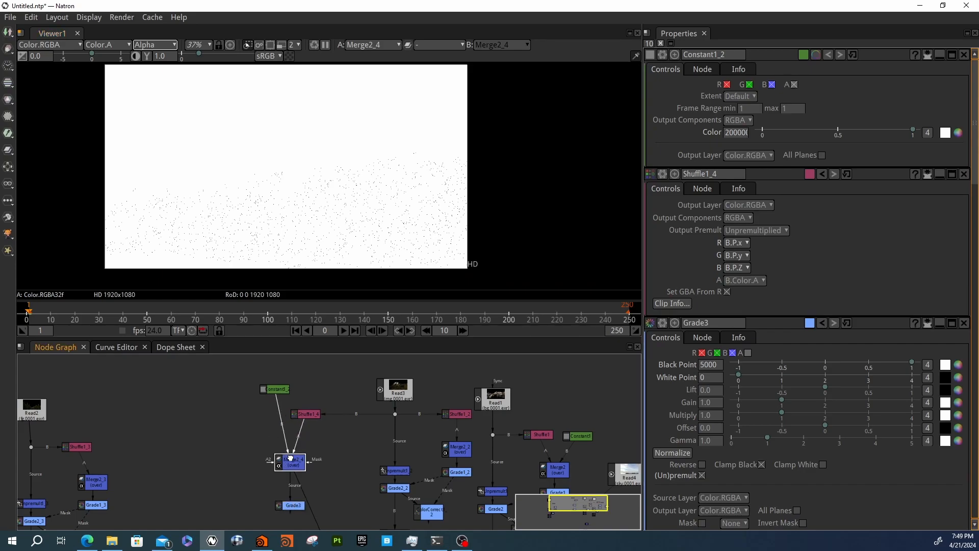
left_click(306, 413)
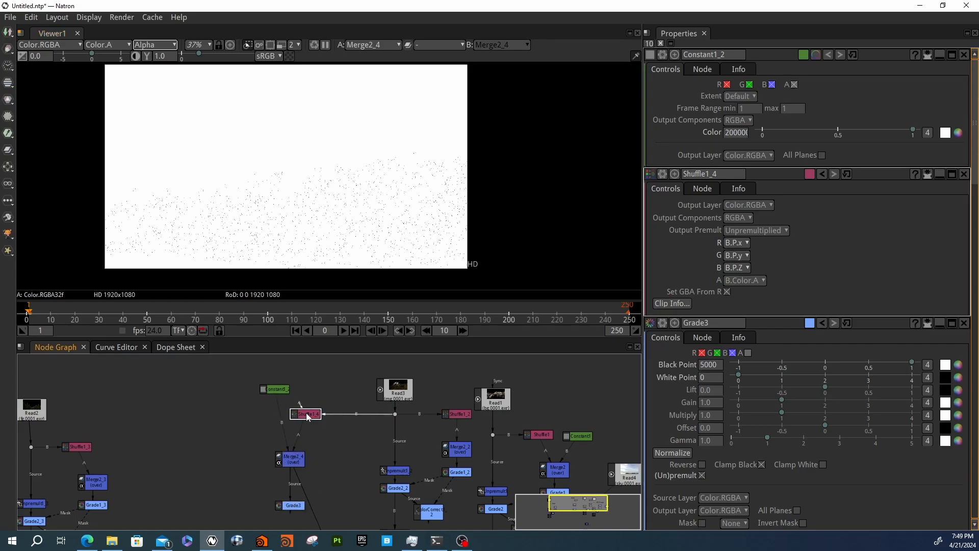
key("ctrl+g")
left_click(747, 84)
left_click(823, 197)
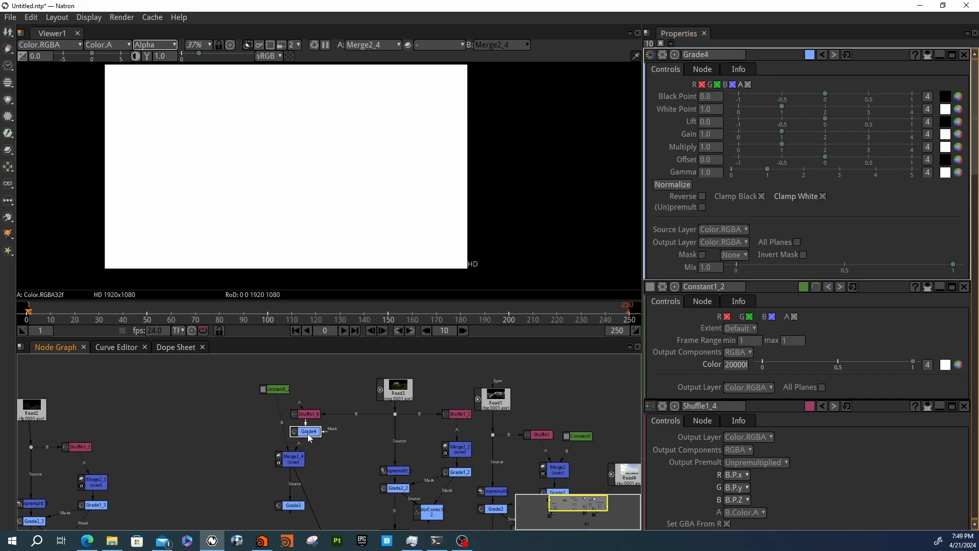
Check the alpha channel in the viewer at Grade4, Merge2_4 and Grade3 in turn.
key("1")
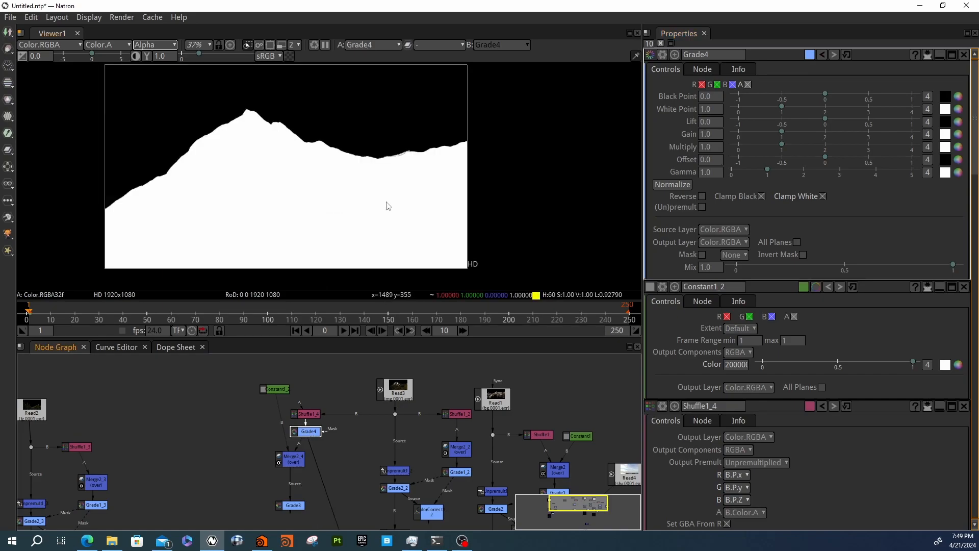
left_click(292, 464)
key("1")
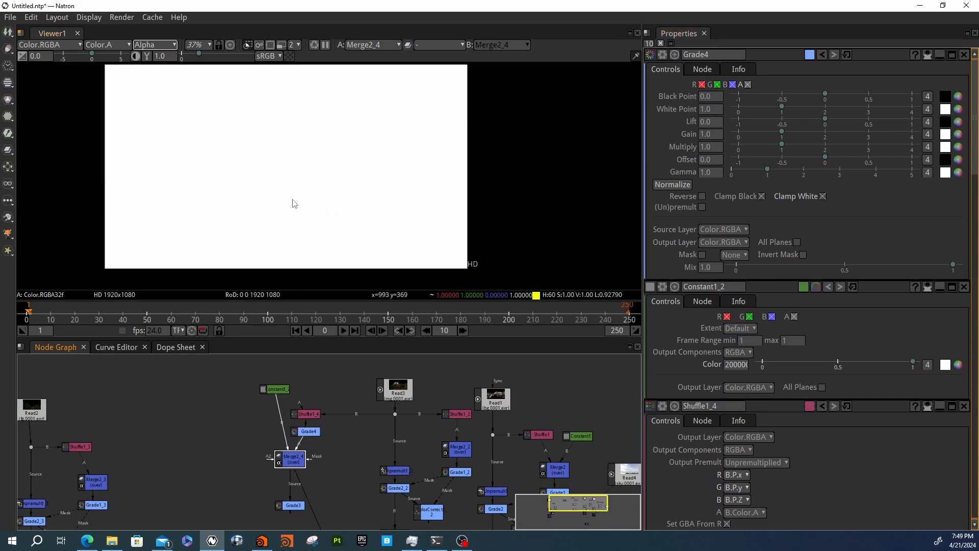
left_click(298, 508)
key("1")
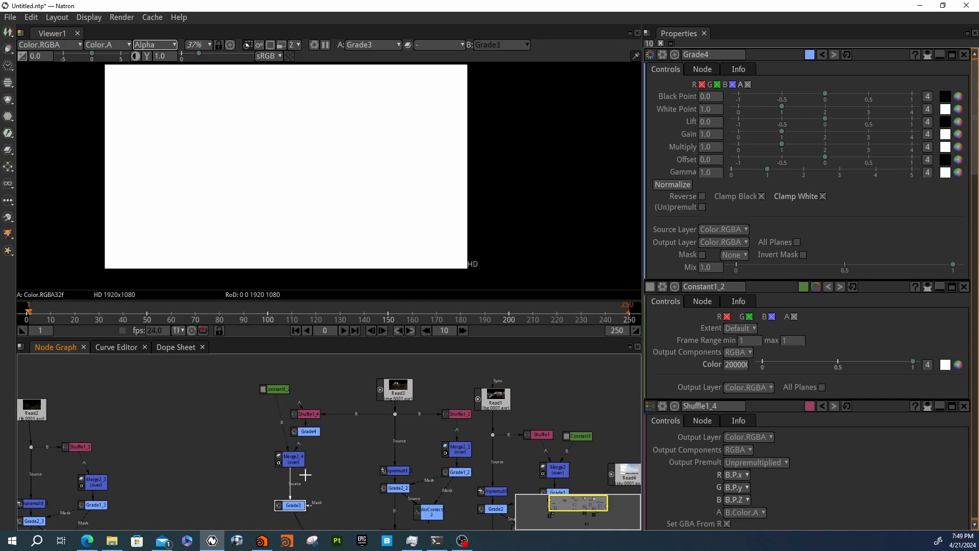
Display Merge2_4's green channel in the viewer and examine the lower part of the image.
scroll(308, 170, "down", 5)
middle_click_drag(347, 450, 329, 398)
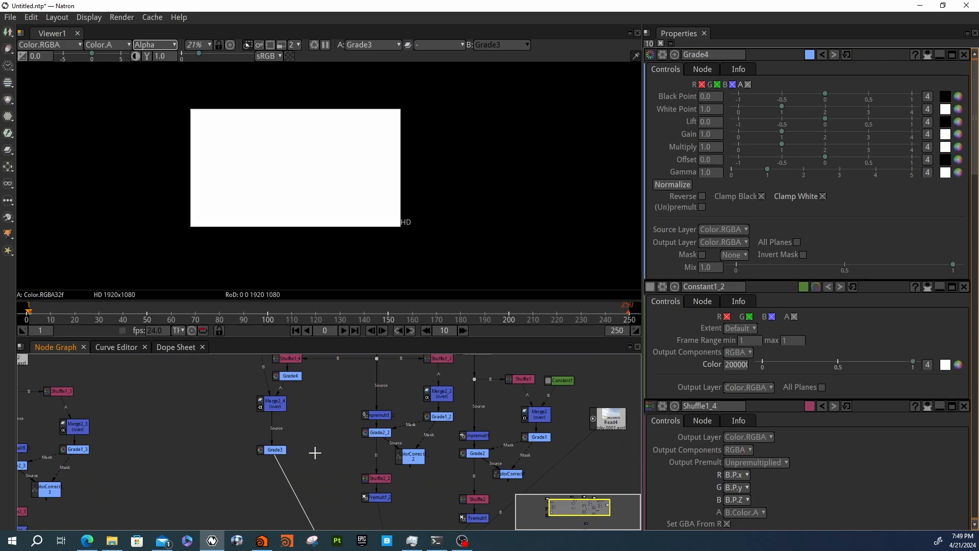
middle_click_drag(318, 447, 332, 477)
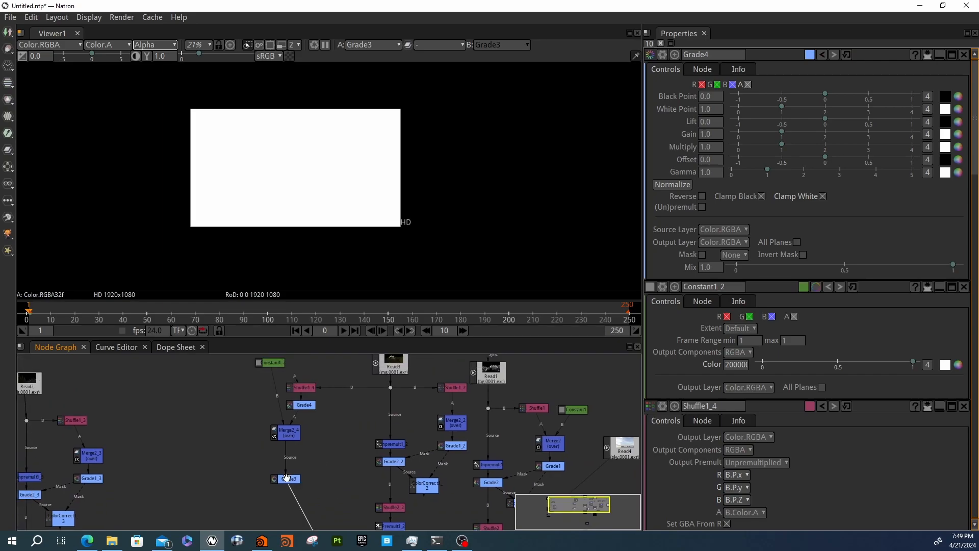
left_click(298, 169)
key("g")
left_click(289, 438)
key("1")
scroll(286, 244, "up", 4)
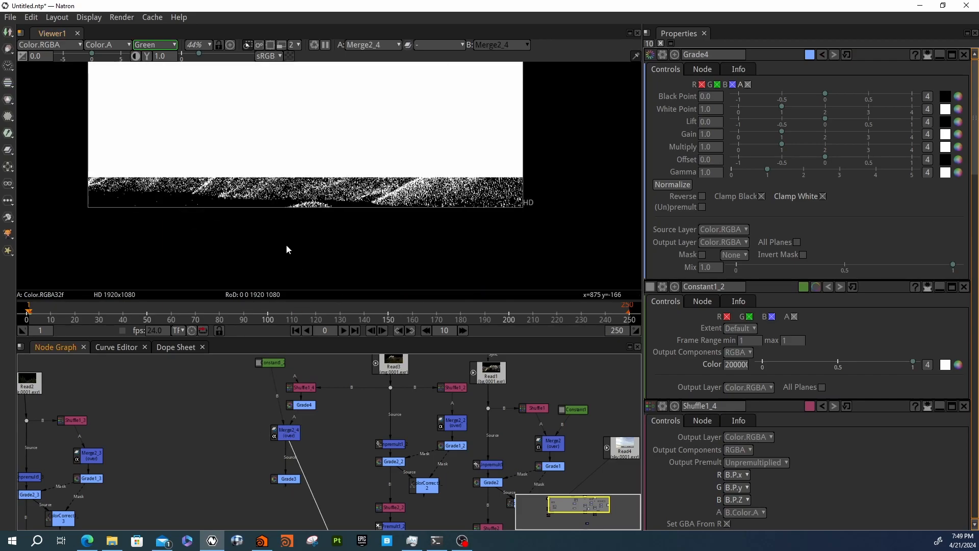
Compare the green channel of Grade4 and Merge2_4 in the viewer, examining the lower edge of the terrain.
left_click(301, 408)
key("1")
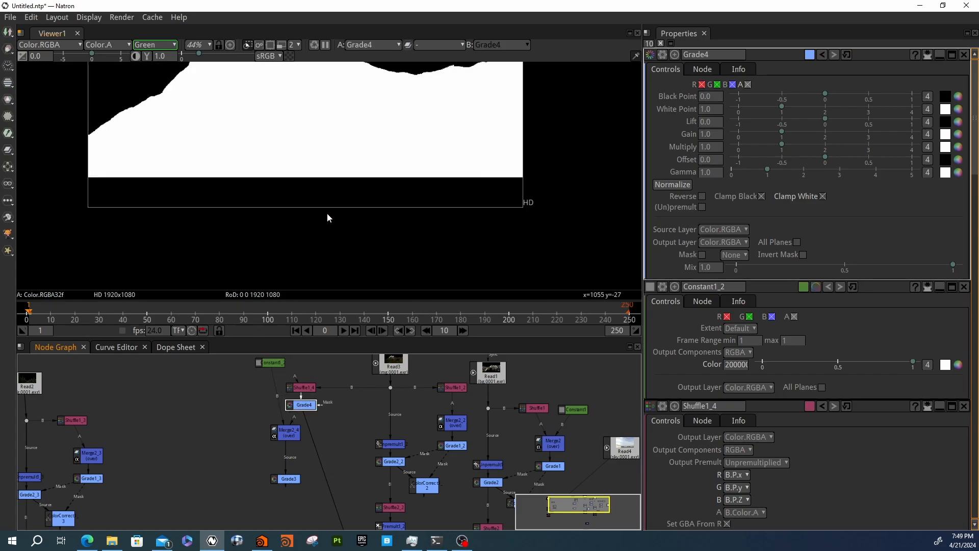
scroll(326, 212, "down", 3)
left_click(289, 435)
key("1")
middle_click_drag(304, 226, 300, 262)
scroll(300, 230, "up", 5)
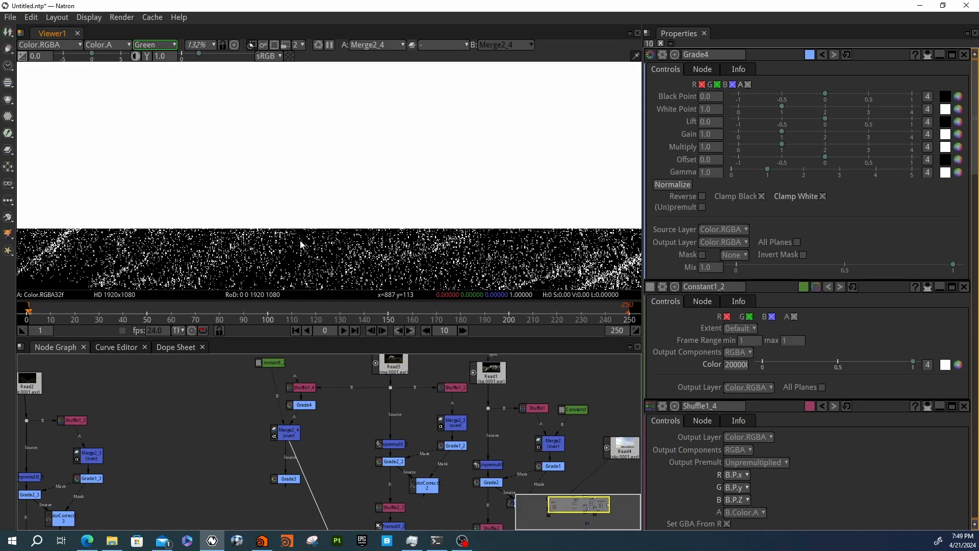
scroll(300, 245, "down", 6)
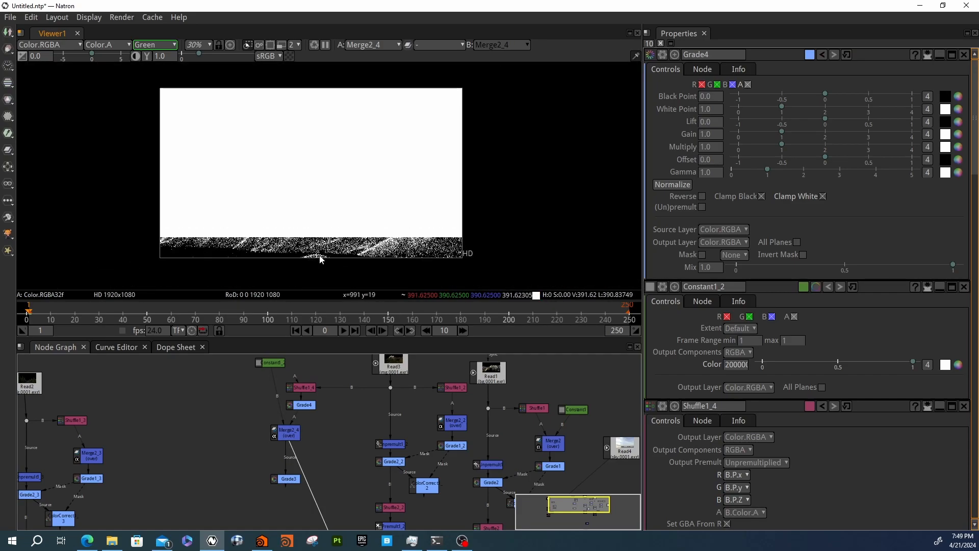
left_click(305, 406)
key("1")
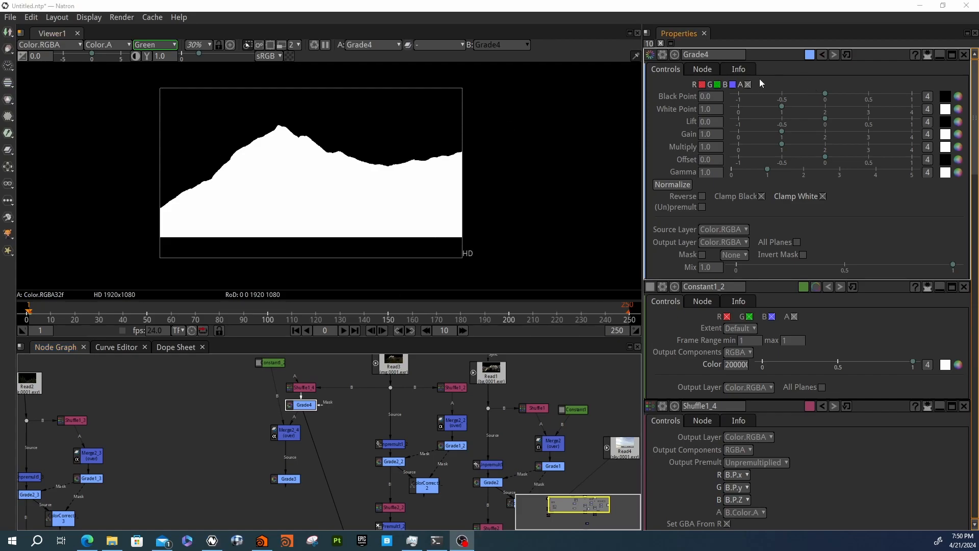
Turn off the R, G and B channels in Grade4 so only A is processed, and view Merge2_4 in RGB.
left_click(717, 84)
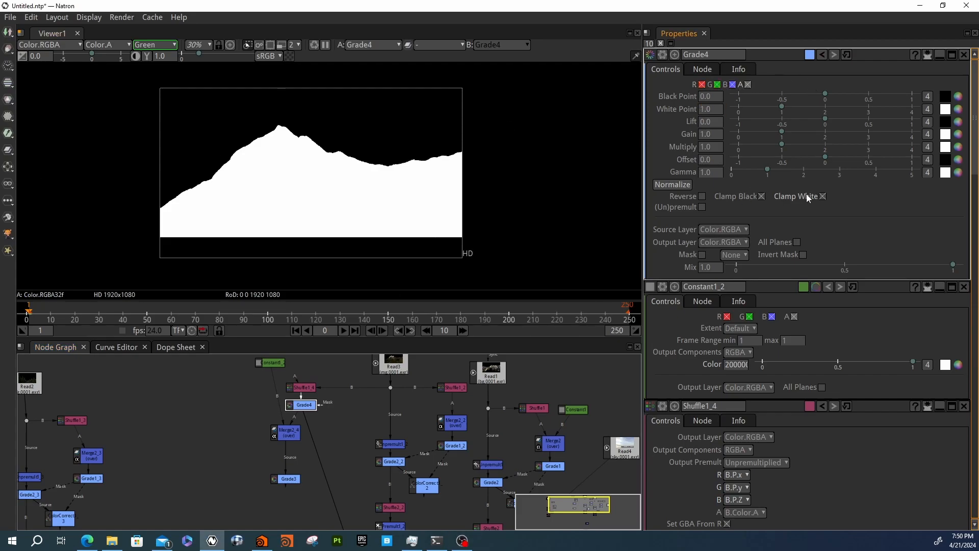
left_click(702, 84)
left_click(717, 84)
left_click(731, 84)
key("g")
key("g")
key("g")
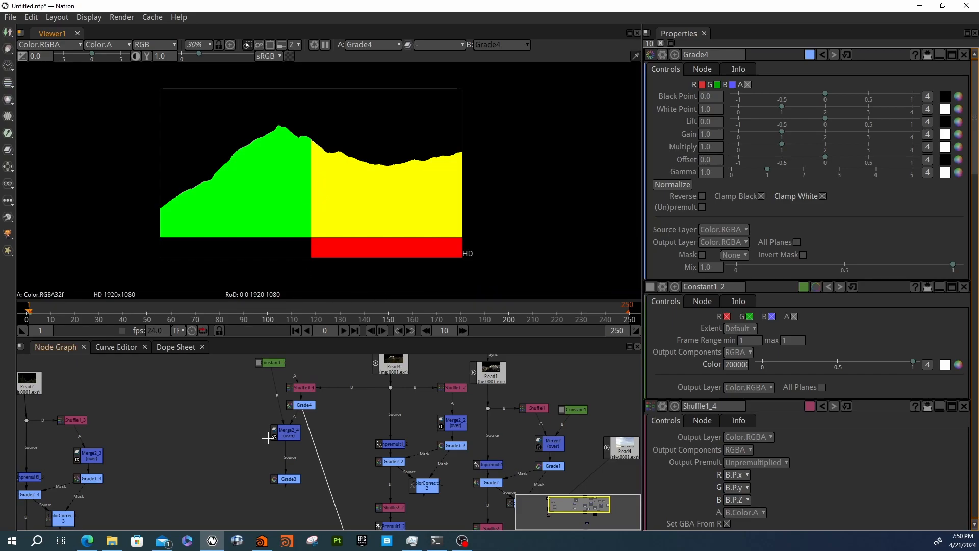
key("1")
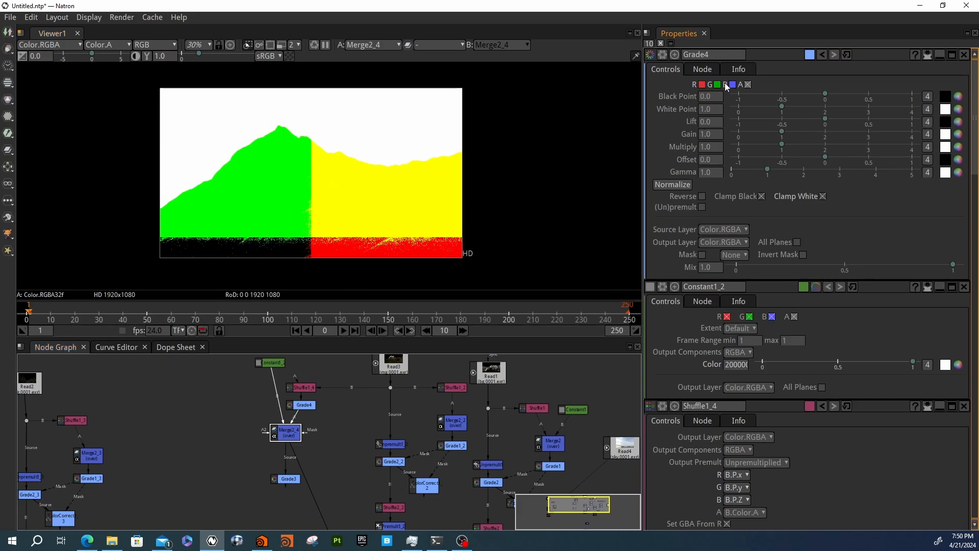
Switch Grade4's R, G and B channels on for comparison and off again.
left_click(702, 85)
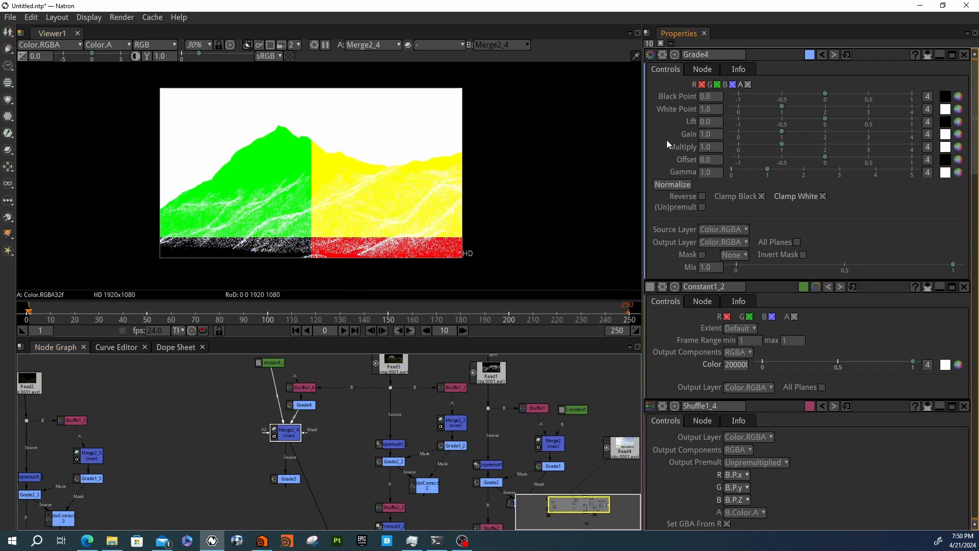
left_click(717, 84)
left_click(733, 85)
Display Grade3's output in the viewer, switch to its green channel, and examine the speckled noise on the slopes.
left_click(289, 439)
left_click(287, 480)
key("1")
scroll(312, 209, "up", 5)
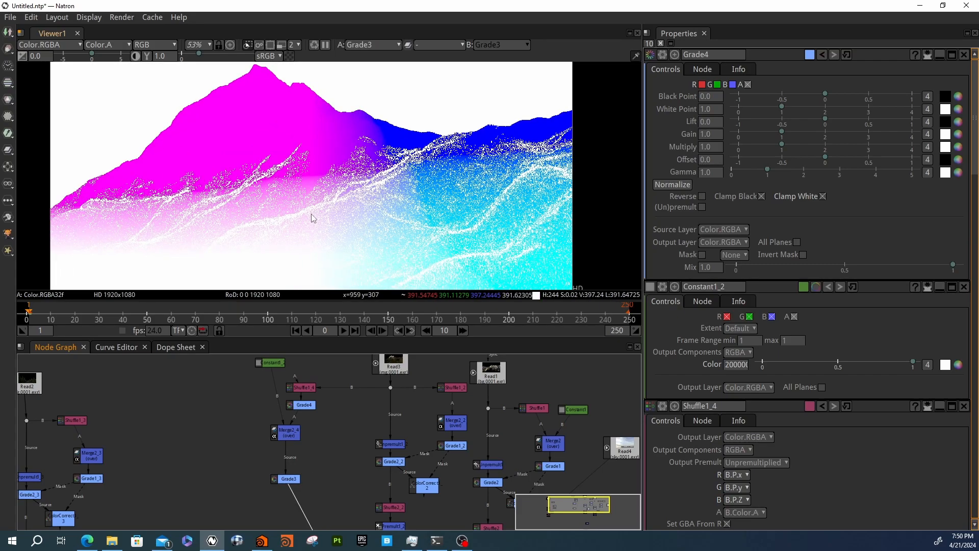
key("g")
scroll(312, 197, "down", 5)
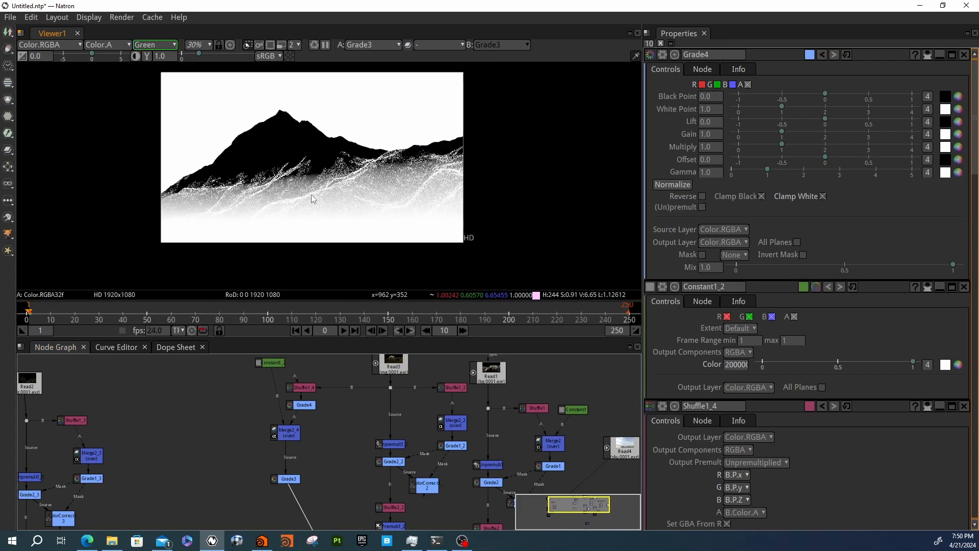
scroll(308, 183, "up", 12)
scroll(314, 222, "up", 7)
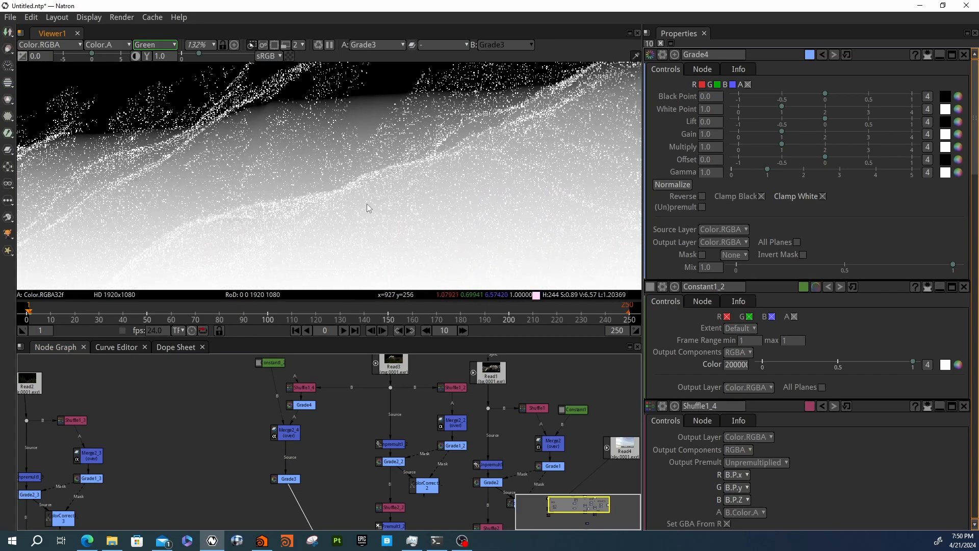
scroll(343, 200, "down", 15)
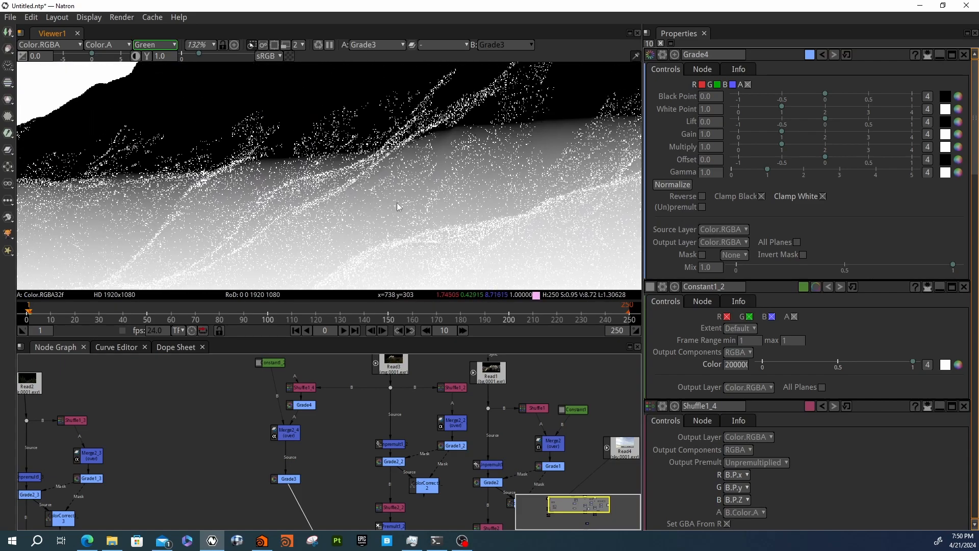
middle_click_drag(427, 224, 331, 197)
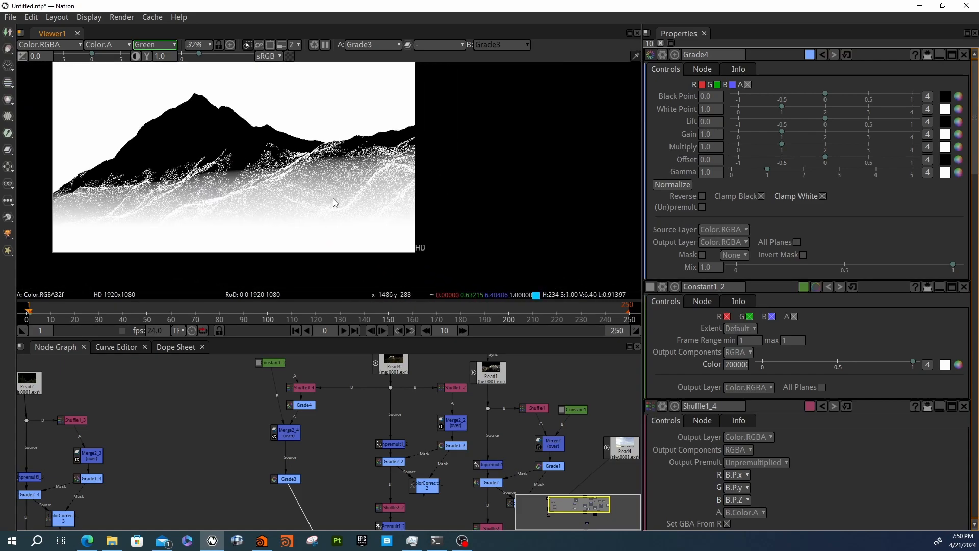
scroll(300, 190, "up", 1)
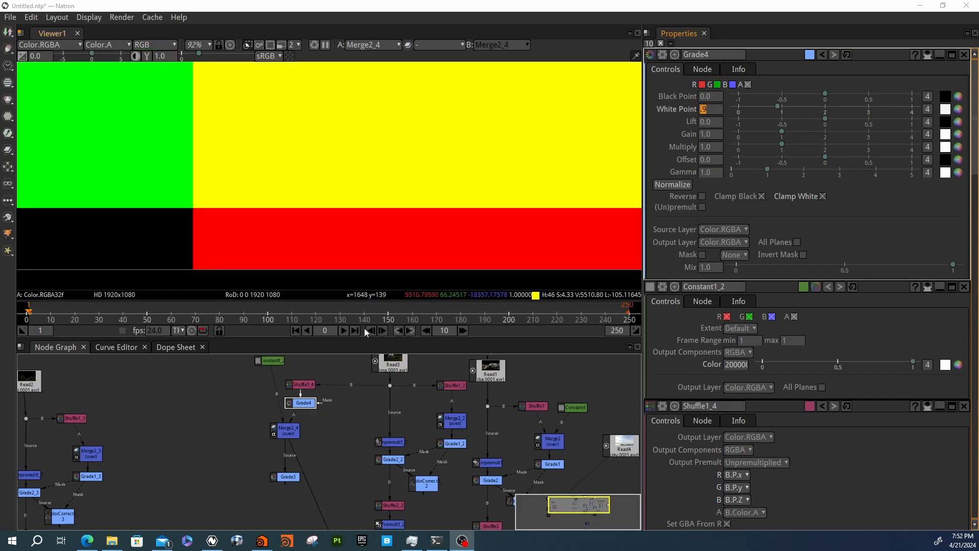
Examine Merge2_4's RGB result over the whole frame and along the lower edge of the terrain.
left_click(350, 447)
scroll(350, 447, "down", 5)
scroll(350, 197, "down", 6)
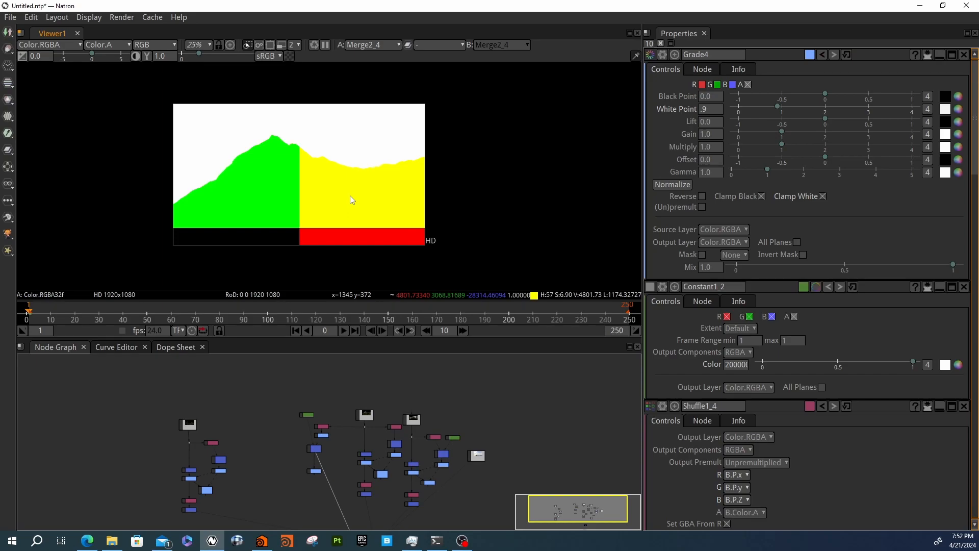
scroll(350, 432, "up", 8)
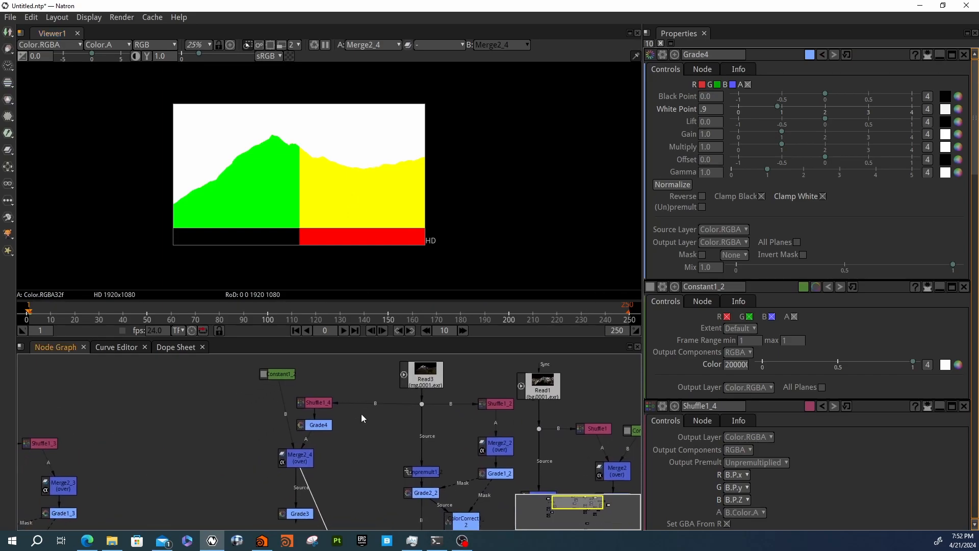
scroll(340, 214, "up", 5)
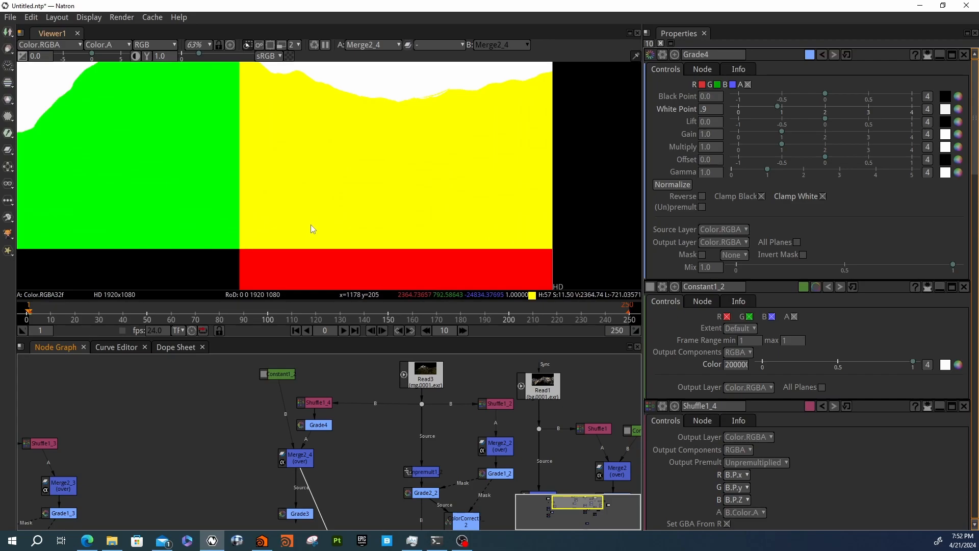
left_click(701, 123)
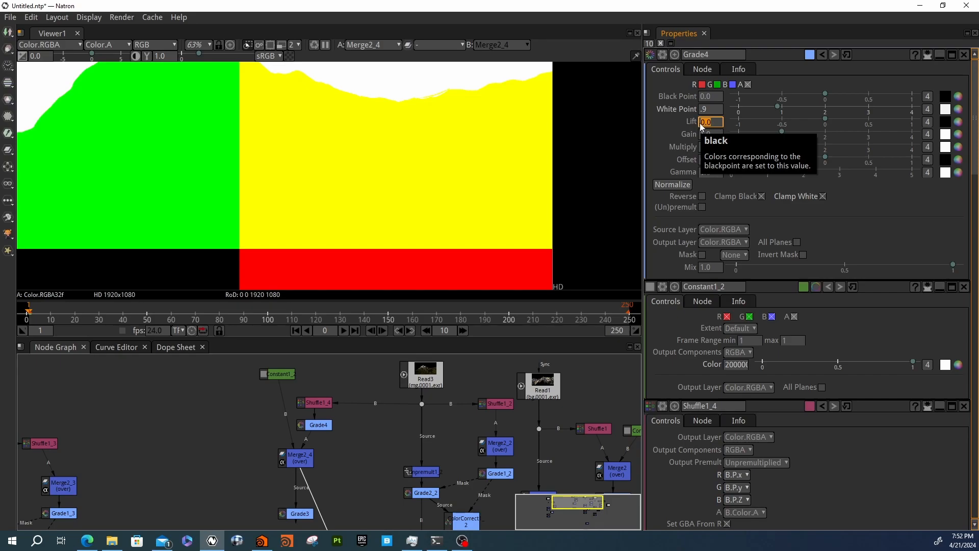
left_click(714, 109)
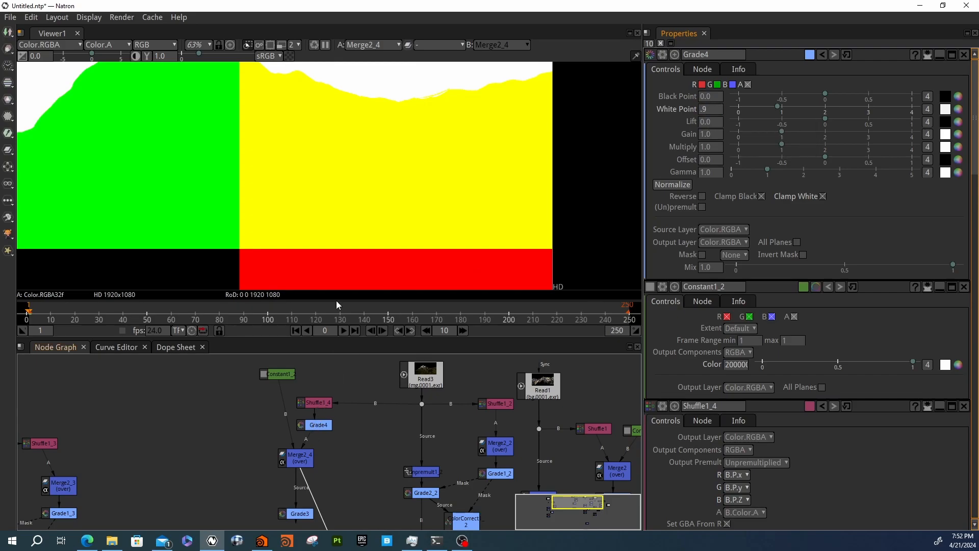
scroll(280, 213, "down", 5)
middle_click_drag(282, 215, 314, 207)
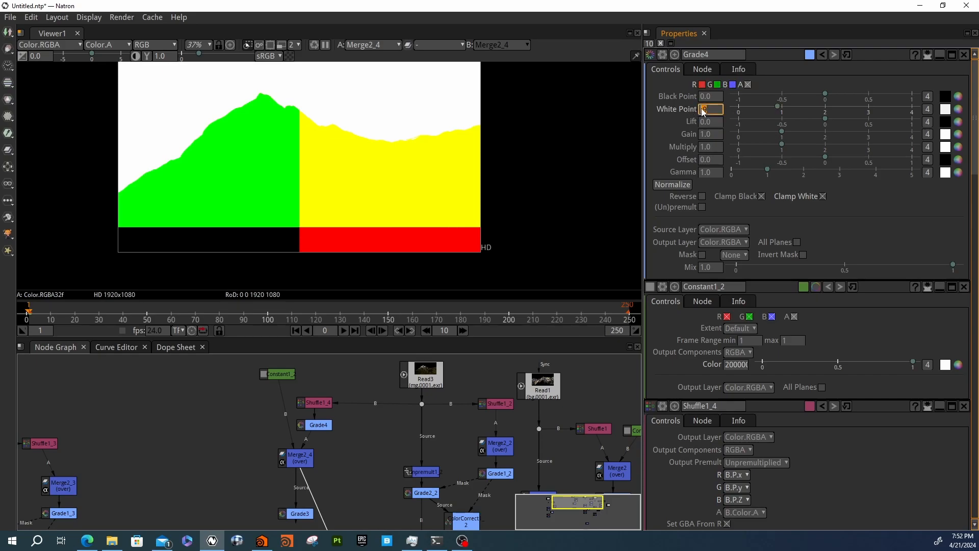
left_click(303, 463)
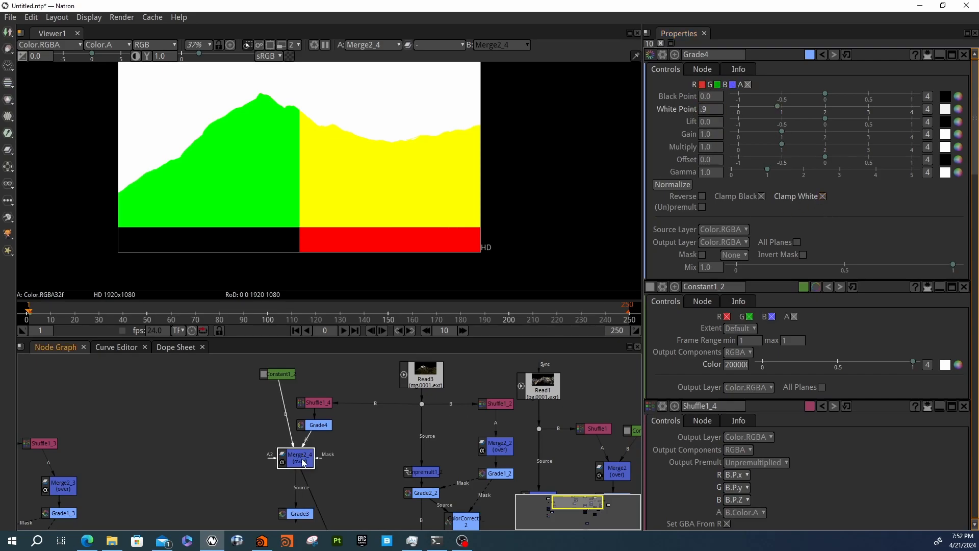
Try Grade4's White Point at 1 and inspect the lower area of Merge2_4 at pixel level.
left_click(712, 109)
type("1")
key("Return")
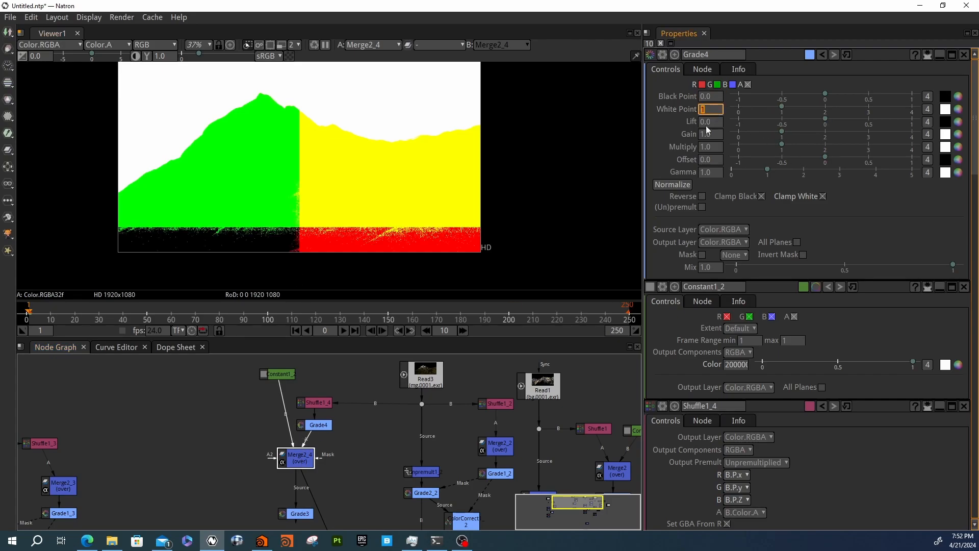
scroll(388, 231, "up", 5)
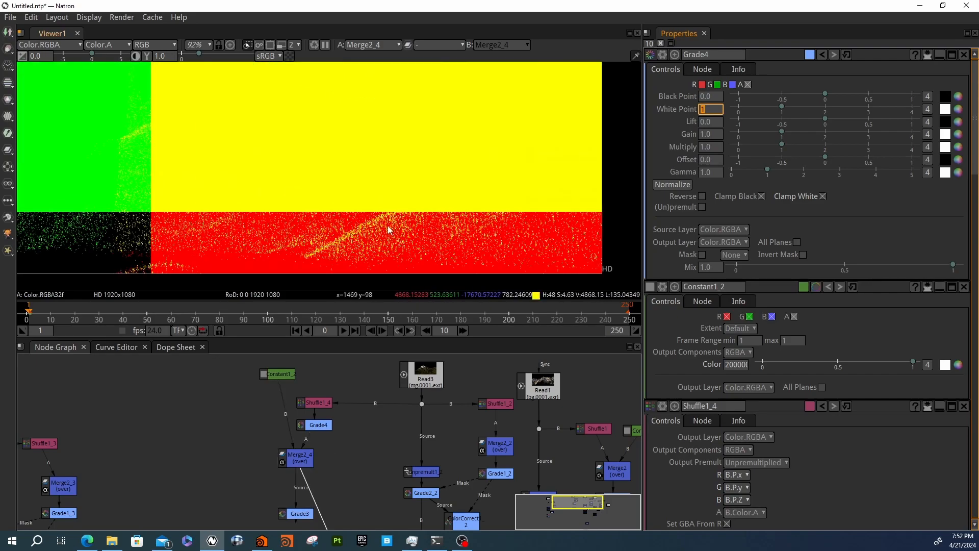
scroll(389, 230, "up", 9)
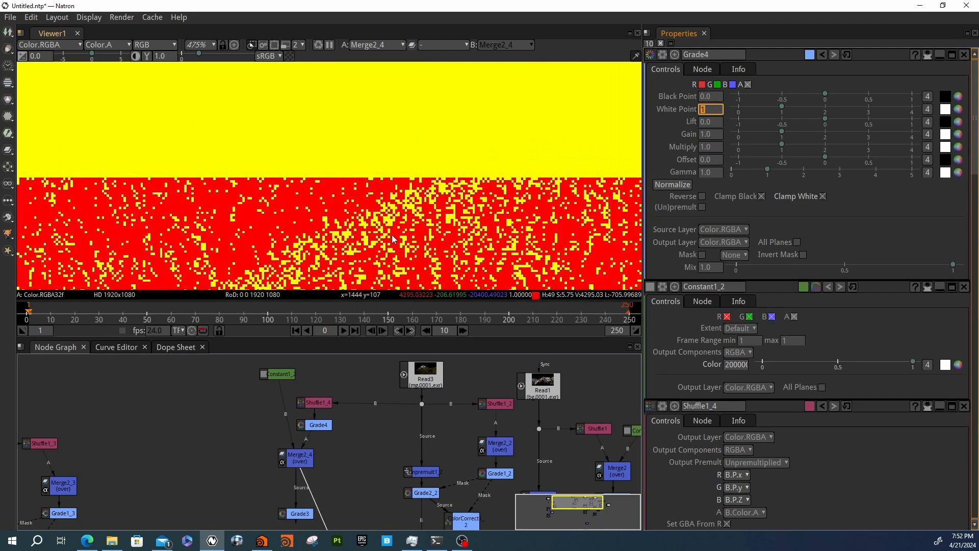
scroll(391, 237, "down", 18)
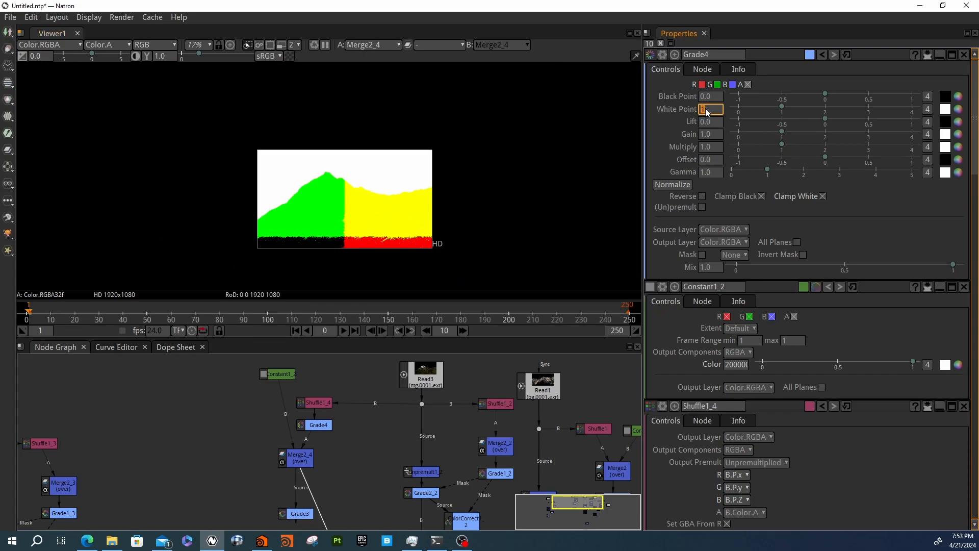
Set Grade4's White Point to .9 and display Grade3's green channel in the viewer.
type(".9")
middle_click_drag(329, 459, 323, 403)
left_click(286, 457)
key("1")
scroll(368, 225, "up", 10)
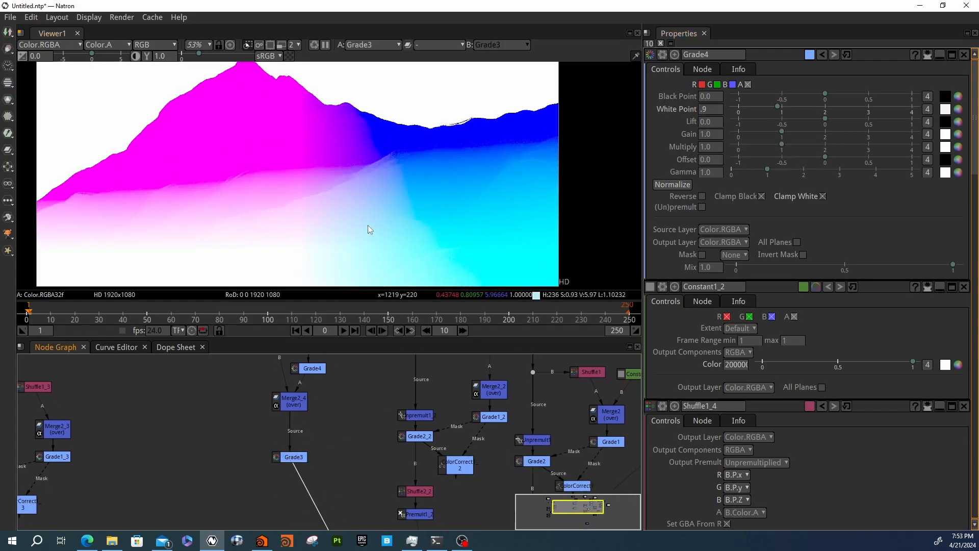
key("g")
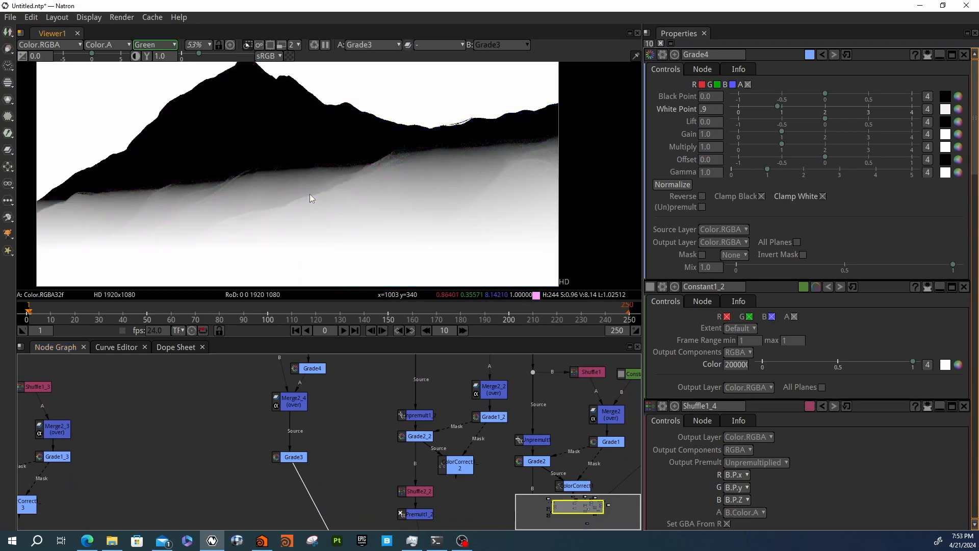
Examine the height gradient on the slopes and the mountain's ridge edge in Grade3's green channel.
scroll(230, 186, "up", 10)
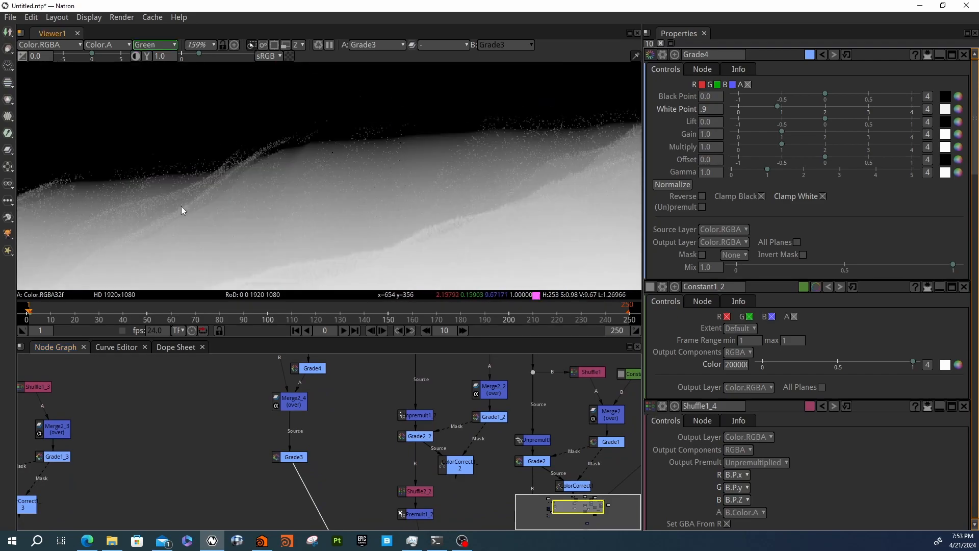
middle_click_drag(489, 161, 331, 196)
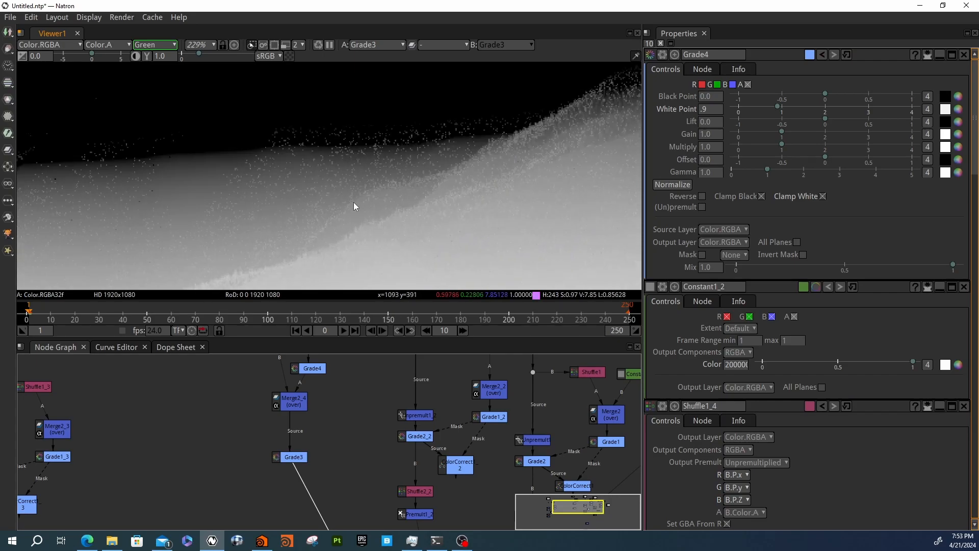
scroll(374, 201, "down", 5)
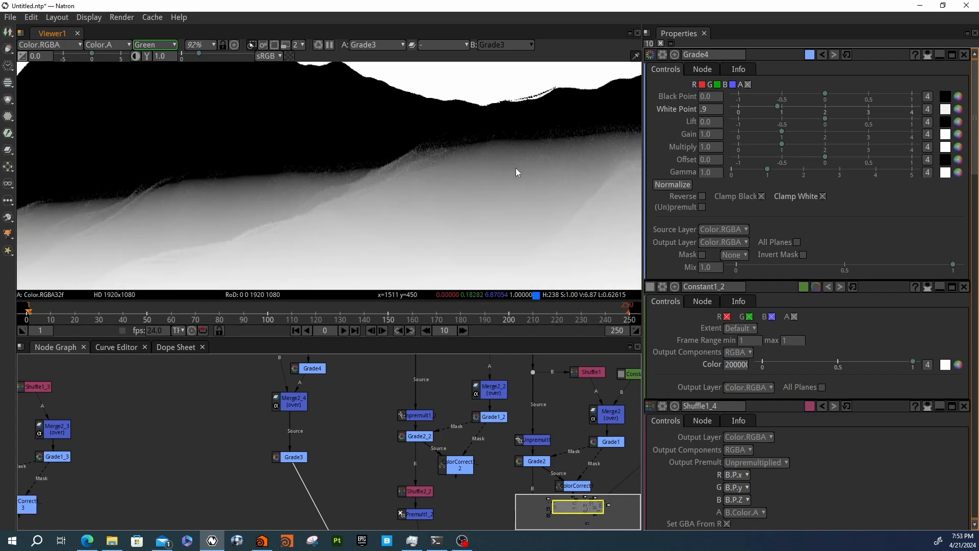
scroll(390, 191, "down", 8)
scroll(398, 215, "up", 18)
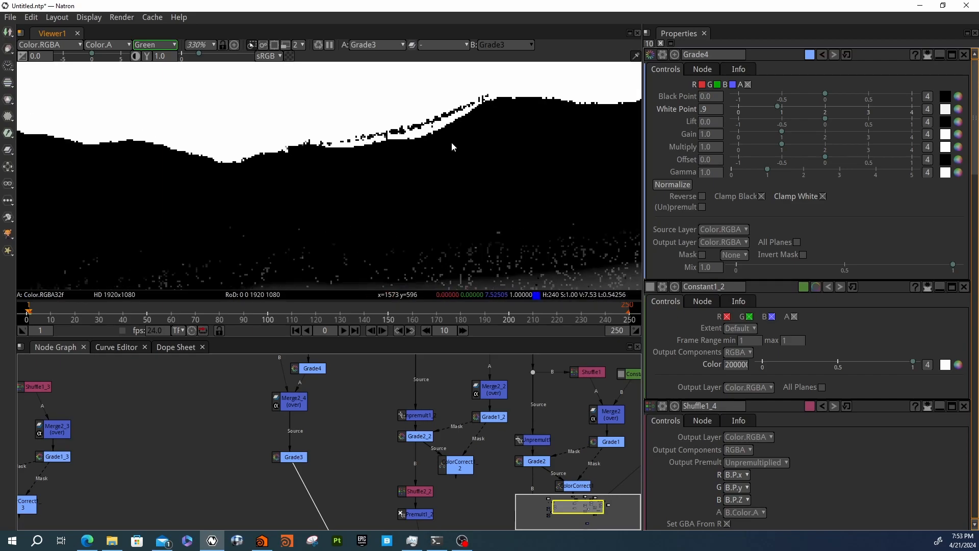
scroll(430, 162, "down", 20)
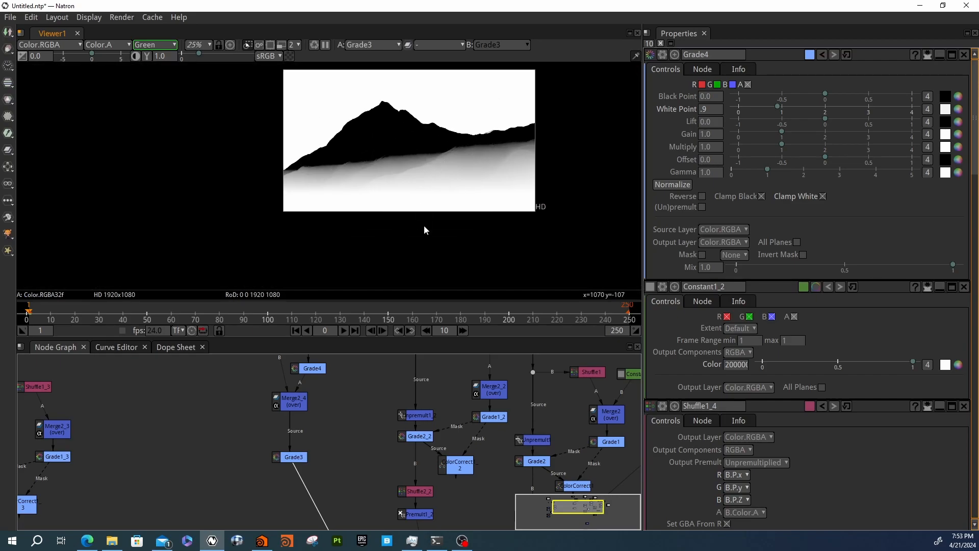
Reposition Grade3 in the node graph so it sits close below Merge2_4.
scroll(308, 459, "down", 3)
left_click_drag(300, 400, 297, 424)
middle_click_drag(340, 435, 360, 457)
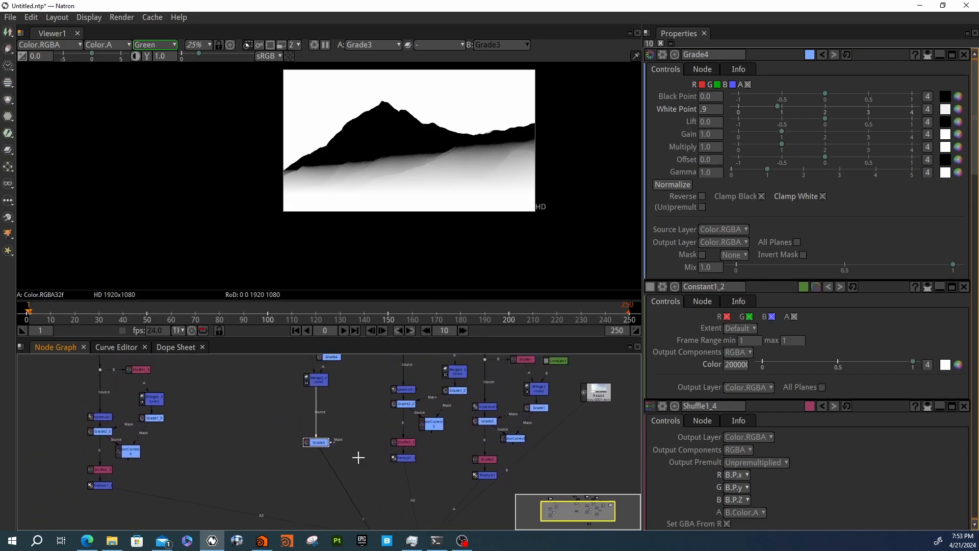
left_click_drag(318, 441, 316, 409)
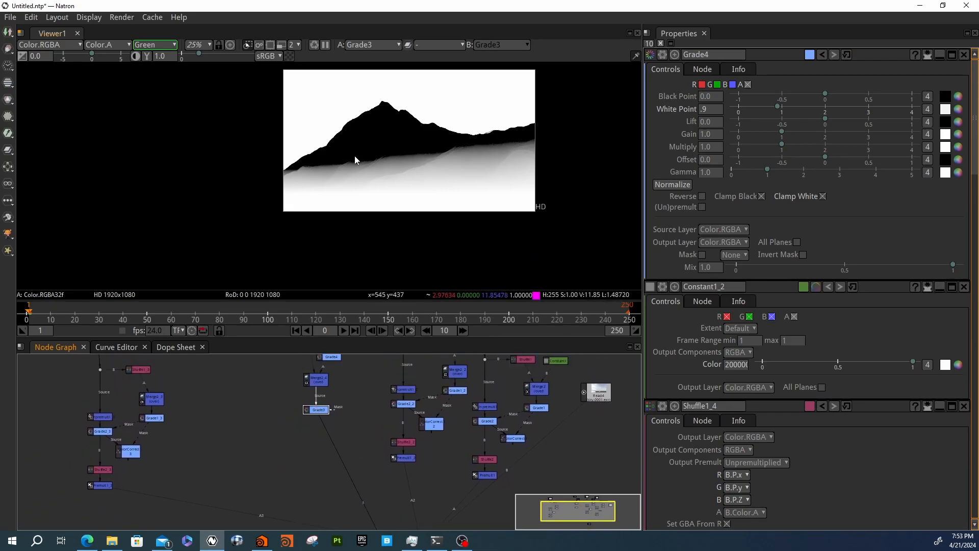
scroll(354, 155, "up", 3)
scroll(339, 156, "up", 2)
middle_click_drag(343, 406, 342, 454)
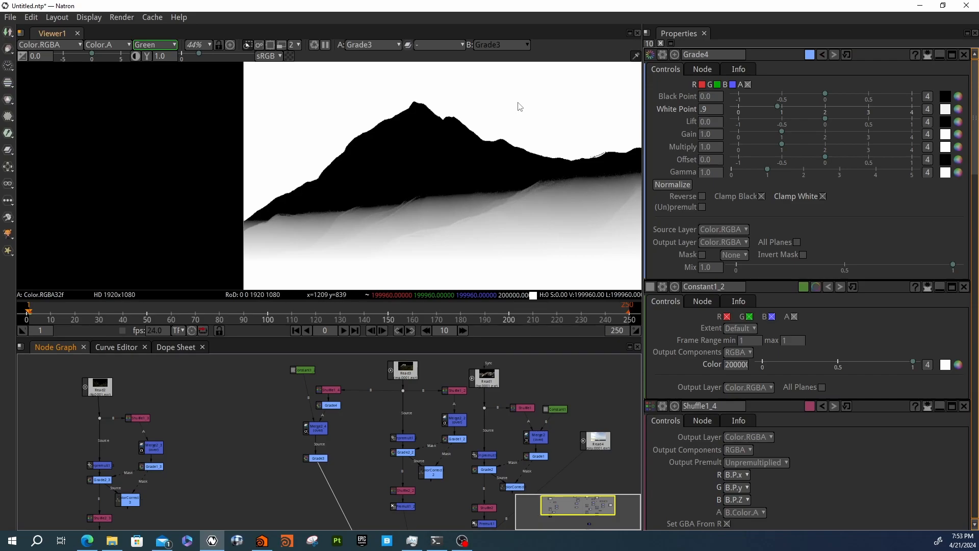
Open Grade3's settings, briefly bypass Merge2_4 as its source, and place Merge2_4 directly below Constant1_2 in the node graph.
double_click(319, 459)
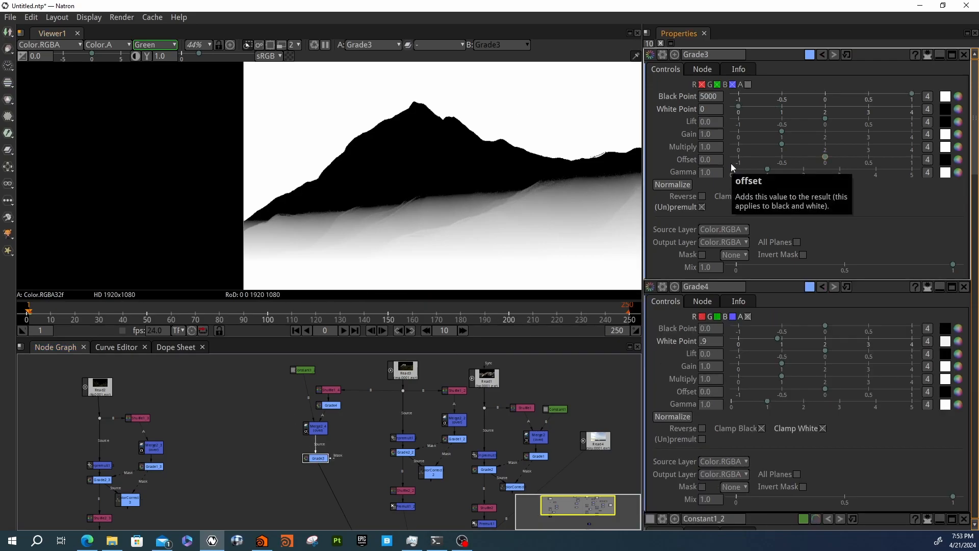
left_click_drag(319, 429, 329, 408)
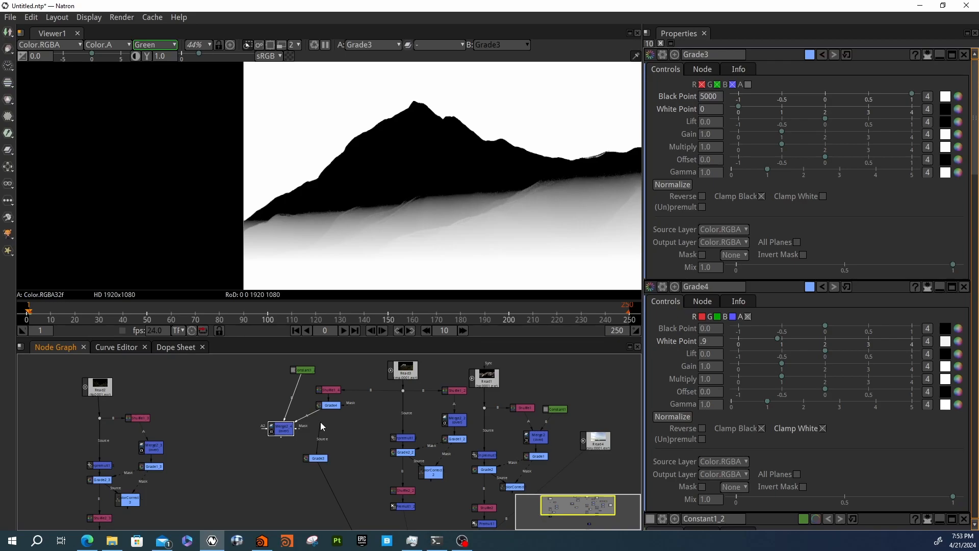
left_click_drag(286, 429, 308, 423)
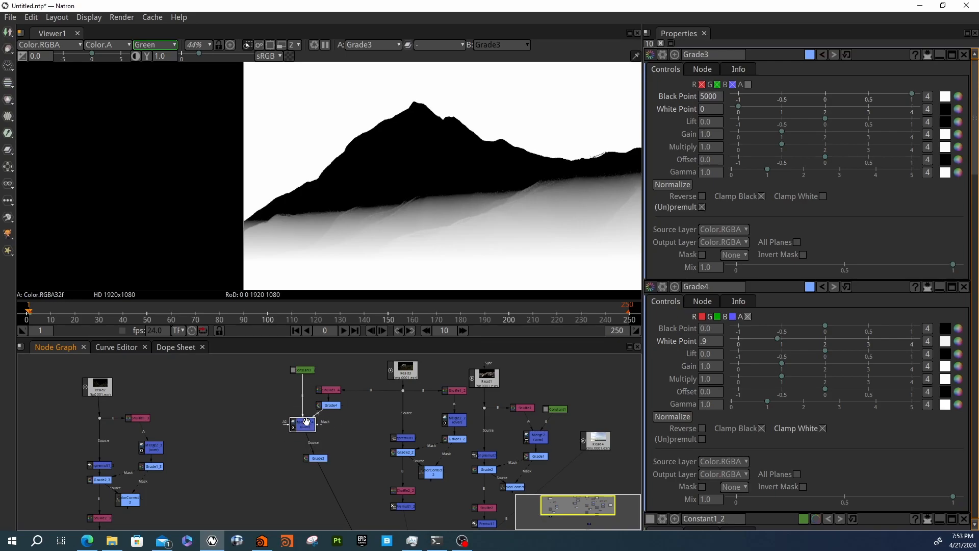
Set Constant1_2's Color to 0 and inspect the resulting height mask in the viewer.
double_click(308, 370)
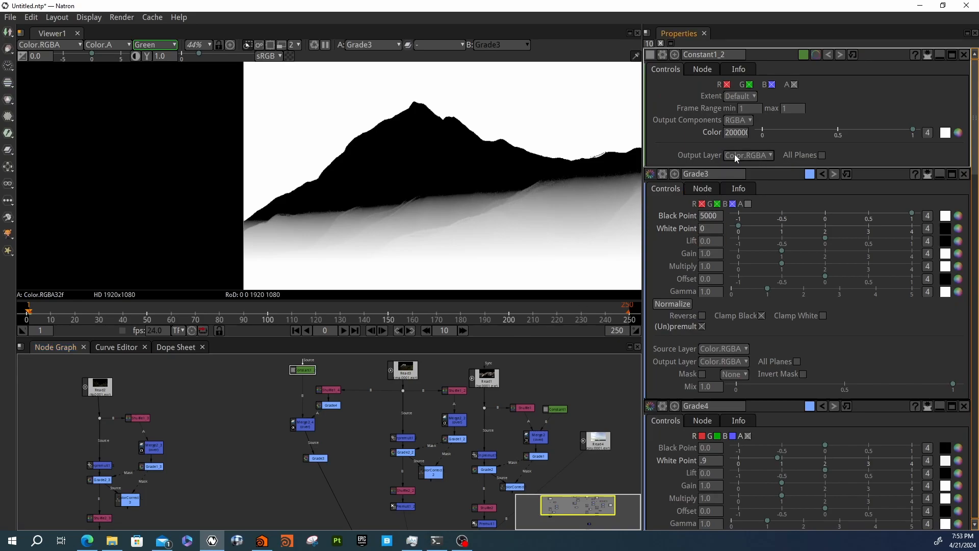
type("0")
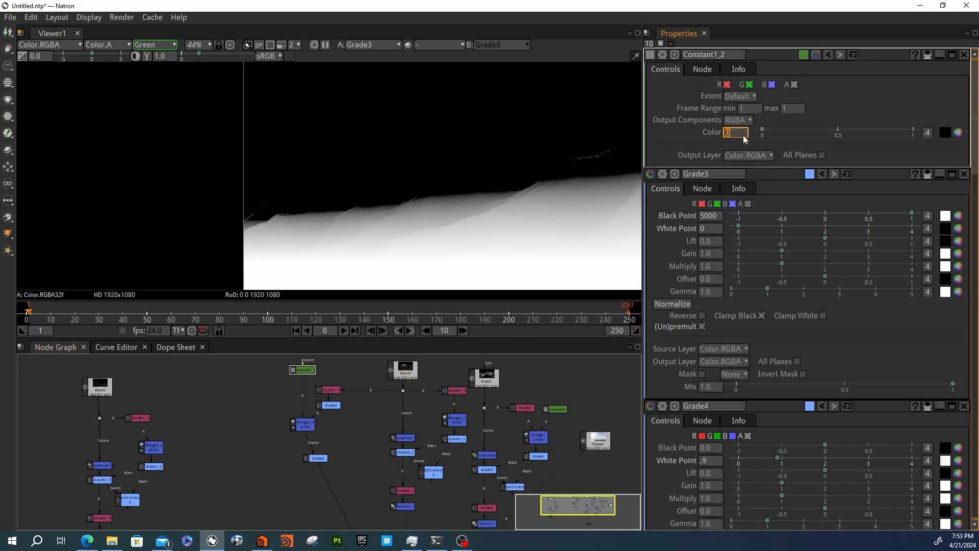
scroll(485, 225, "down", 3)
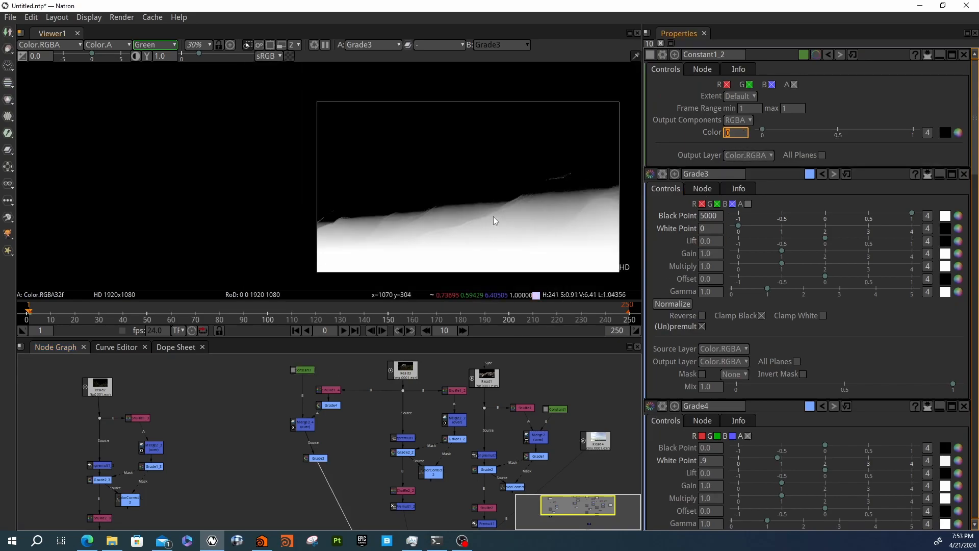
middle_click_drag(488, 219, 432, 215)
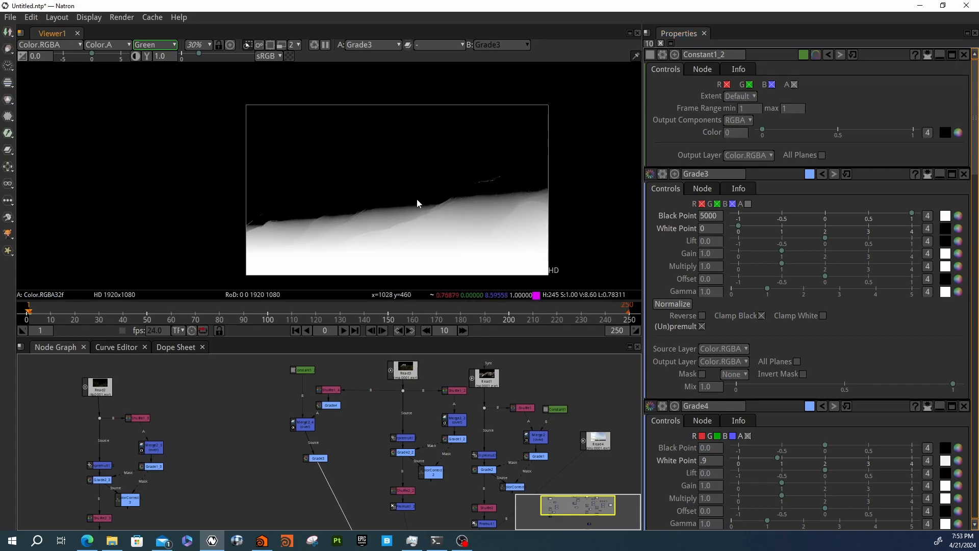
scroll(421, 198, "up", 3)
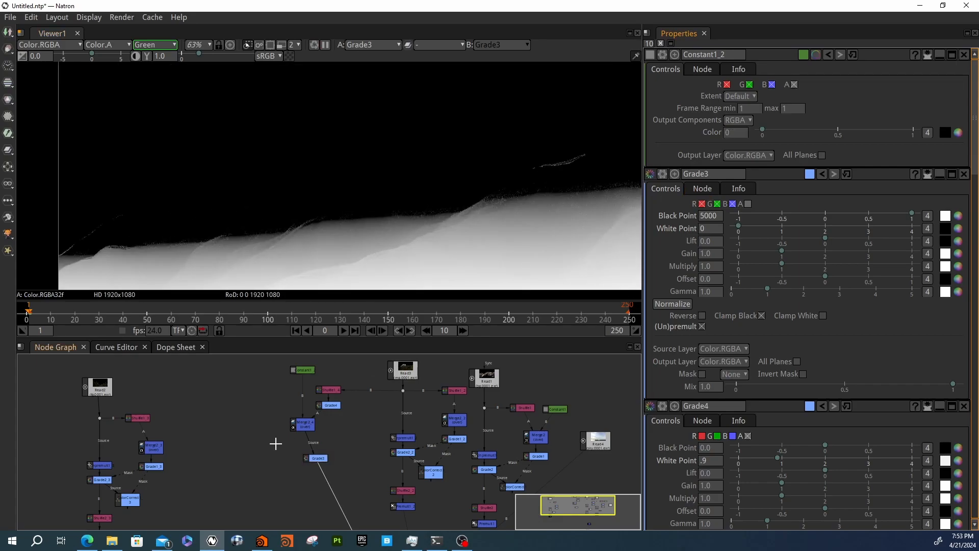
Compare the green channel of Merge2_4 with that of Grade3 in the viewer.
left_click(301, 424)
key("1")
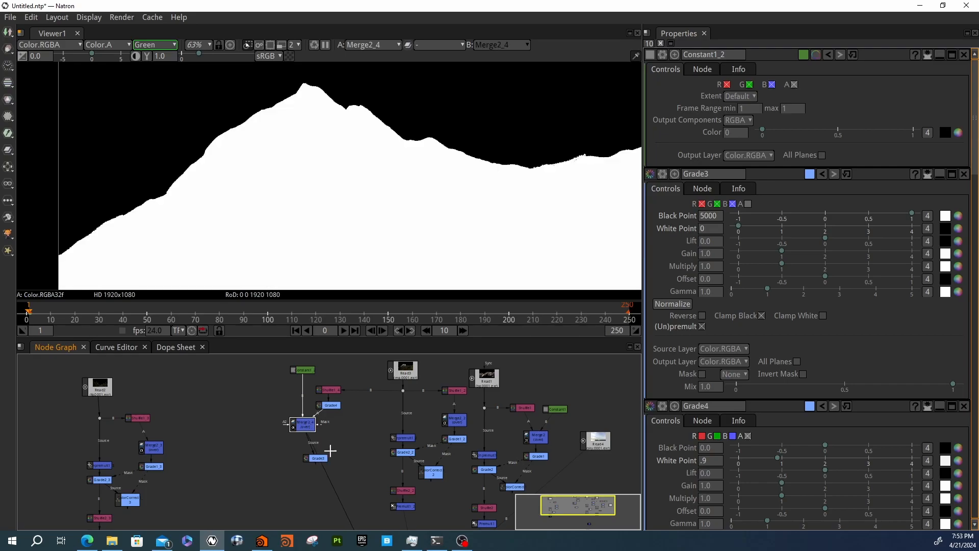
left_click(316, 457)
key("1")
Try feeding Grade3 directly from Grade4, and reconnect it to Merge2_4 to compare the mask with and without the merge.
left_click_drag(306, 436, 332, 405)
scroll(333, 274, "down", 4)
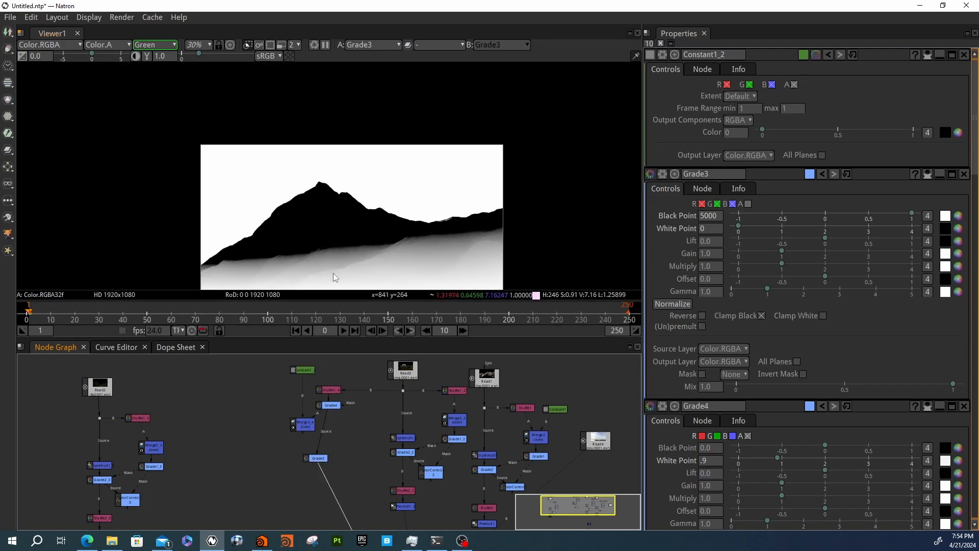
middle_click_drag(333, 273, 325, 218)
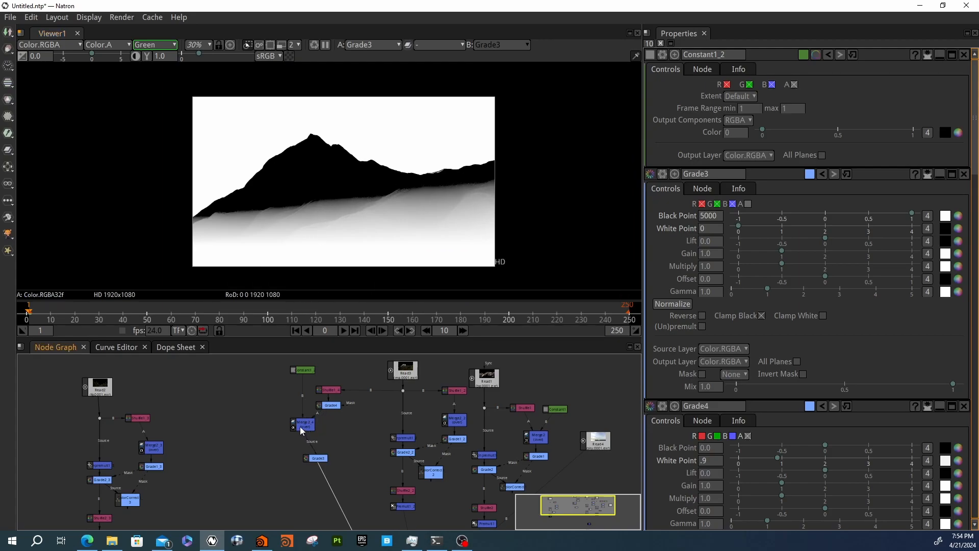
left_click_drag(300, 428, 302, 425)
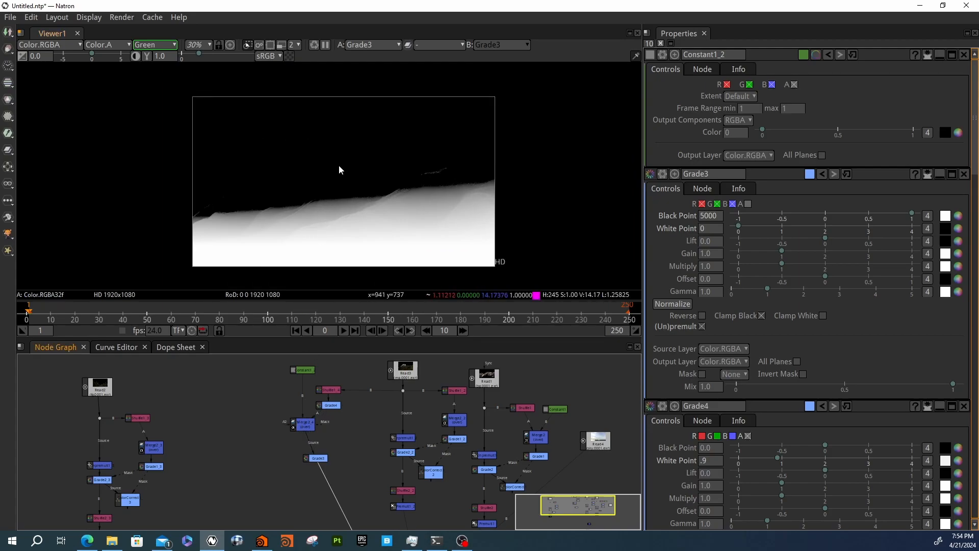
scroll(328, 203, "up", 5)
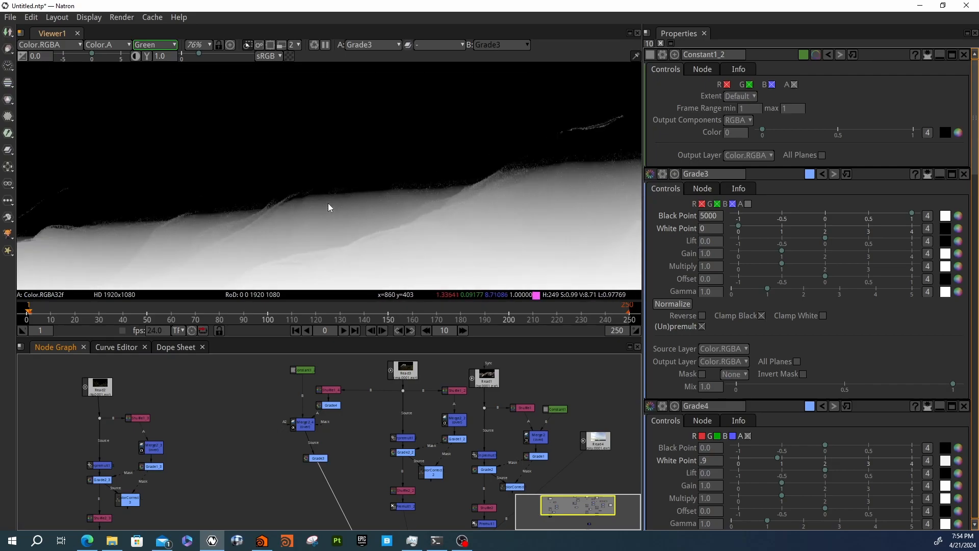
scroll(346, 220, "down", 5)
Spread the middle layer's nodes apart vertically to open a gap between Grade2_2 and Shuffle2_2.
middle_click_drag(344, 433, 354, 372)
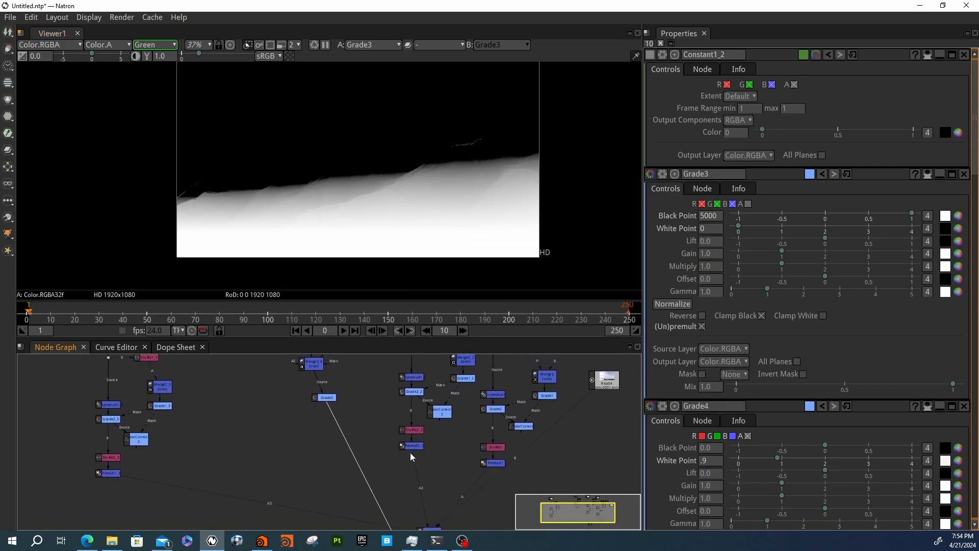
left_click_drag(414, 446, 414, 479)
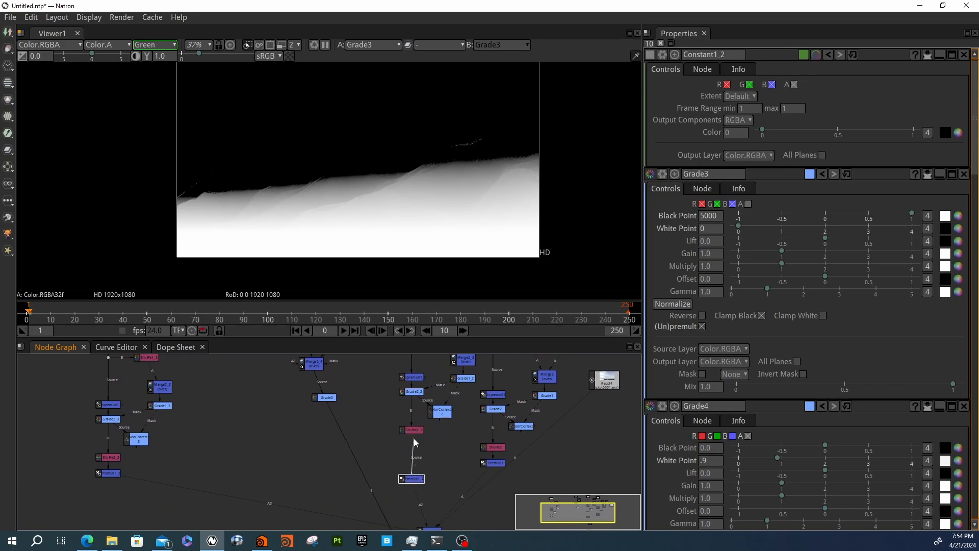
left_click_drag(412, 430, 412, 457)
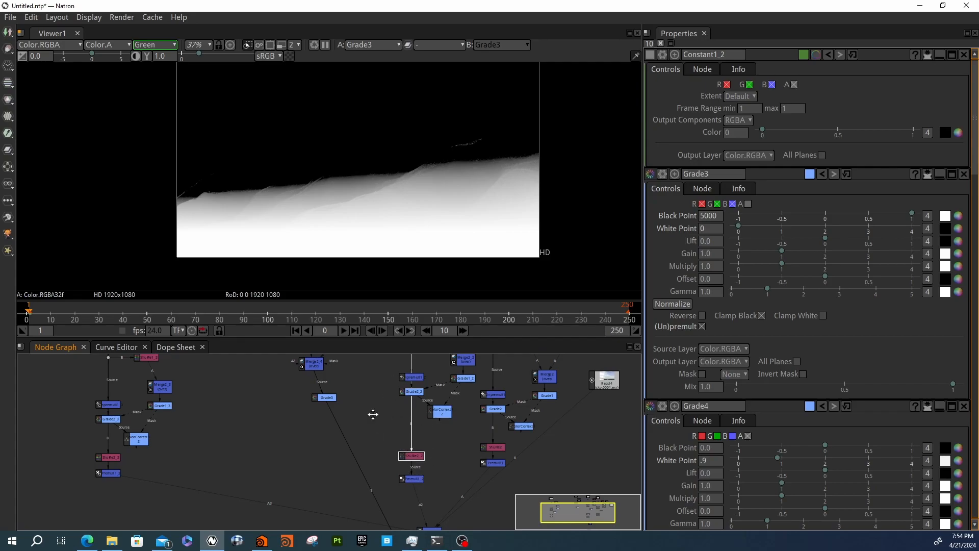
middle_click_drag(371, 411, 373, 454)
left_click_drag(416, 421, 416, 399)
left_click_drag(417, 436, 414, 421)
left_click_drag(442, 457, 415, 426)
Add a Grade node in the gap and connect its source to Grade2_2.
left_click(401, 457)
key("g")
mouse_move(400, 467)
left_mouse_down()
mouse_move(411, 497)
mouse_move(399, 477)
left_mouse_up()
mouse_move(410, 434)
left_mouse_down()
mouse_move(409, 454)
mouse_move(412, 431)
left_mouse_up()
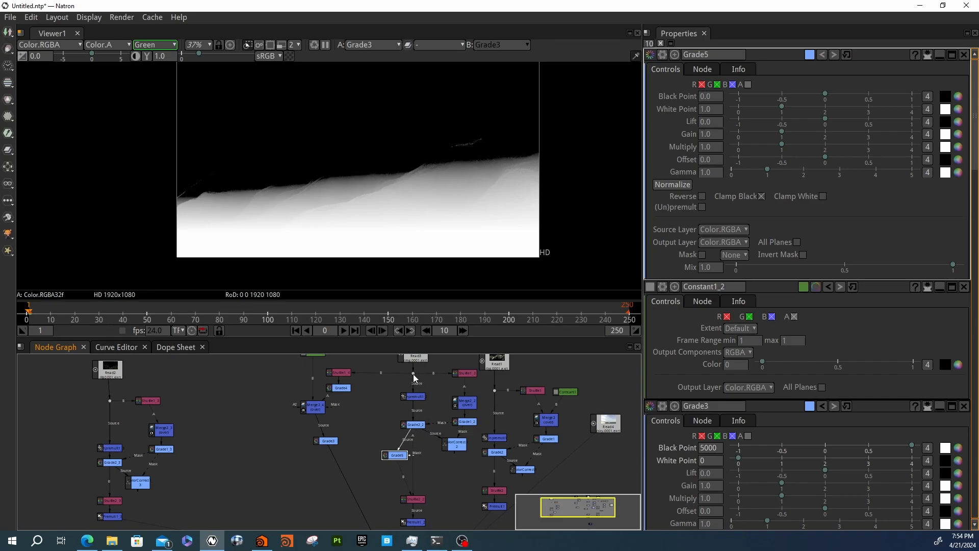
left_click_drag(396, 455, 433, 461)
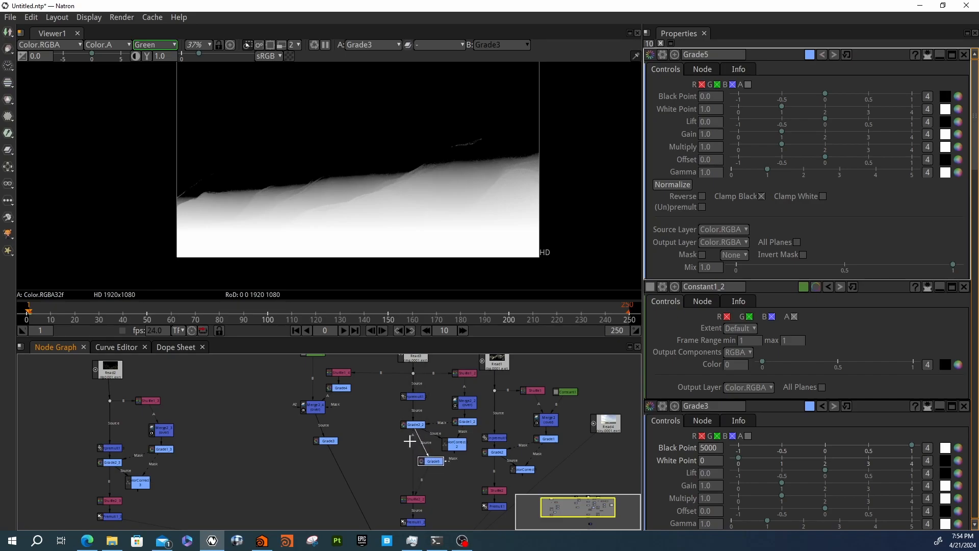
Route the middle layer's Read connection to Shuffle2_2 beside the node column with two dots, and feed Grade5 into Shuffle2_2.
middle_click_drag(391, 379, 387, 417)
left_click_drag(413, 392, 412, 377)
left_click(375, 395)
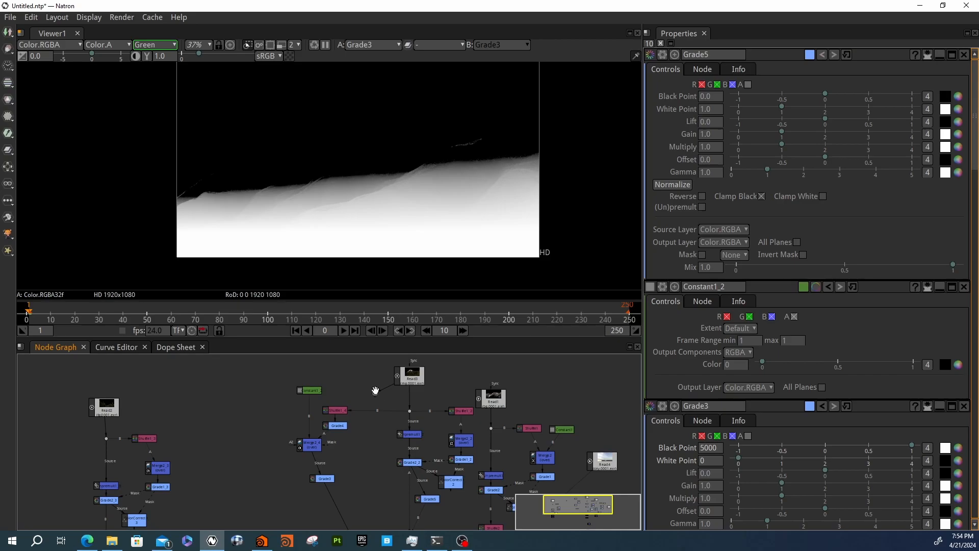
left_click_drag(375, 392, 379, 378)
middle_click_drag(371, 456, 372, 422)
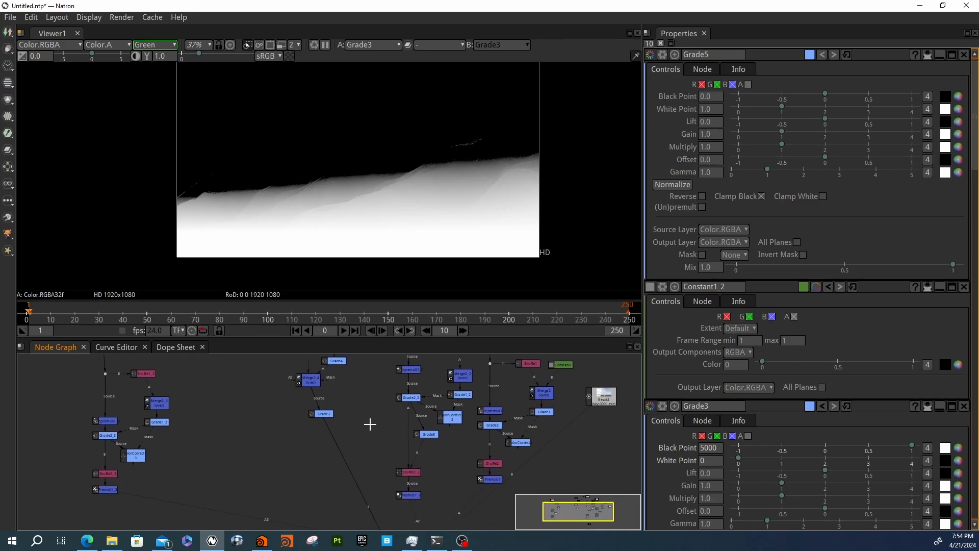
middle_click_drag(389, 460, 387, 498)
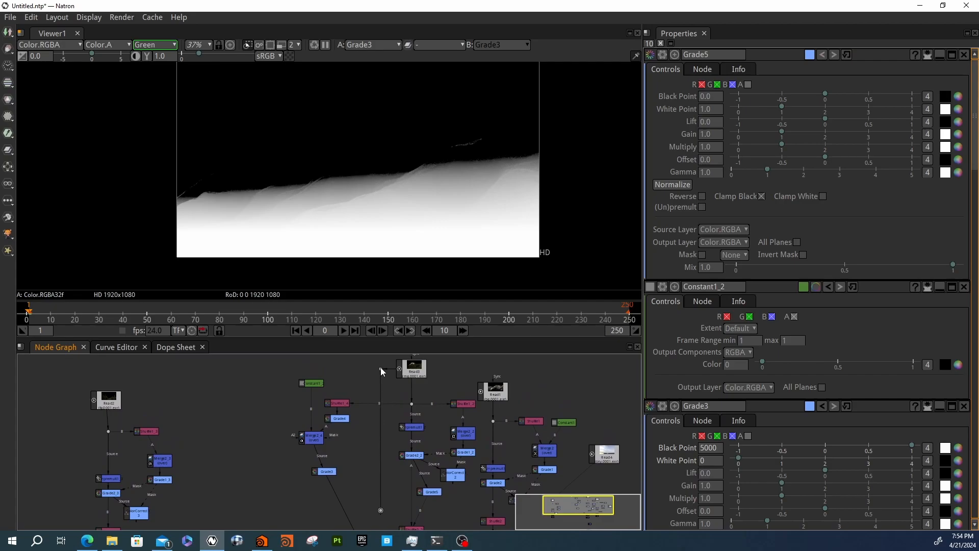
middle_click_drag(393, 470, 402, 439)
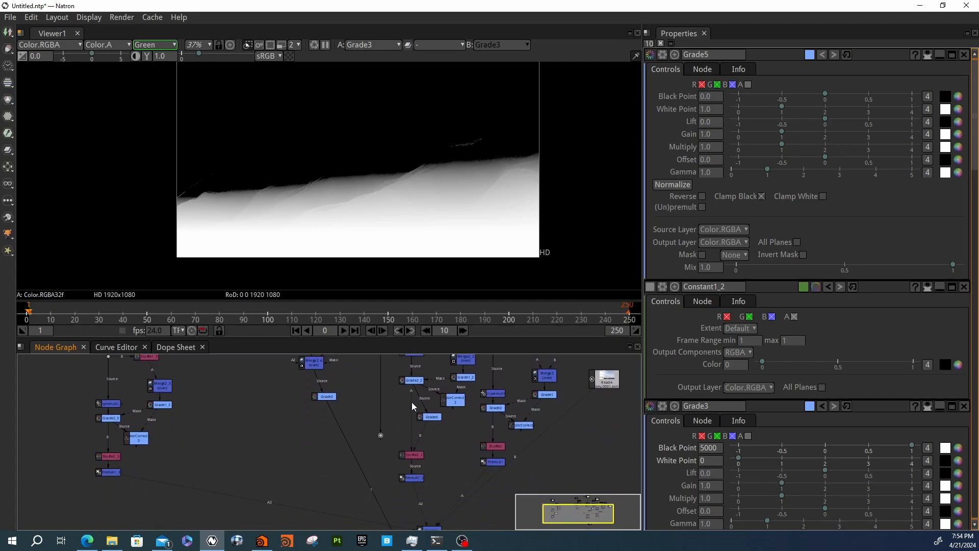
Display Shuffle2_2 in the viewer with all RGB channels.
left_click(413, 459)
key("1")
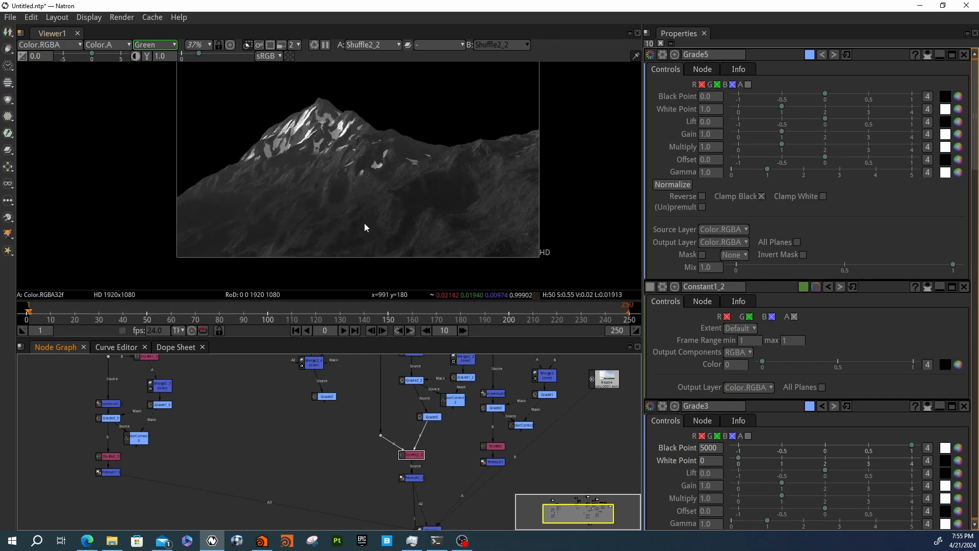
key("g")
Align Grade5 below Grade2_2 and connect Grade3 to it as the mask input.
left_click_drag(431, 418, 430, 418)
middle_click_drag(430, 418, 449, 463)
left_click_drag(446, 459, 333, 439)
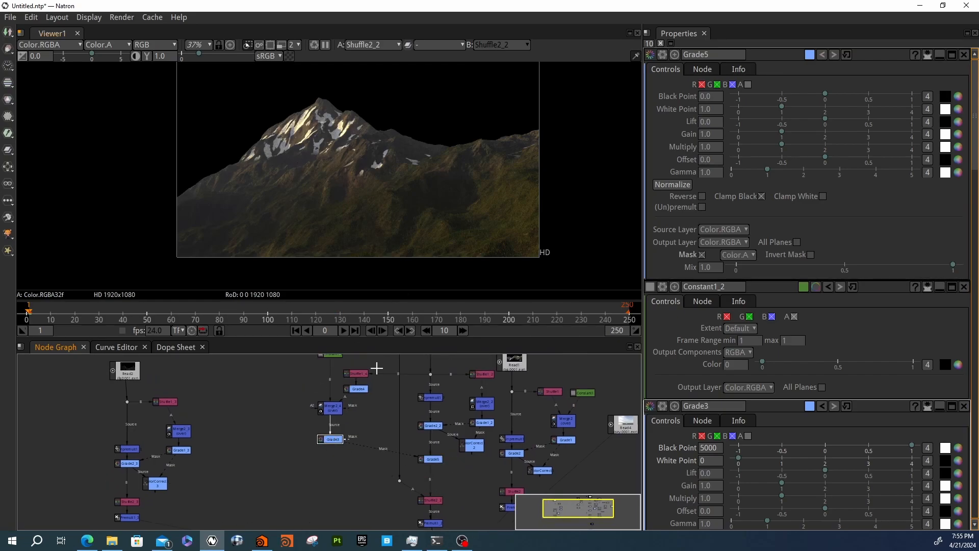
Set Grade5's mask channel to Color.G and raise its Lift to about 0.071.
left_click(435, 458)
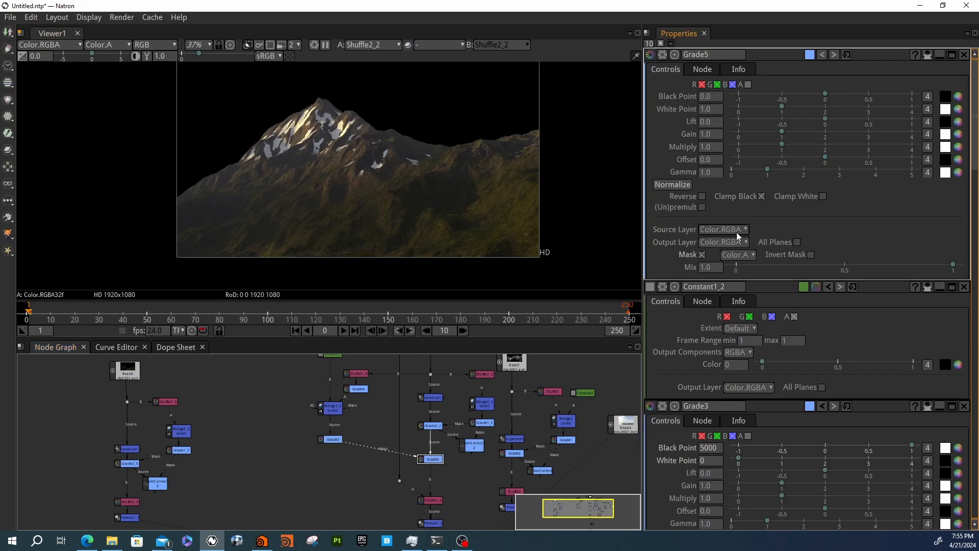
left_click(730, 254)
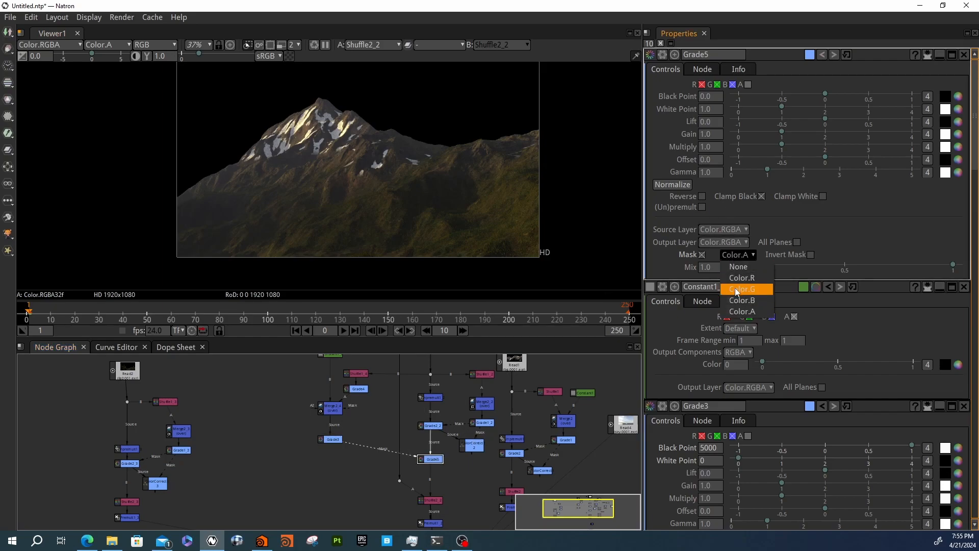
left_click(742, 288)
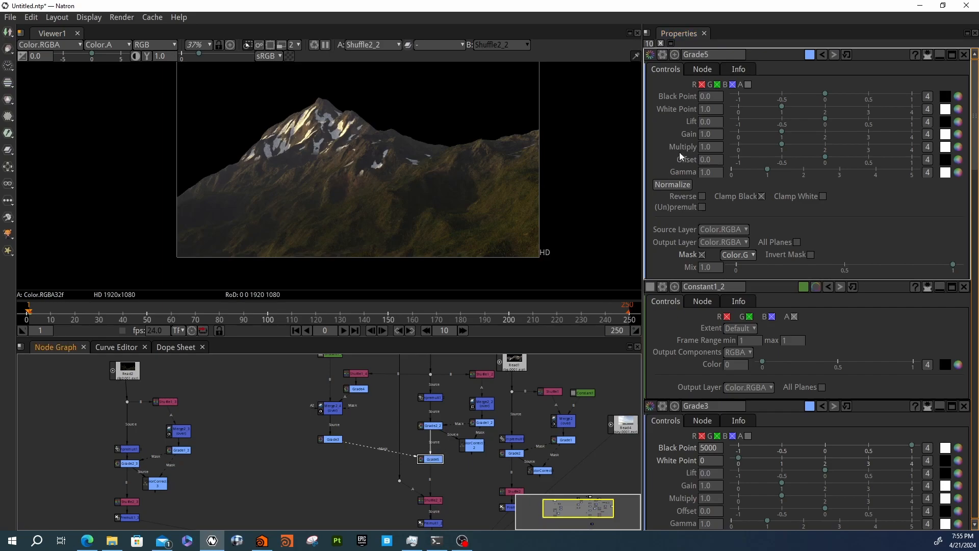
left_click_drag(830, 118, 831, 118)
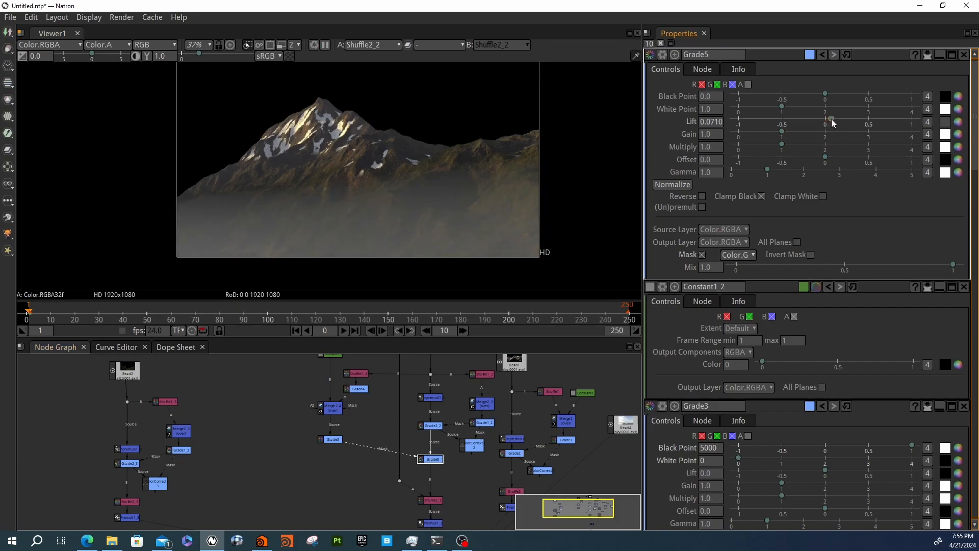
Align Merge1 below the middle layer's Premult node and display it to examine the haze at the mountain's base.
middle_click_drag(478, 476, 439, 381)
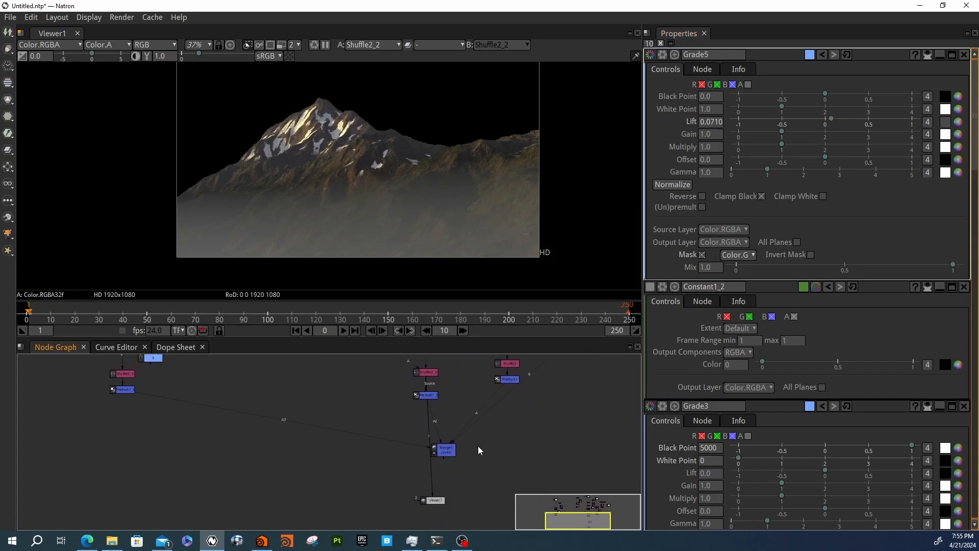
mouse_move(441, 448)
left_mouse_down()
mouse_move(391, 462)
mouse_move(429, 456)
left_mouse_up()
key("1")
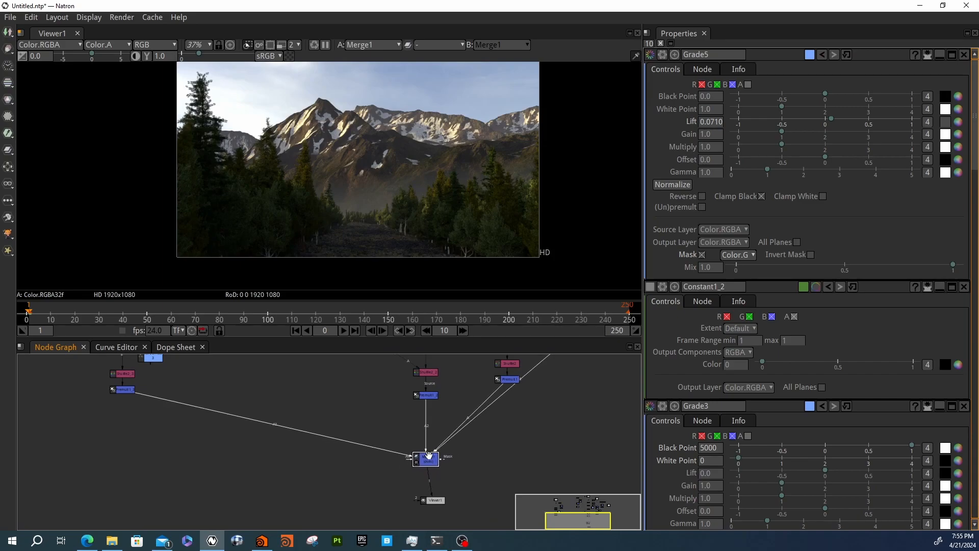
scroll(363, 182, "up", 3)
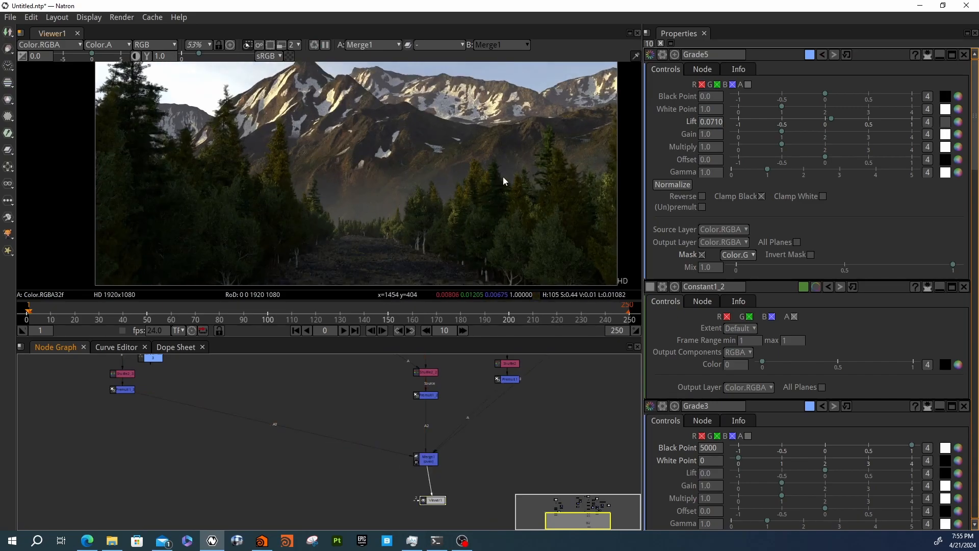
scroll(324, 186, "down", 2)
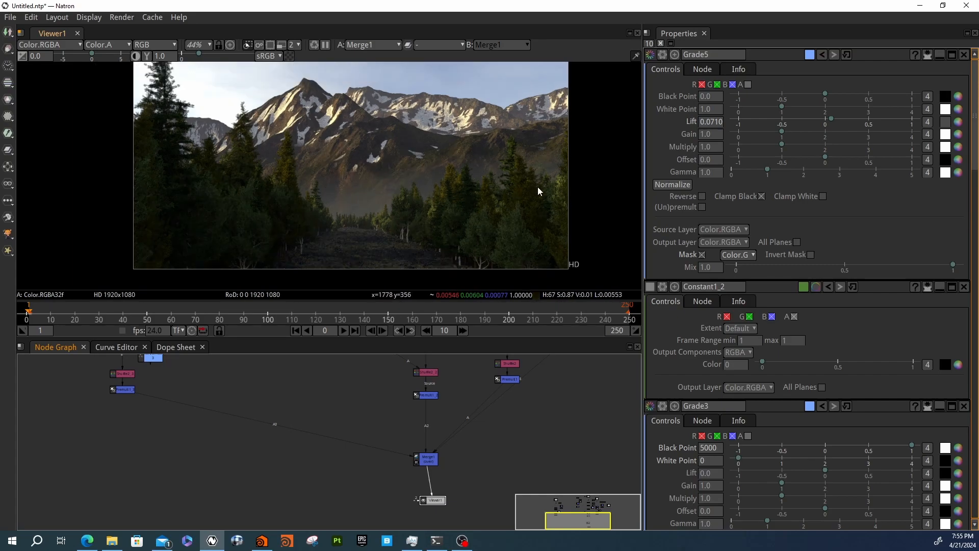
middle_click_drag(398, 192, 361, 225)
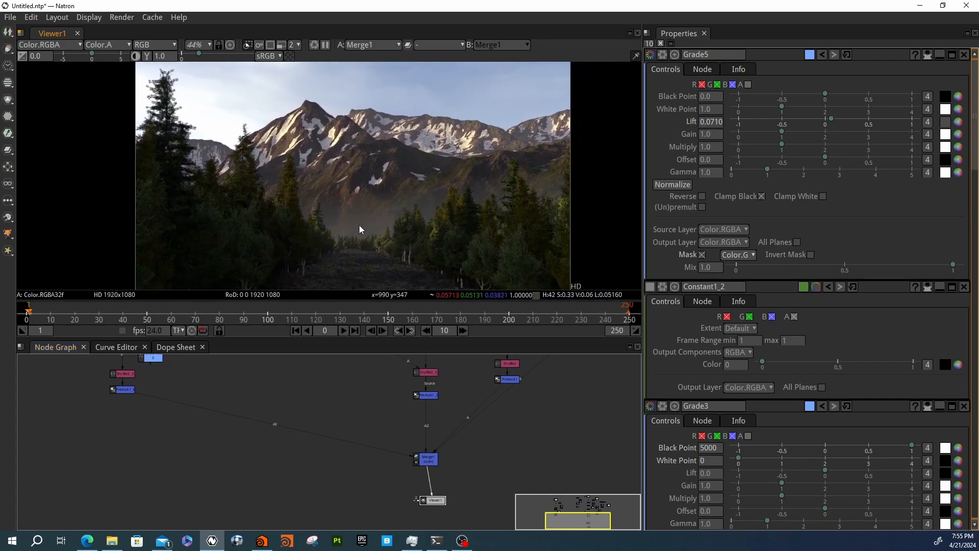
scroll(360, 231, "up", 4)
scroll(298, 196, "up", 2)
scroll(298, 199, "down", 5)
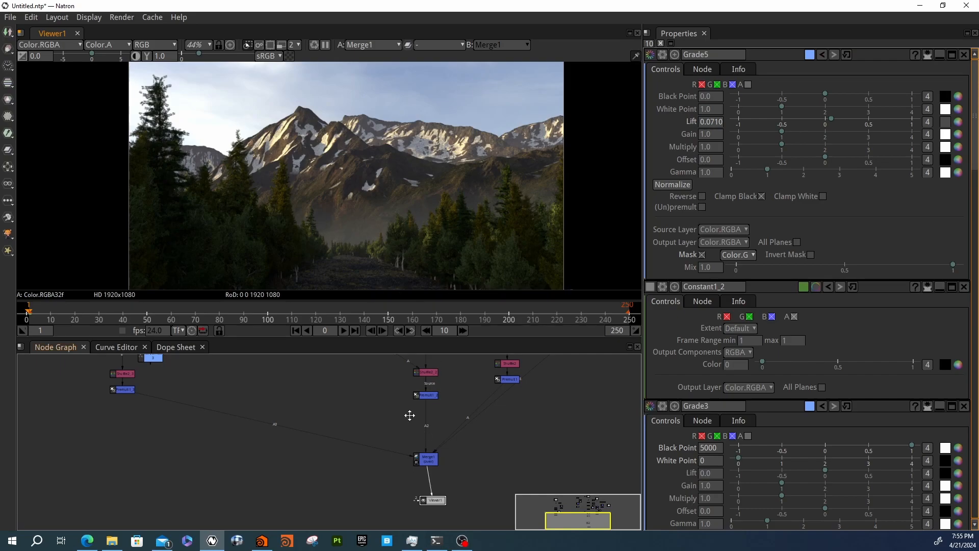
Toggle Grade5 off and on to compare the haze at the mountain's base.
middle_click_drag(411, 413, 405, 462)
left_click(424, 383)
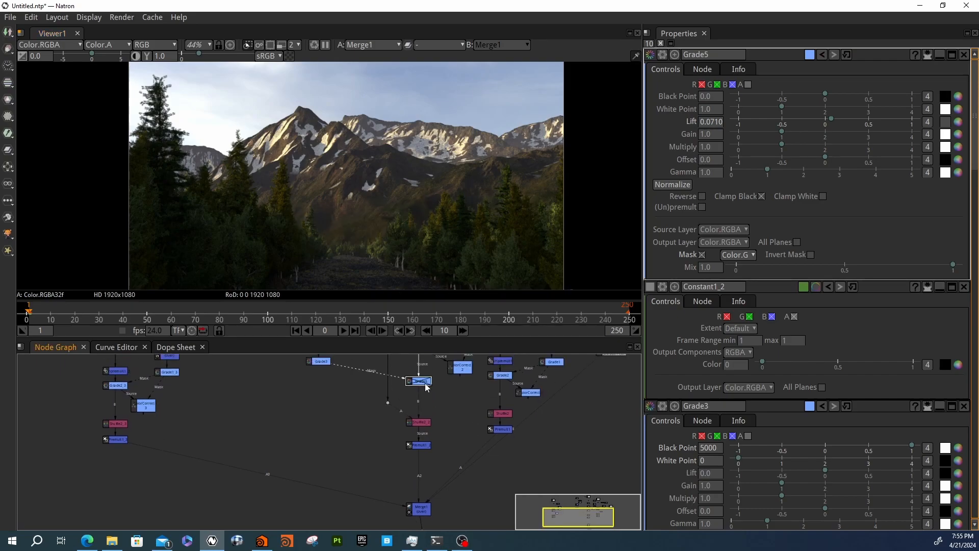
key("ctrl+d")
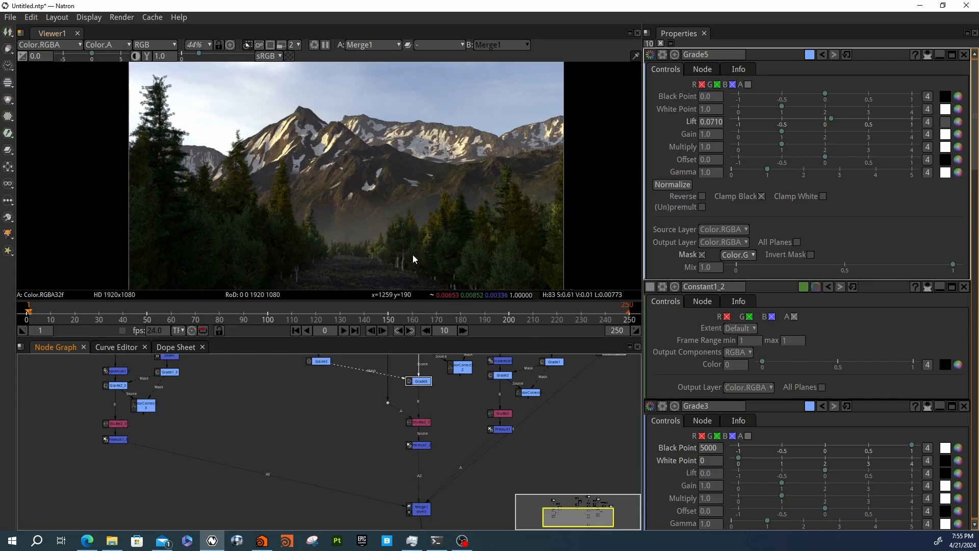
Align Grade3 level with Grade5 in the node graph.
middle_click_drag(316, 401, 348, 451)
left_click_drag(343, 399, 345, 419)
middle_click_drag(291, 400, 301, 459)
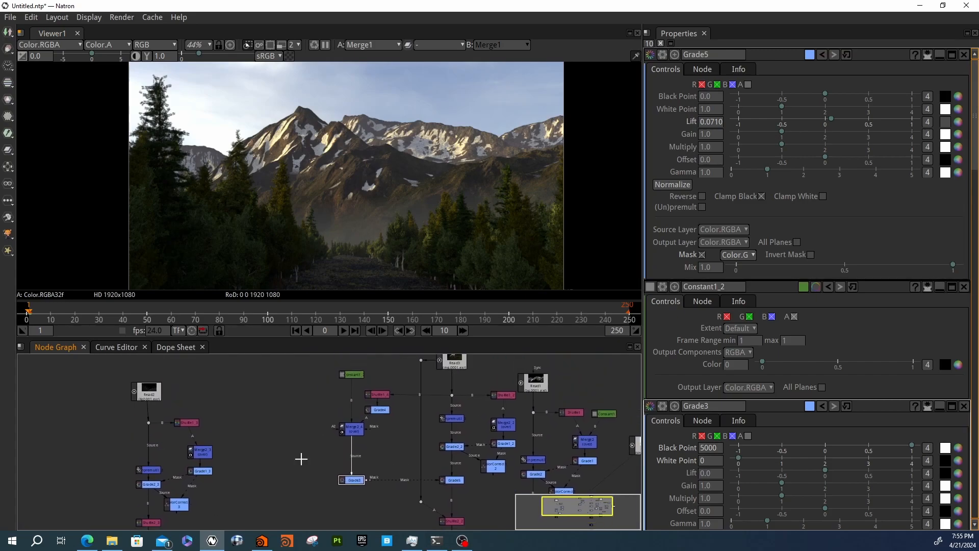
Examine the composite in the viewer, from the mountain ridges against the sky to the hazy valley base.
scroll(302, 459, "down", 2)
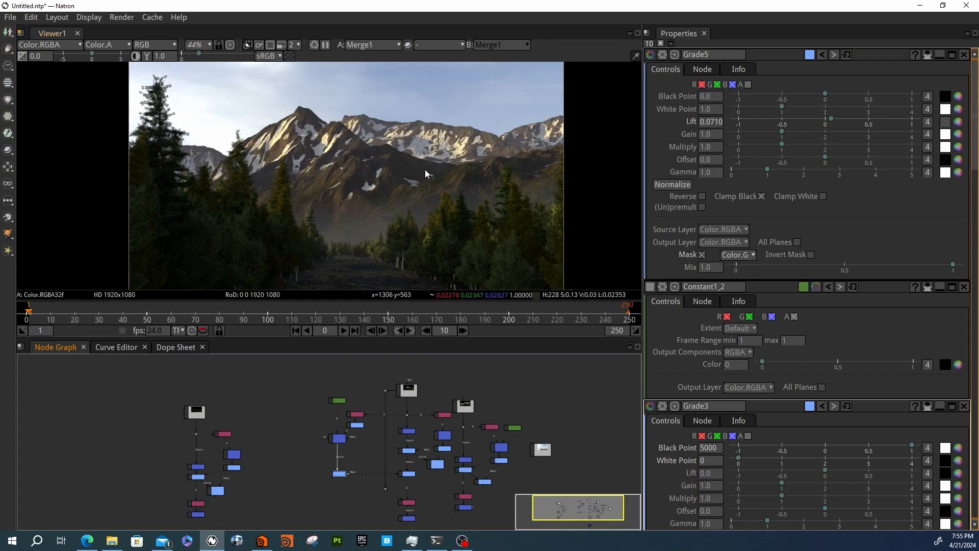
scroll(425, 171, "down", 1)
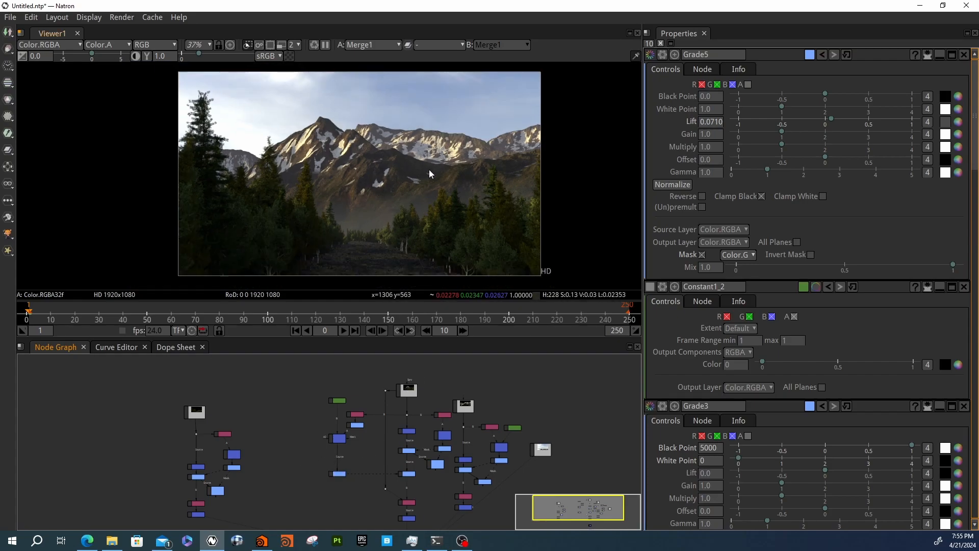
scroll(426, 170, "up", 6)
scroll(316, 120, "up", 3)
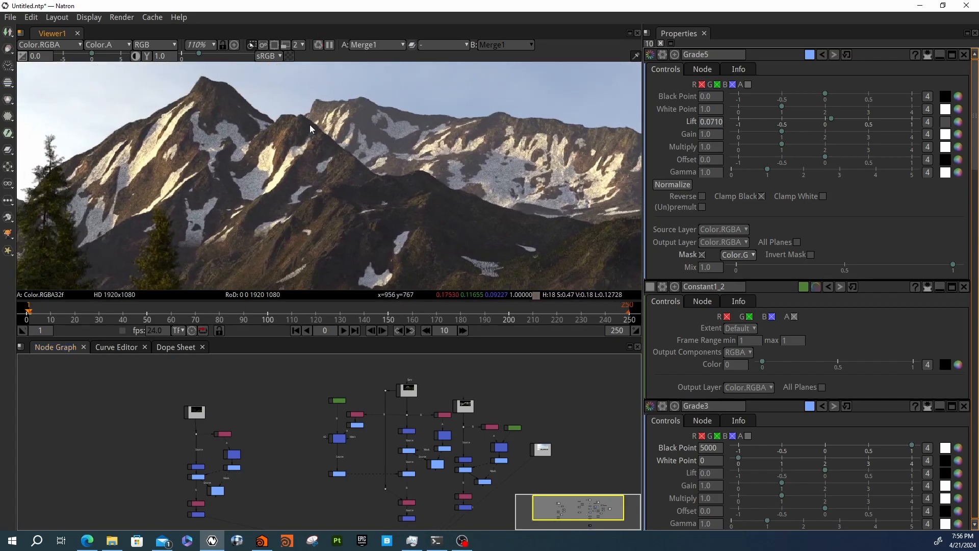
scroll(313, 121, "down", 9)
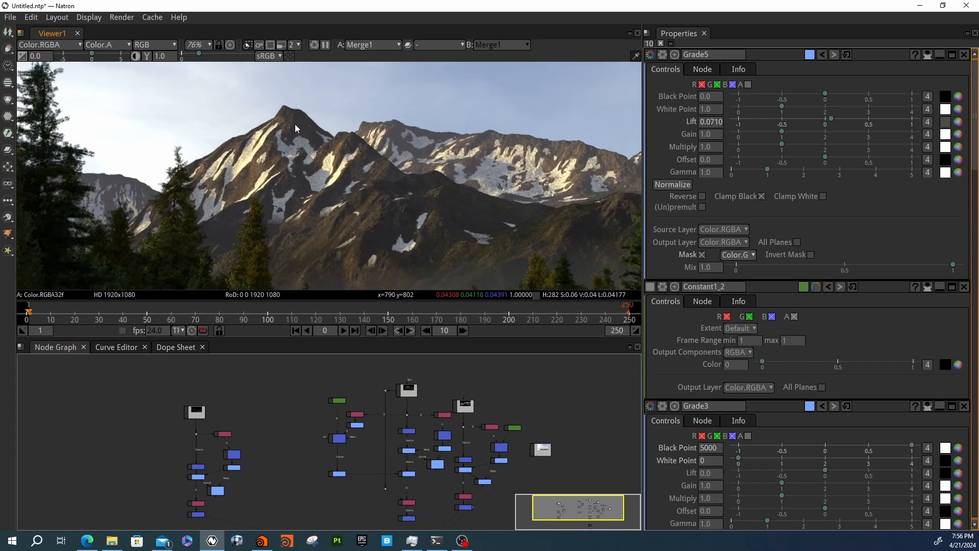
middle_click_drag(381, 170, 286, 179)
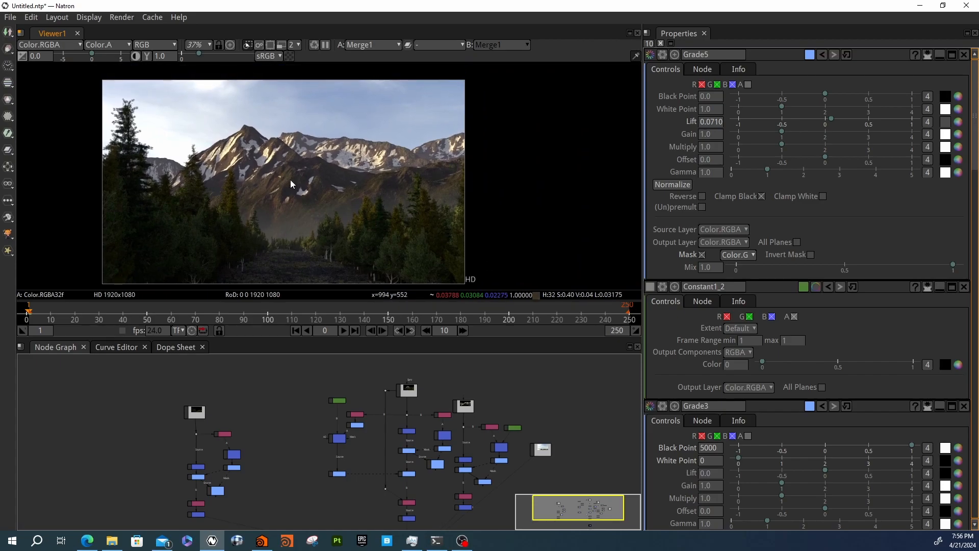
middle_click_drag(260, 416, 323, 385)
scroll(324, 384, "down", 2)
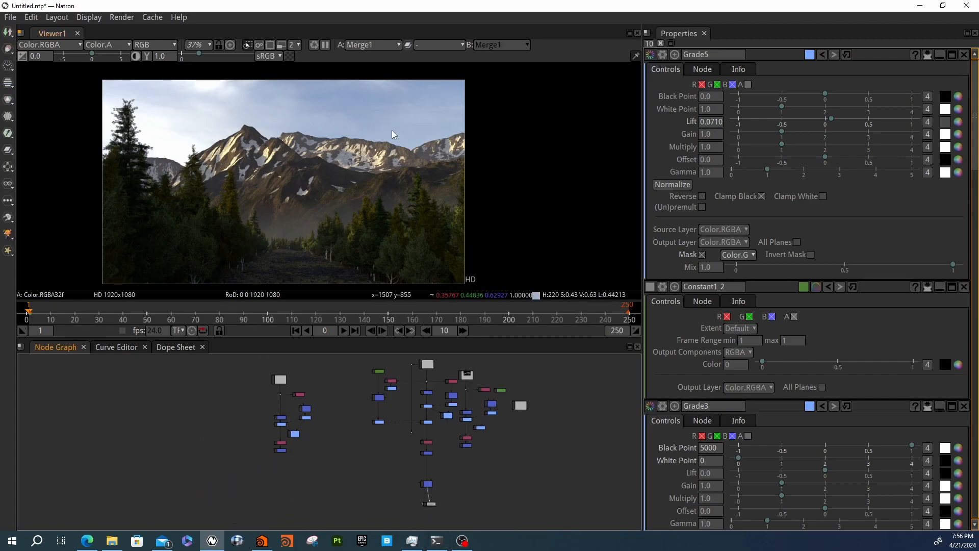
scroll(196, 155, "up", 4)
Add a LightWrap node, detach it from the viewer and place it below the Read4 sky node.
middle_click_drag(518, 473, 491, 464)
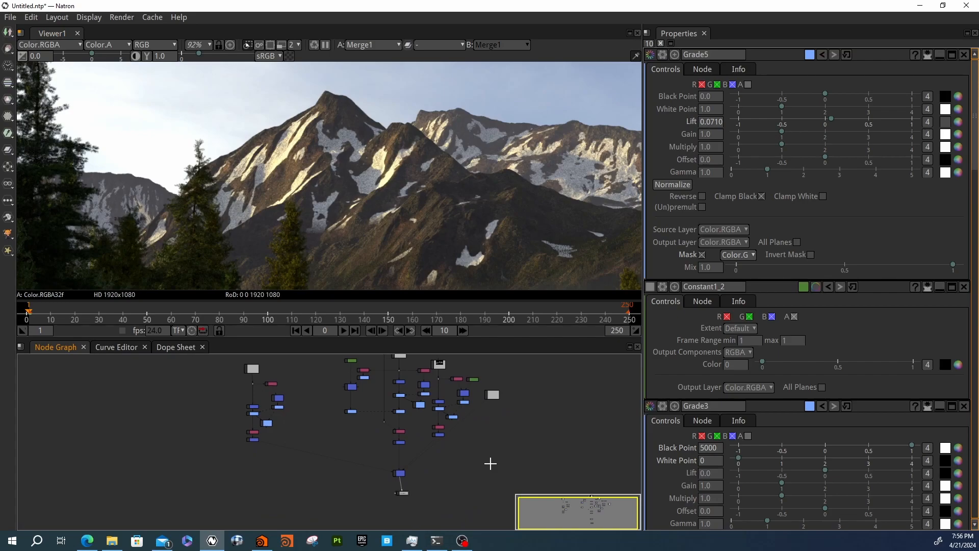
key("Tab")
type("light")
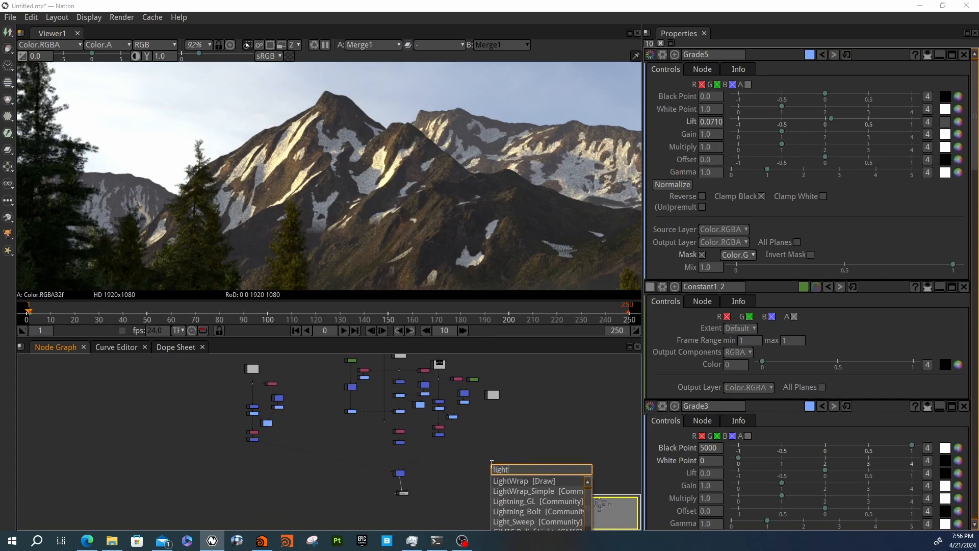
key("Return")
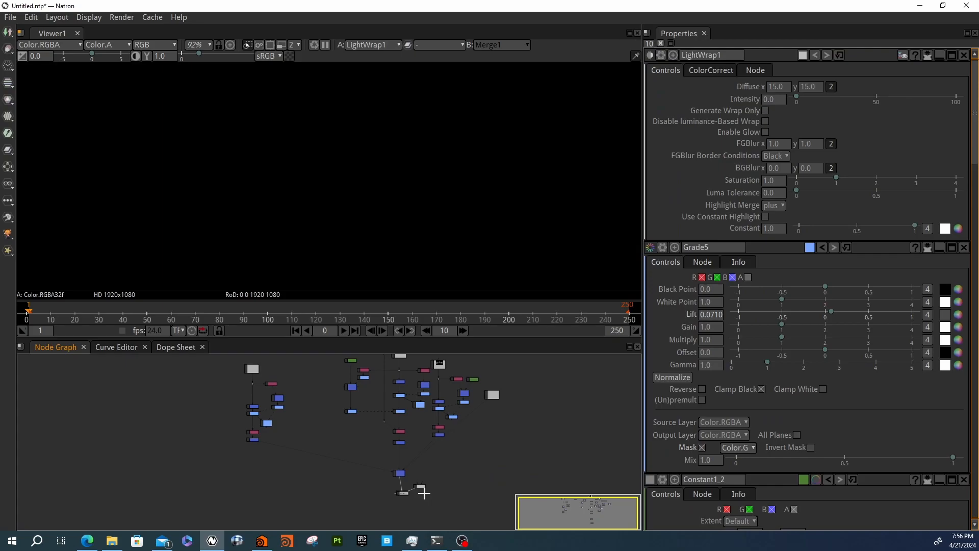
scroll(424, 493, "up", 5)
left_click_drag(411, 482, 520, 428)
middle_click_drag(443, 448, 410, 496)
left_click_drag(474, 480, 443, 480)
middle_click_drag(496, 433, 440, 480)
left_click_drag(436, 515, 478, 435)
middle_click_drag(430, 448, 381, 503)
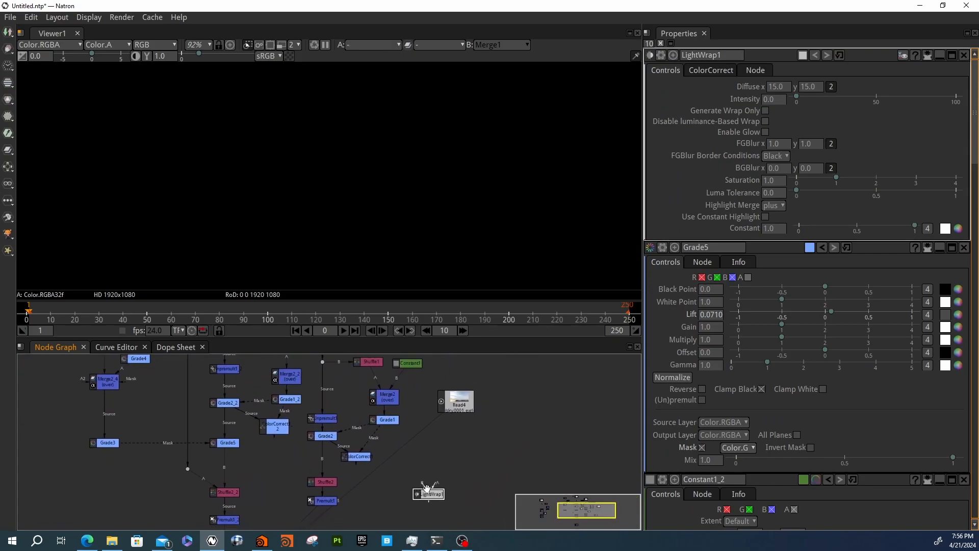
Connect LightWrap1's B input to the Read4 sky and move the node down beside Merge1.
left_click_drag(423, 487, 451, 403)
middle_click_drag(383, 494, 405, 387)
left_click_drag(456, 387, 445, 496)
middle_click_drag(312, 480, 353, 470)
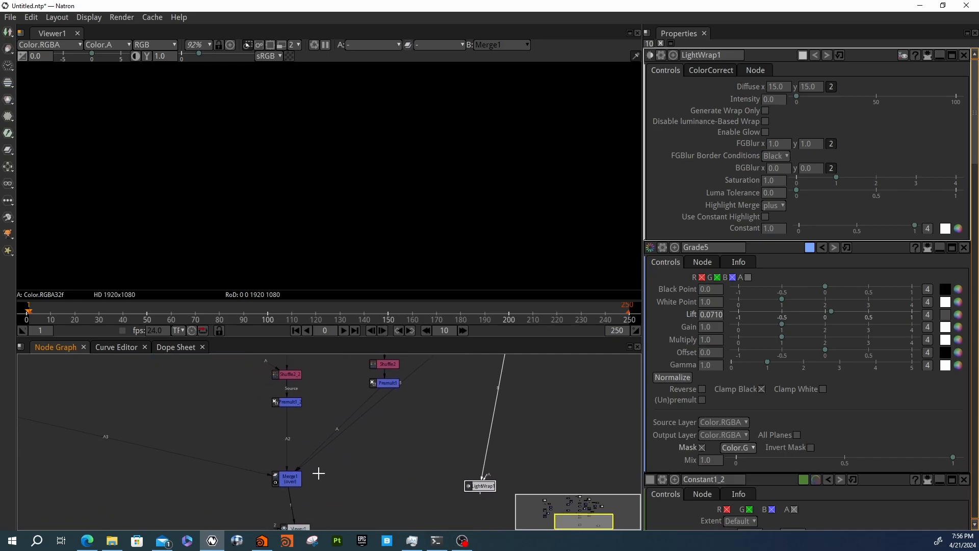
Move Merge1 up toward Premult1_2 and disconnect the Read4 sky from its B input.
left_click_drag(290, 483, 282, 441)
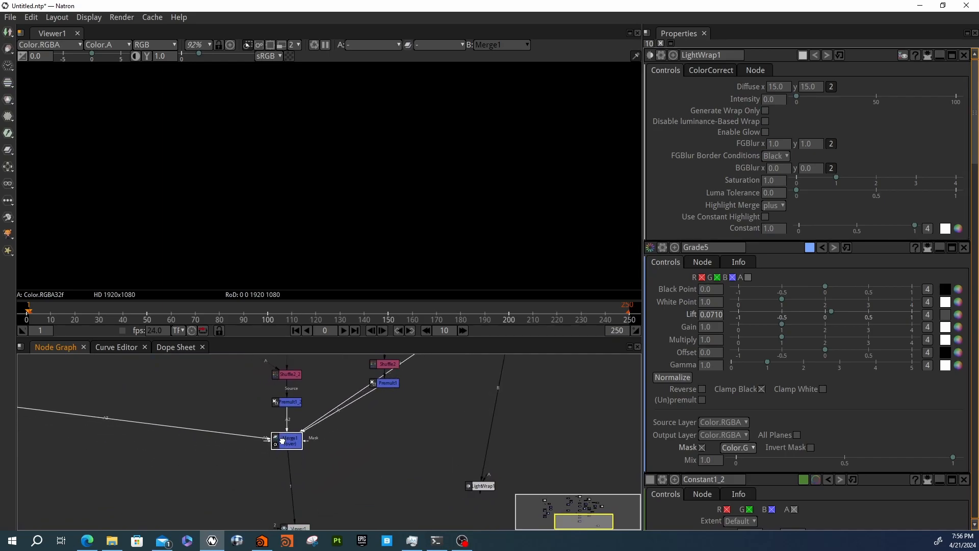
mouse_move(416, 446)
middle_mouse_down()
mouse_move(409, 485)
mouse_move(397, 480)
middle_mouse_up()
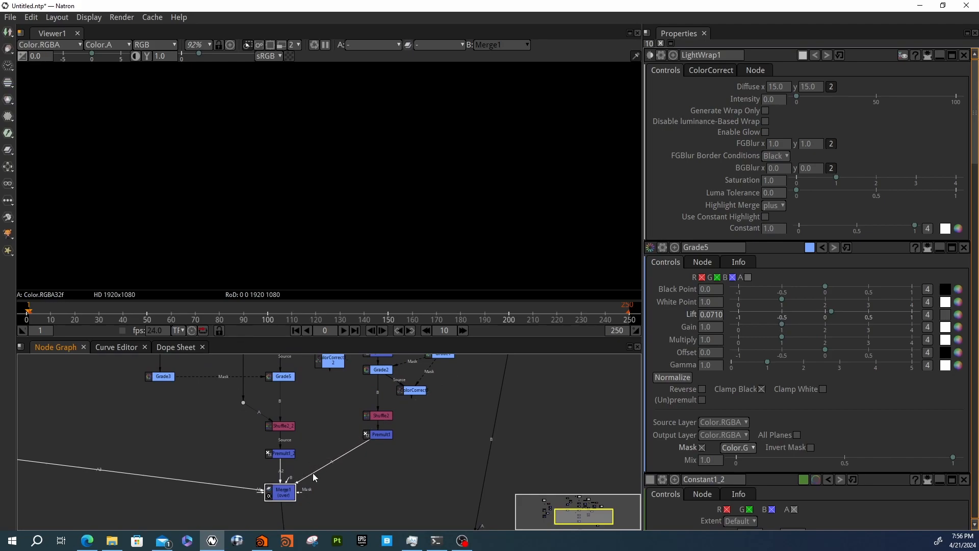
scroll(293, 489, "up", 5)
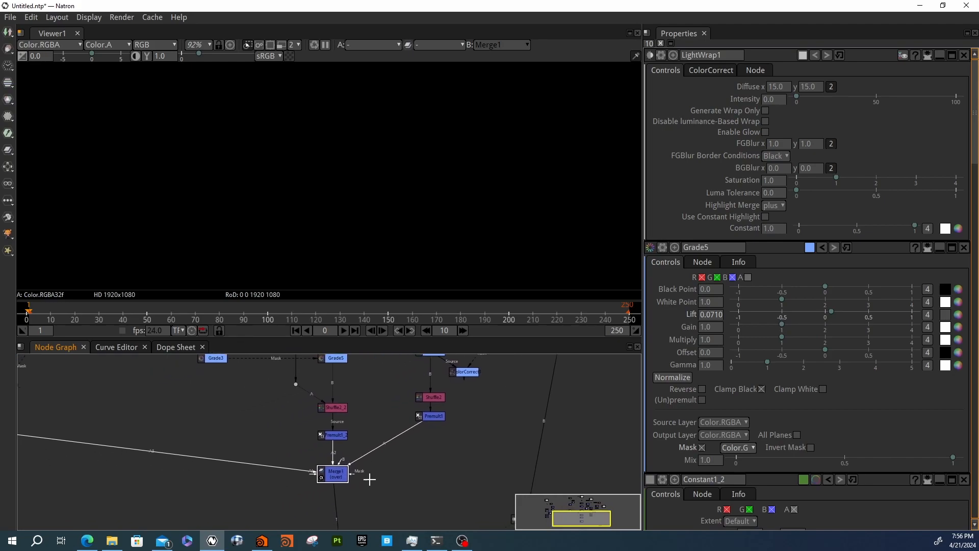
scroll(262, 444, "down", 2)
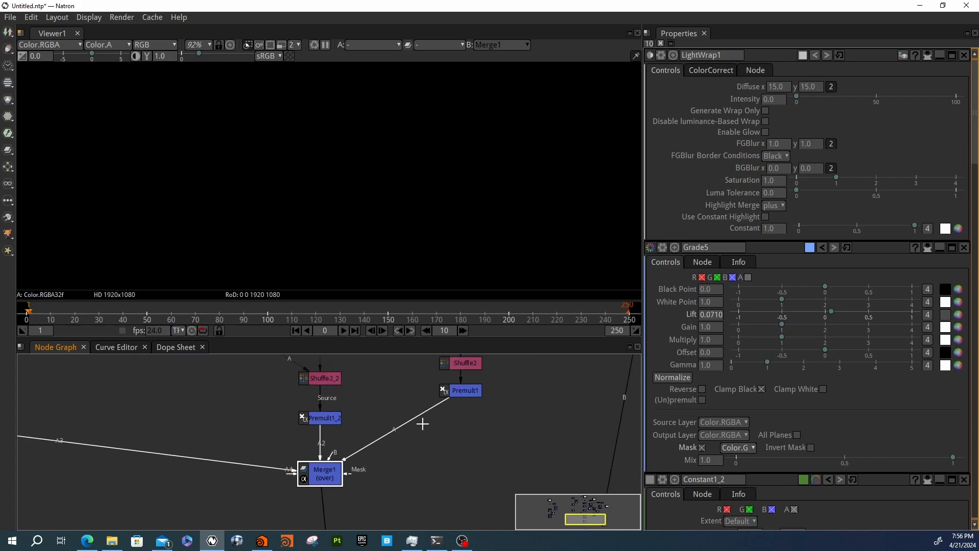
Rewire Merge1 with Premult1 as its B input and Premult1_2 as its A input, and display it in the viewer.
left_click_drag(441, 403, 433, 424)
left_click_drag(333, 452, 463, 393)
mouse_move(318, 434)
left_mouse_down()
mouse_move(320, 451)
mouse_move(319, 419)
left_mouse_up()
middle_click_drag(206, 449, 285, 433)
scroll(212, 444, "down", 4)
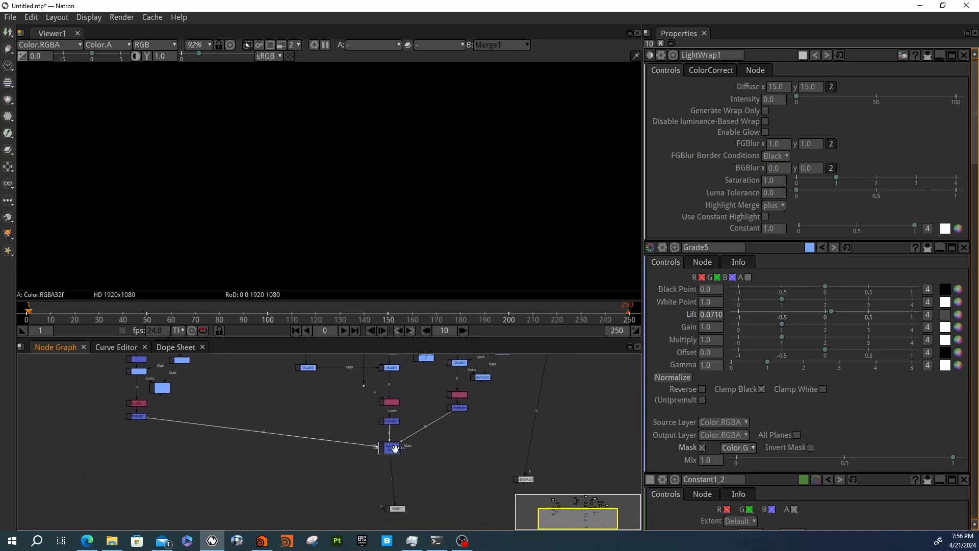
key("1")
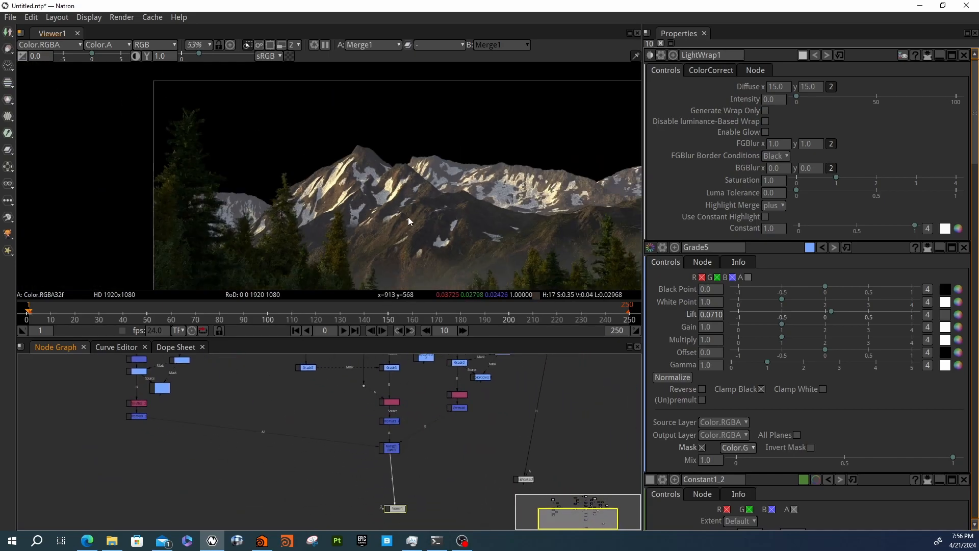
scroll(371, 266, "down", 3)
middle_click_drag(454, 424, 420, 459)
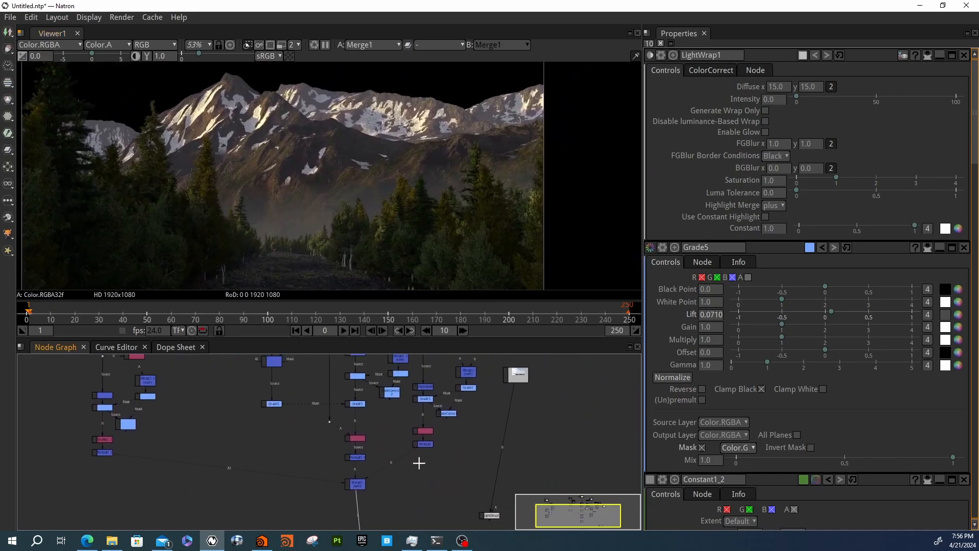
Add a Merge node with Merge1 as its A input and the Read4 sky as its B input.
middle_click_drag(410, 501, 408, 460)
key("m")
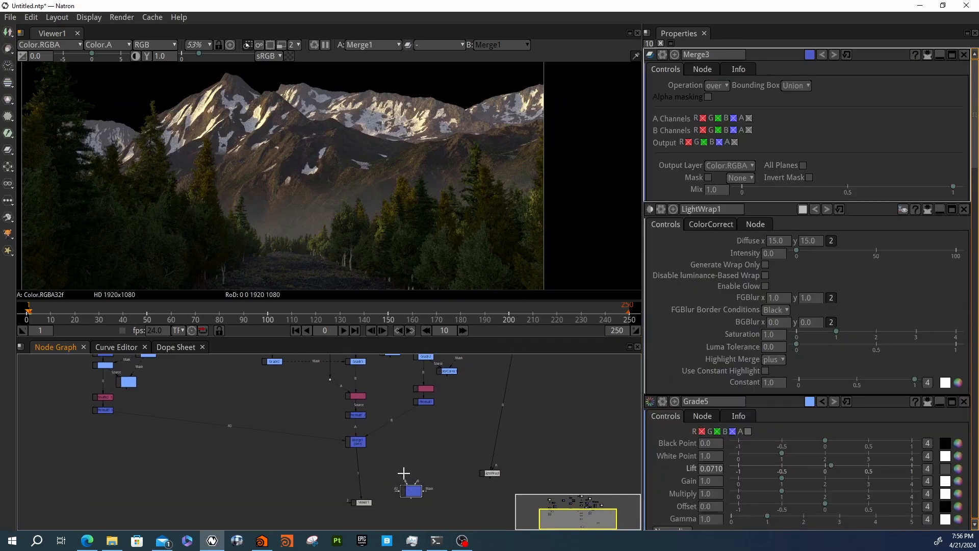
left_click_drag(405, 484, 359, 447)
left_click_drag(417, 483, 449, 464)
middle_click_drag(457, 466, 440, 511)
left_click_drag(427, 508, 503, 380)
middle_click_drag(449, 484, 458, 437)
Connect LightWrap1's A input to Merge1 and display LightWrap1 with its properties open.
left_click_drag(486, 472, 356, 442)
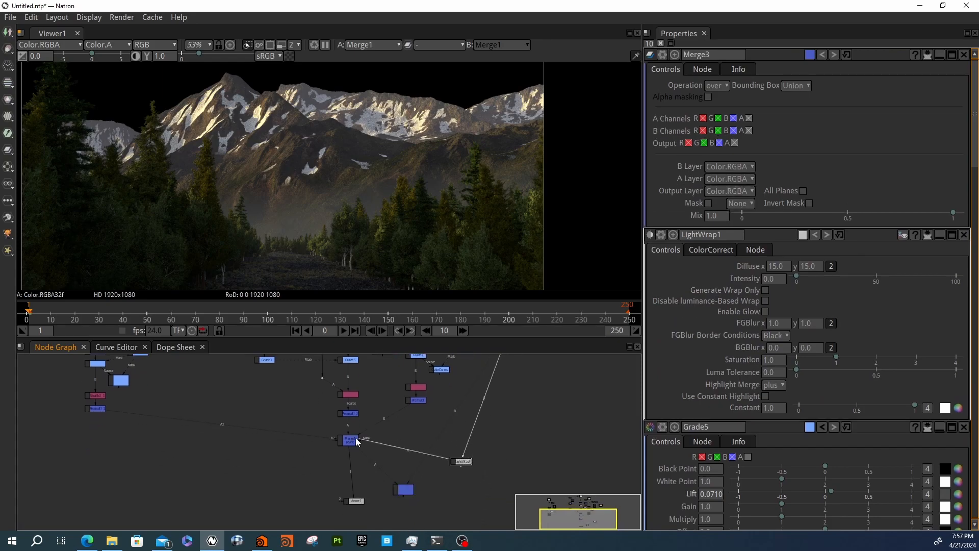
key("1")
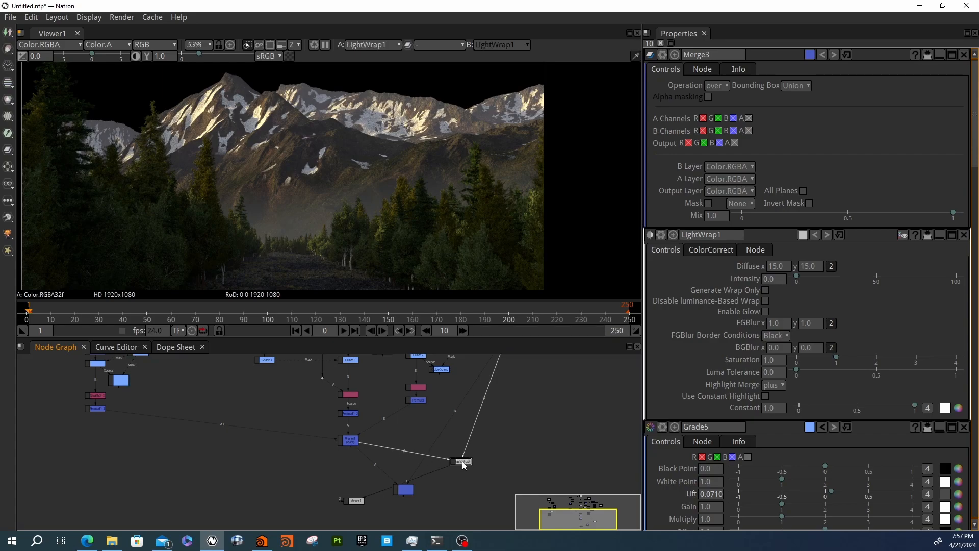
left_click(463, 462)
scroll(360, 210, "down", 2)
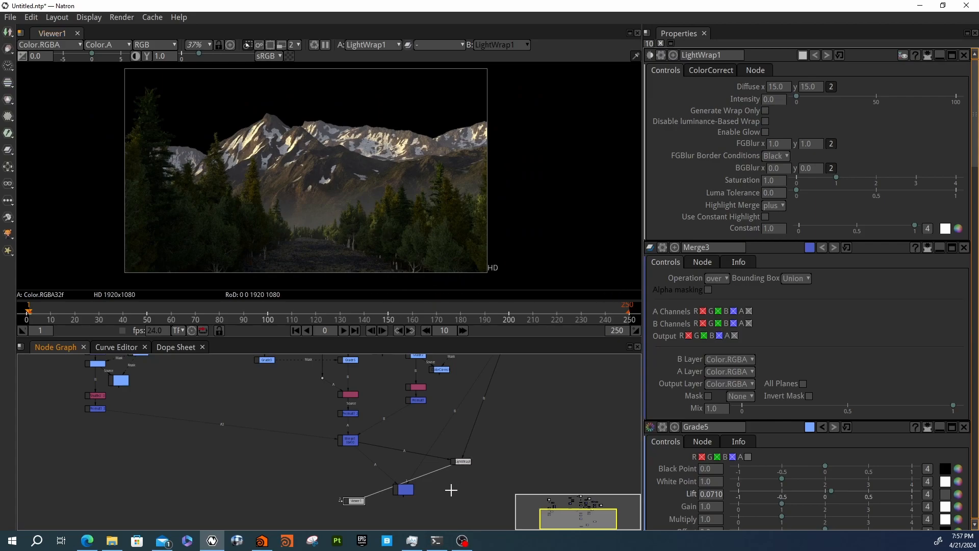
Align LightWrap1 level with Merge1 in the node graph.
middle_click_drag(465, 468, 464, 496)
left_click_drag(464, 497, 480, 475)
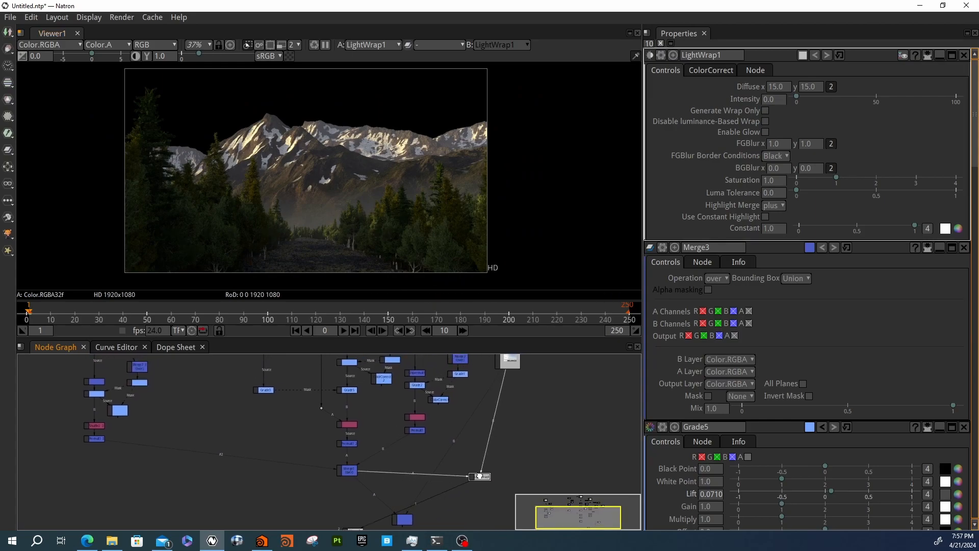
middle_click_drag(472, 485, 504, 450)
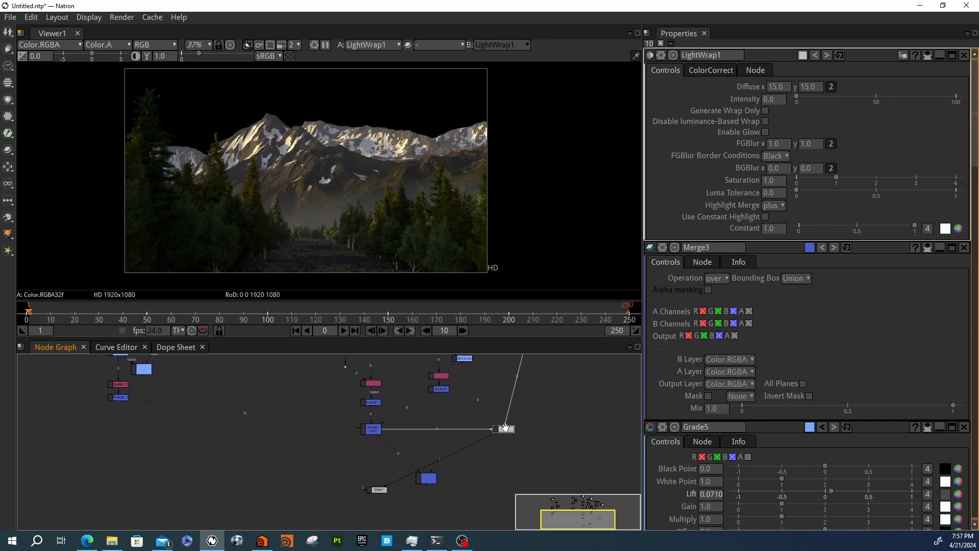
scroll(502, 432, "up", 5)
middle_click_drag(492, 459, 461, 458)
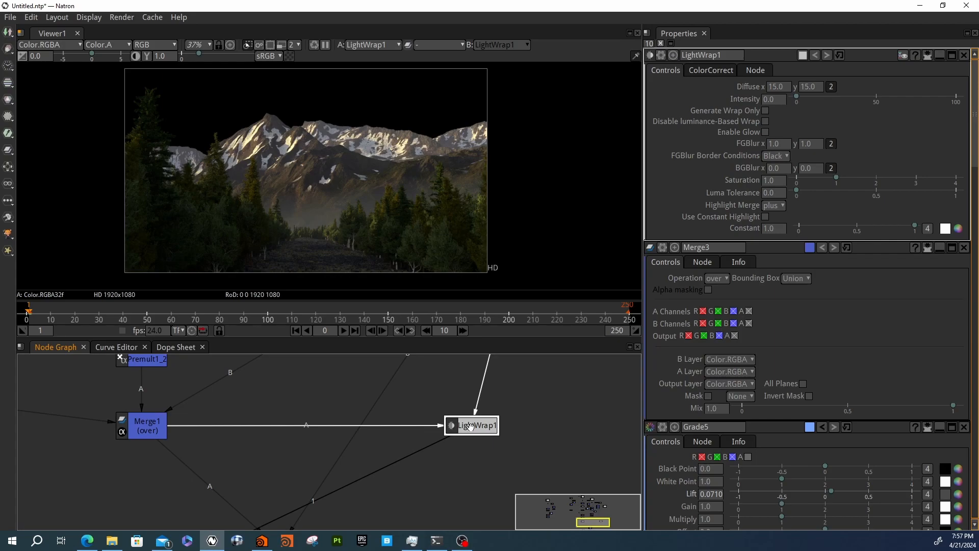
middle_click_drag(441, 377, 474, 385)
scroll(472, 406, "down", 3)
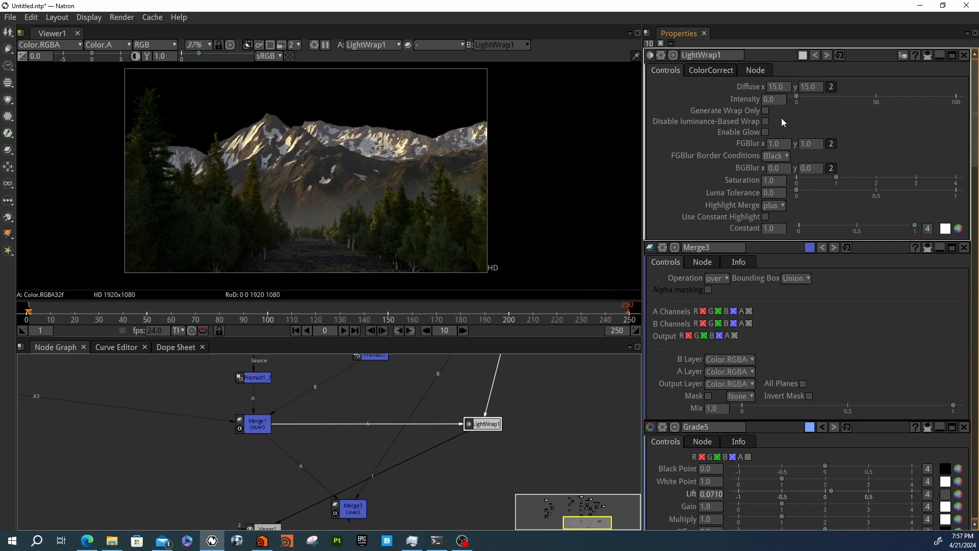
Enable Generate Wrap Only on LightWrap1, set its Intensity to 1 and inspect the wrap along the ridge.
left_click(765, 111)
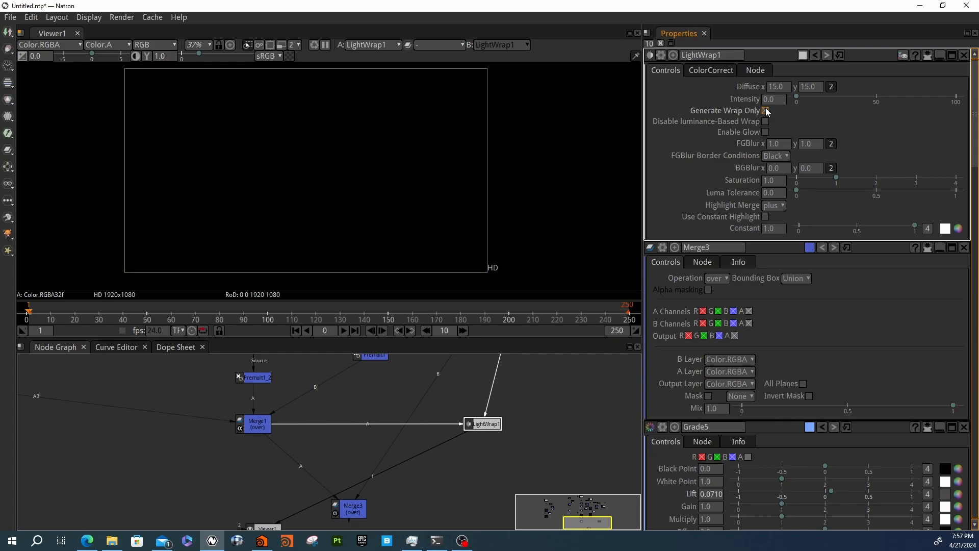
left_click(772, 100)
type("1")
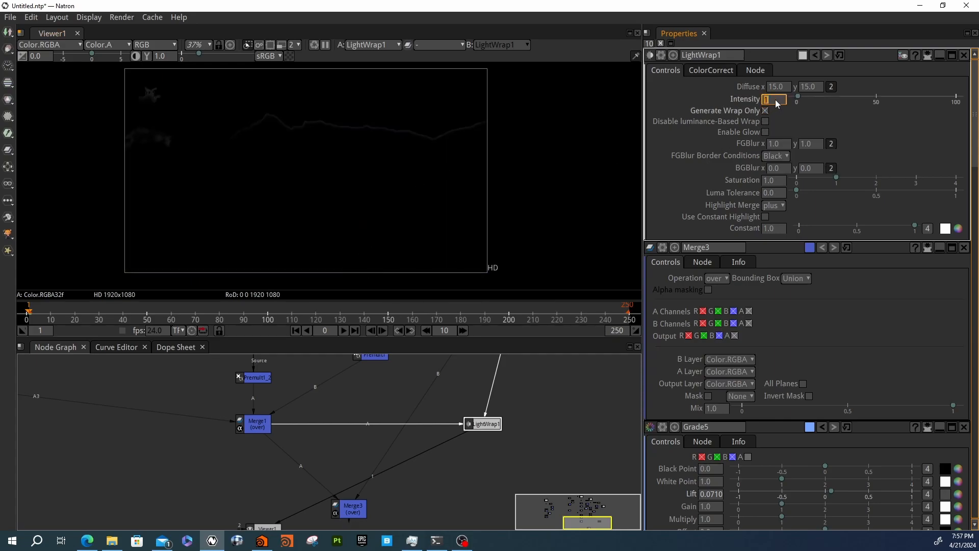
scroll(294, 102, "up", 8)
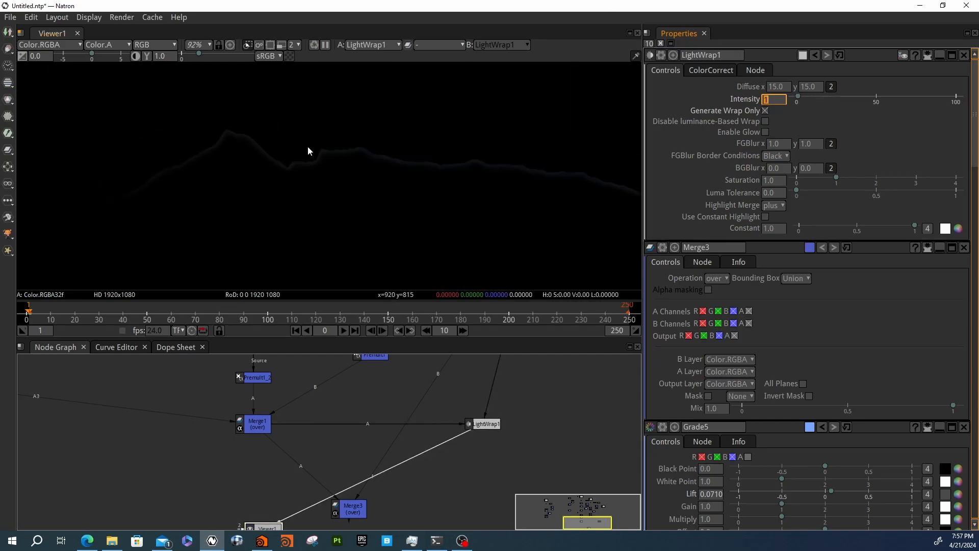
scroll(377, 147, "down", 5)
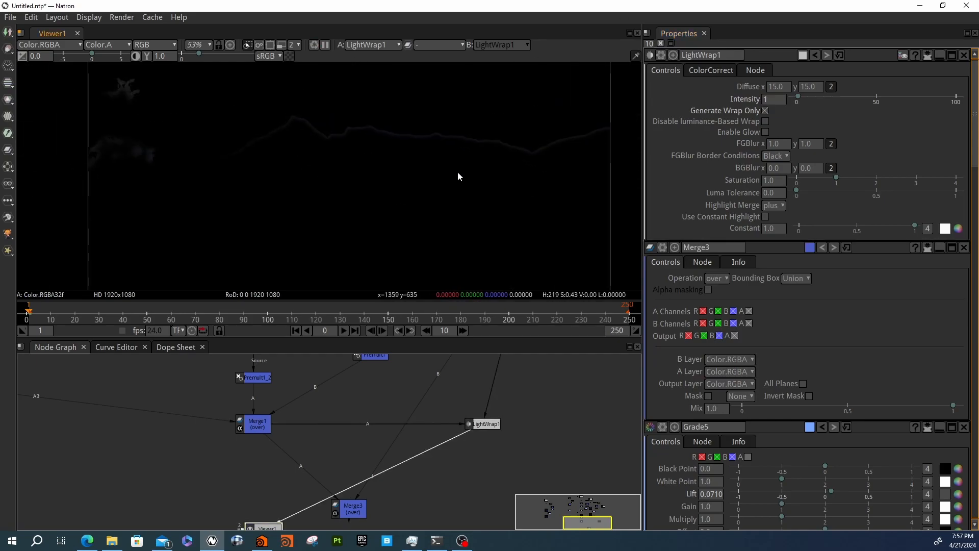
Move Viewer1 below LightWrap1 and align Merge3 directly below Merge1.
middle_click_drag(383, 445, 411, 412)
scroll(444, 479, "down", 2)
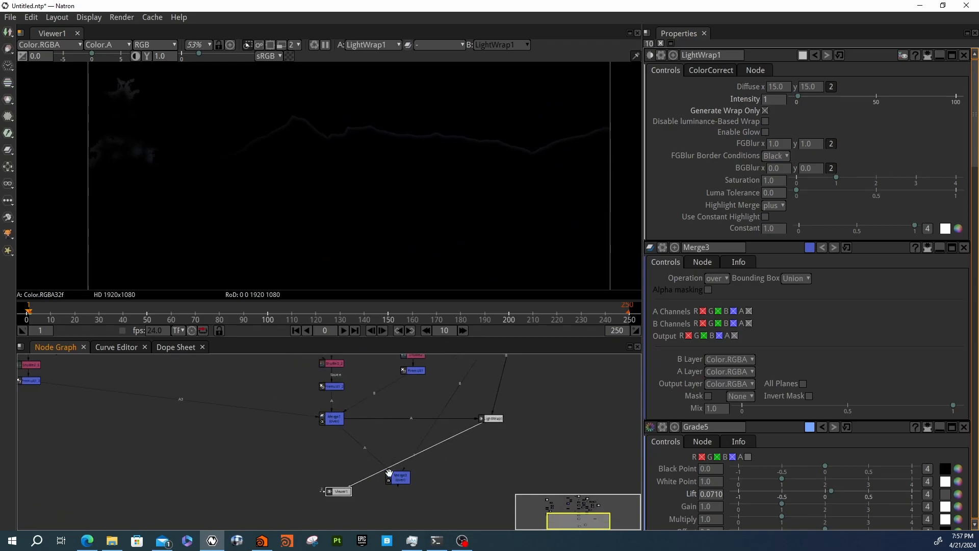
middle_click_drag(348, 495, 358, 468)
left_click_drag(340, 467, 513, 500)
left_click_drag(409, 452, 345, 483)
Add a Merge node between Merge1 and Merge3, connect its B input to Merge1 and set its operation to screen.
left_click(315, 444)
key("m")
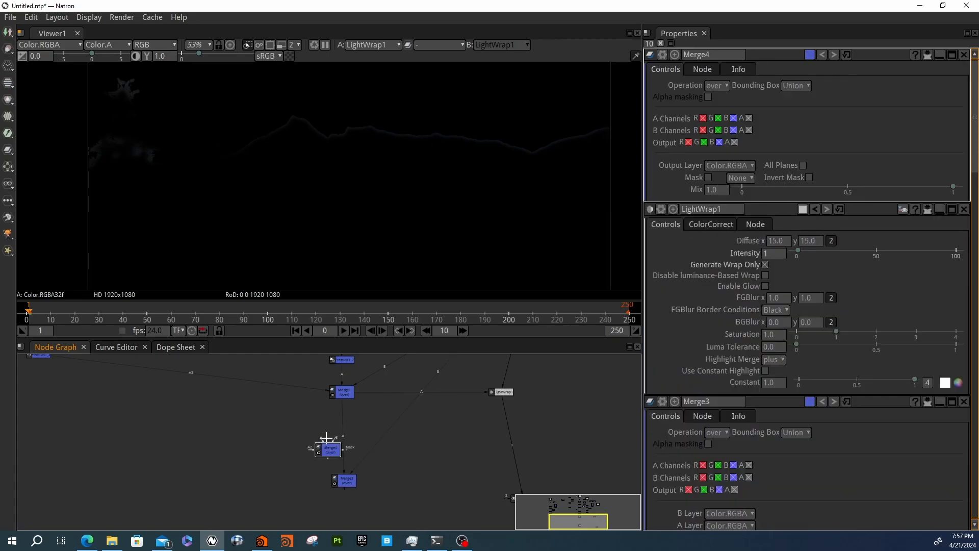
left_click_drag(343, 433, 337, 438)
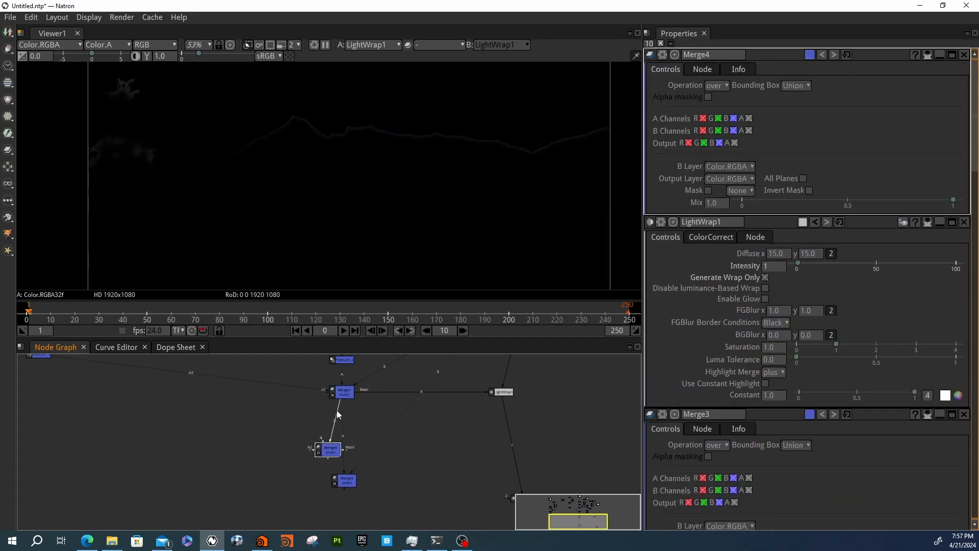
left_click(717, 85)
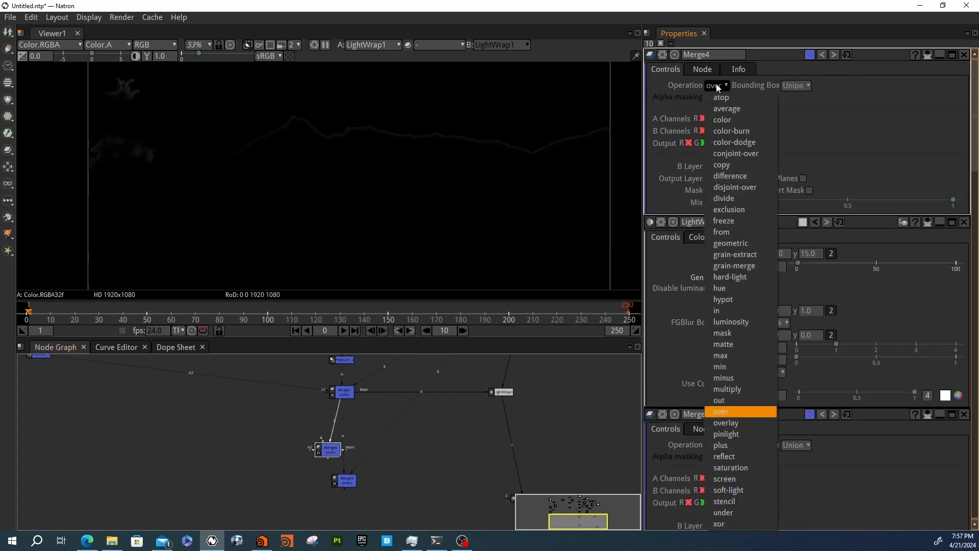
left_click(747, 478)
Connect Merge4's A input to LightWrap1 and insert Merge4 into the connection between Merge1 and Merge3.
left_click_drag(321, 441, 398, 391)
left_click_drag(499, 394, 499, 393)
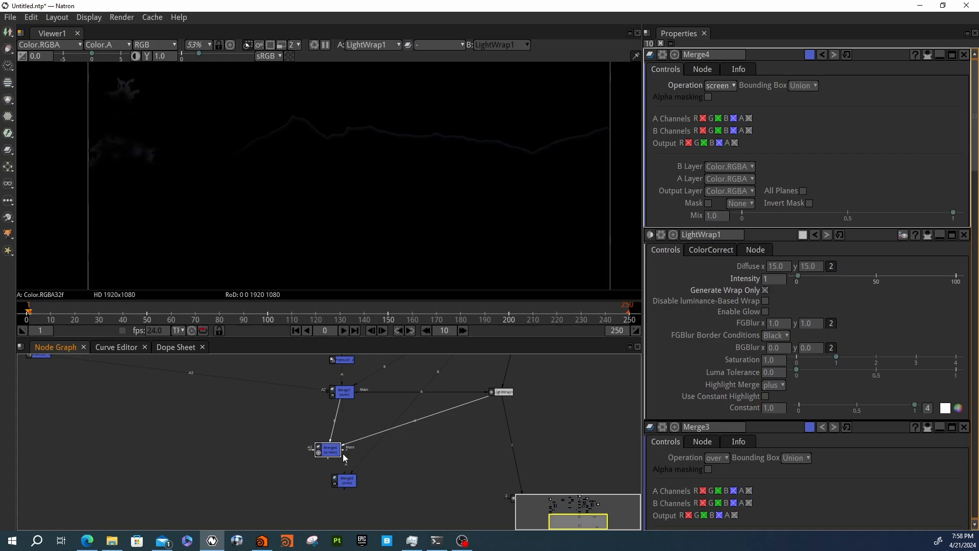
left_click_drag(329, 455, 345, 433)
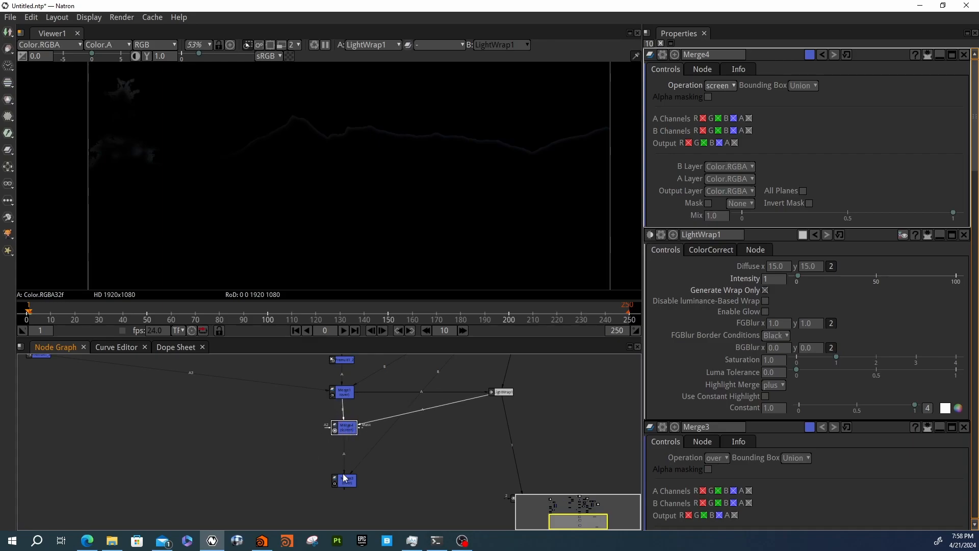
Display Merge3 and toggle Merge4 off and on to compare the ridge with and without the light wrap.
left_click(343, 482)
key("1")
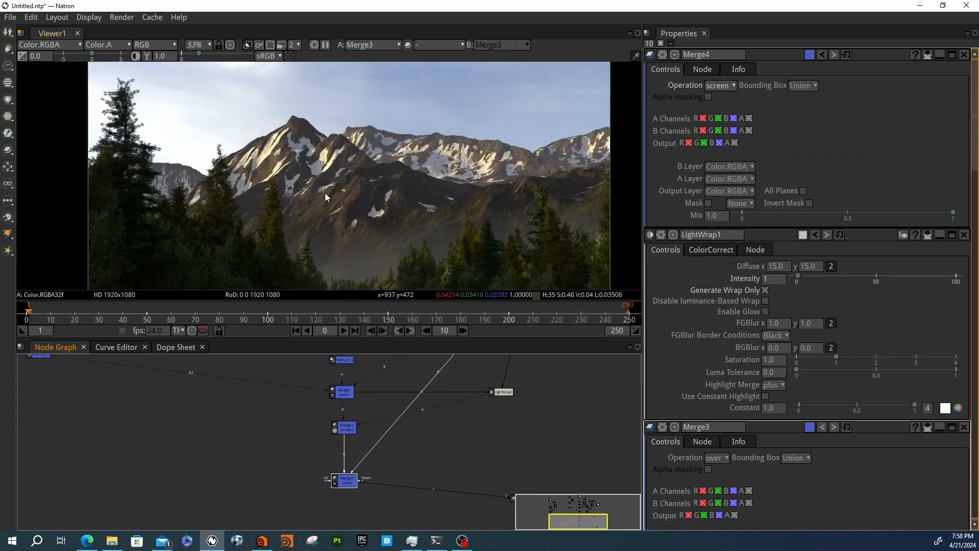
left_click(344, 433)
key("d")
scroll(345, 124, "up", 6)
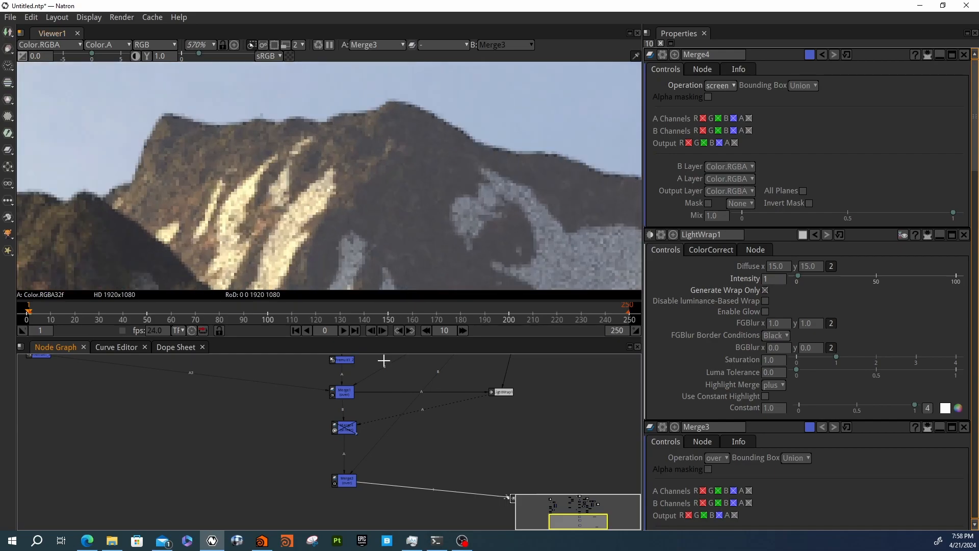
left_click(347, 433)
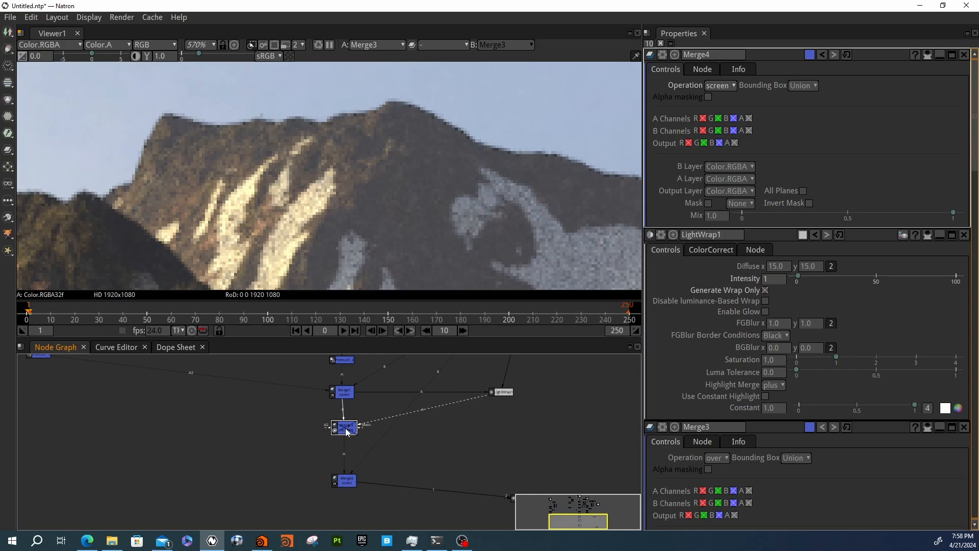
Set LightWrap1's Intensity to 10 and inspect the wrap along the mountain edges and the tall tree.
left_click(782, 280)
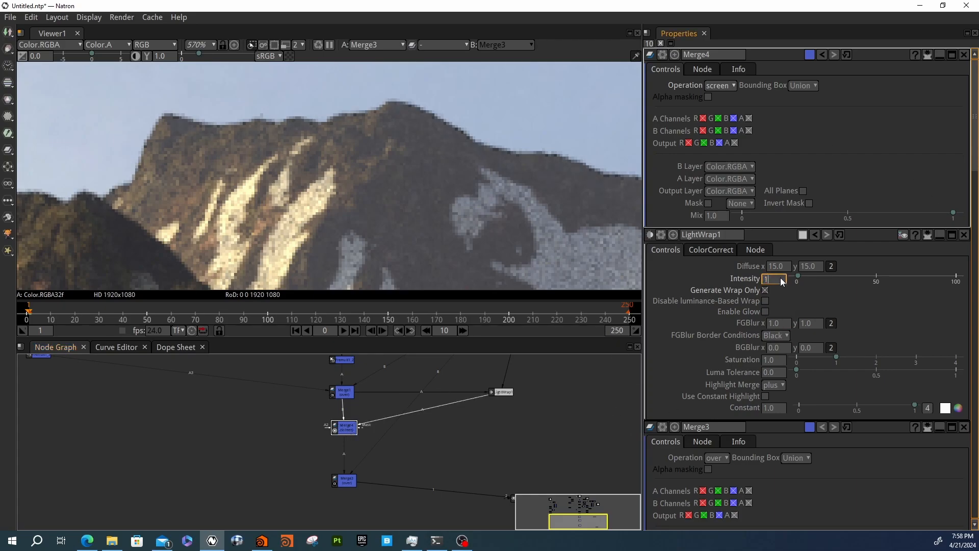
type("0")
key("Return")
scroll(515, 219, "down", 5)
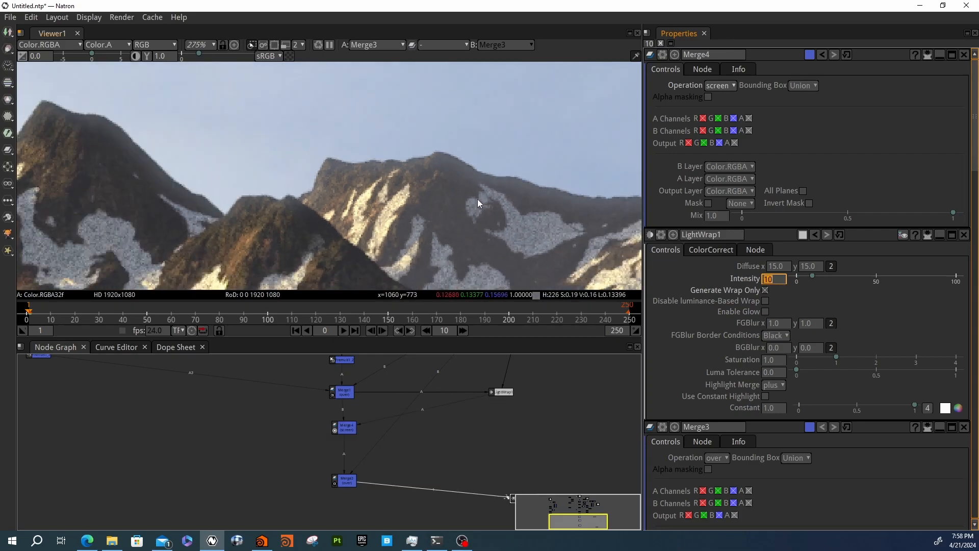
scroll(384, 191, "down", 2)
middle_click_drag(383, 191, 546, 177)
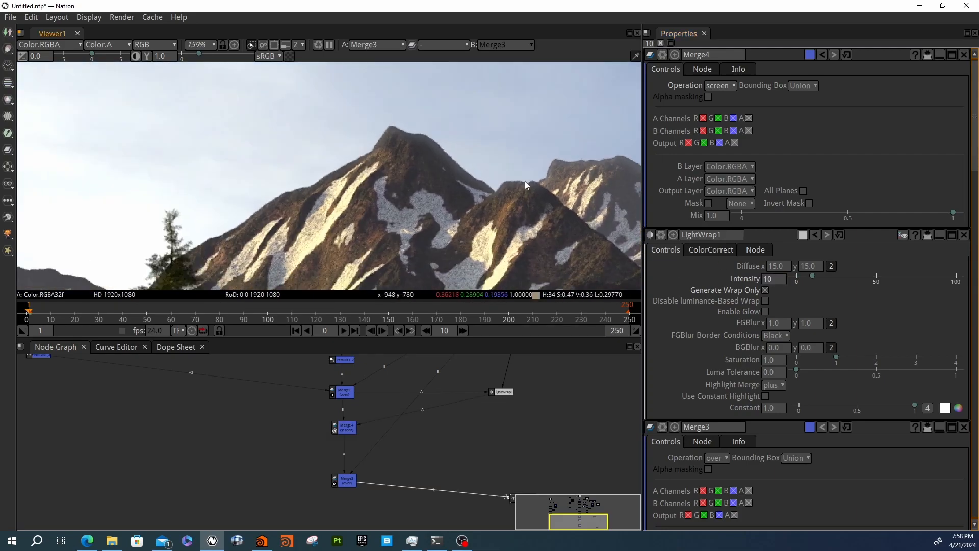
middle_click_drag(250, 204, 469, 170)
middle_click_drag(97, 171, 228, 231)
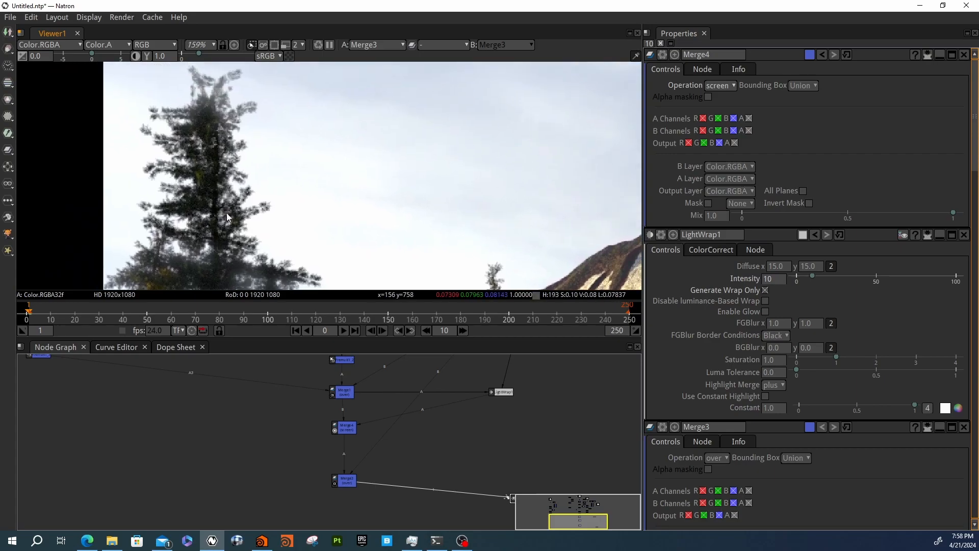
scroll(219, 84, "down", 4)
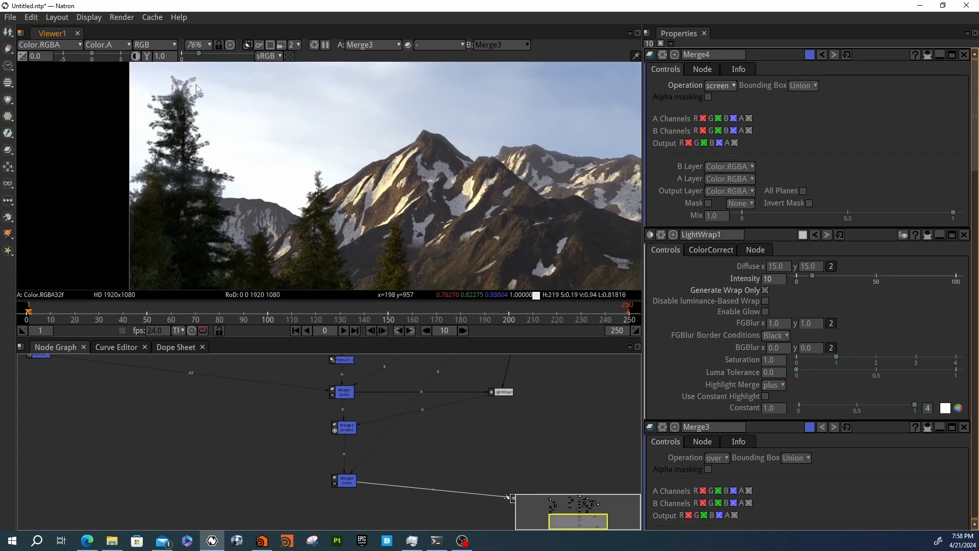
middle_click_drag(378, 148, 306, 148)
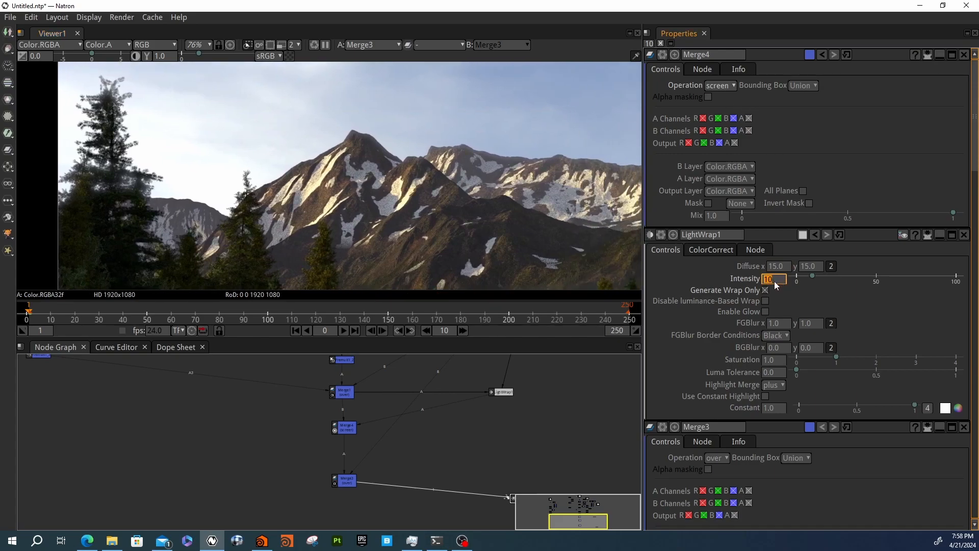
Set LightWrap1's Diffuse to 50 in x and y and its Intensity to 100, and check the mountain edges.
double_click(779, 267)
double_click(807, 267)
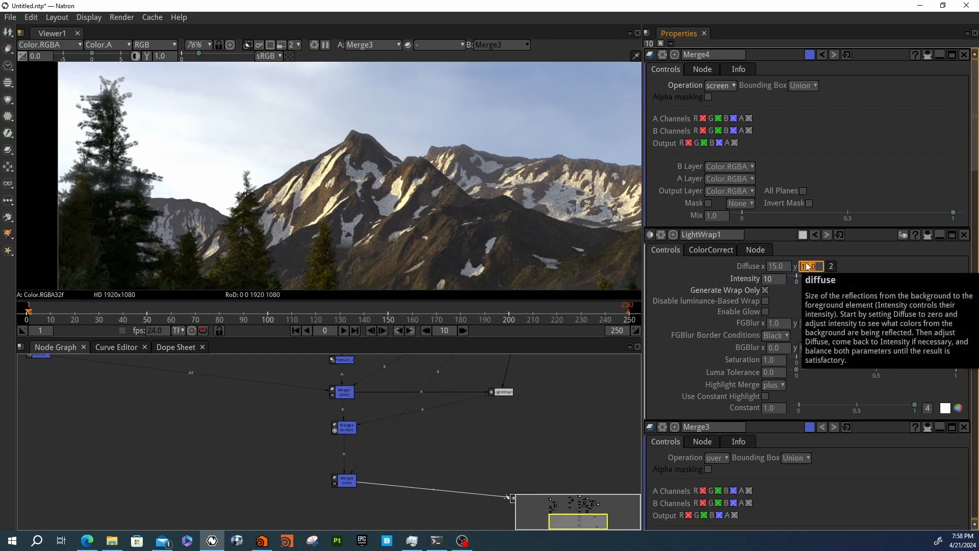
double_click(778, 267)
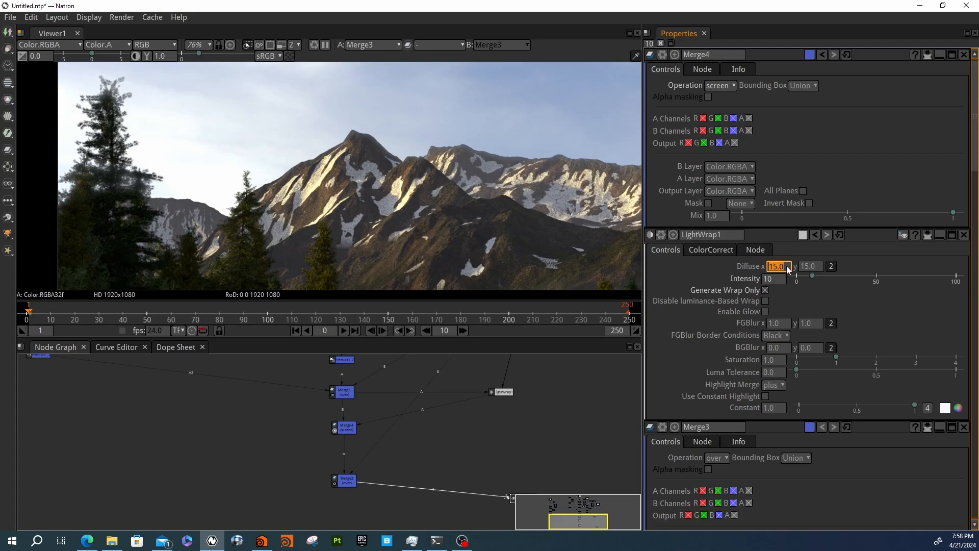
key("Tab")
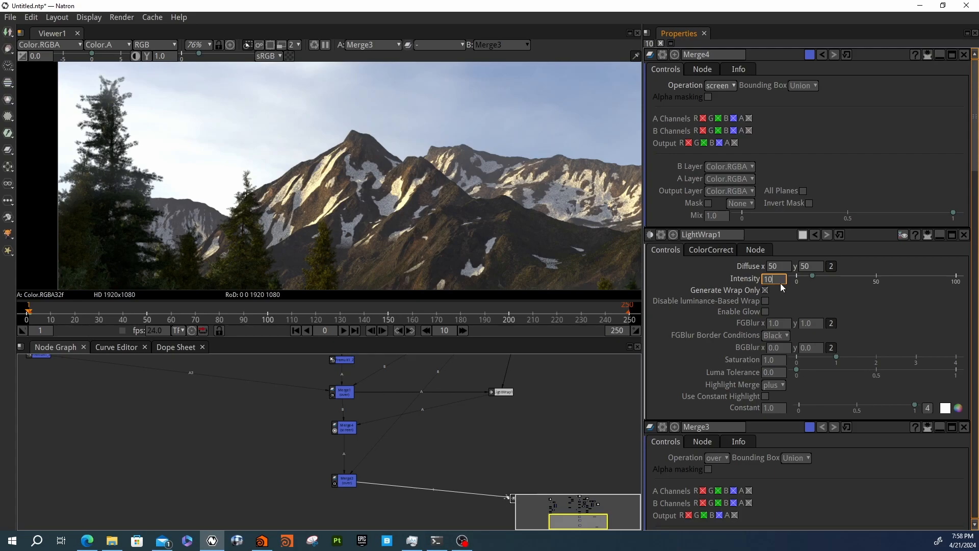
type("0")
key("Return")
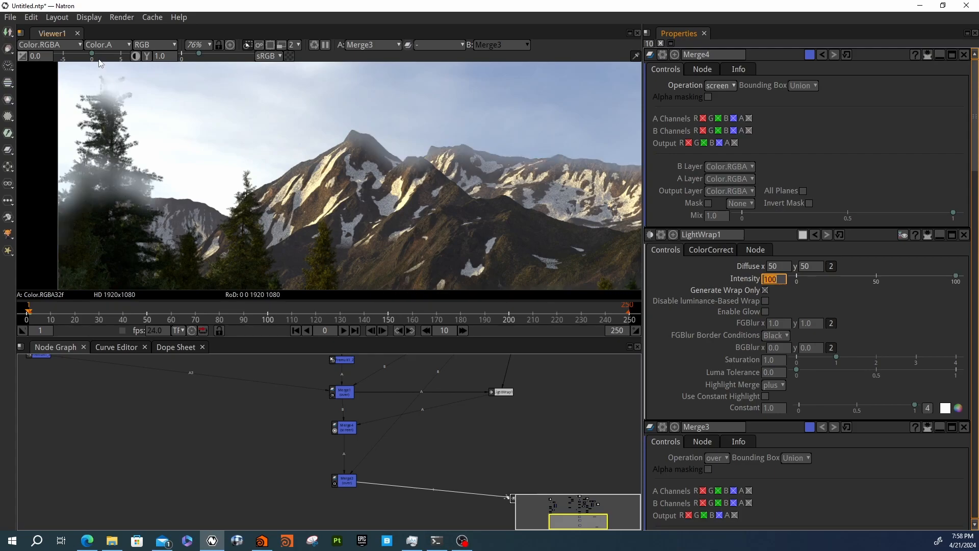
middle_click_drag(515, 212, 386, 164)
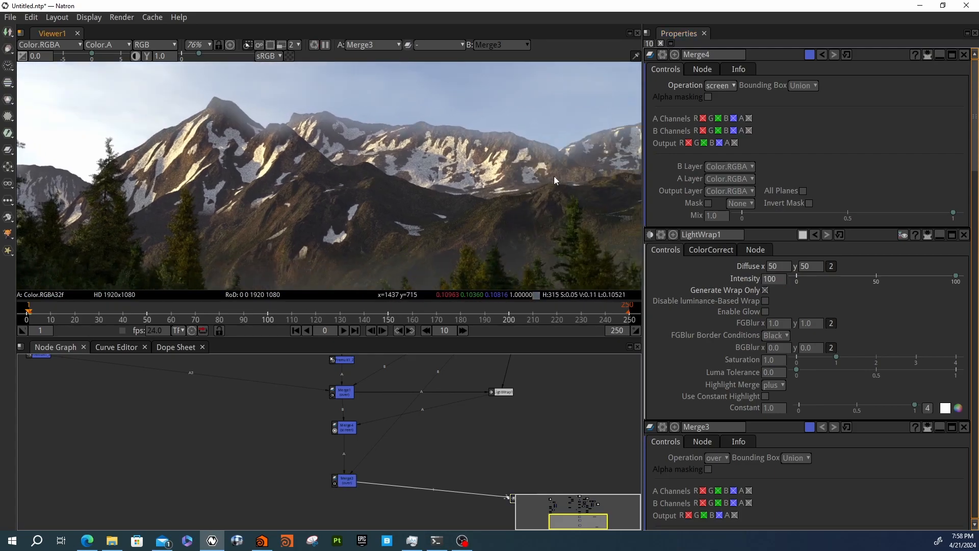
Set LightWrap1's Diffuse to 100 in x and y and check the wrap across the whole frame.
left_click(785, 268)
type("100")
key("Tab")
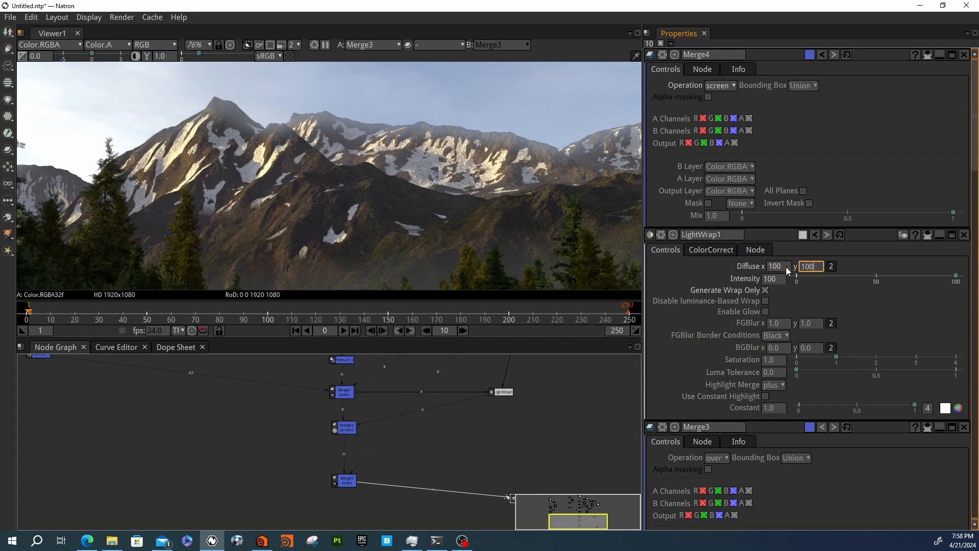
right_click(533, 169)
key("Escape")
key("f")
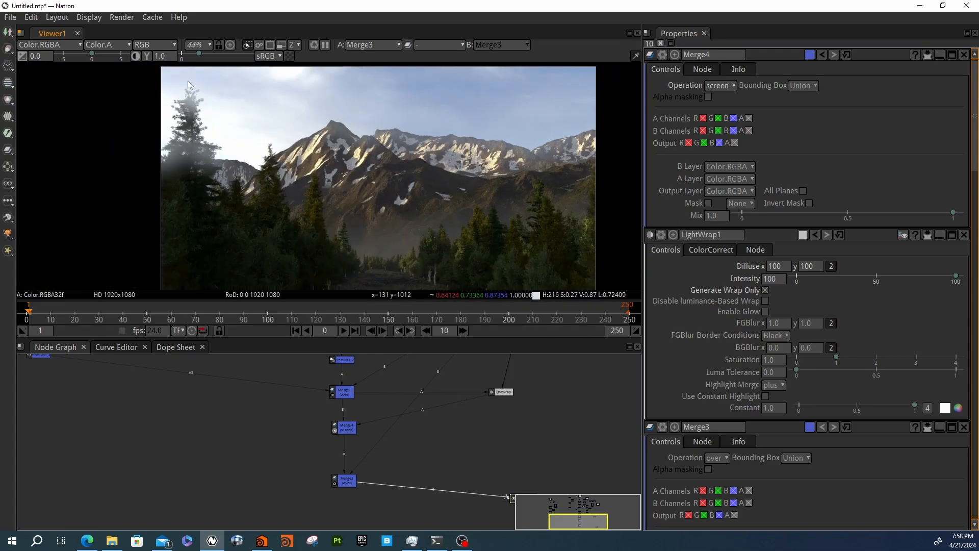
Set LightWrap1's Diffuse to 200 in both x and y.
double_click(771, 279)
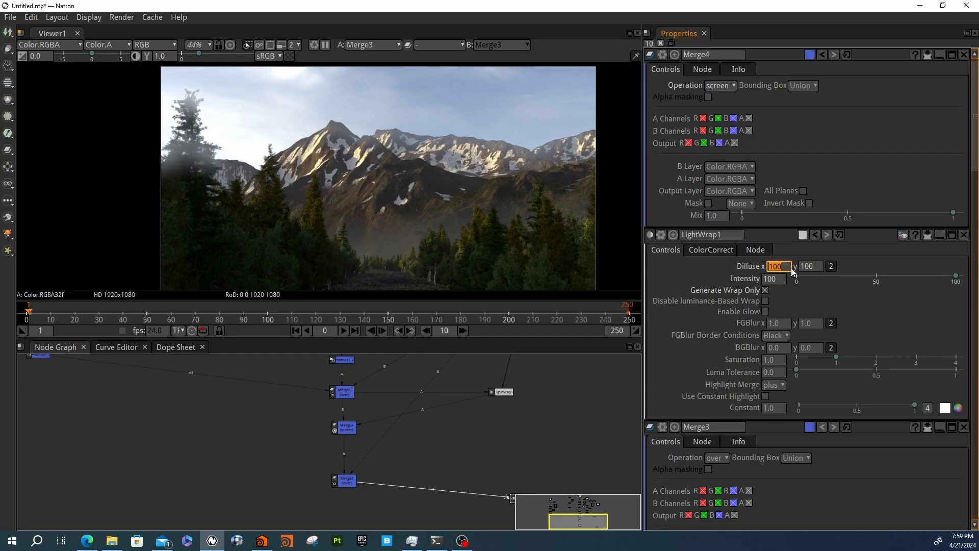
key("Tab")
type("200")
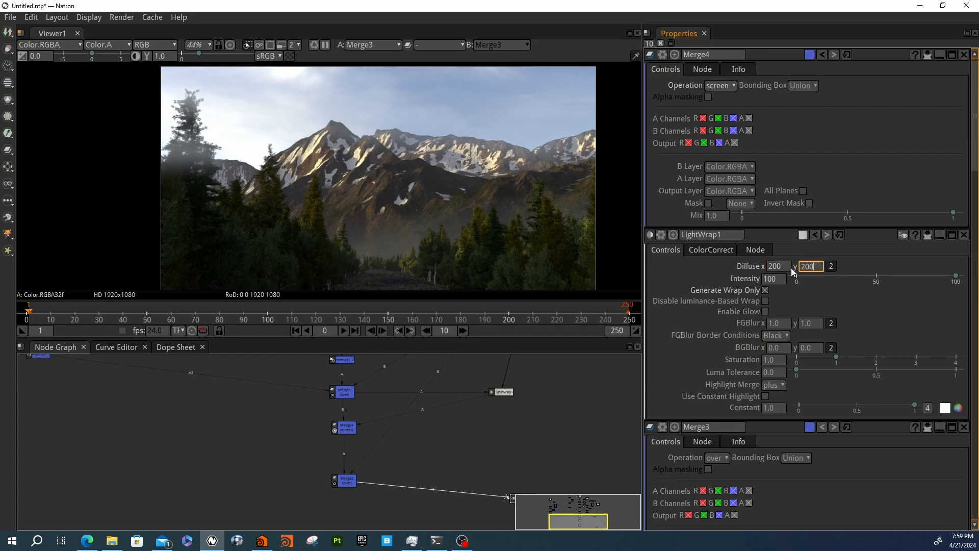
key("Return")
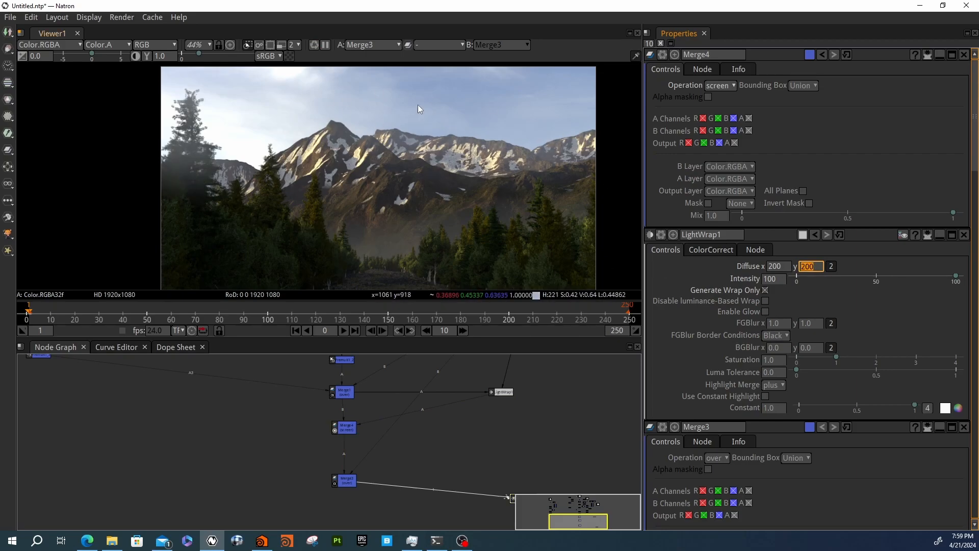
Set LightWrap1's Intensity to 10 and toggle Merge4 off and on to compare the tree edges.
left_click(778, 279)
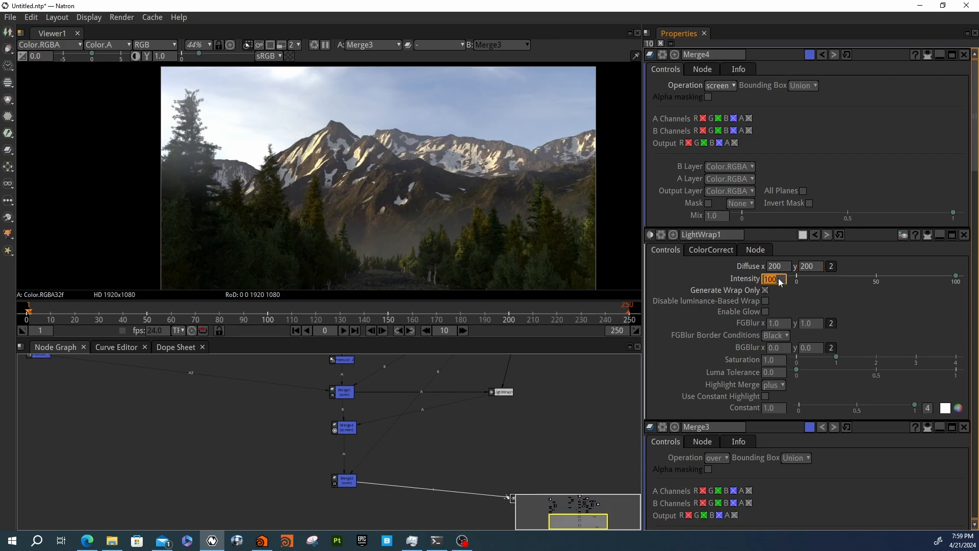
key("BackSpace")
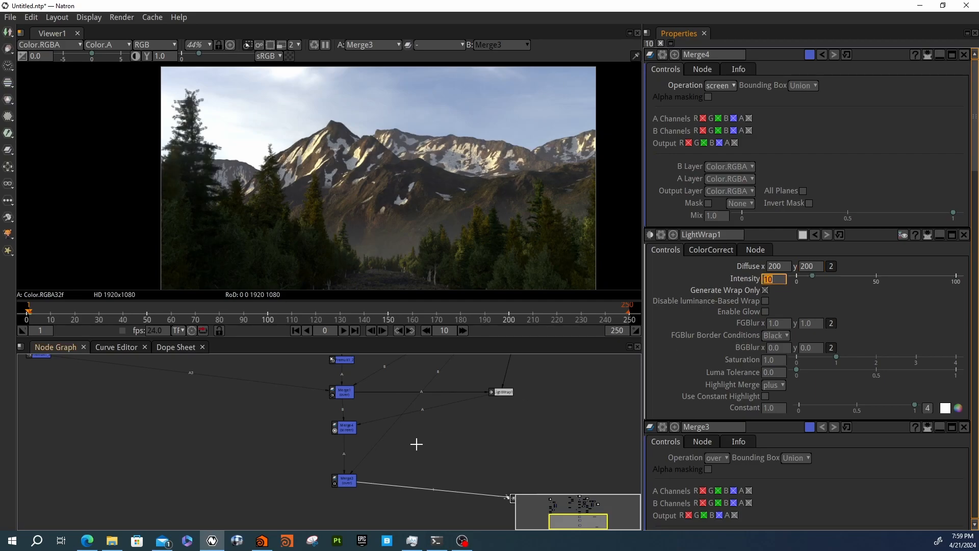
left_click(342, 429)
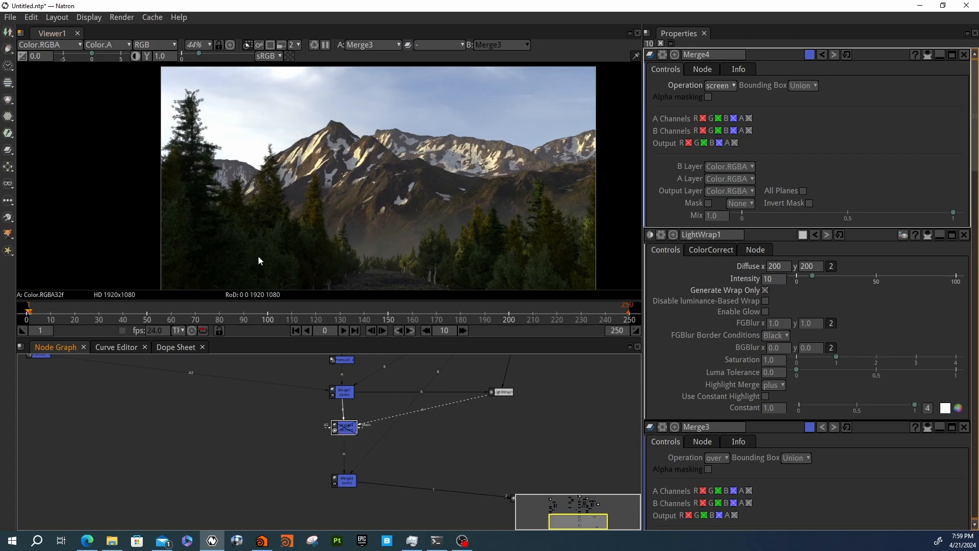
scroll(188, 126, "up", 3)
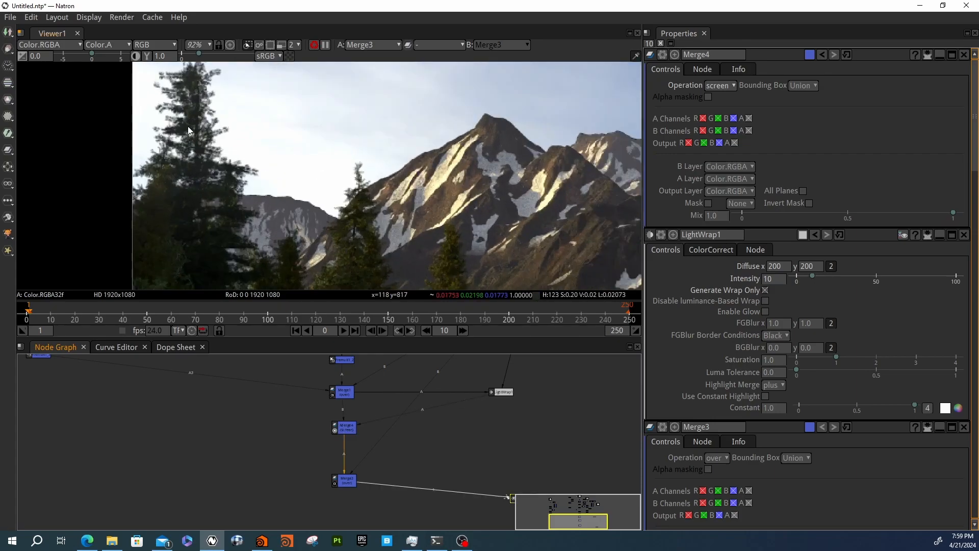
Add an EdgeBlur node to the node graph.
left_click(340, 434)
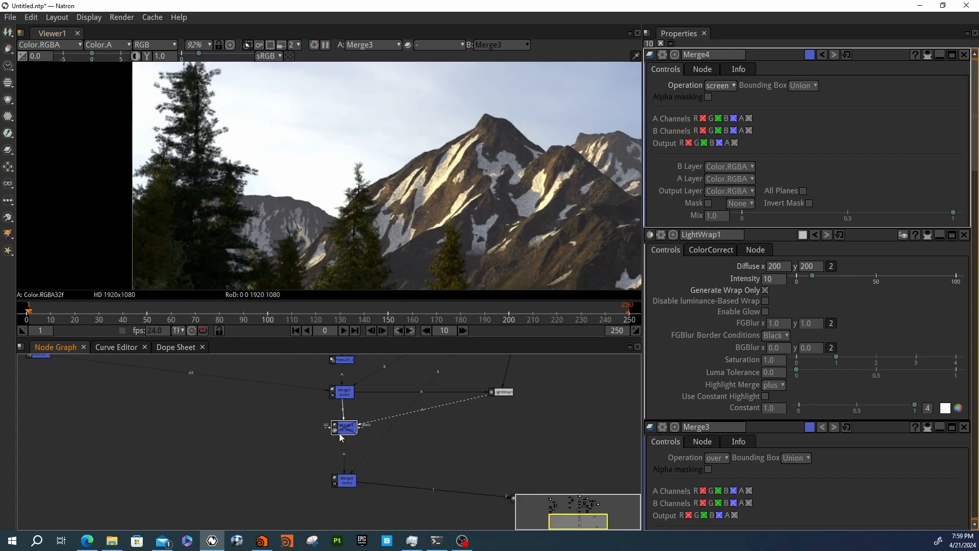
middle_click_drag(456, 439, 361, 427)
scroll(361, 428, "down", 2)
scroll(361, 427, "down", 2)
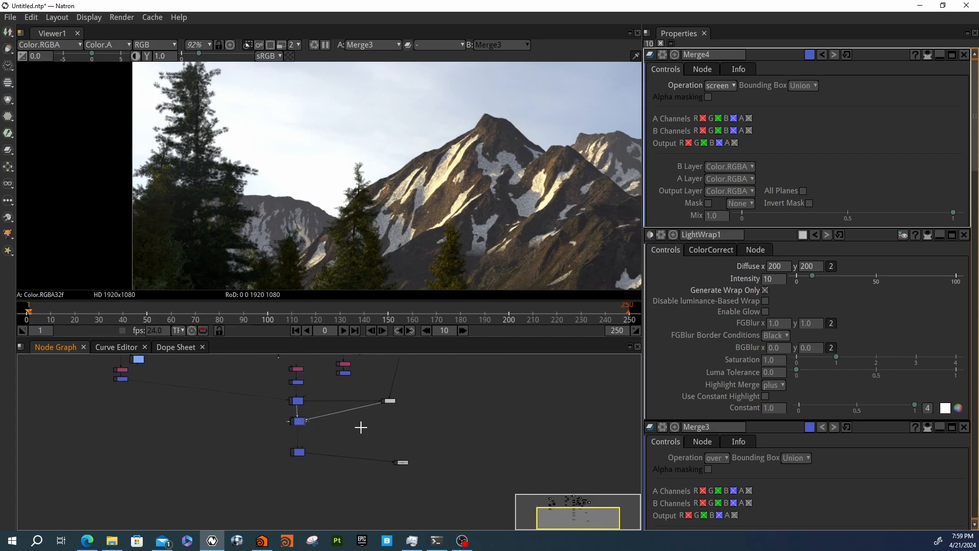
scroll(361, 427, "down", 2)
scroll(309, 175, "down", 4)
scroll(405, 494, "up", 1)
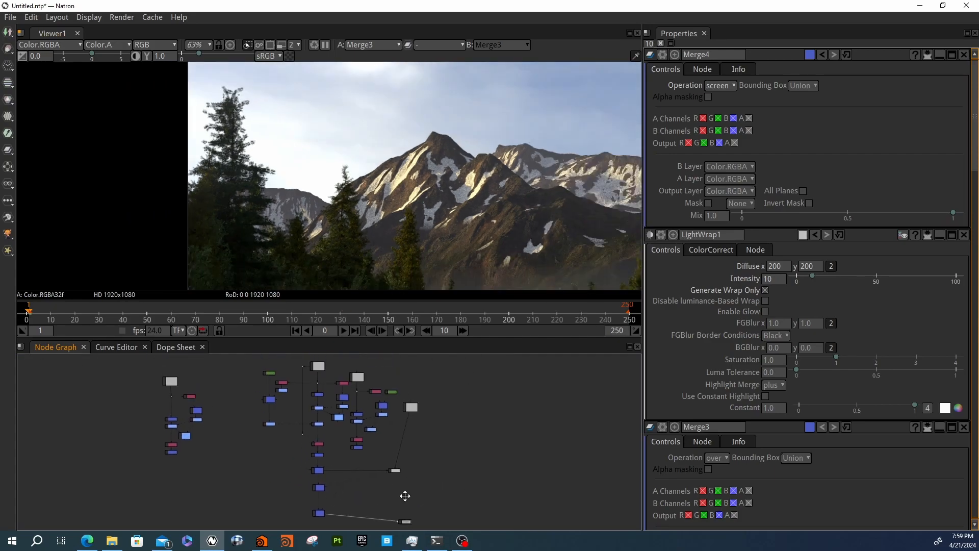
scroll(378, 450, "up", 4)
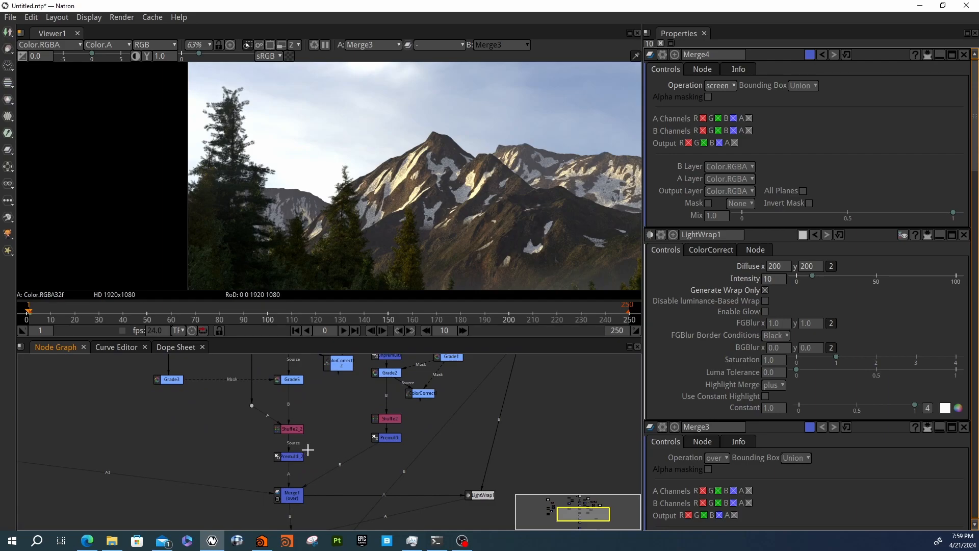
key("Tab")
type("edb")
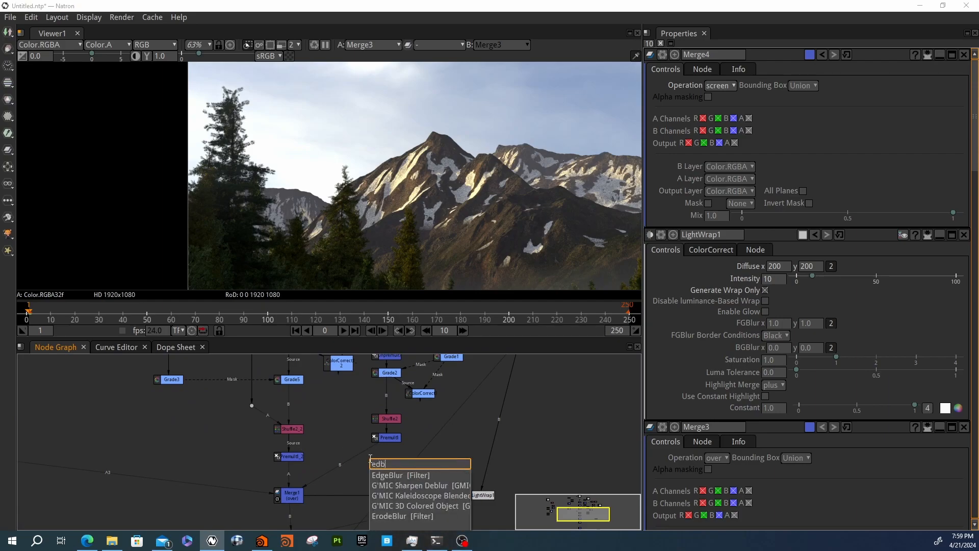
key("Return")
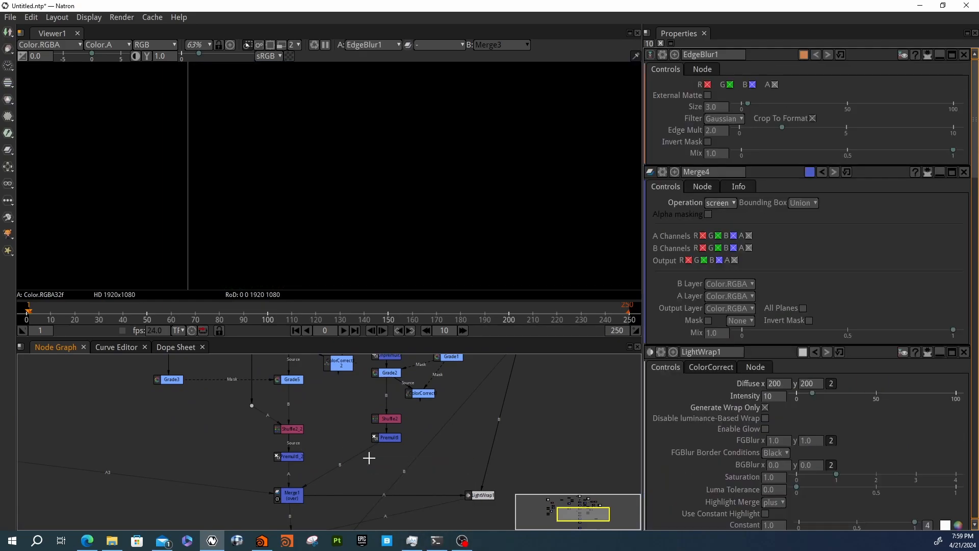
Detach the EdgeBlur node from the viewer and insert it between Premult1 and Merge1.
scroll(355, 428, "down", 4)
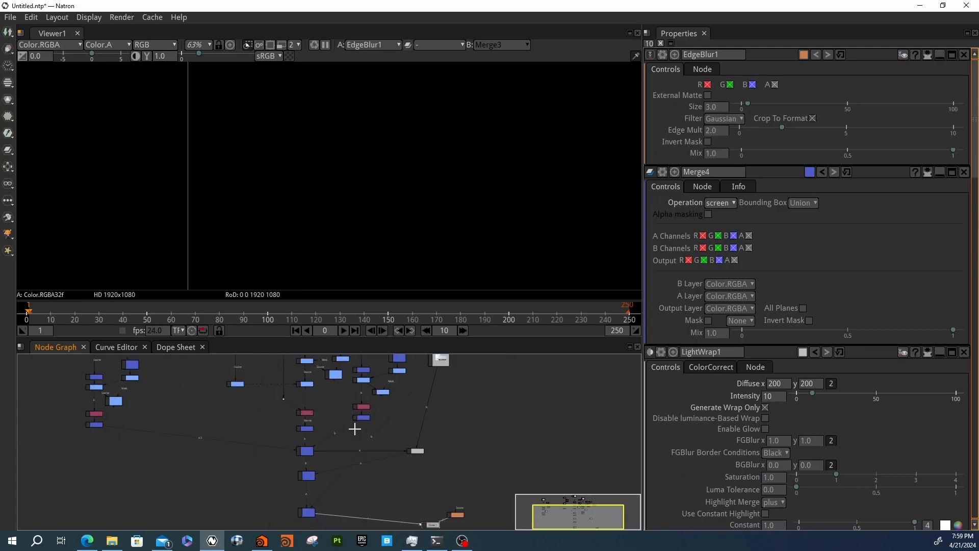
scroll(437, 509, "up", 3)
left_click_drag(461, 452, 319, 386)
left_click_drag(403, 399, 411, 440)
left_click_drag(419, 475, 328, 508)
middle_click_drag(343, 450, 373, 548)
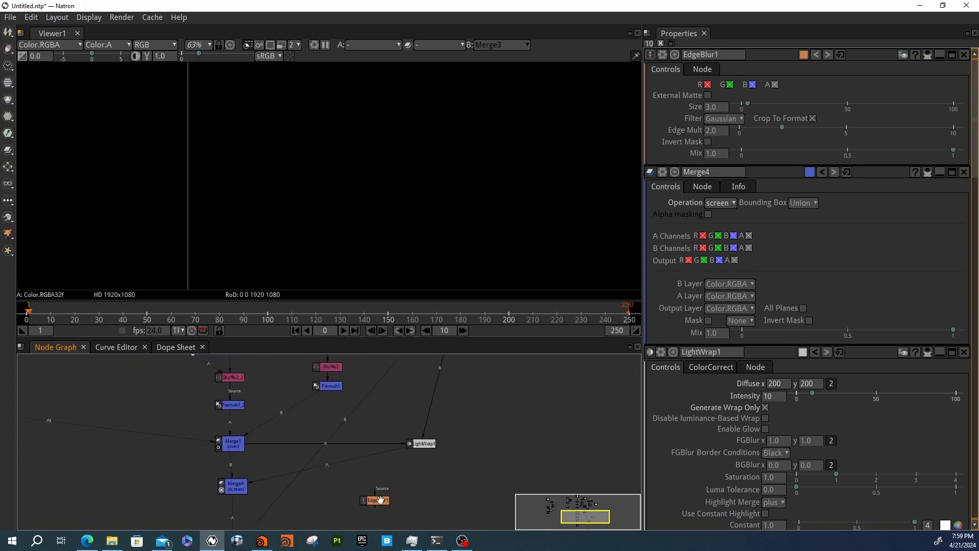
left_click_drag(377, 504, 293, 395)
middle_click_drag(293, 394, 282, 437)
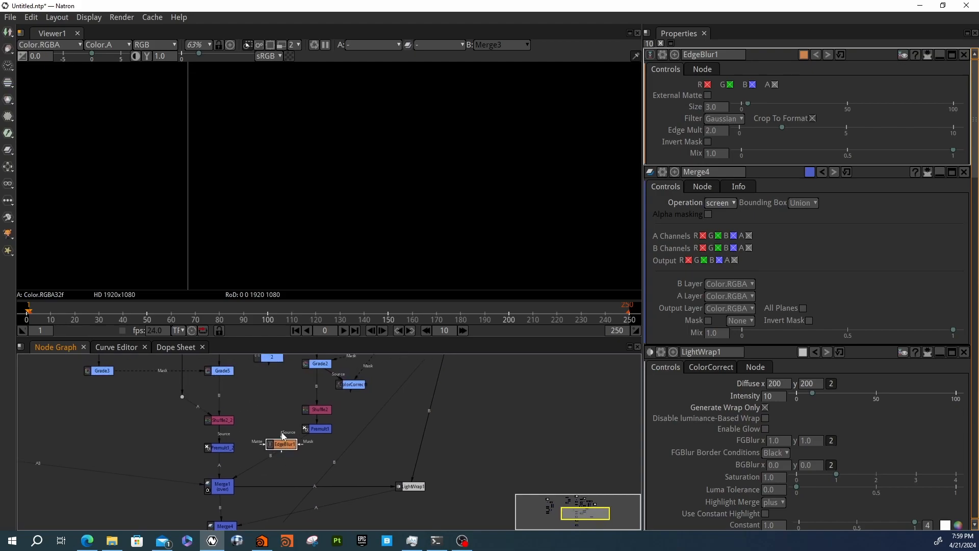
left_click_drag(282, 435, 317, 450)
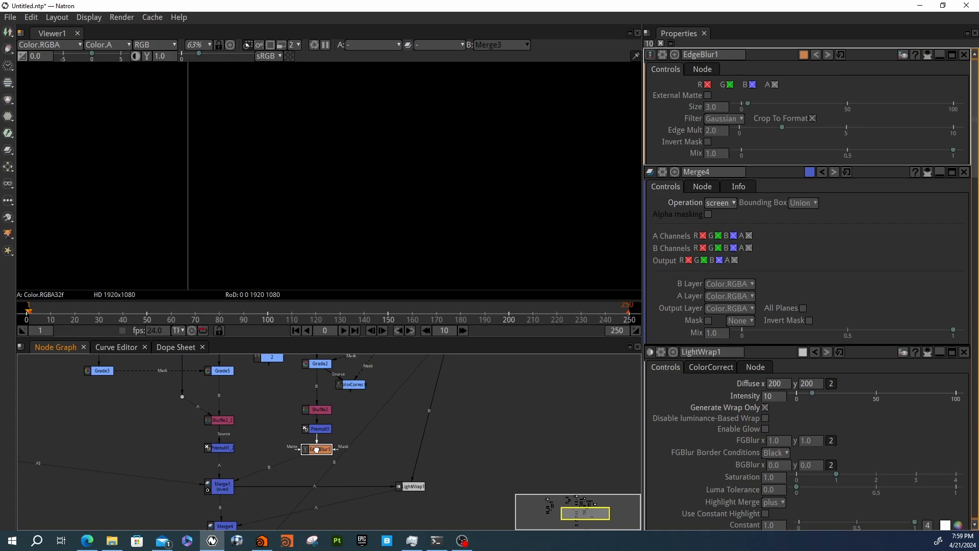
View the Merge3 output and inspect the edges of the mountain ridges up close.
left_click(218, 486)
middle_click_drag(238, 508, 239, 370)
left_click(220, 453)
key("1")
middle_click_drag(331, 423, 320, 529)
scroll(524, 143, "up", 4)
scroll(524, 143, "up", 5)
middle_click_drag(404, 437, 325, 468)
Set the EdgeBlur1 size to 53.70 and view that node's output.
left_click(305, 473)
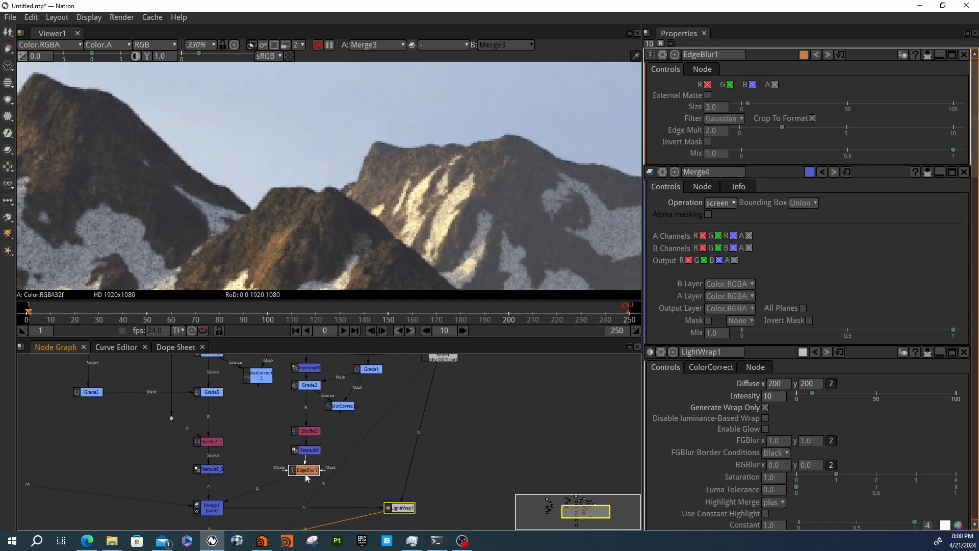
left_click_drag(750, 104, 855, 109)
left_click(307, 472)
key("1")
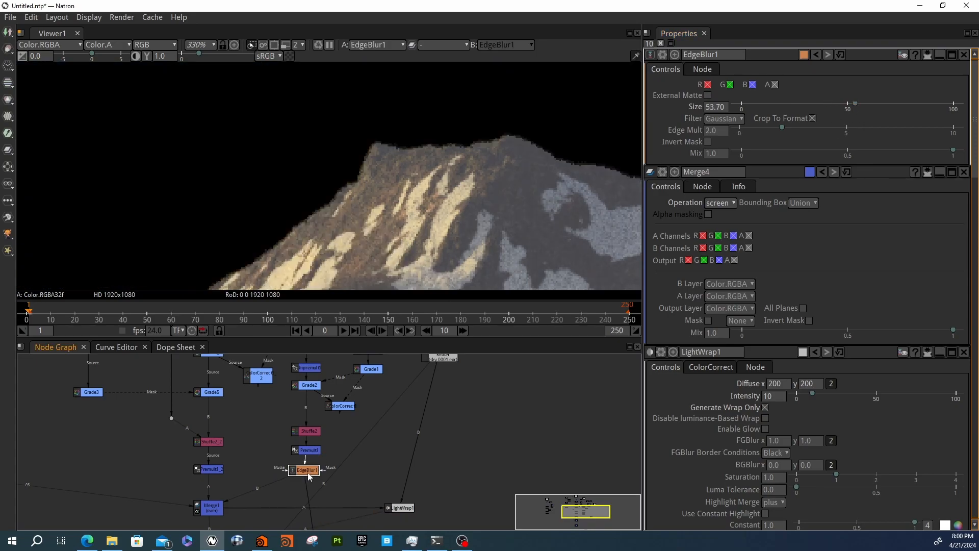
Compare the Premult1 output with the EdgeBlur1 output in the viewer.
left_click(306, 451)
key("1")
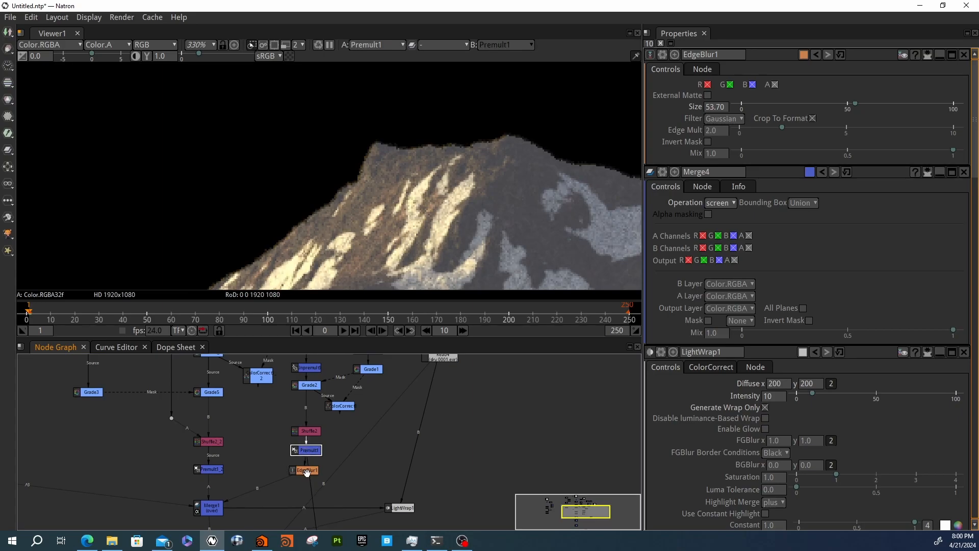
left_click(306, 471)
key("1")
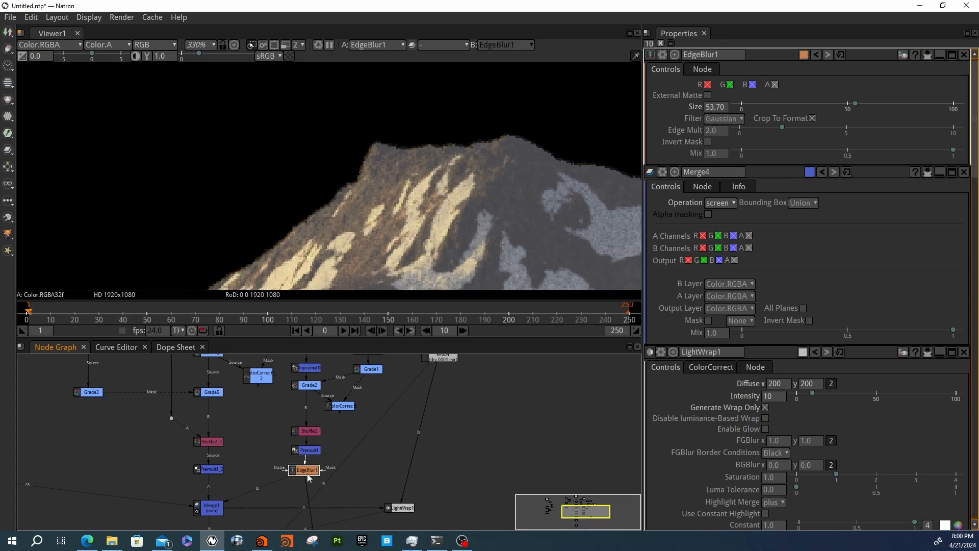
Replace the EdgeBlur node with a fresh one connected between Premult1 and Merge1.
key("Delete")
key("Tab")
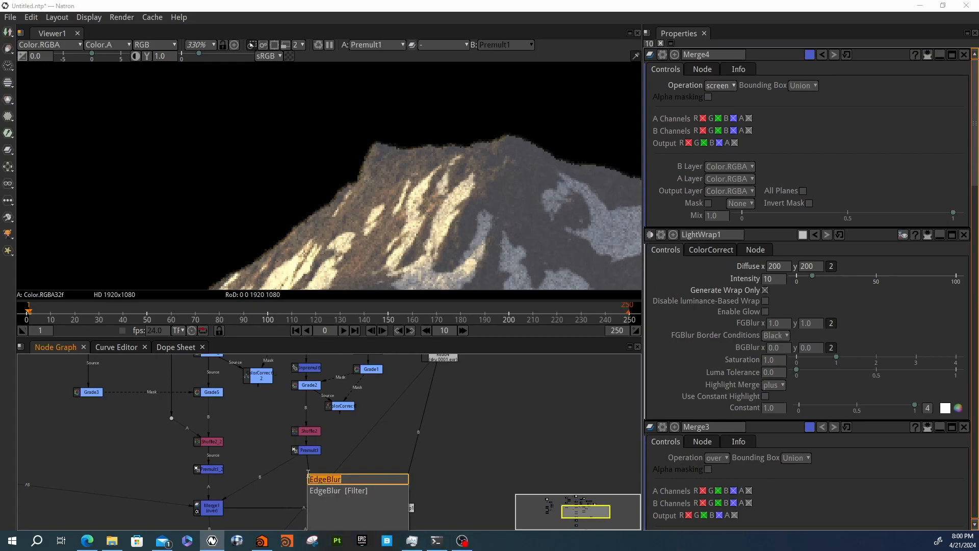
left_click(318, 490)
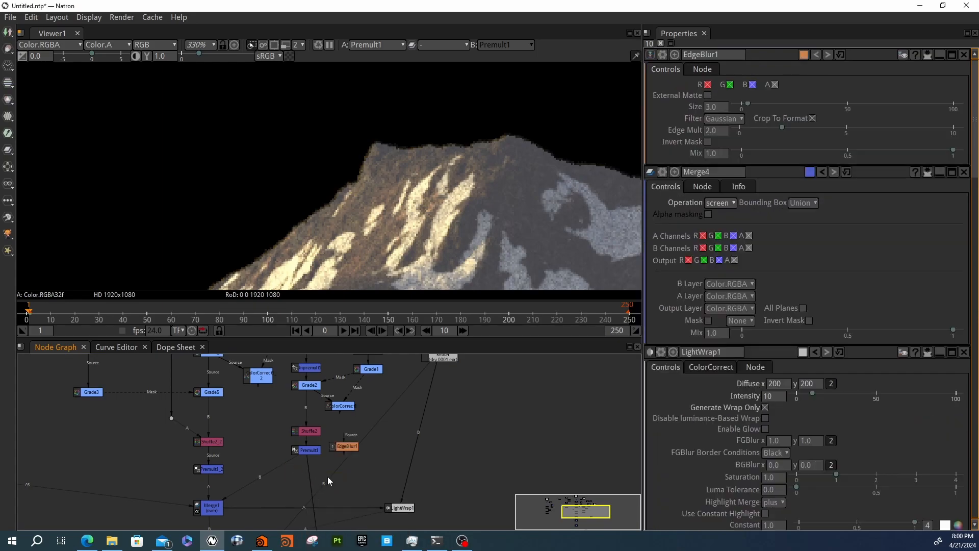
left_click_drag(342, 445, 293, 480)
mouse_move(285, 470)
left_mouse_down()
mouse_move(303, 452)
mouse_move(283, 476)
left_mouse_up()
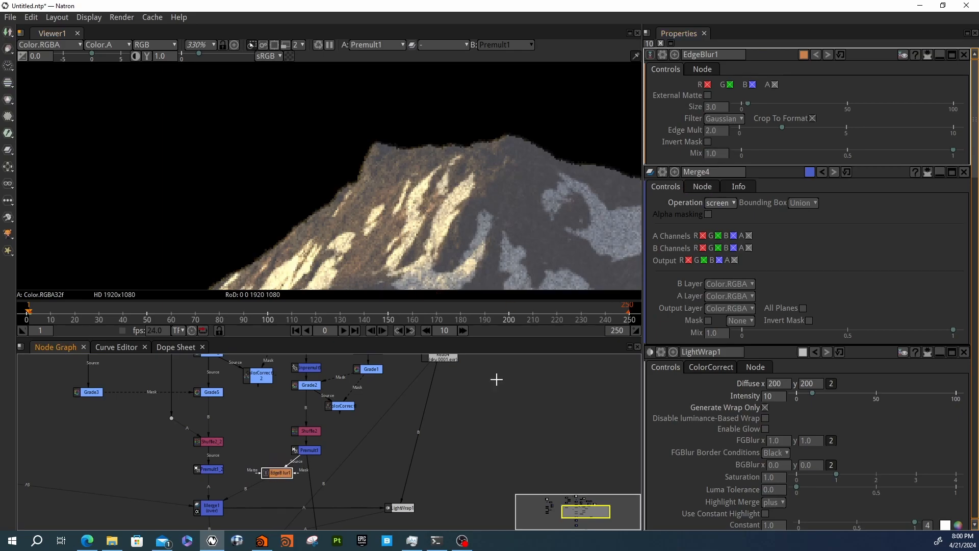
Review the EdgeBlur1 node settings and controls, and examine the mountain edges in the viewer.
scroll(686, 131, "down", 3)
scroll(690, 153, "up", 3)
left_click(707, 106)
left_click(694, 70)
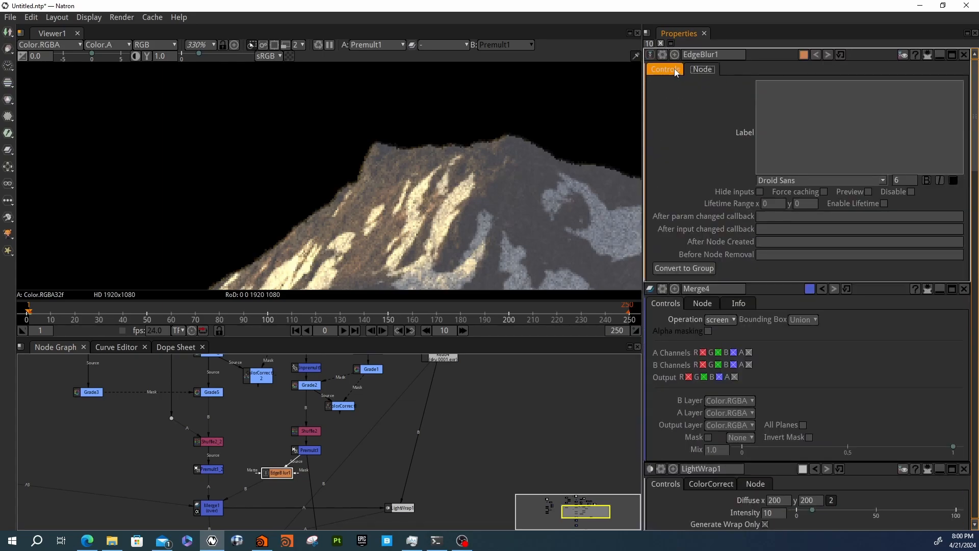
left_click(664, 70)
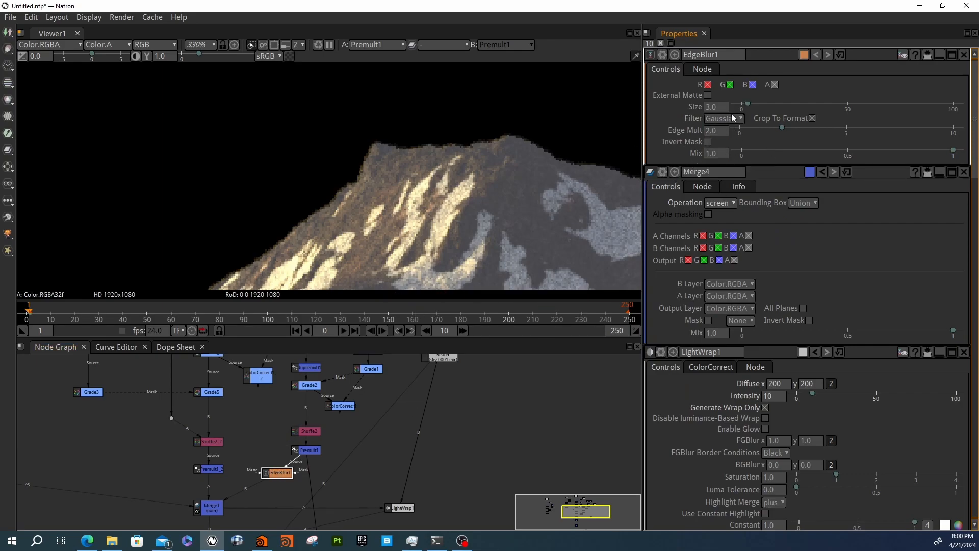
scroll(471, 220, "down", 5)
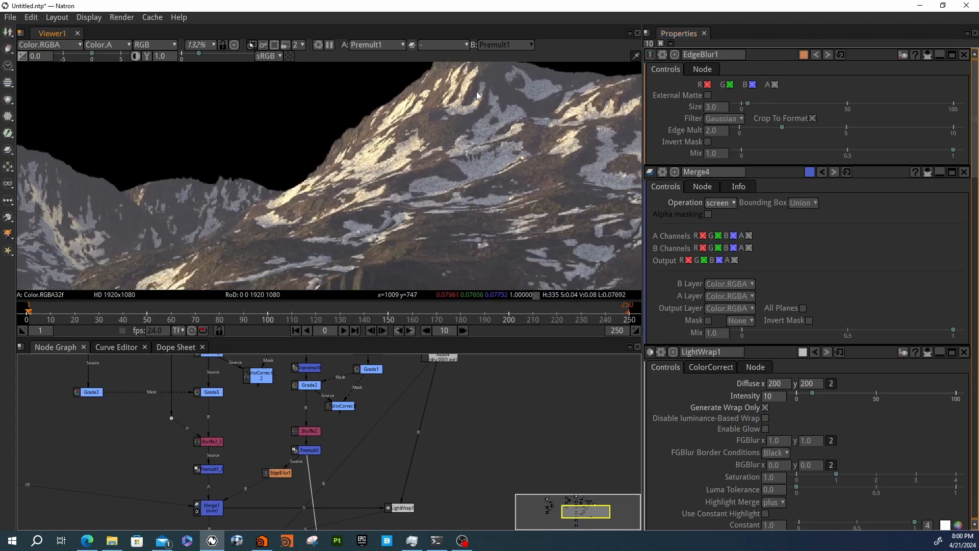
scroll(493, 180, "down", 4)
scroll(445, 178, "up", 5)
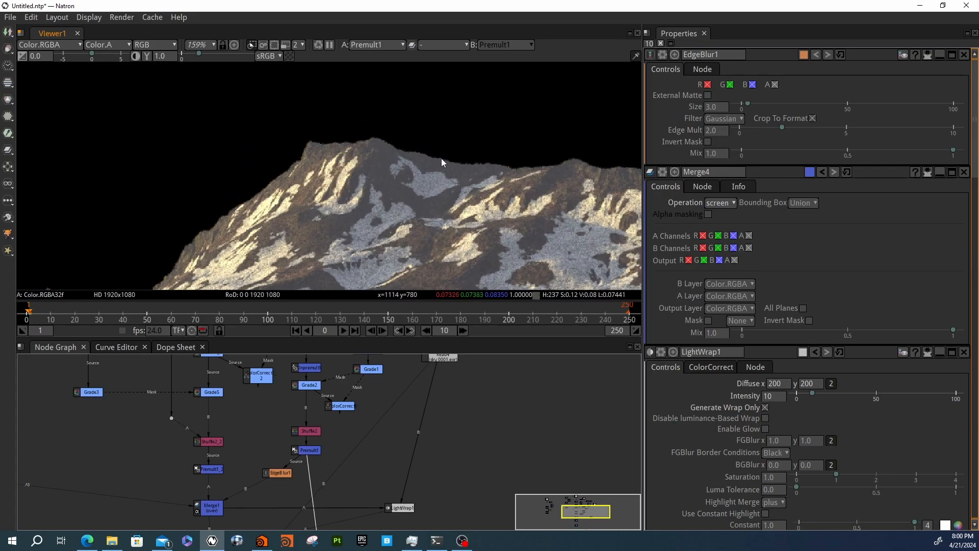
scroll(440, 158, "up", 7)
scroll(461, 170, "down", 4)
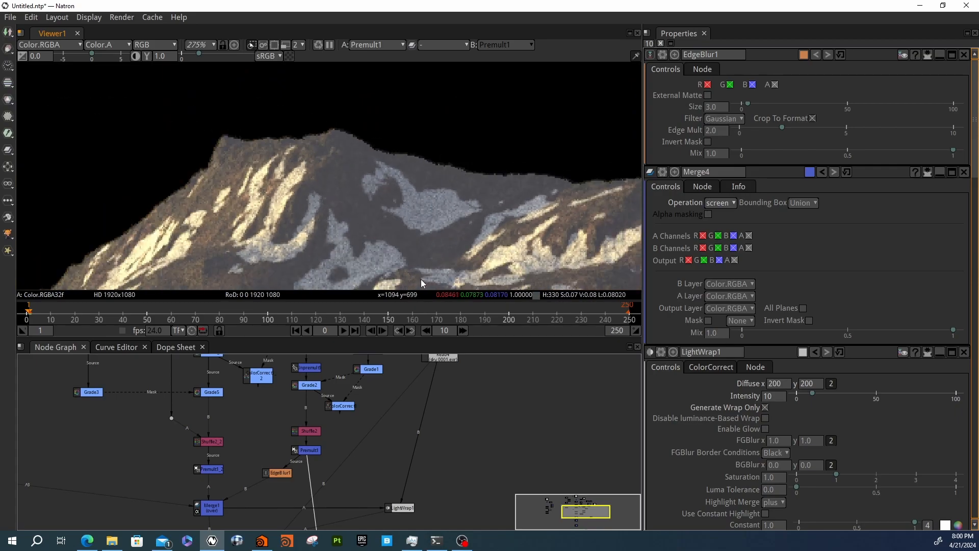
Disable EdgeBlur1 and compare the Shuffle2 and Premult1 outputs in the viewer.
left_click(277, 474)
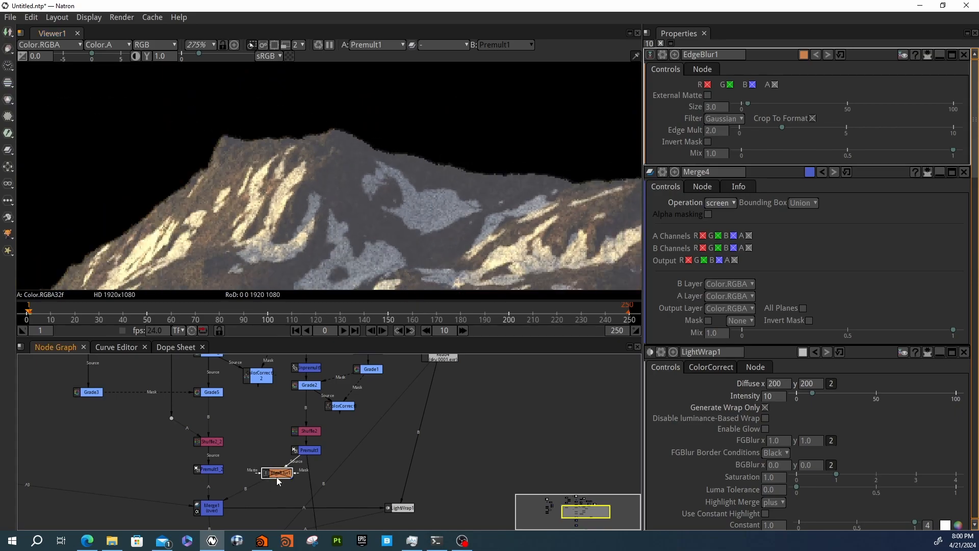
left_click(310, 451)
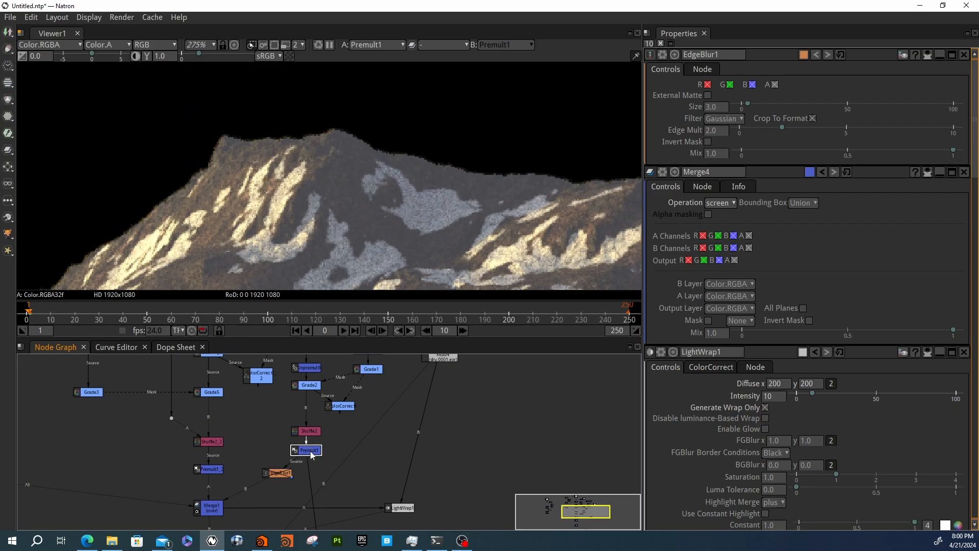
left_click(308, 430)
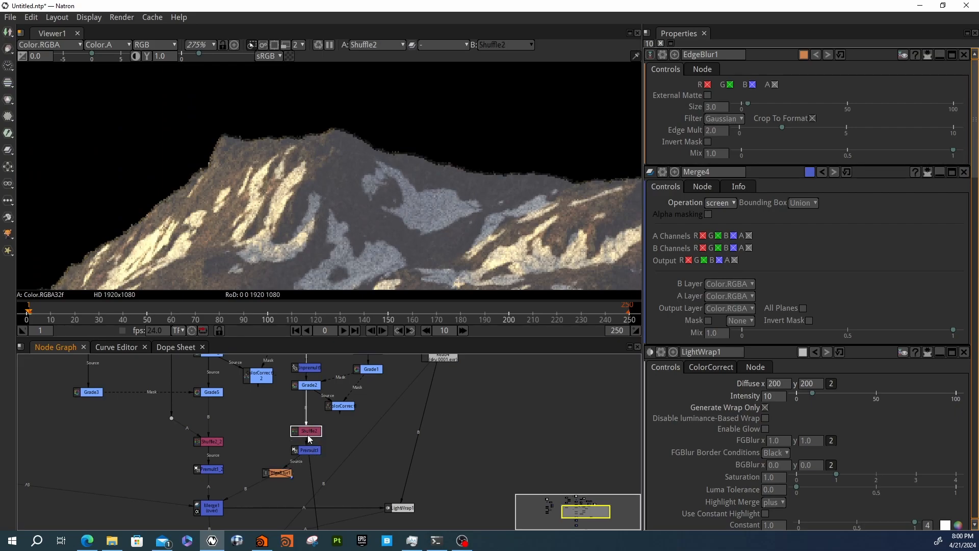
left_click(312, 451)
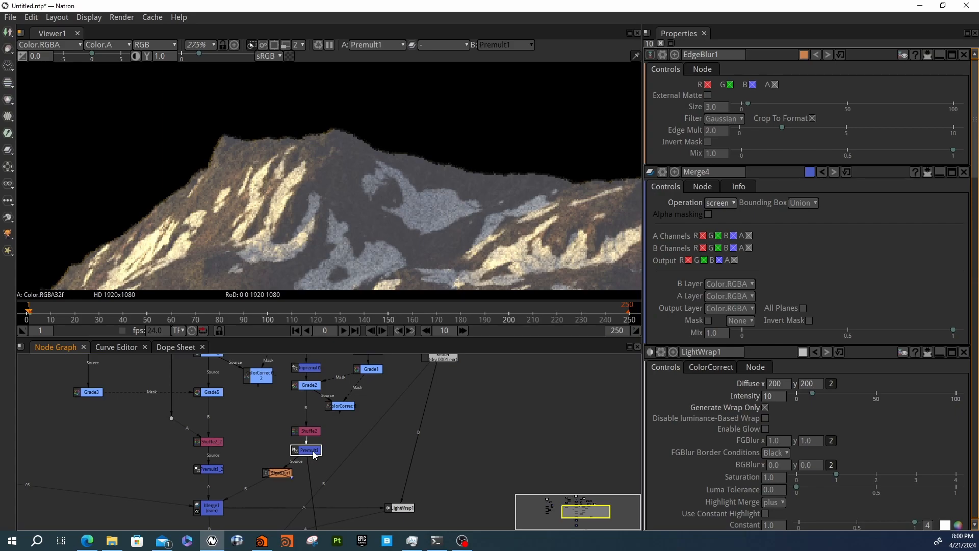
Delete the disabled EdgeBlur node below Premult1.
middle_click_drag(312, 465, 356, 424)
left_click(314, 433)
key("Delete")
View the Merge3 output and examine the pixels along the mountain ridges against the sky.
scroll(357, 434, "down", 5)
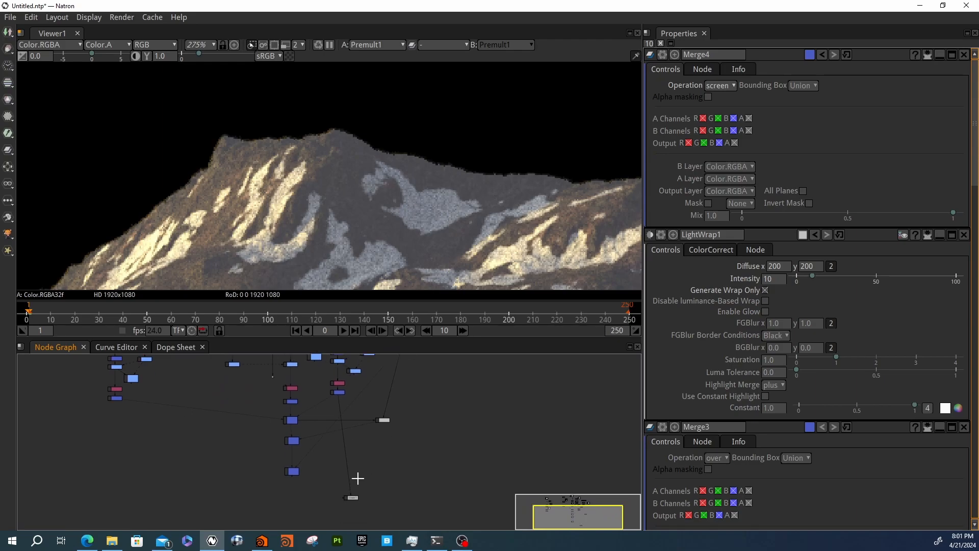
scroll(310, 514, "up", 4)
scroll(309, 514, "up", 1)
left_click(278, 475)
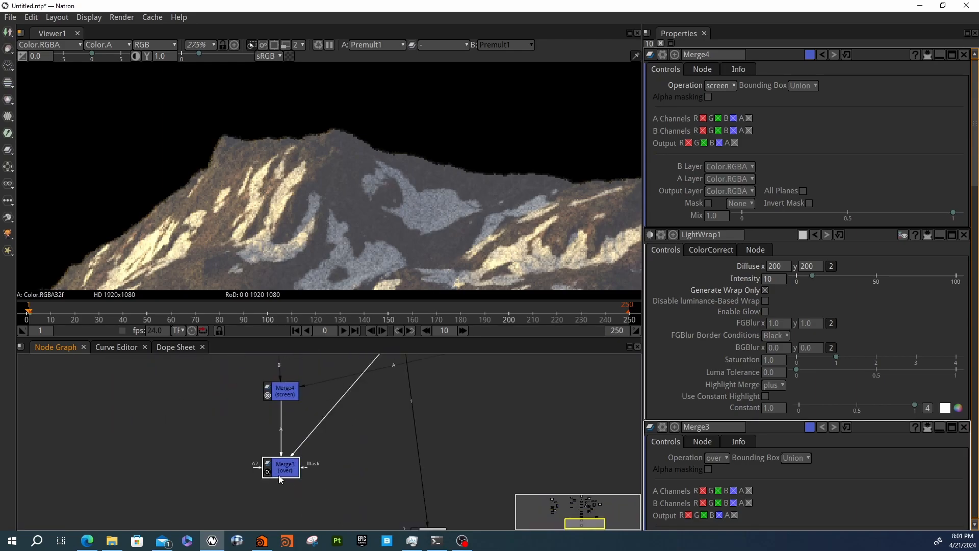
key("1")
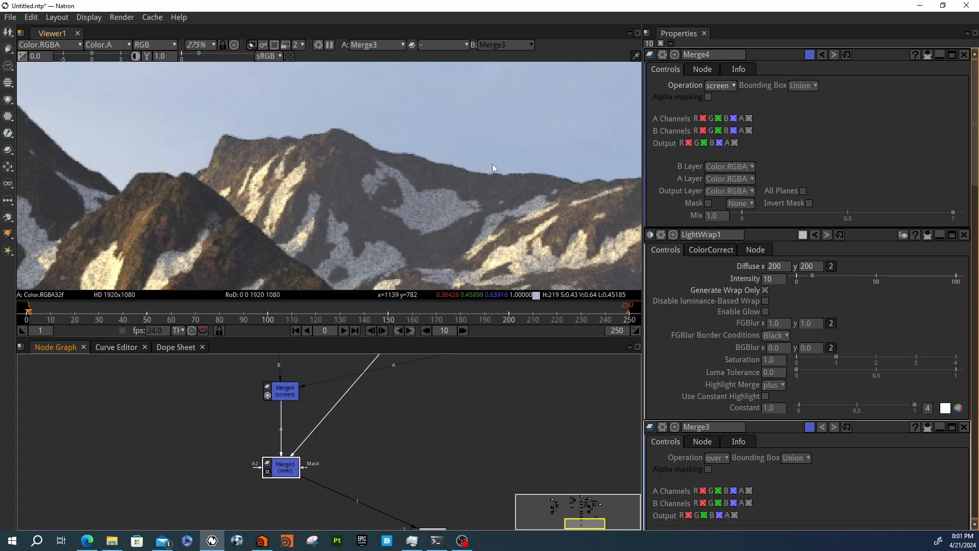
scroll(400, 182, "up", 6)
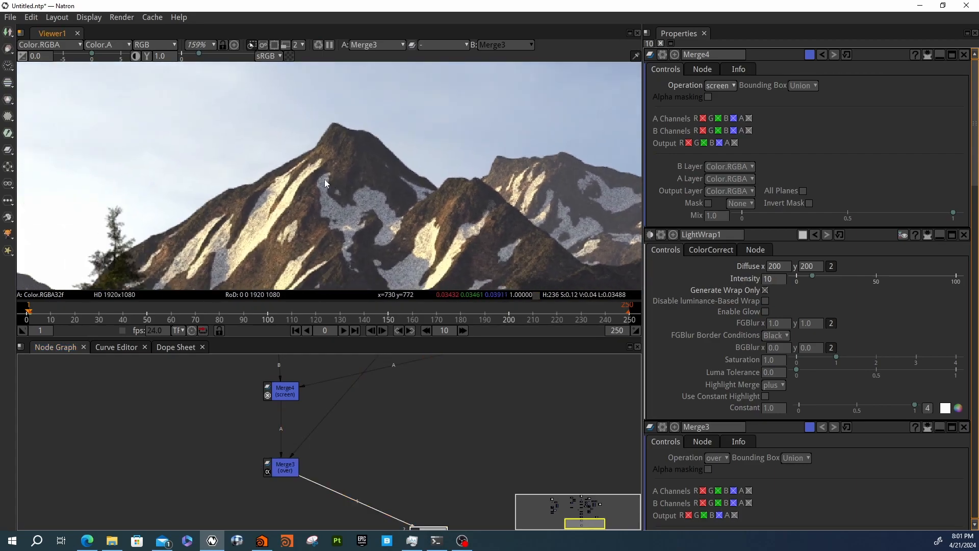
middle_click_drag(433, 143, 105, 122)
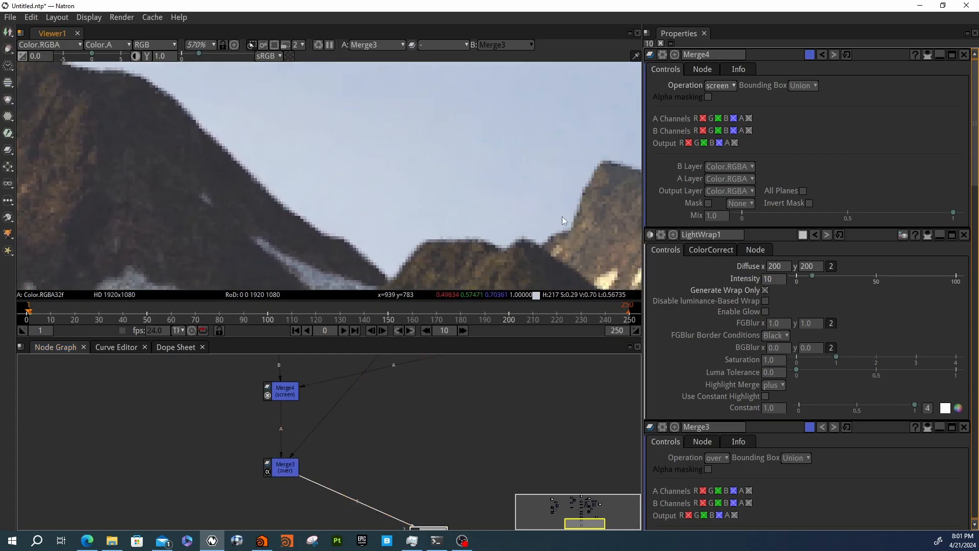
middle_click_drag(562, 216, 341, 189)
scroll(359, 198, "up", 3)
scroll(444, 487, "down", 5)
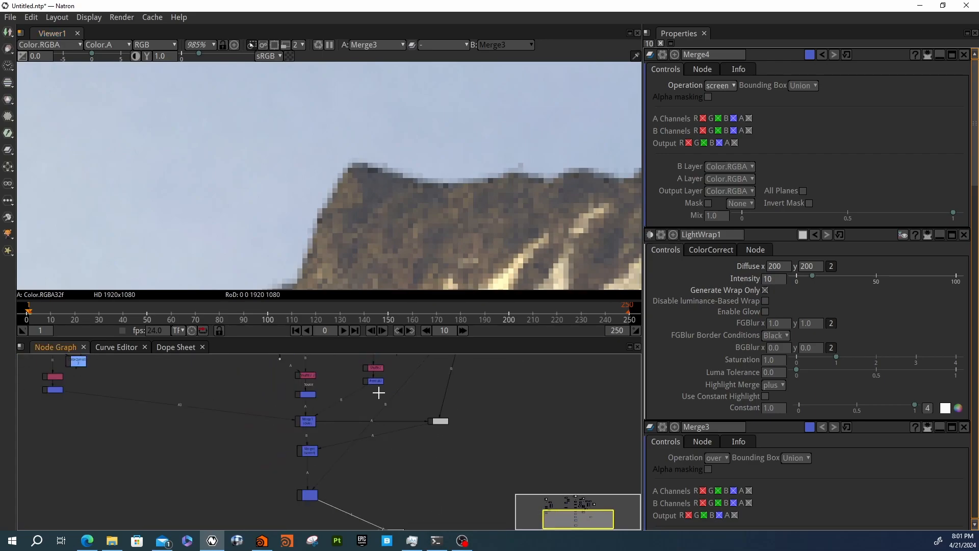
Check the ridge edge in the outputs of Unpremult1 and Grade2.
scroll(384, 457, "up", 5)
middle_click_drag(360, 443, 360, 413)
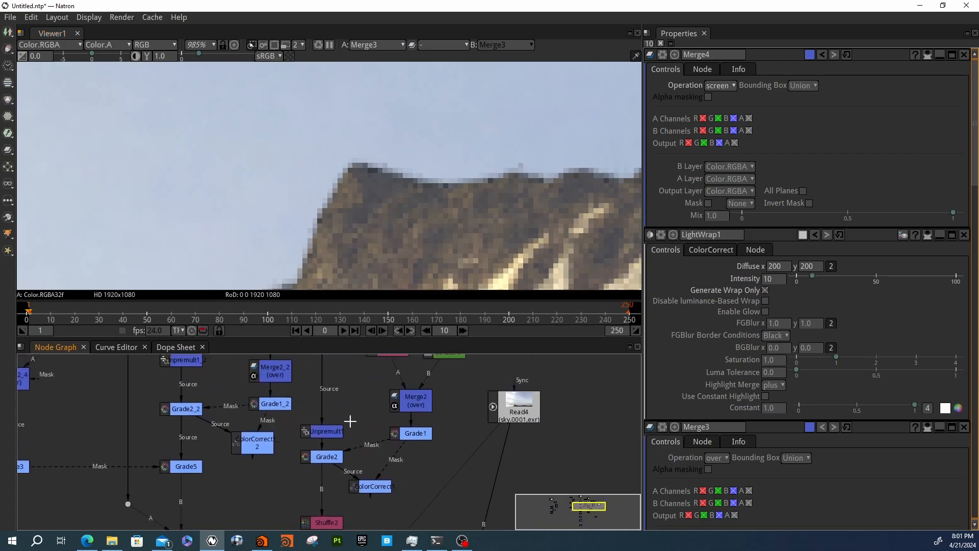
left_click(320, 432)
key("1")
left_click(320, 461)
key("1")
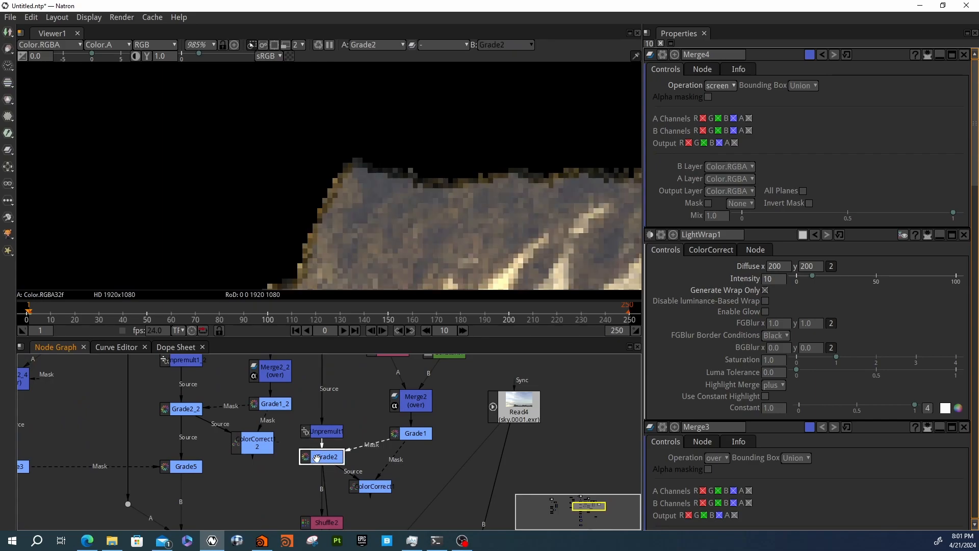
View the Merge2 and Grade1 outputs to inspect the edges of the mountain mask.
middle_click_drag(414, 443, 408, 480)
left_click(409, 436)
key("1")
left_click(412, 481)
left_click(408, 468)
key("1")
scroll(376, 225, "down", 10)
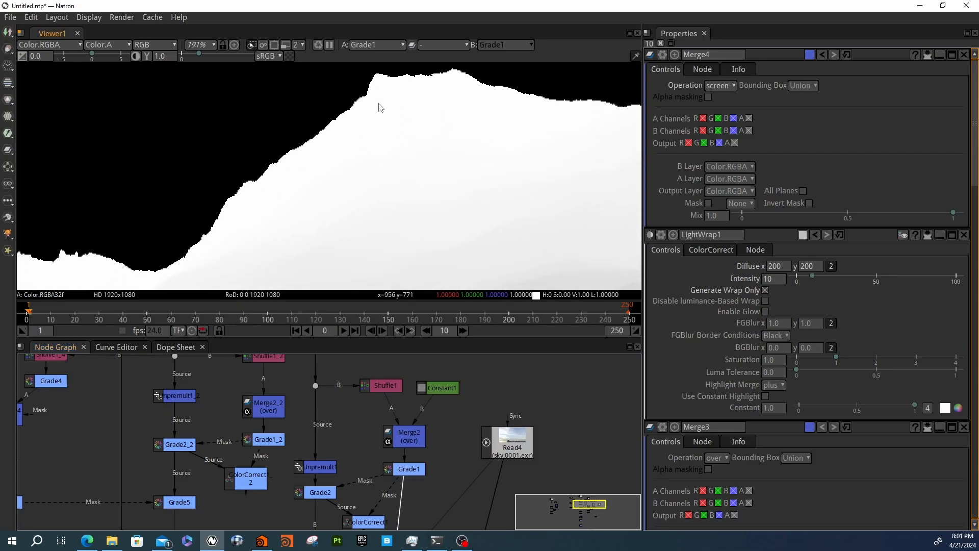
Open the Grade1 settings and compare the ridge edge in the Grade1 and Unpremult1 outputs.
scroll(379, 112, "down", 6)
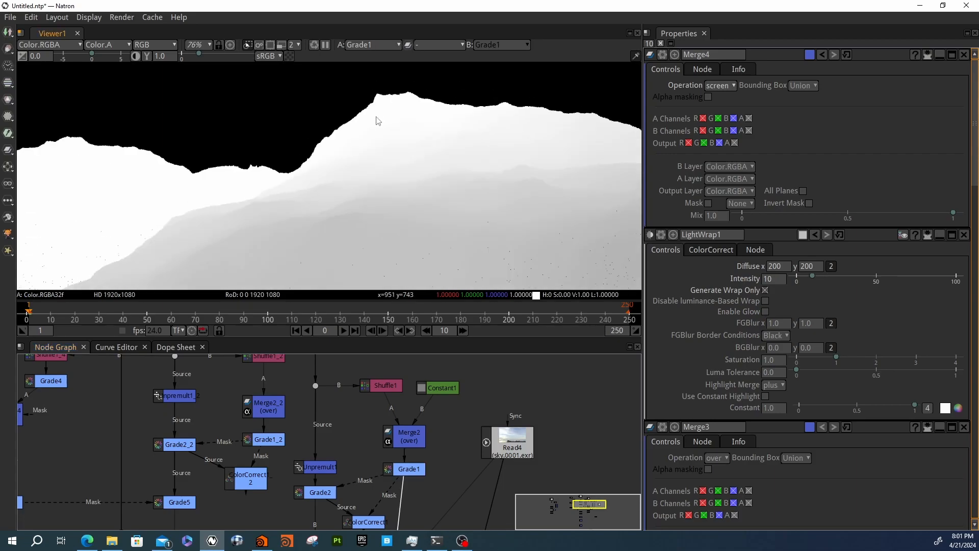
double_click(404, 469)
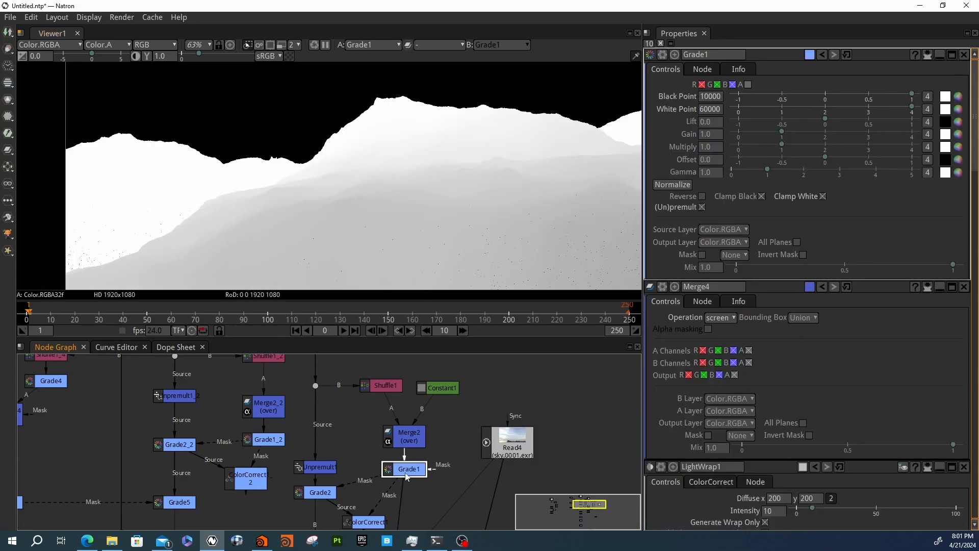
scroll(396, 100, "up", 7)
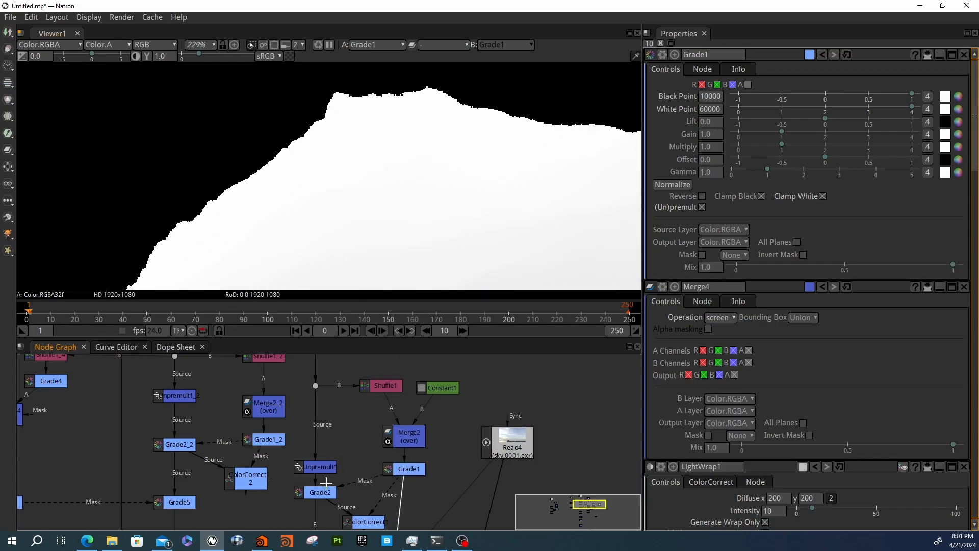
left_click(320, 467)
key("1")
left_click(404, 468)
key("1")
scroll(326, 94, "up", 5)
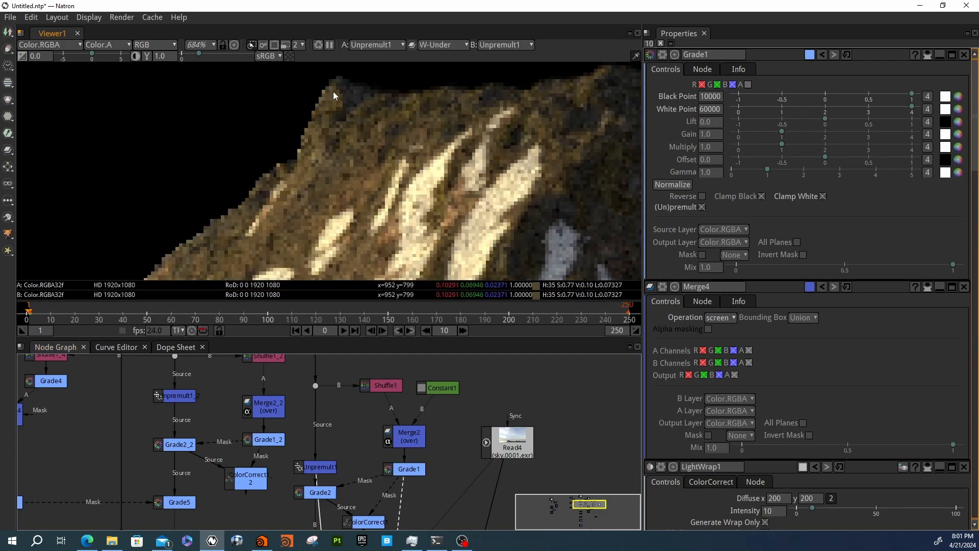
View the Merge2 and Shuffle1 outputs to inspect the ridge edge before the grade.
middle_click_drag(343, 406, 347, 427)
left_click(418, 466)
key("1")
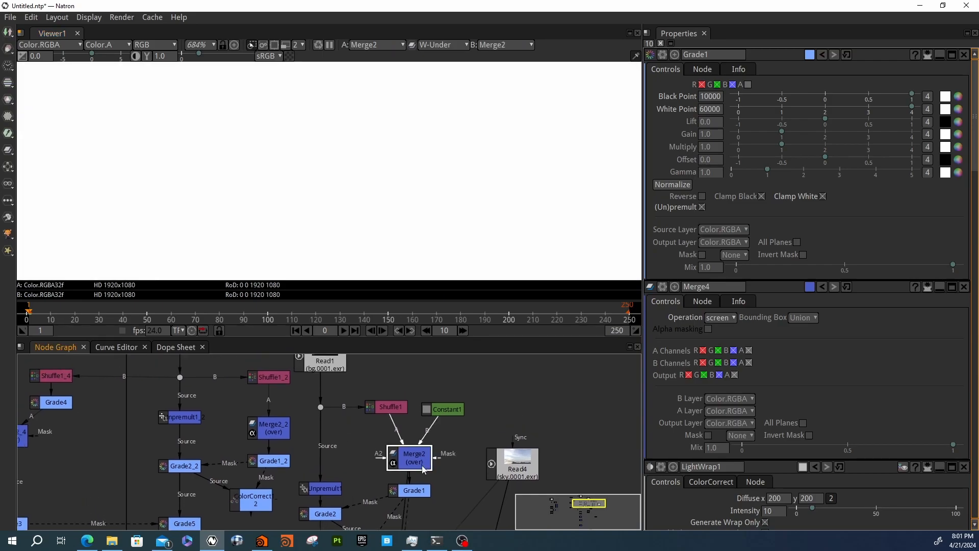
left_click(392, 409)
key("1")
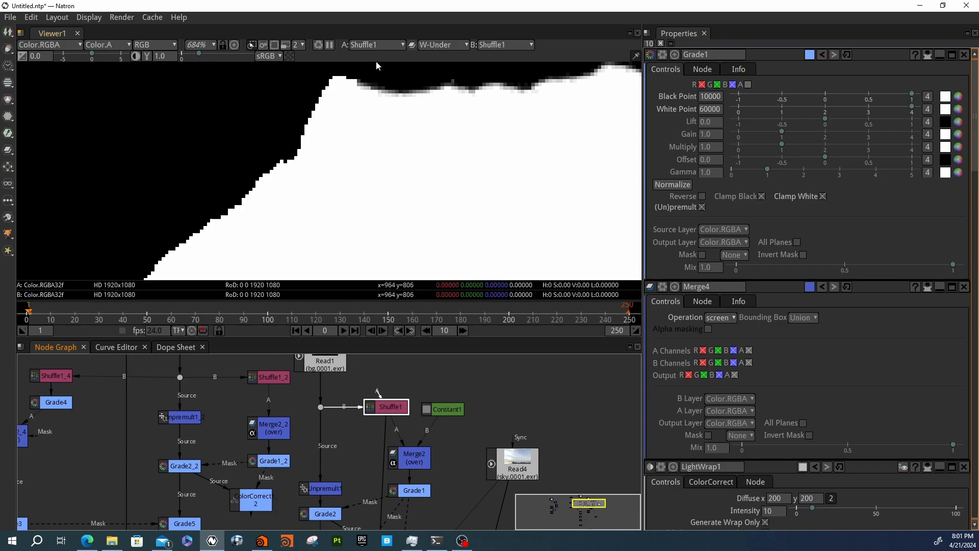
Switch off the viewer's W-Under wipe comparison by setting its operator to "-".
left_click(434, 44)
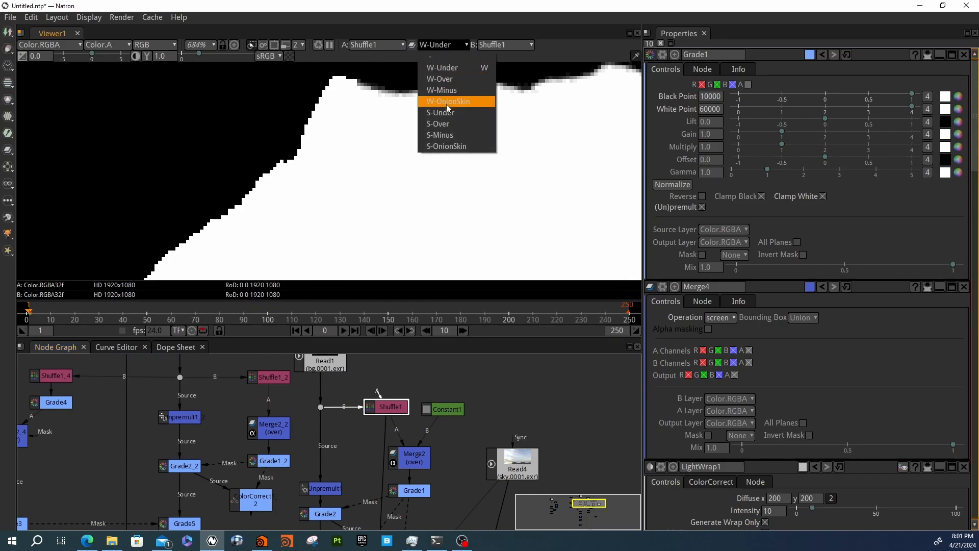
left_click(441, 57)
scroll(393, 153, "down", 3)
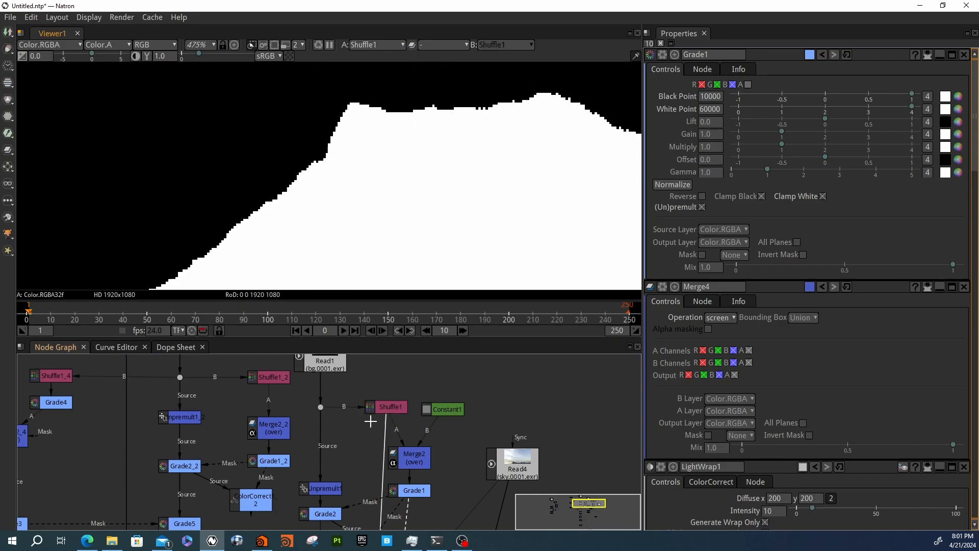
Compare the ridge outline in the Unpremult1 output with the depth mask from Shuffle1.
middle_click_drag(336, 456, 333, 420)
left_click(328, 458)
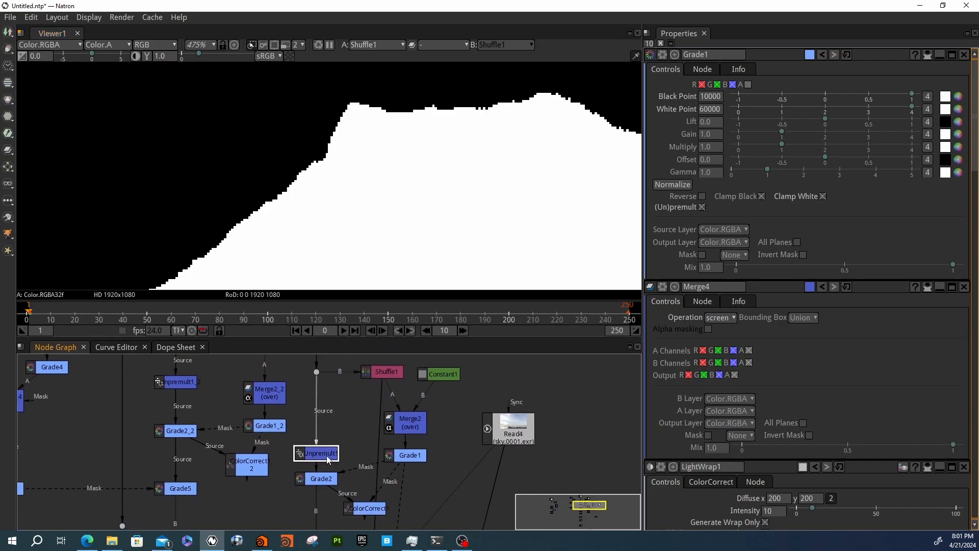
key("1")
left_click(382, 372)
key("1")
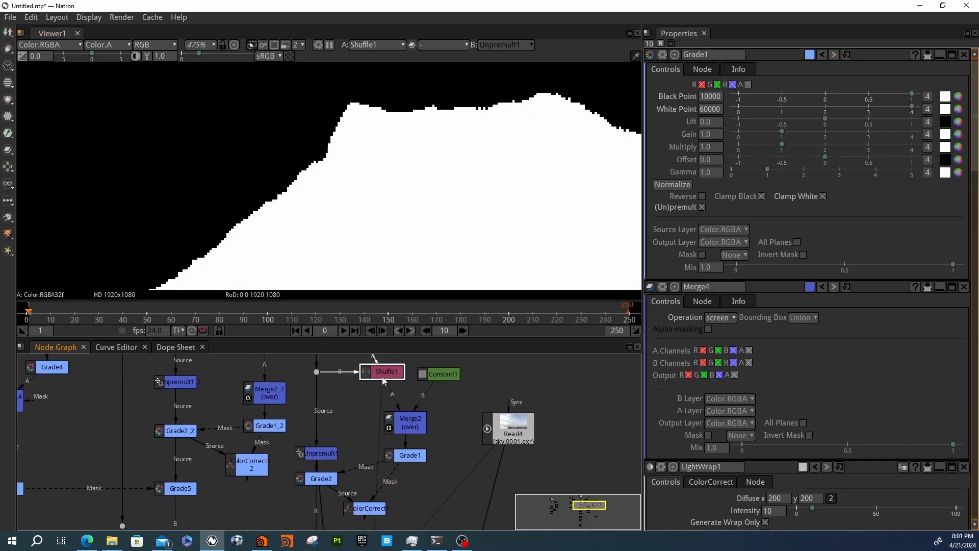
left_click(323, 453)
key("1")
left_click(380, 372)
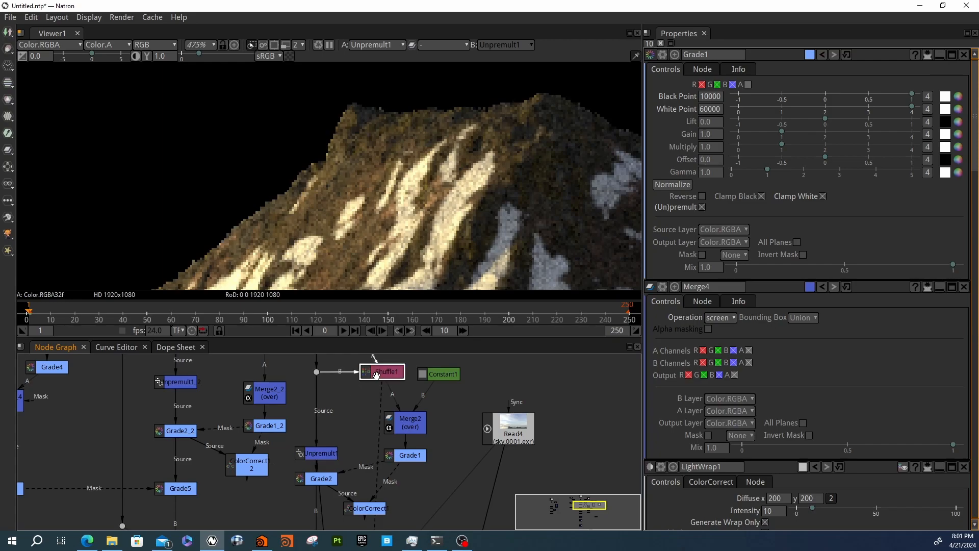
key("1")
Check the mask edge through the Merge2, Grade1 and Shuffle1 outputs.
left_click(411, 428)
key("1")
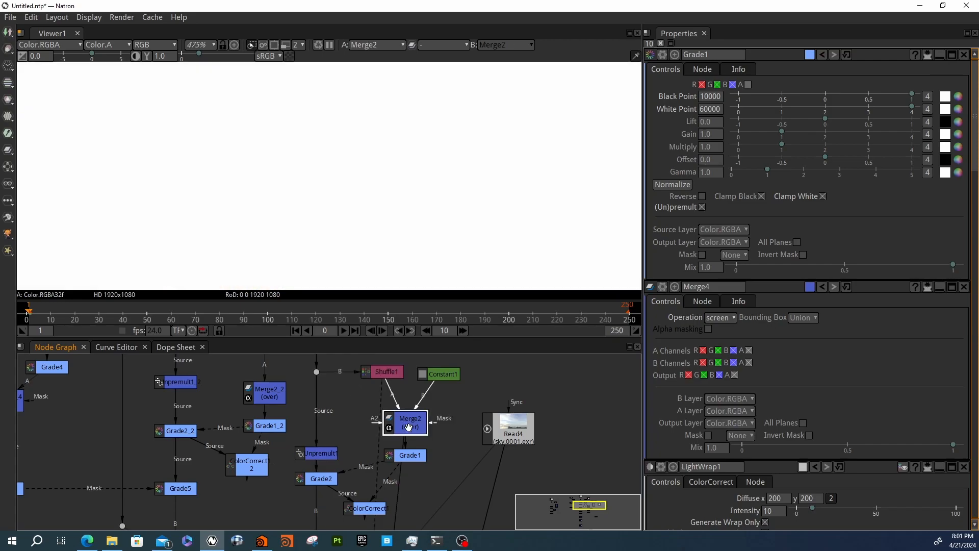
left_click(411, 455)
key("1")
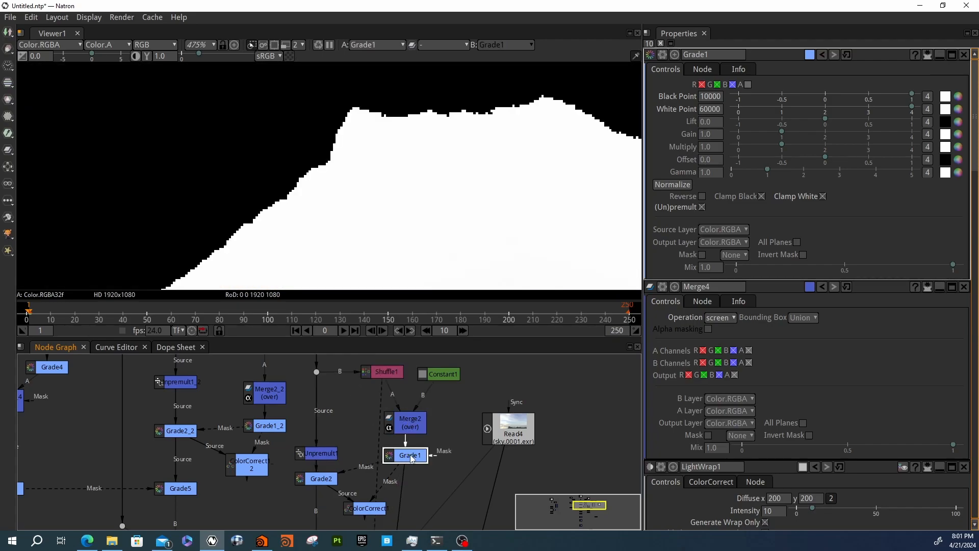
left_click(385, 372)
key("1")
Open the Shuffle1 settings and compare its mask edge with the Merge2 and Grade1 outputs.
middle_click_drag(401, 392, 413, 433)
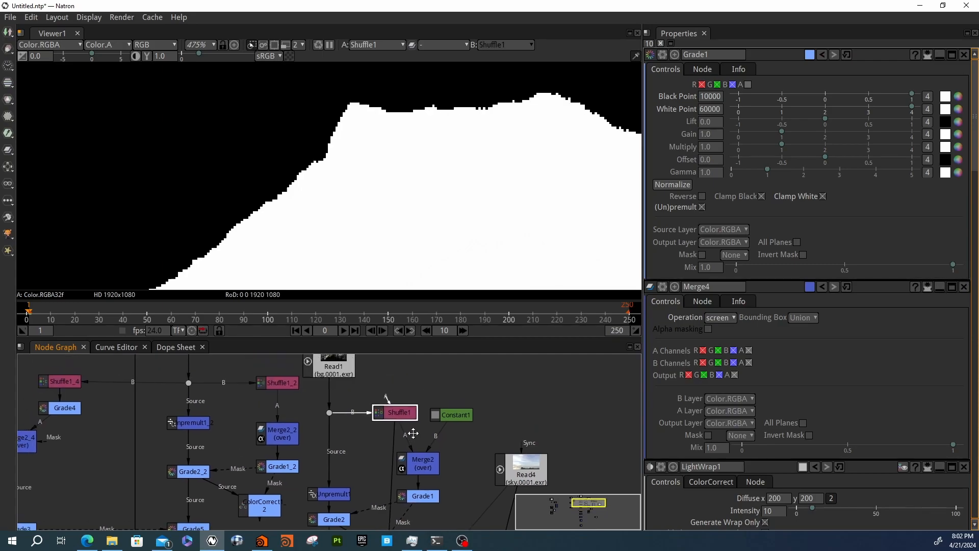
double_click(400, 415)
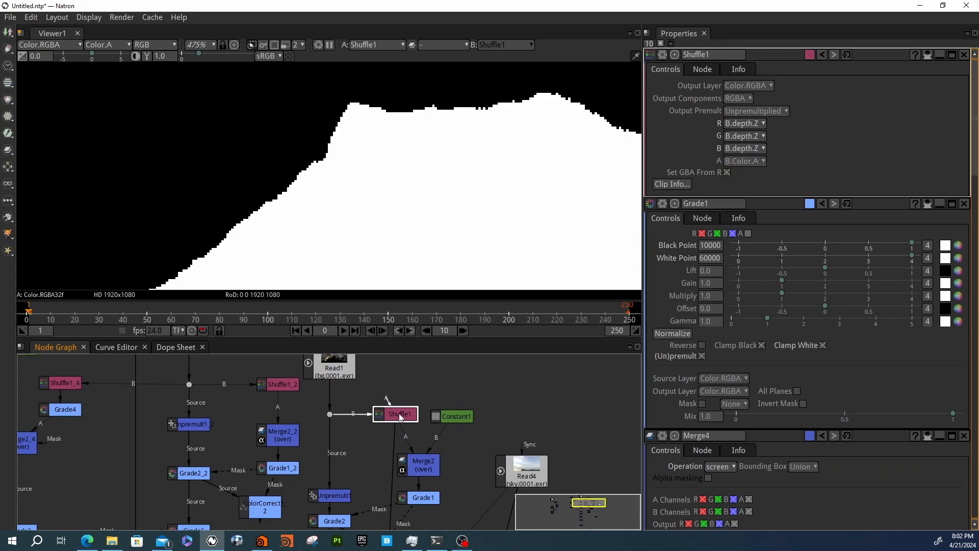
left_click(416, 462)
key("1")
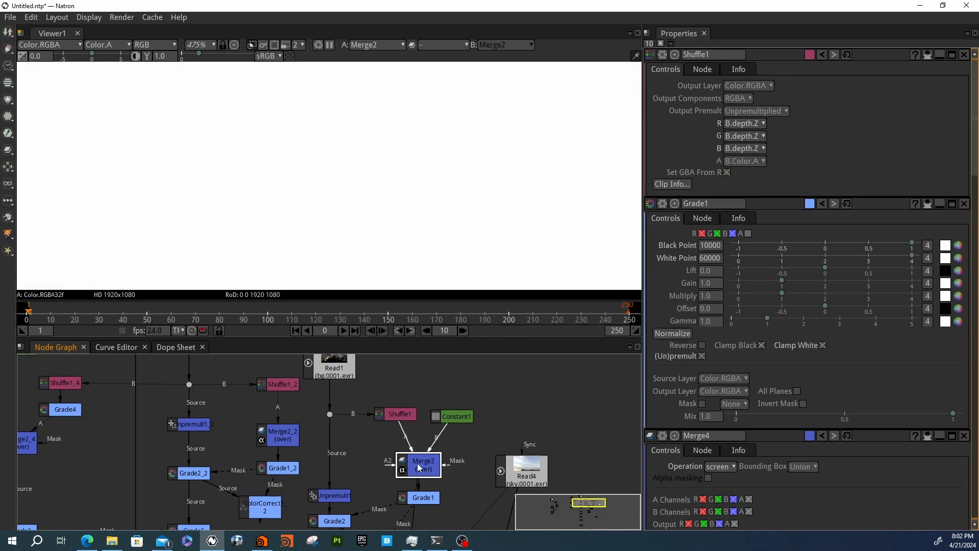
middle_click_drag(441, 484, 447, 442)
left_click(435, 457)
key("1")
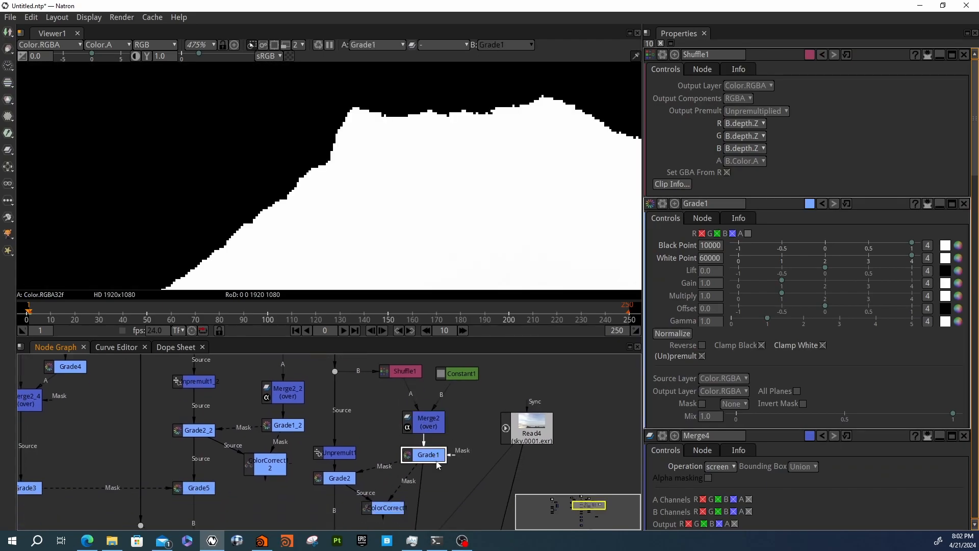
left_click(402, 373)
key("1")
left_click(433, 457)
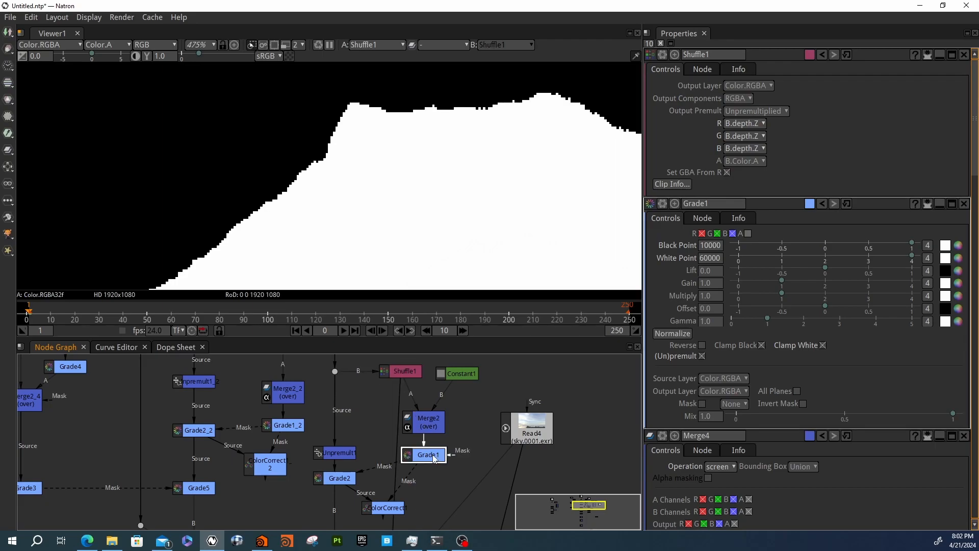
key("1")
left_click(434, 456)
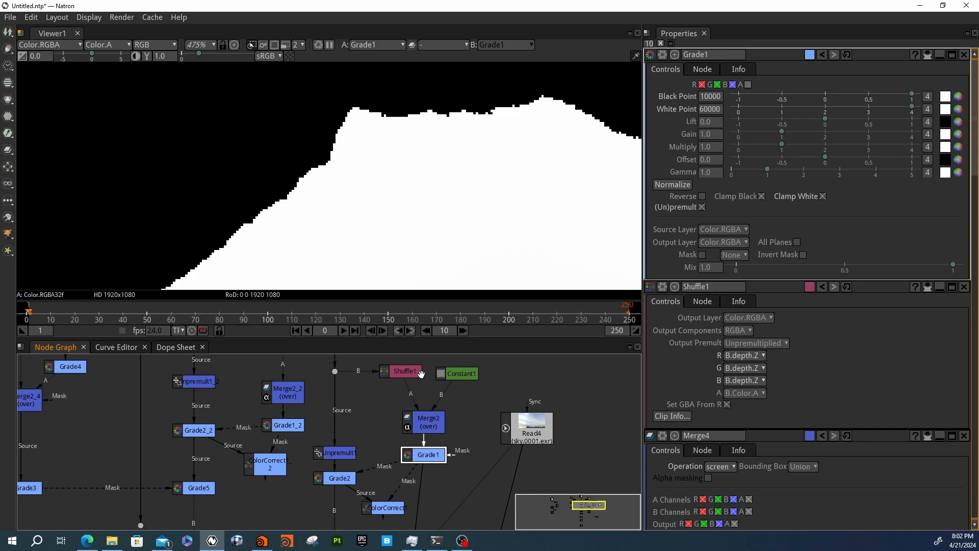
Set the color of the Constant1 node feeding Merge2 to 0.
scroll(361, 192, "down", 20)
scroll(376, 123, "down", 6)
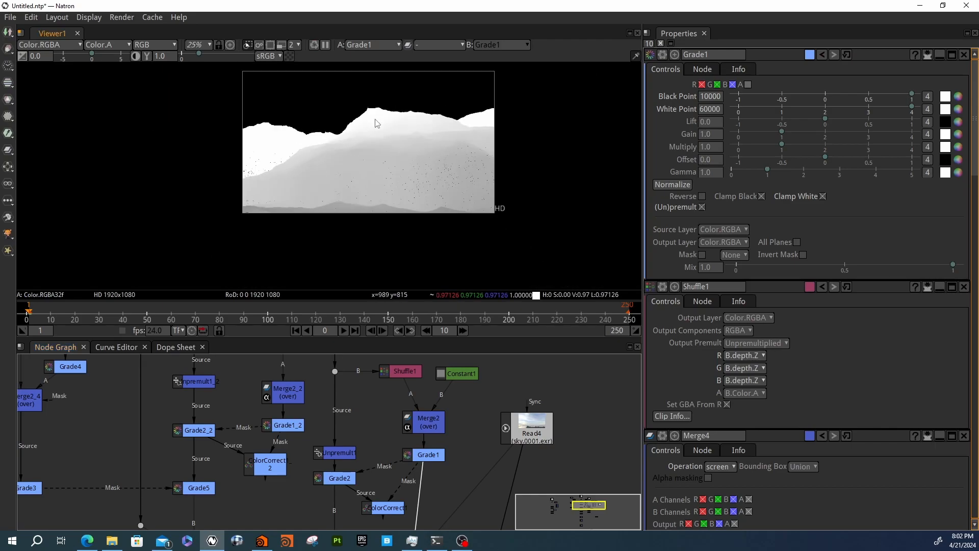
scroll(366, 137, "up", 5)
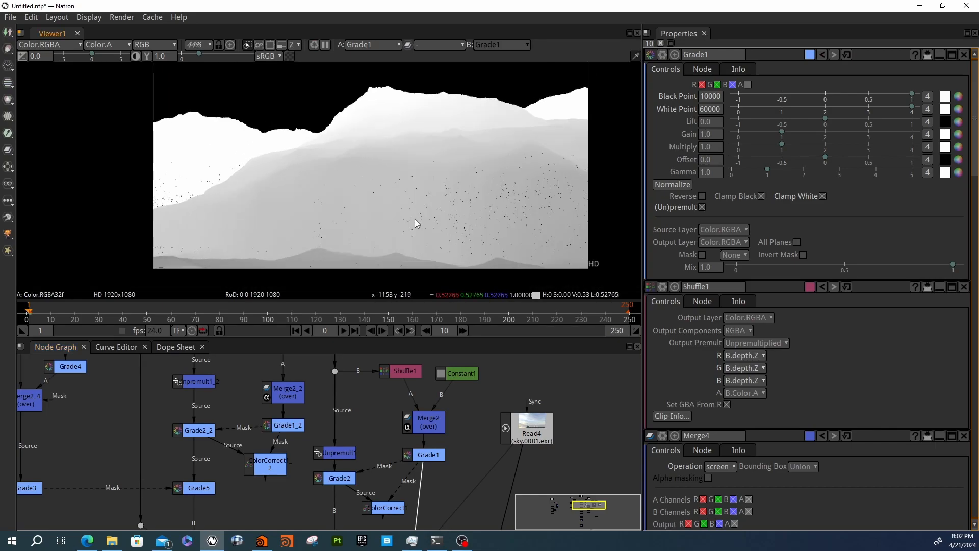
middle_click_drag(382, 430, 381, 441)
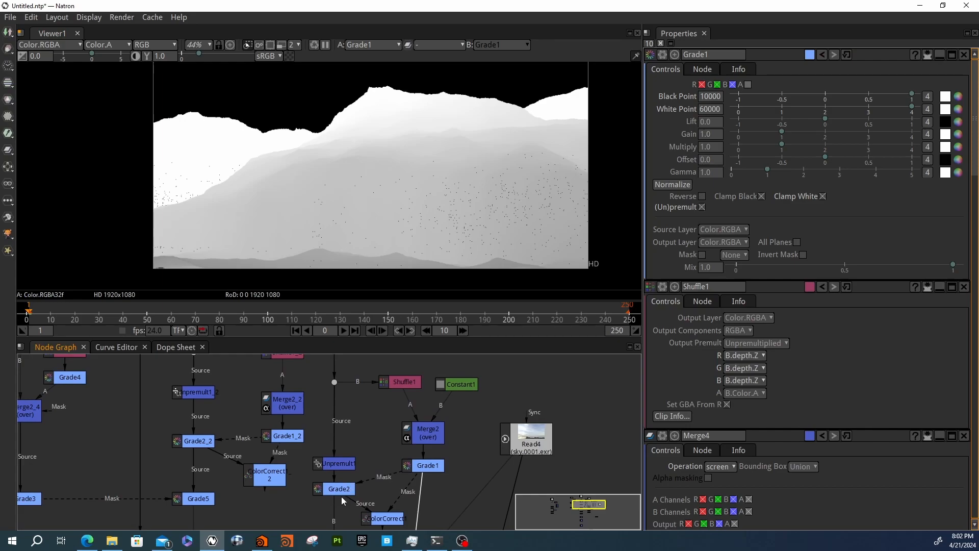
double_click(447, 385)
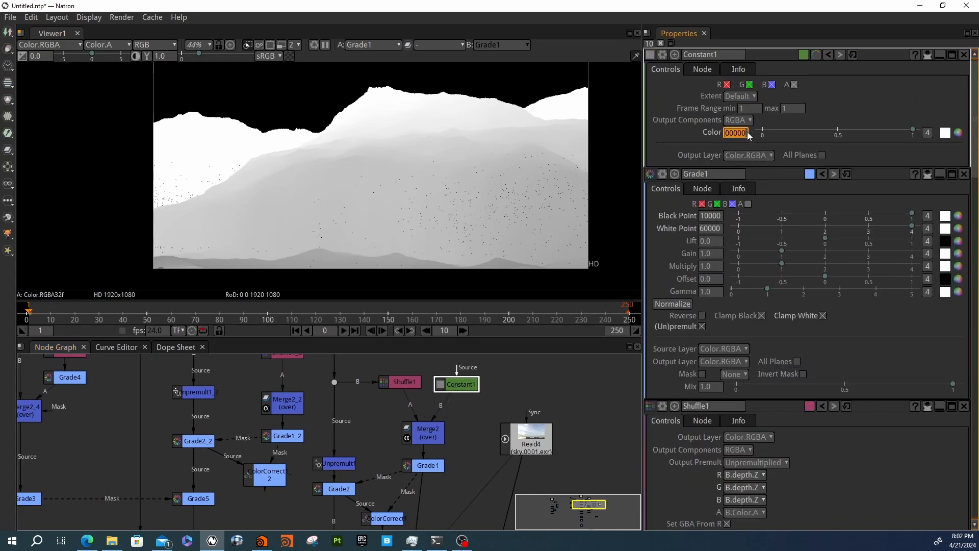
type("0")
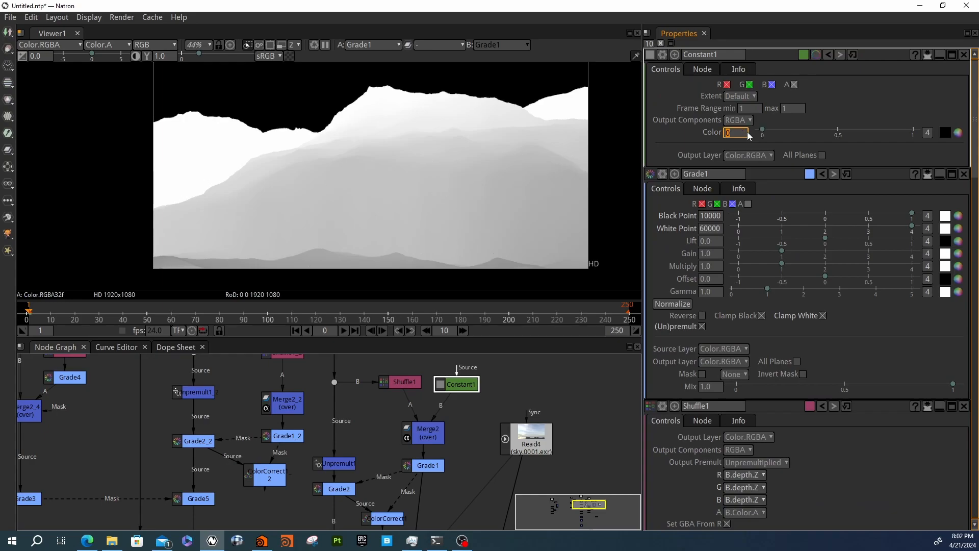
scroll(380, 105, "up", 10)
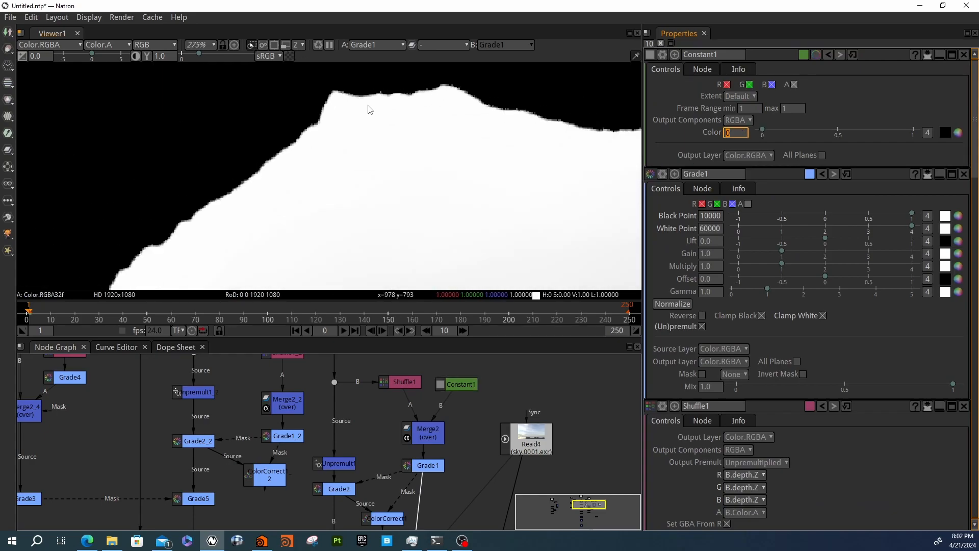
Check the mountain ridge edge in the Grade2 and ColorCorrect1 outputs.
middle_click_drag(402, 494, 409, 429)
left_click(352, 426)
key("1")
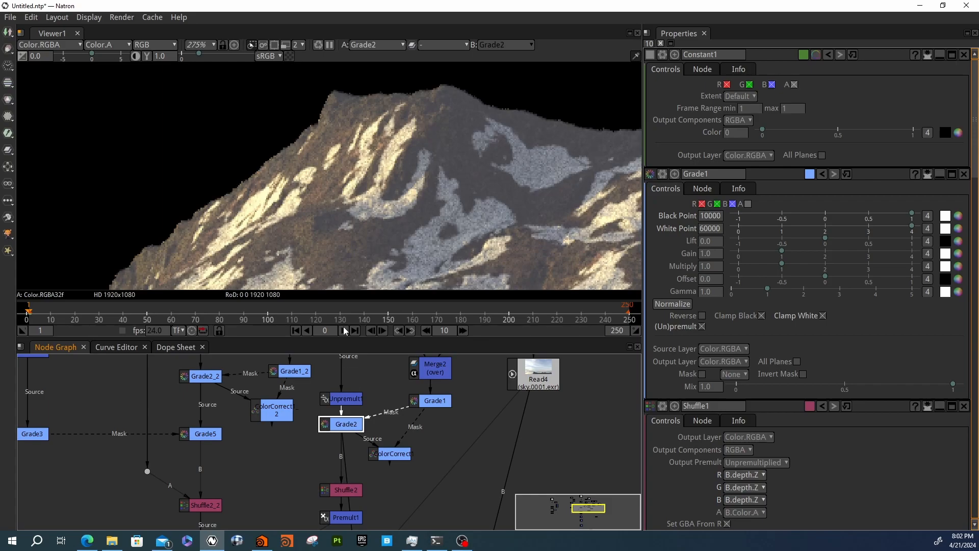
scroll(333, 90, "up", 5)
middle_click_drag(435, 432, 434, 448)
left_click(389, 472)
key("1")
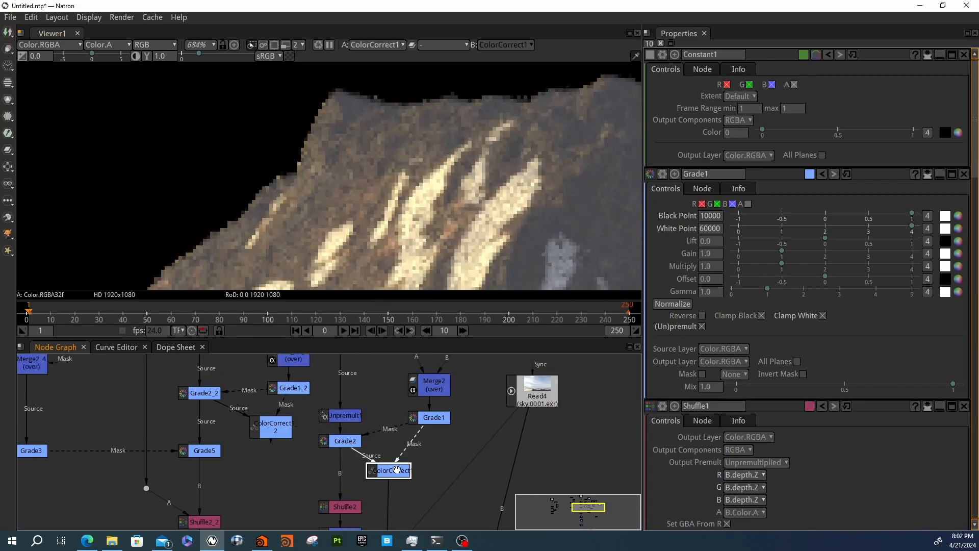
View the Grade1 output and inspect the depth mask across the whole frame and along the ridge edge.
scroll(393, 196, "down", 5)
left_click(433, 417)
key("1")
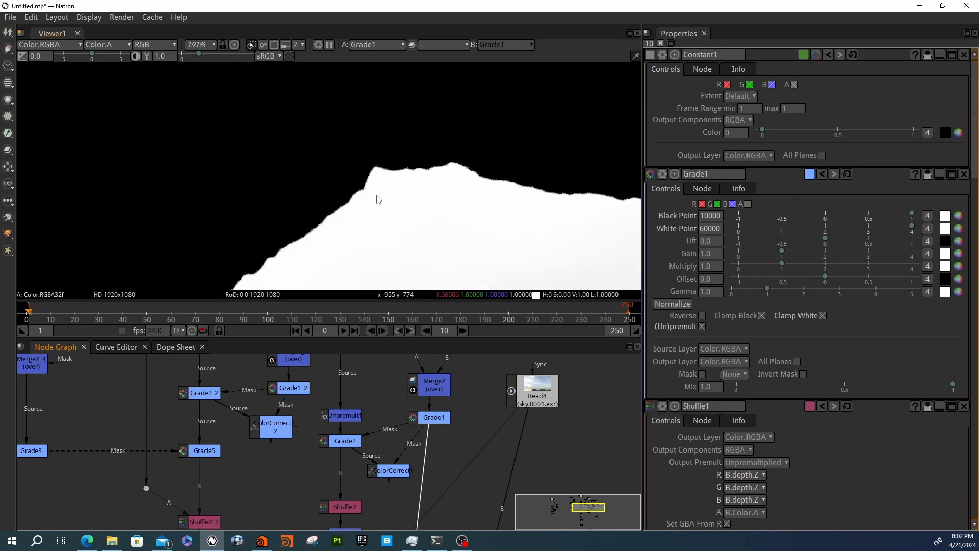
scroll(377, 199, "down", 8)
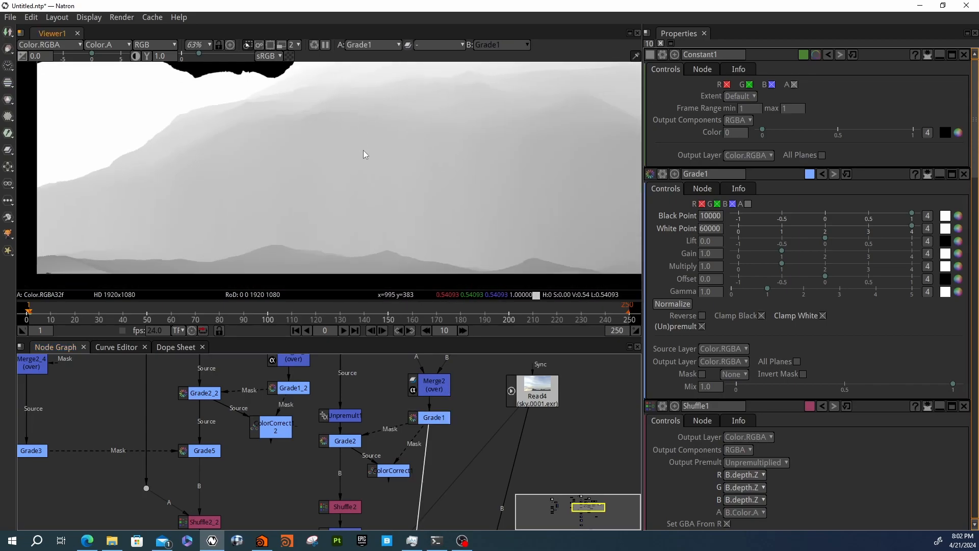
scroll(374, 191, "up", 2)
scroll(313, 202, "down", 6)
mouse_move(313, 174)
middle_mouse_down()
mouse_move(319, 200)
mouse_move(332, 178)
middle_mouse_up()
scroll(286, 145, "up", 6)
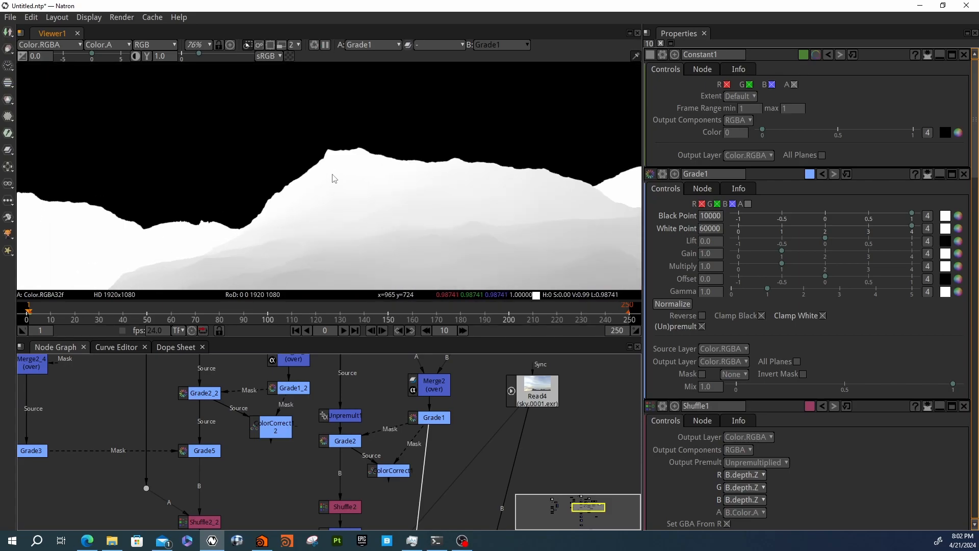
scroll(334, 182, "up", 9)
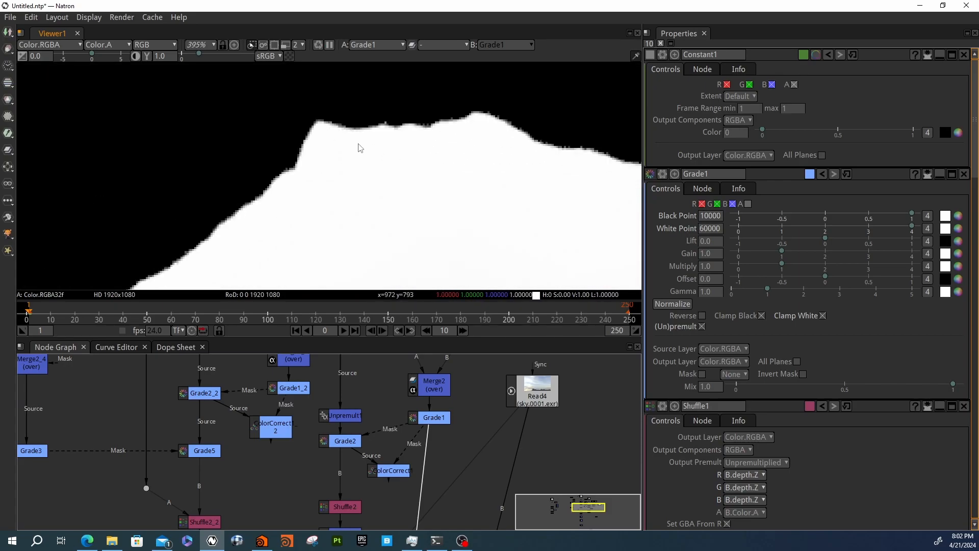
Align Grade1 level with Grade2 in the node graph and delete the ColorCorrect1 node.
middle_click_drag(429, 472, 412, 482)
left_click_drag(412, 430, 414, 448)
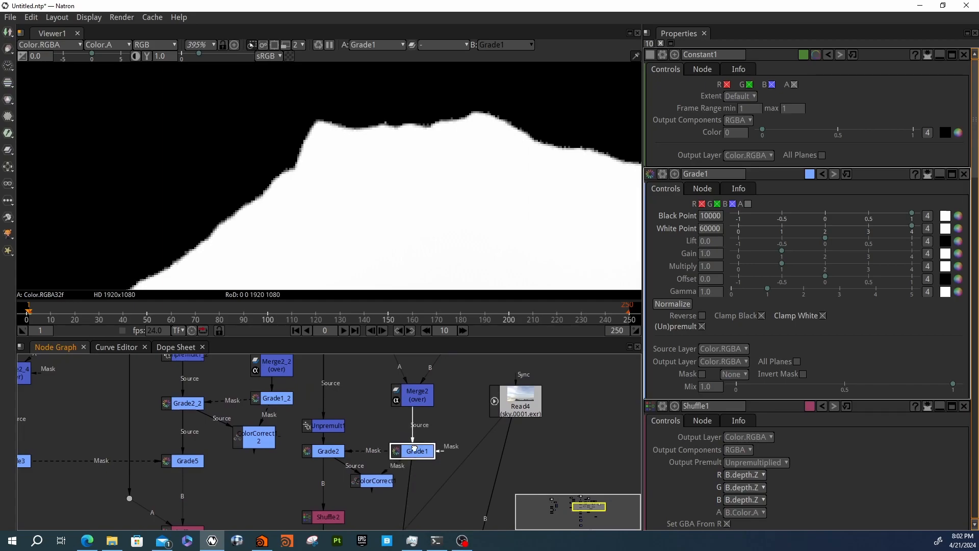
left_click(368, 487)
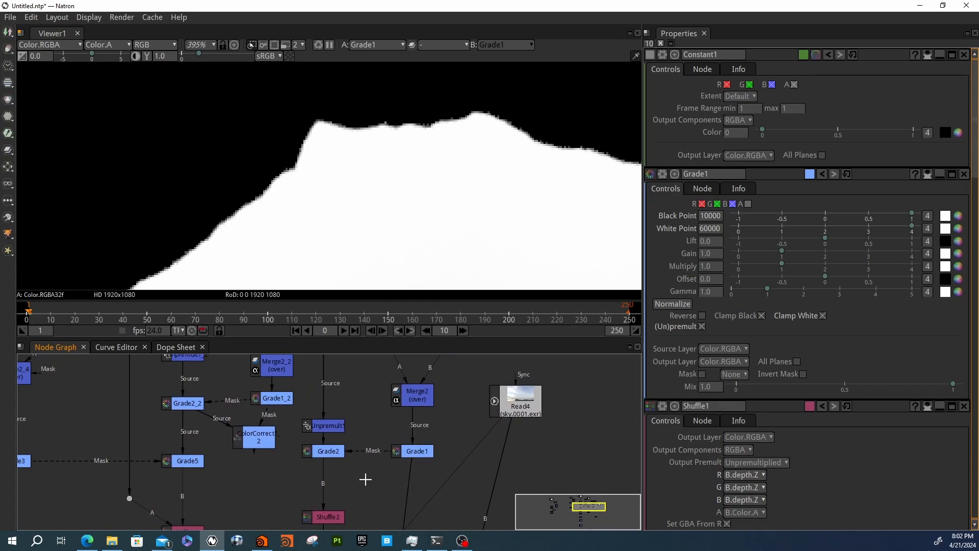
View the Grade2 output to check the ridge edge against the black background.
middle_click_drag(307, 403, 308, 448)
scroll(307, 448, "down", 2)
middle_click_drag(371, 473, 349, 434)
left_click(305, 453)
key("1")
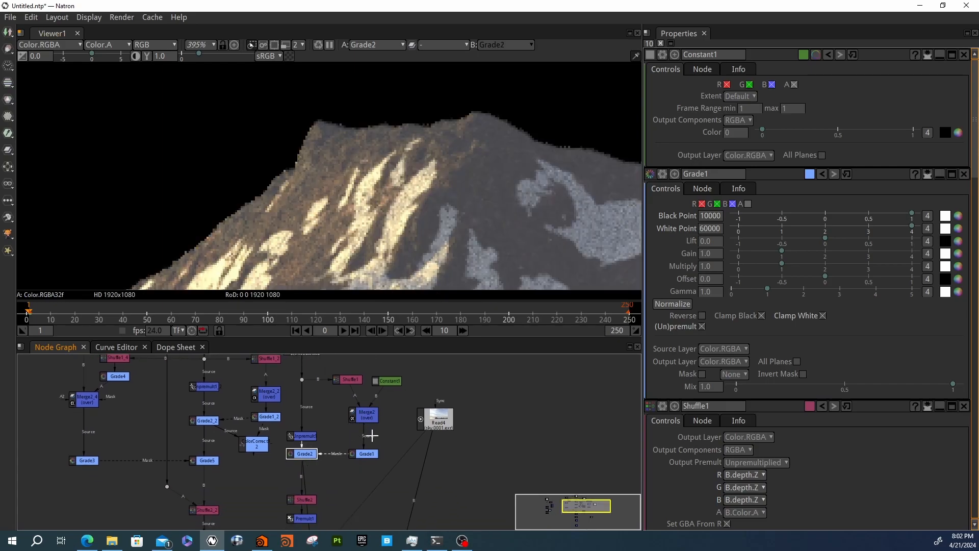
left_click(396, 435)
key("Tab")
type("er")
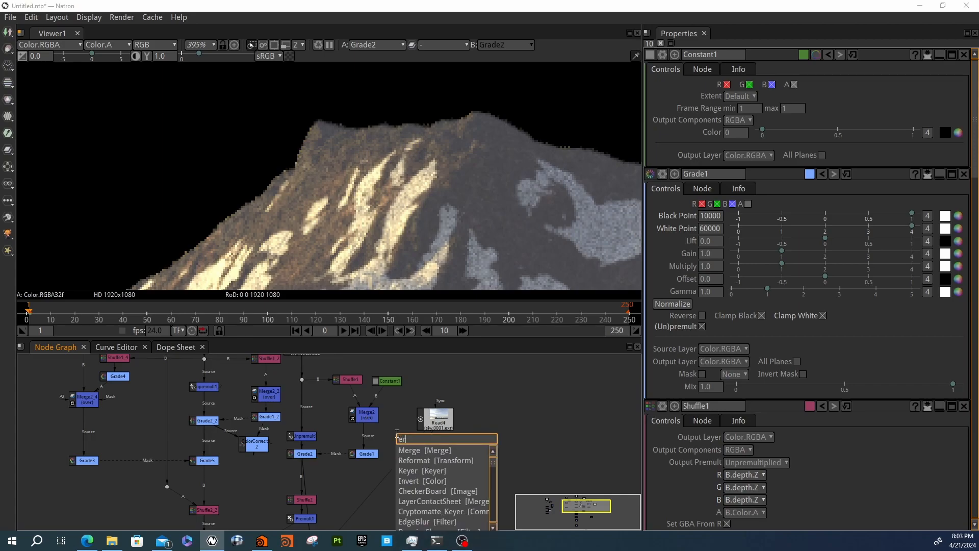
key("BackSpace")
key("BackSpace")
type("dl")
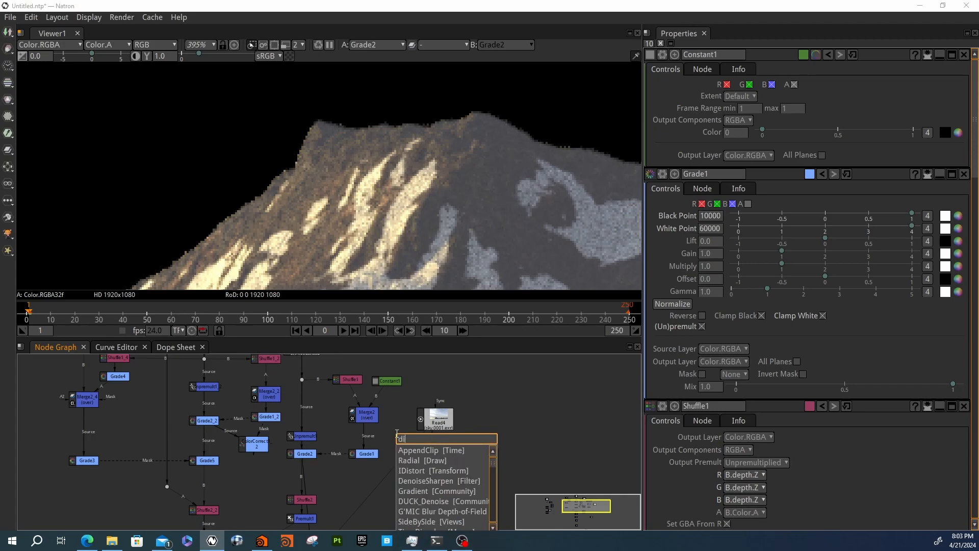
type("l")
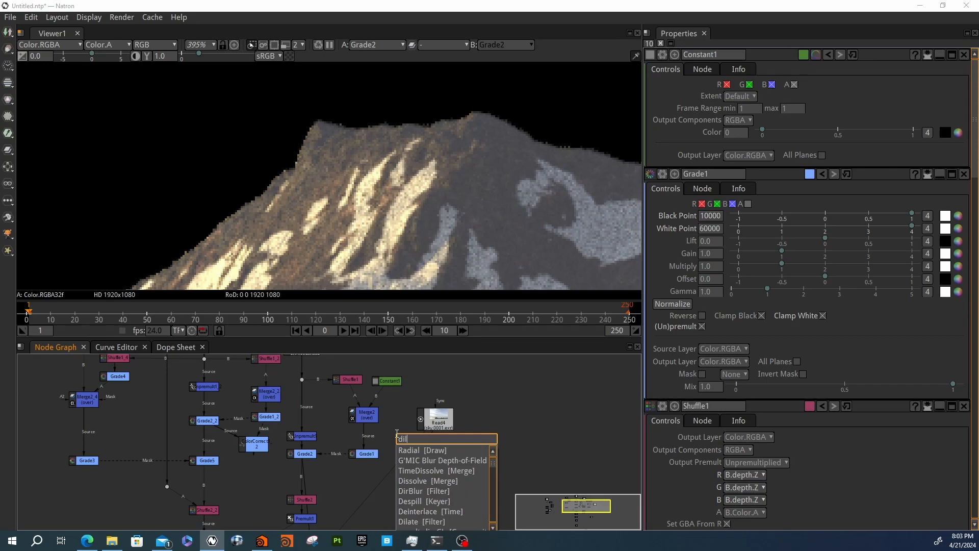
key("BackSpace")
key("BackSpace")
key("BackSpace")
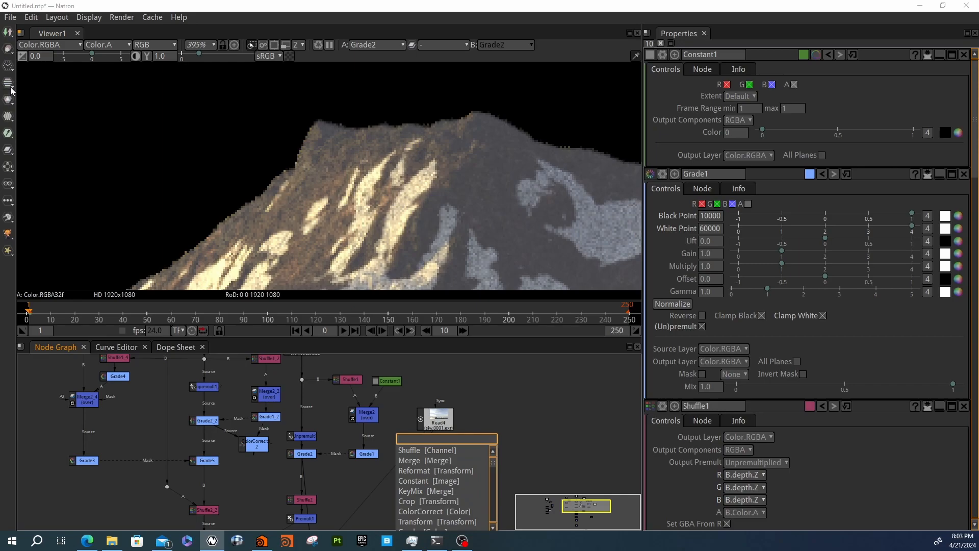
Add an EdgeExtend filter node, feed it from Grade1, and view its output in place of the Grade1 mask.
left_click(9, 118)
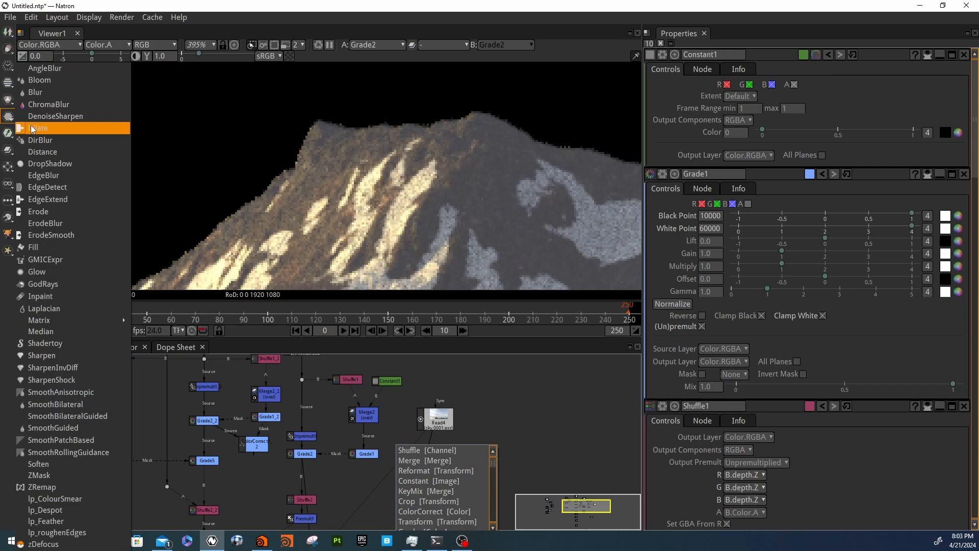
left_click(39, 200)
left_click_drag(352, 452, 402, 446)
left_click(370, 459)
key("1")
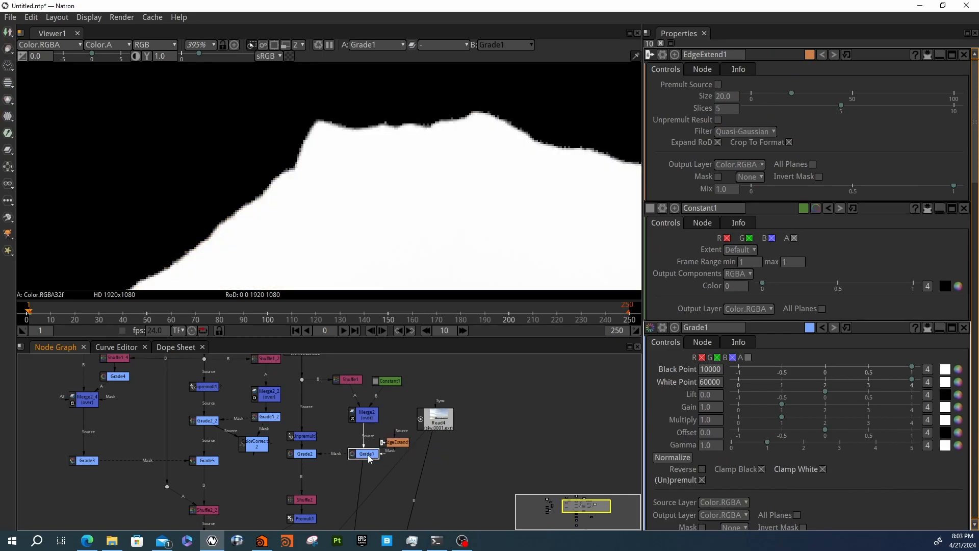
left_click(396, 442)
key("1")
left_click_drag(394, 444, 363, 470)
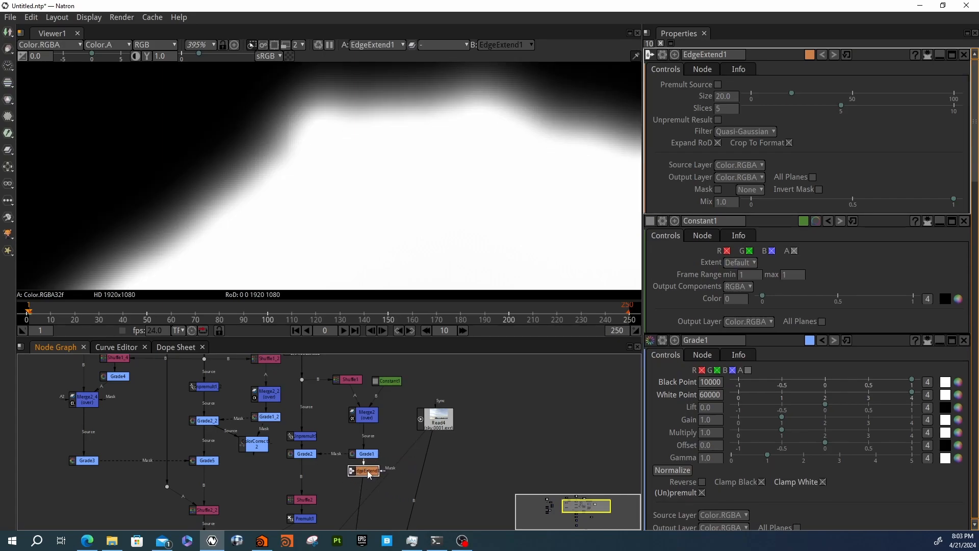
Try EdgeExtend1 with Unpremult Result enabled and Expand RoD disabled, and delete the node.
double_click(725, 96)
left_click(743, 132)
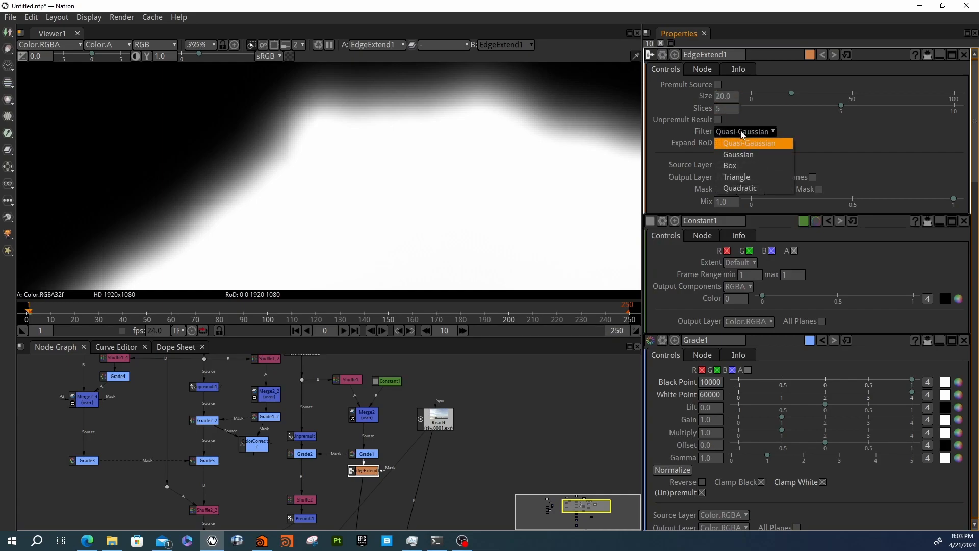
left_click(710, 119)
left_click(745, 130)
left_click(798, 121)
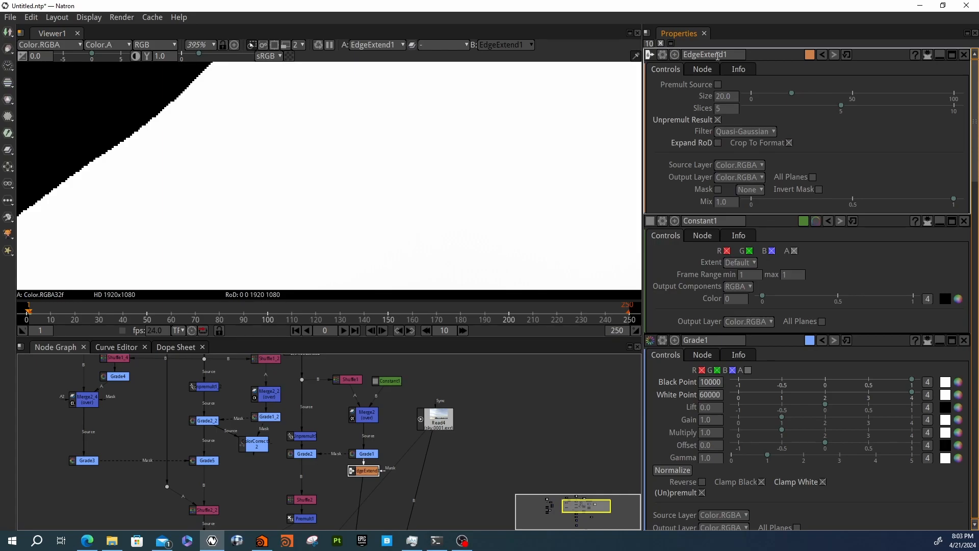
left_click(663, 54)
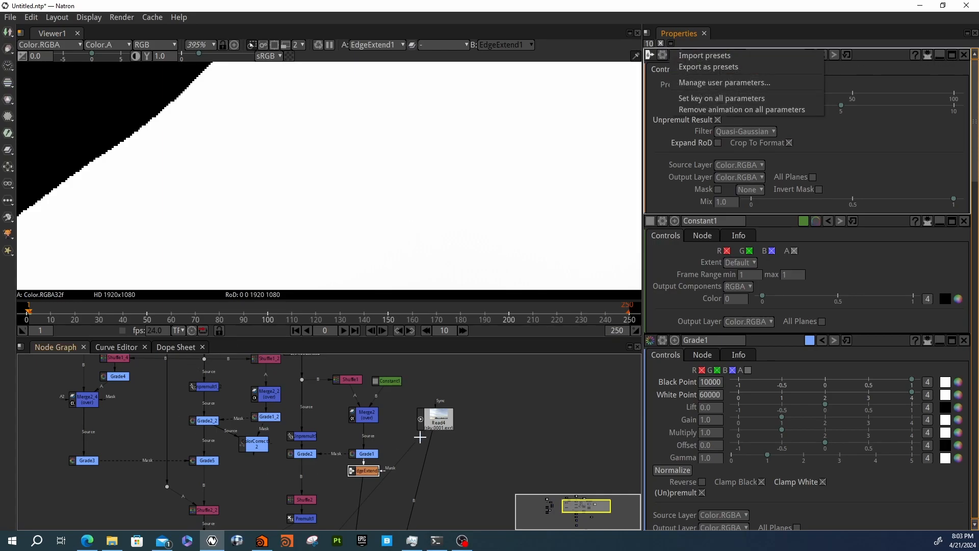
left_click(362, 476)
key("Delete")
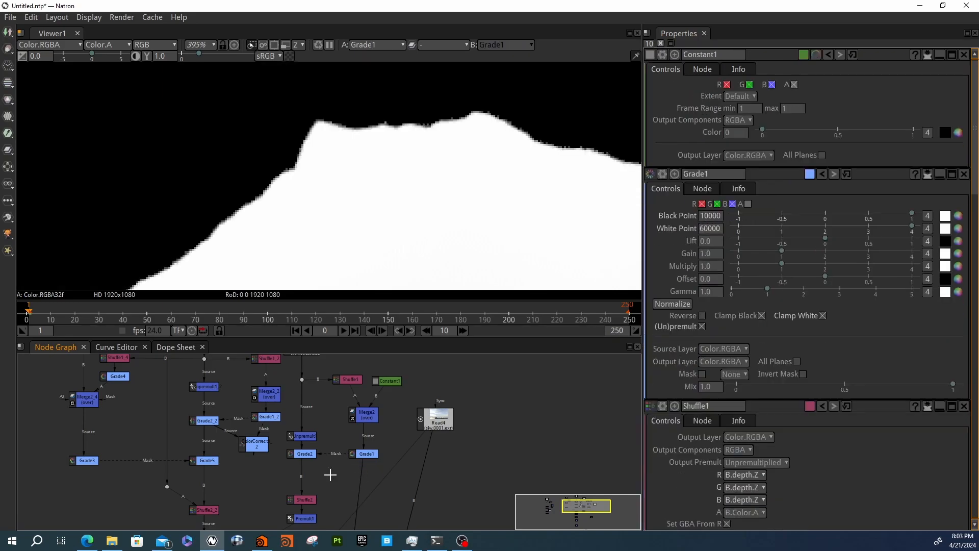
Add a fresh EdgeExtend node, connect its source to Grade1, and view its output.
key("Tab")
type("EDD")
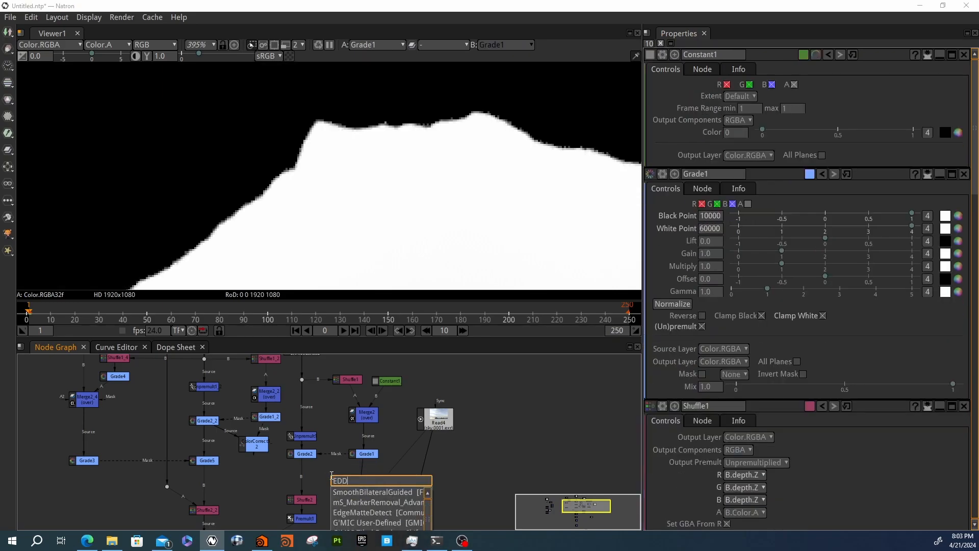
key("BackSpace")
type("E")
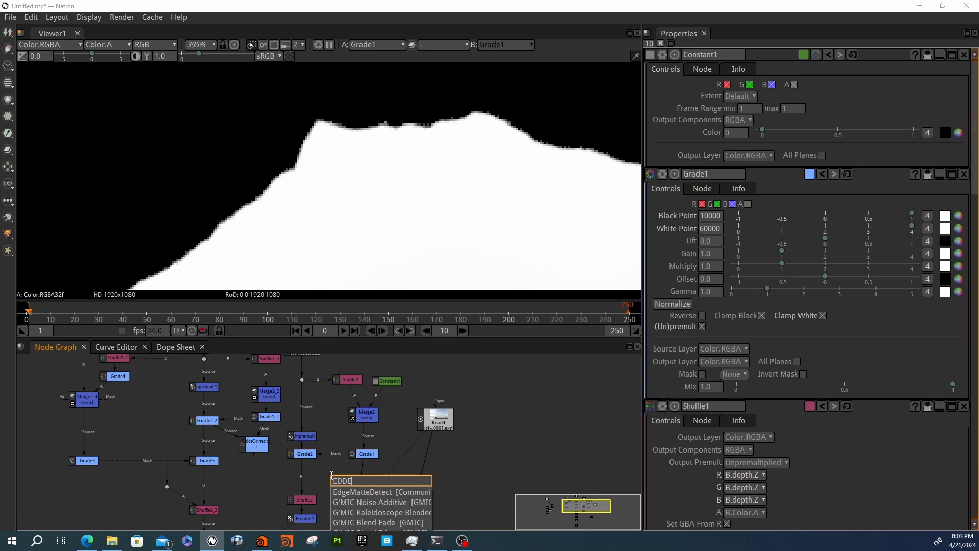
type("X'")
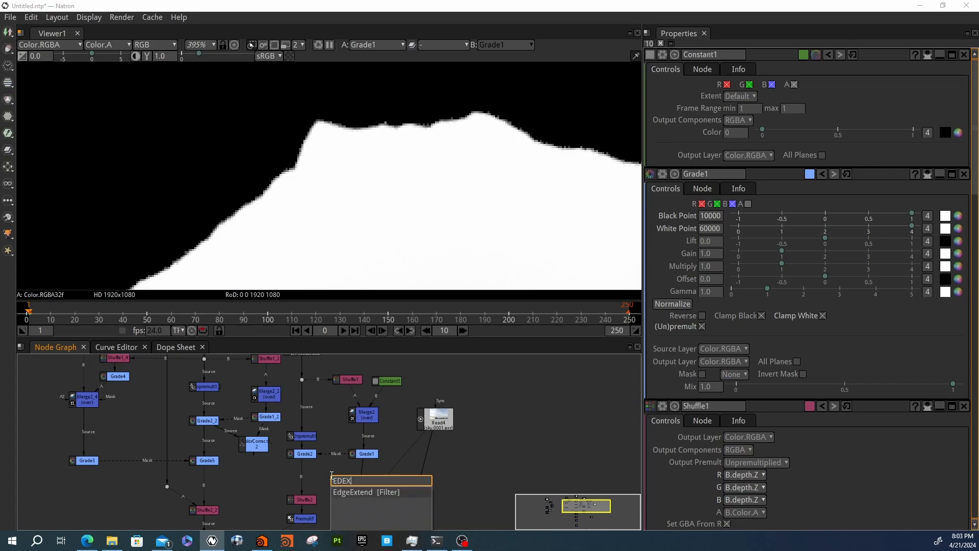
key("Return")
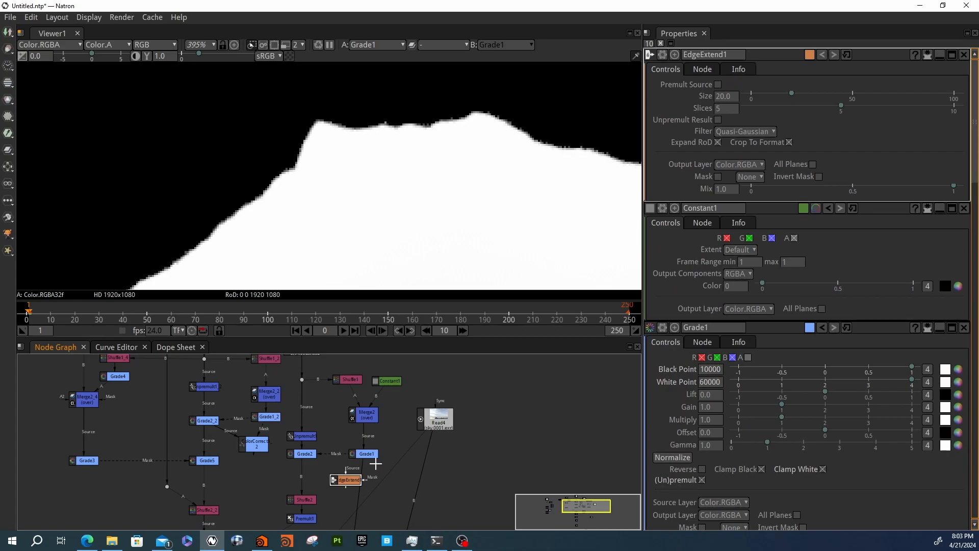
left_click_drag(348, 469, 364, 455)
key("1")
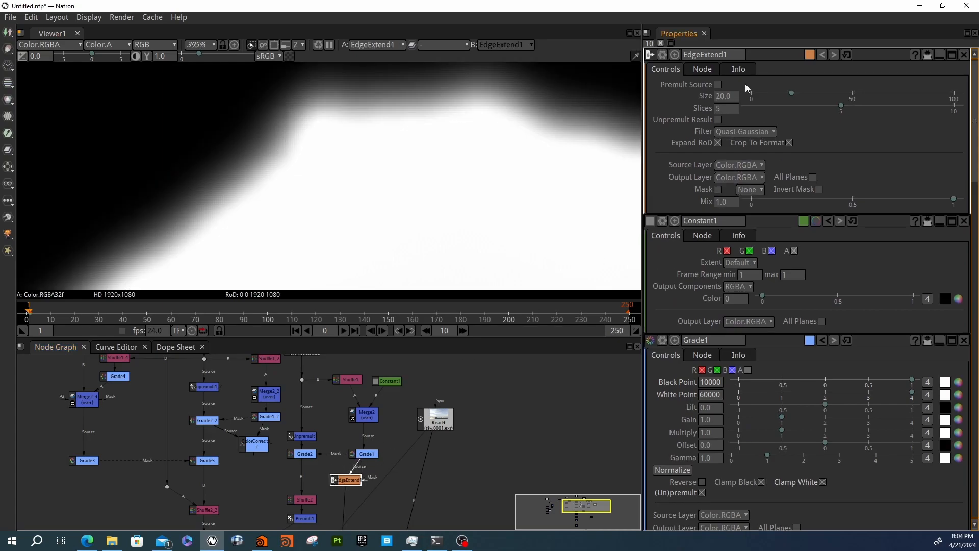
Set EdgeExtend1 to 10 slices and a size of 2.
left_click(767, 97)
left_click_drag(768, 98, 757, 99)
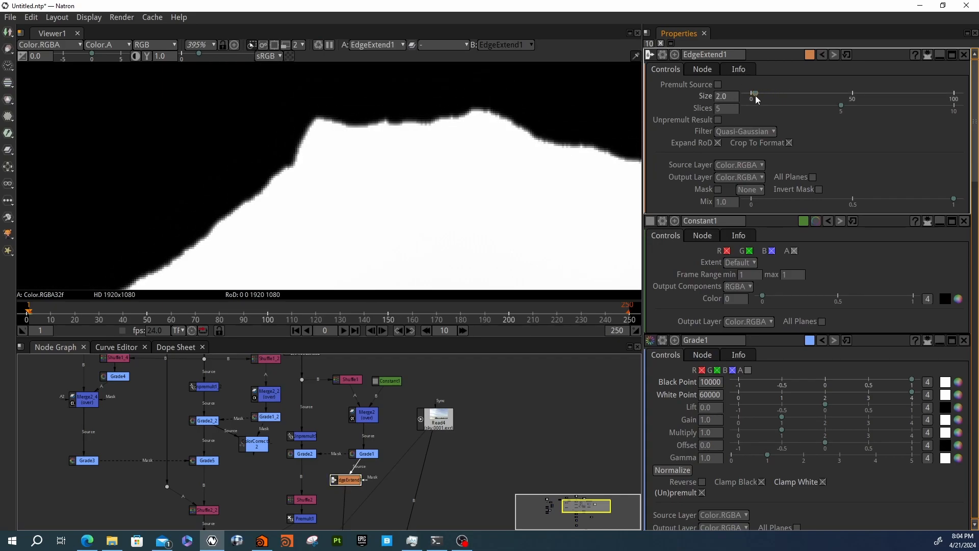
left_click_drag(839, 106, 961, 116)
left_click(723, 97)
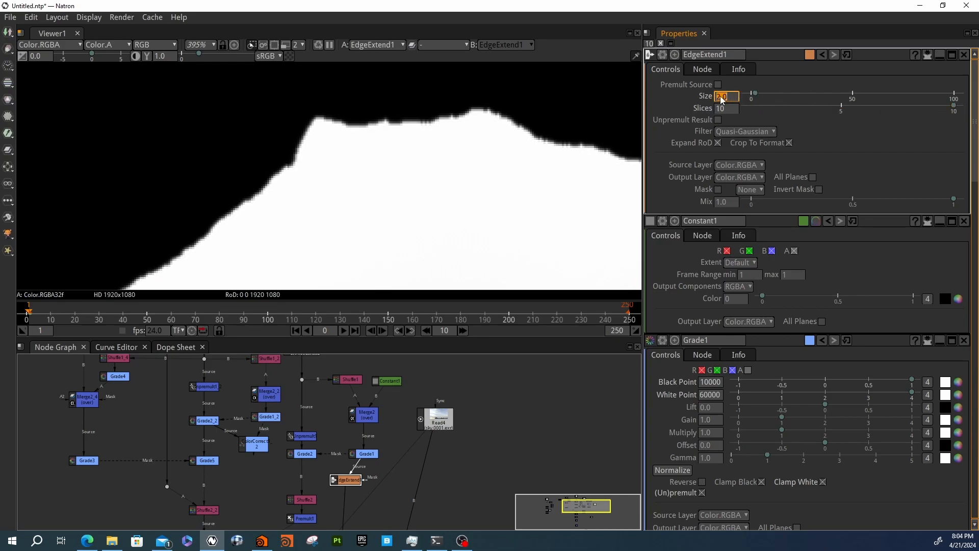
type("1")
key("Return")
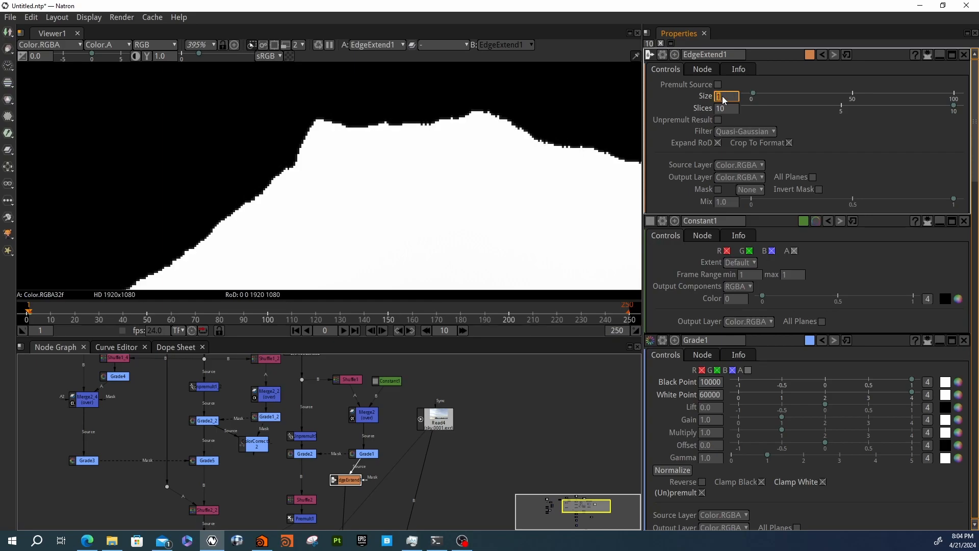
type("2")
key("Return")
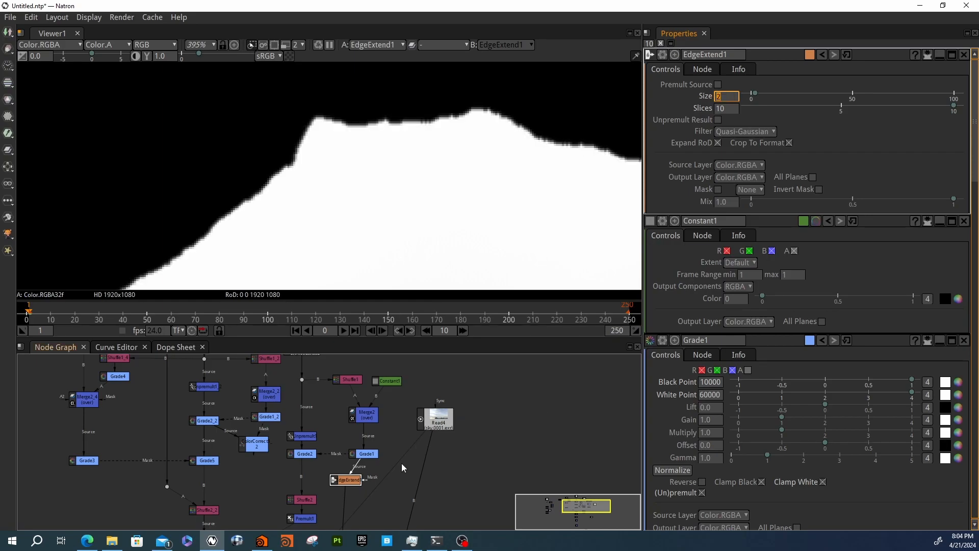
View the Grade2 output and reconnect its mask input from Grade1 to EdgeExtend1, placed directly below Grade1.
middle_click_drag(402, 468, 423, 417)
left_click_drag(368, 432, 387, 429)
left_click(331, 404)
key("1")
scroll(342, 192, "down", 7)
middle_click_drag(342, 192, 368, 112)
scroll(349, 411, "up", 3)
left_click_drag(368, 399, 387, 427)
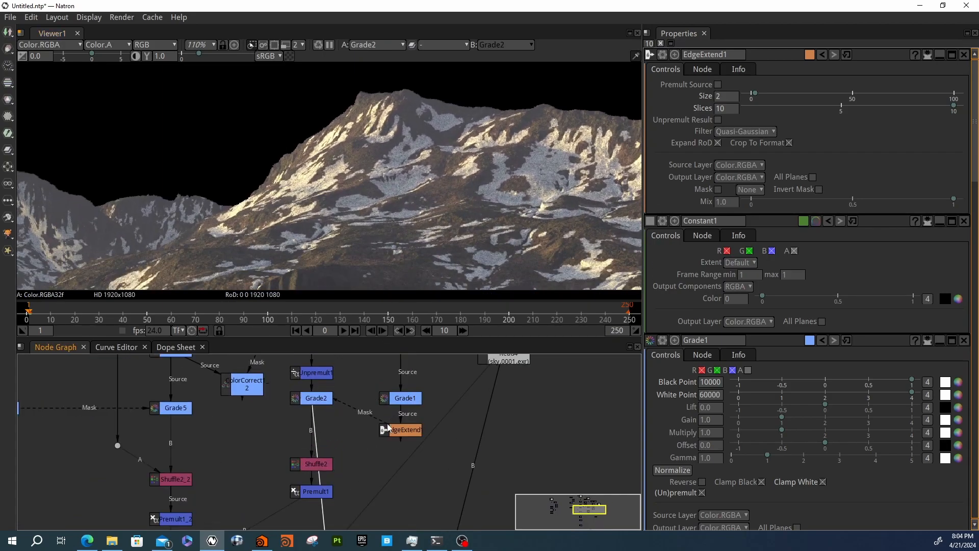
Examine the mountain ridge edges in the Grade2 output at close range, toggling EdgeExtend1 for comparison.
scroll(377, 128, "up", 10)
scroll(342, 187, "down", 5)
middle_click_drag(342, 187, 479, 146)
middle_click_drag(420, 194, 529, 121)
middle_click_drag(438, 213, 531, 111)
middle_click_drag(415, 174, 459, 127)
middle_click_drag(392, 193, 499, 114)
middle_click_drag(345, 191, 436, 153)
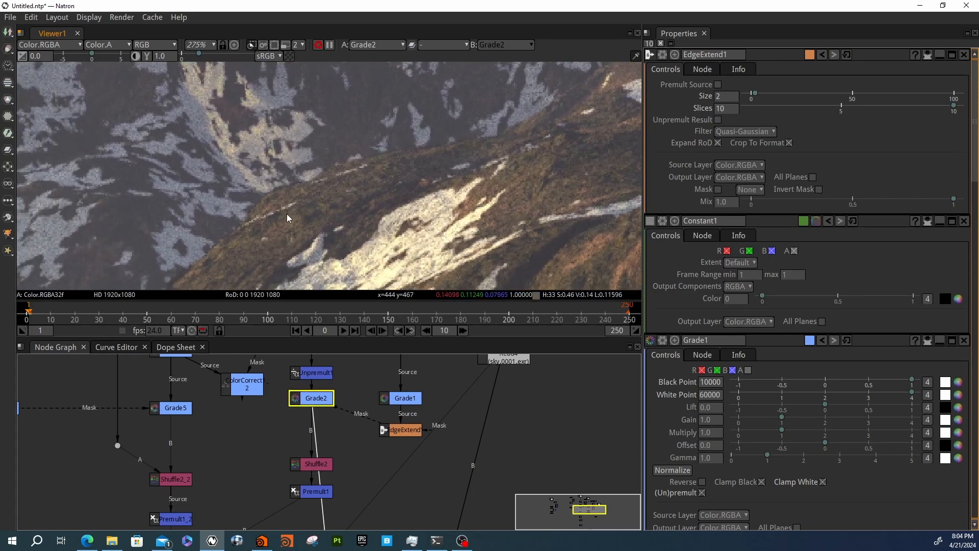
middle_click_drag(289, 215, 362, 145)
middle_click_drag(292, 196, 344, 151)
middle_click_drag(250, 195, 301, 152)
middle_click_drag(221, 212, 273, 169)
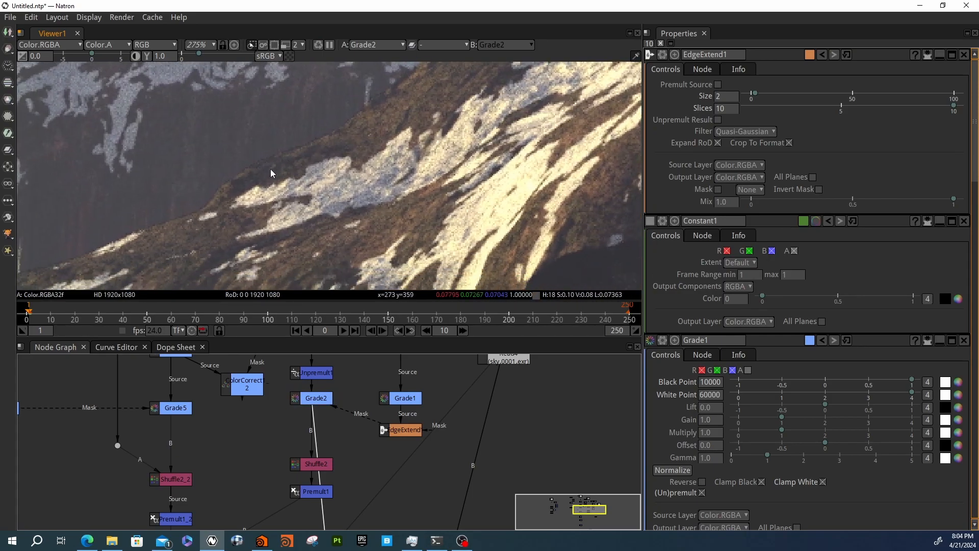
left_click(402, 433)
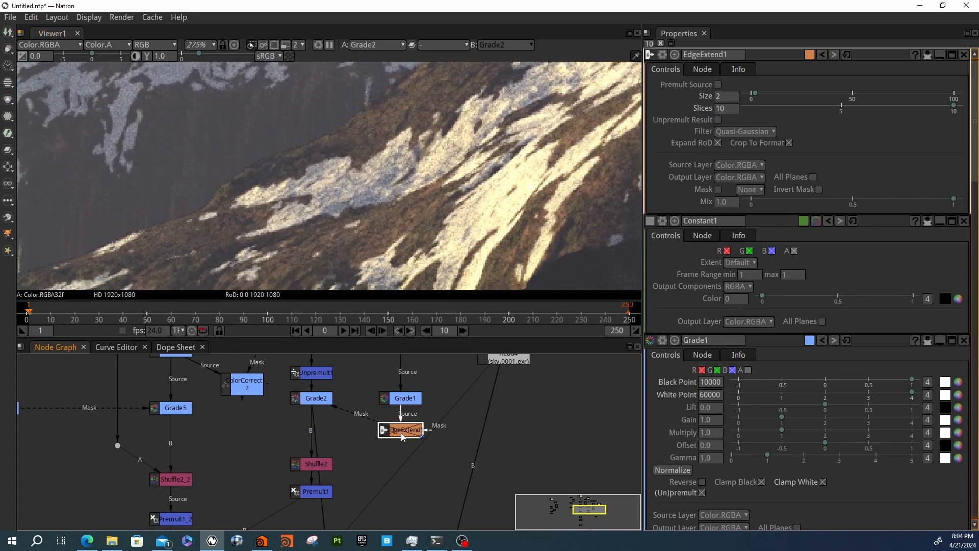
key("d")
View the final Merge3 composite and place Viewer1 directly below Merge3 in the node graph.
middle_click_drag(361, 469, 398, 357)
scroll(376, 432, "down", 5)
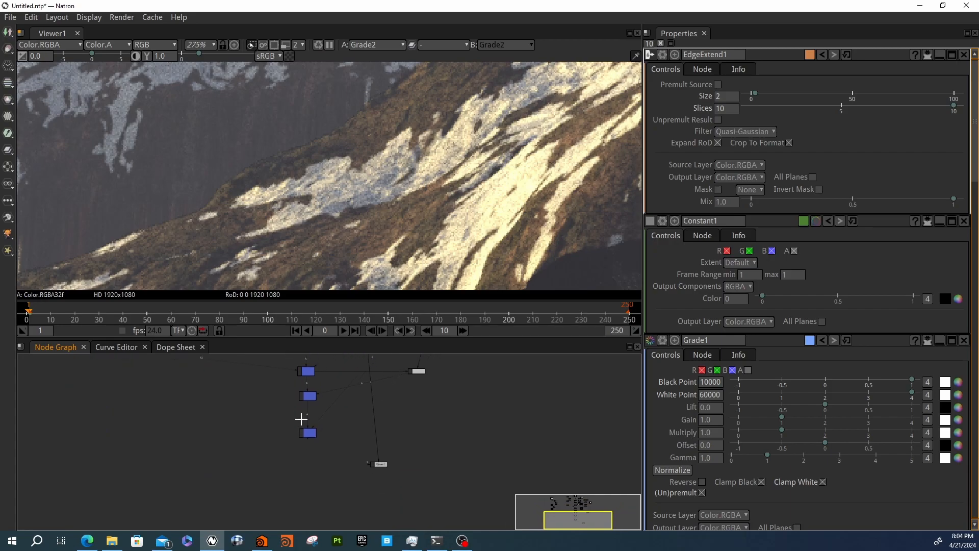
scroll(307, 434, "up", 3)
left_click(314, 434)
key("1")
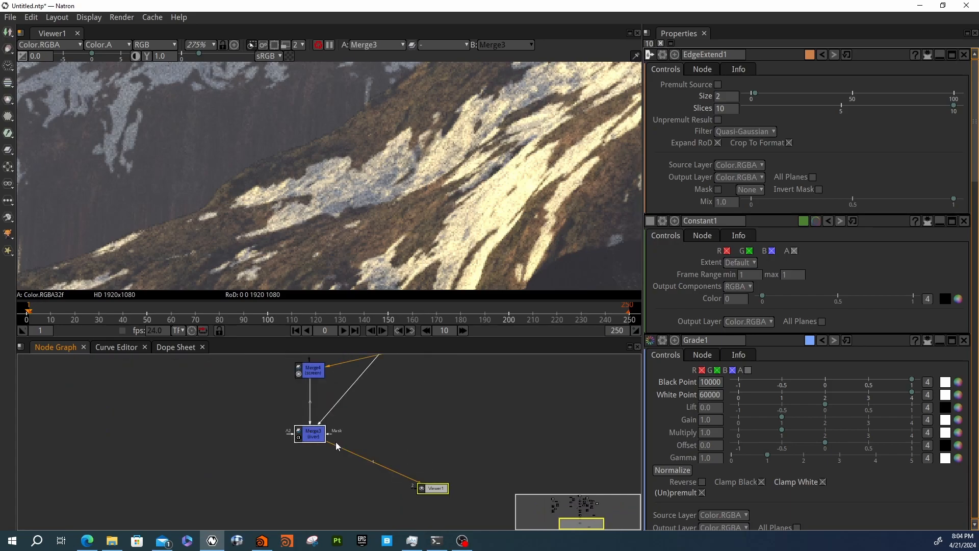
left_click_drag(433, 490, 307, 481)
Examine the mountain edges in the Merge3 composite at close range and across the whole frame.
scroll(350, 177, "down", 12)
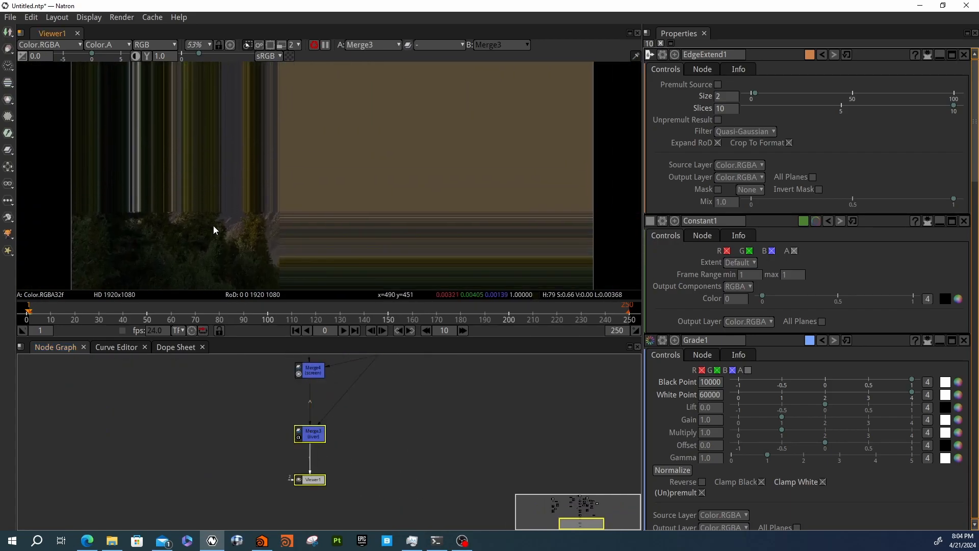
scroll(305, 205, "up", 11)
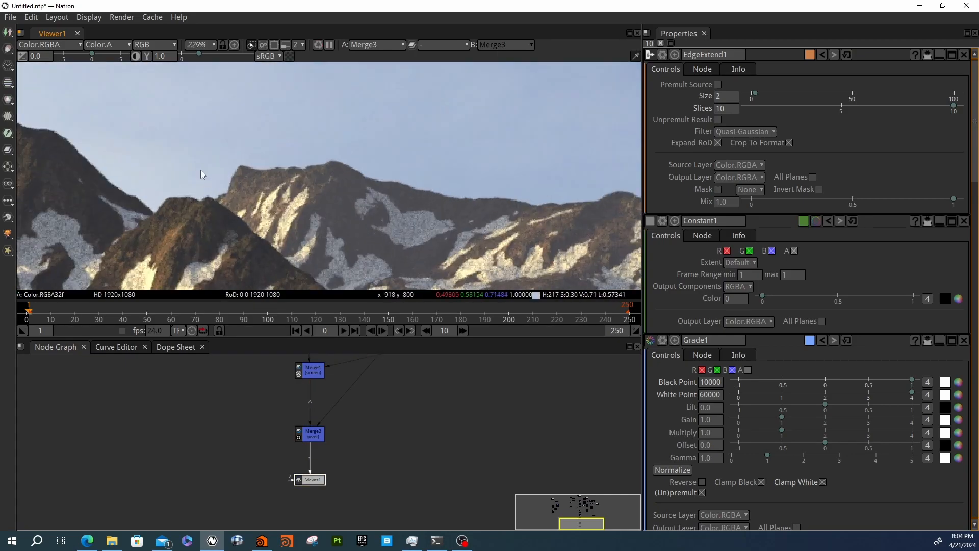
middle_click_drag(199, 169, 378, 154)
middle_click_drag(257, 141, 452, 163)
scroll(323, 198, "up", 3)
scroll(324, 198, "up", 2)
middle_click_drag(194, 229, 439, 130)
scroll(442, 130, "down", 9)
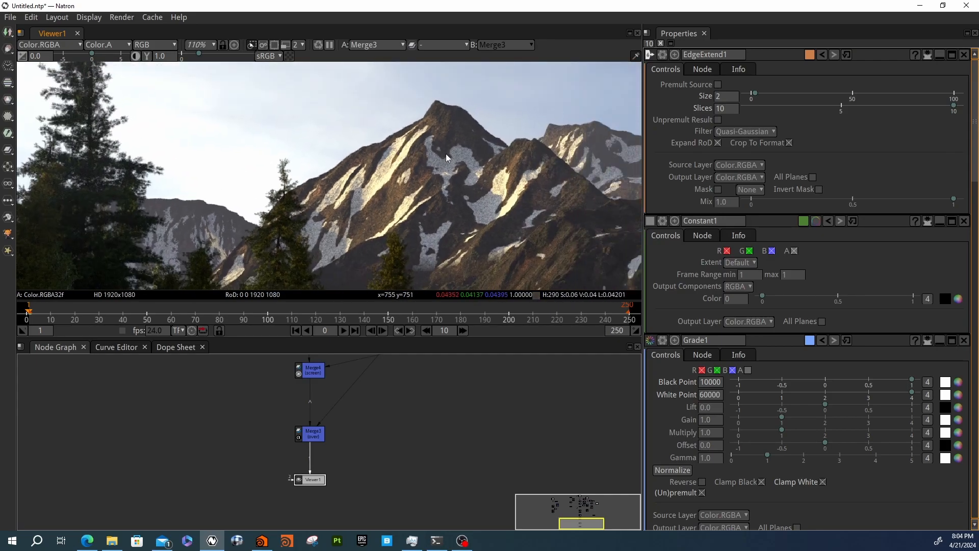
middle_click_drag(441, 154, 390, 179)
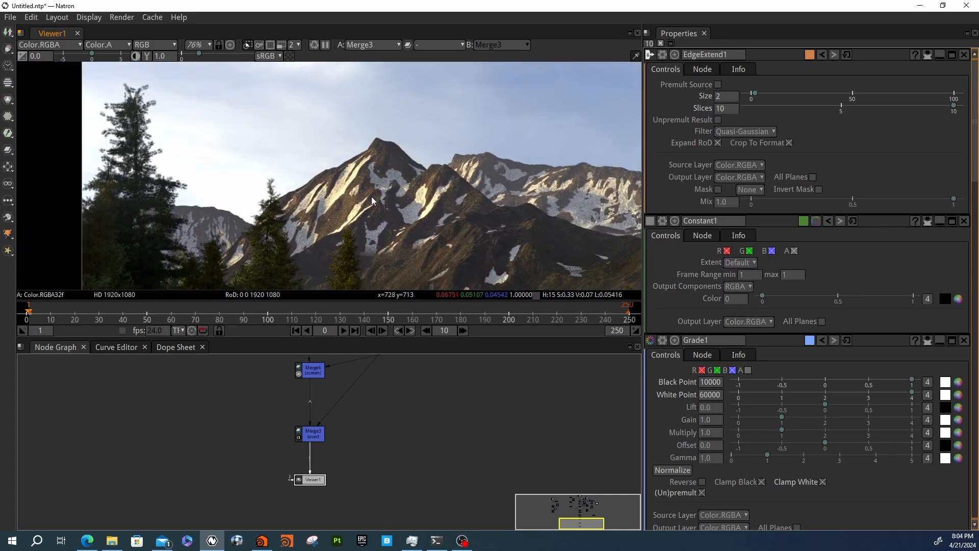
scroll(352, 161, "down", 5)
scroll(321, 177, "down", 4)
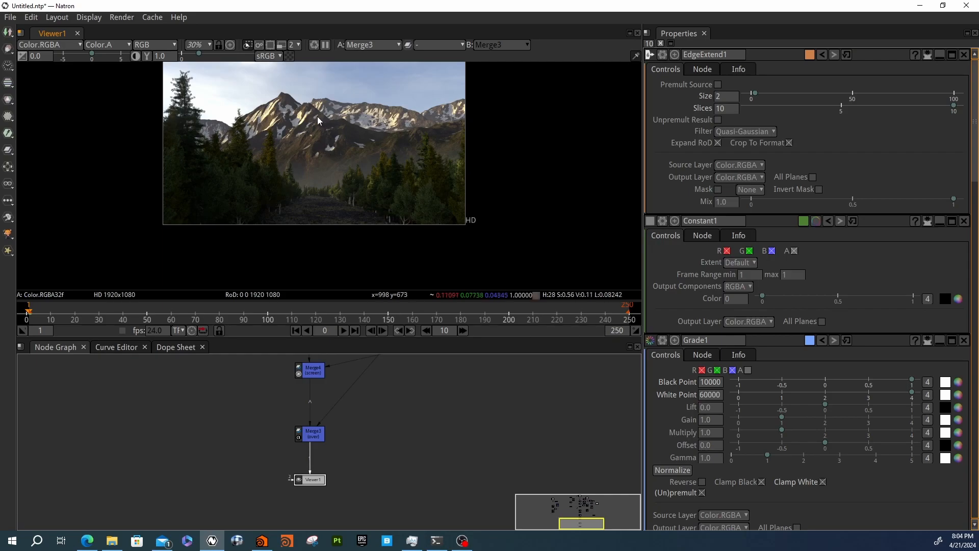
middle_click_drag(318, 117, 326, 139)
Move Viewer1 further below Merge3 in the node graph.
scroll(402, 374, "down", 4)
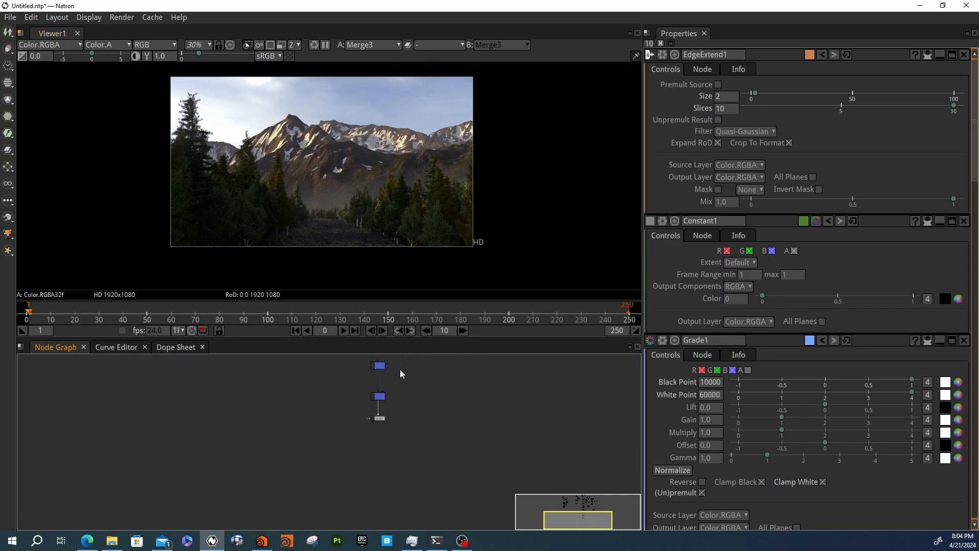
left_click_drag(380, 418, 377, 472)
middle_click_drag(404, 405, 402, 501)
middle_click_drag(304, 435, 320, 482)
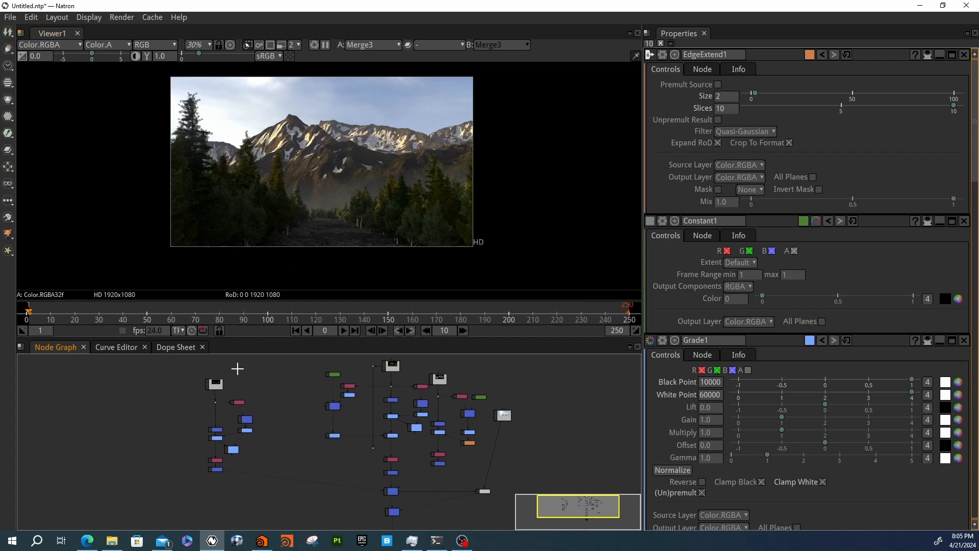
View Read2 and compare its render layers, including combineddiffuse.RGB, combinedemission.RGB and combinedvolume.RGB, returning to combineddiffuse.RGB.
scroll(224, 380, "up", 5)
left_click(253, 398)
key("1")
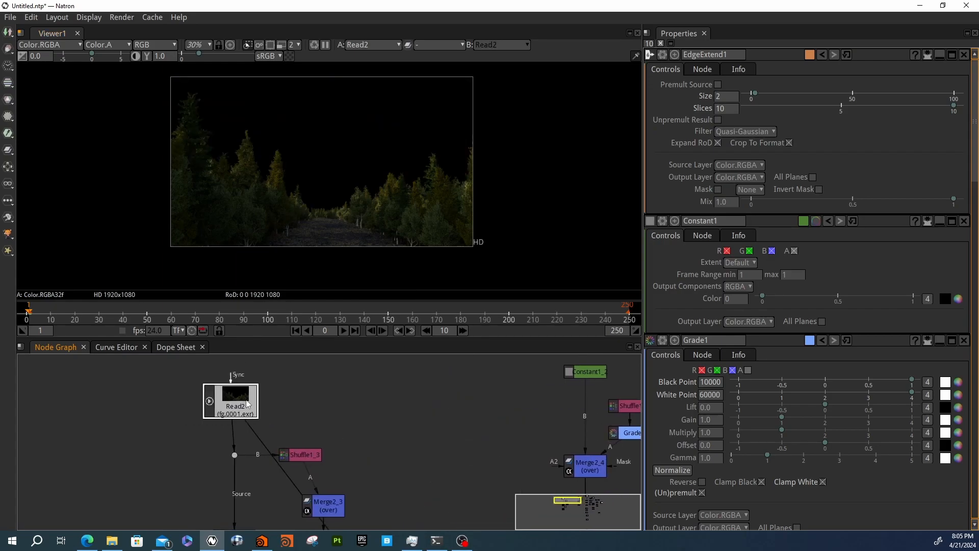
left_click(43, 45)
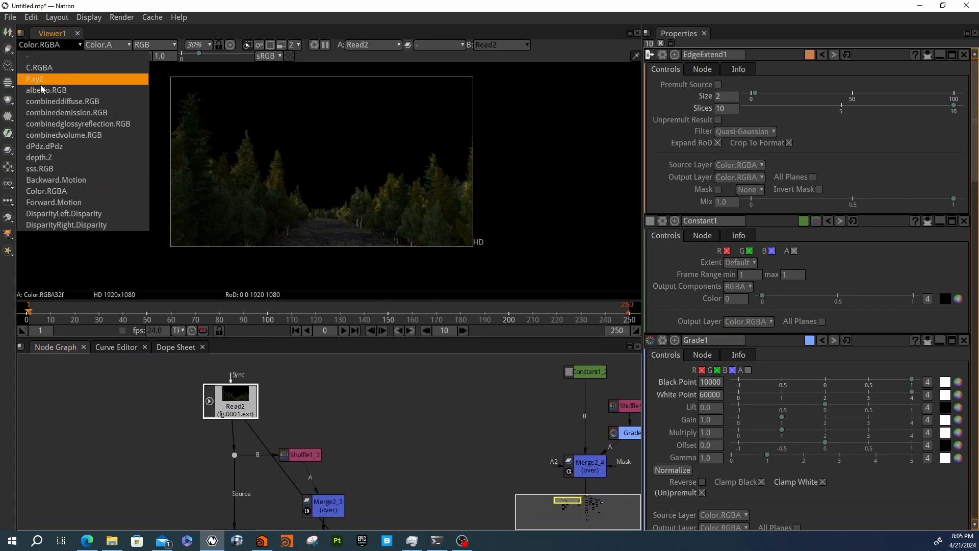
left_click(40, 98)
left_click(42, 45)
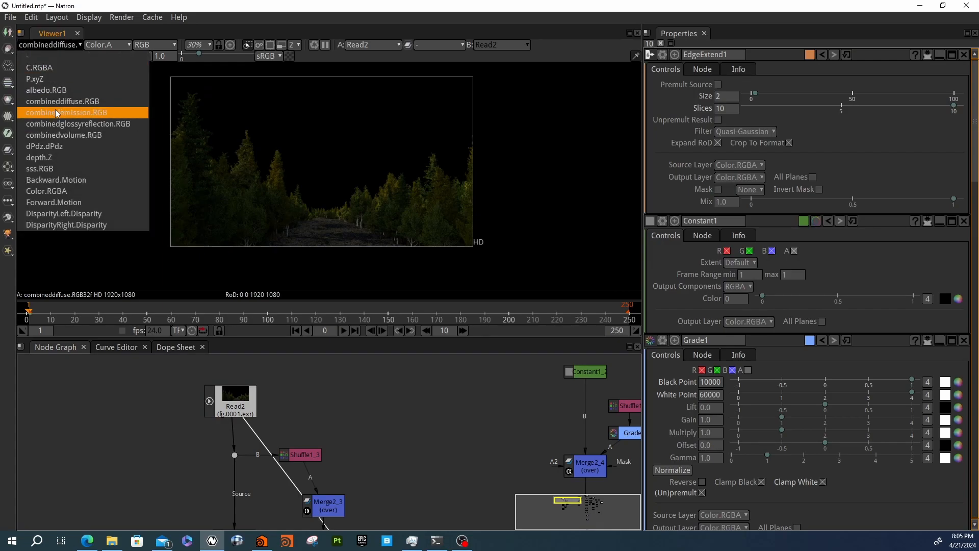
left_click(56, 112)
left_click(50, 45)
left_click(53, 130)
left_click(49, 45)
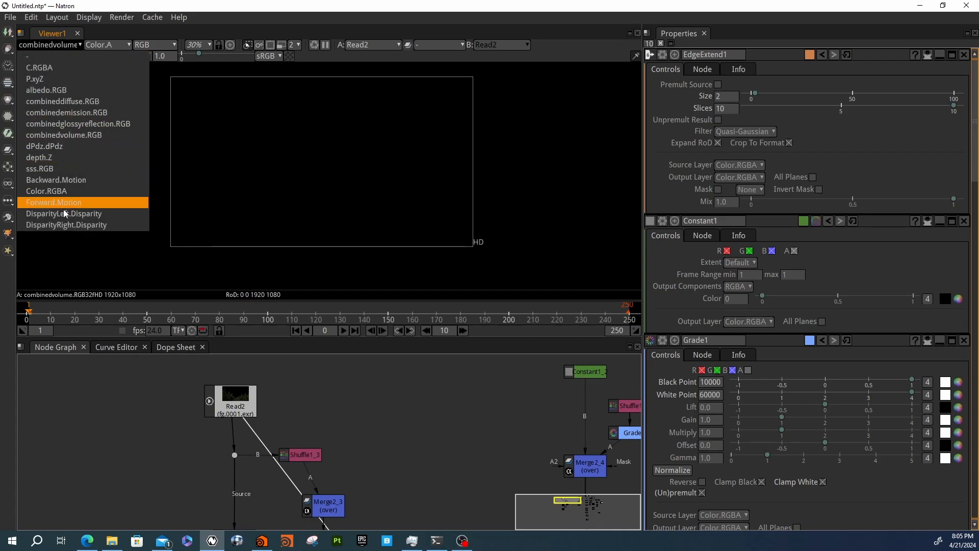
left_click(56, 102)
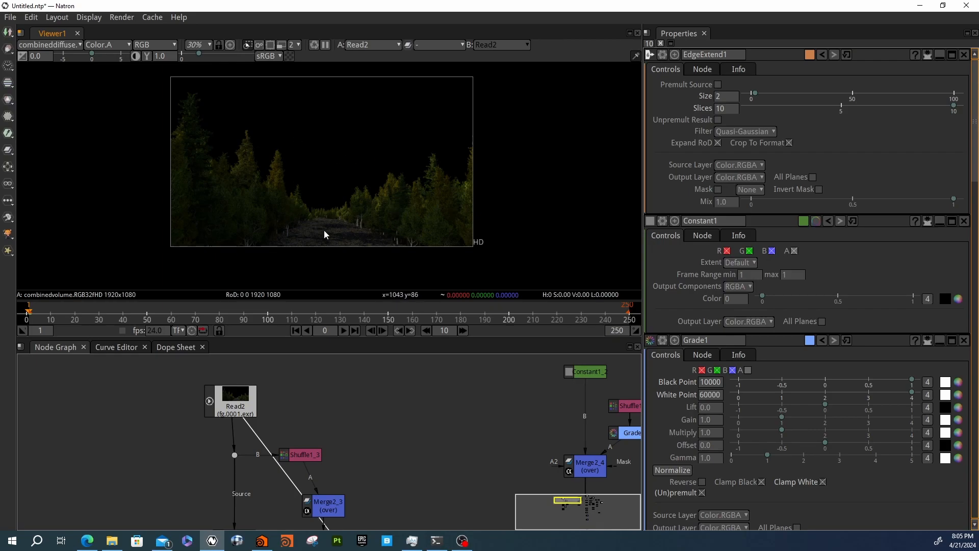
Examine the trees and ground in Read2's combineddiffuse layer at close range and across the frame.
scroll(370, 231, "up", 5)
scroll(377, 199, "up", 3)
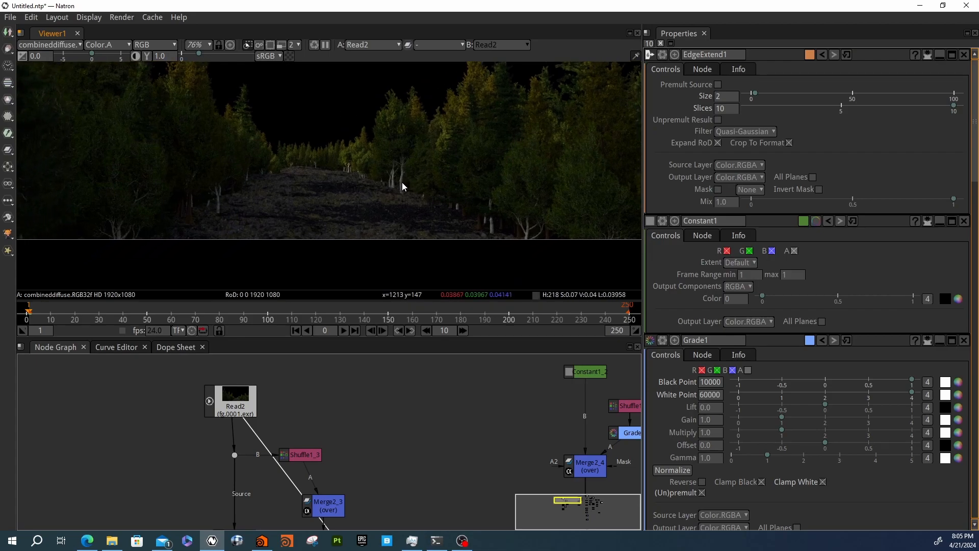
scroll(187, 205, "up", 1)
scroll(231, 204, "down", 2)
middle_click_drag(408, 188, 347, 203)
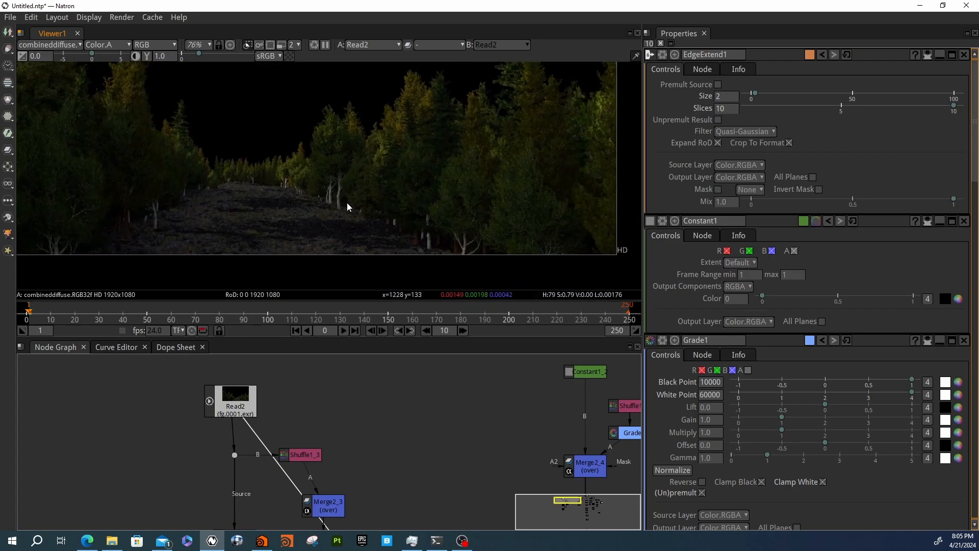
scroll(430, 184, "down", 4)
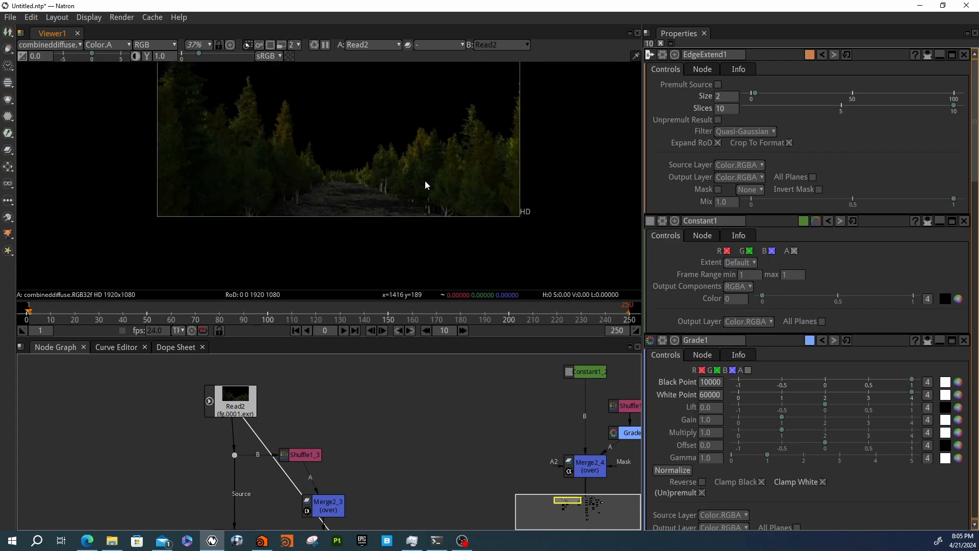
Add a ColorCorrect node fed by Grade2_3 and place it on the opposite side of the existing ColorCorrect node.
left_click(234, 399)
middle_click_drag(234, 399, 227, 421)
left_click_drag(227, 421, 232, 407)
middle_click_drag(321, 419, 320, 414)
middle_click_drag(346, 497, 345, 431)
scroll(356, 437, "down", 4)
middle_click_drag(334, 477, 341, 409)
scroll(289, 426, "up", 3)
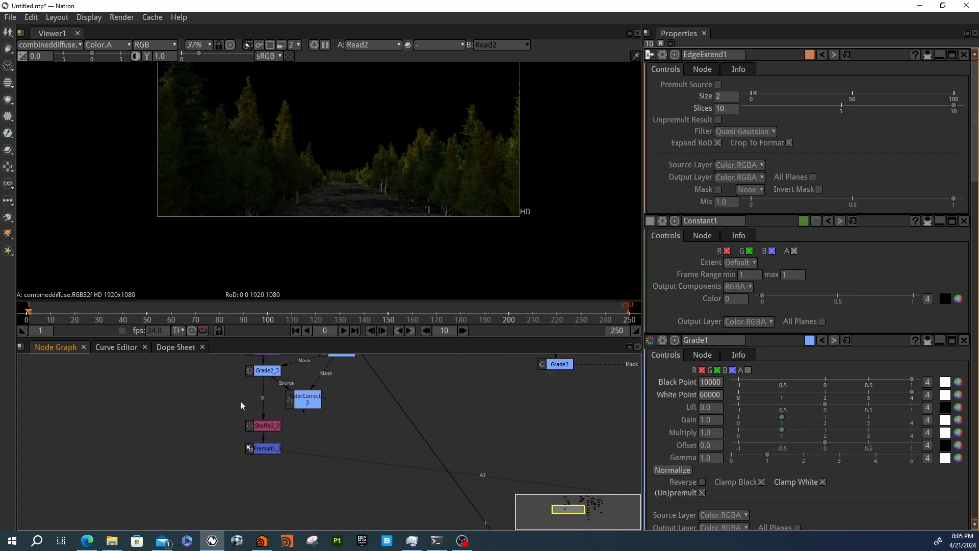
key("c")
left_click_drag(240, 402, 220, 403)
key("ctrl+z")
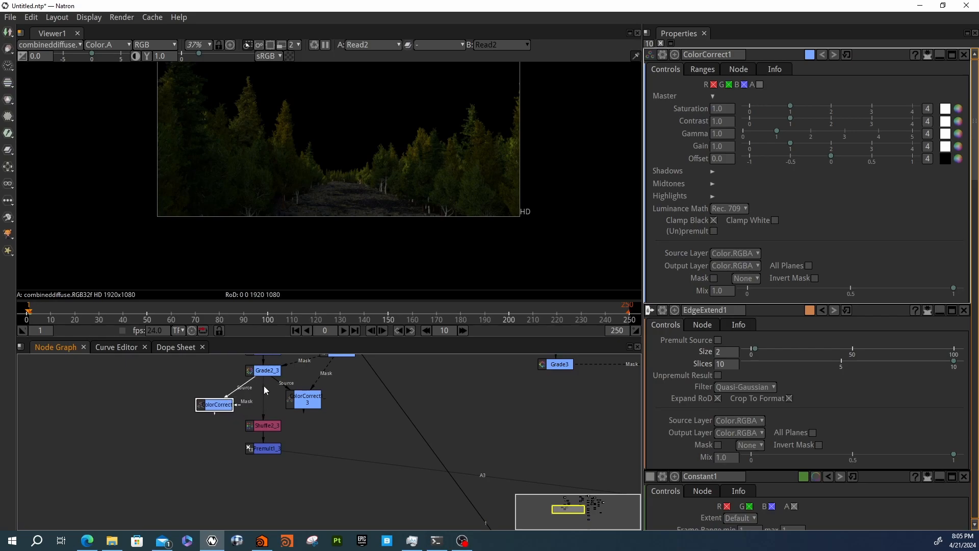
Reconnect the B input of Shuffle2_3 to the new ColorCorrect1 node and align that node just above it.
left_click(267, 427)
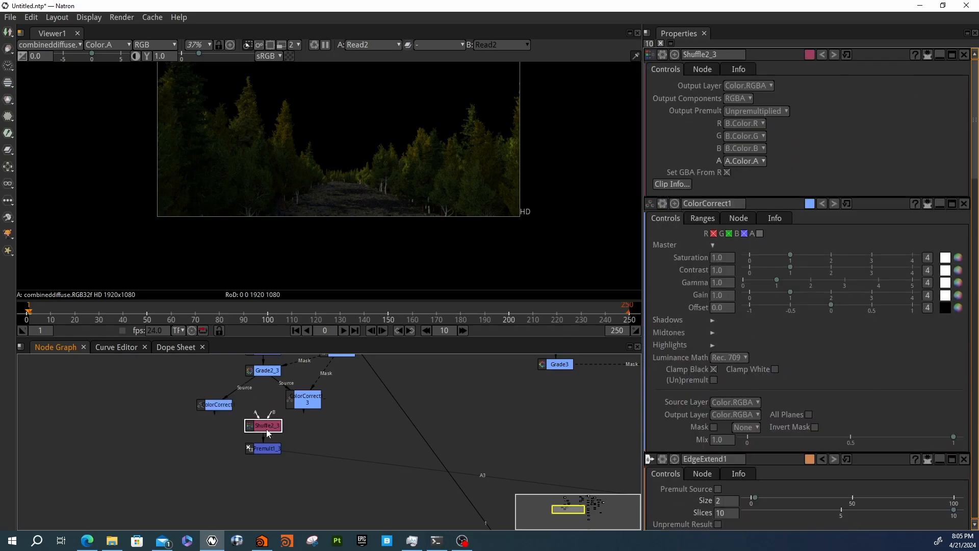
left_click_drag(271, 413, 269, 373)
mouse_move(215, 404)
left_mouse_down()
mouse_move(265, 390)
mouse_move(211, 400)
left_mouse_up()
left_click(257, 429)
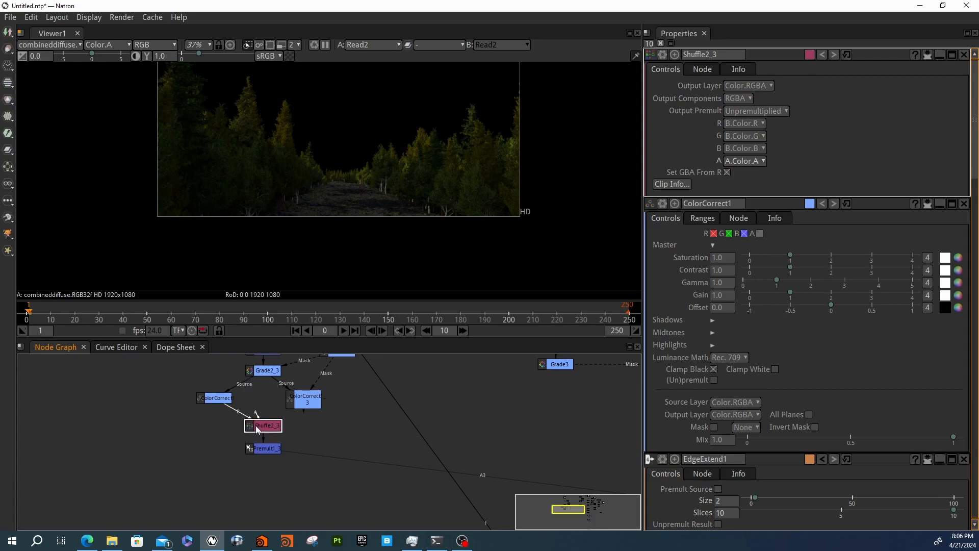
Add a Dot node beside Read2 and connect it to Read2's output.
middle_click_drag(315, 419, 286, 456)
scroll(287, 456, "down", 8)
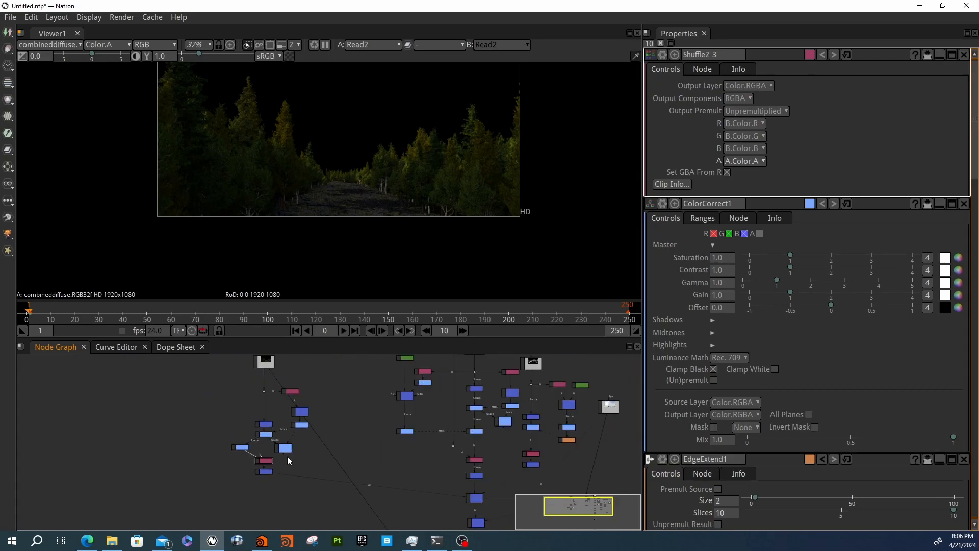
scroll(236, 411, "up", 5)
middle_click_drag(222, 437, 286, 389)
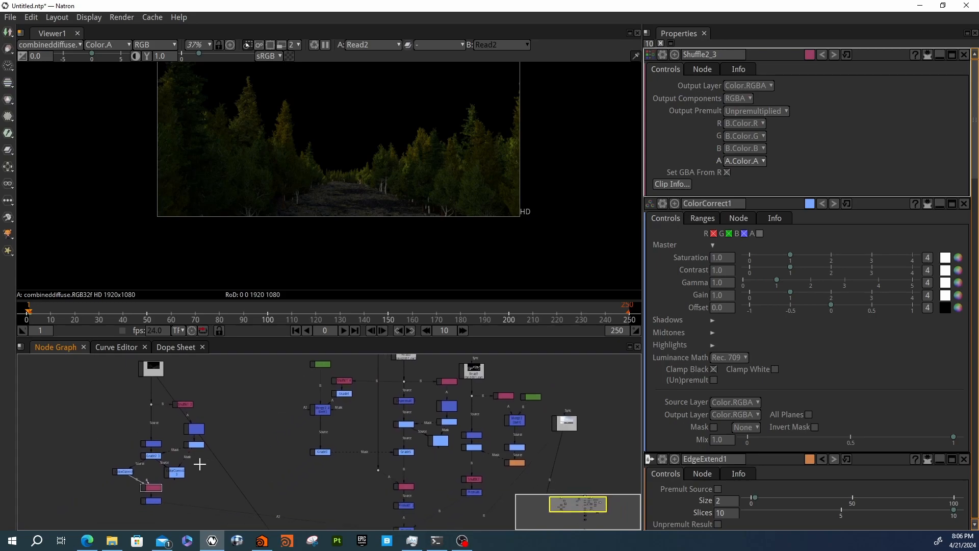
middle_click_drag(128, 382, 162, 386)
scroll(163, 386, "up", 3)
middle_click_drag(174, 422, 197, 422)
middle_click_drag(136, 386, 168, 425)
left_click(173, 424)
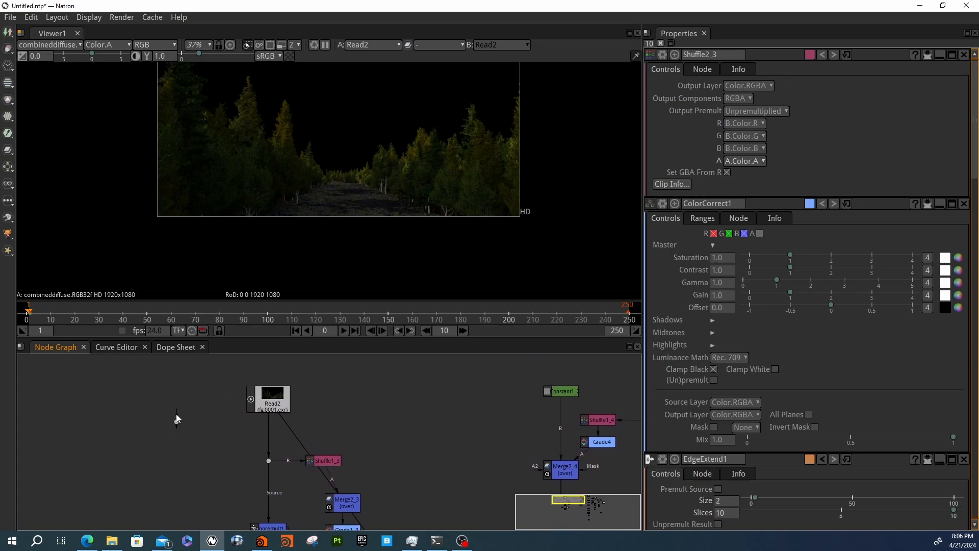
left_click_drag(255, 397, 255, 398)
left_click_drag(177, 423, 177, 399)
middle_click_drag(173, 444, 207, 389)
scroll(207, 388, "down", 5)
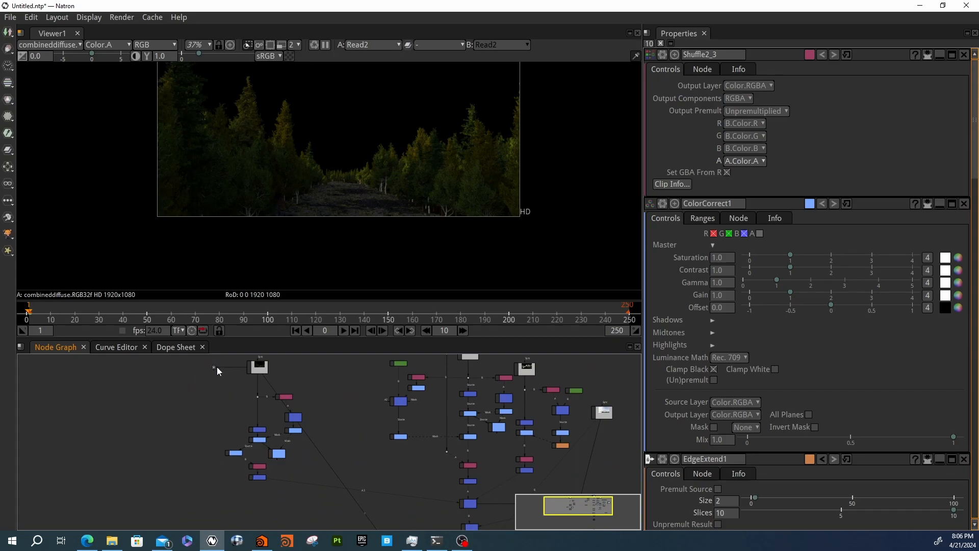
Move the new Dot down level with Shuffle2_3 and connect the A input of Shuffle2_3 to it.
left_click_drag(213, 374, 213, 452)
scroll(233, 470, "up", 4)
left_click(284, 464)
left_click_drag(283, 445, 194, 465)
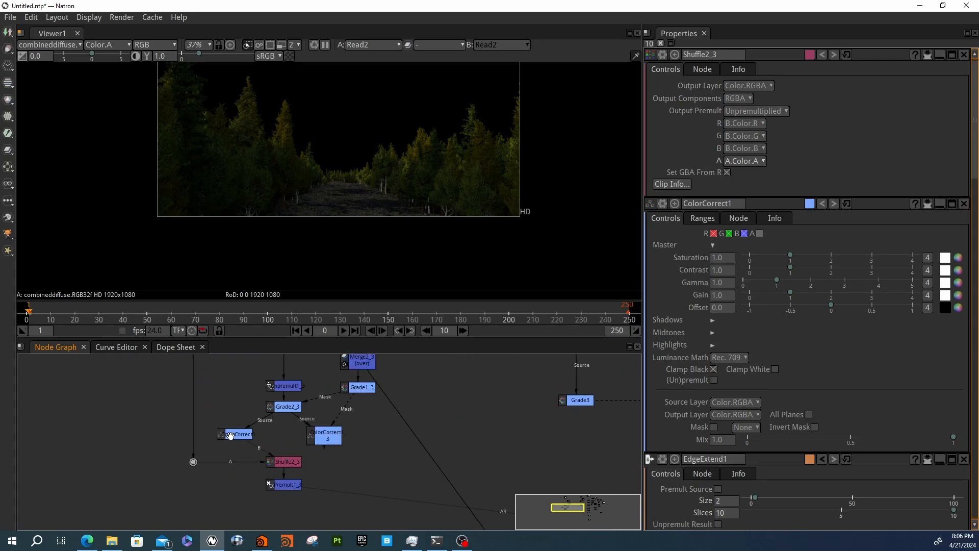
Line up ColorCorrect1 between Grade2_3 and Shuffle2_3, and delete the old unused ColorCorrect node beside it.
left_click_drag(230, 435, 273, 437)
left_click(320, 441)
key("Delete")
middle_click_drag(326, 451, 227, 405)
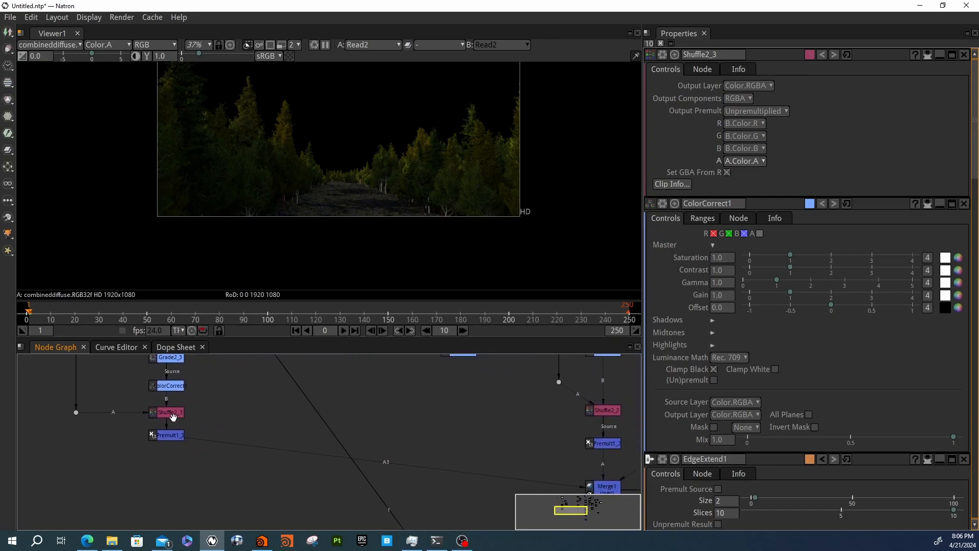
View the output of Premult1_3 in Viewer1.
scroll(224, 408, "down", 2)
scroll(232, 416, "down", 2)
left_click(203, 434)
key("1")
scroll(202, 421, "up", 4)
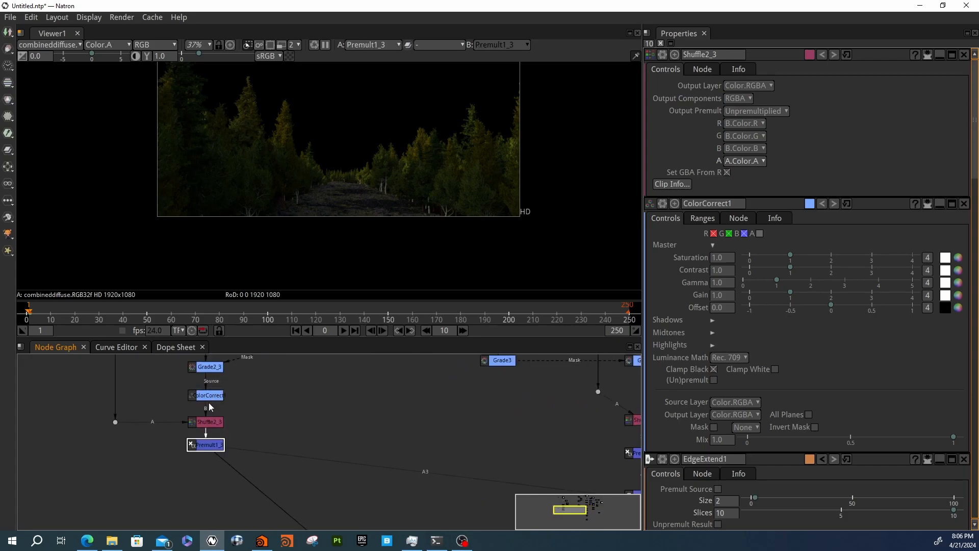
Raise the master gain of ColorCorrect1 to 2.910.
left_click(206, 395)
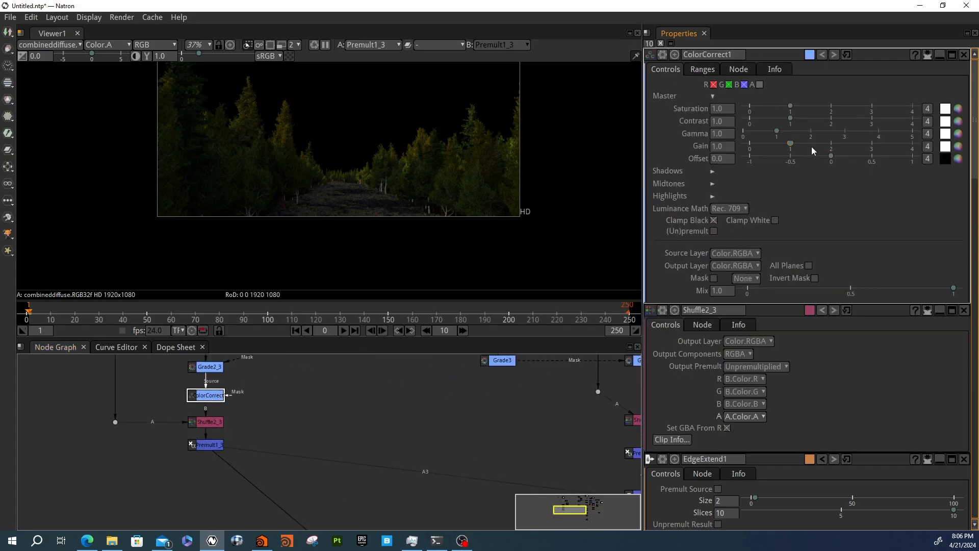
left_click_drag(795, 143, 868, 142)
mouse_move(208, 393)
left_mouse_down()
mouse_move(253, 394)
mouse_move(196, 394)
mouse_move(206, 394)
left_mouse_up()
left_click(202, 421)
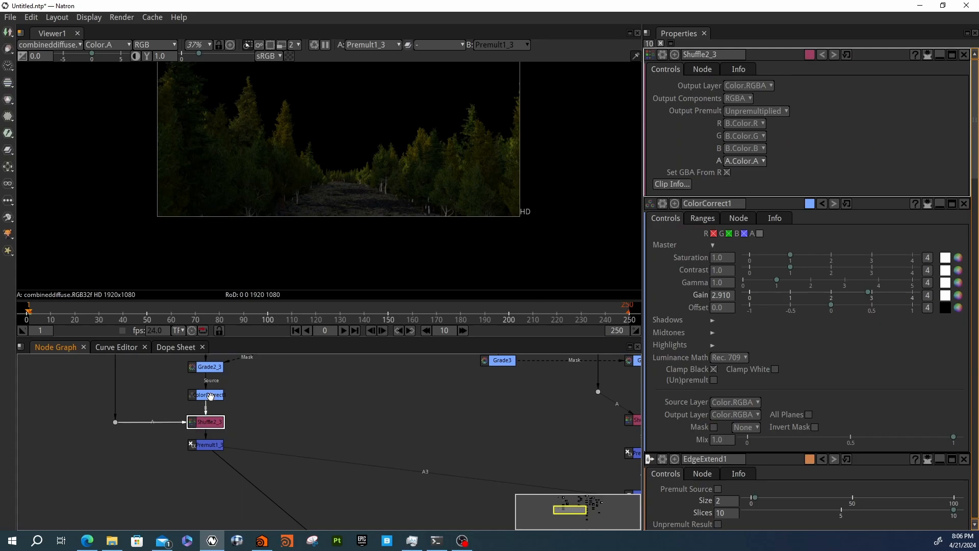
Compare the outputs of ColorCorrect1 and Grade2_3 in the viewer and inspect the nodes feeding them.
left_click(212, 395)
key("1")
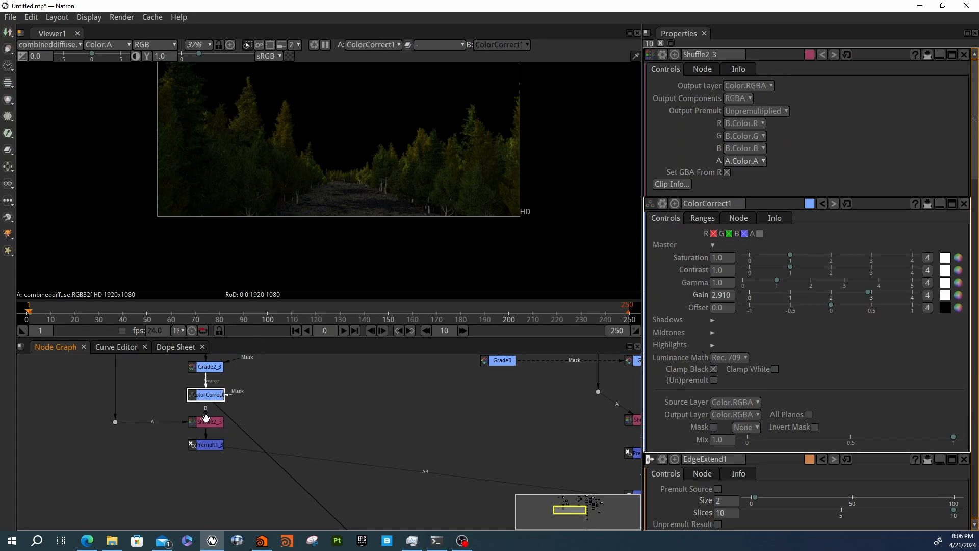
left_click(212, 369)
key("1")
left_click(210, 396)
key("1")
double_click(209, 400)
middle_click_drag(256, 387, 259, 440)
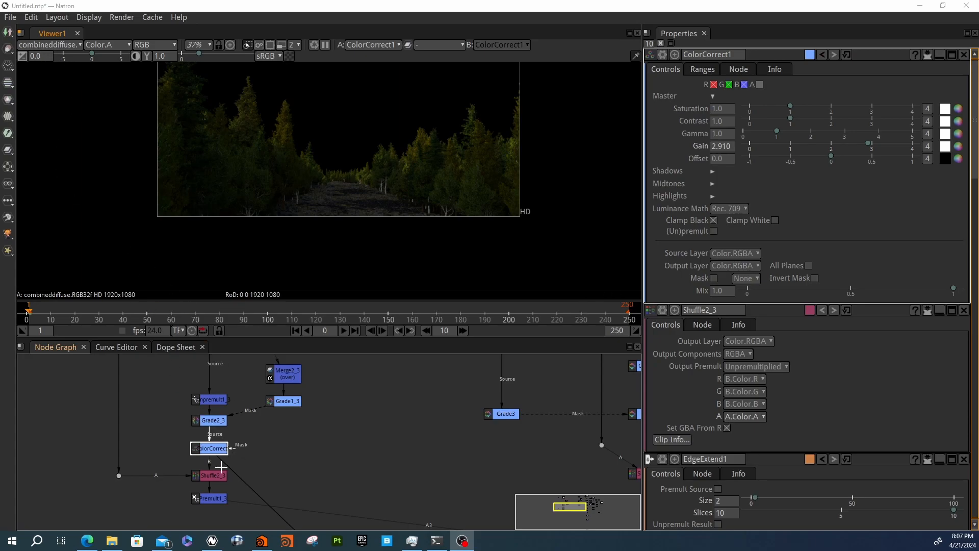
Display the C.RGBA layer in the viewer and try a ColorCorrect1 master gain of 2.130.
left_click(54, 44)
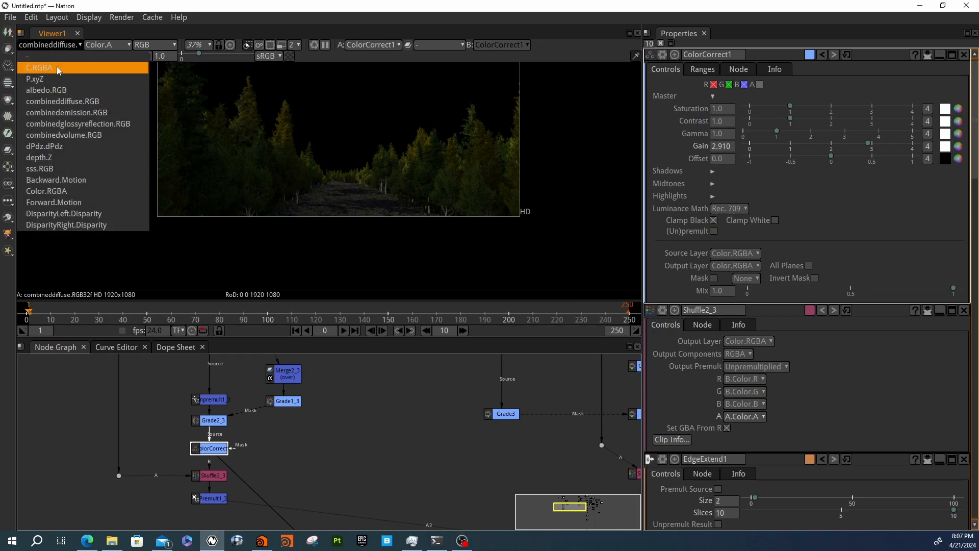
left_click(56, 66)
left_click_drag(868, 144, 837, 144)
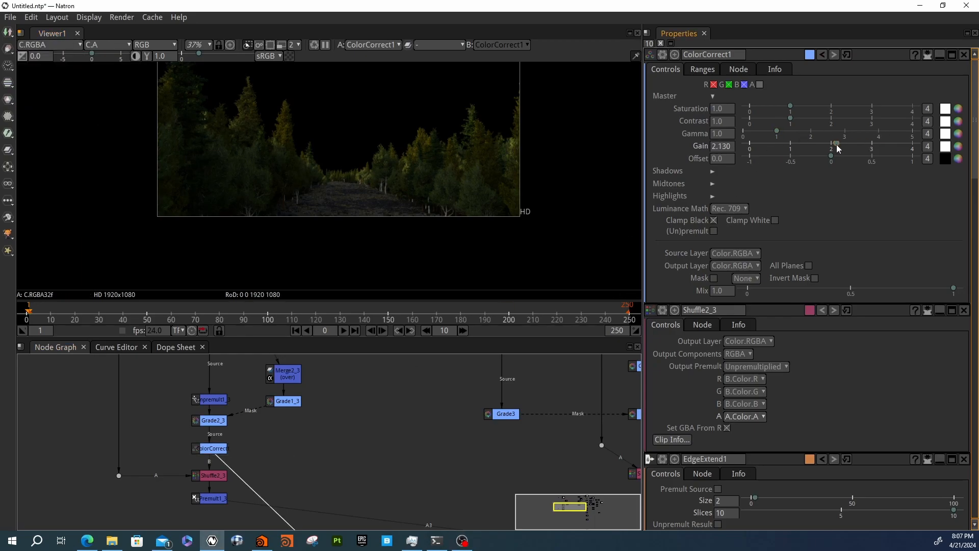
Switch the viewer to the Color.RGBA layer and raise ColorCorrect1's master gain to 3.40.
left_click(68, 40)
left_click(57, 57)
left_click(57, 46)
left_click(48, 69)
left_click(212, 453)
left_click_drag(837, 144, 888, 147)
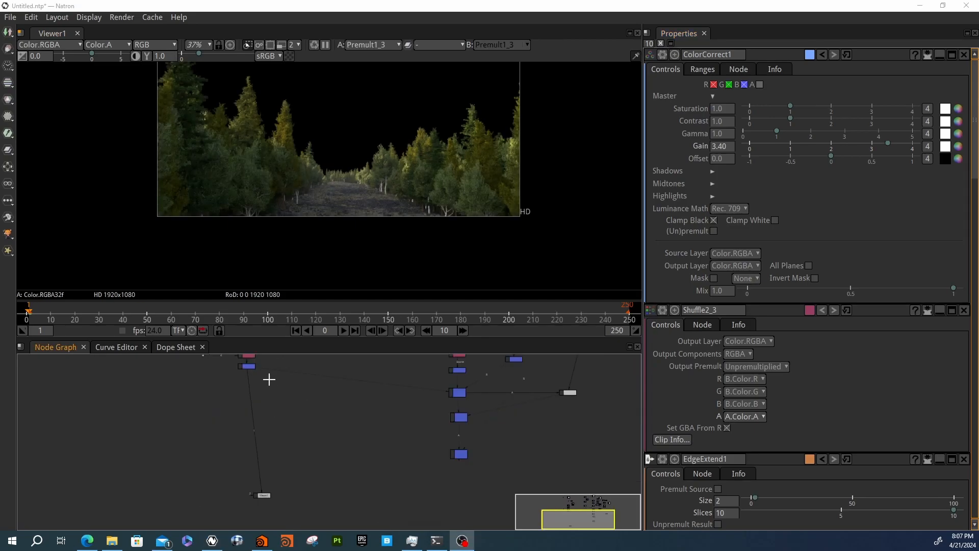
Detach and reattach Viewer1 to Premult1_3, and lower ColorCorrect1's master gain to 3.0.
middle_click_drag(284, 384, 268, 410)
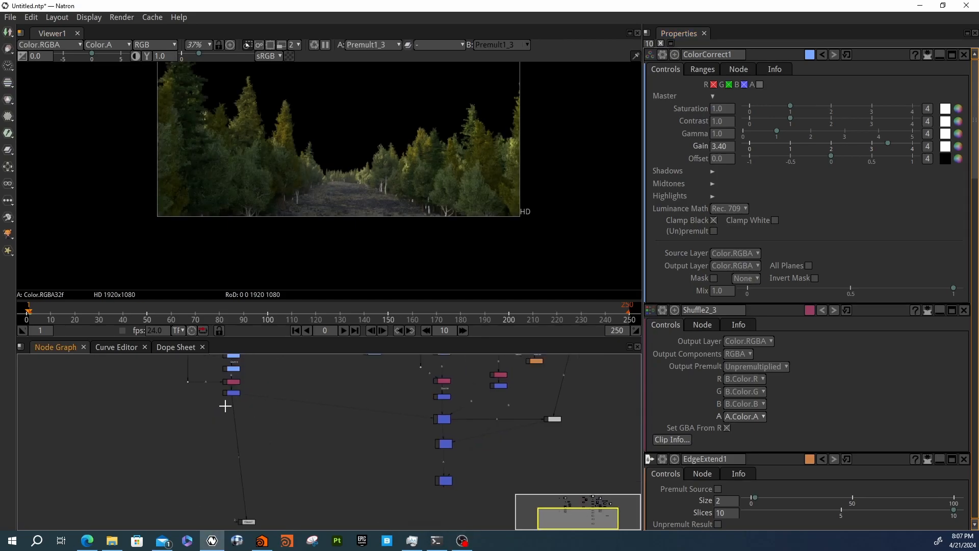
left_click(233, 402)
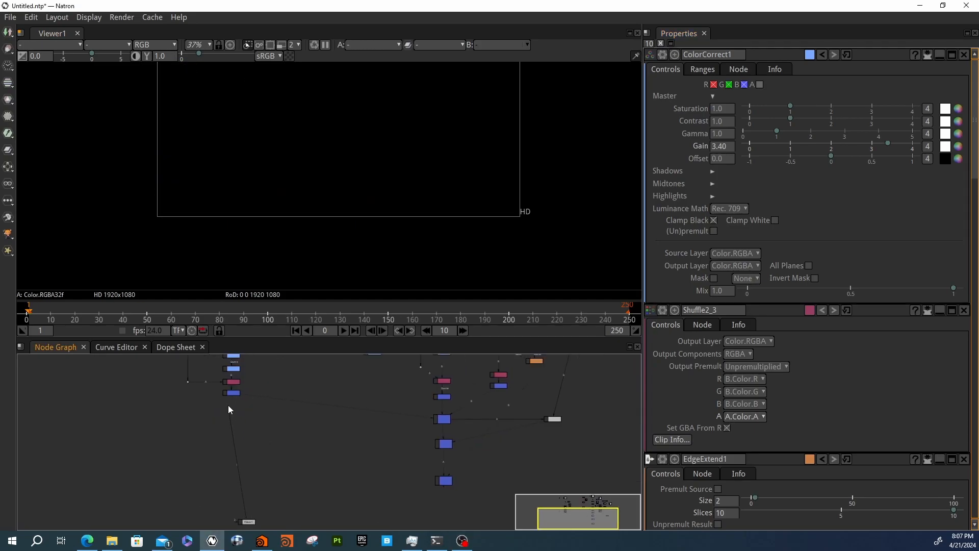
left_click_drag(228, 405, 231, 394)
left_click(865, 146)
mouse_move(865, 147)
left_mouse_down()
mouse_move(775, 143)
mouse_move(870, 143)
left_mouse_up()
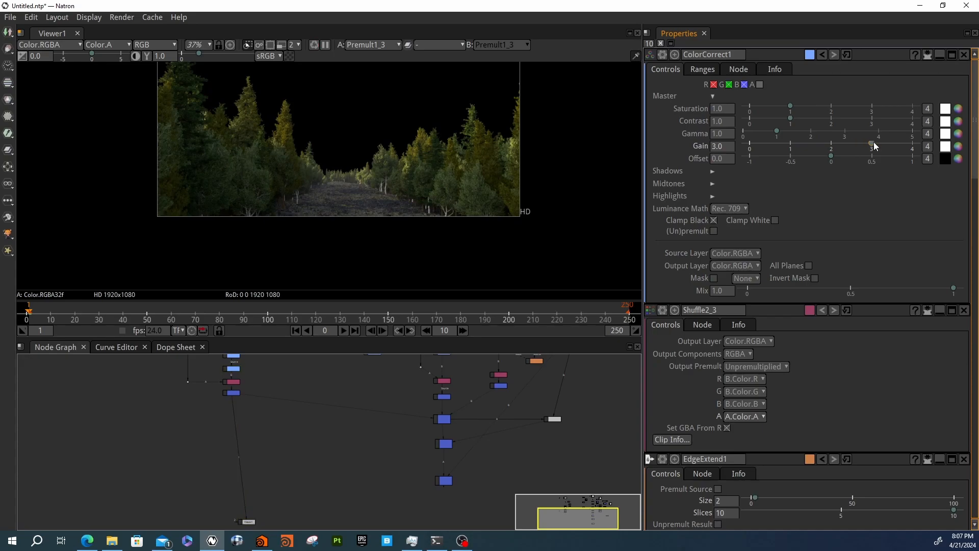
Connect Viewer1 to Merge3 and place it directly below Merge3 in the node graph.
middle_click_drag(341, 415, 314, 375)
left_click_drag(402, 446, 412, 442)
left_click_drag(221, 482, 406, 476)
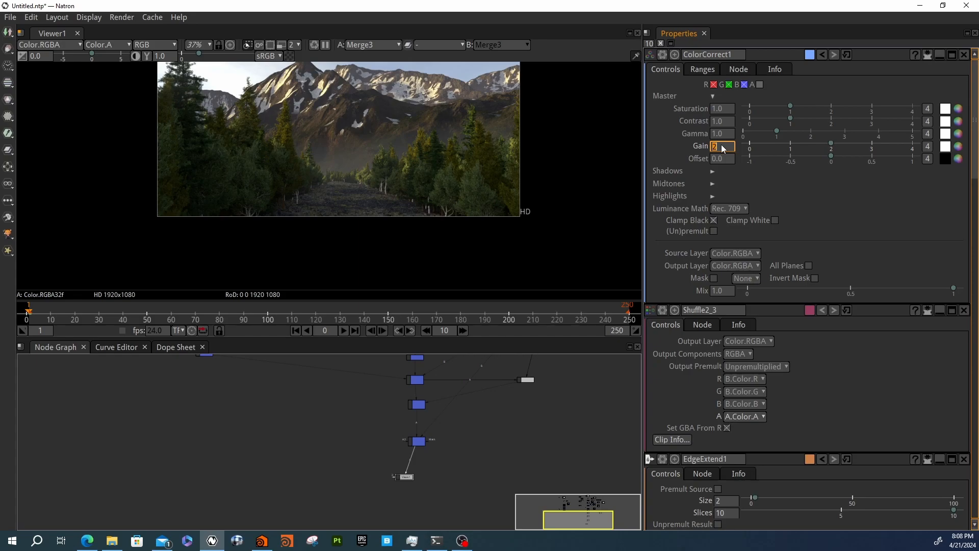
Set ColorCorrect1's master gain to 3 and check the foreground trees in the Merge3 composite.
type("3")
key("Return")
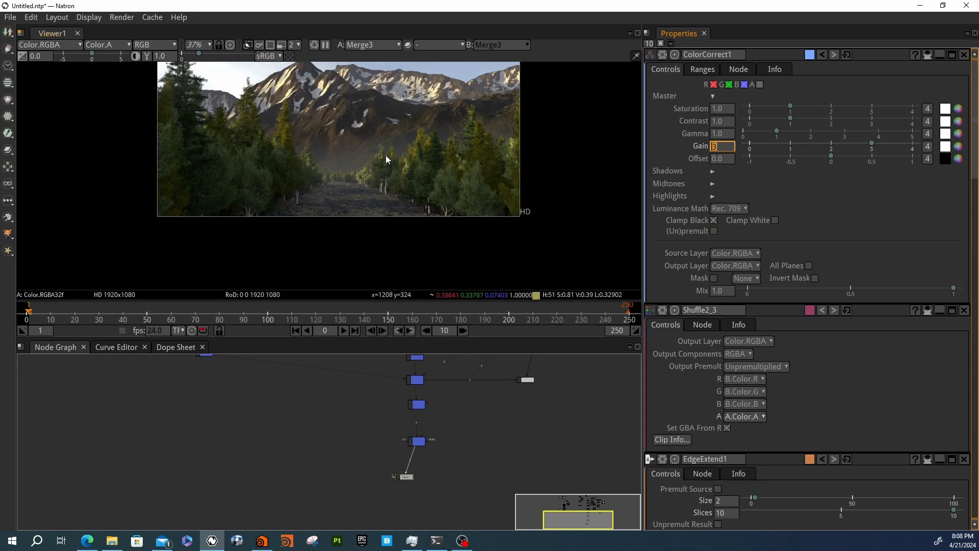
scroll(362, 152, "up", 5)
scroll(362, 153, "down", 4)
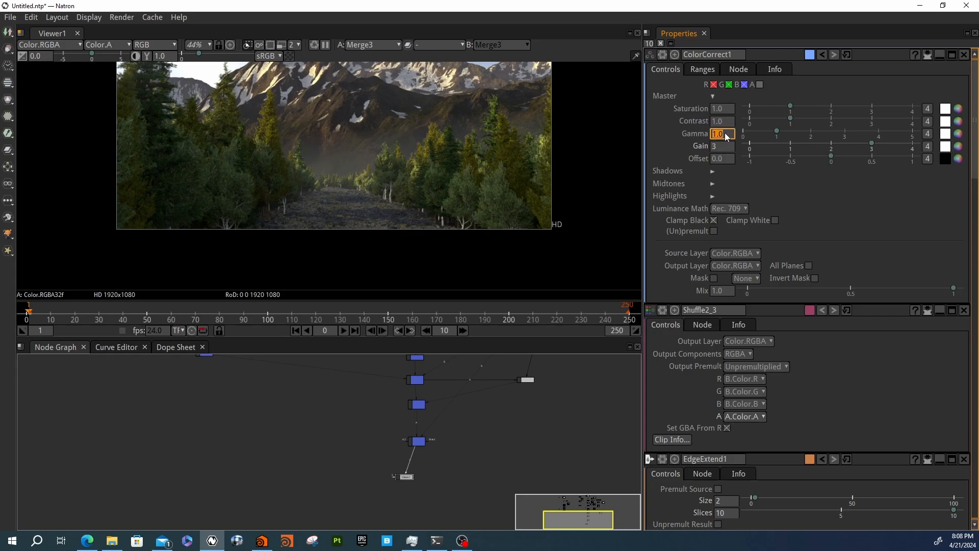
Try a ColorCorrect1 master gamma of .8, and settle on .9.
key("Return")
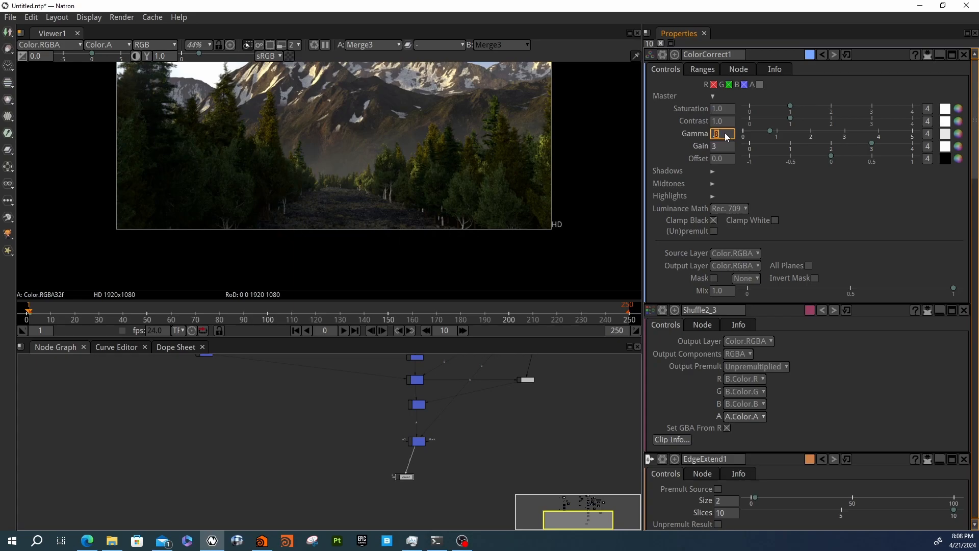
type(".9")
key("Return")
Raise the viewer gamma to 2.2346 and examine the dark tree trunks and ground of the composite at close range.
scroll(243, 216, "up", 5)
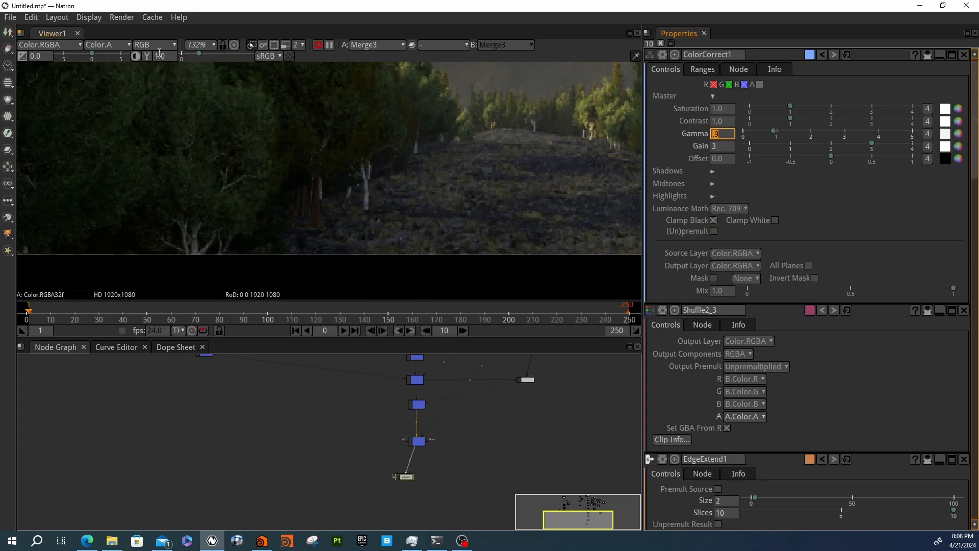
left_click_drag(197, 52, 221, 55)
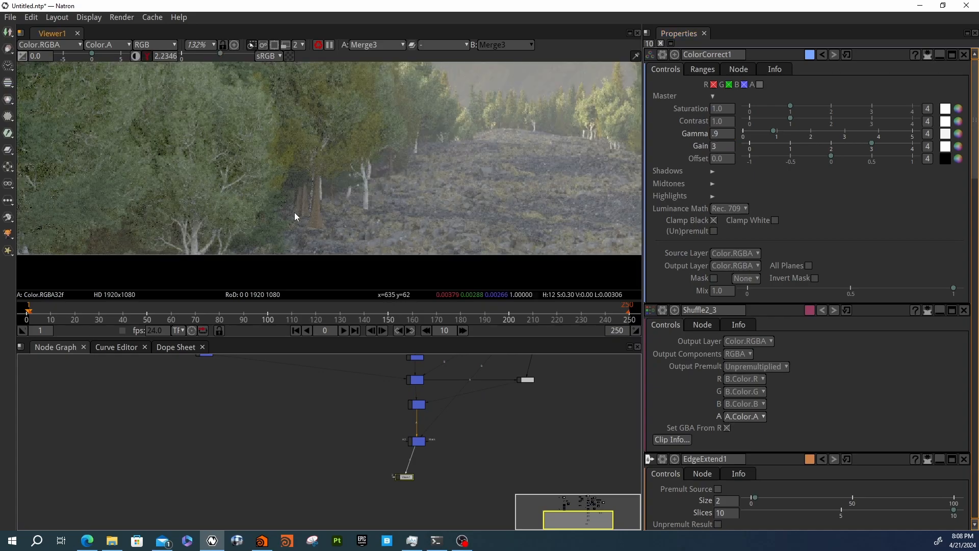
Reset the viewer gamma to 1.0 and bring the whole composite into view, keeping ColorCorrect1's gamma at .9.
scroll(309, 193, "down", 3)
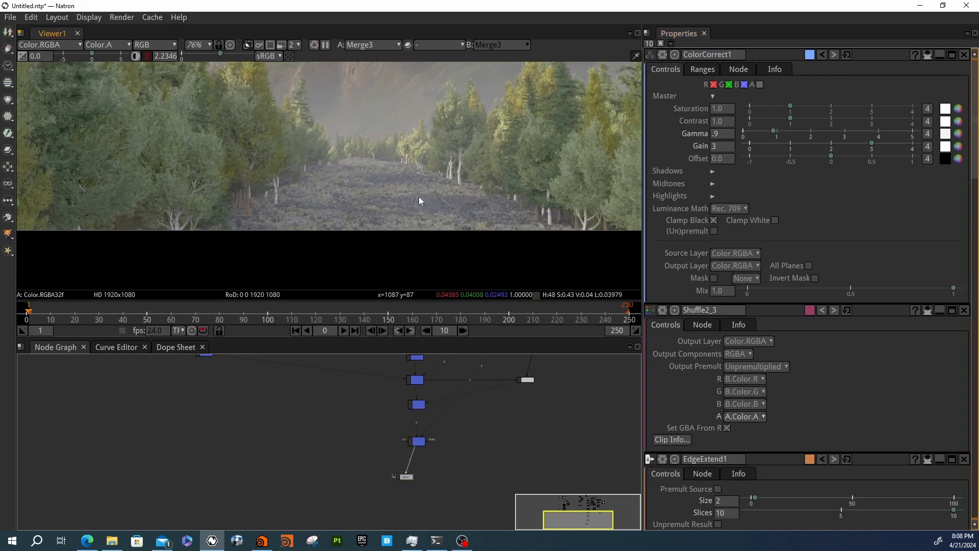
left_click(135, 55)
scroll(276, 151, "down", 5)
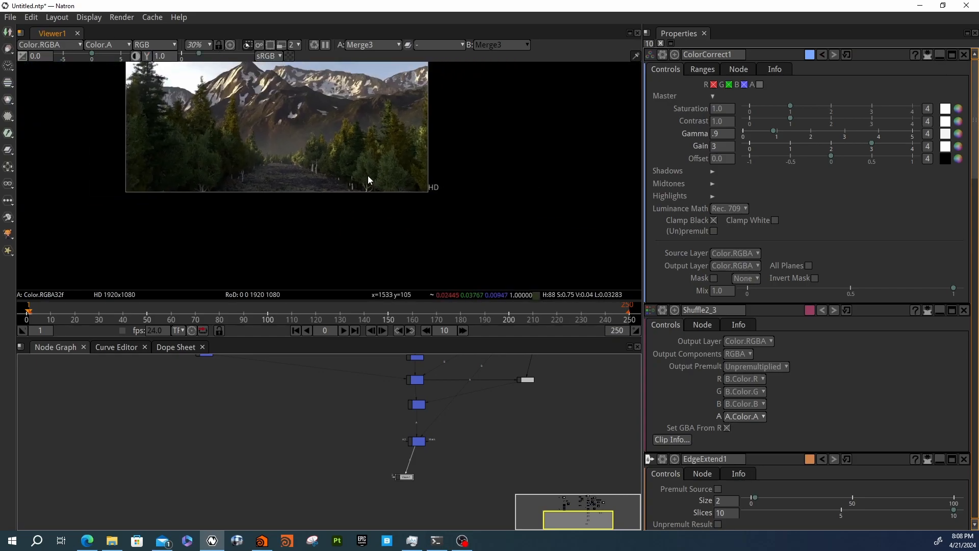
middle_click_drag(369, 175, 397, 186)
double_click(714, 134)
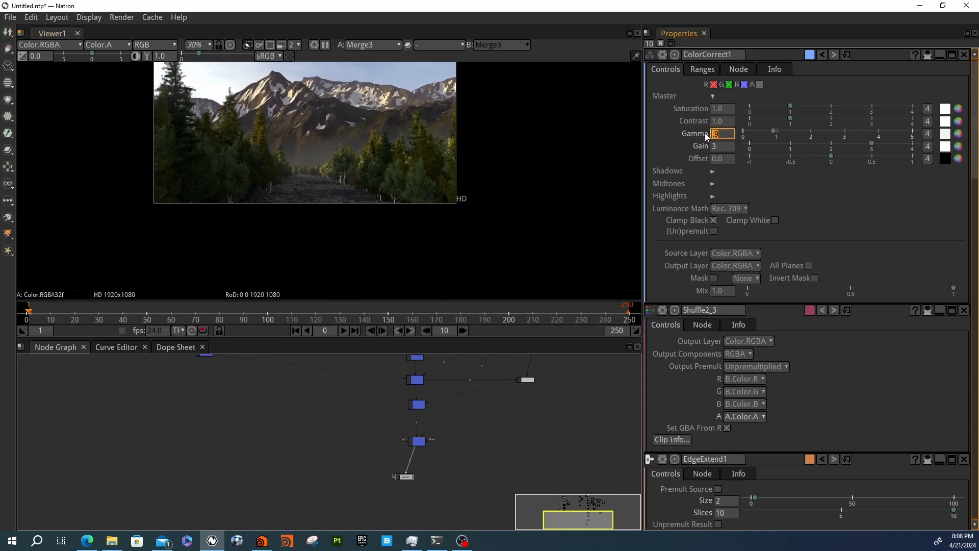
key("Return")
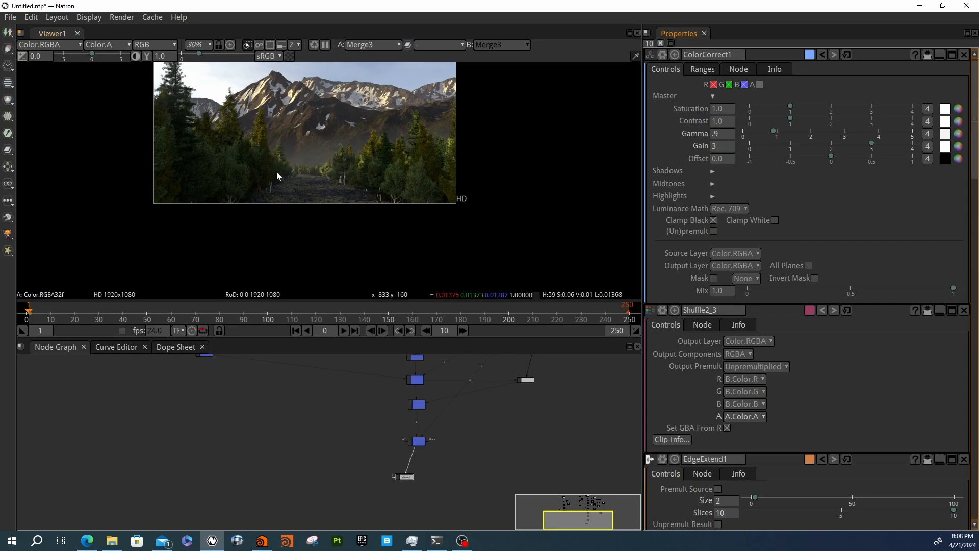
Disable and re-enable ColorCorrect1 to compare the foreground forest with and without the correction.
scroll(281, 391, "up", 5)
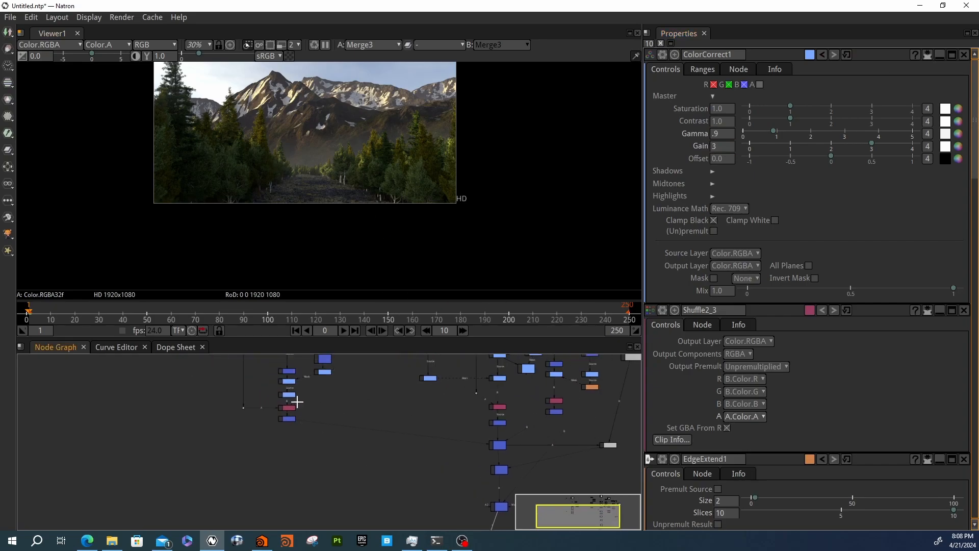
left_click(283, 393)
key("ctrl+e")
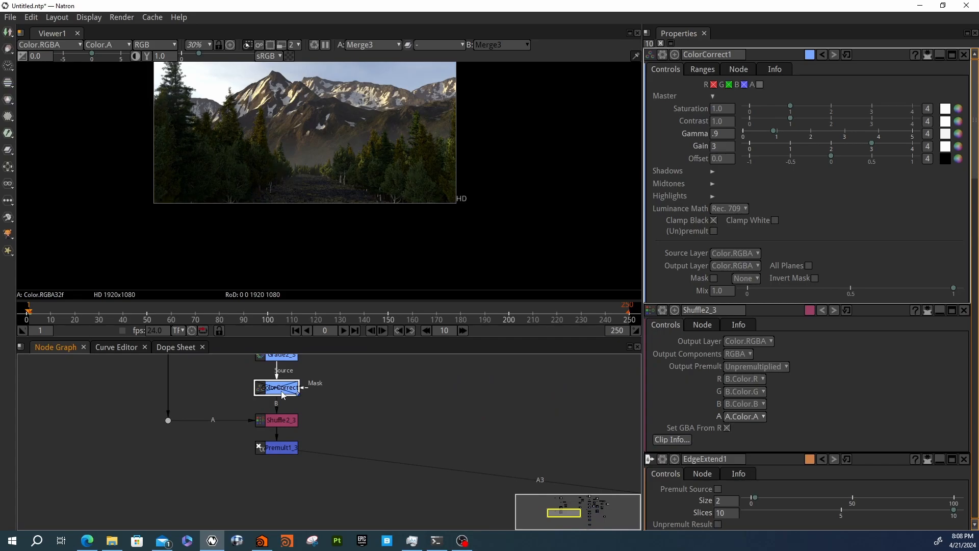
key("ctrl+e")
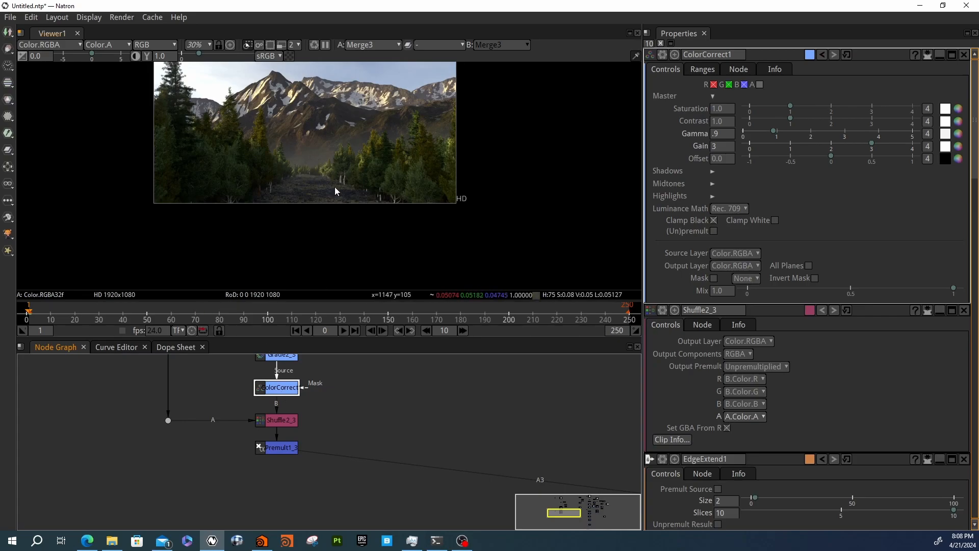
Examine the full Merge3 composite at different magnifications alongside the node branches of its layers.
middle_click_drag(454, 412, 374, 439)
scroll(364, 433, "down", 2)
middle_click_drag(416, 410, 316, 490)
middle_click_drag(419, 463, 391, 476)
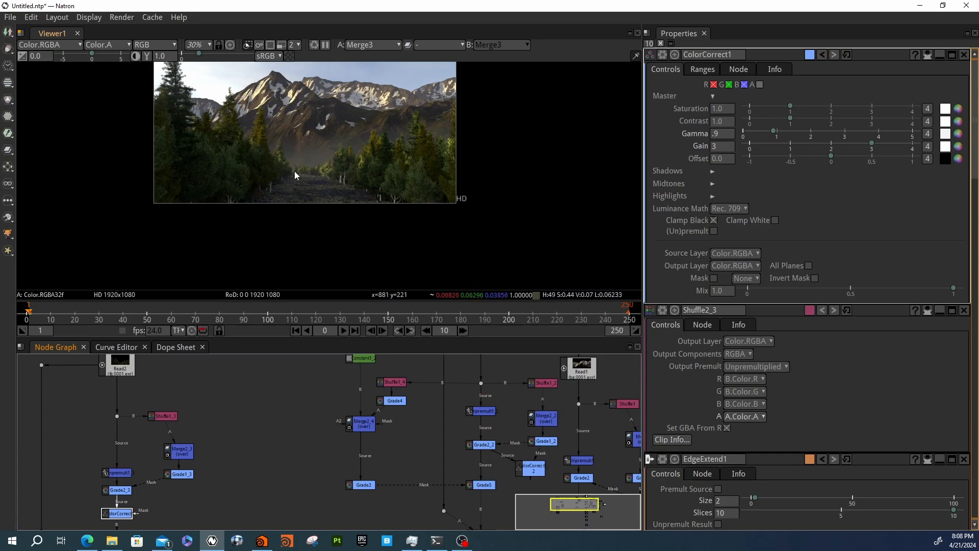
scroll(296, 168, "down", 3)
scroll(316, 168, "up", 6)
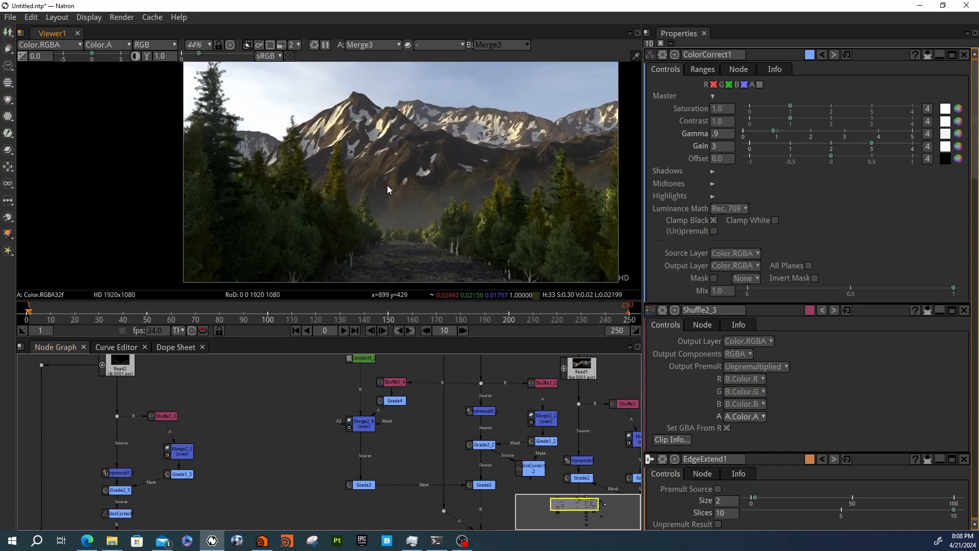
scroll(387, 244, "down", 5)
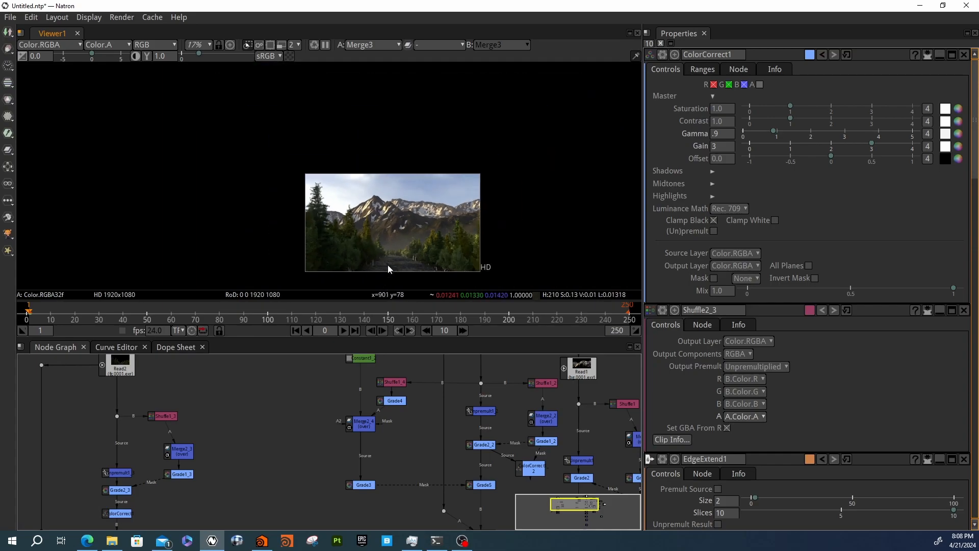
scroll(413, 449, "down", 2)
scroll(374, 240, "up", 5)
middle_click_drag(374, 240, 267, 219)
scroll(269, 221, "down", 1)
Add a Merge node in the empty area below the layer branches and connect its B input to the sky Read node.
middle_click_drag(352, 440, 345, 491)
scroll(376, 398, "down", 2)
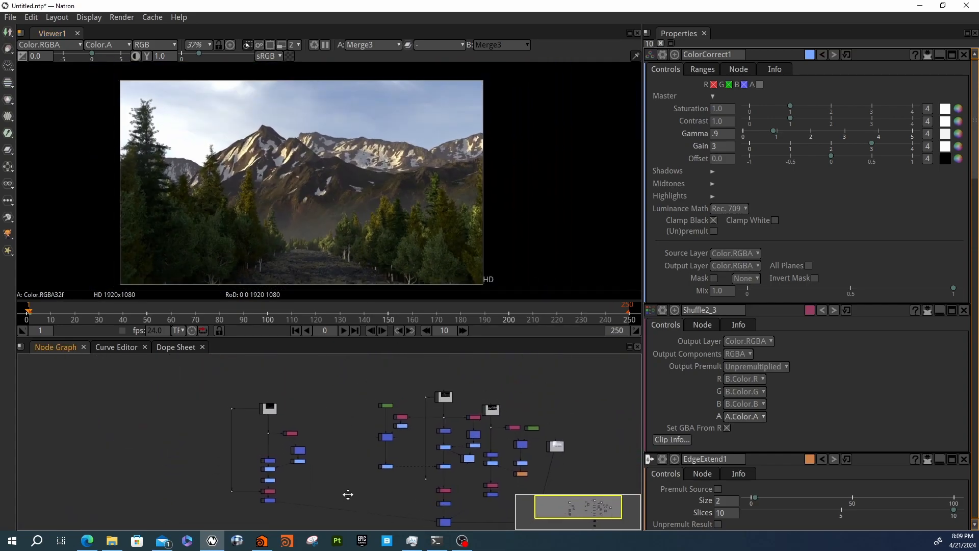
key("m")
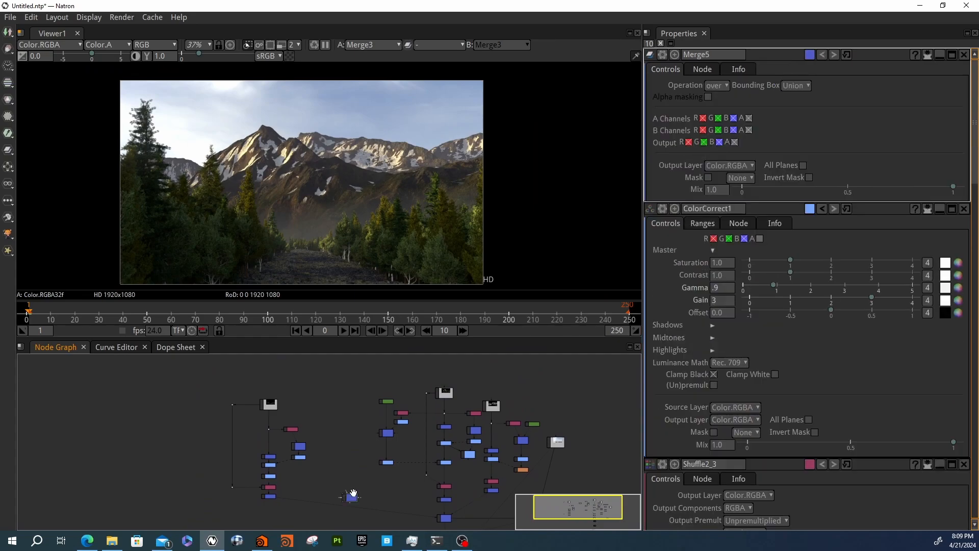
scroll(344, 495, "up", 3)
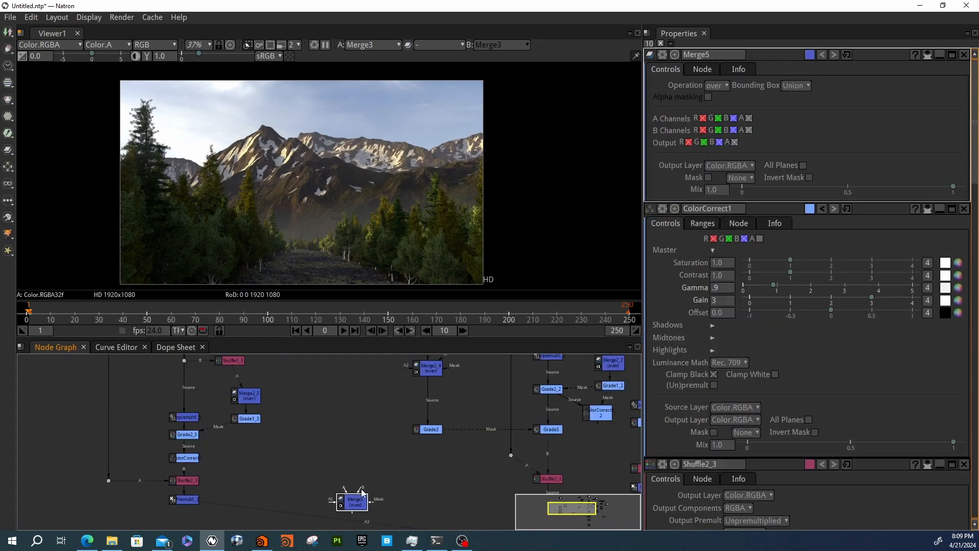
left_click_drag(381, 472, 384, 473)
scroll(384, 473, "down", 5)
left_click_drag(318, 481, 488, 441)
Connect Merge5's A, A2 and A3 inputs to the unprocessed Read nodes of the remaining three layers, ending with Read2.
scroll(317, 485, "up", 3)
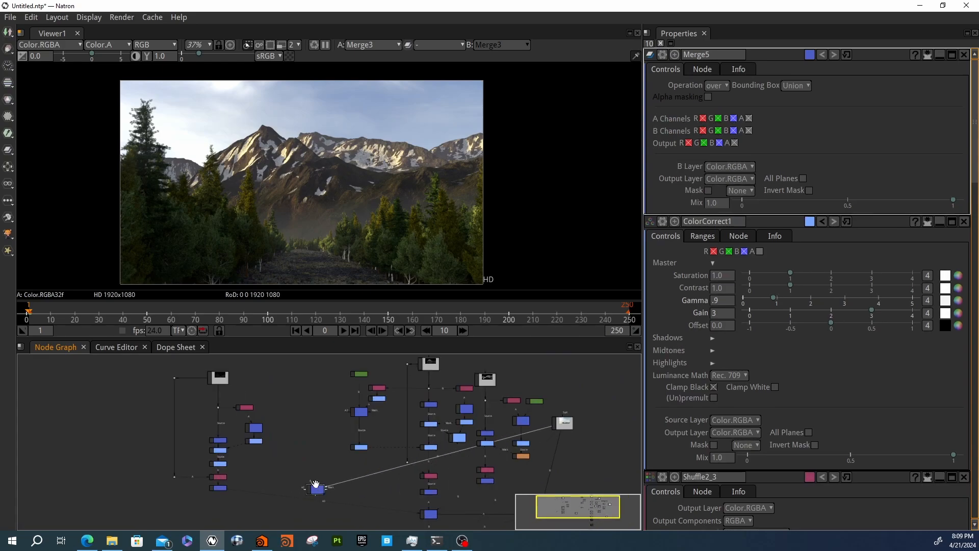
left_click_drag(492, 381, 490, 381)
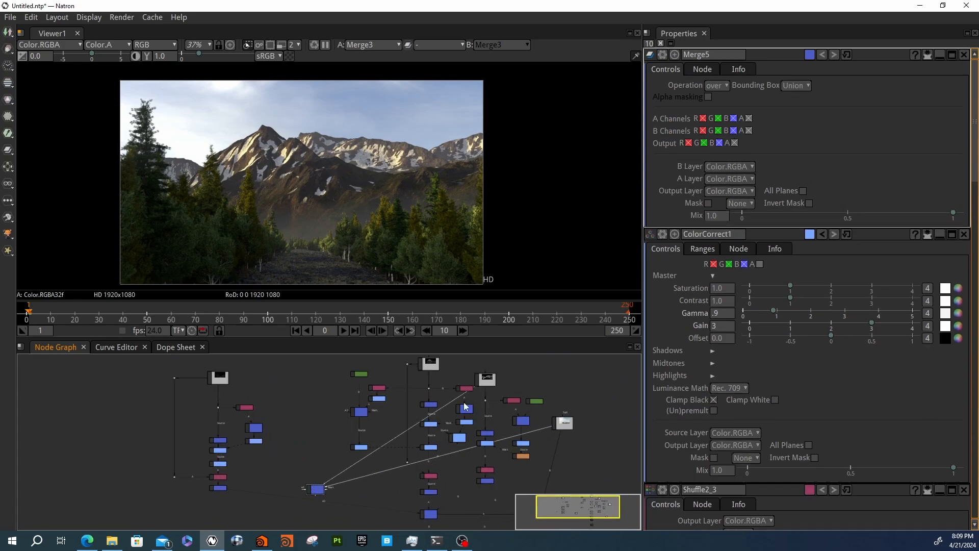
left_click_drag(314, 489, 429, 365)
left_click_drag(301, 490, 220, 379)
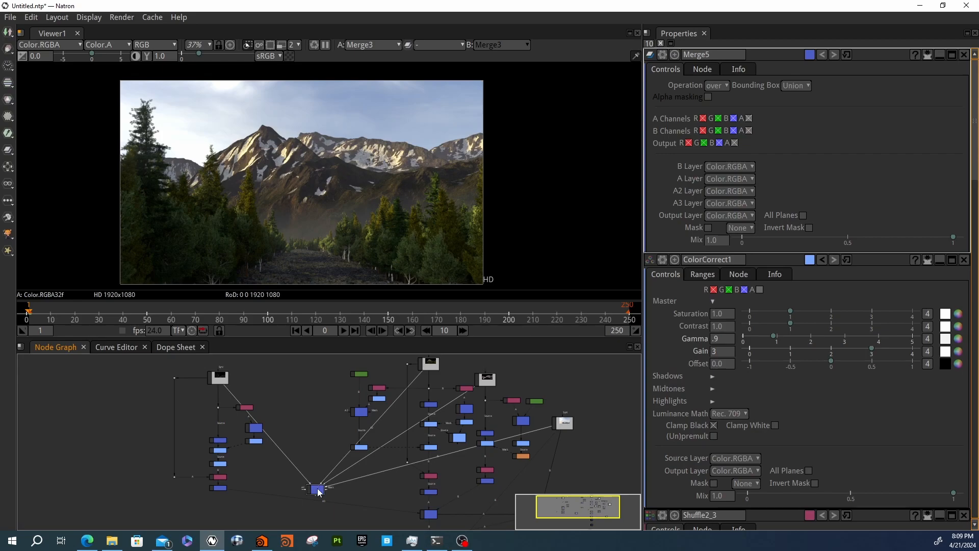
Compare Merge5 with Merge3 using a W-Under wipe in the viewer, and move the wipe handle off the image.
key("2")
left_click(539, 195)
key("1")
key("2")
key("w")
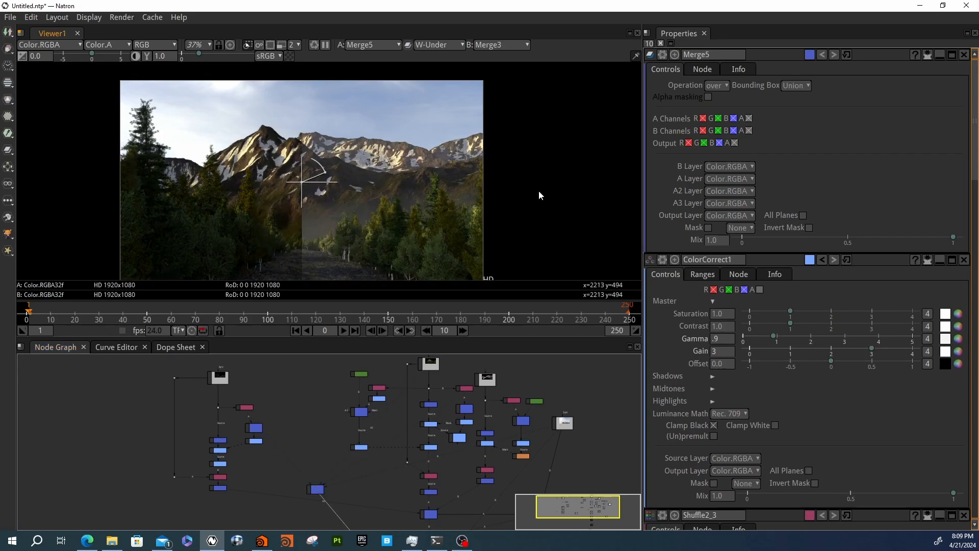
left_click_drag(302, 182, 30, 159)
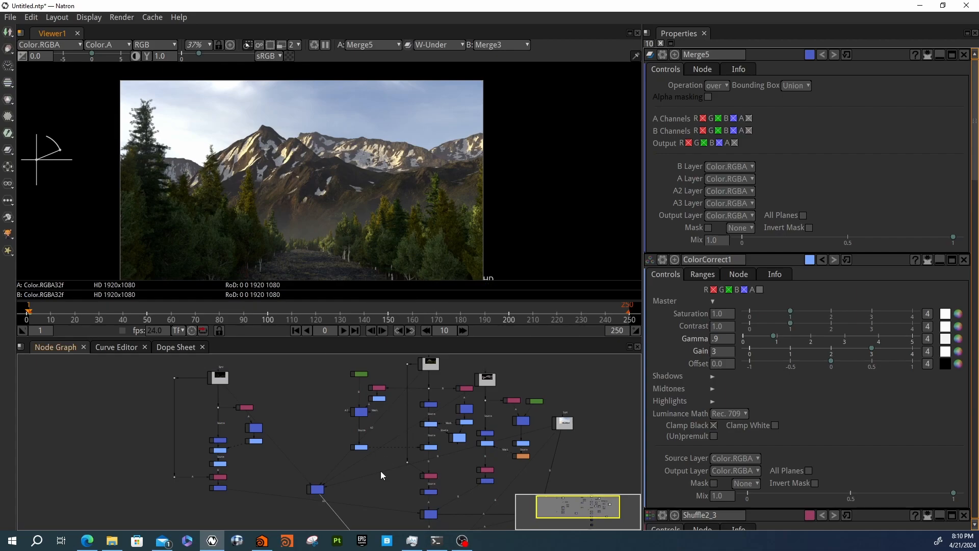
Duplicate the haze nodes from the Constant through Grade3 and Grade5, and insert the Grade5 copy between ColorCorrect1 and Shuffle2_3.
scroll(396, 442, "up", 5)
scroll(363, 514, "down", 5)
left_click_drag(275, 375, 388, 503)
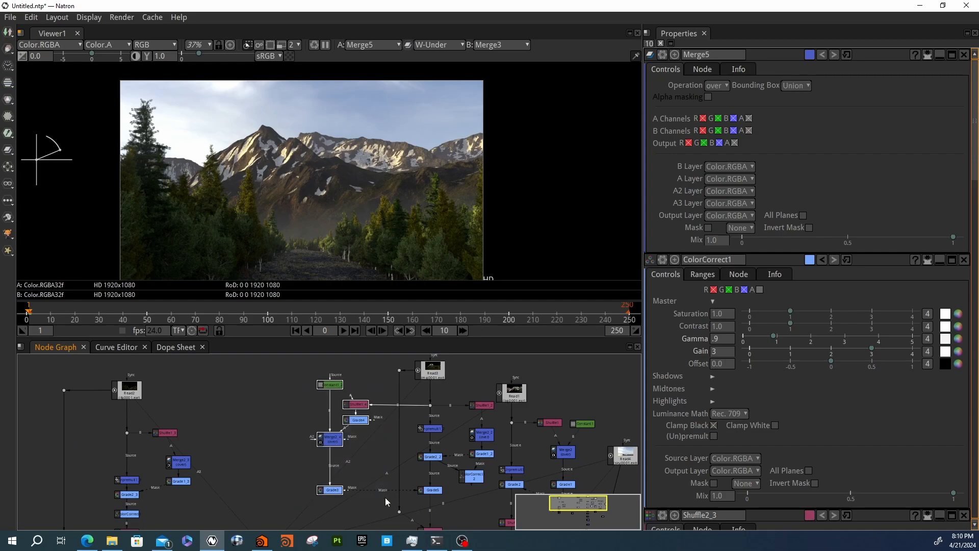
left_click(432, 492, "shift")
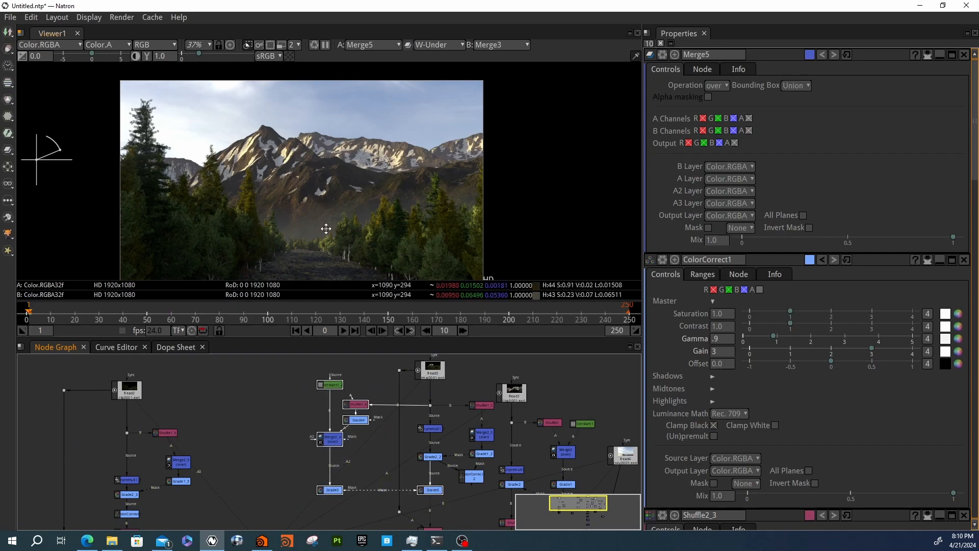
middle_click_drag(239, 450, 288, 376)
scroll(290, 397, "down", 4)
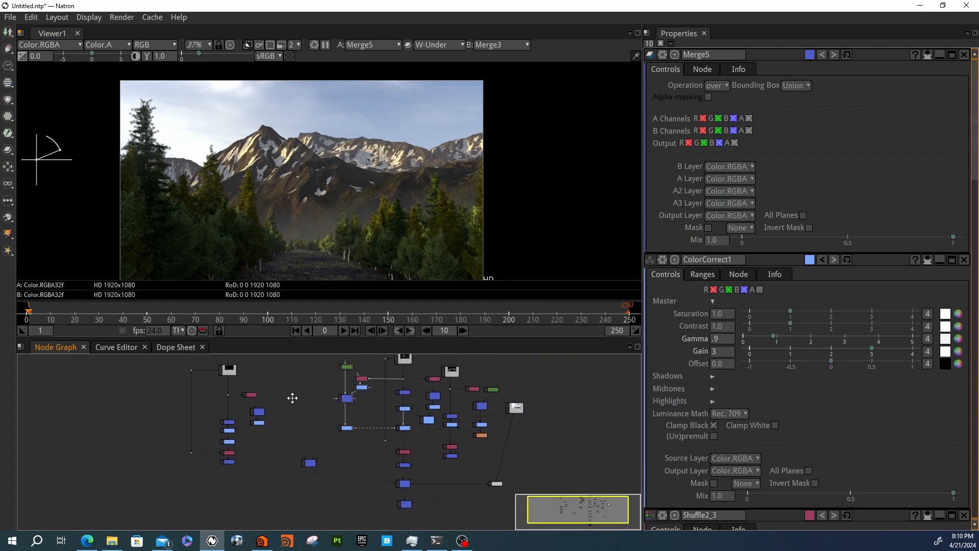
scroll(175, 416, "up", 3)
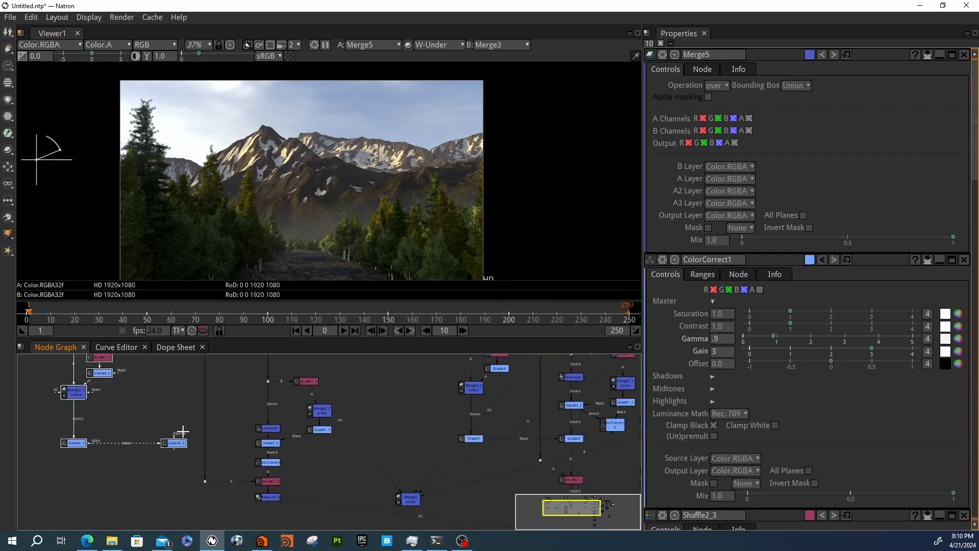
left_click_drag(180, 446, 271, 475)
Check the channel settings of Shuffle1_4 and its copy Shuffle1_5, and connect Shuffle1_5 to the dot coming from Read2.
middle_click_drag(99, 413, 163, 427)
scroll(160, 416, "up", 2)
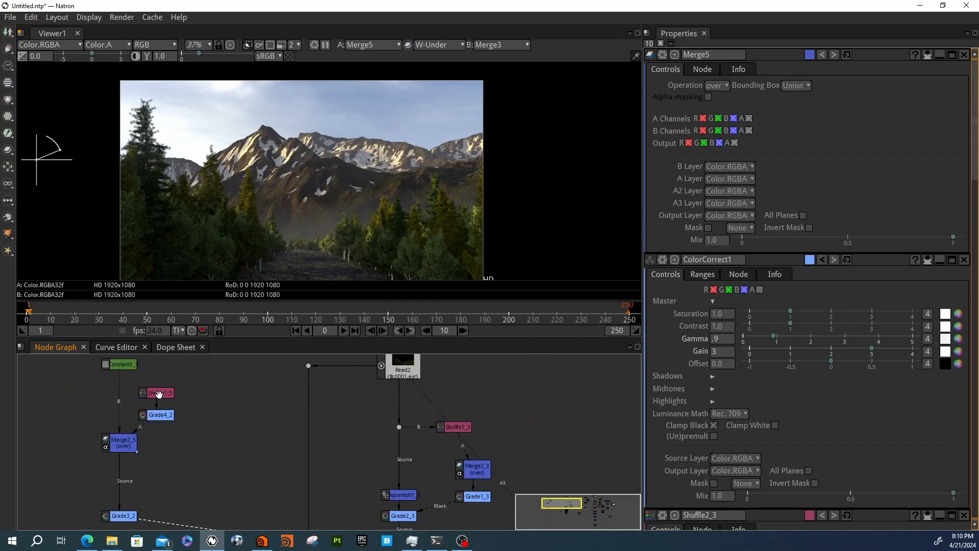
scroll(148, 428, "up", 2)
scroll(148, 429, "down", 2)
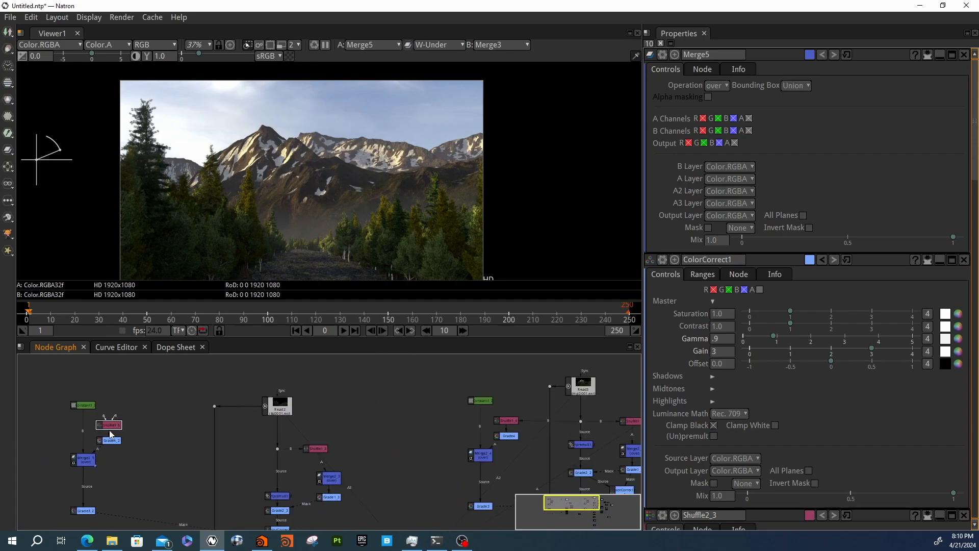
mouse_move(175, 424)
left_mouse_down()
mouse_move(85, 442)
mouse_move(105, 428)
left_mouse_up()
left_click(504, 421)
double_click(504, 421)
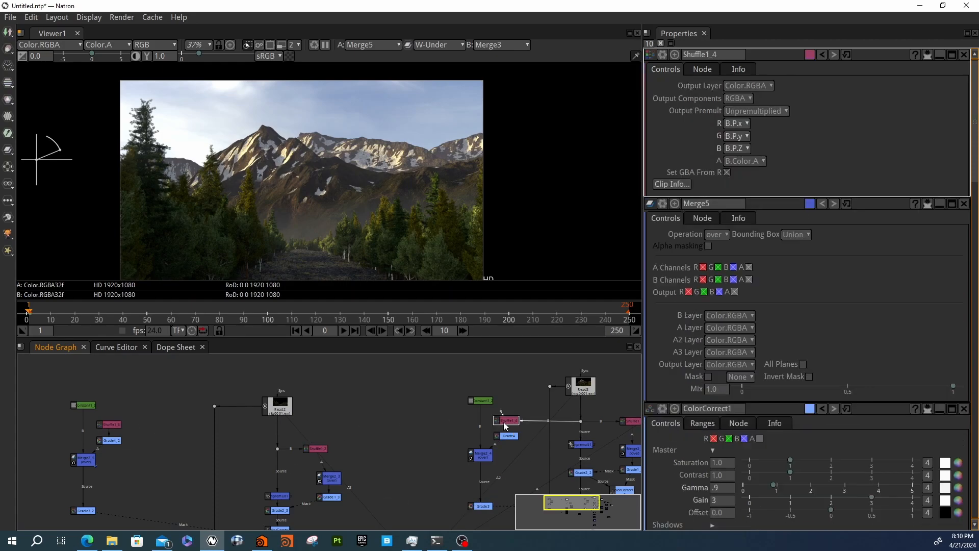
double_click(117, 422)
left_click_drag(114, 419, 214, 407)
middle_click_drag(131, 443, 174, 427)
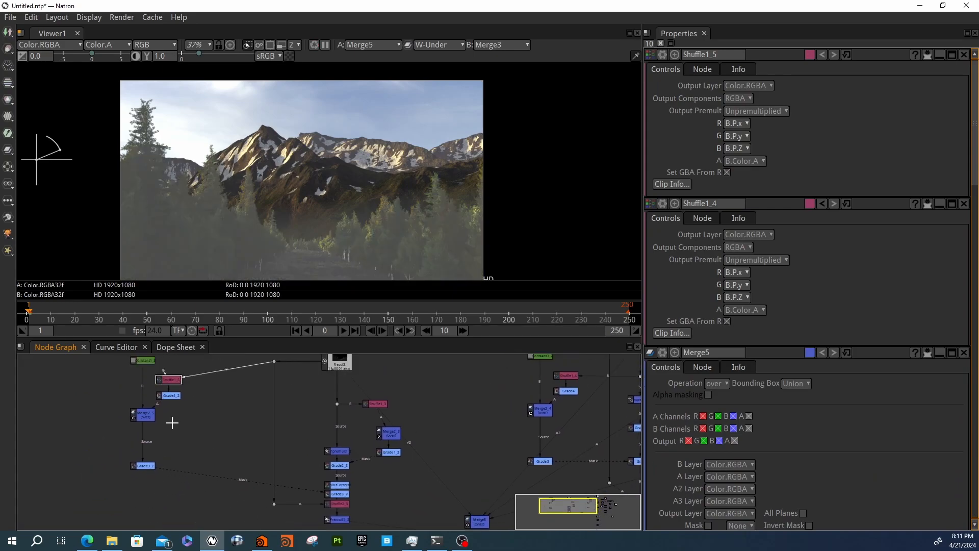
Open Grade4_2's settings and check its white point.
scroll(174, 427, "up", 3)
double_click(175, 406)
left_click(712, 109)
double_click(720, 109)
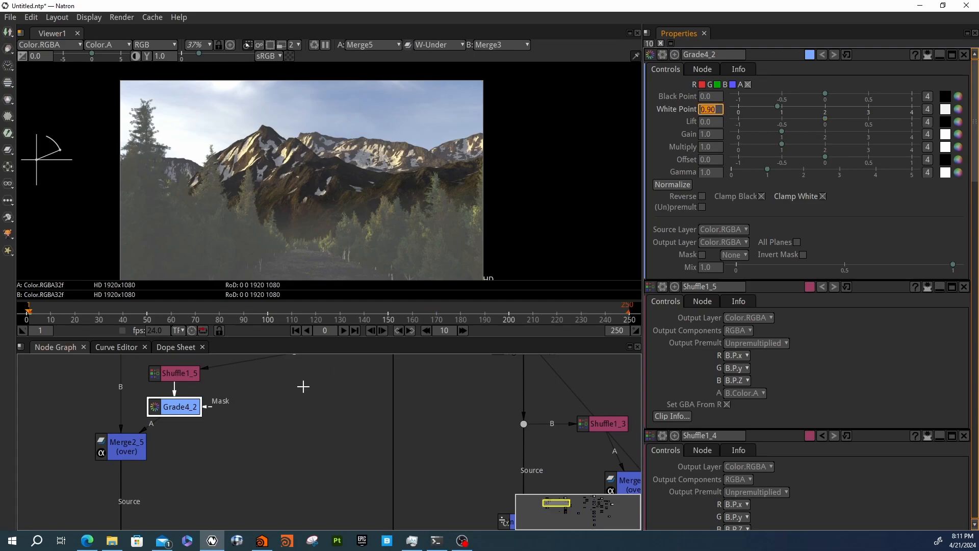
left_click(193, 414)
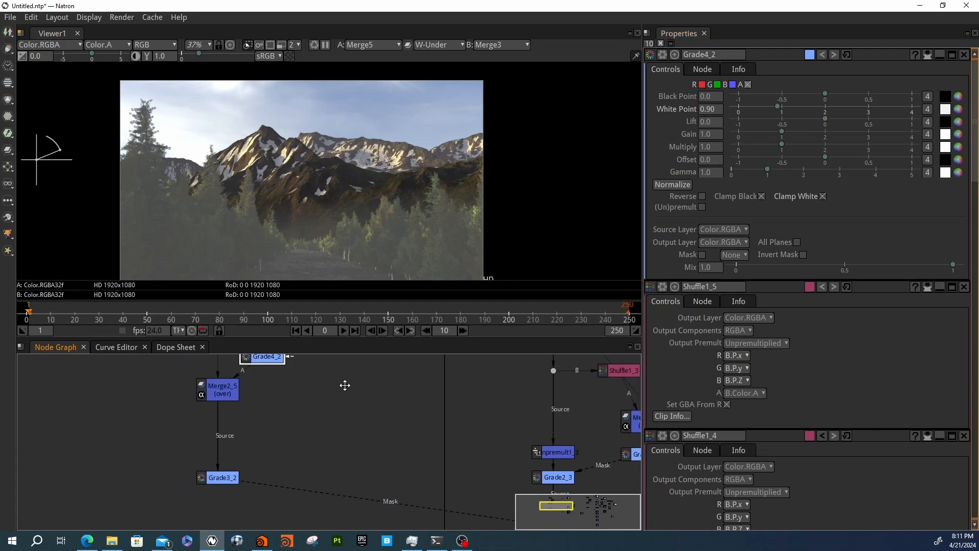
Set Grade3_2's black point to 5.
double_click(234, 469)
double_click(713, 97)
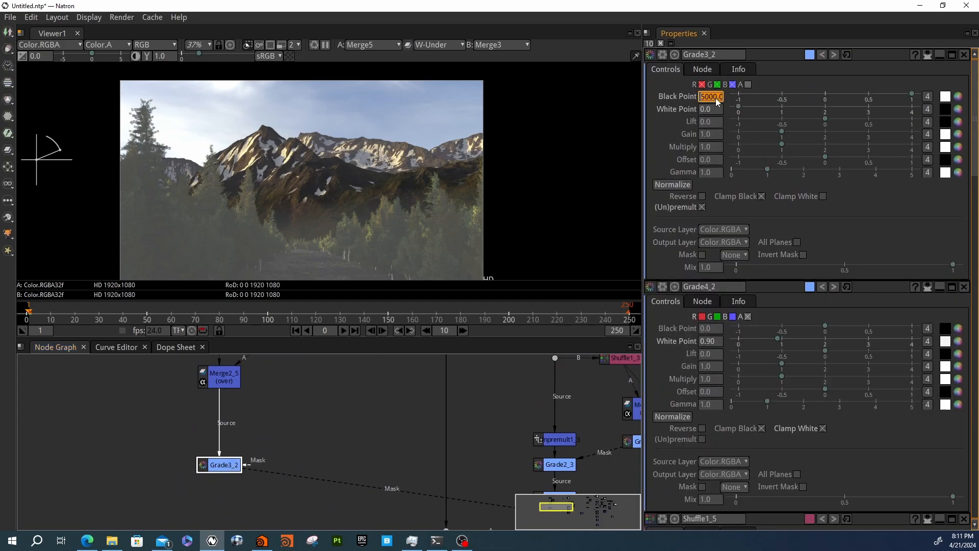
type("5")
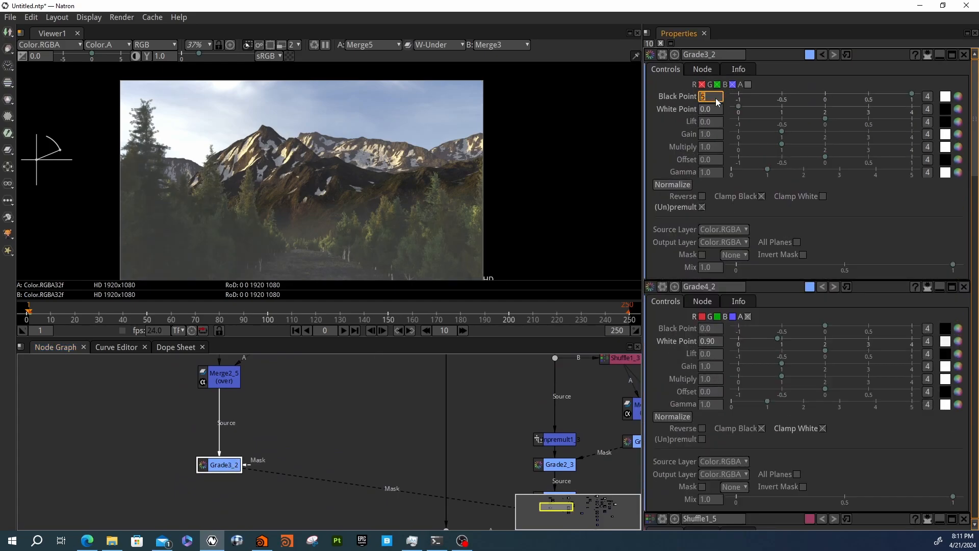
scroll(297, 445, "down", 4)
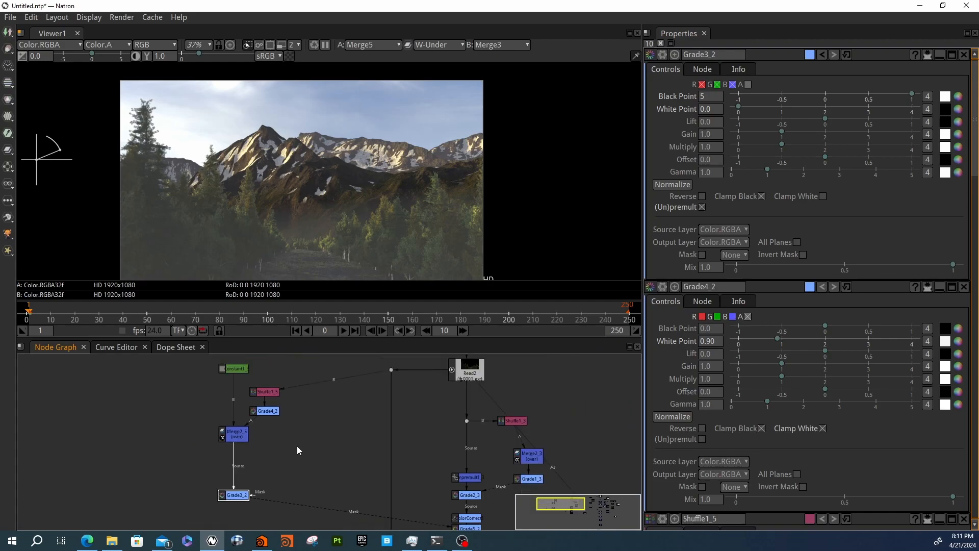
View Grade3_2's green channel and try black points of 1, 3 and 2 before setting it to 2.5.
double_click(720, 98)
key("1")
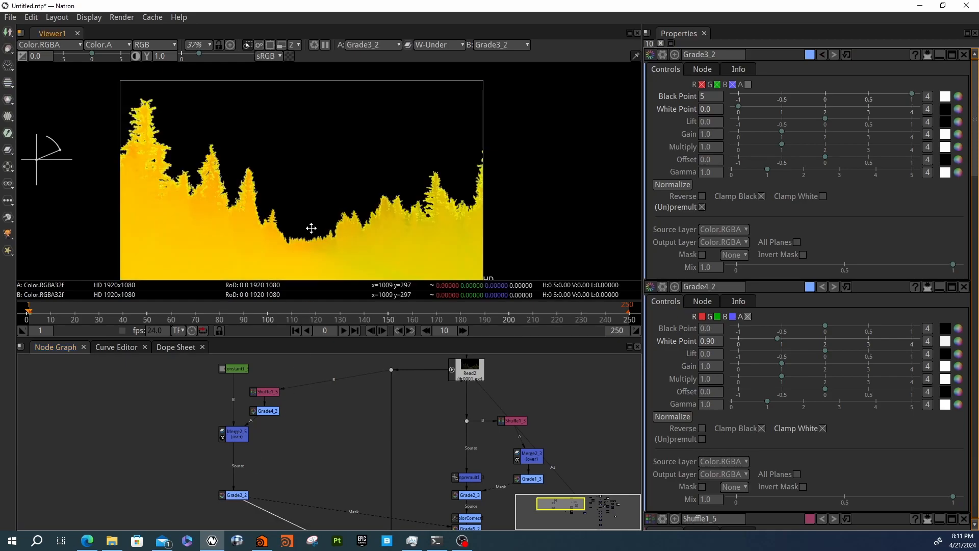
key("g")
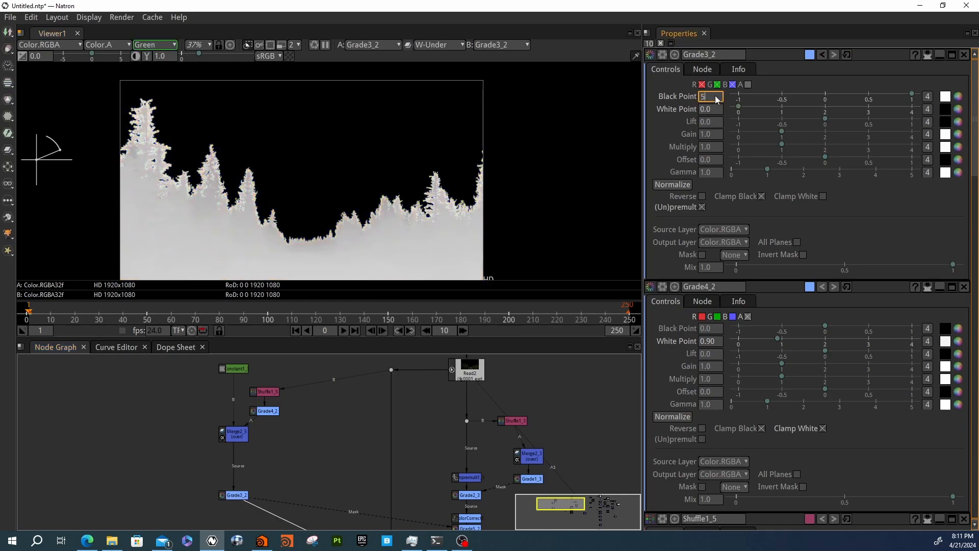
type("1")
key("Return")
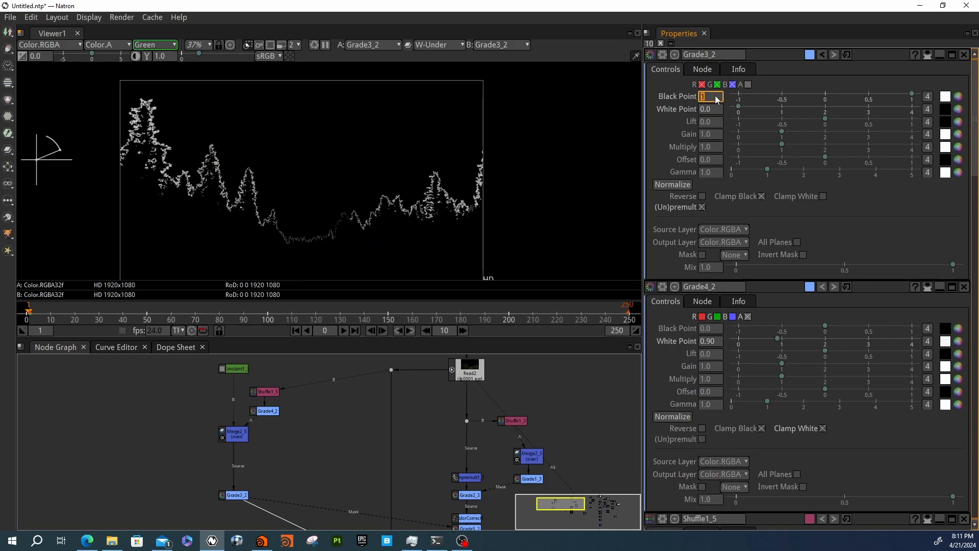
type("3")
key("Return")
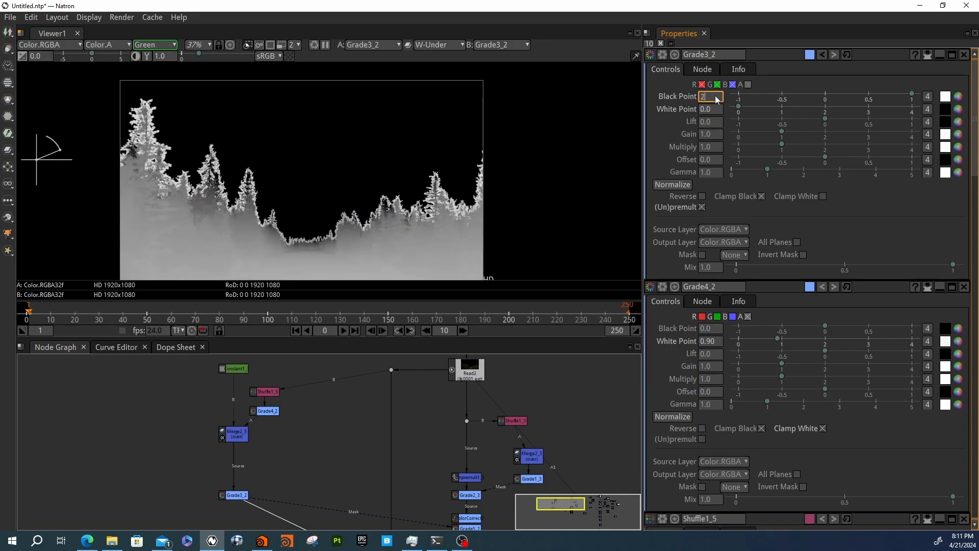
key("Return")
type("2.")
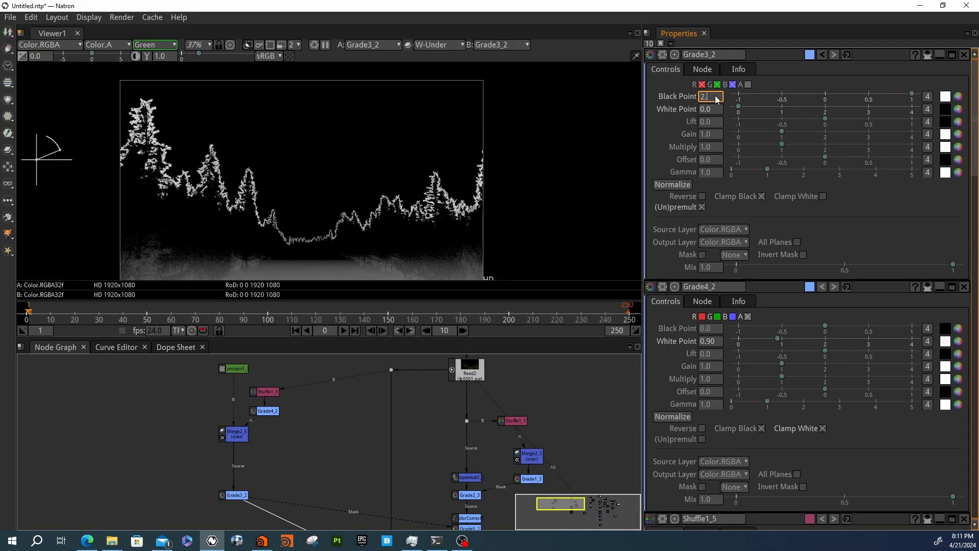
type("5")
key("Return")
middle_click_drag(267, 238, 266, 186)
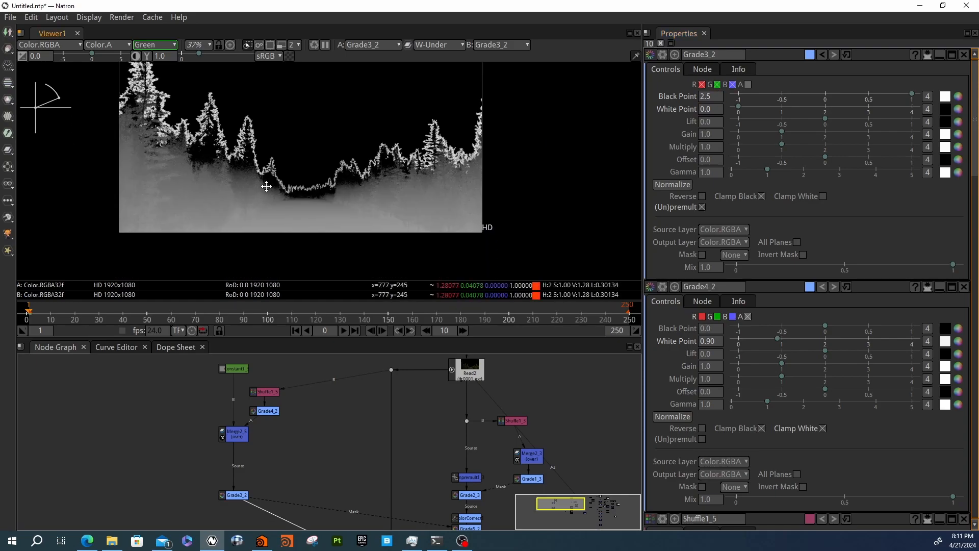
View the final Merge3 composite in RGB and examine the haze across the foreground forest.
middle_click_drag(343, 428, 300, 433)
scroll(299, 433, "down", 2)
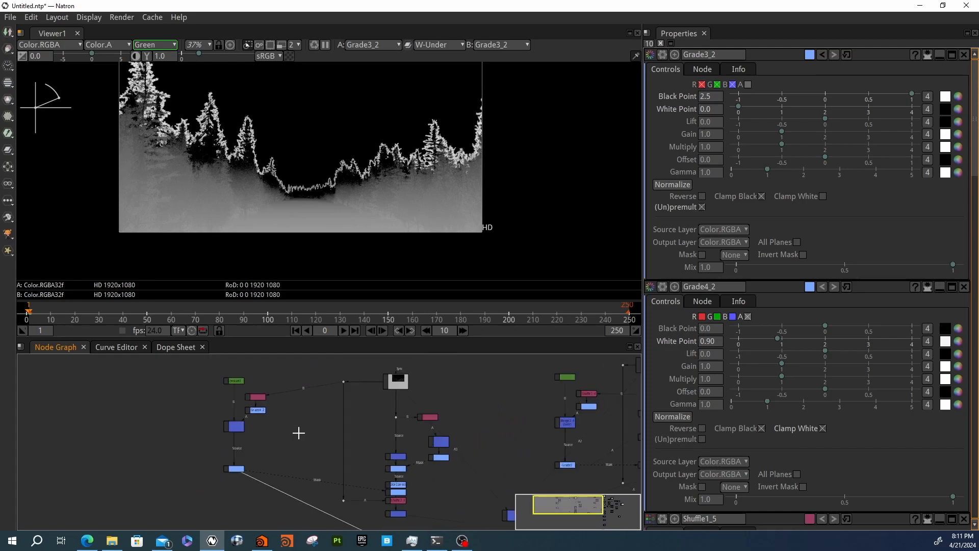
middle_click_drag(326, 482, 320, 446)
scroll(401, 480, "up", 3)
middle_click_drag(452, 479, 419, 459)
scroll(418, 459, "down", 5)
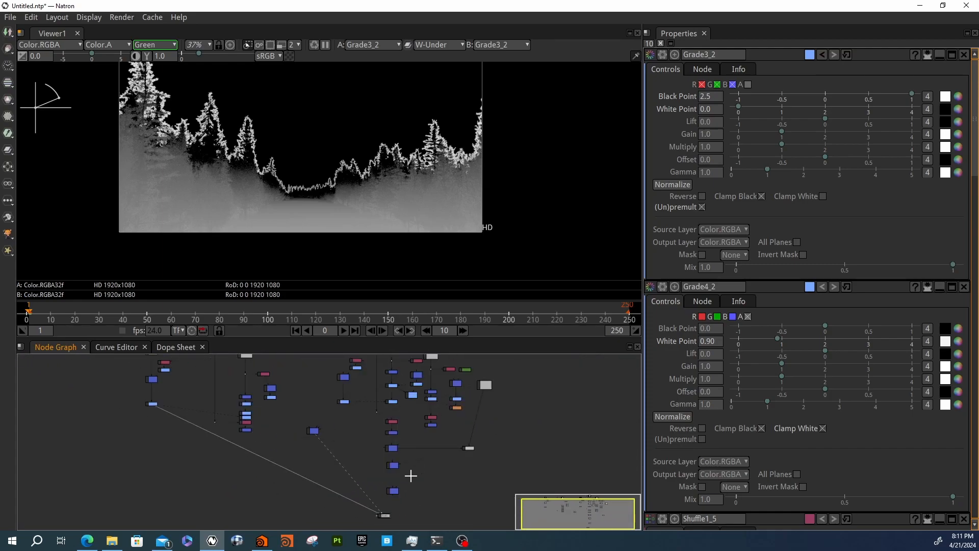
scroll(376, 485, "up", 4)
key("1")
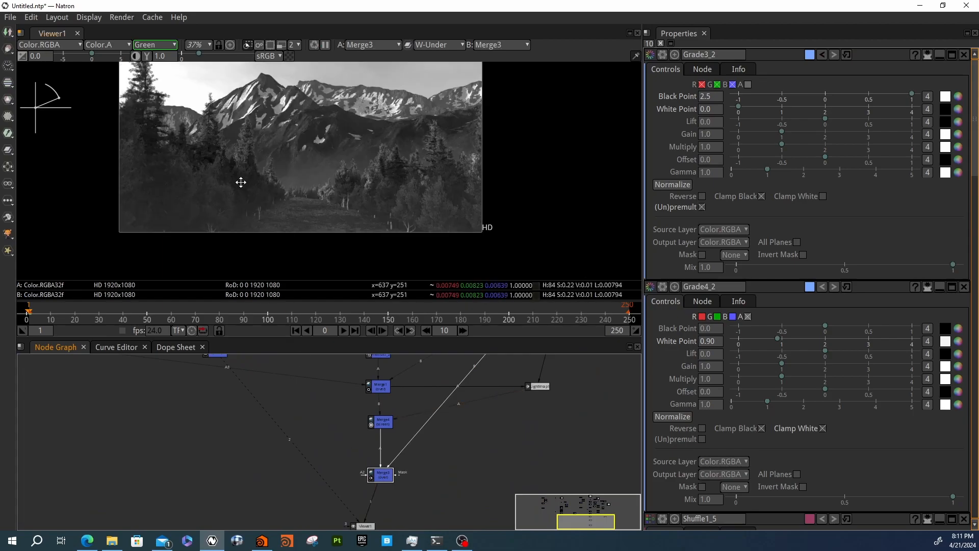
key("g")
scroll(265, 162, "down", 2)
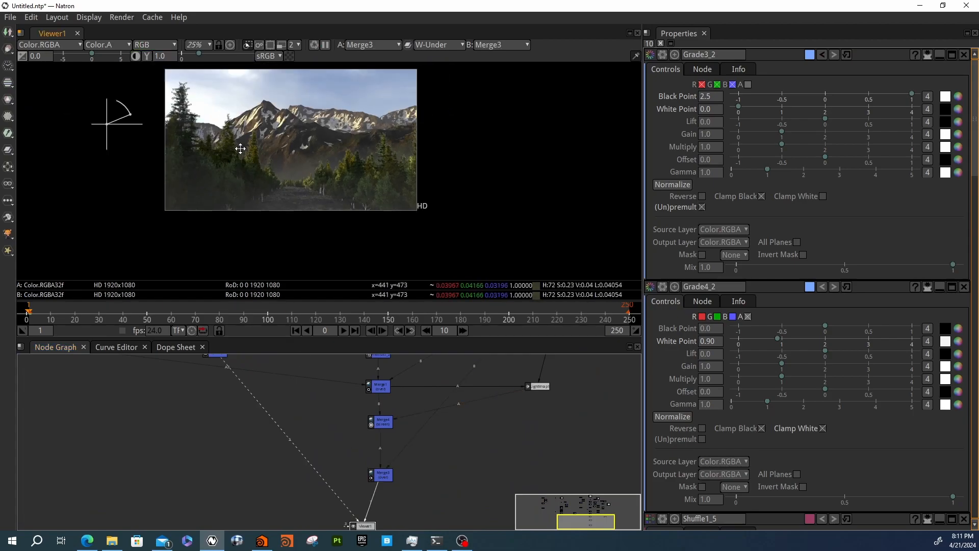
middle_click_drag(250, 187, 370, 172)
scroll(370, 172, "up", 4)
scroll(371, 172, "down", 2)
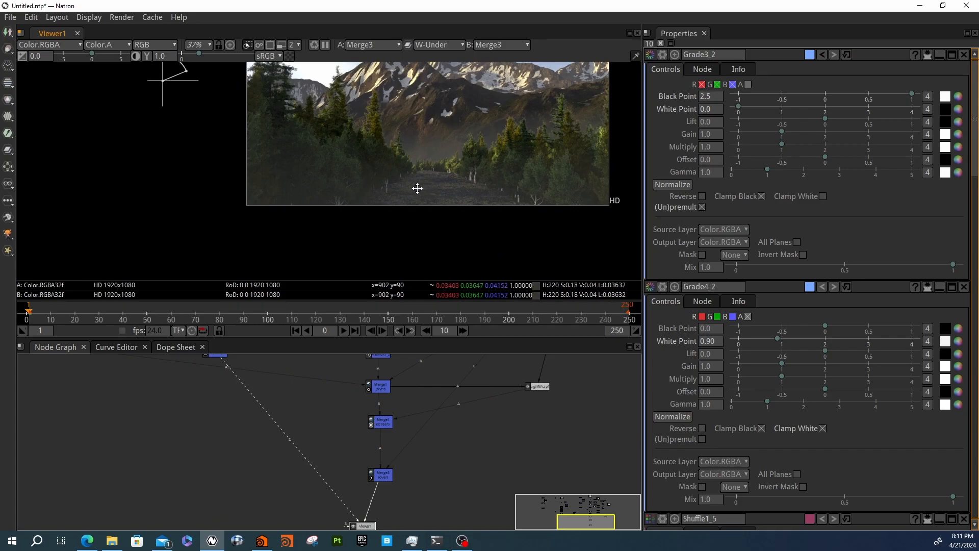
middle_click_drag(378, 181, 300, 236)
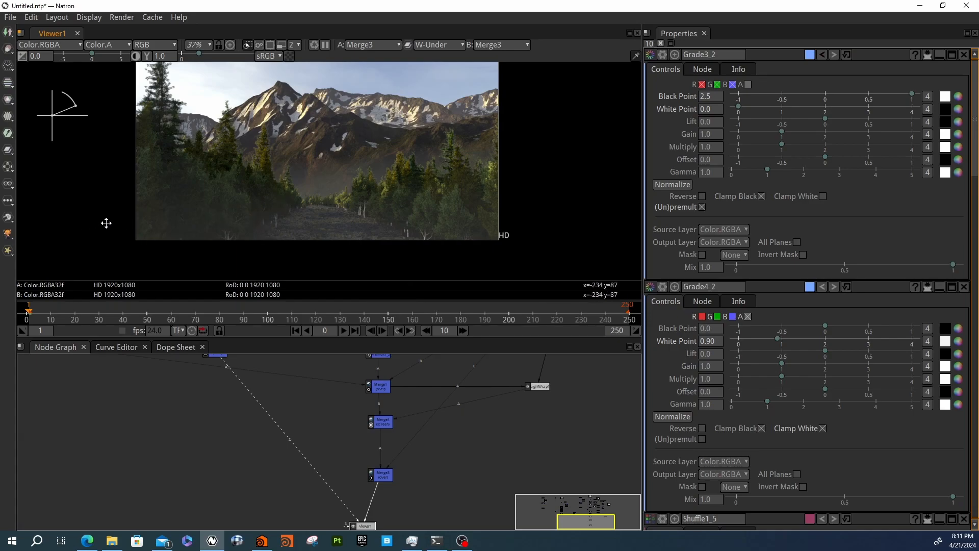
middle_click_drag(91, 221, 201, 213)
View Grade3_2's green channel again and set its black point to 3.
middle_click_drag(220, 385, 284, 454)
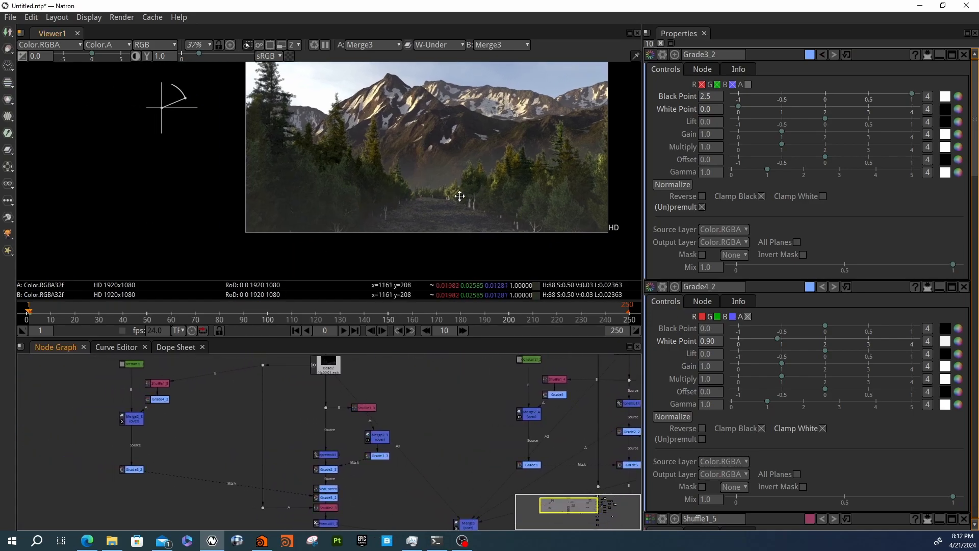
scroll(165, 410, "up", 2)
left_click(153, 402)
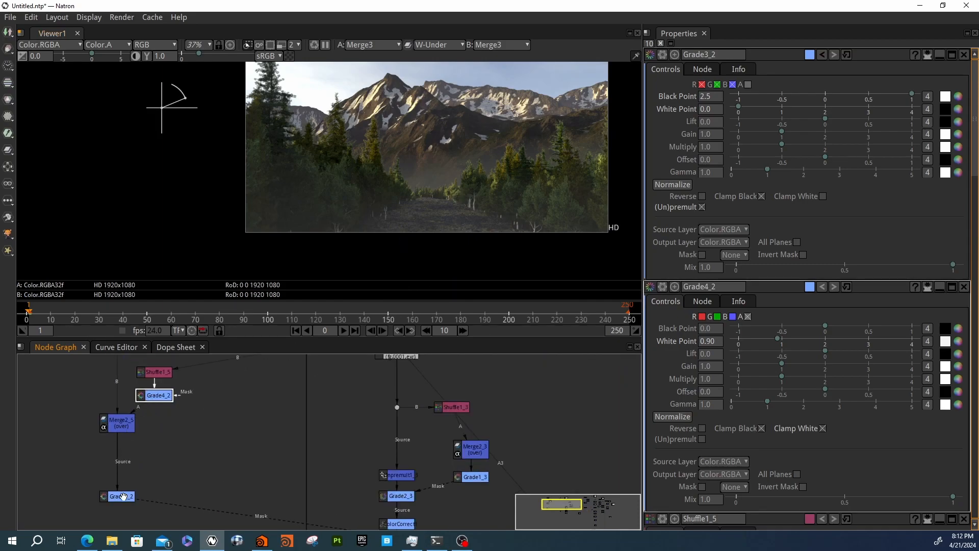
left_click(122, 496)
key("1")
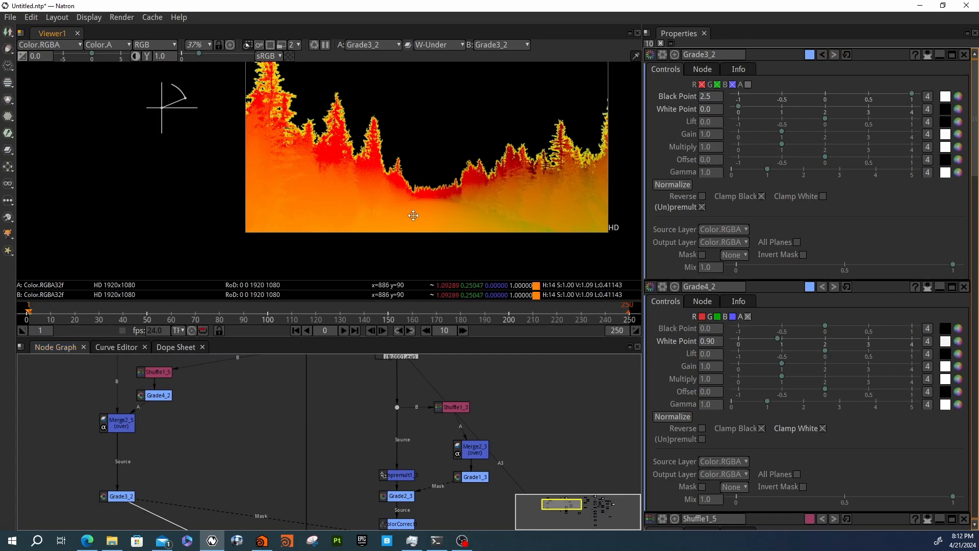
key("g")
left_click(711, 97)
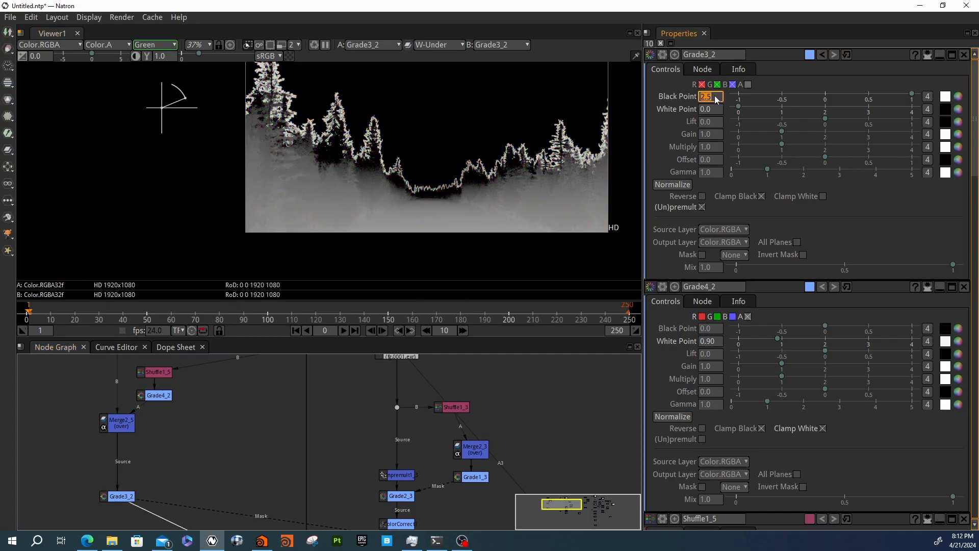
type("3")
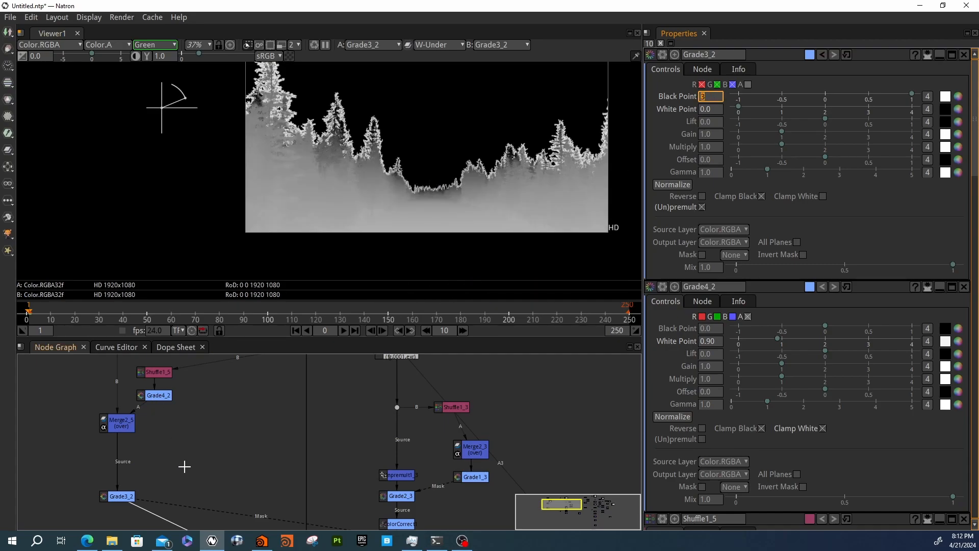
middle_click_drag(184, 466, 186, 453)
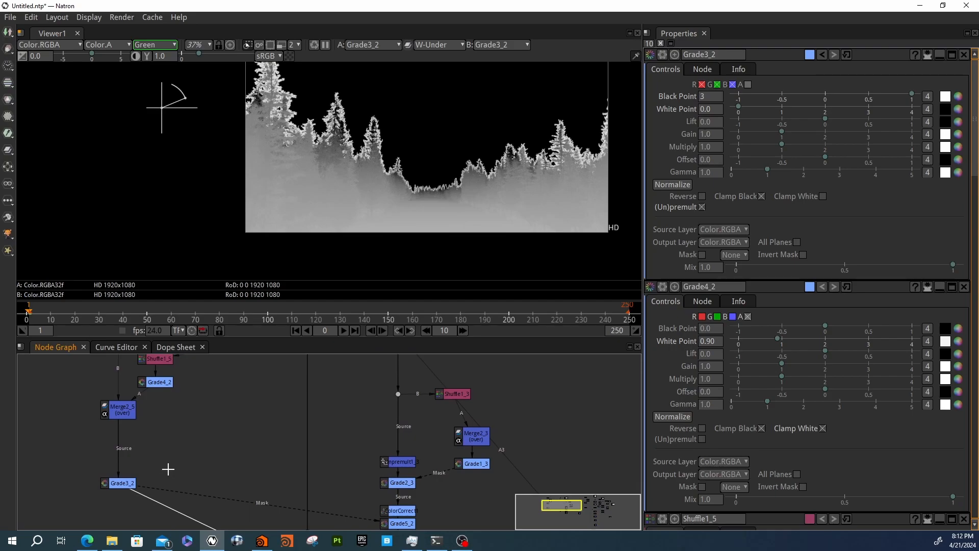
key("Tab")
type("ex")
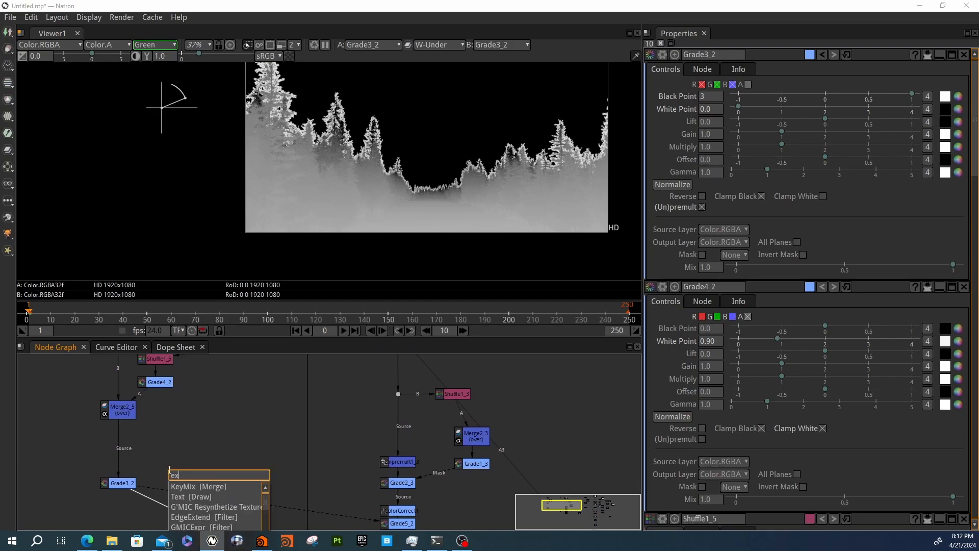
type("pr")
key("BackSpace")
key("BackSpace")
key("BackSpace")
key("BackSpace")
type("colorc")
key("Return")
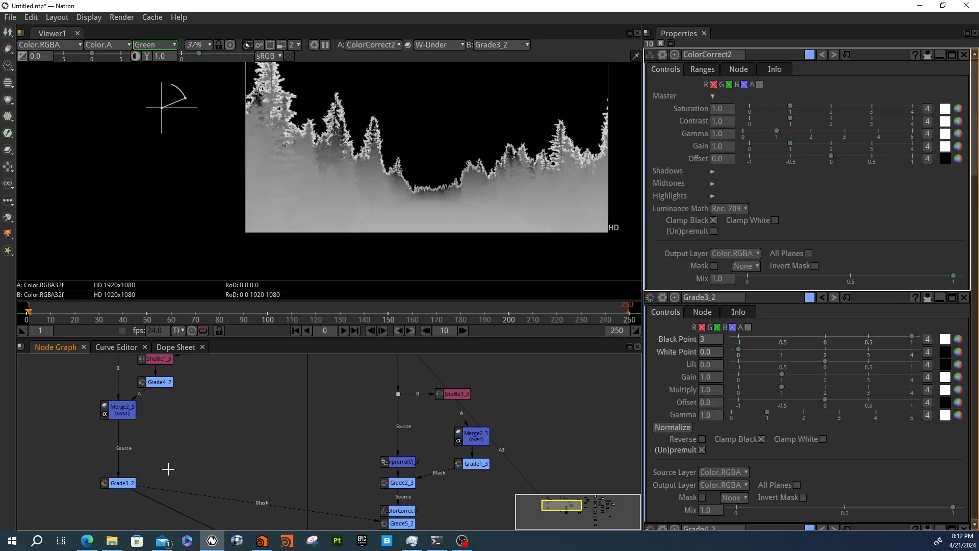
scroll(227, 464, "down", 3)
scroll(319, 485, "up", 2)
middle_click_drag(280, 459, 356, 550)
middle_click_drag(234, 445, 380, 534)
scroll(229, 459, "up", 4)
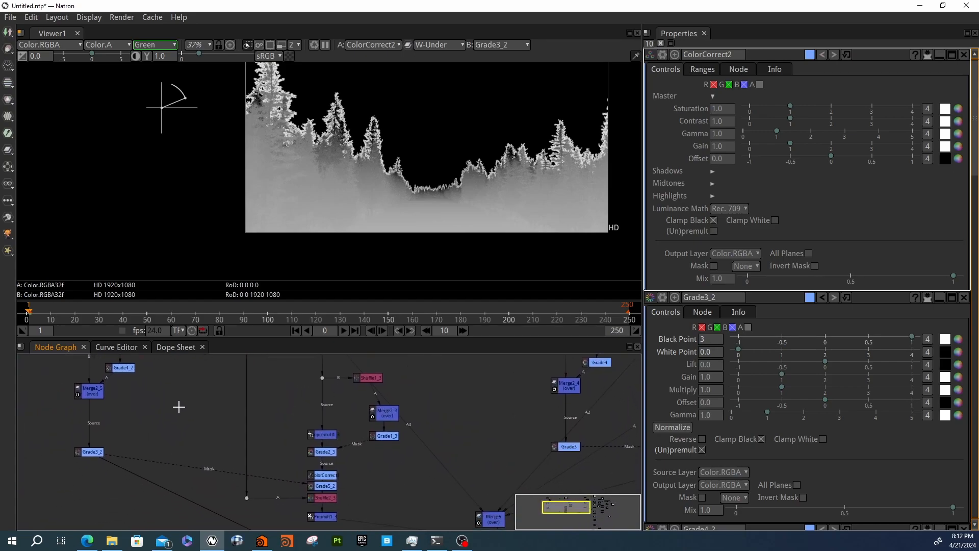
key("Delete")
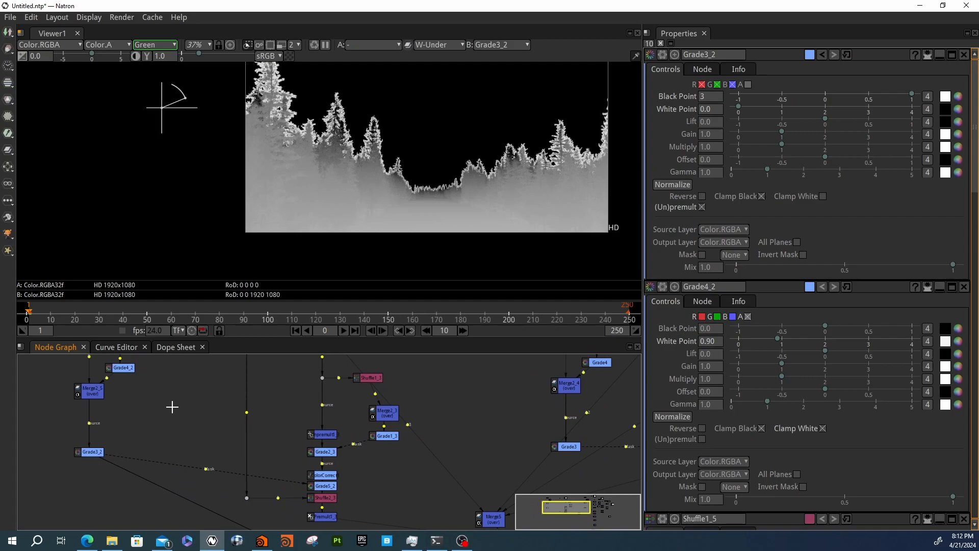
Move Grade3_2 aside, paste a copy of it beside the original, and connect the copy's source to Merge2_5.
middle_click_drag(125, 403, 154, 439)
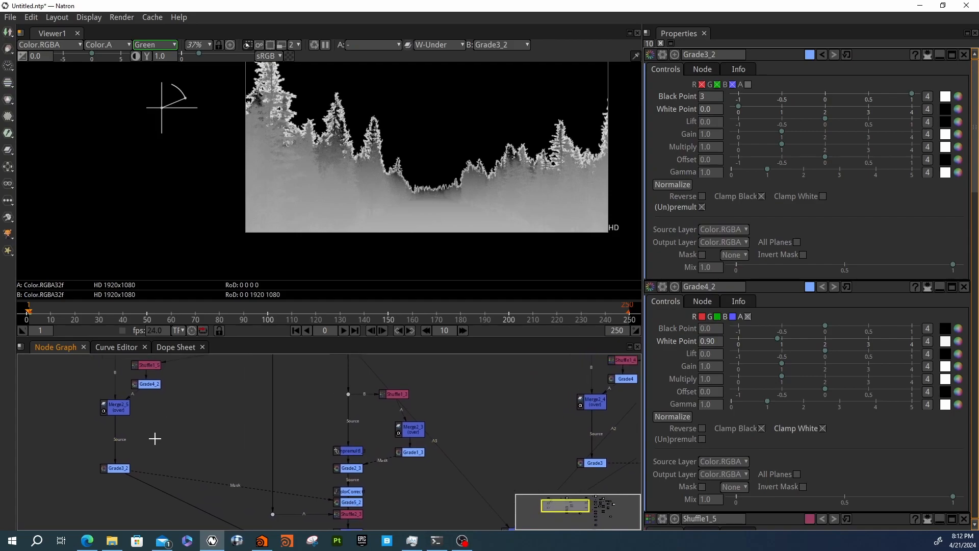
left_click_drag(120, 470, 99, 448)
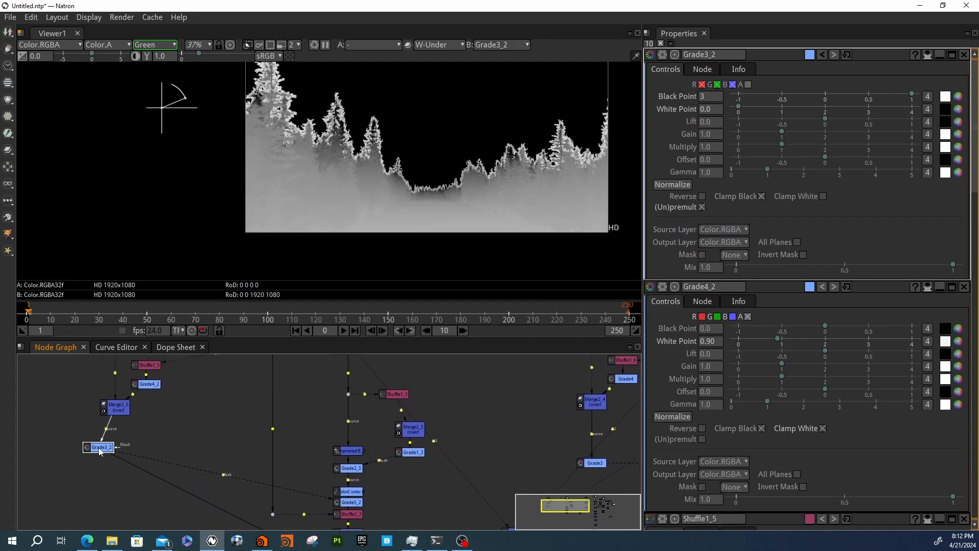
key("ctrl+v")
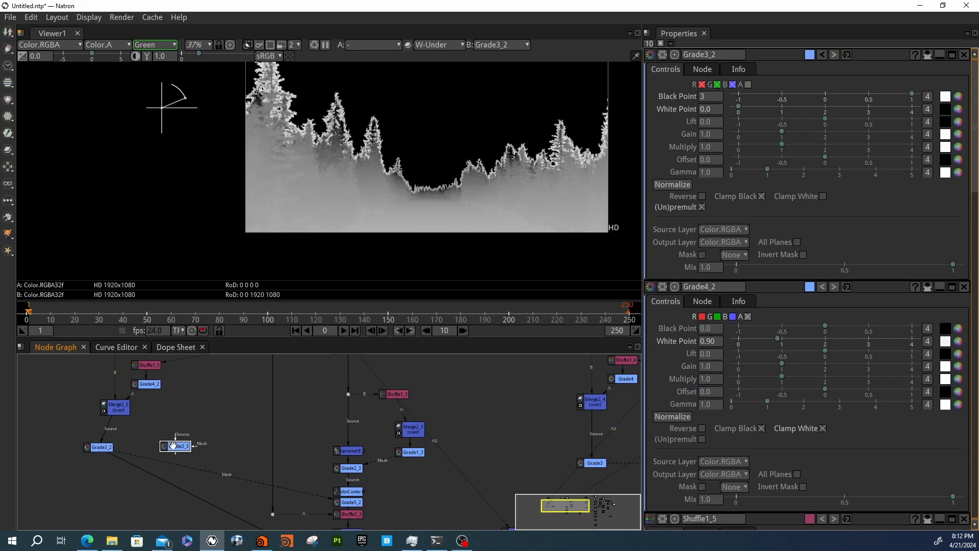
mouse_move(175, 436)
left_mouse_down()
mouse_move(123, 409)
mouse_move(171, 442)
left_mouse_up()
Add a Shuffle node with its B input connected to Merge2_5 and set its green output to B.Color.B.
key("Tab")
type("shu")
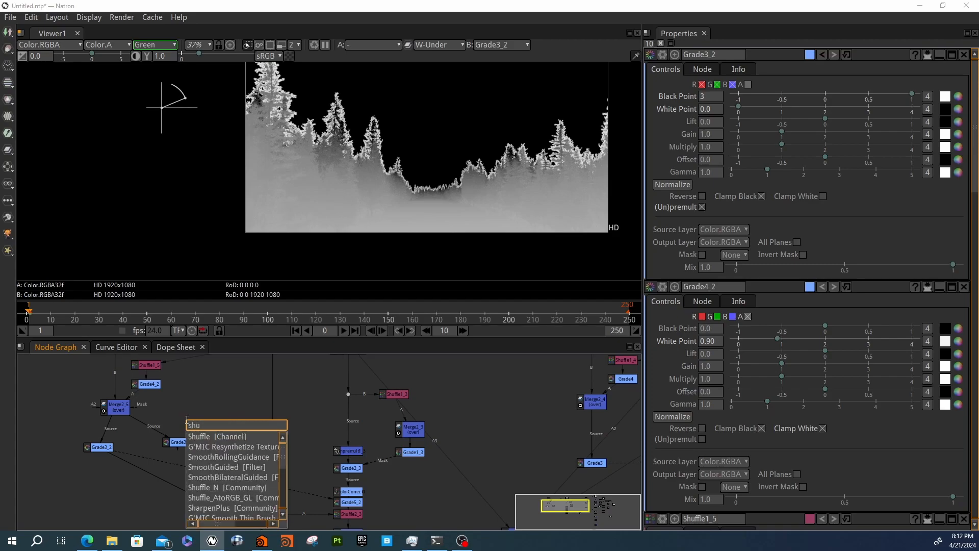
key("Return")
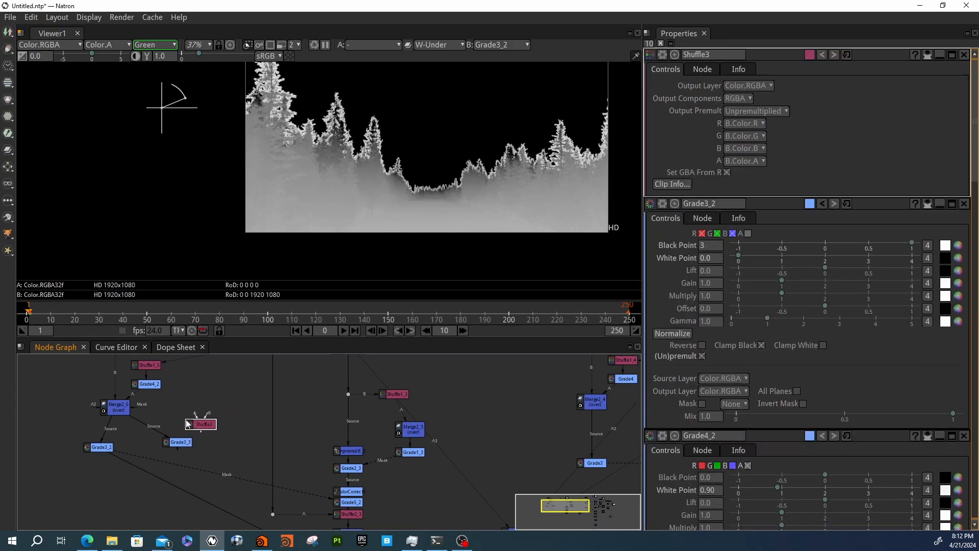
left_click_drag(209, 414, 123, 411)
left_click(757, 148)
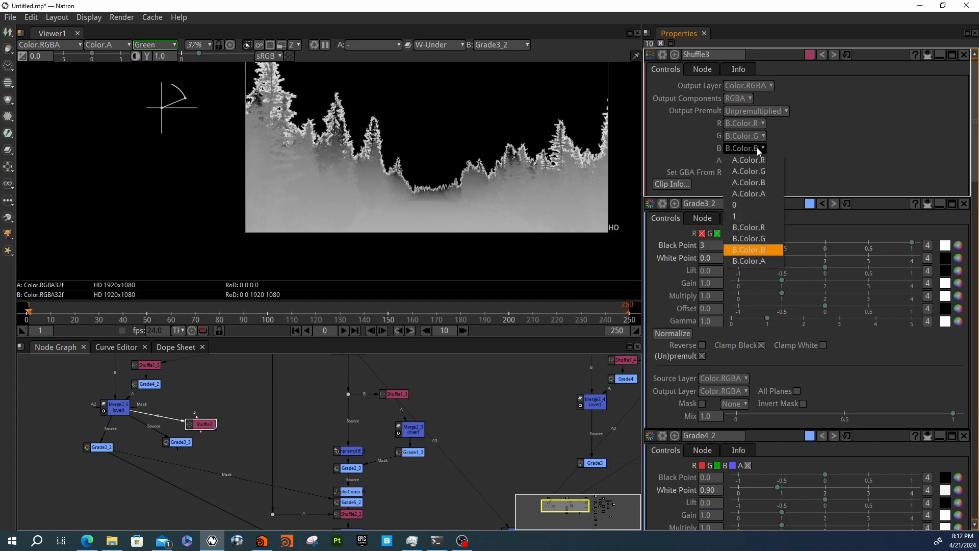
left_click(789, 174)
left_click(756, 137)
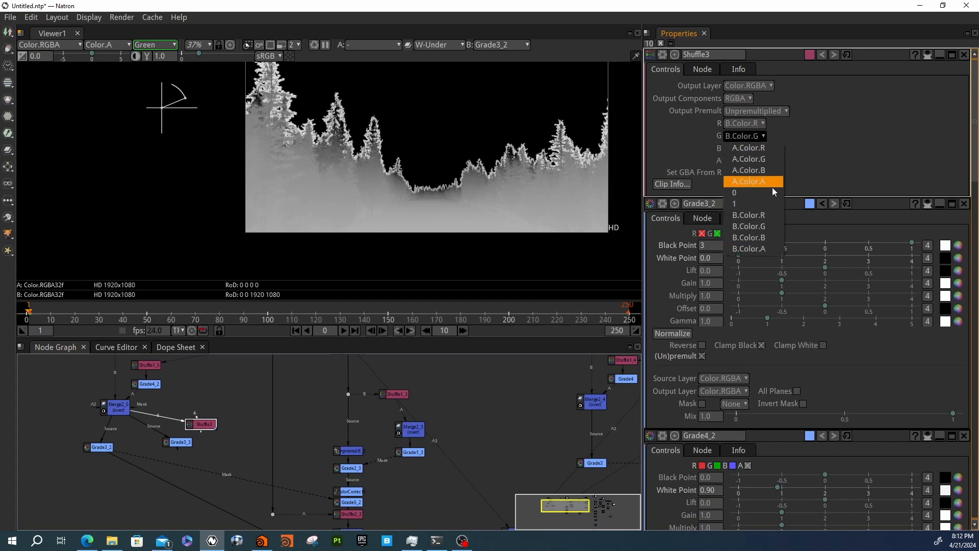
left_click(774, 236)
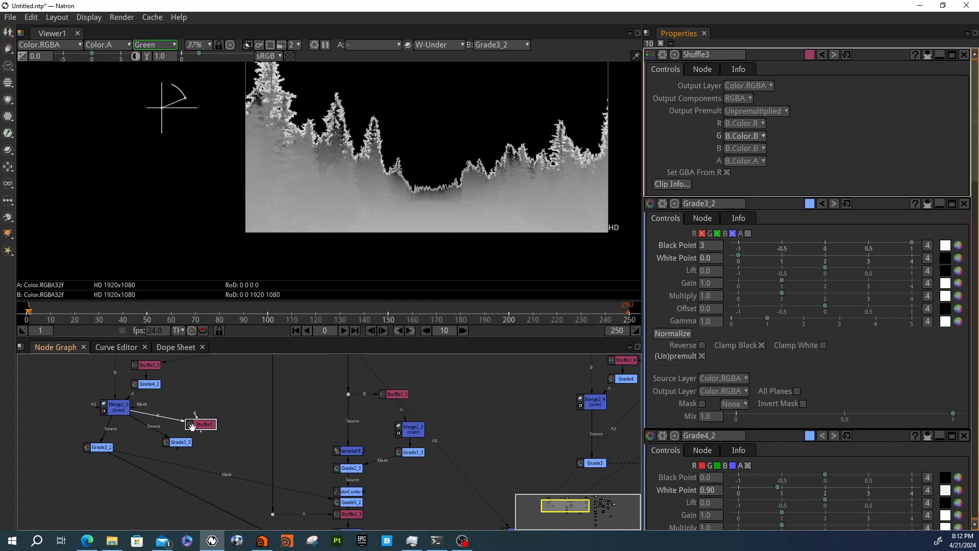
View the new Shuffle node's output and compare its RGB, green and blue channels.
key("1")
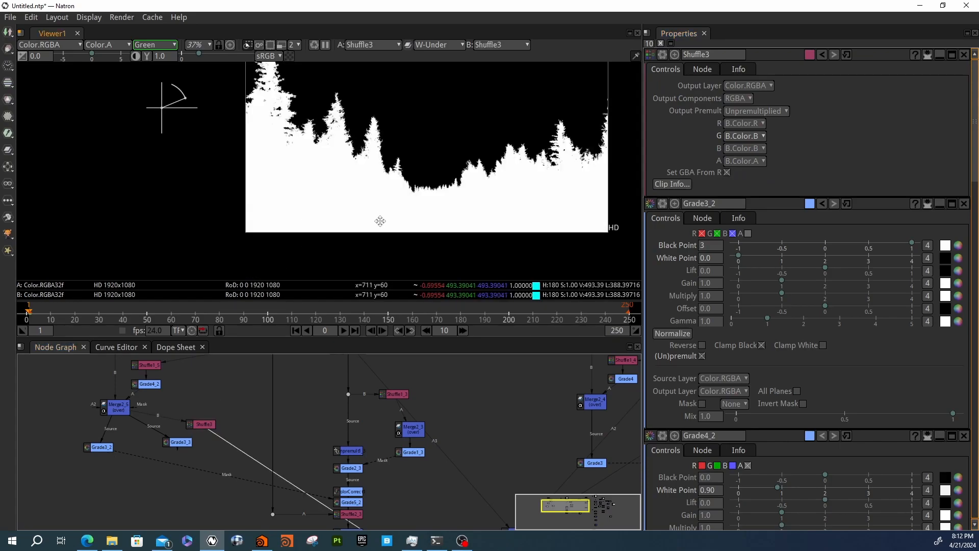
key("g")
middle_click_drag(465, 229, 346, 228)
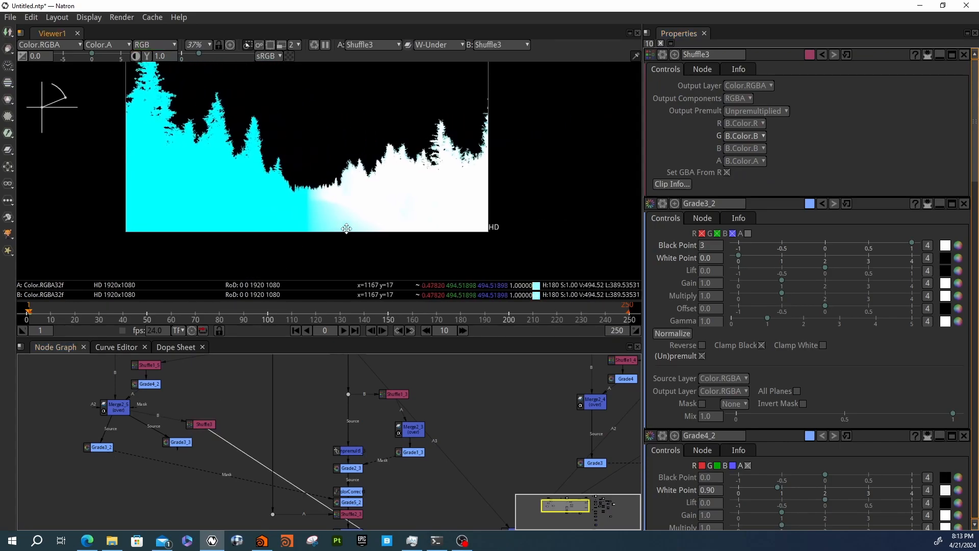
key("g")
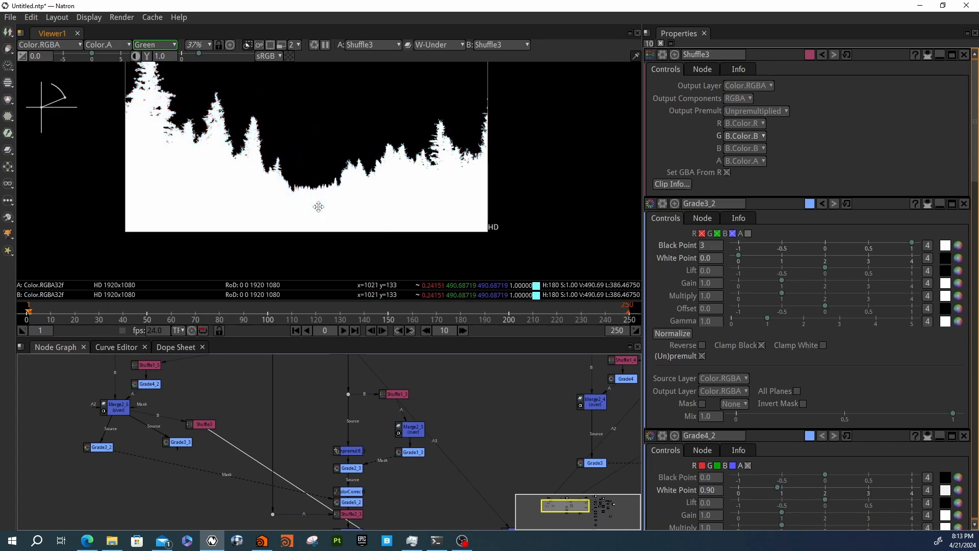
key("g")
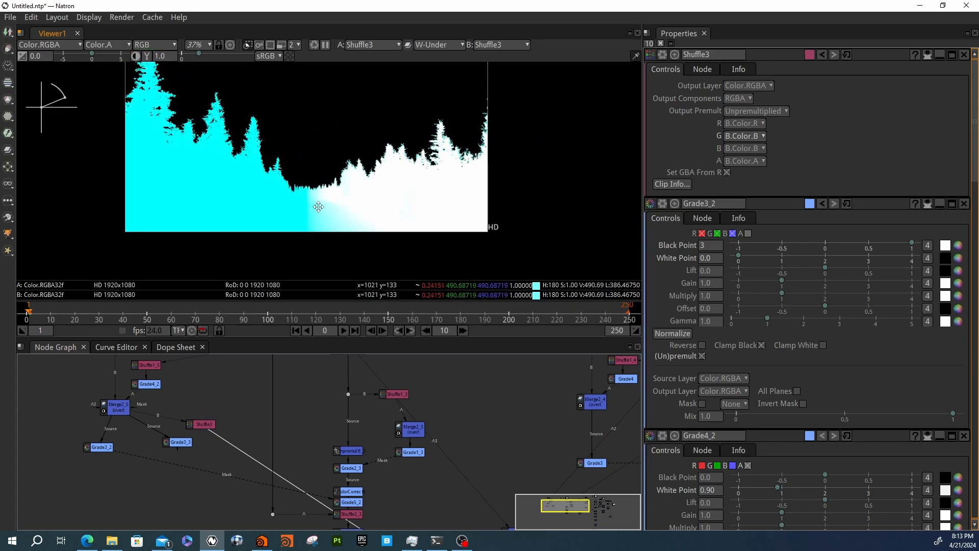
key("g")
key("g")
key("g")
key("g")
key("b")
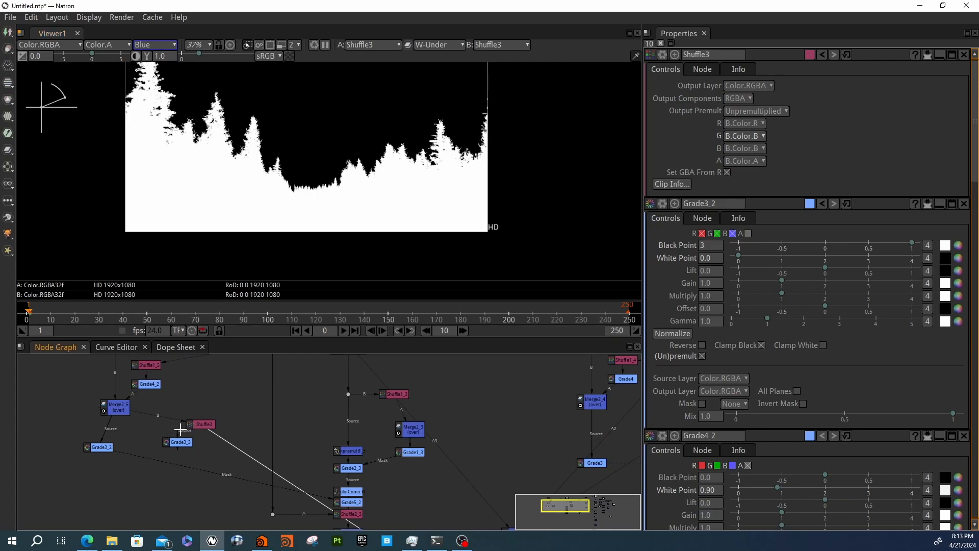
Place Grade3_3 below Shuffle3 with its source connected to it, and view Merge2_5's red and blue channels.
left_click_drag(178, 441, 202, 443)
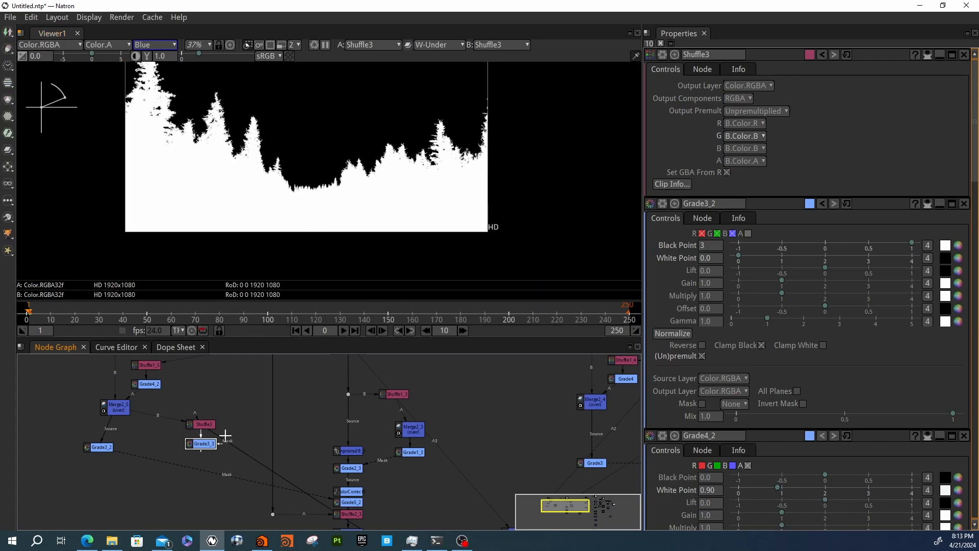
middle_click_drag(201, 442, 217, 446)
left_click(137, 418)
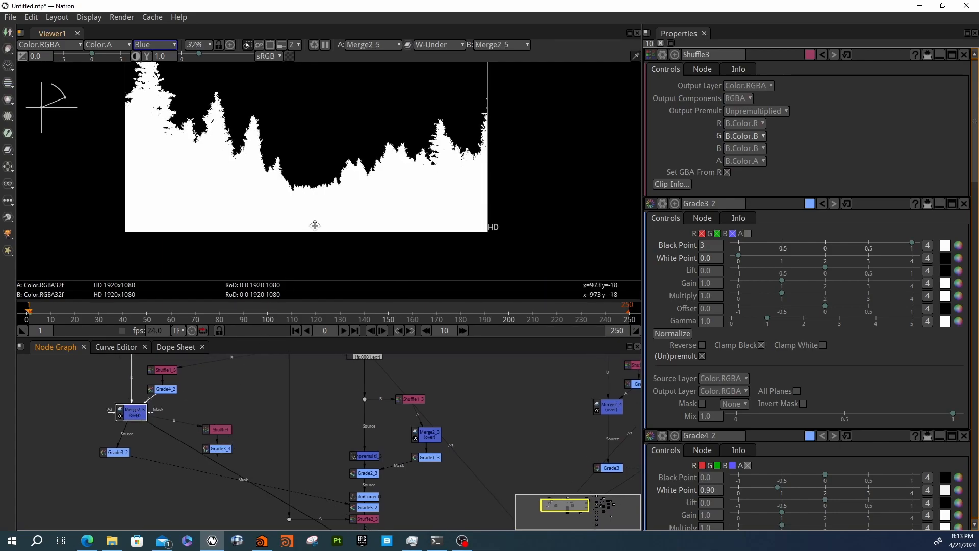
key("1")
key("r")
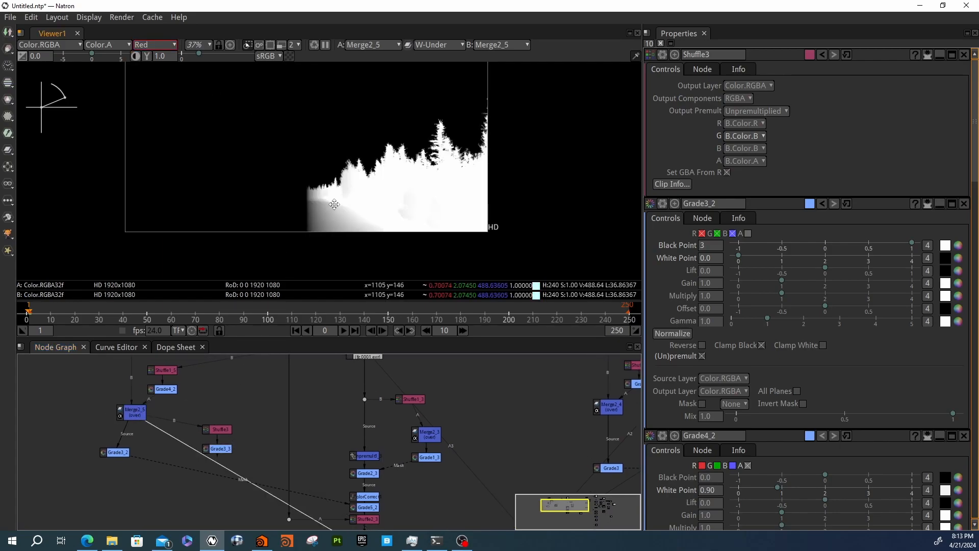
key("b")
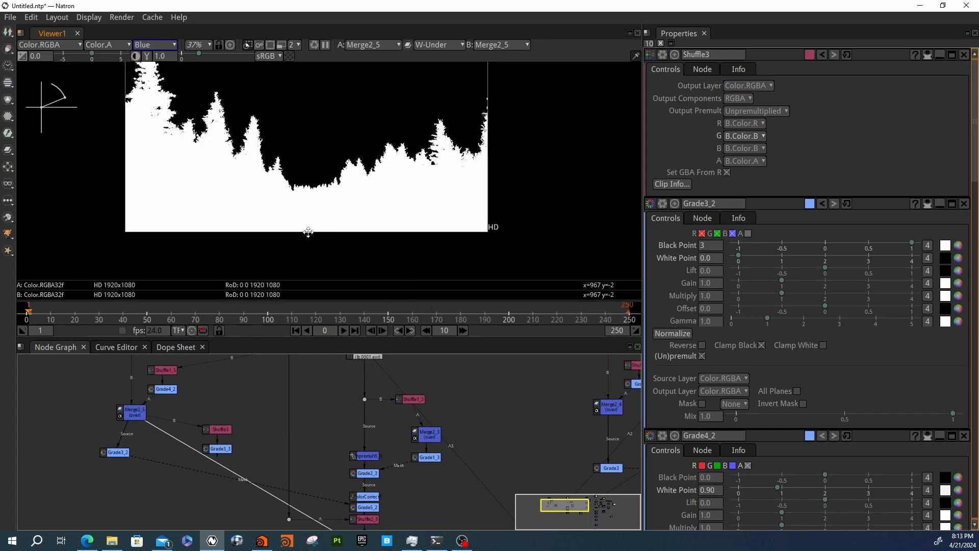
Set Grade3_3's black point to 0 and white point to 400, and view its output.
double_click(219, 449)
left_click(717, 97)
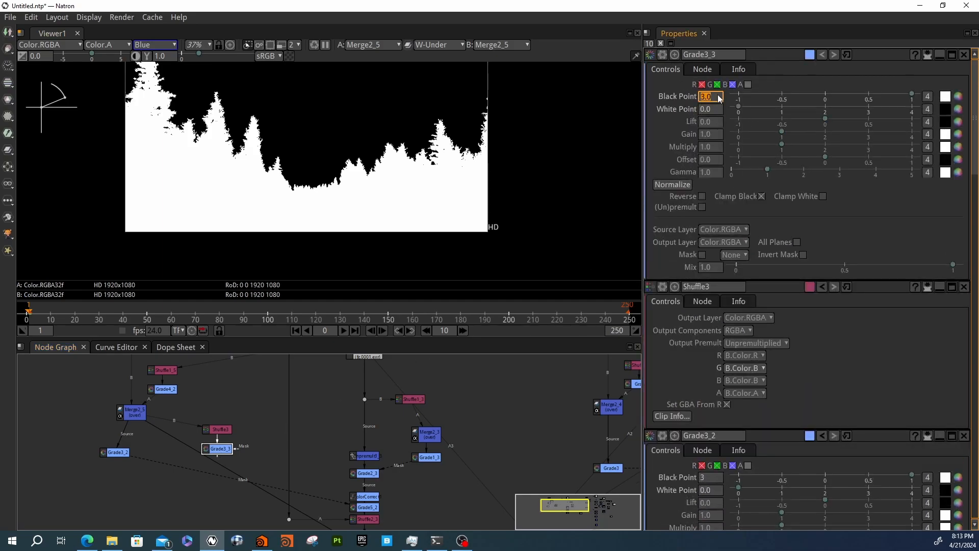
type("0")
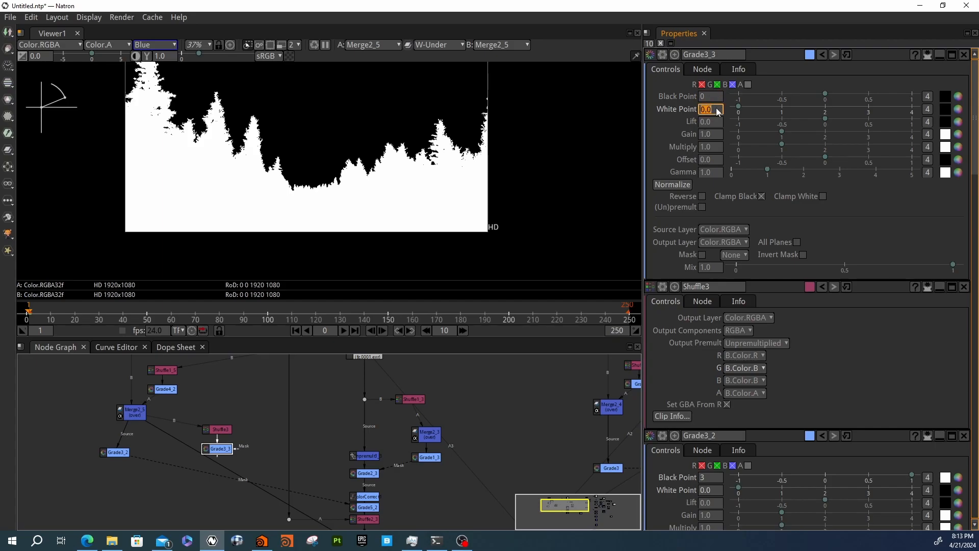
left_click(718, 111)
type("400")
key("Return")
left_click(220, 448)
key("1")
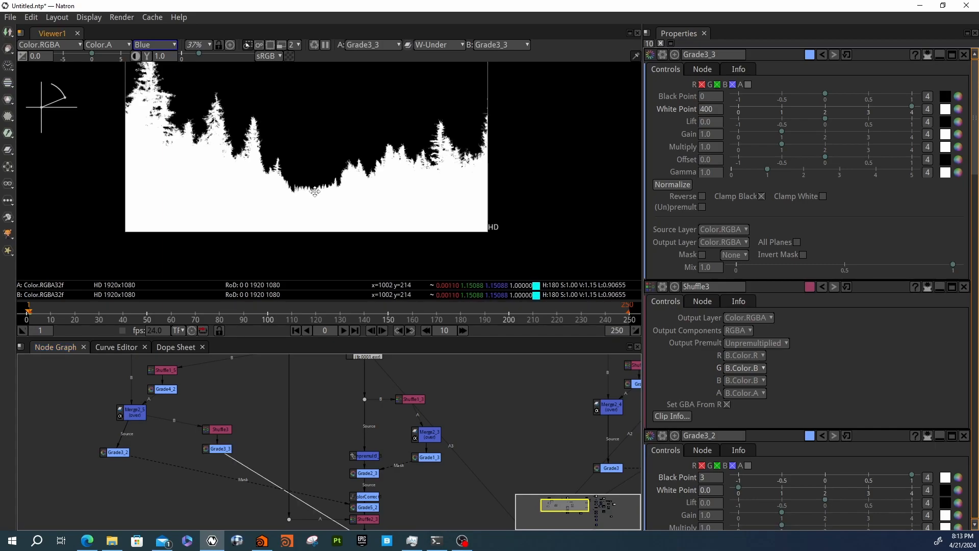
Compare the RGB, blue and green channels of Grade3_3's output.
left_click(147, 45)
left_click(151, 65)
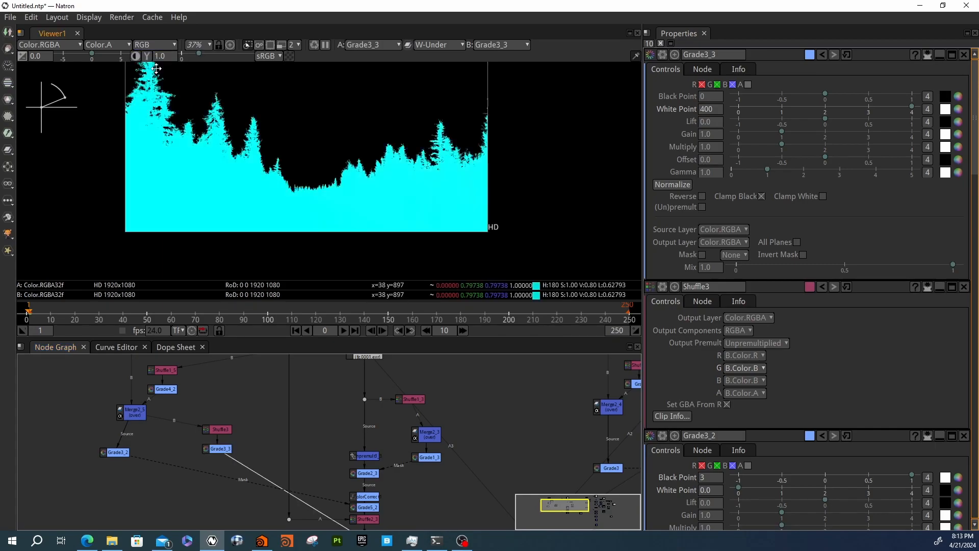
left_click(160, 44)
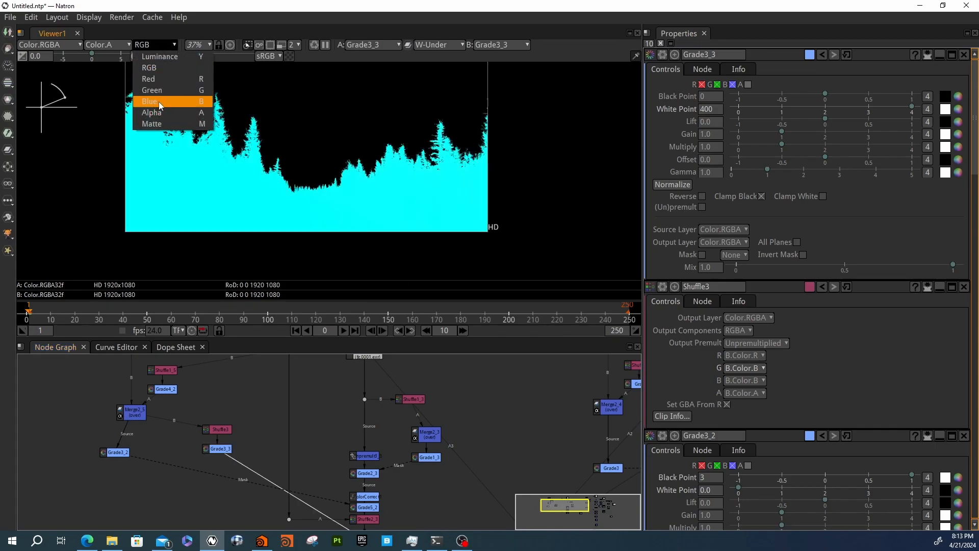
left_click(156, 102)
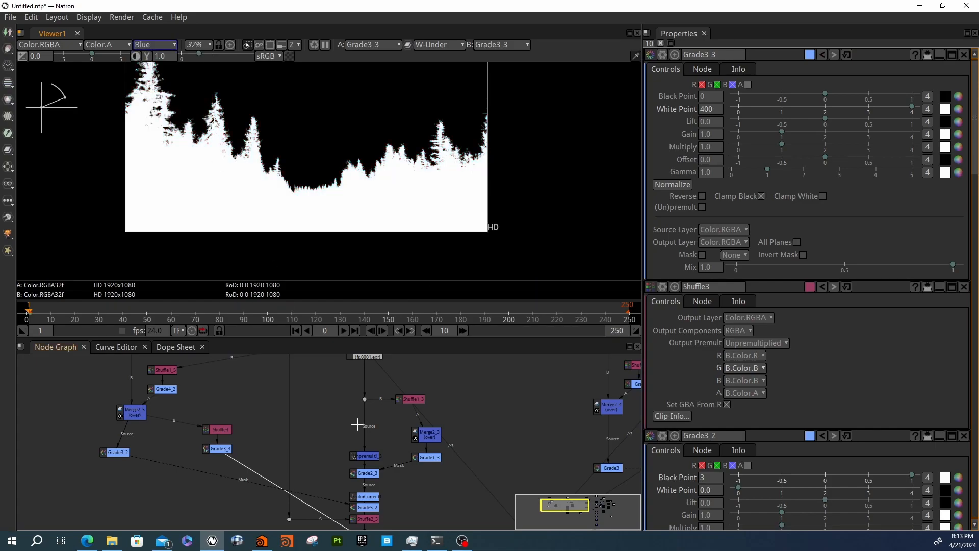
left_click(224, 429)
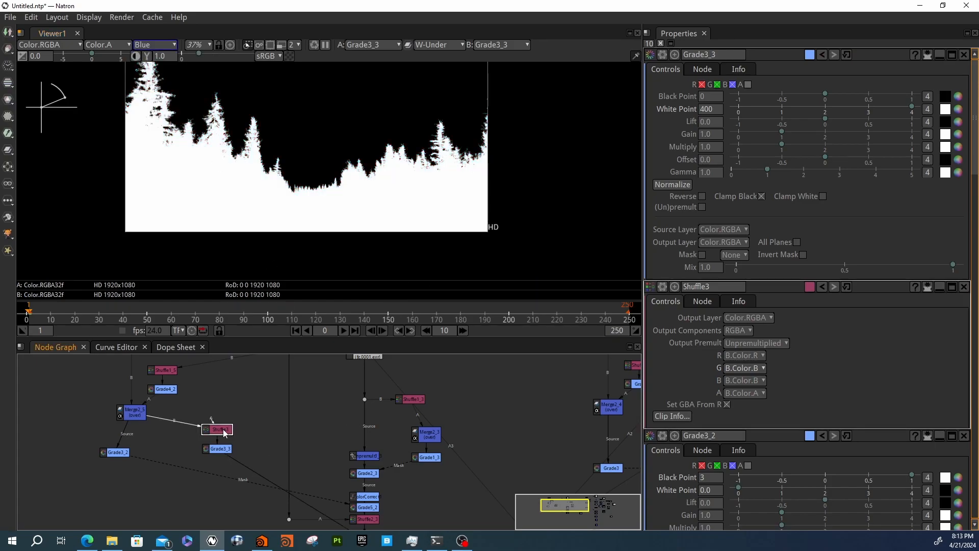
left_click(324, 205)
key("g")
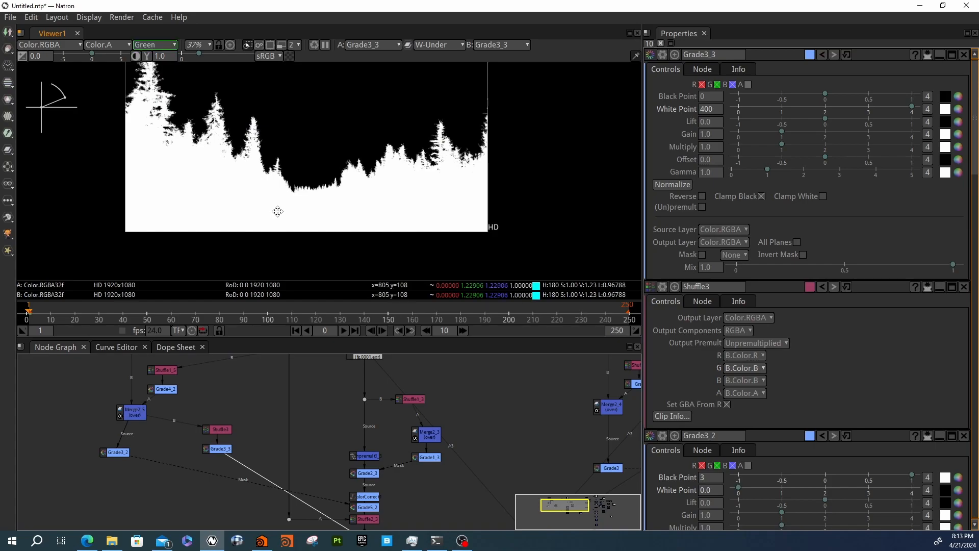
middle_click_drag(261, 201, 217, 202)
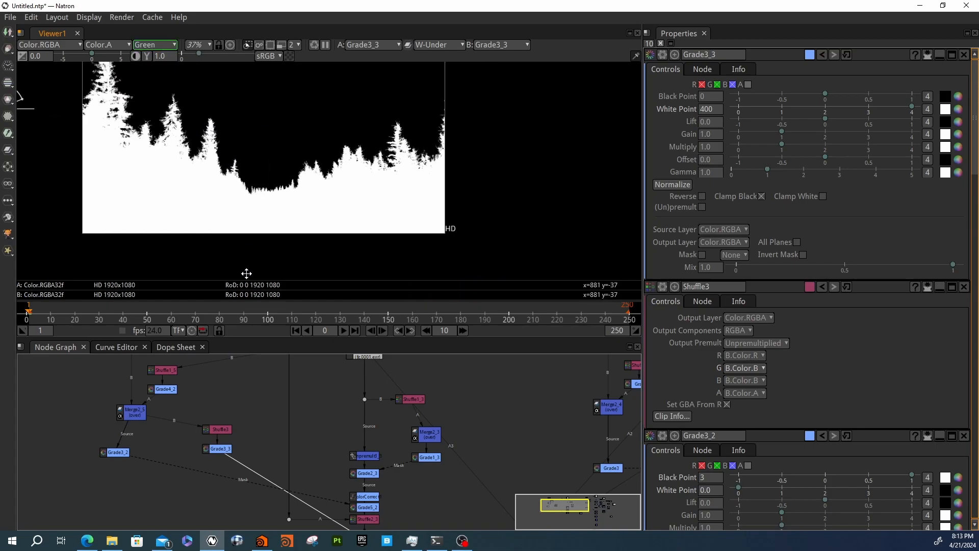
Tidy the node layout by aligning Shuffle3 with Merge2_5 and placing Grade3_2 and Grade3_3 directly below them.
left_click_drag(212, 432, 208, 416)
left_click_drag(116, 452, 135, 442)
left_click_drag(222, 449, 219, 440)
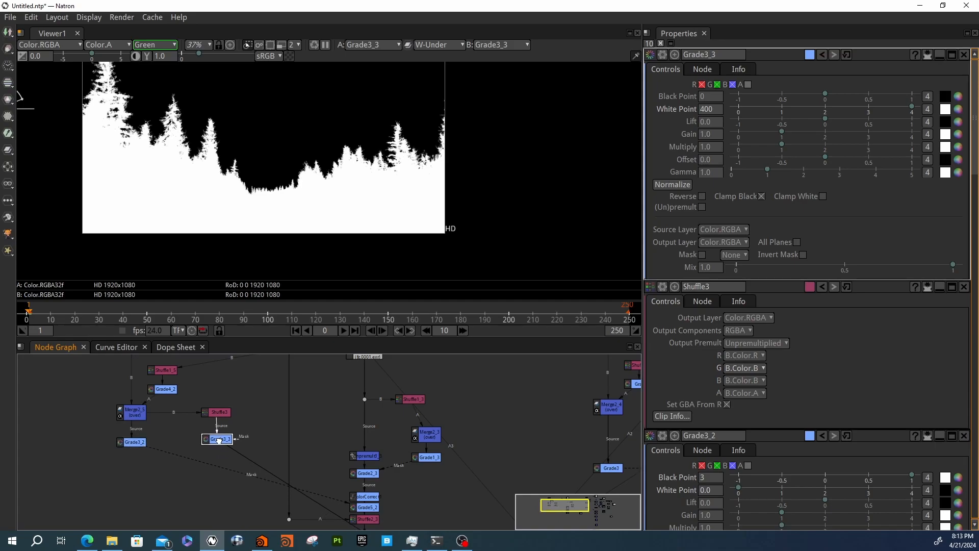
Check Shuffle3's green output source and view the node's red and blue channels.
left_click(219, 414)
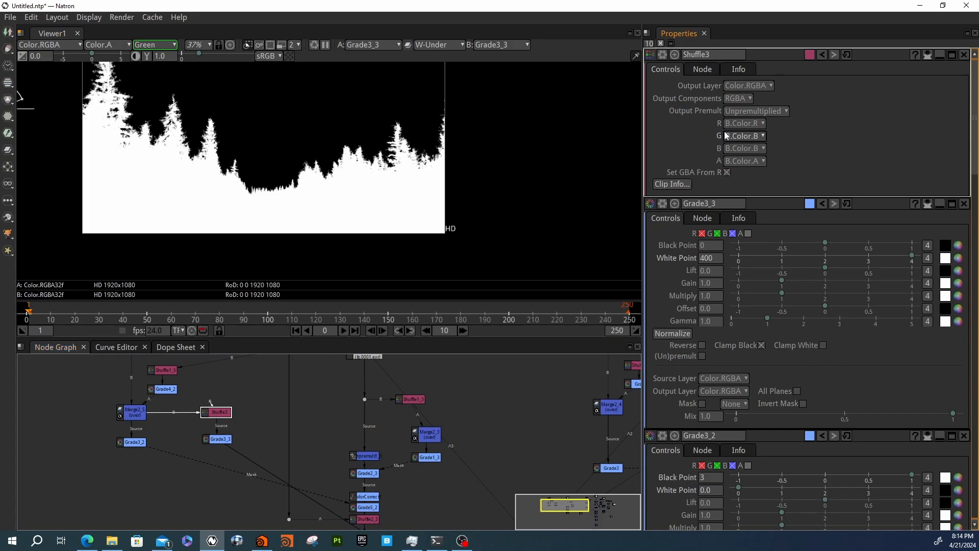
left_click(754, 136)
left_click(747, 149)
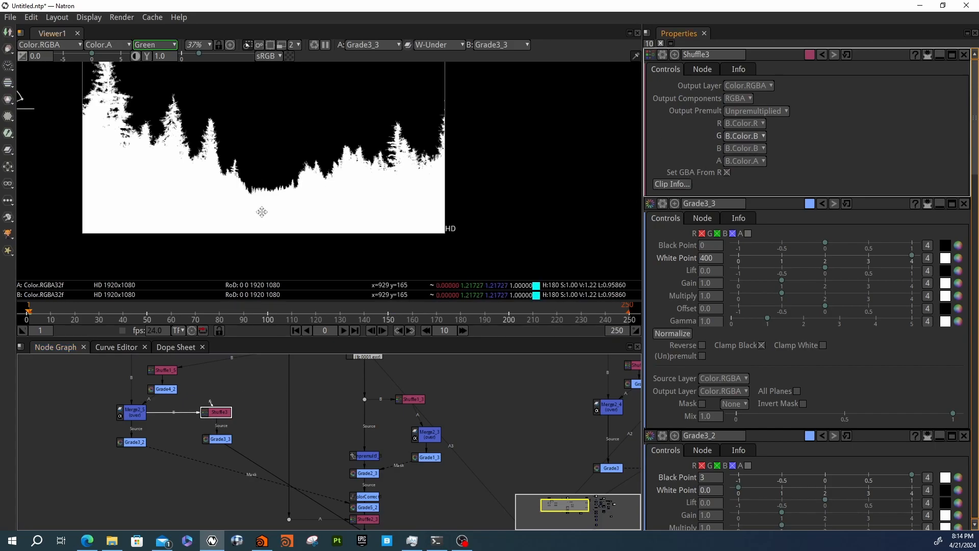
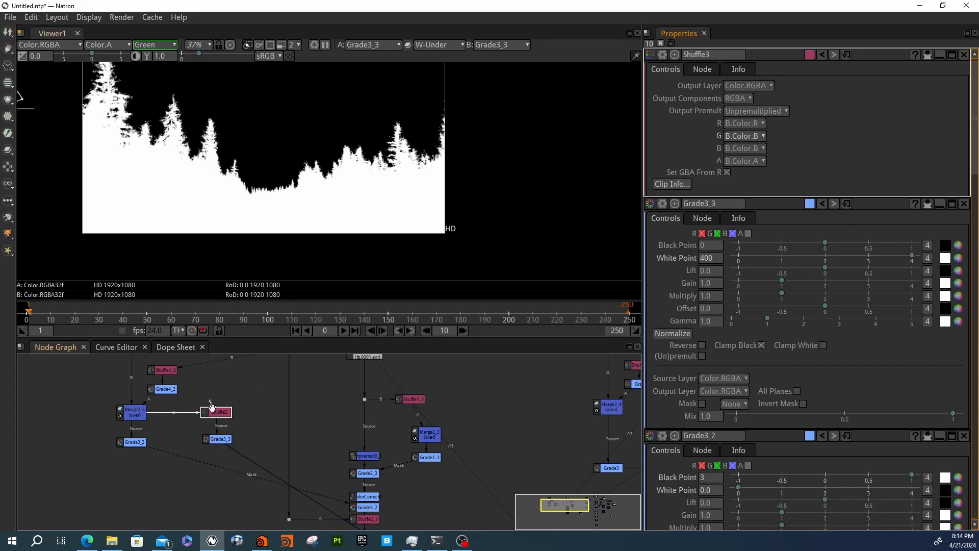
key("1")
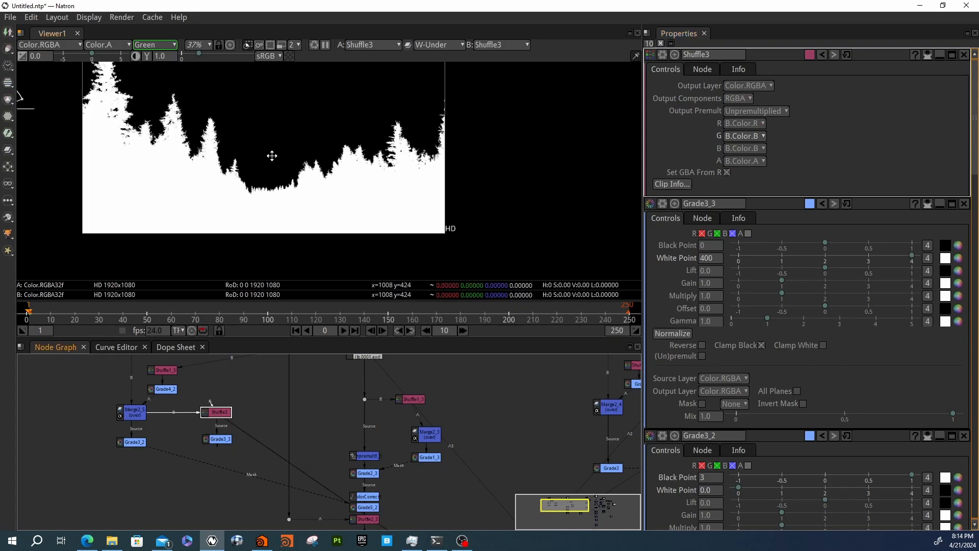
key("r")
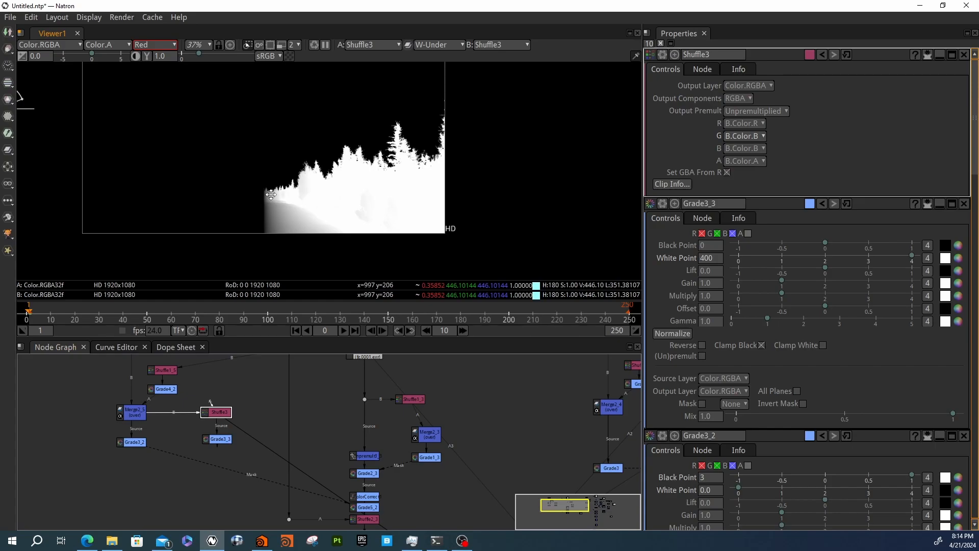
key("b")
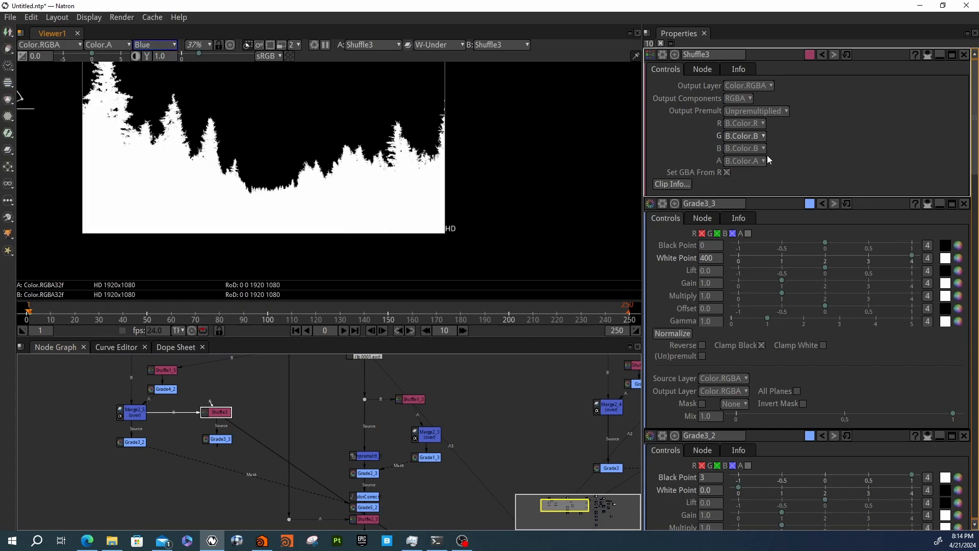
Set Shuffle3's blue output to 0 and view its green channel.
left_click(748, 149)
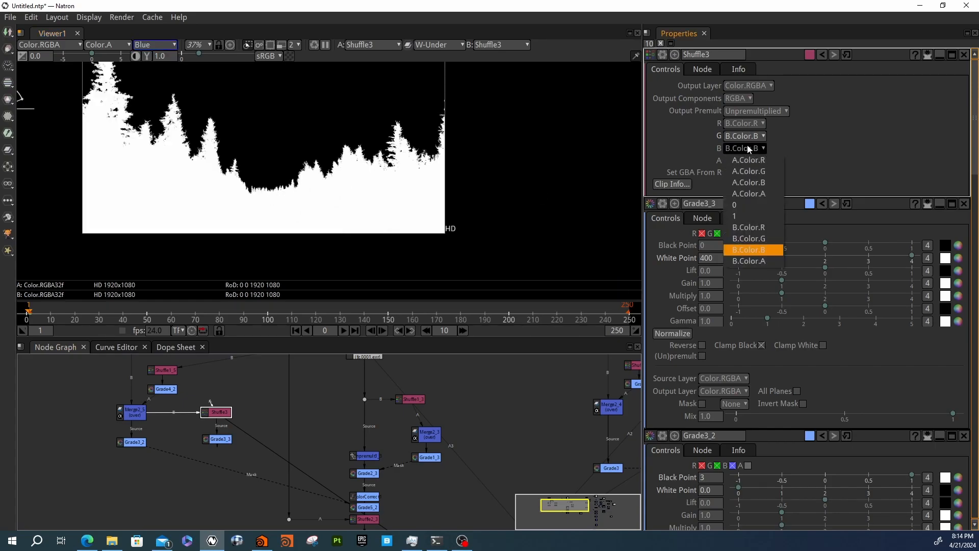
left_click(753, 205)
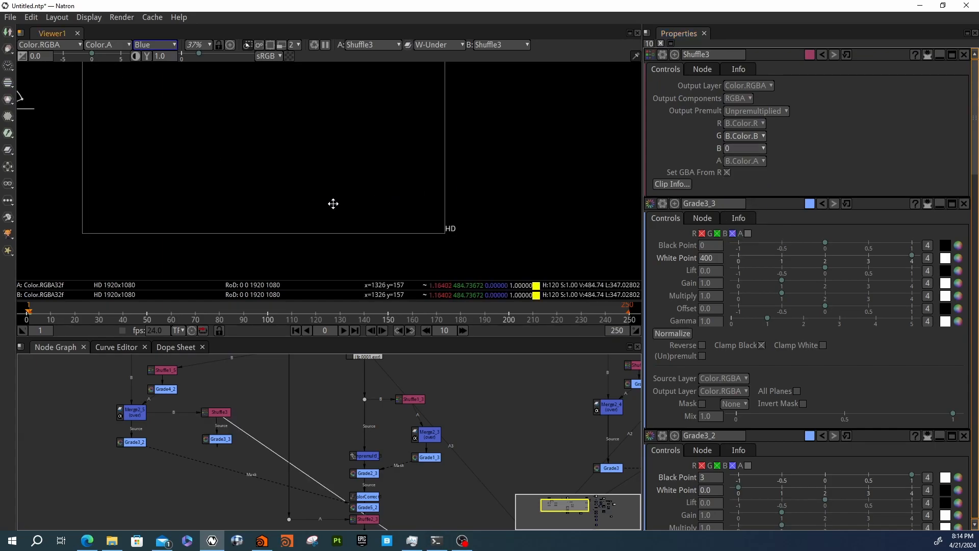
key("g")
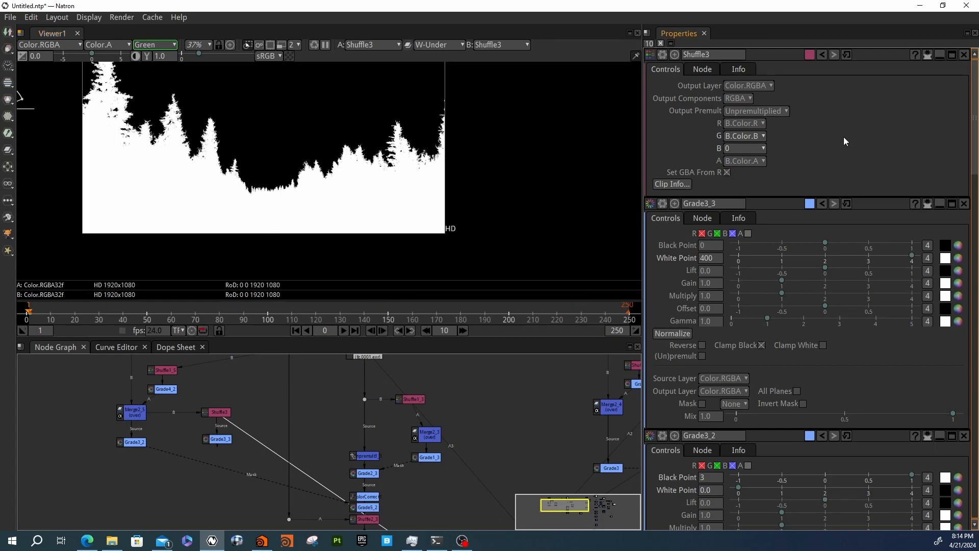
Set Grade3_3's white point to 475 and black point to 490, and inspect its green channel.
left_click(213, 437)
double_click(721, 109)
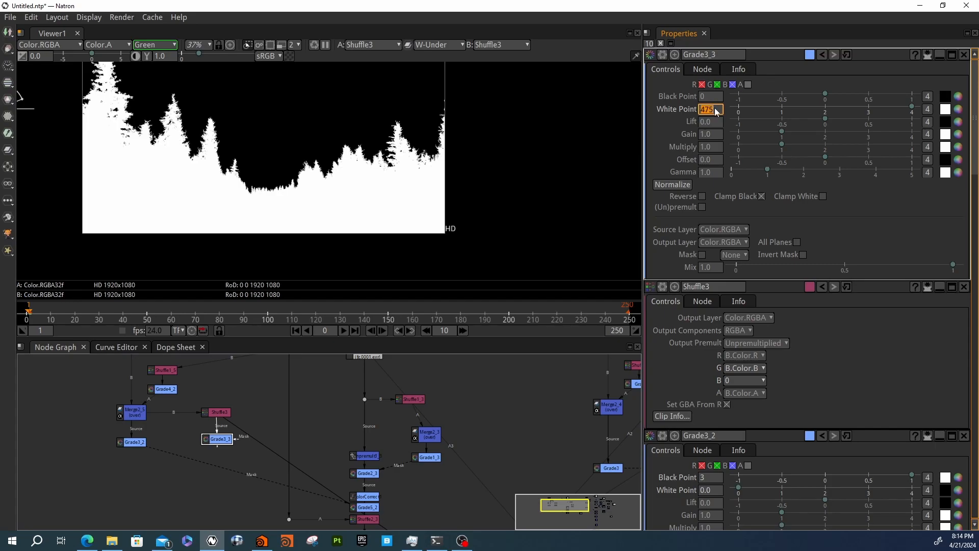
left_click(710, 99)
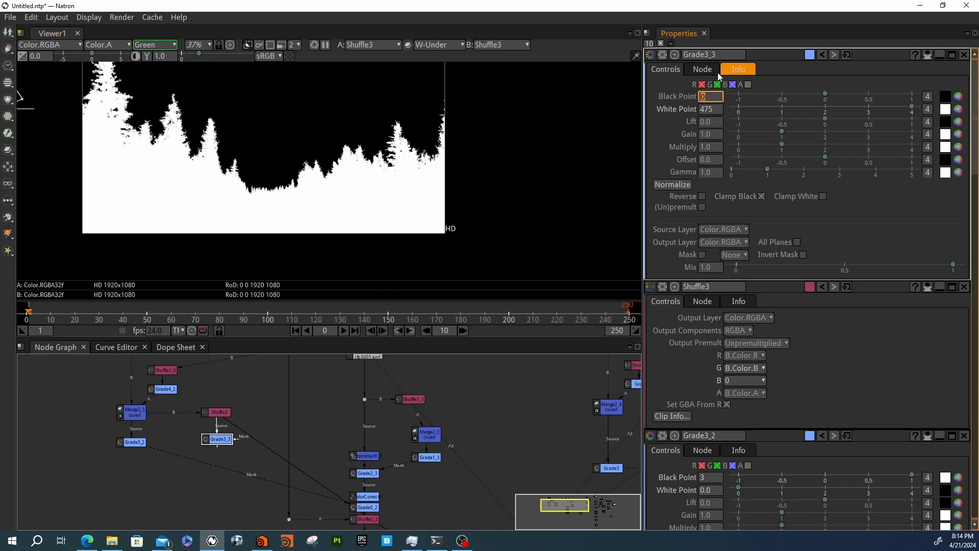
type("490")
key("Return")
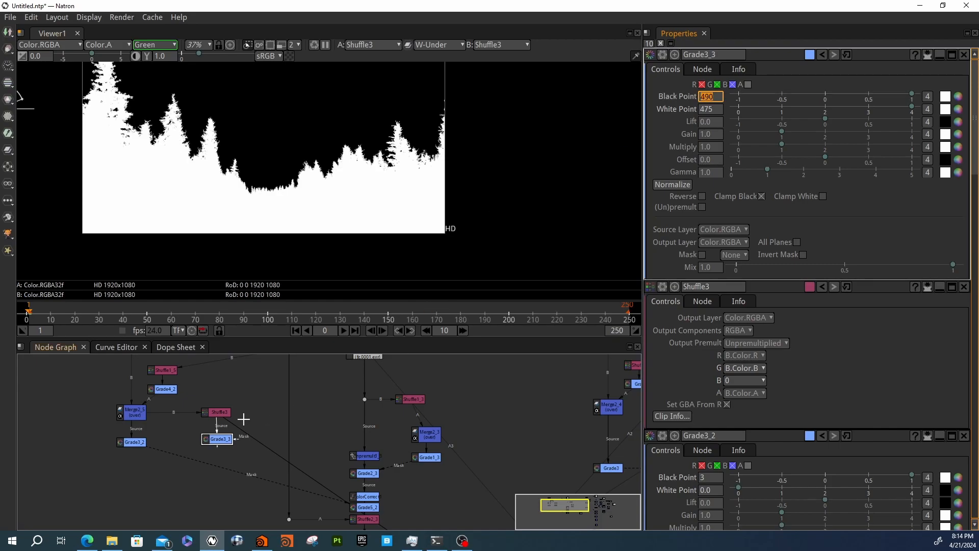
left_click(215, 437)
key("1")
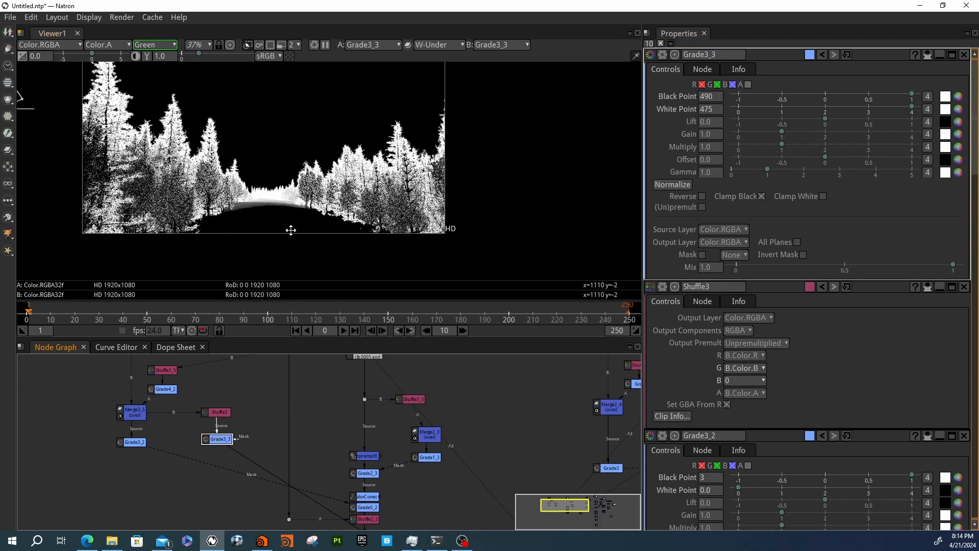
scroll(404, 193, "up", 10)
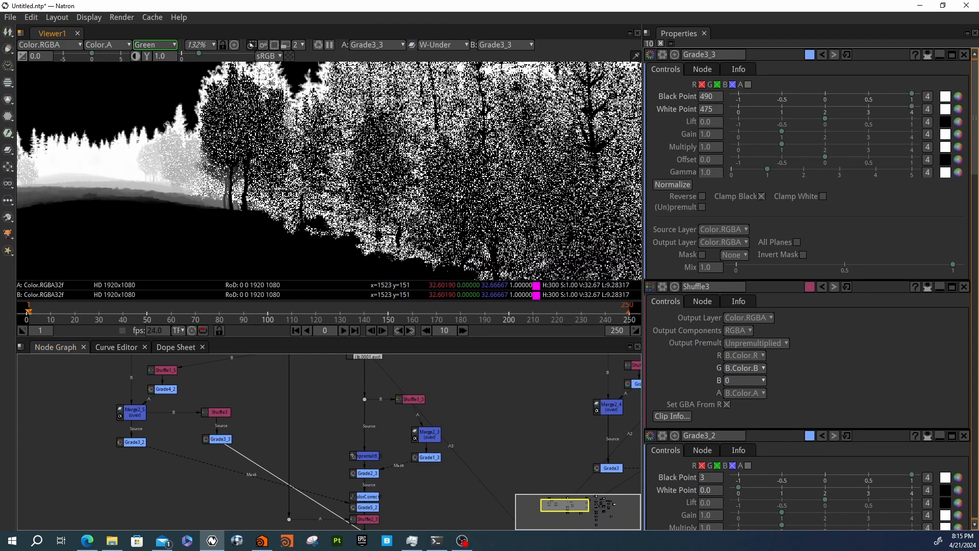
scroll(457, 196, "down", 7)
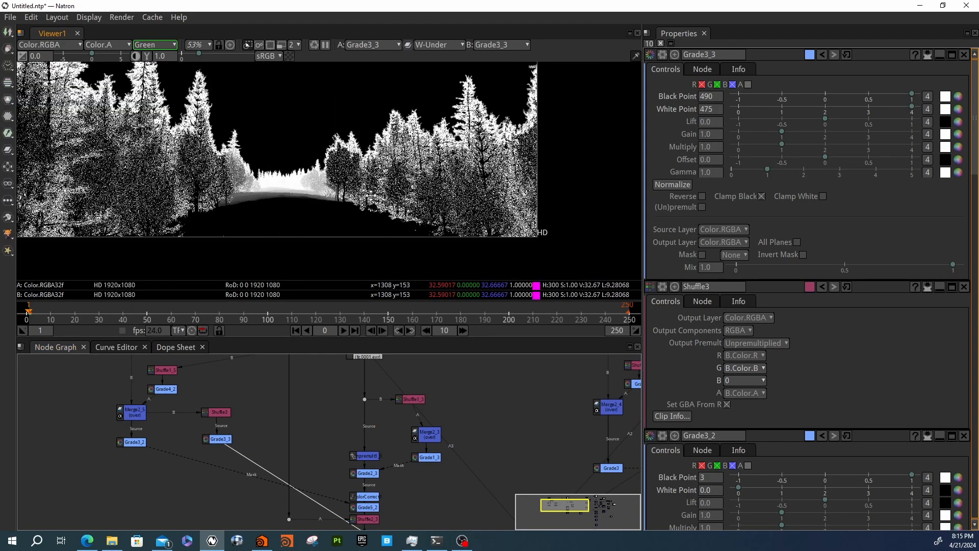
middle_click_drag(134, 65, 163, 134)
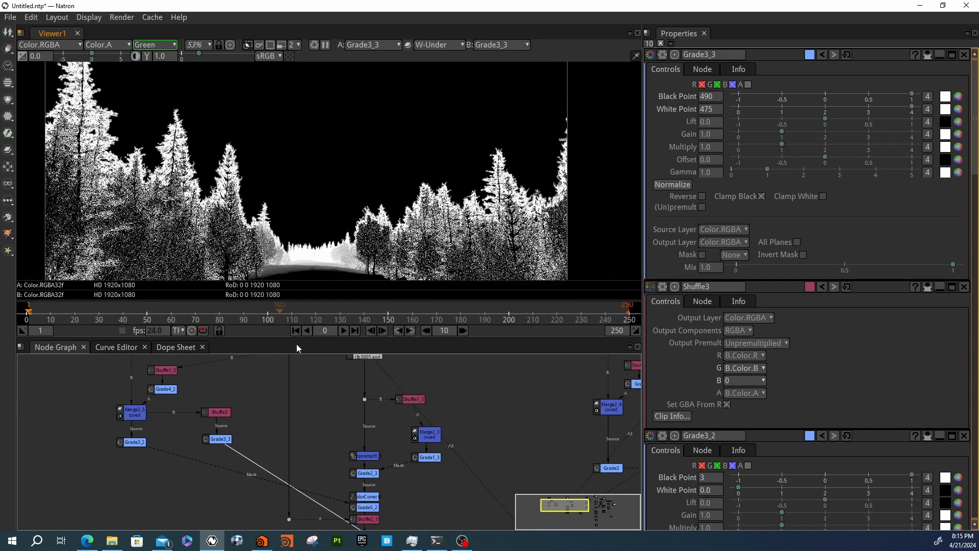
View Grade3_2's green channel and examine the depth gradient across the forest and its tree edges.
middle_click_drag(168, 478, 145, 385)
left_click(133, 415)
key("1")
scroll(194, 209, "down", 3)
middle_click_drag(194, 209, 177, 160)
scroll(247, 174, "up", 2)
middle_click_drag(248, 174, 246, 182)
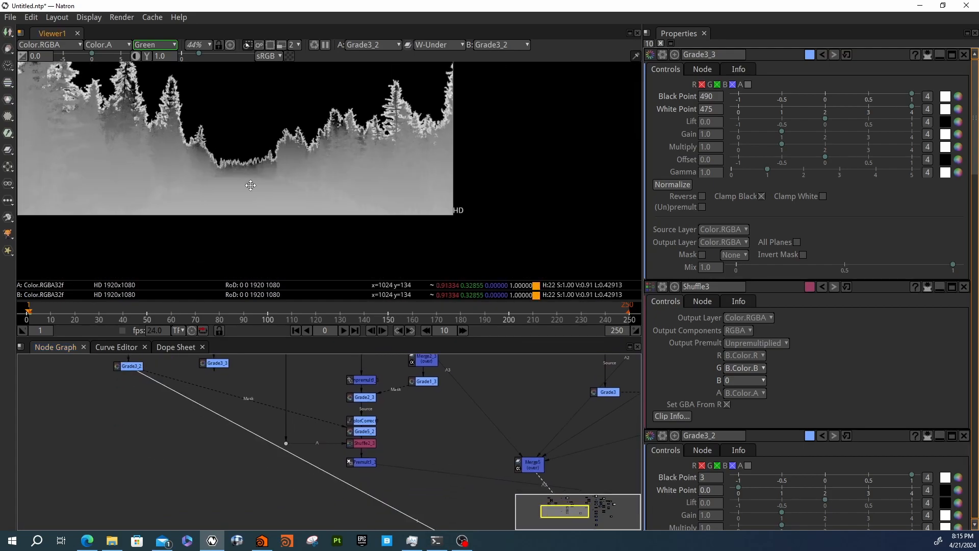
scroll(140, 159, "up", 3)
middle_click_drag(124, 194, 183, 222)
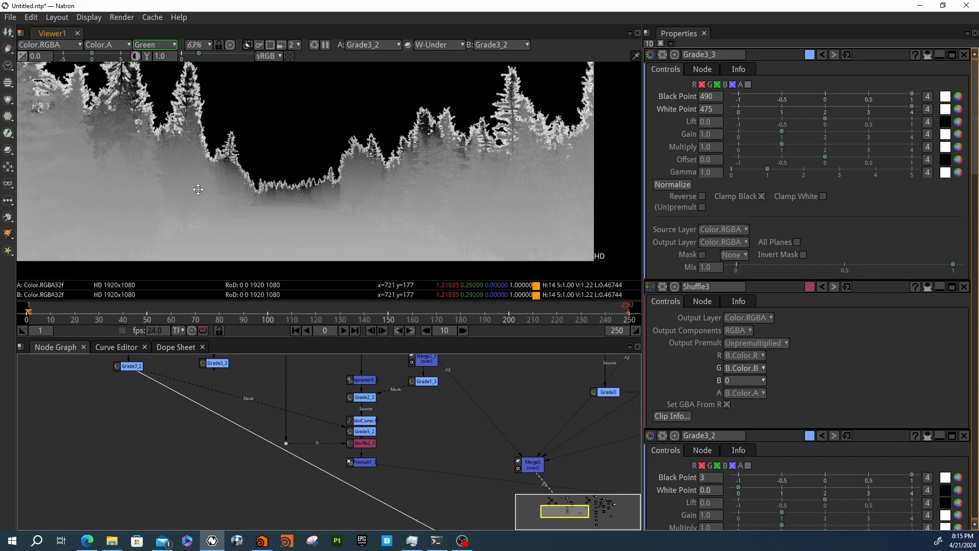
Set the green component of Constant1_3's color to 10, leaving the other components separate.
middle_click_drag(181, 411, 177, 425)
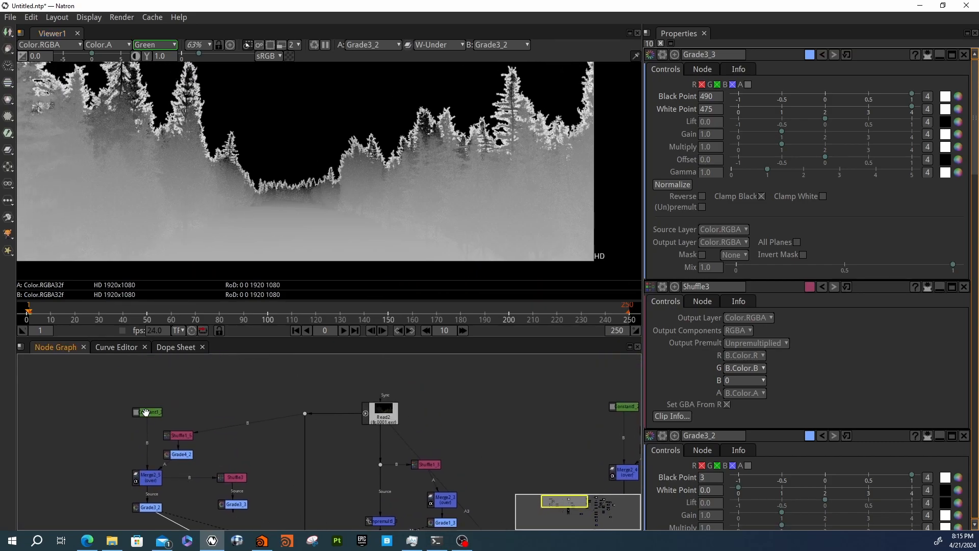
left_click(147, 412)
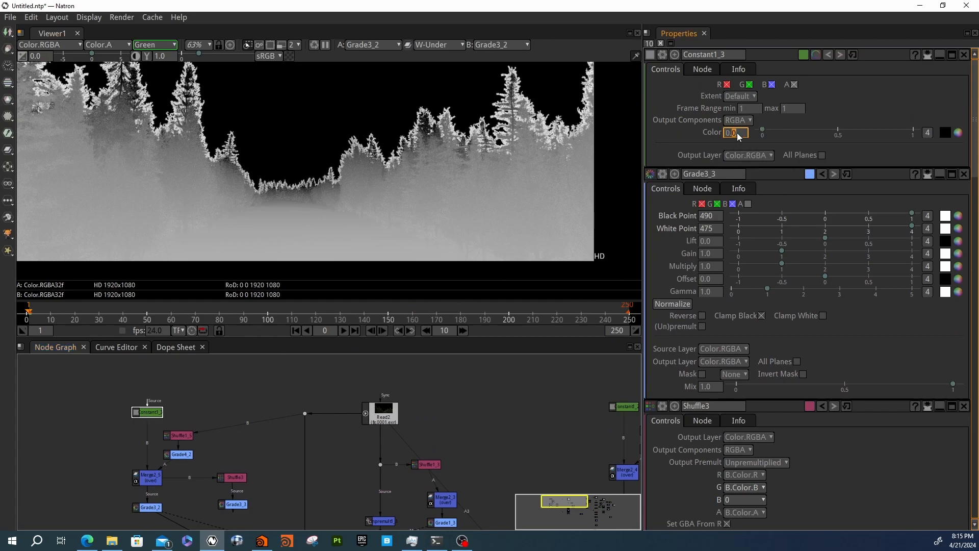
left_click(928, 131)
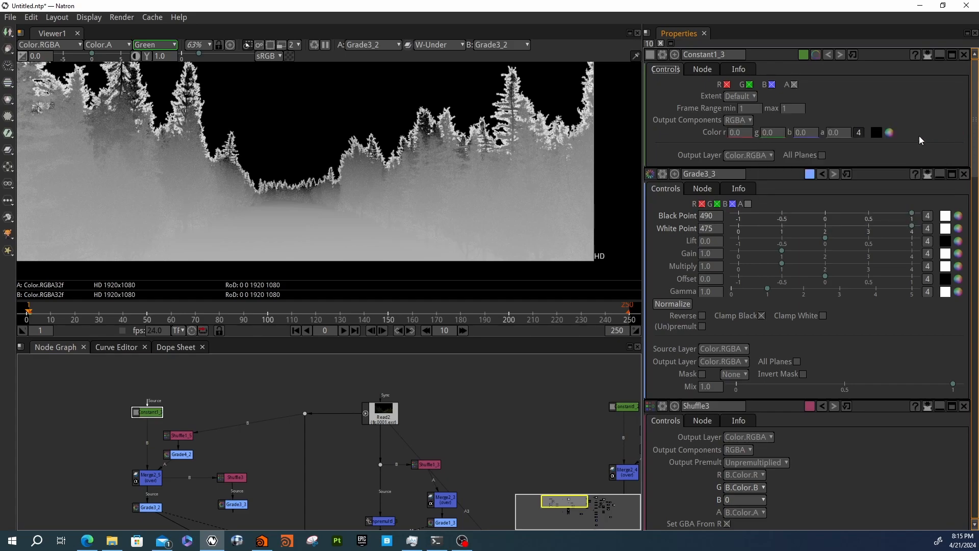
left_click(775, 133)
type("10")
key("Return")
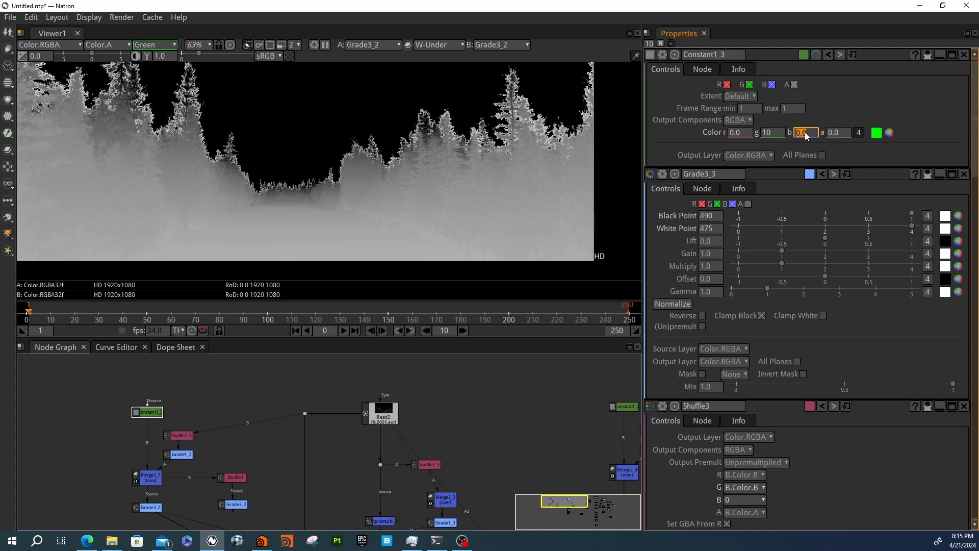
Add a Multiply merge node below the grades, with Grade3_2 as its A input and Grade3_3 as its B input.
middle_click_drag(286, 471, 303, 425)
left_click(200, 454)
key("Tab")
type("mul")
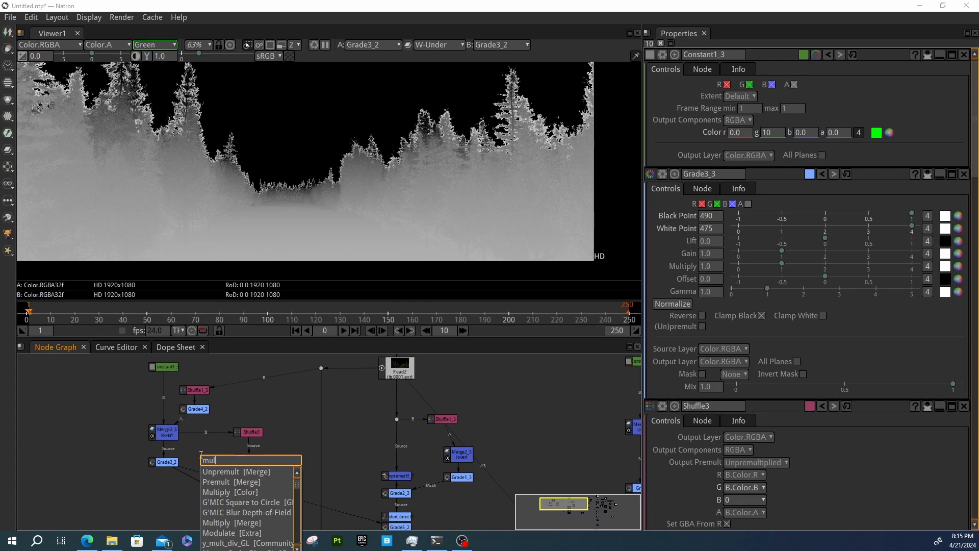
type("t")
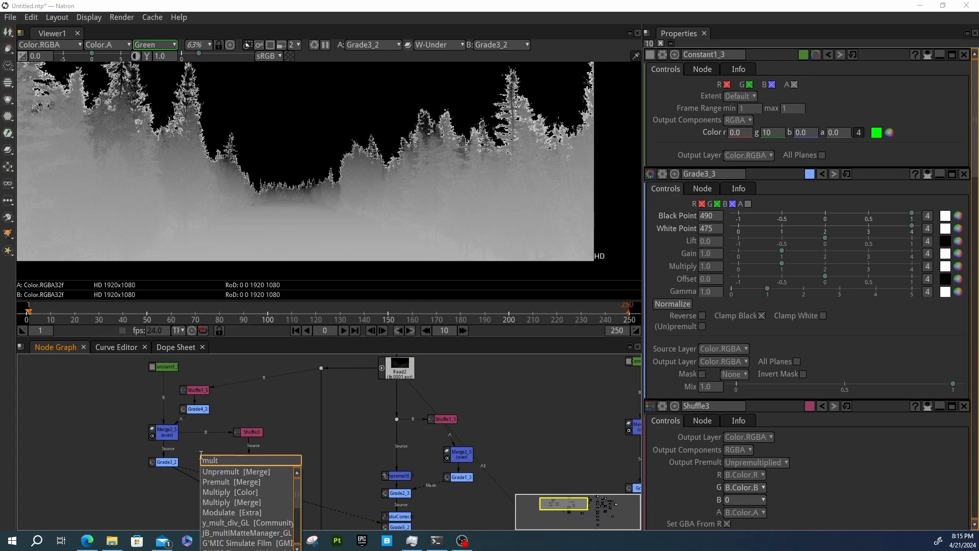
key("Down")
key("Down")
key("Down")
key("Return")
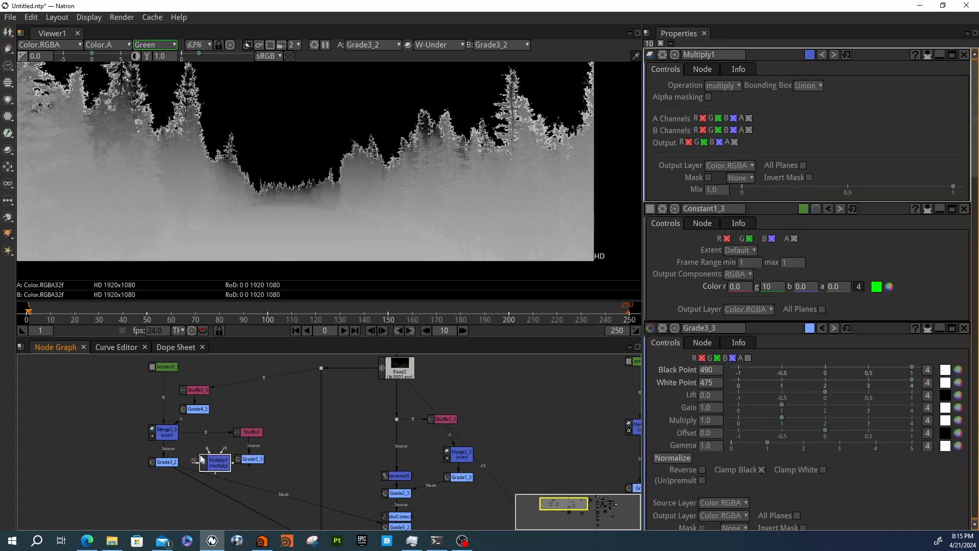
left_click_drag(200, 455, 167, 465)
left_click_drag(248, 468, 248, 465)
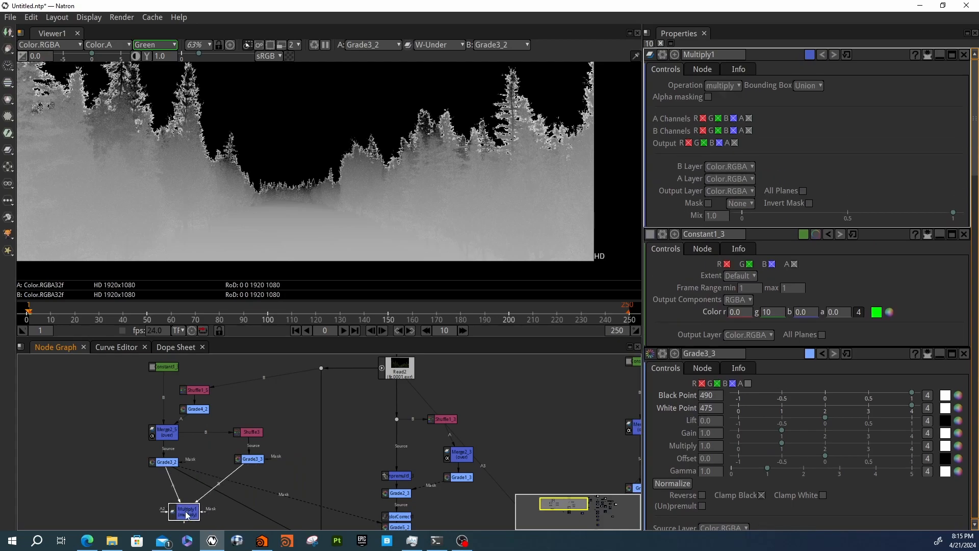
View Multiply1's green channel and examine the mask on the tree edges and the far ground.
key("1")
left_click_drag(186, 515, 192, 505)
scroll(304, 155, "down", 2)
middle_click_drag(298, 188, 254, 211)
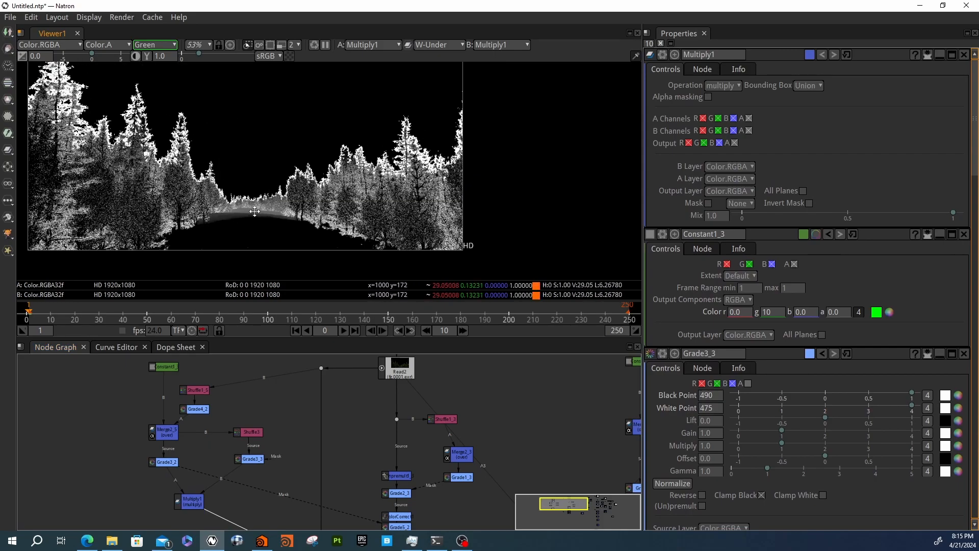
scroll(254, 211, "up", 5)
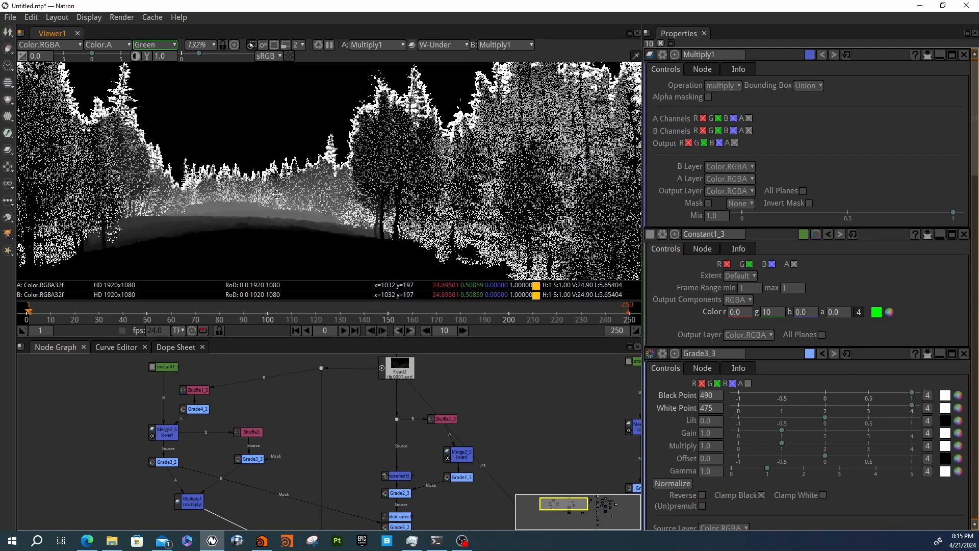
scroll(352, 191, "down", 3)
middle_click_drag(338, 193, 366, 245)
middle_click_drag(153, 109, 255, 134)
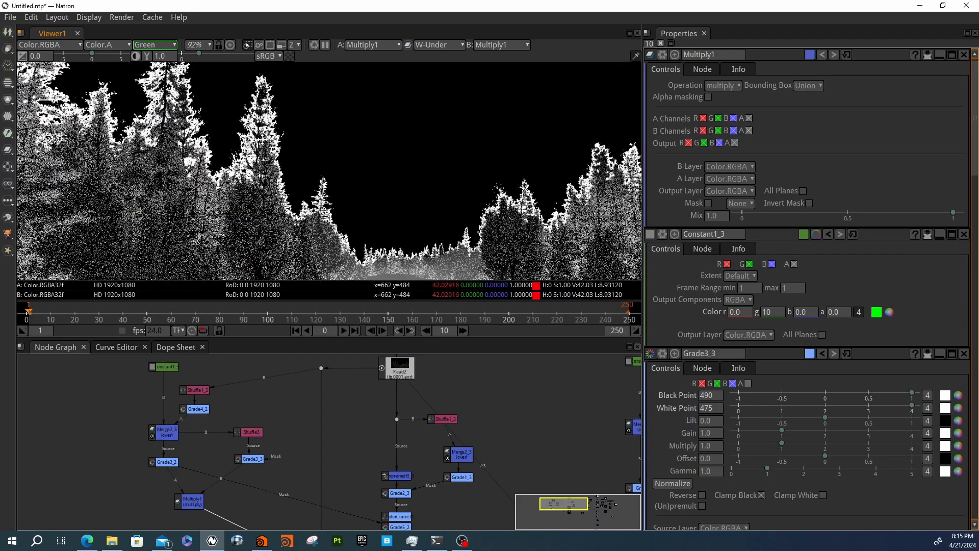
scroll(255, 134, "up", 3)
View Grade3_3's green channel, and enable Clamp White on both Grade3_3 and Grade3_2.
left_click(252, 452)
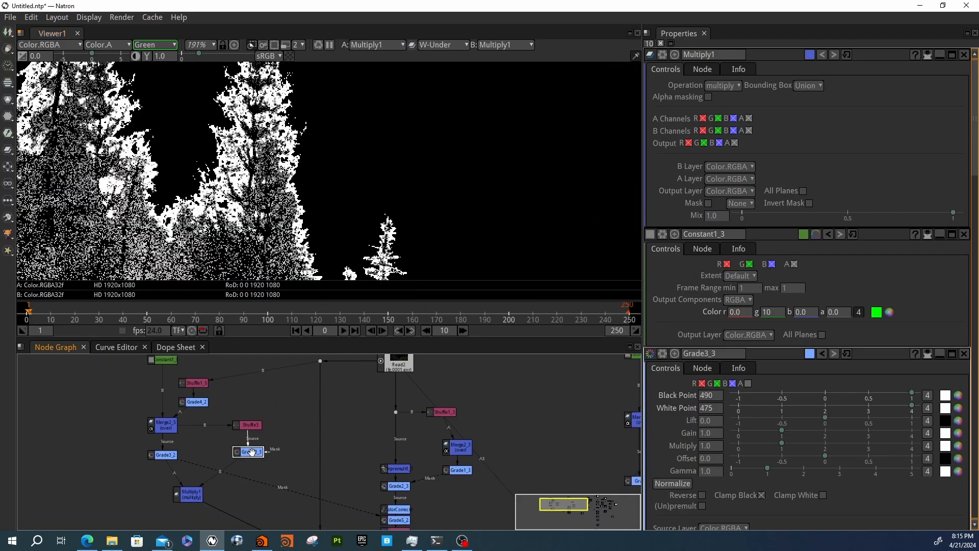
key("1")
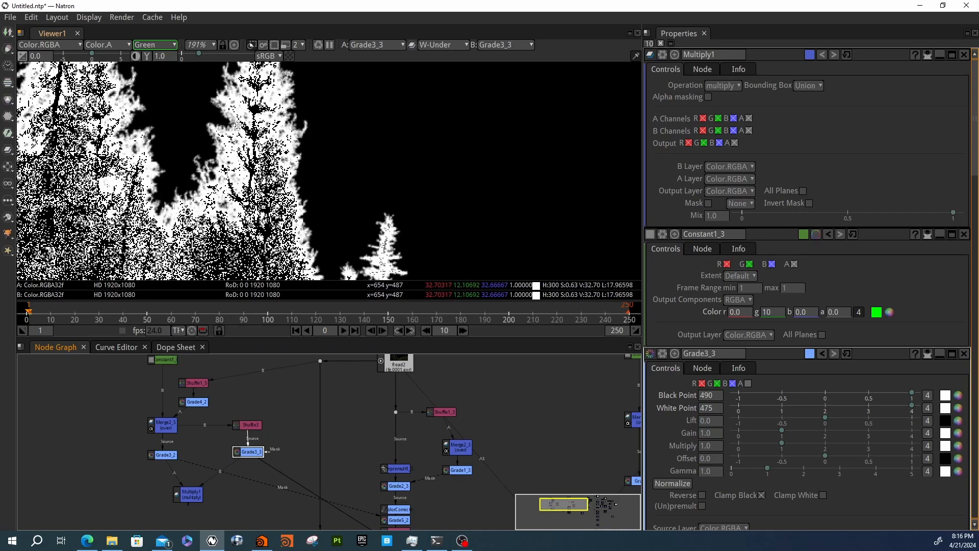
middle_click_drag(343, 219, 303, 143)
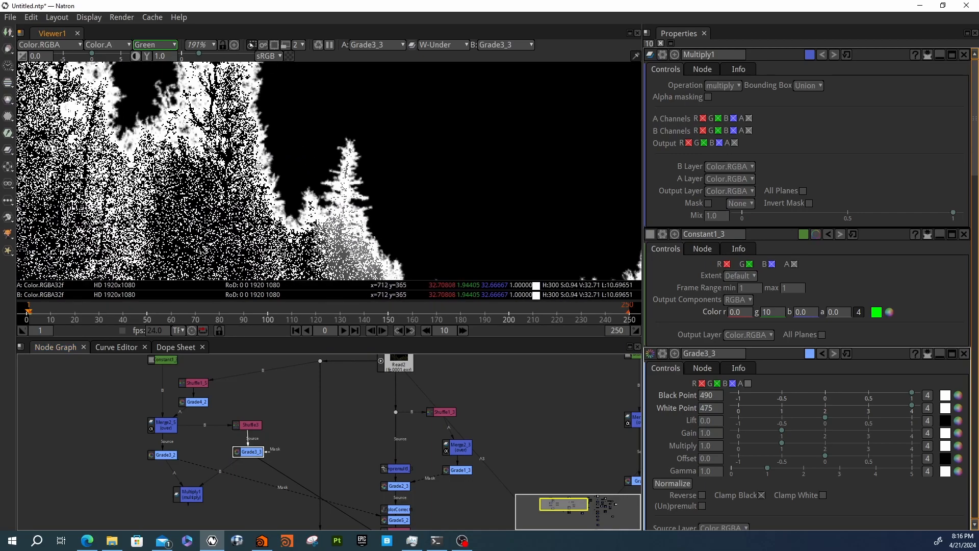
double_click(248, 451)
left_click(821, 197)
double_click(160, 455)
left_click(823, 197)
View Multiply1's green channel across the whole forest with both grades clamped.
left_click(187, 493)
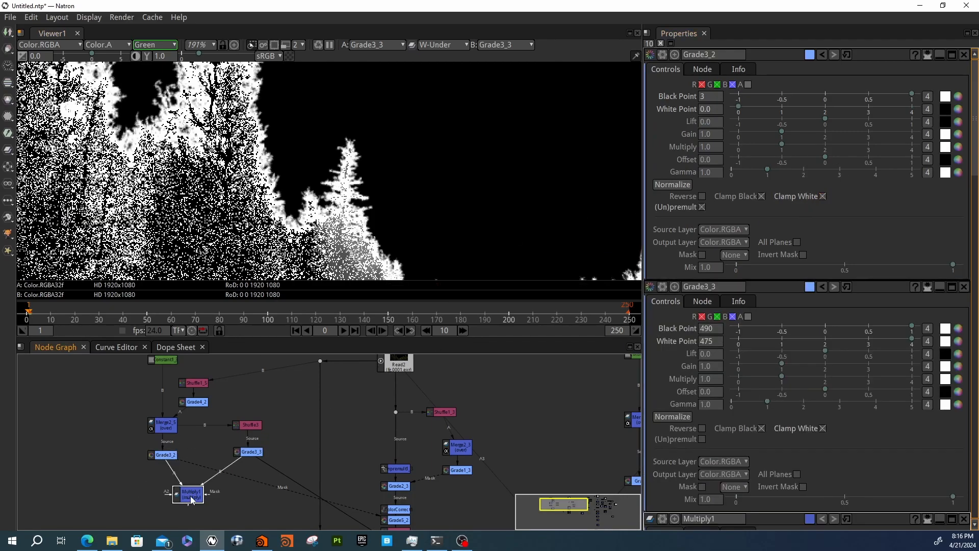
key("1")
scroll(239, 197, "down", 6)
middle_click_drag(351, 197, 258, 174)
scroll(219, 179, "down", 3)
middle_click_drag(301, 462, 293, 386)
View Premult1_3 in full RGB and reconnect Grade5_2's mask input from Grade3_2 to Multiply1.
left_click(388, 479)
key("1")
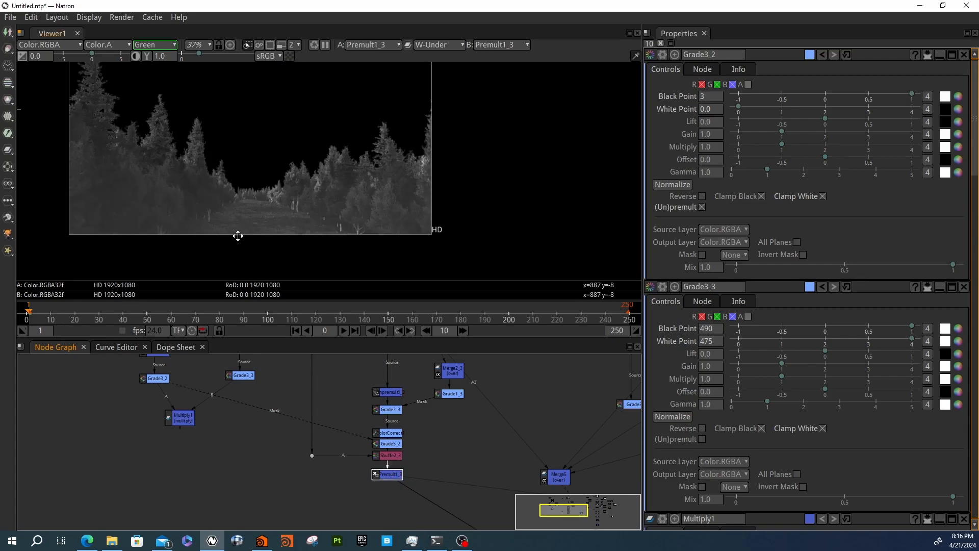
key("g")
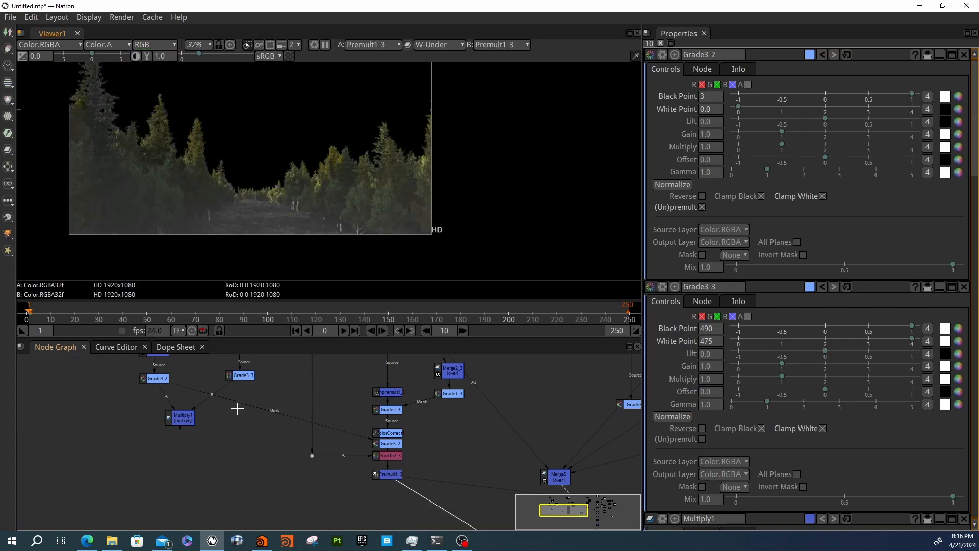
middle_click_drag(175, 386, 188, 395)
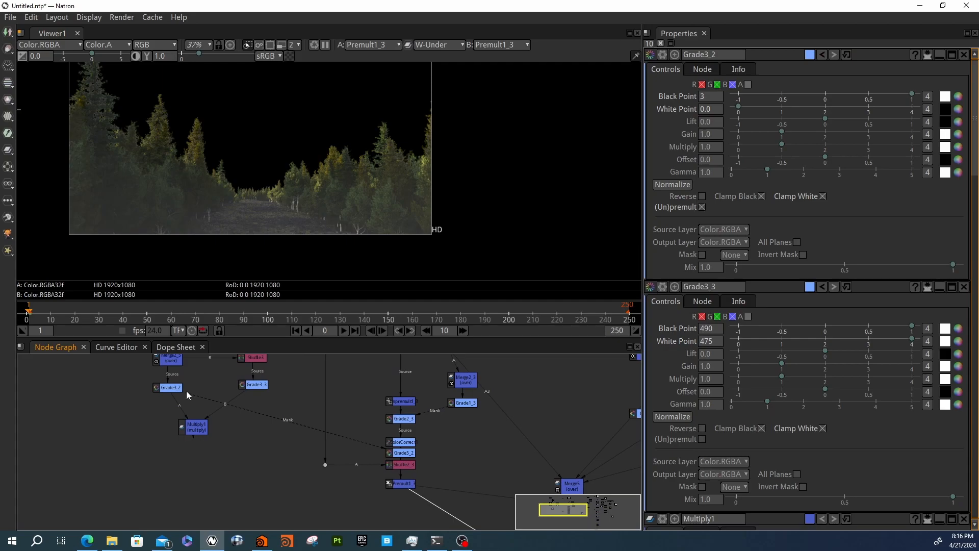
left_click_drag(186, 395, 195, 431)
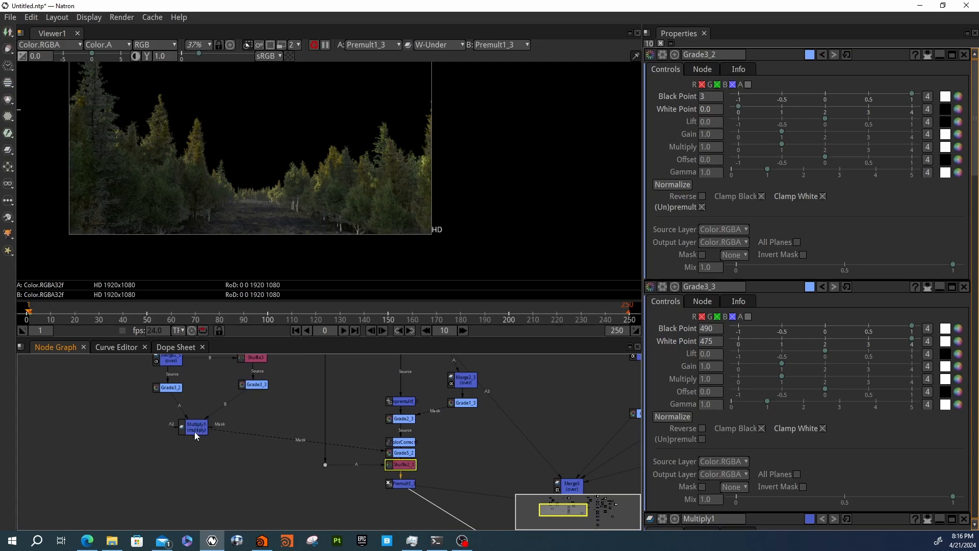
Examine the haze in the Premult1_3 forest along the clearing, the distant trees, the treetops and the foreground edges.
scroll(256, 208, "up", 8)
middle_click_drag(255, 208, 256, 170)
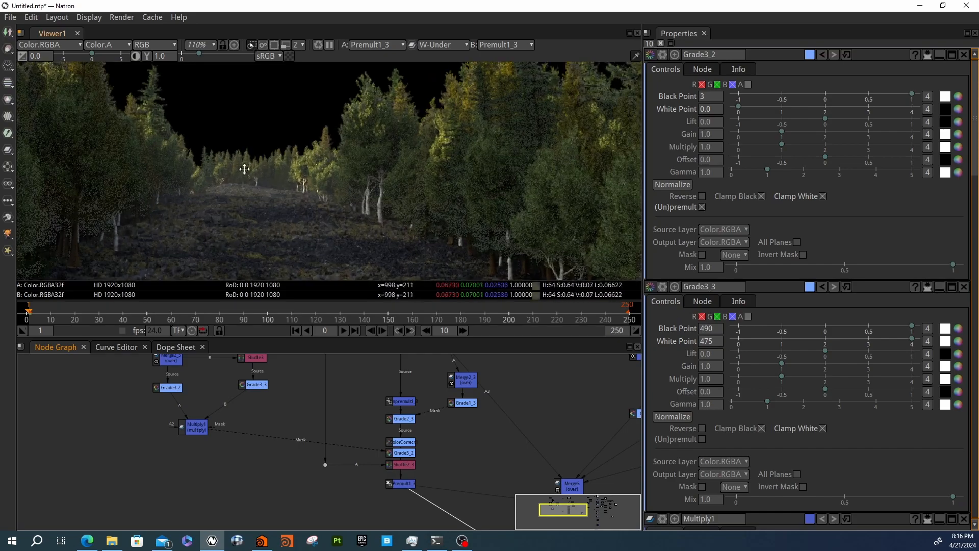
scroll(524, 240, "up", 4)
scroll(489, 227, "down", 2)
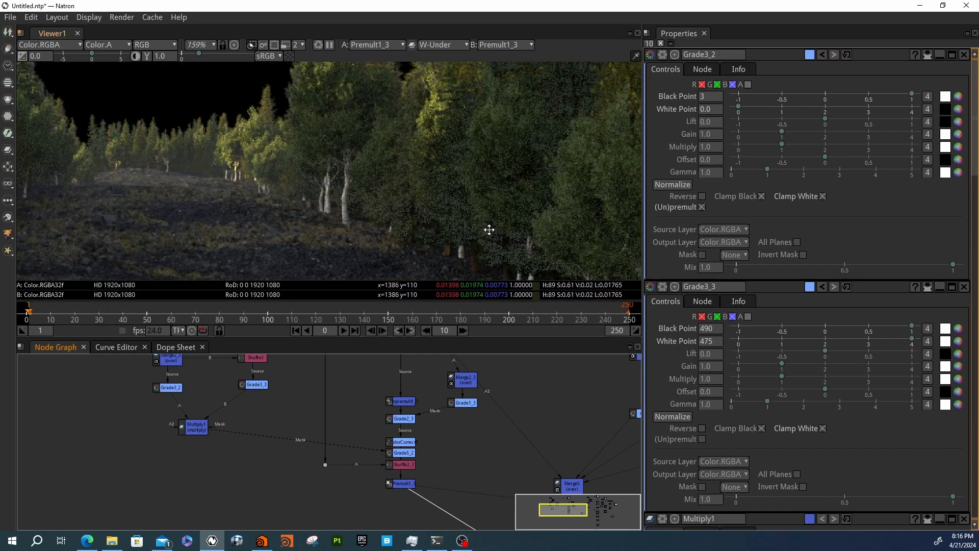
scroll(510, 194, "down", 5)
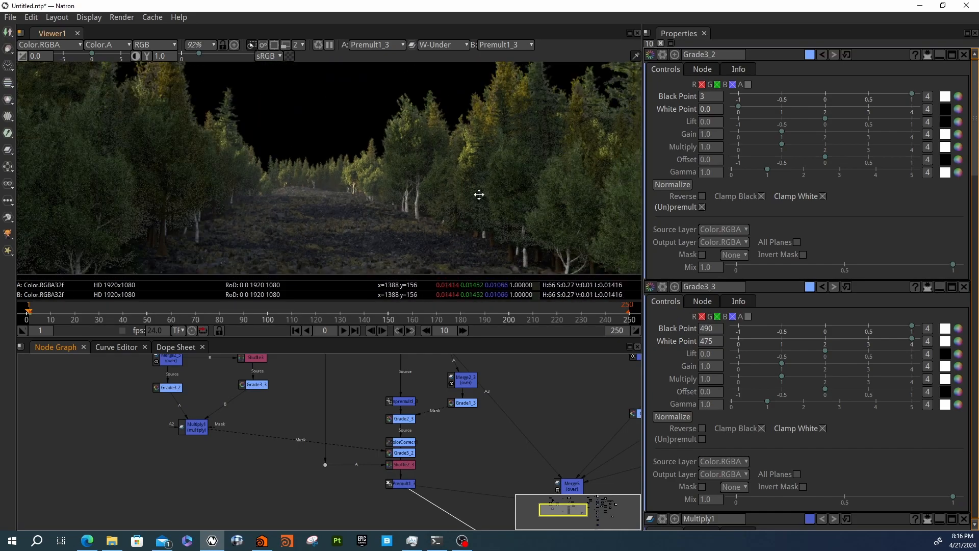
middle_click_drag(124, 236, 184, 215)
middle_click_drag(34, 219, 204, 208)
middle_click_drag(178, 139, 161, 273)
middle_click_drag(146, 140, 92, 131)
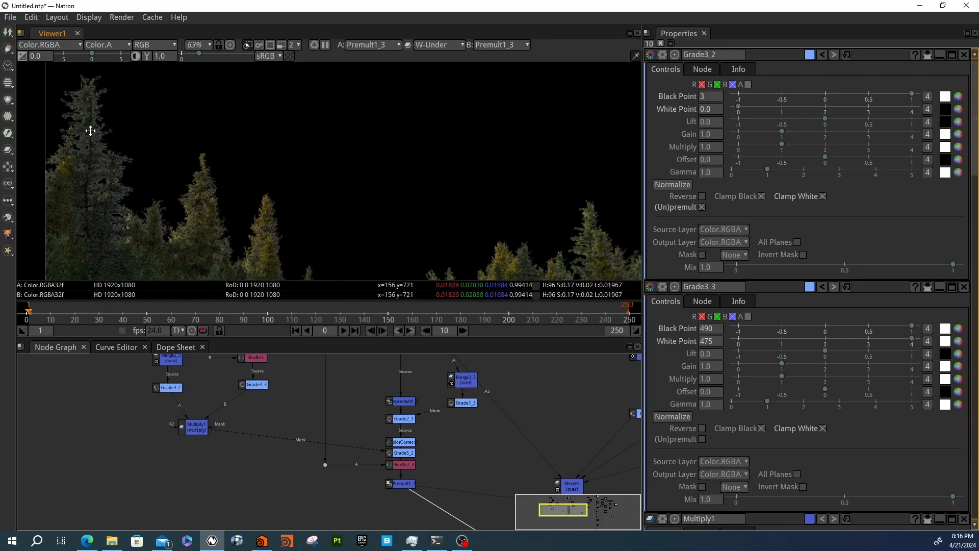
scroll(153, 159, "down", 8)
middle_click_drag(233, 204, 195, 165)
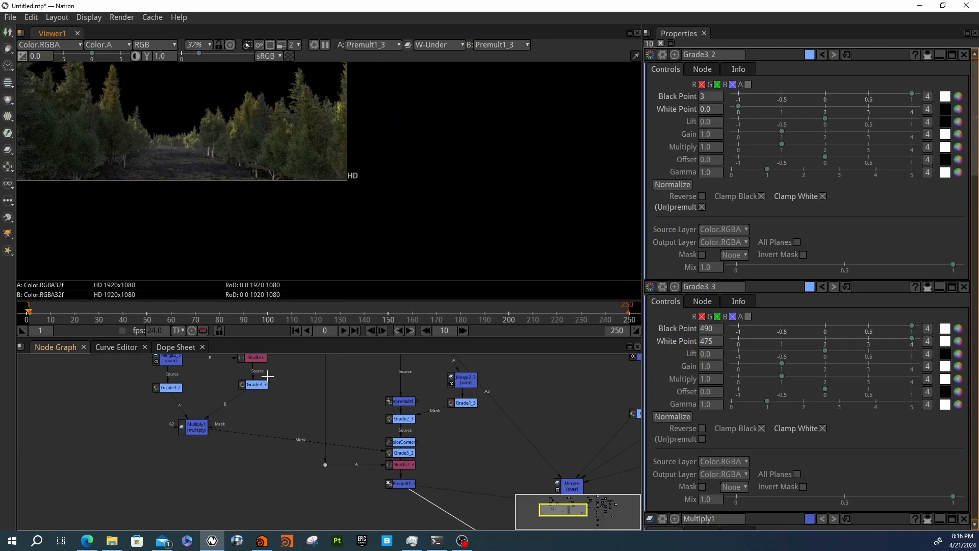
middle_click_drag(269, 236, 324, 227)
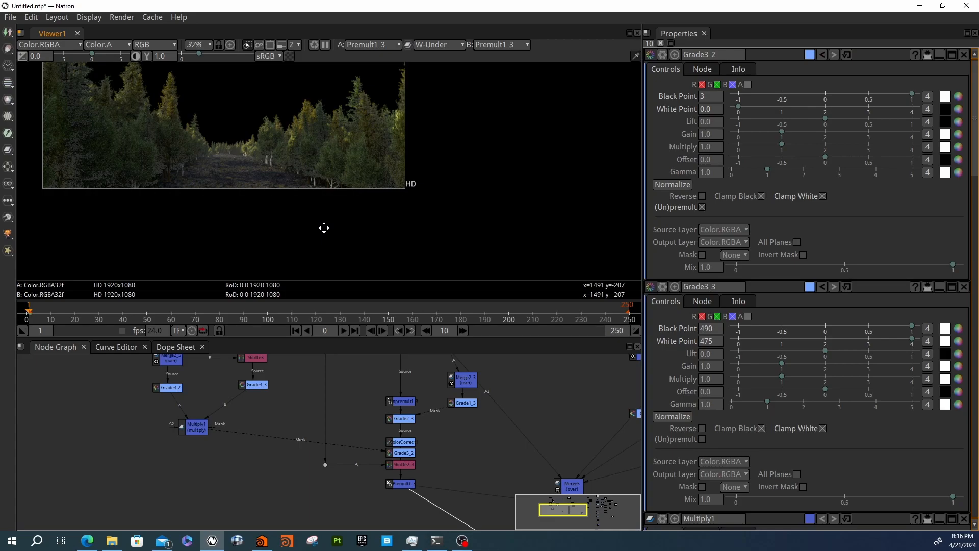
middle_click_drag(128, 131, 144, 182)
middle_click_drag(271, 197, 237, 193)
scroll(237, 193, "up", 4)
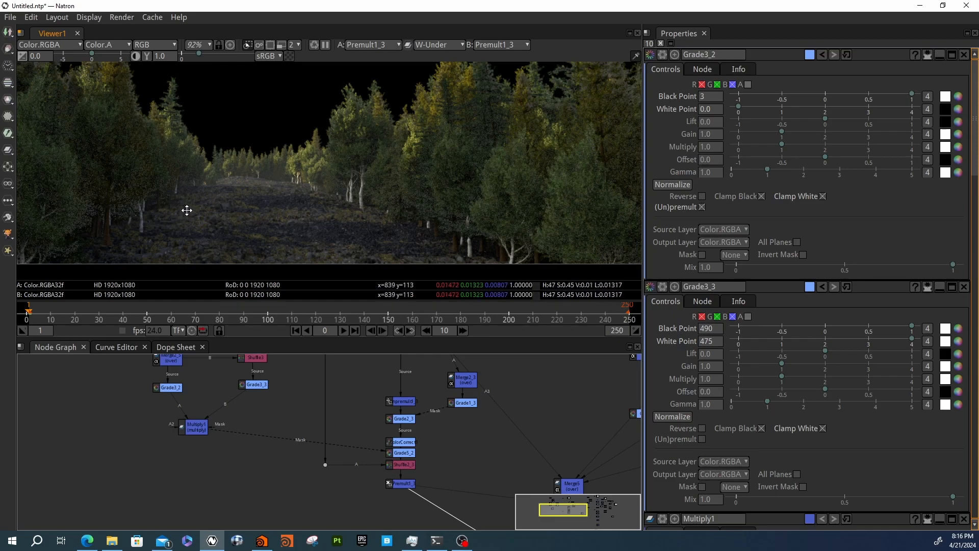
scroll(232, 192, "down", 8)
middle_click_drag(241, 186, 278, 202)
Move Grade5_2 out beside its node chain and view the full landscape composite from Merge3.
middle_click_drag(317, 506, 274, 481)
left_click_drag(349, 428, 325, 426)
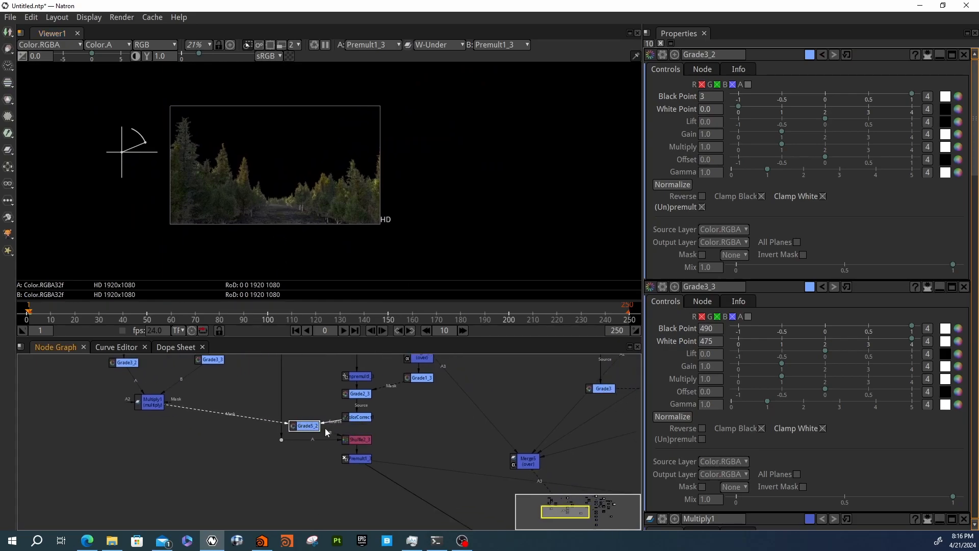
middle_click_drag(406, 440, 248, 371)
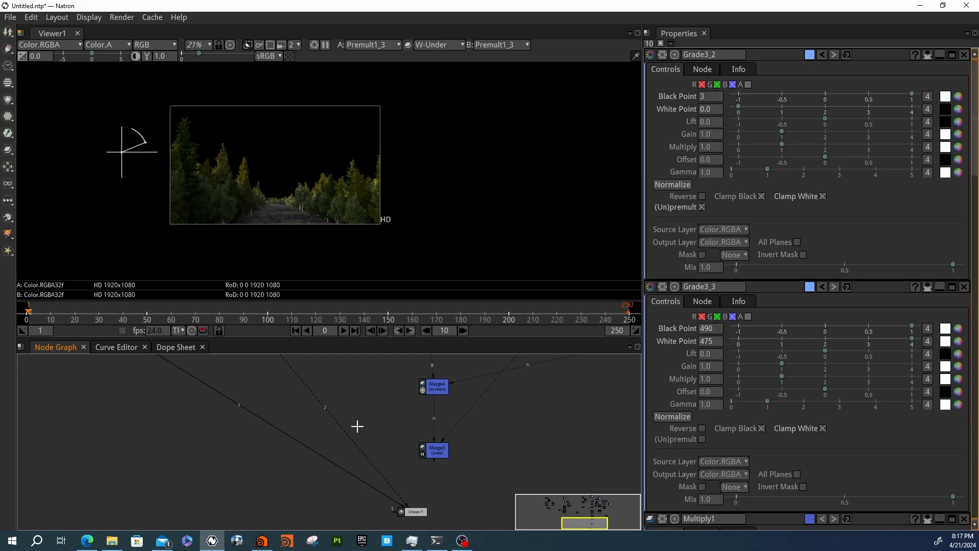
left_click(440, 461)
key("1")
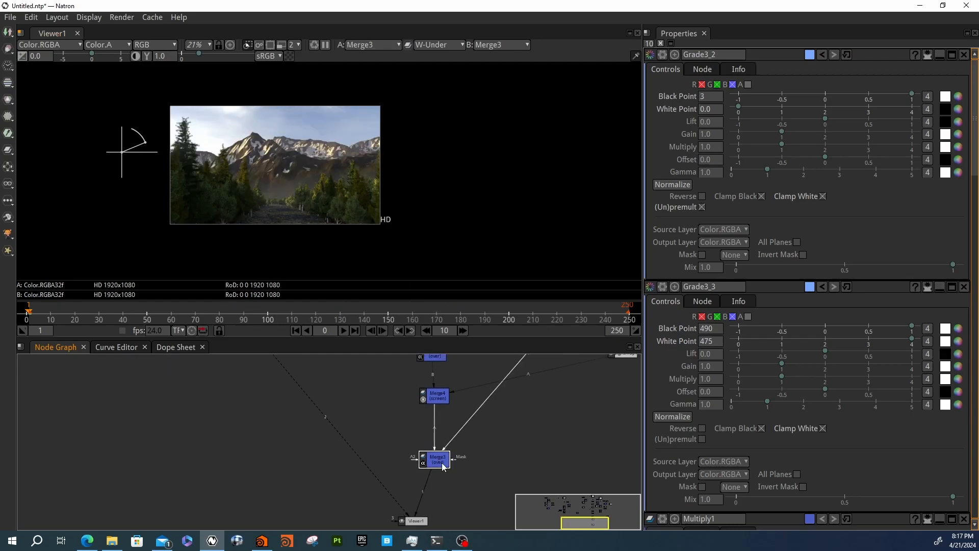
Switch the viewer's A input between Merge3 and Merge5 to compare the two composites.
left_click(313, 243)
middle_click_drag(363, 443, 388, 433)
scroll(386, 527, "down", 1)
left_click(285, 422)
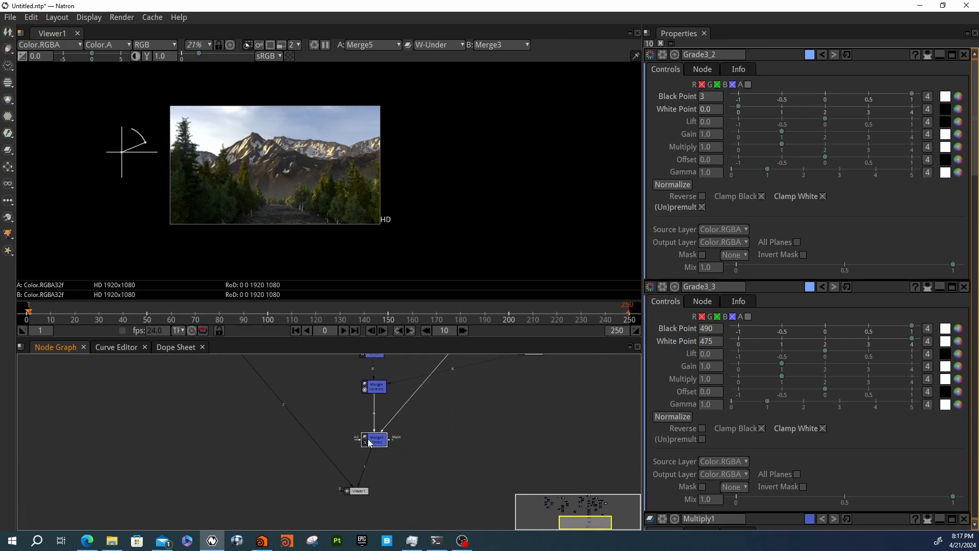
key("1")
left_click(294, 212)
Compare Merge5 with Merge3 using the W-Under wipe, with the wipe handle moved outside the image, and inspect the forest closely.
left_click(440, 44)
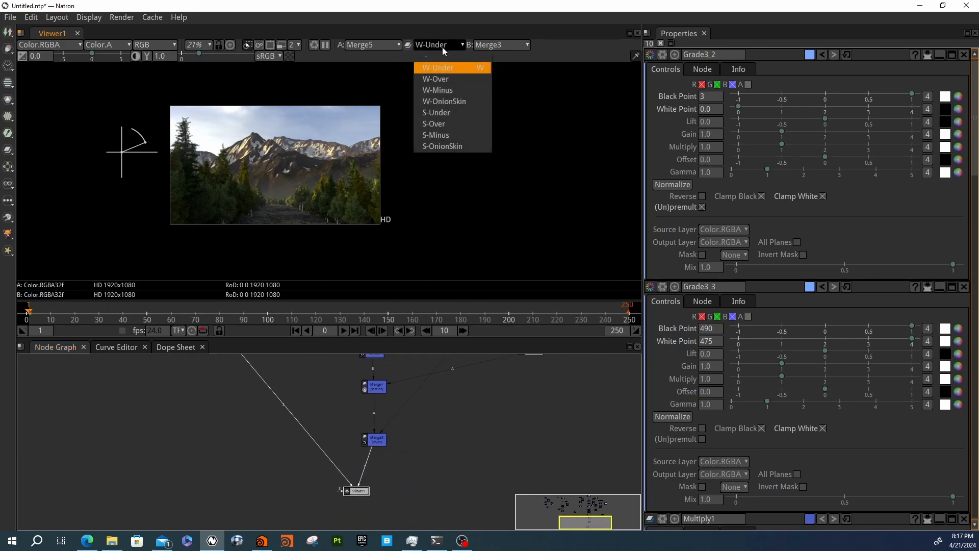
left_click(436, 57)
key("1")
key("2")
left_click_drag(122, 152, 21, 167)
scroll(264, 178, "up", 4)
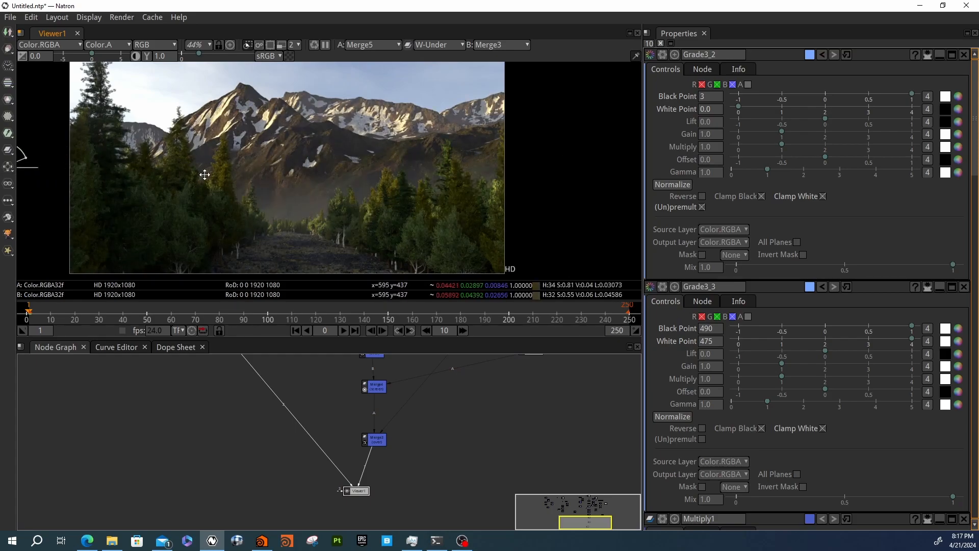